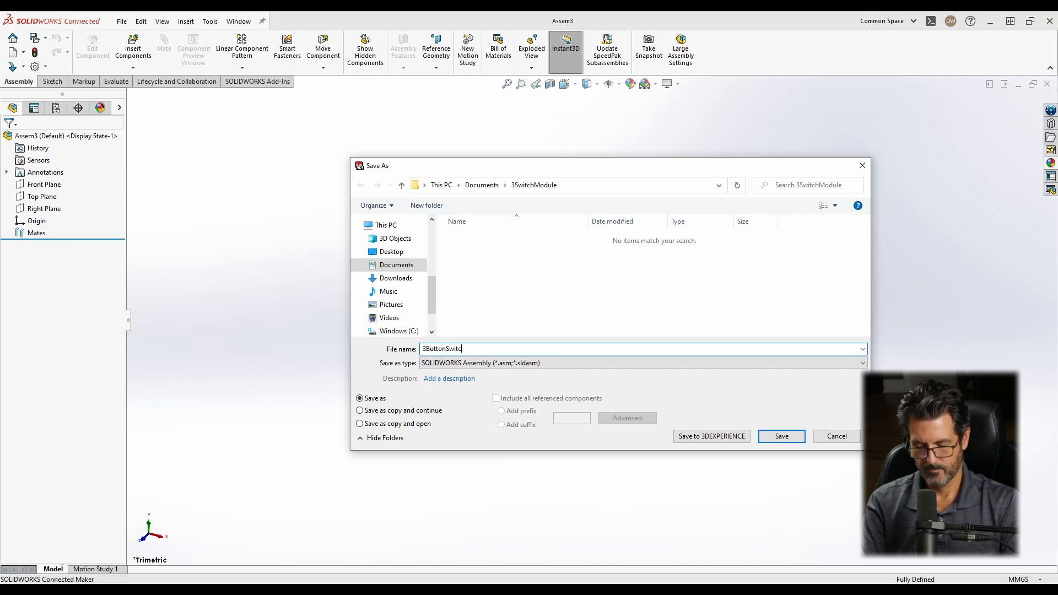
Save the assembly as 3ButtonSwitch in the 3SwitchModule folder.
type("h")
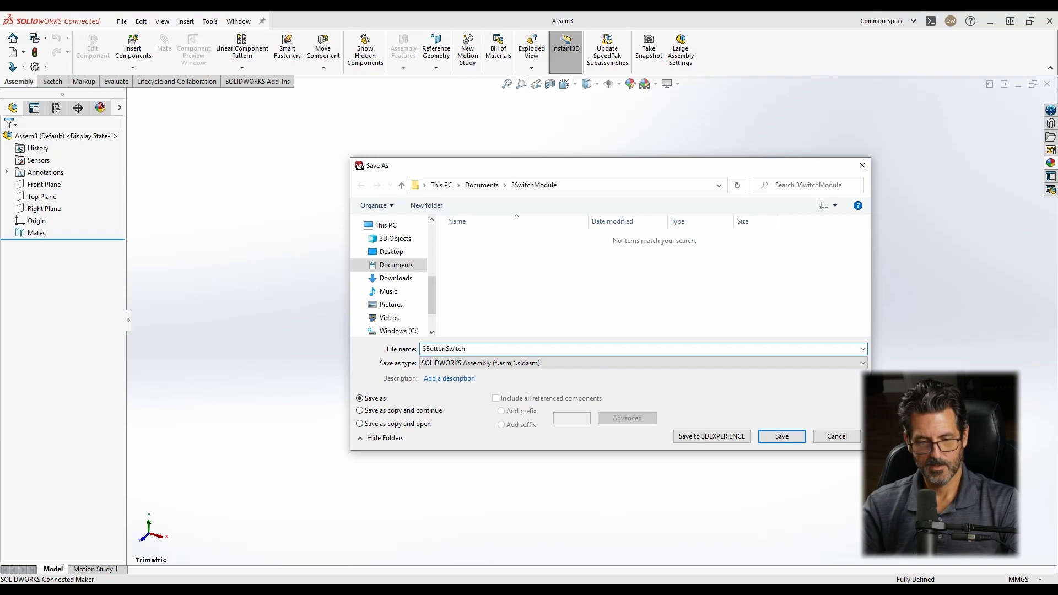
left_click(780, 434)
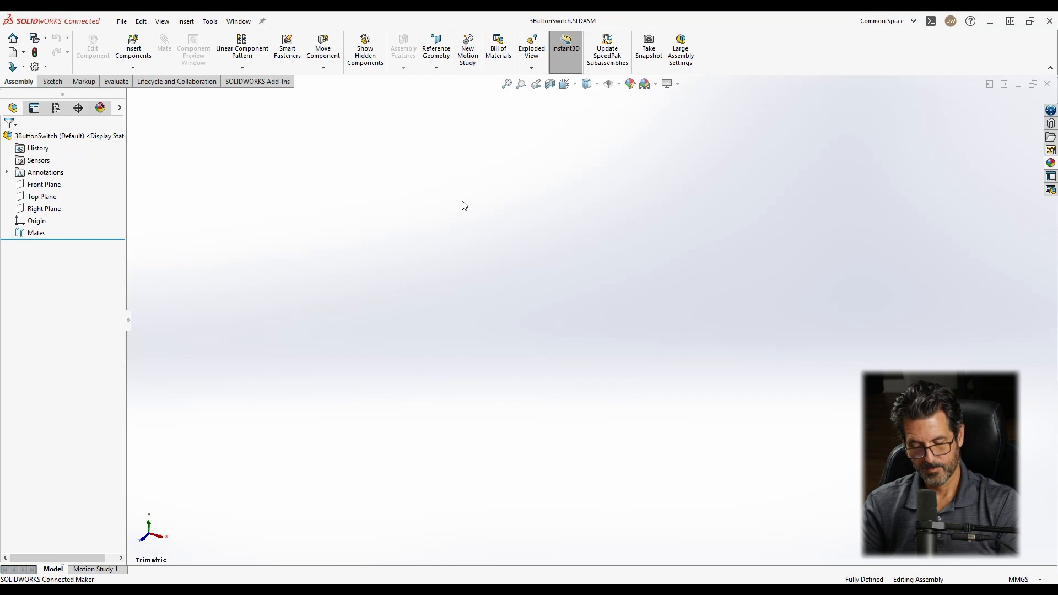
Insert a new part into the assembly without picking a placement plane, and open that part in its own window.
left_click(123, 28)
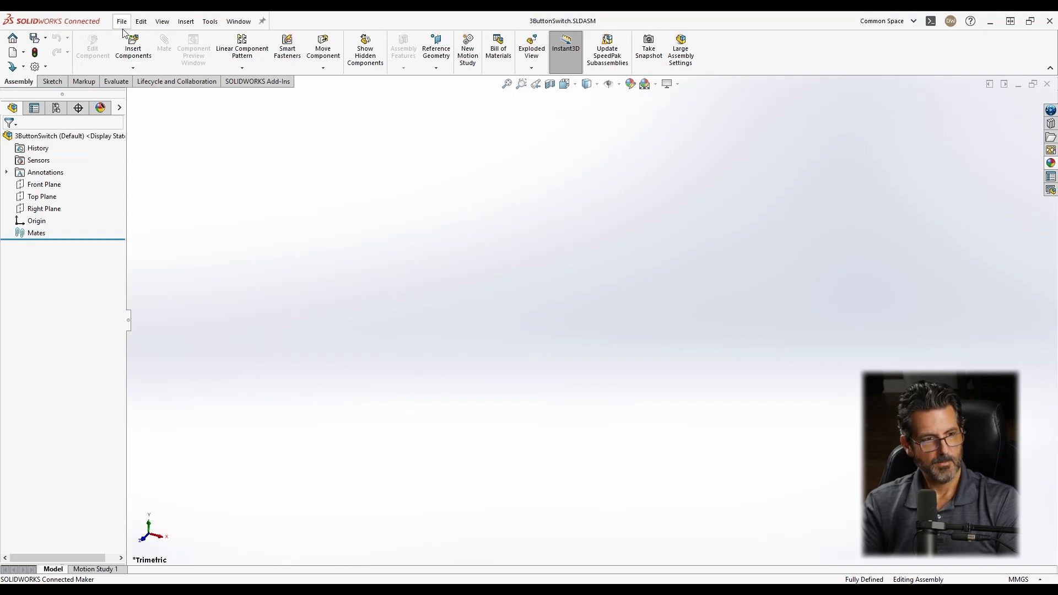
left_click(185, 21)
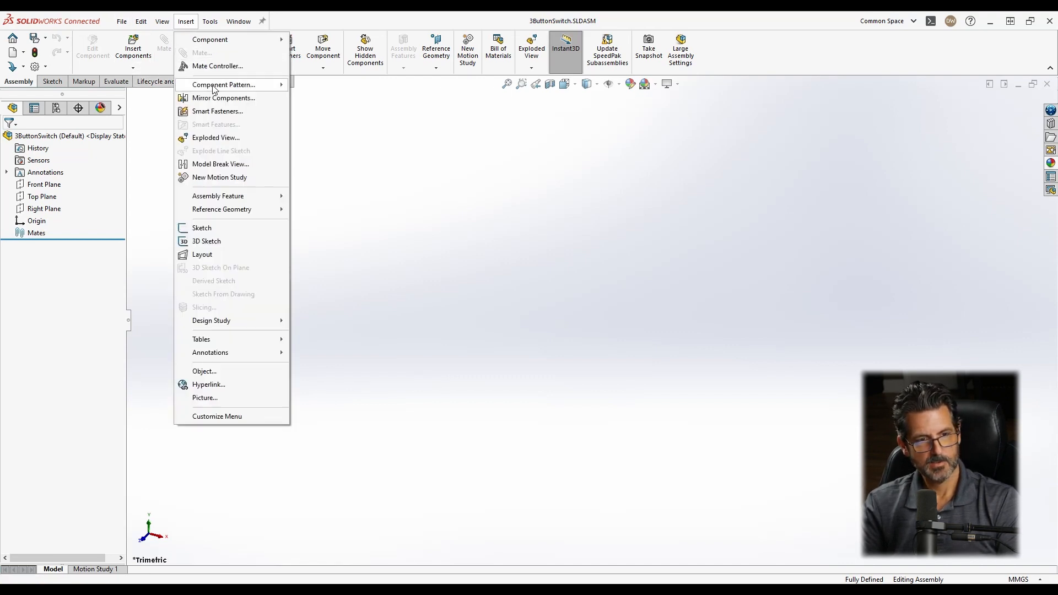
mouse_move(220, 86)
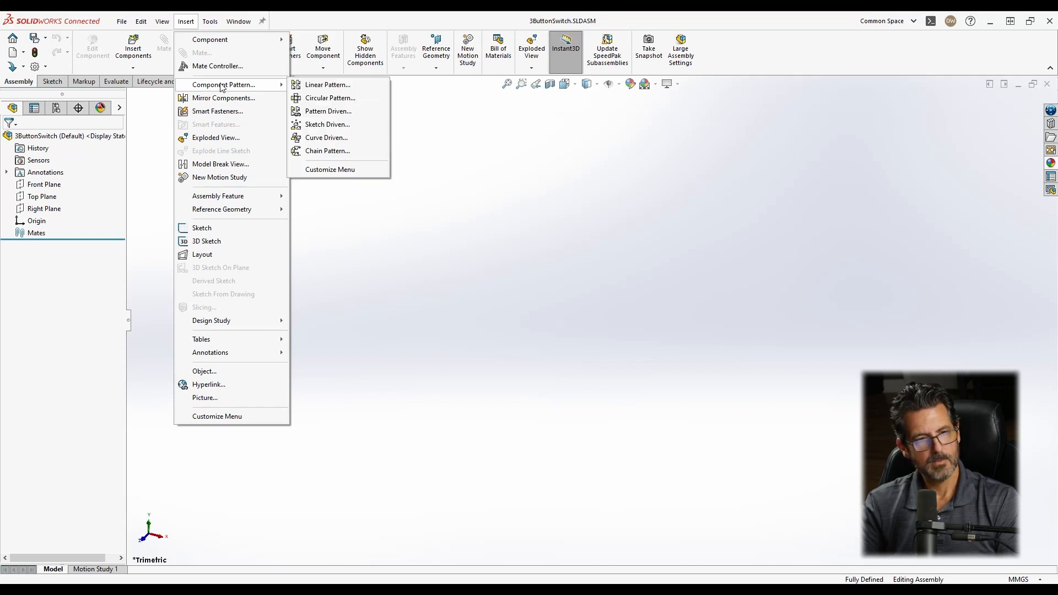
mouse_move(237, 40)
left_click(333, 55)
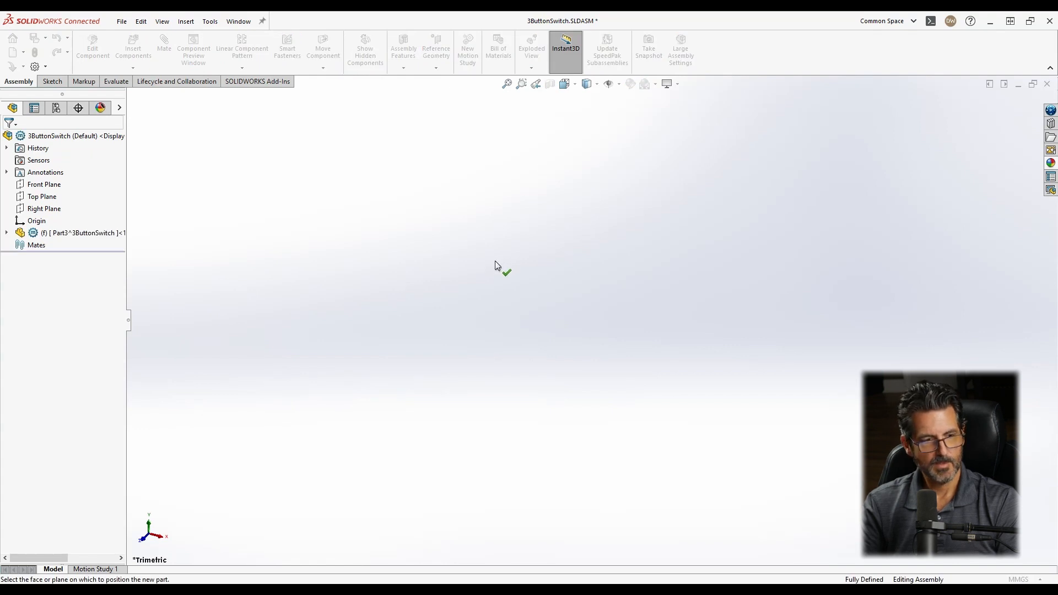
key("Escape")
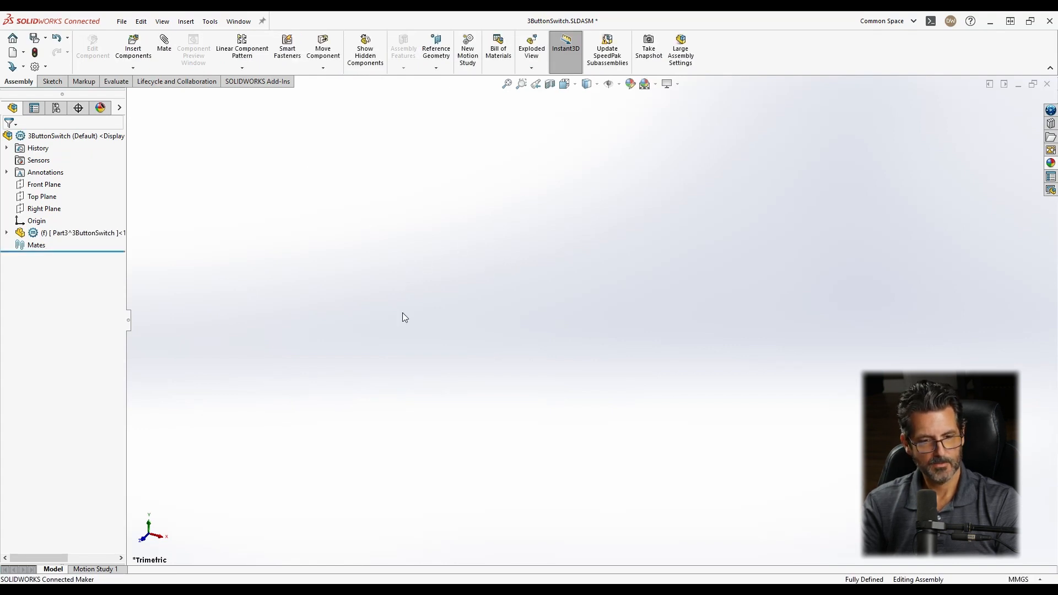
right_click(59, 233)
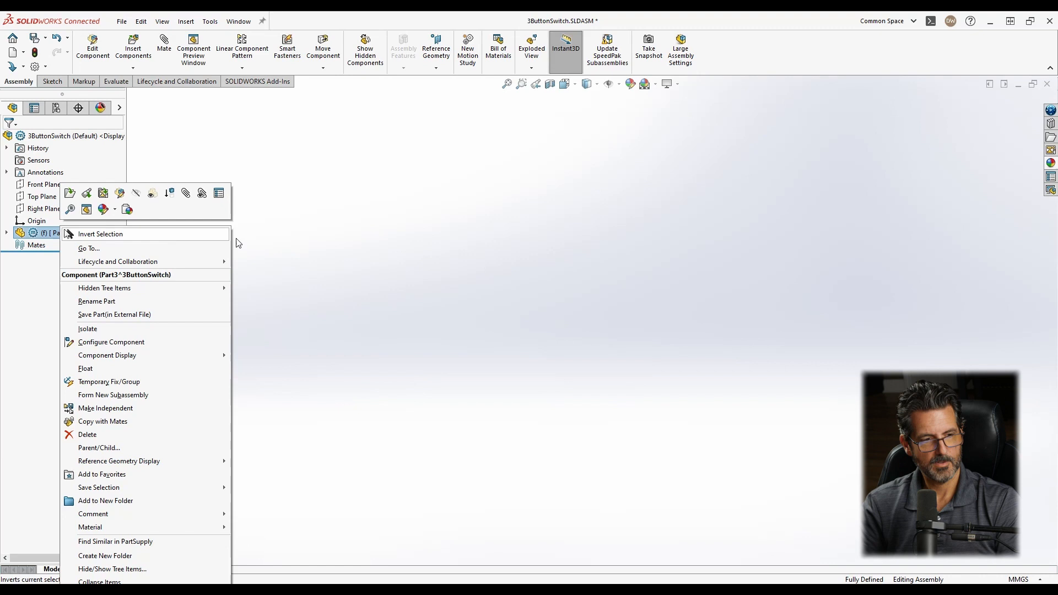
left_click(70, 193)
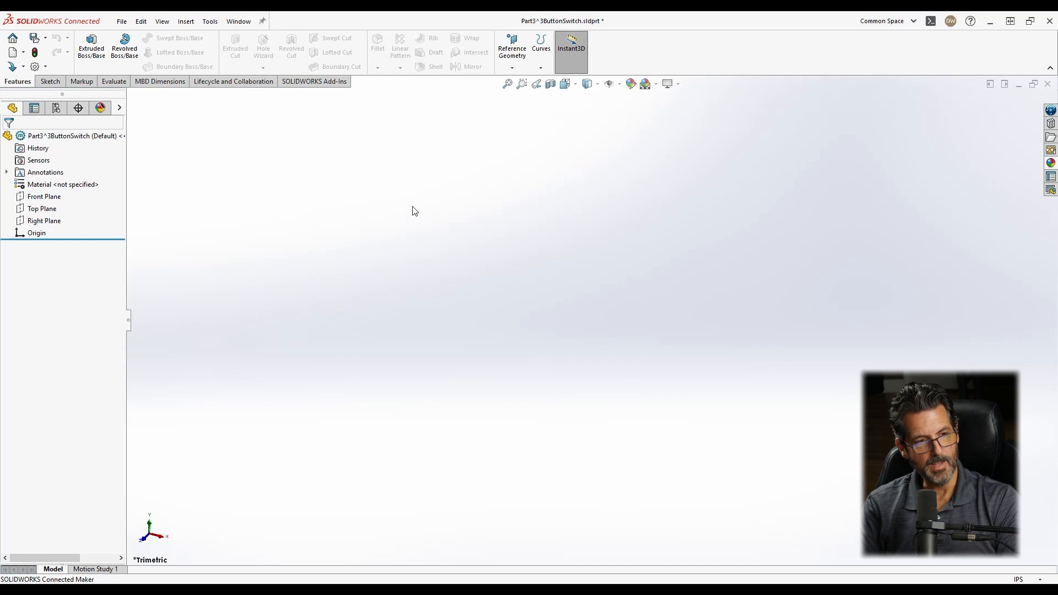
Sketch a center rectangle about 7.5 in wide and 1.2 in high on the Front Plane, centred on the origin.
left_click(44, 196)
left_click(54, 182)
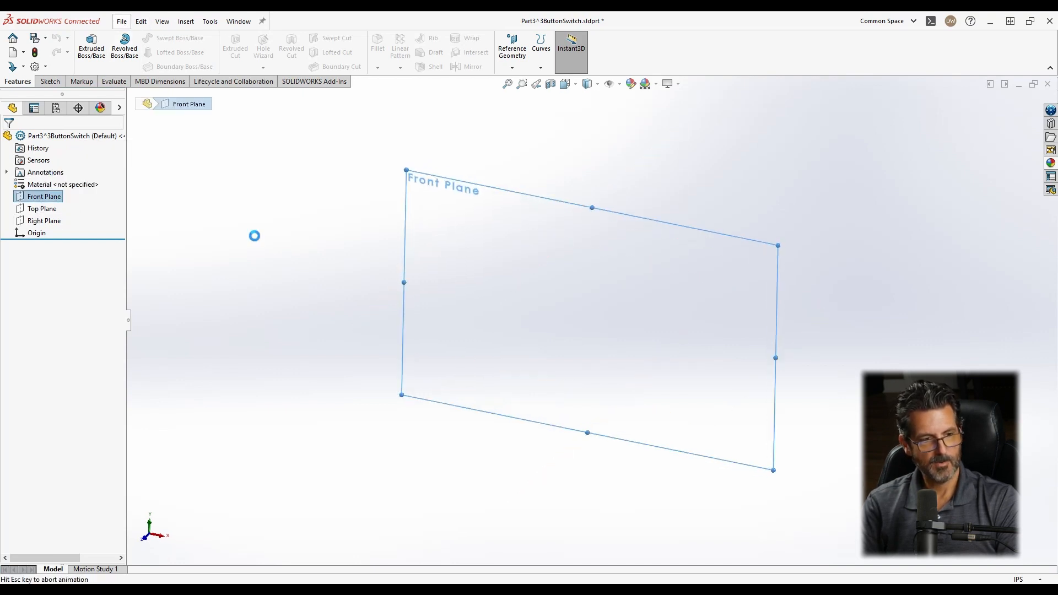
left_click(155, 53)
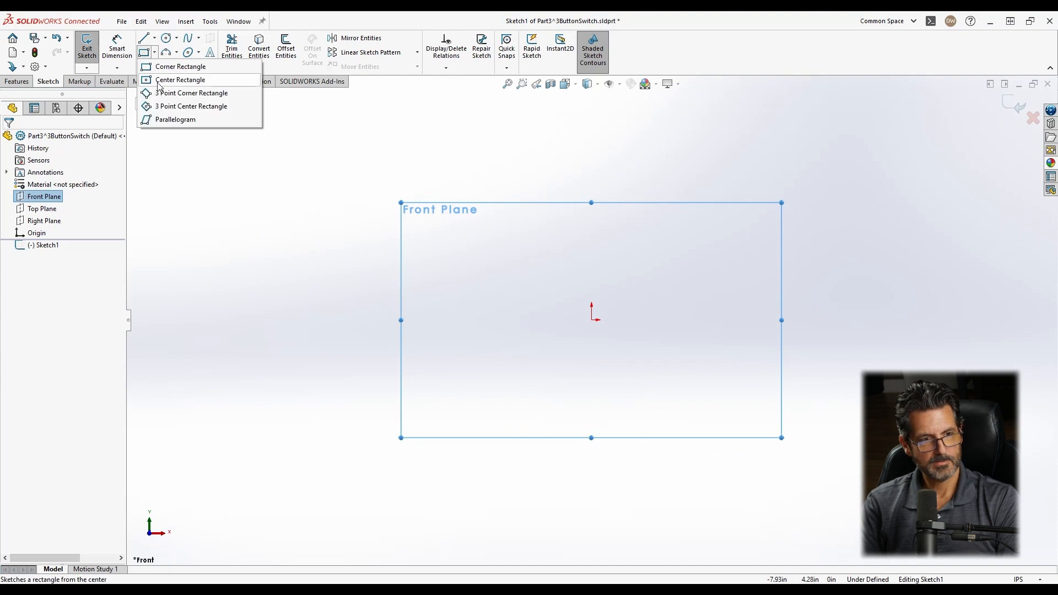
left_click(176, 80)
left_click(592, 320)
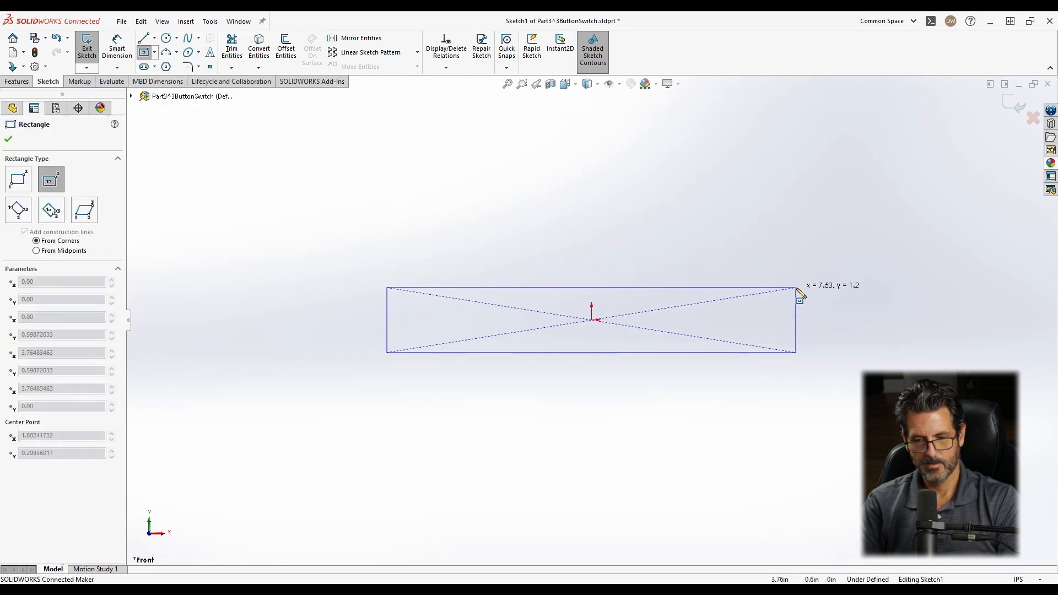
left_click(796, 287)
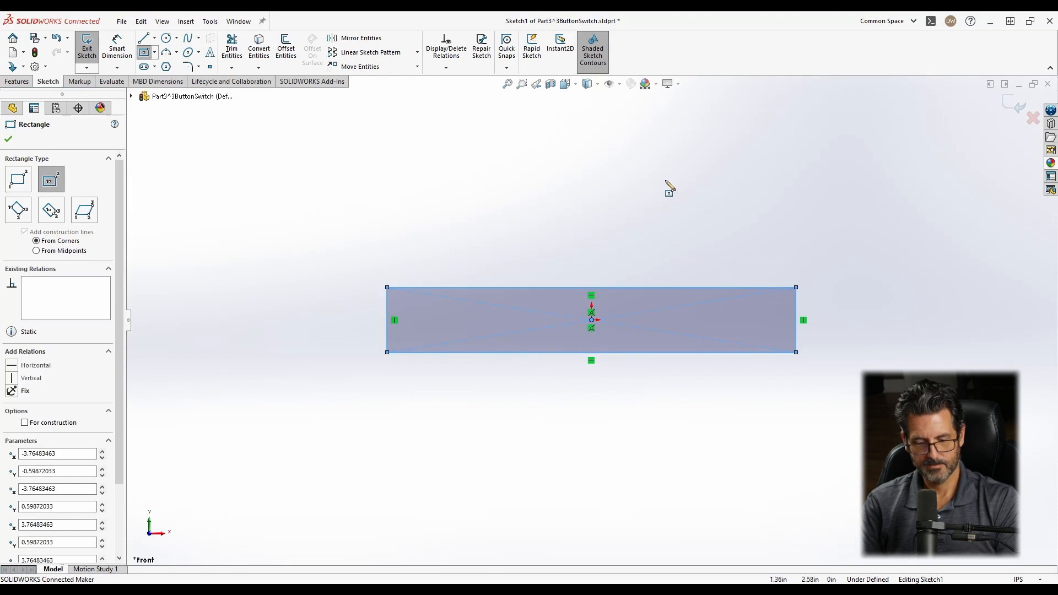
key("Escape")
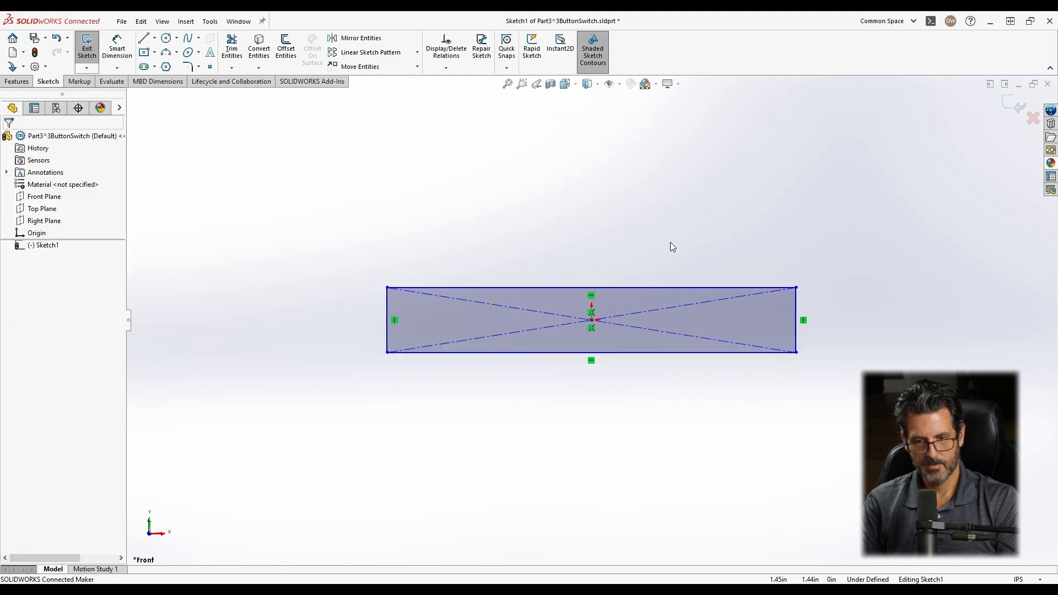
Change the part's unit system to MMGS.
left_click(1018, 579)
left_click(981, 533)
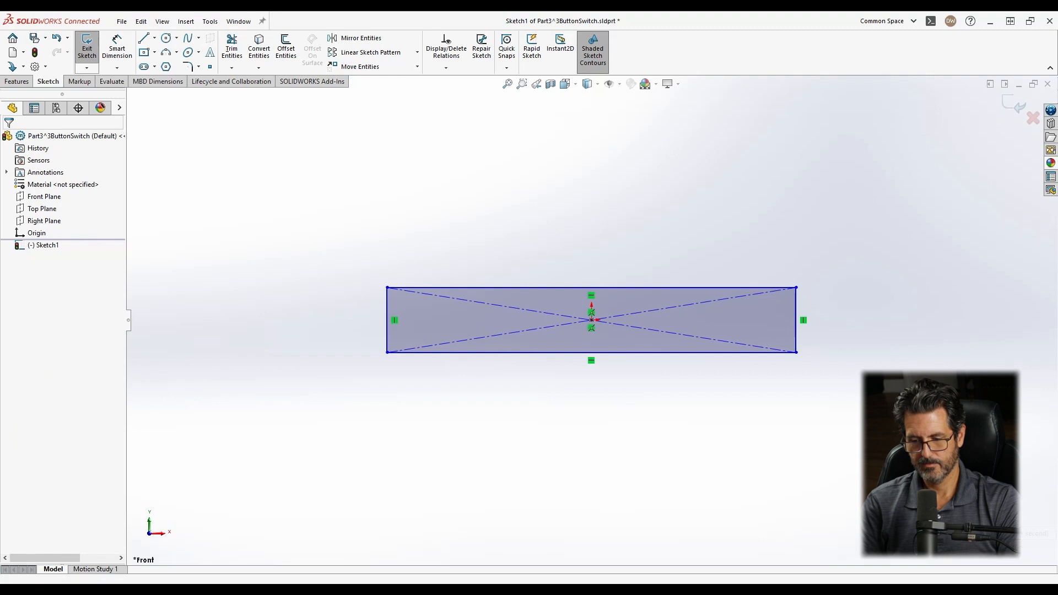
double_click(933, 342)
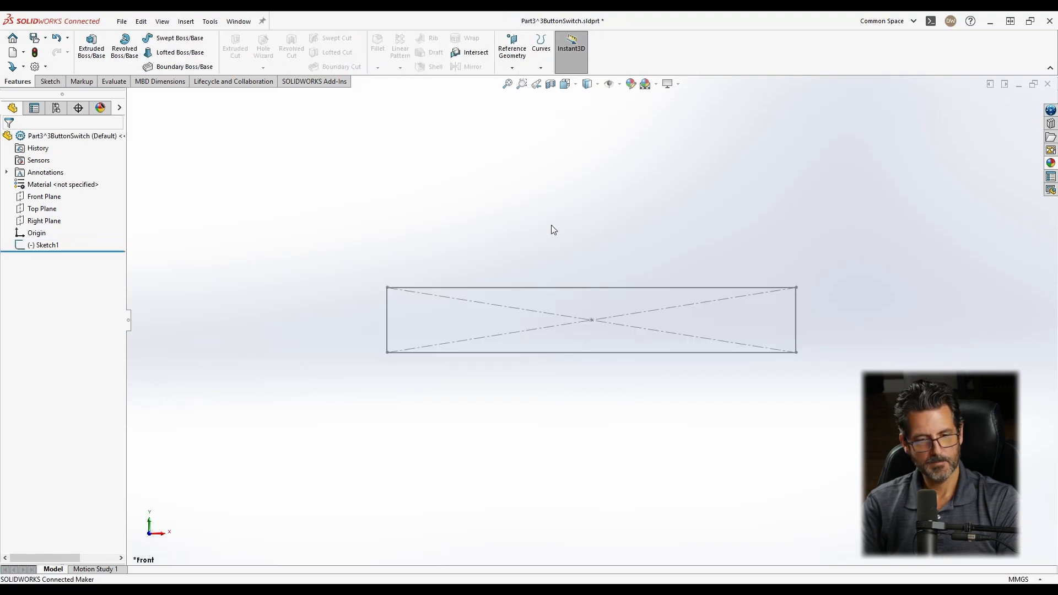
Reopen the rectangle's sketch for editing and dimension the rectangle's width to 80 mm.
right_click(546, 287)
left_click(555, 255)
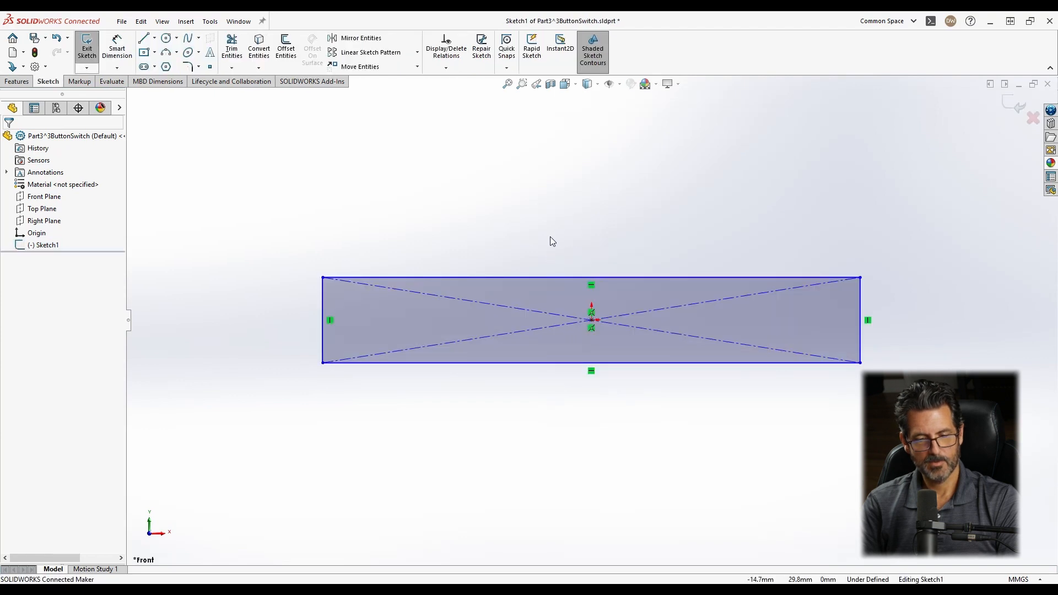
right_click_drag(550, 237, 549, 156)
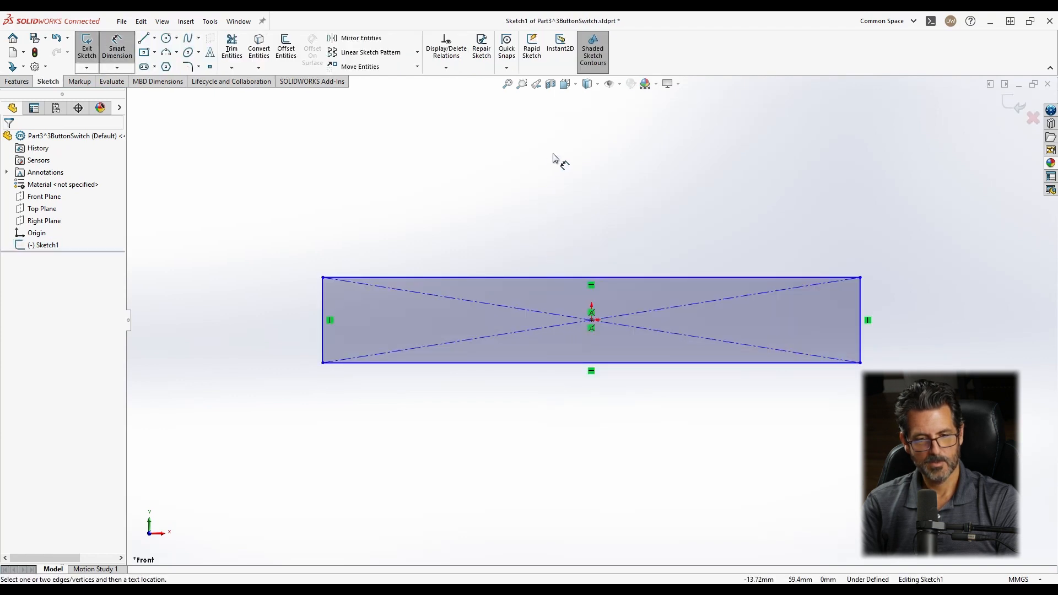
left_click(571, 277)
left_click(574, 250)
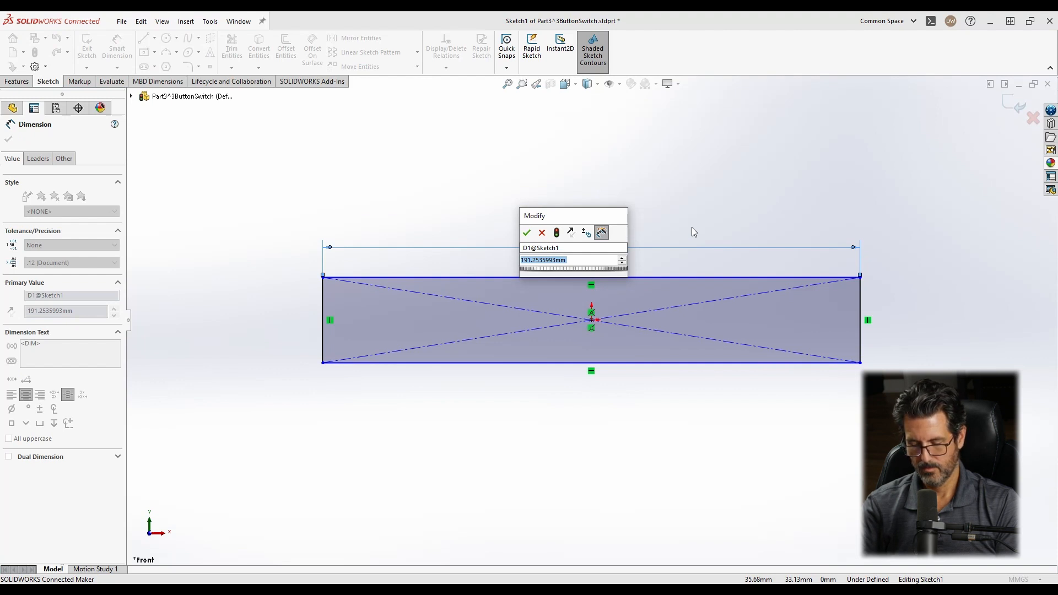
key("Return")
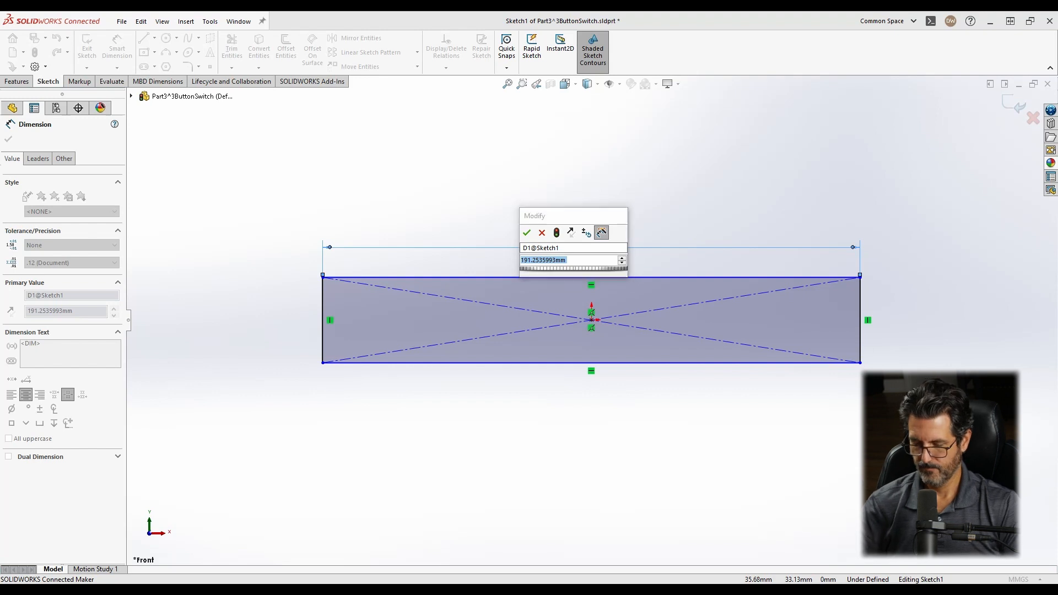
Dimension the rectangle's height to 20 mm.
left_click(861, 308)
left_click(887, 313)
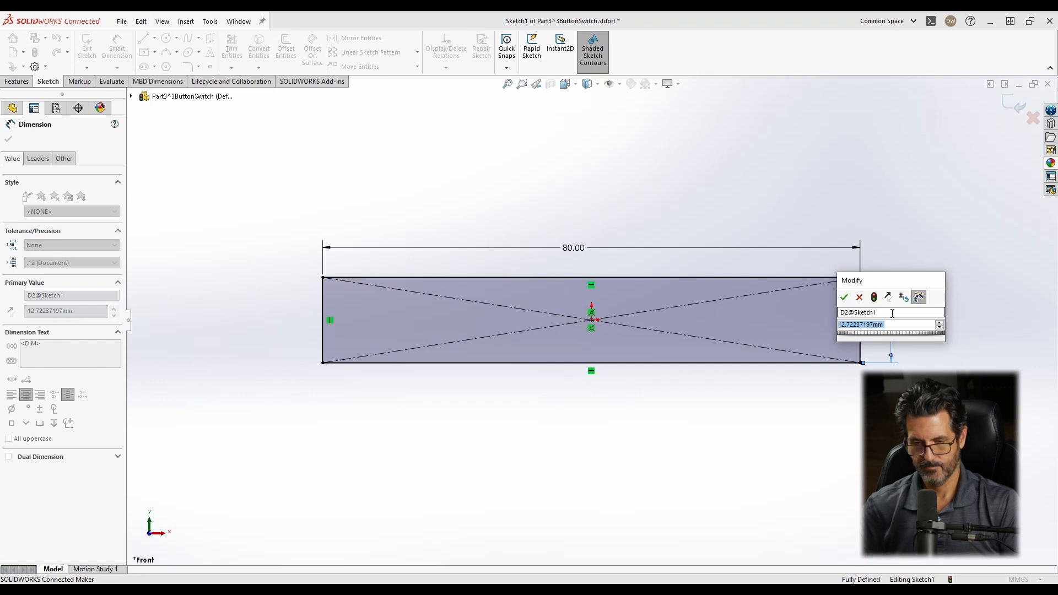
type("20")
key("Return")
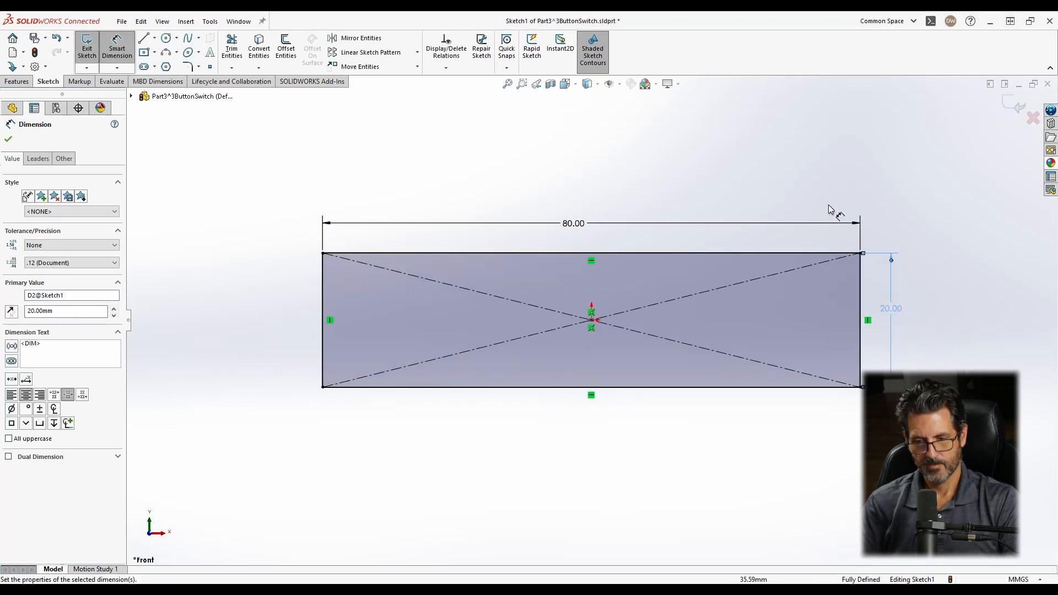
left_click(810, 165)
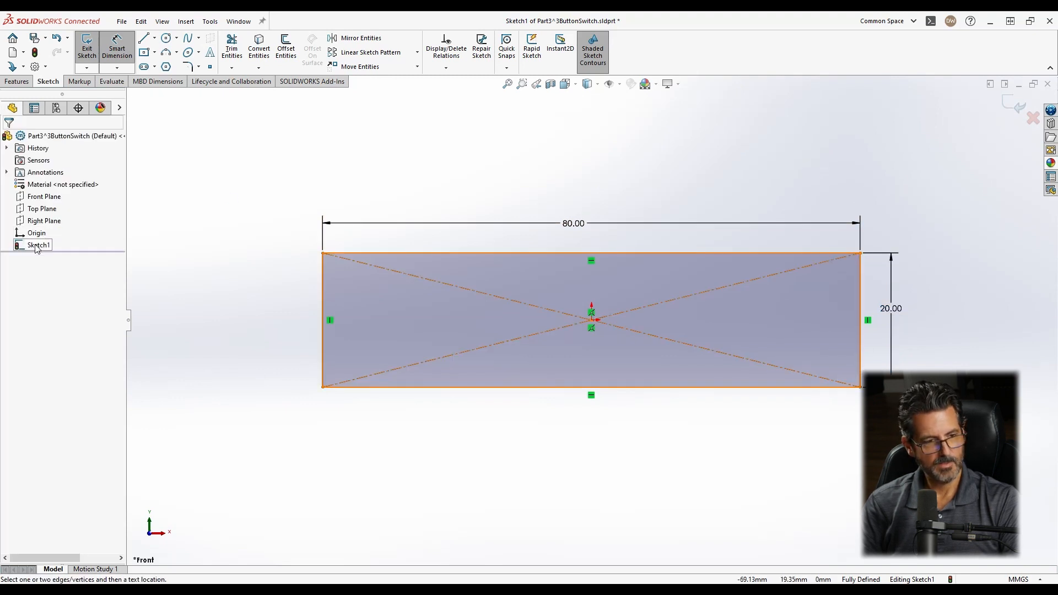
Extrude the rectangle sketch as a boss with the Mid Plane end condition and a depth of 1.6 mm.
left_click(17, 81)
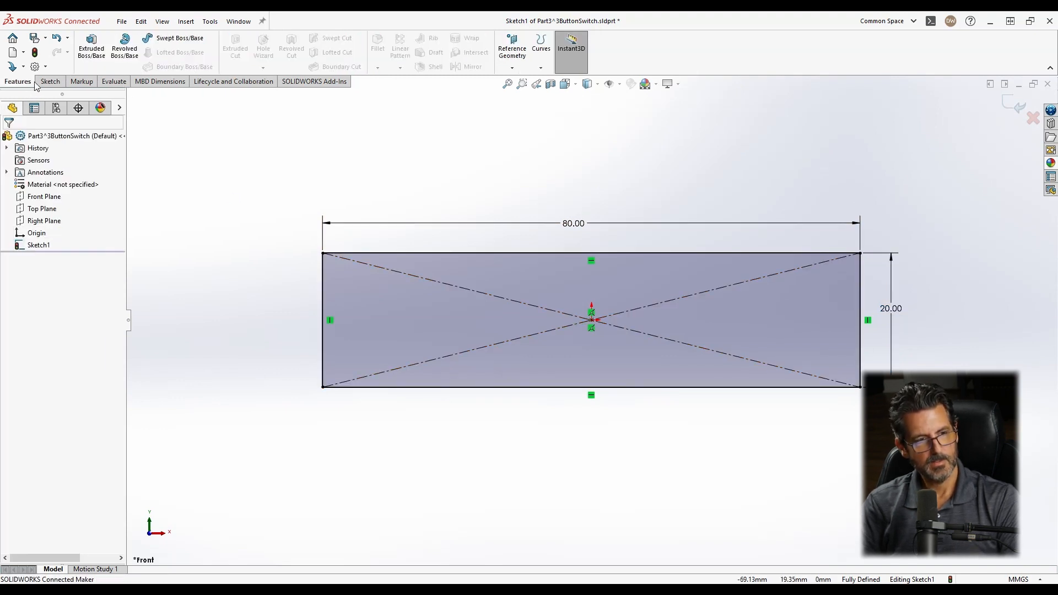
left_click(91, 49)
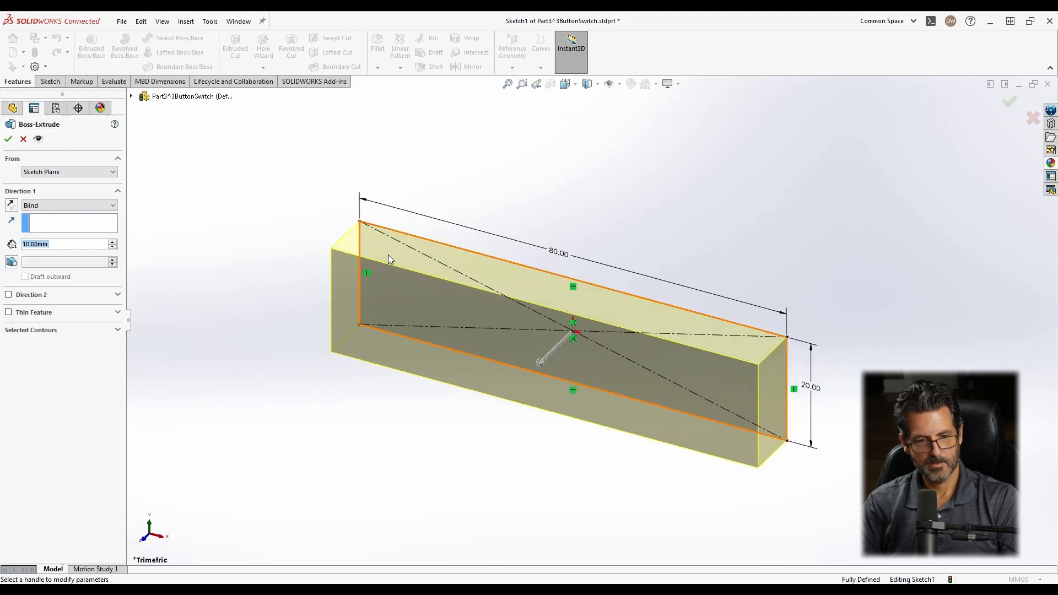
left_click(66, 173)
left_click(64, 174)
left_click(45, 205)
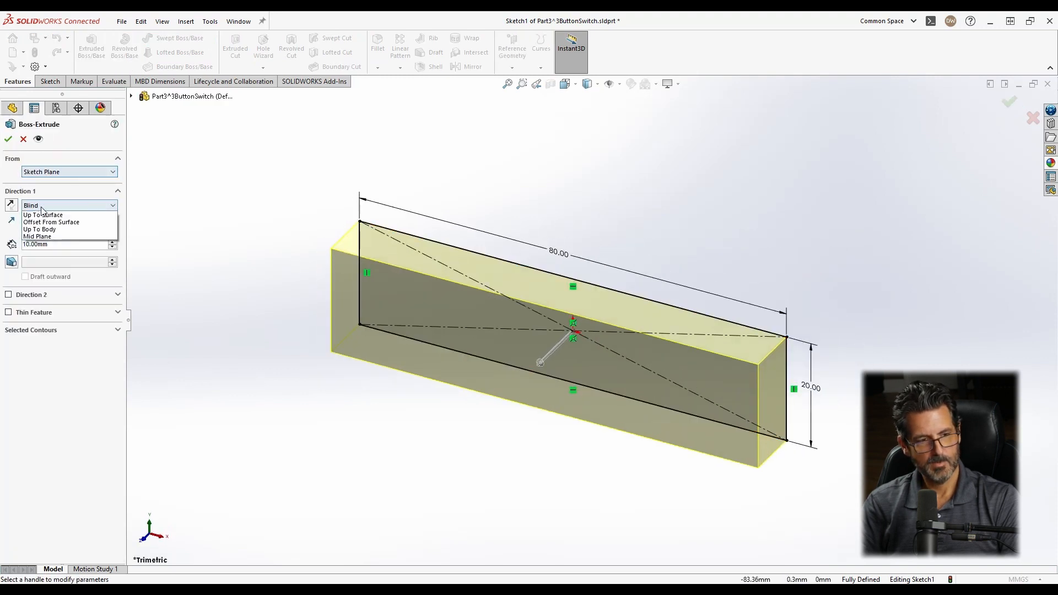
left_click(49, 252)
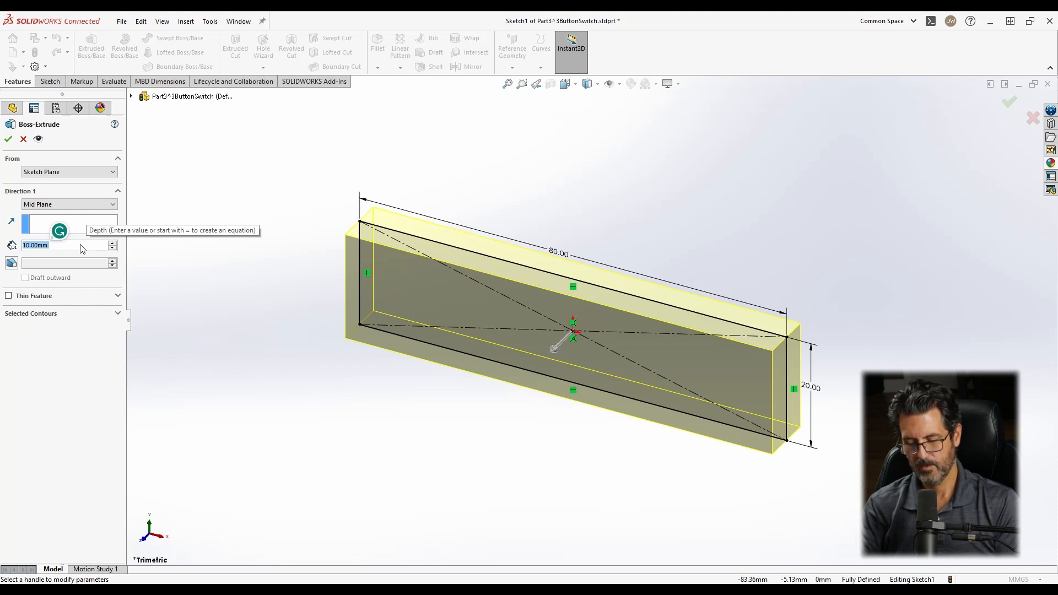
type("1.6")
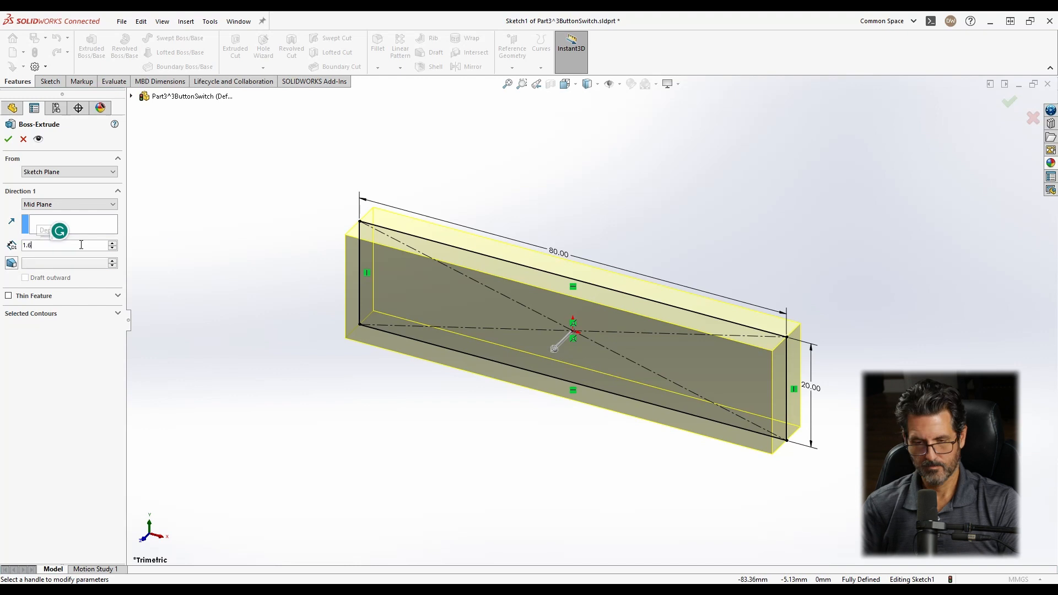
key("Return")
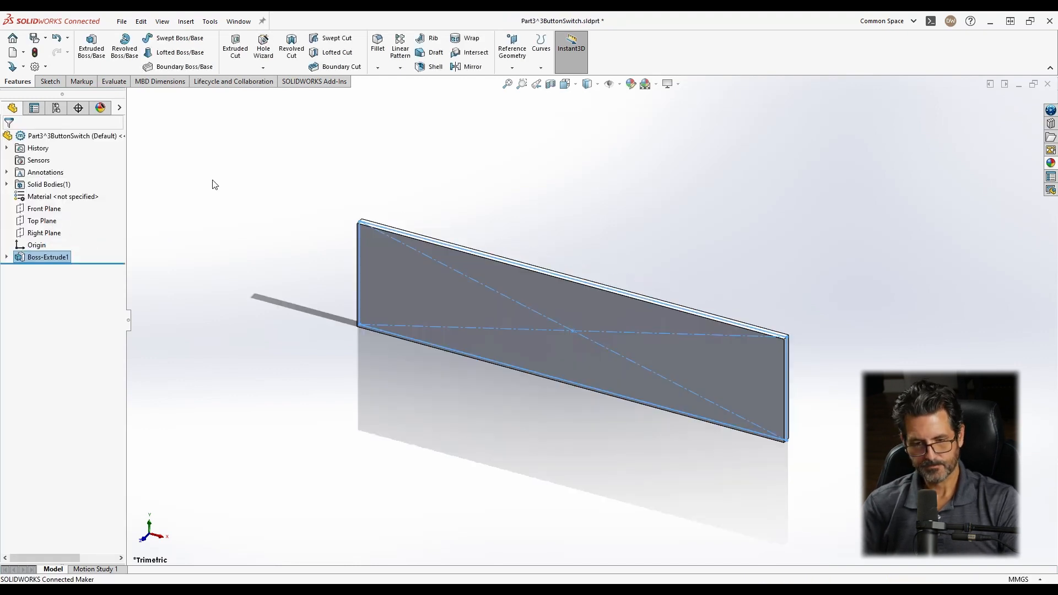
Apply a green color appearance to the whole part and save the part.
right_click(48, 257)
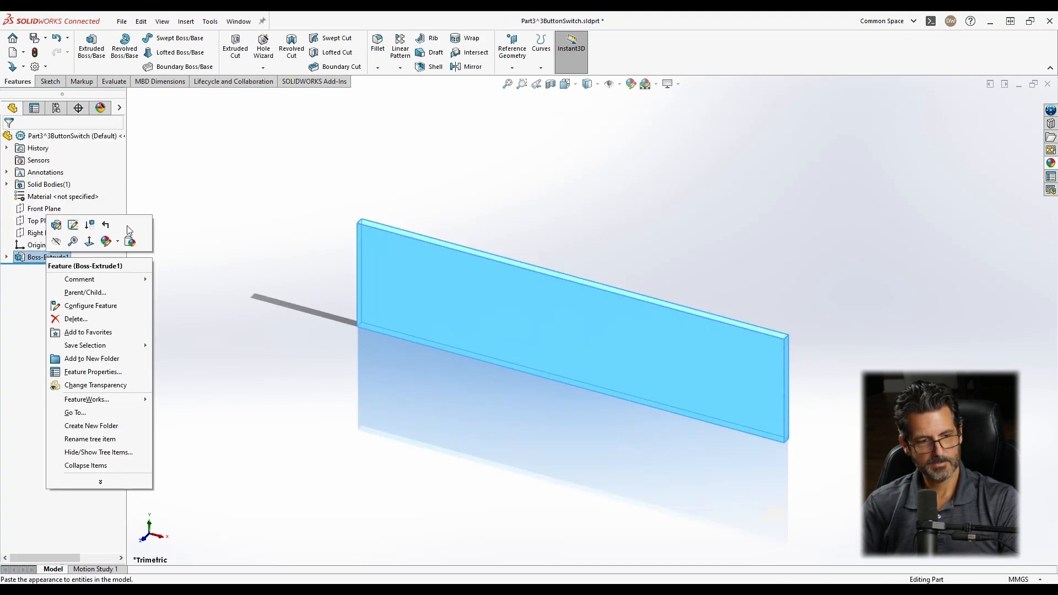
left_click(53, 138)
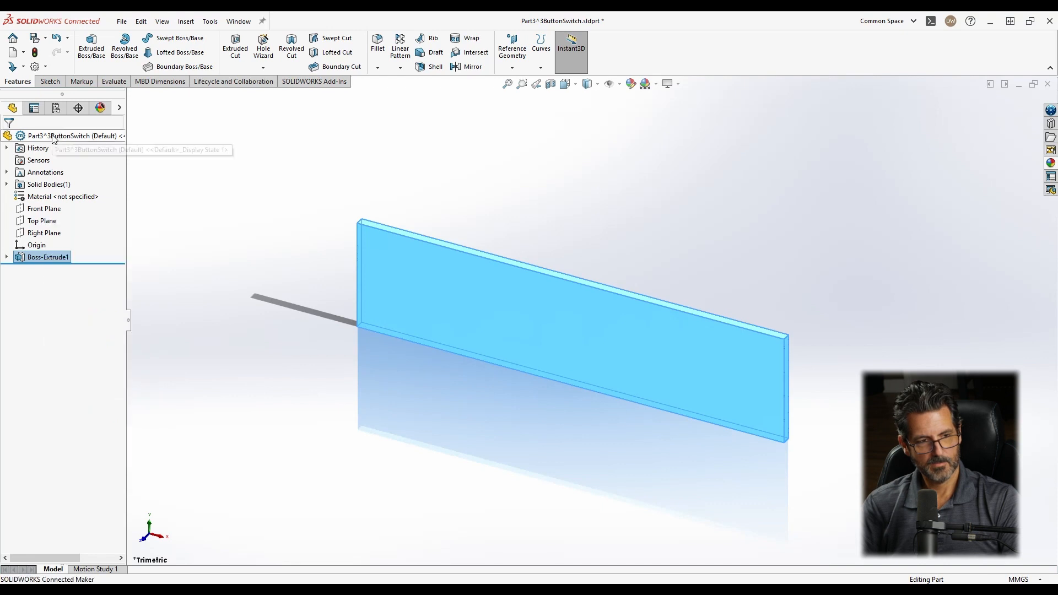
right_click(54, 138)
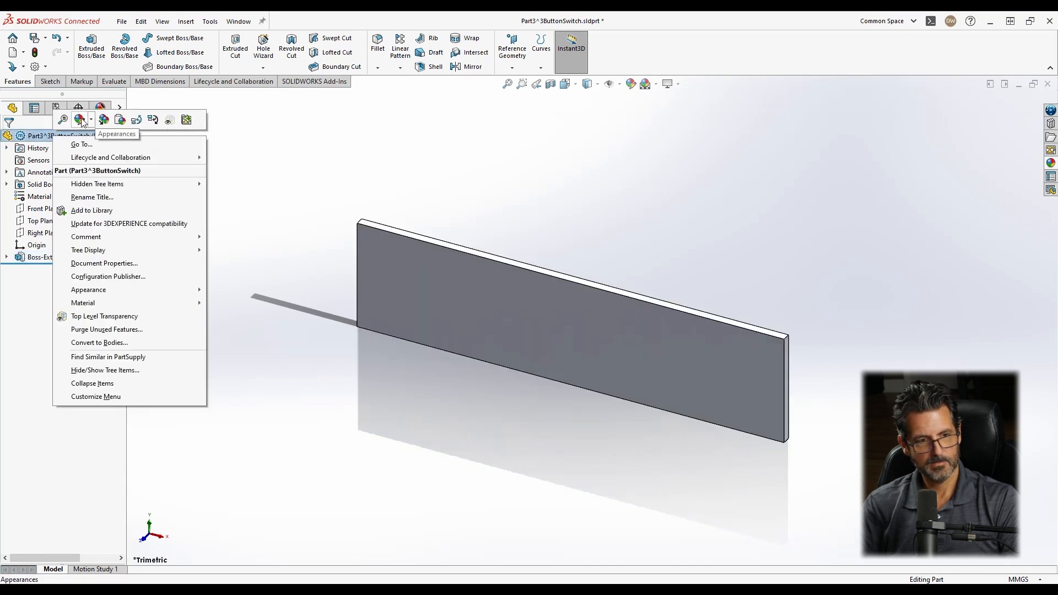
left_click(81, 120)
left_click(104, 147)
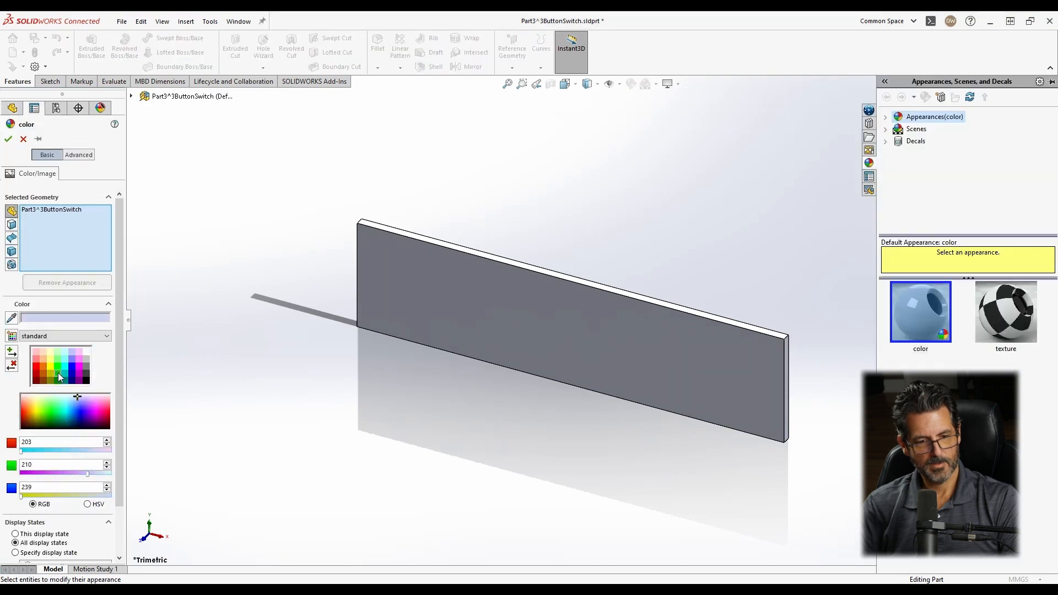
left_click(58, 373)
left_click(8, 139)
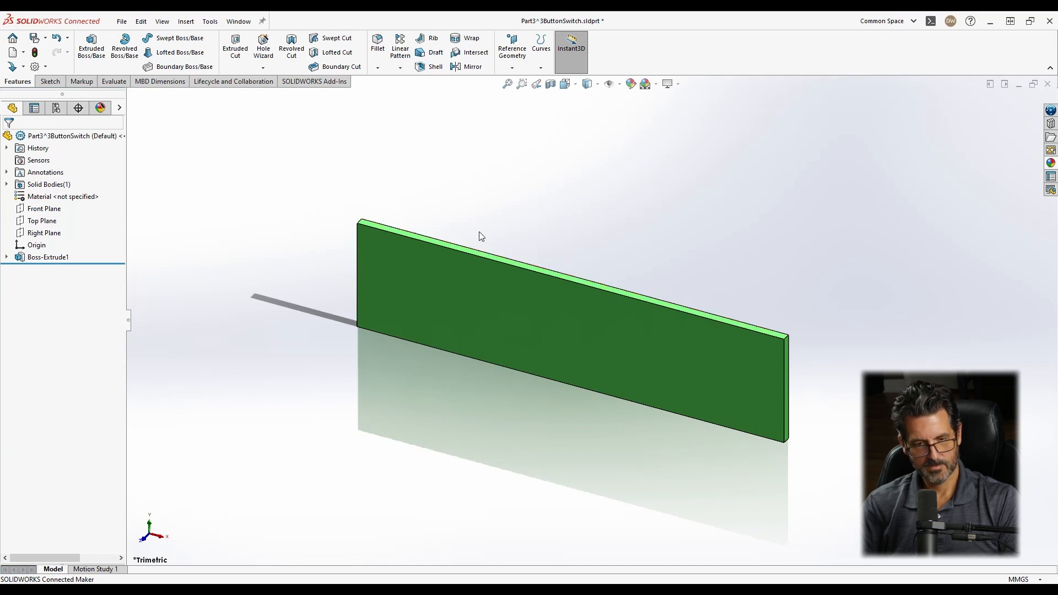
key("ctrl+s")
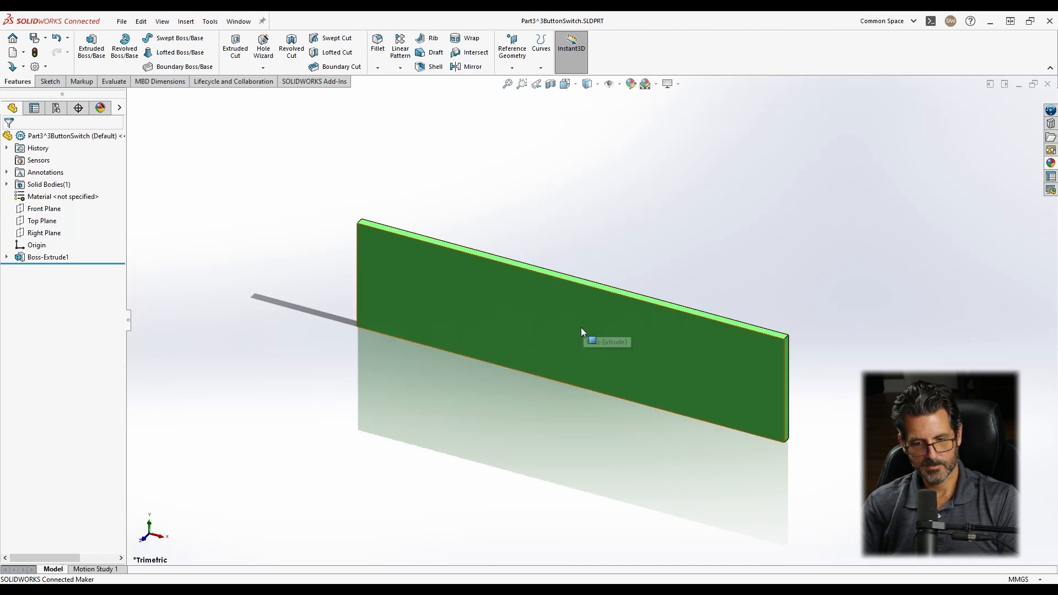
Start a sketch on the board's large front face and draw a center rectangle about 14.8 x 14.6 mm to the left of the origin.
left_click(554, 327)
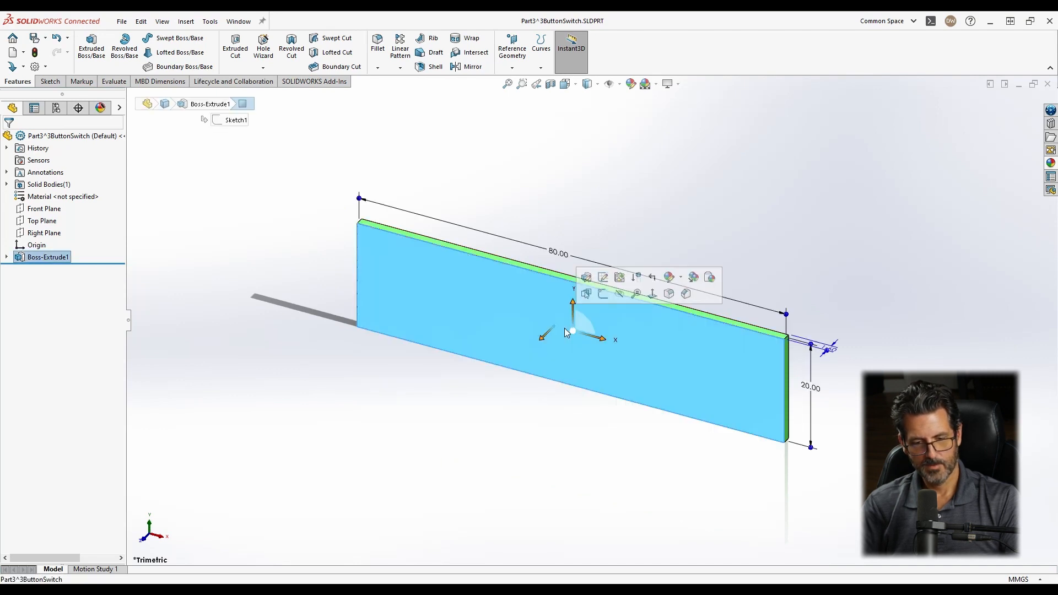
left_click(603, 296)
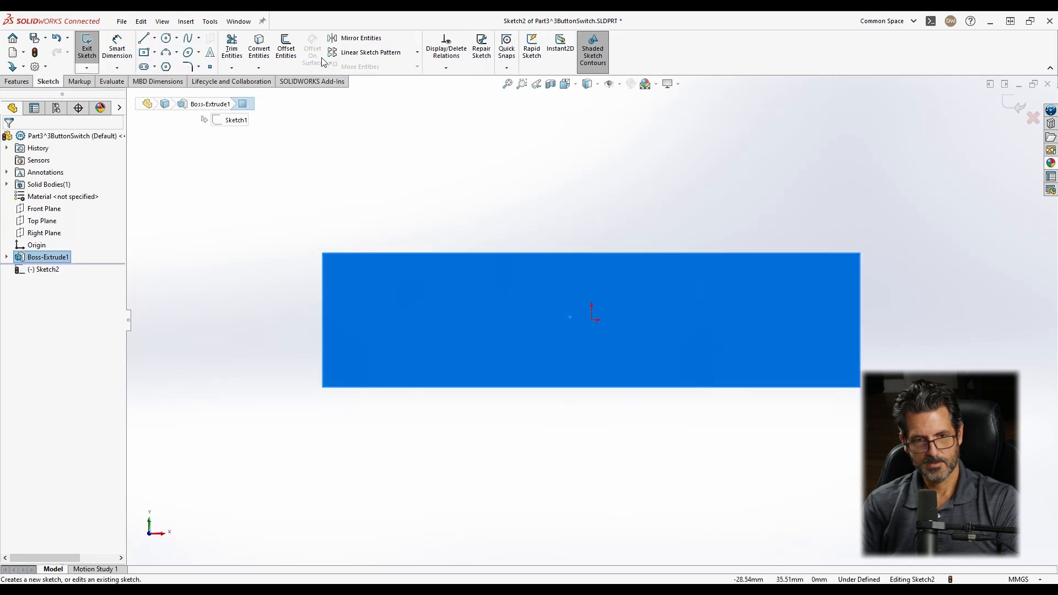
left_click(144, 53)
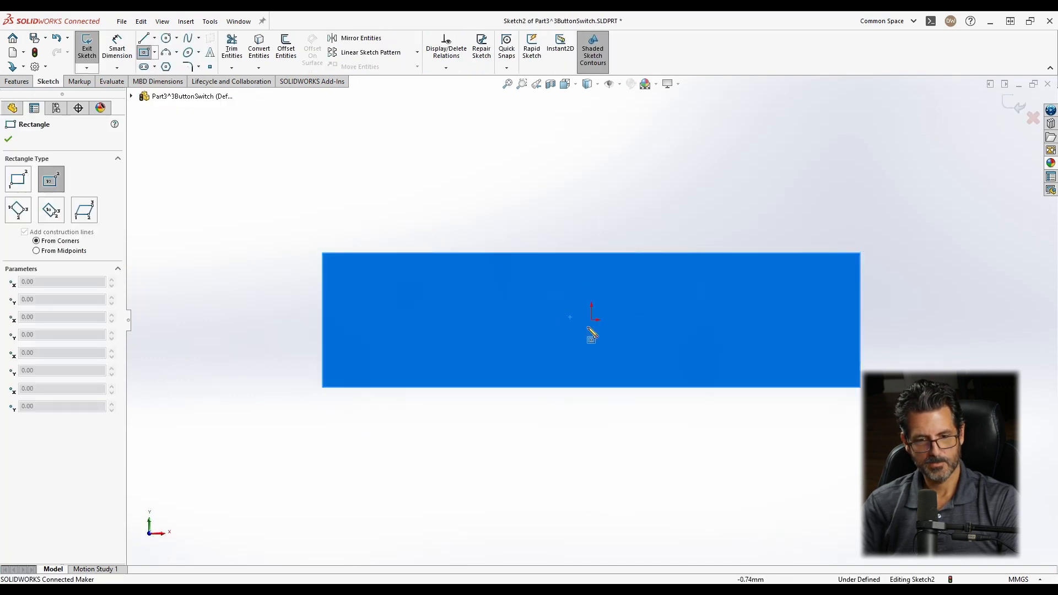
left_click(521, 330)
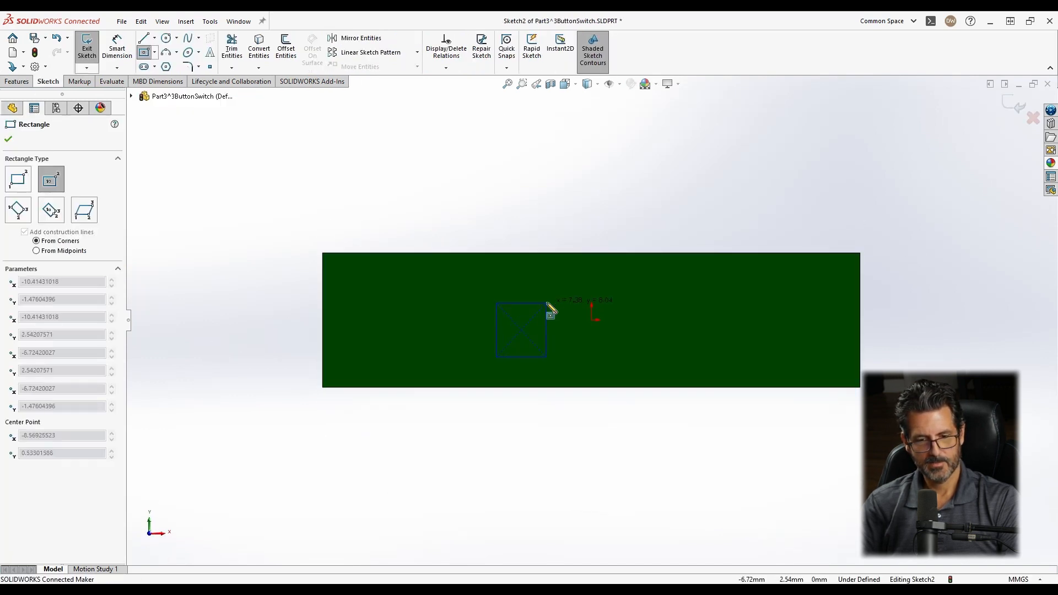
left_click(571, 281)
key("Escape")
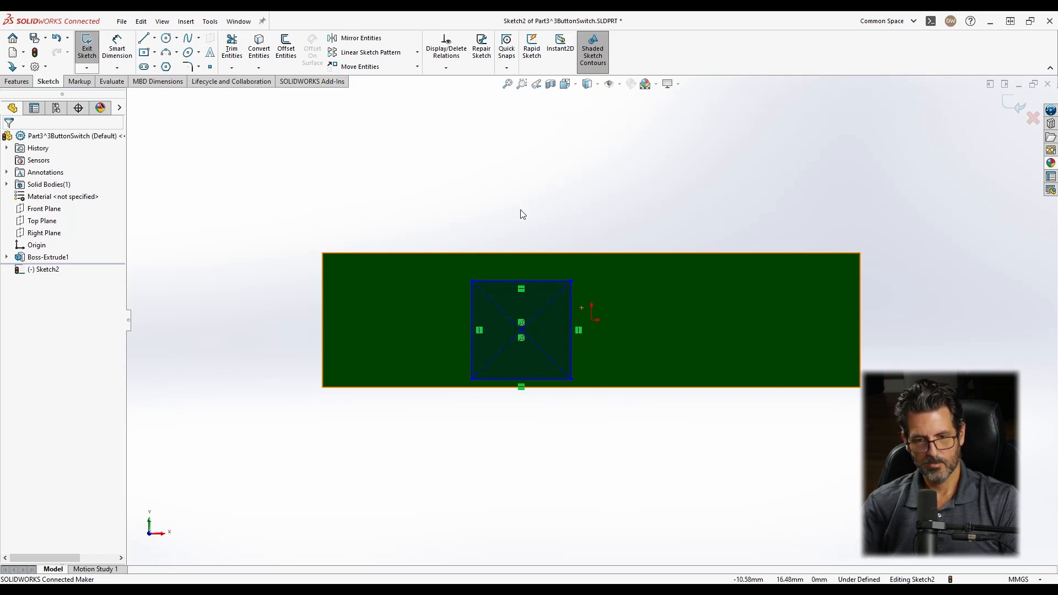
Dimension the rectangle's width and height to 11.8 mm each.
right_click_drag(523, 206, 524, 168)
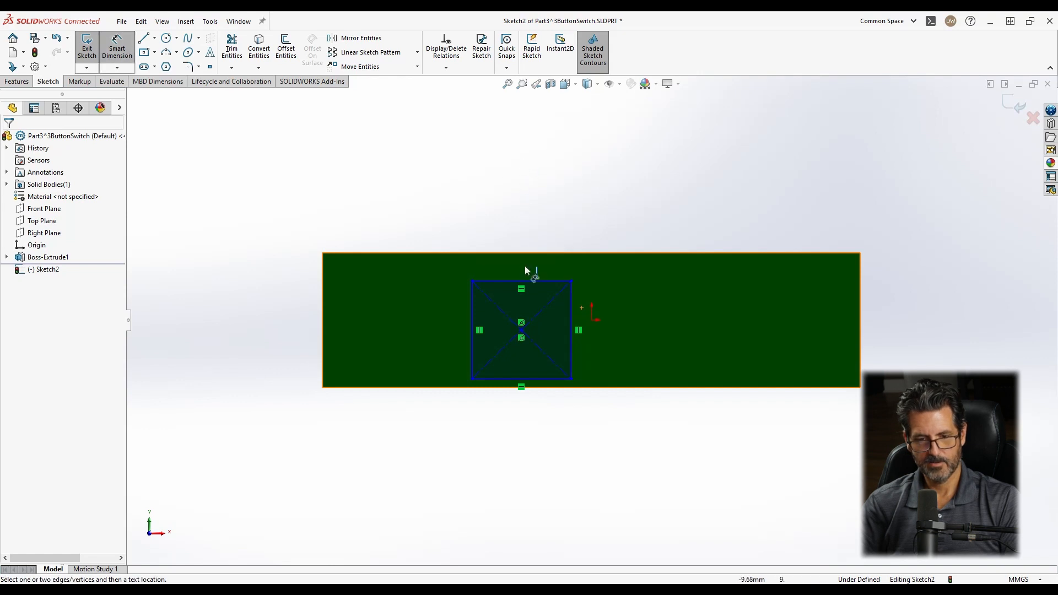
left_click(524, 284)
left_click(627, 256)
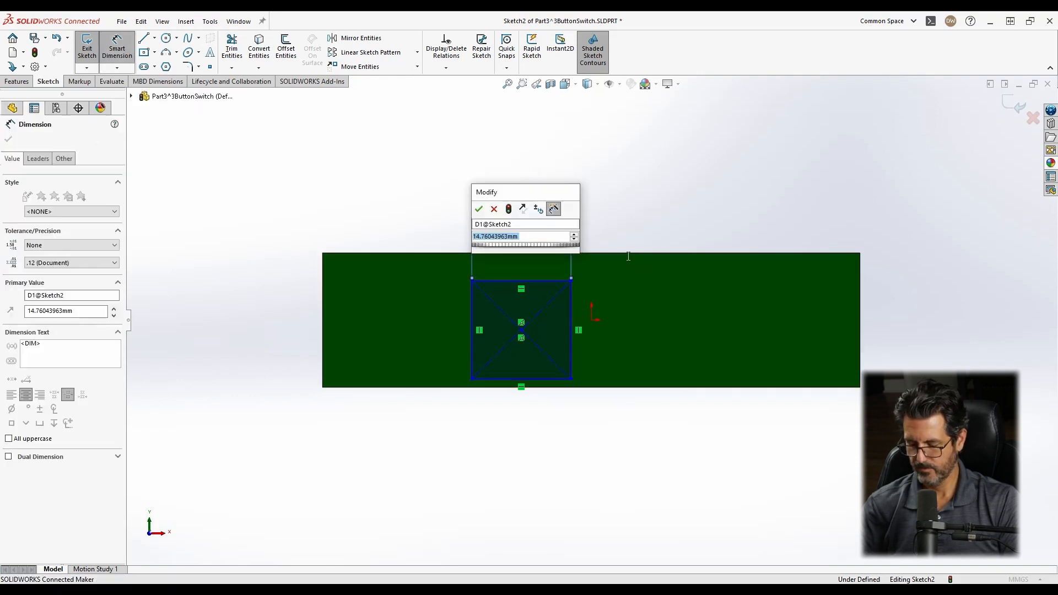
type("11.8")
key("Return")
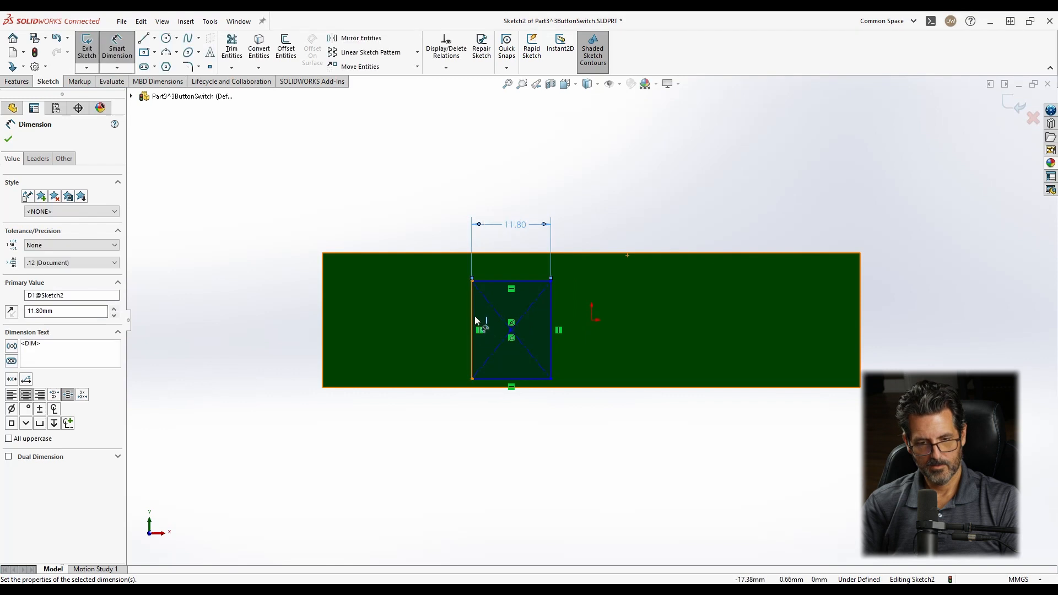
left_click(472, 318)
left_click(437, 321)
type("11.8")
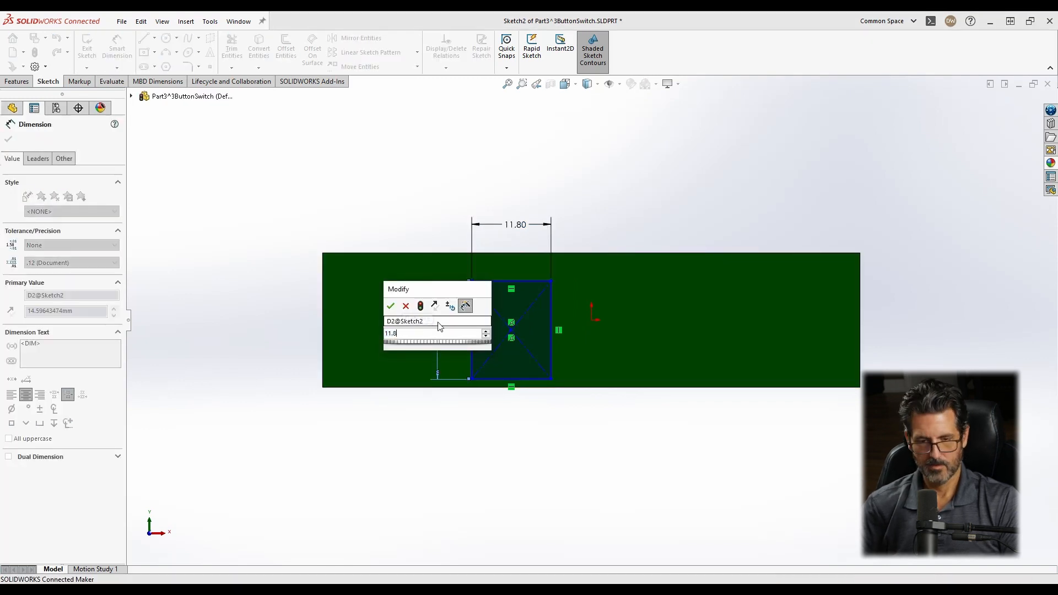
key("Return")
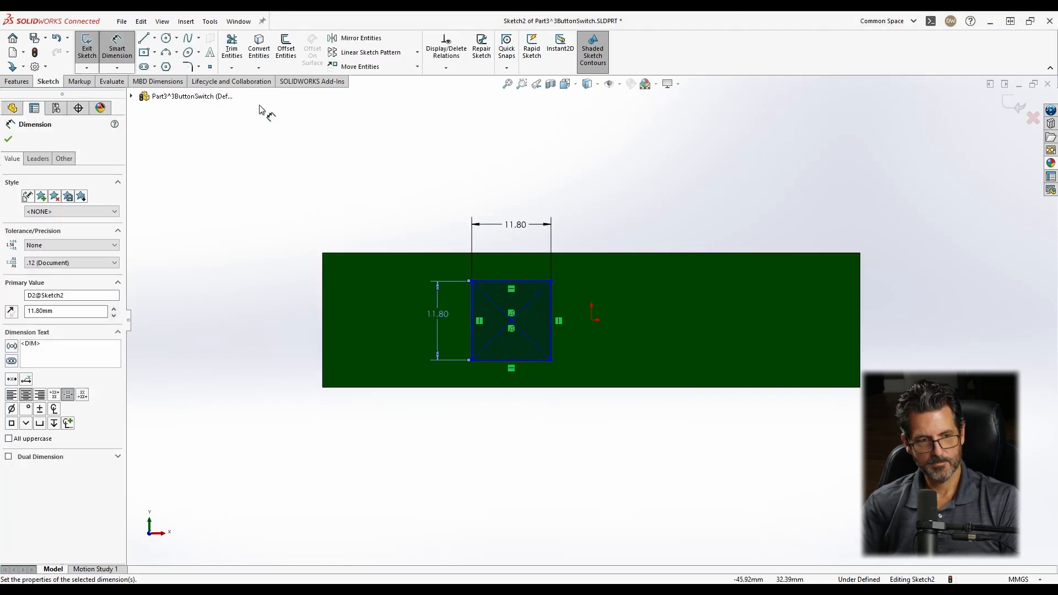
key("Escape")
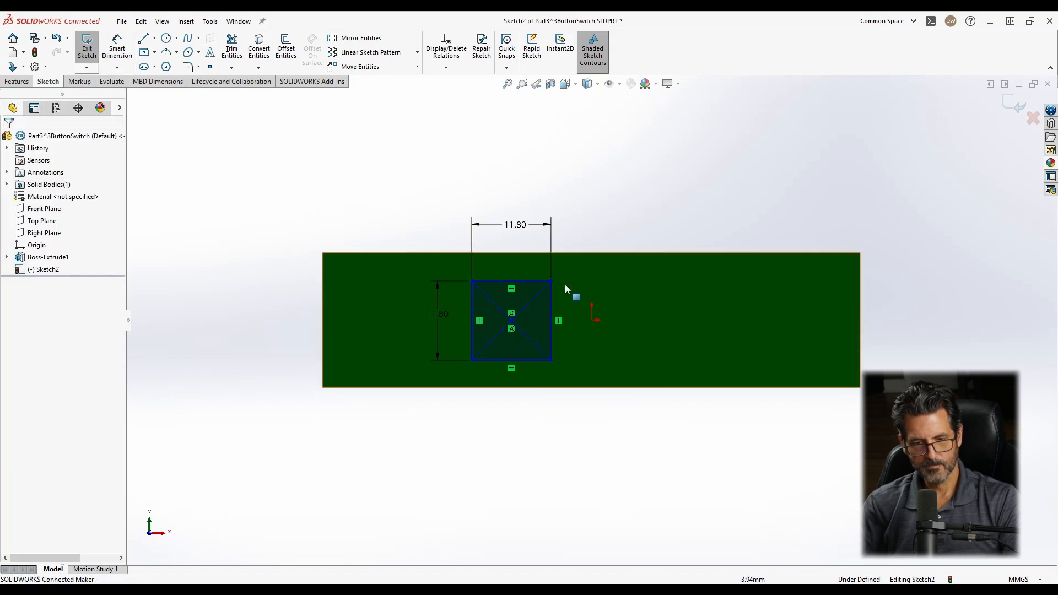
Add a Horizontal relation between the square's center point and the origin, and move the square sideways to test it.
left_click_drag(514, 304, 529, 325)
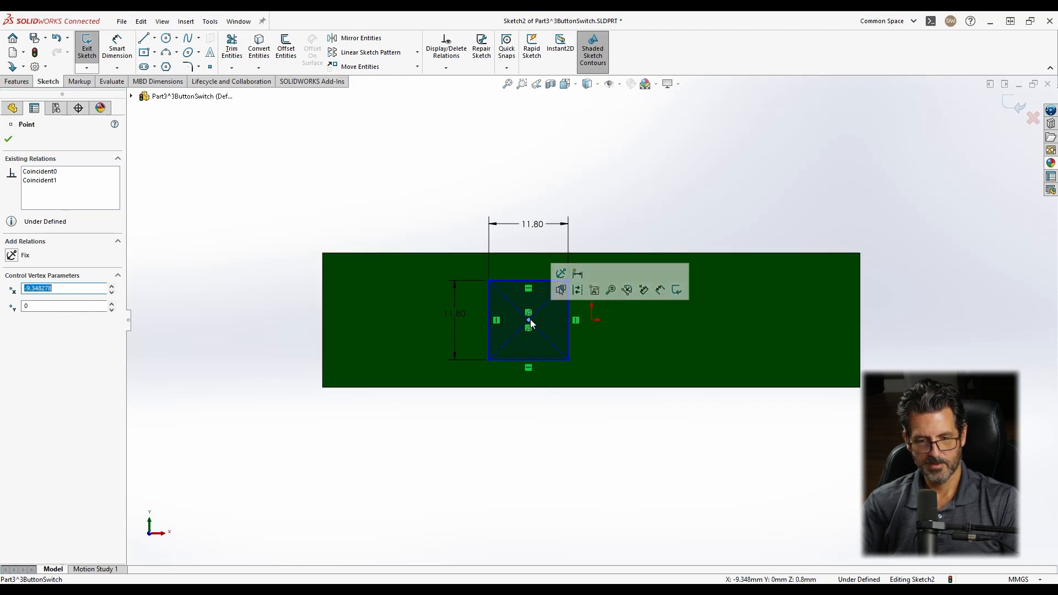
key("Escape")
left_click(591, 319, "ctrl")
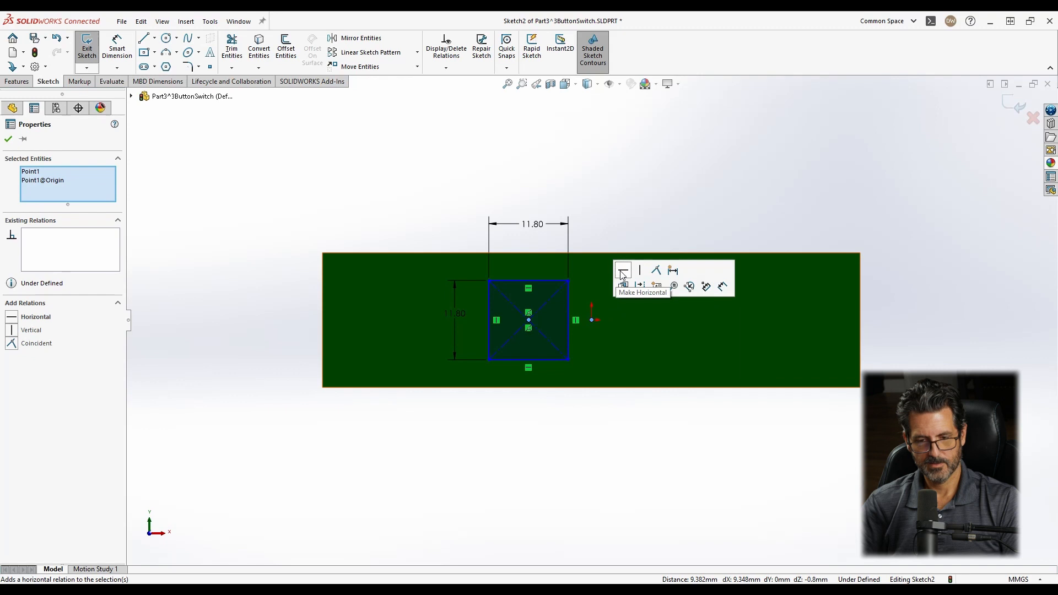
left_click(621, 276)
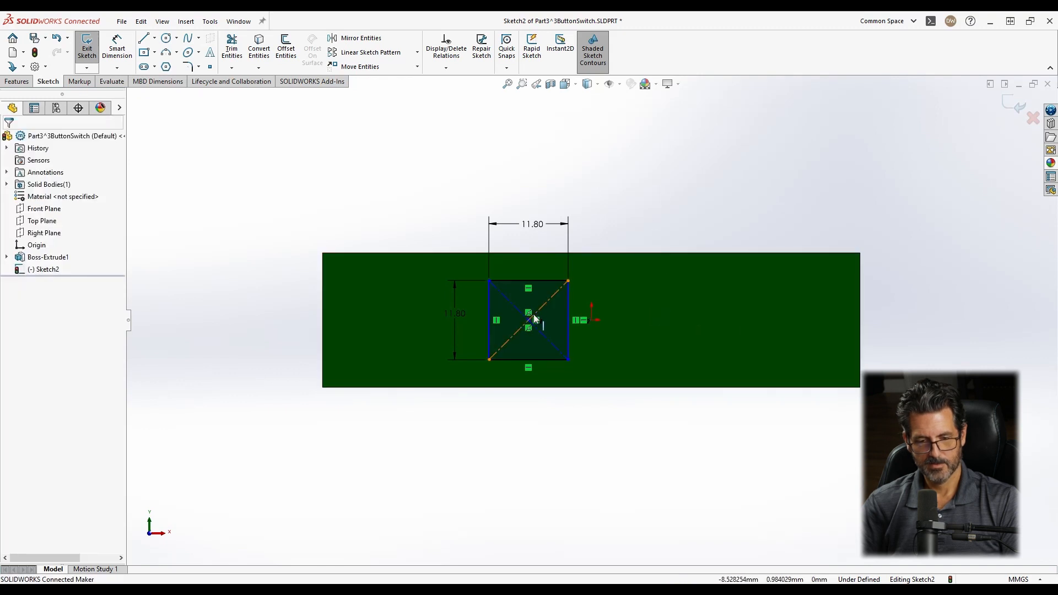
left_click_drag(529, 324, 526, 345)
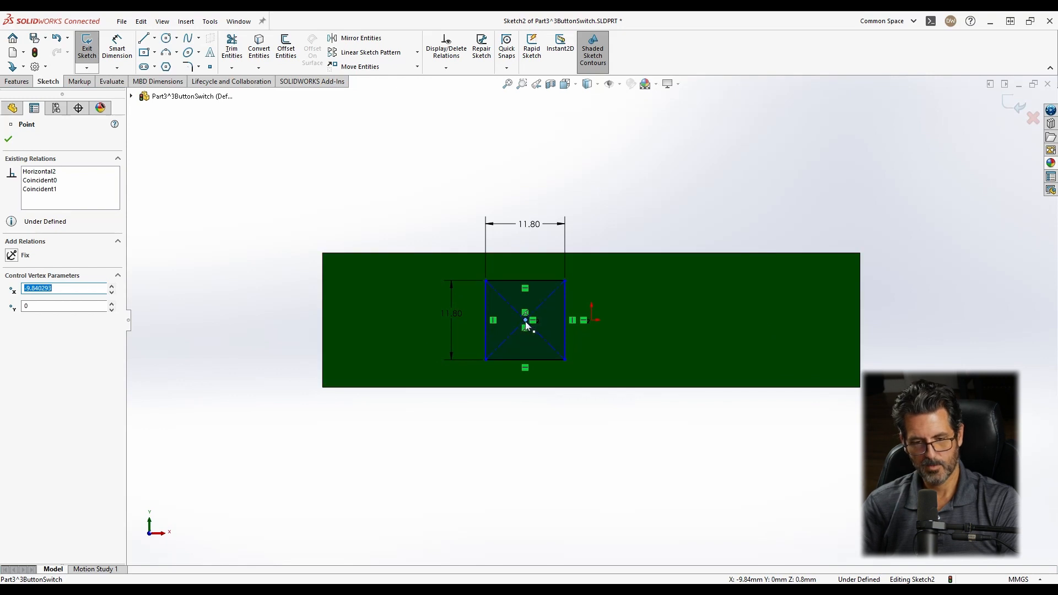
left_click_drag(527, 324, 560, 320)
left_click(692, 205)
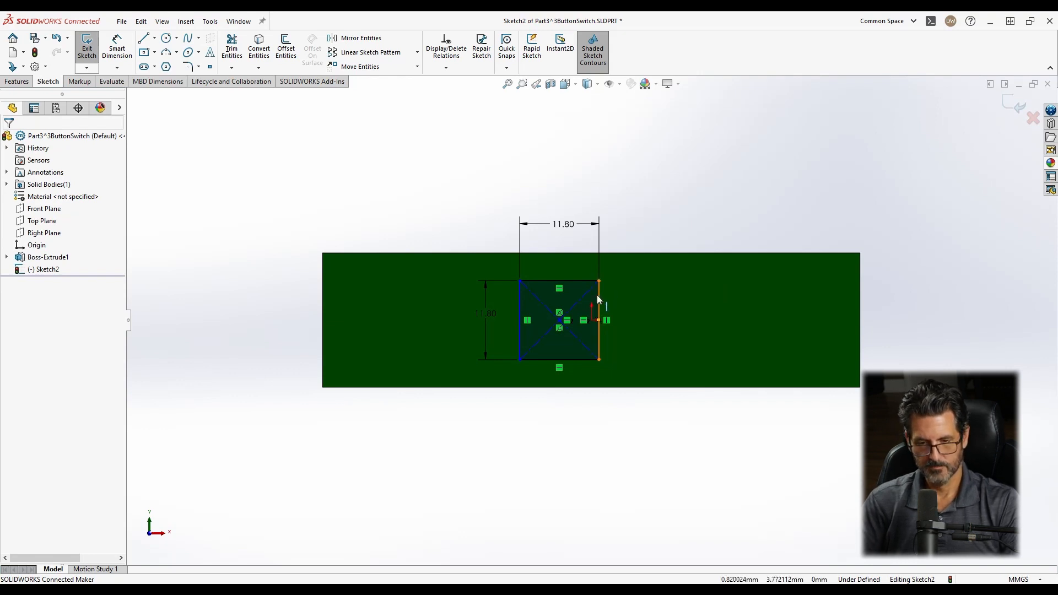
Dimension the distance from the square's right side to the board's right edge to 7.3 mm.
scroll(659, 188, "up", 1)
right_click_drag(649, 193, 646, 129)
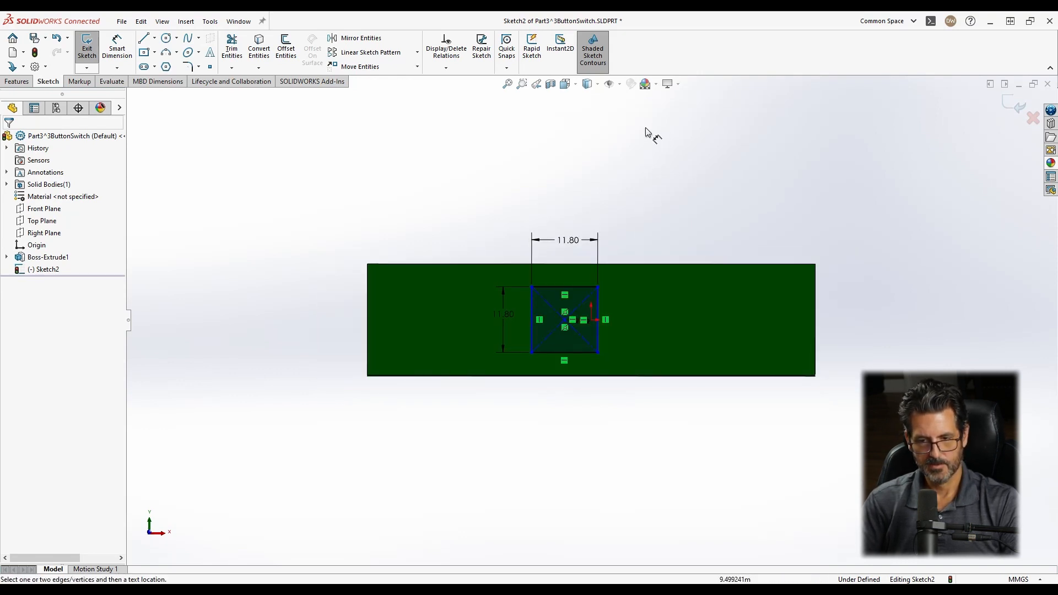
left_click(599, 307)
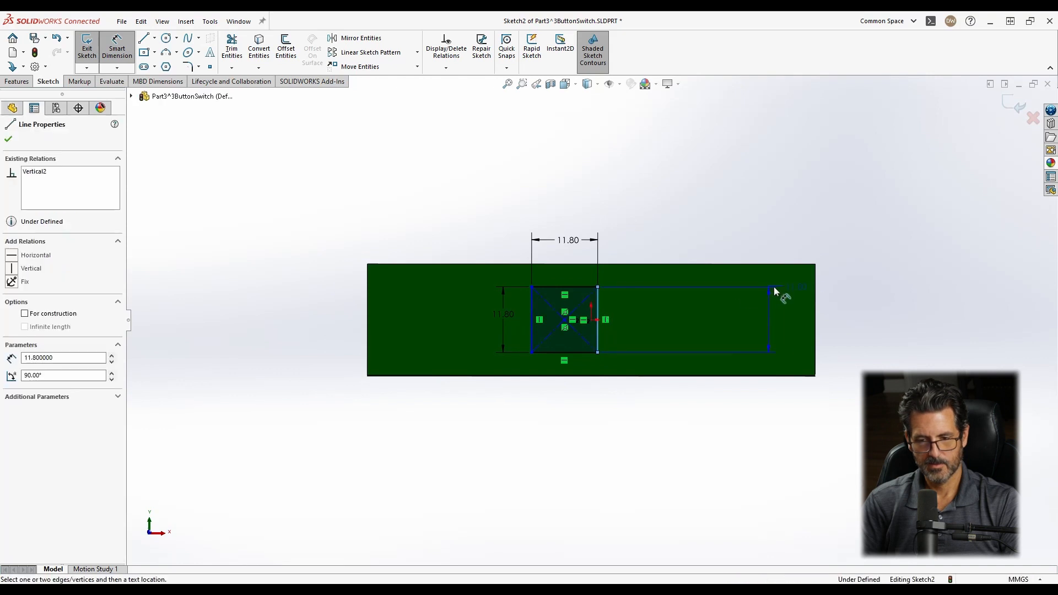
left_click(816, 287)
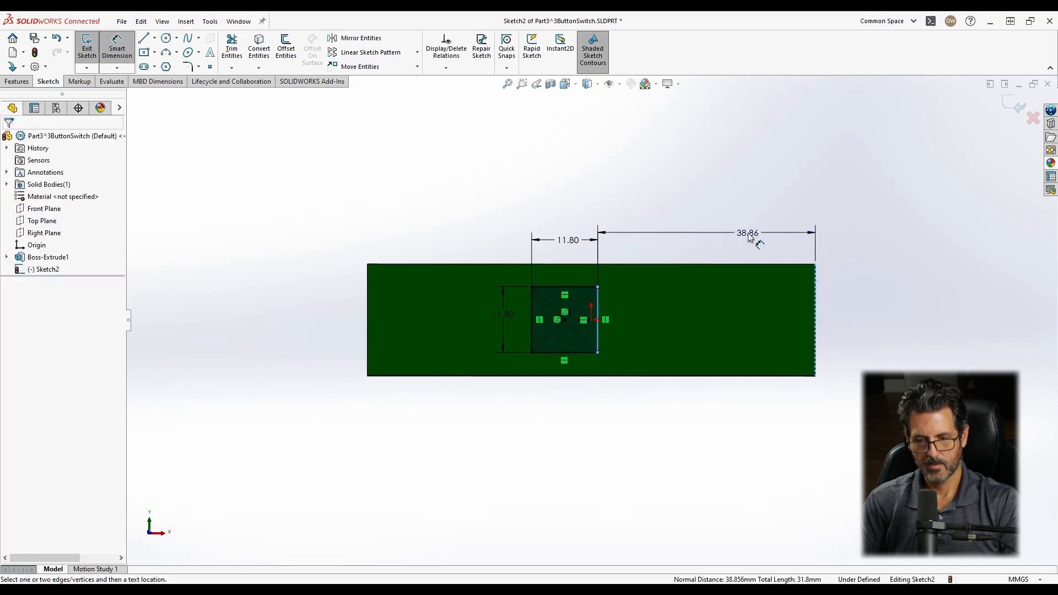
left_click(751, 244)
type("7.3")
key("Return")
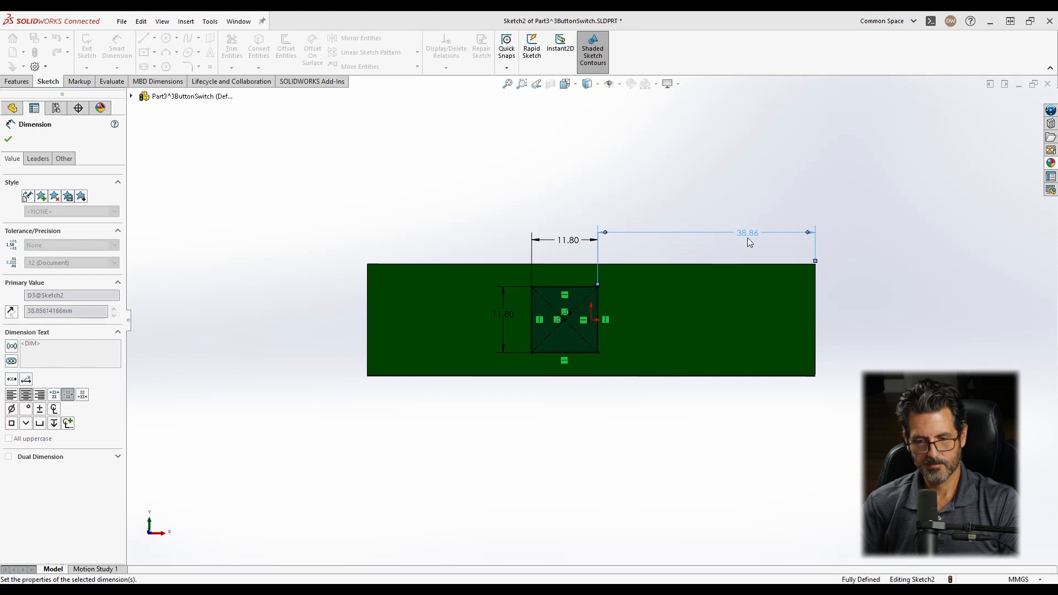
left_click(699, 170)
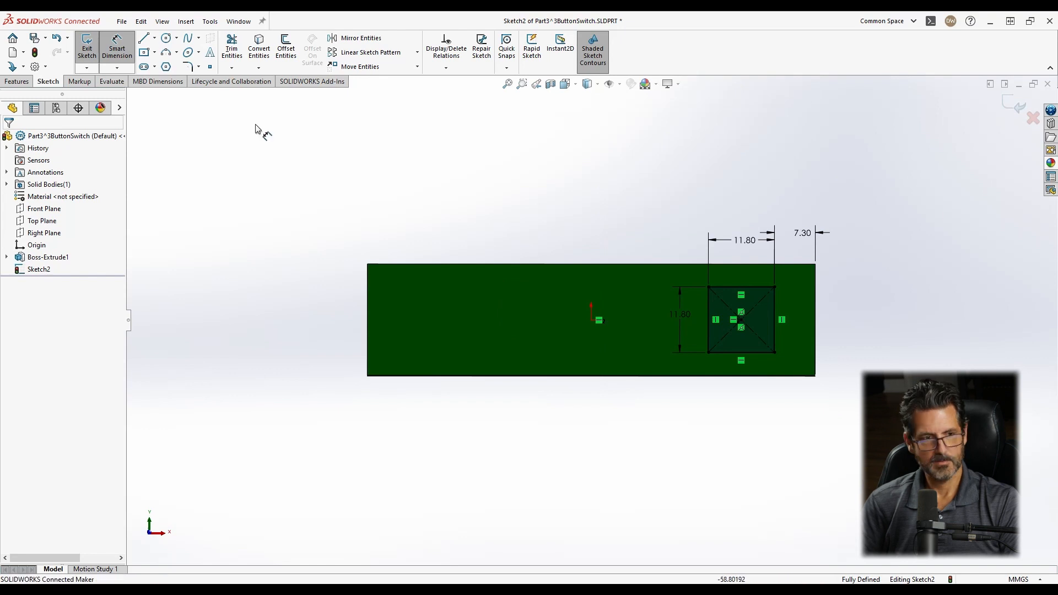
Extrude the square sketch as a boss with the Blind end condition and a depth of 5 mm.
left_click(16, 81)
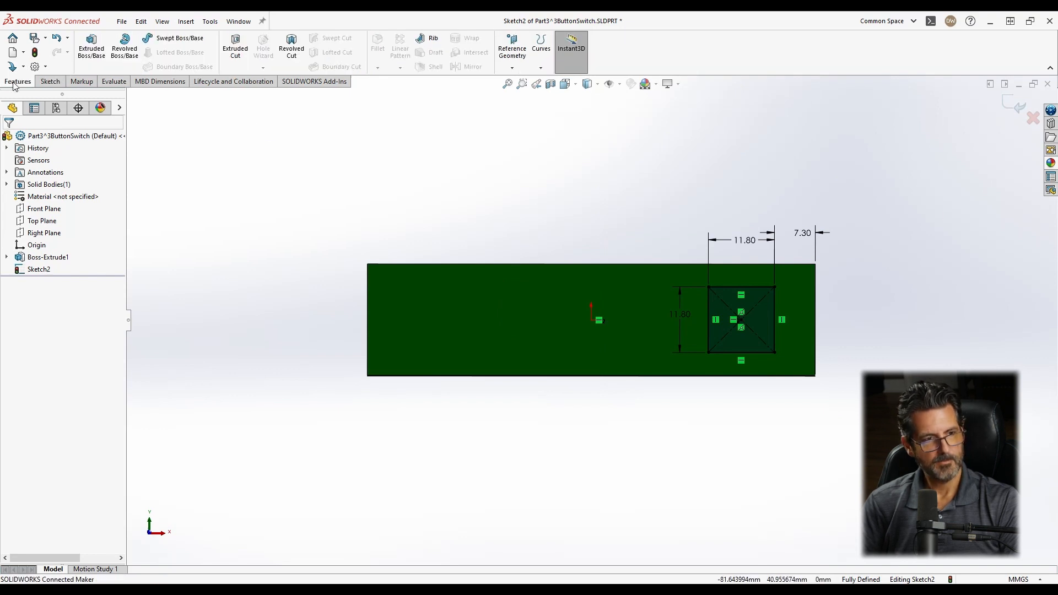
left_click(94, 47)
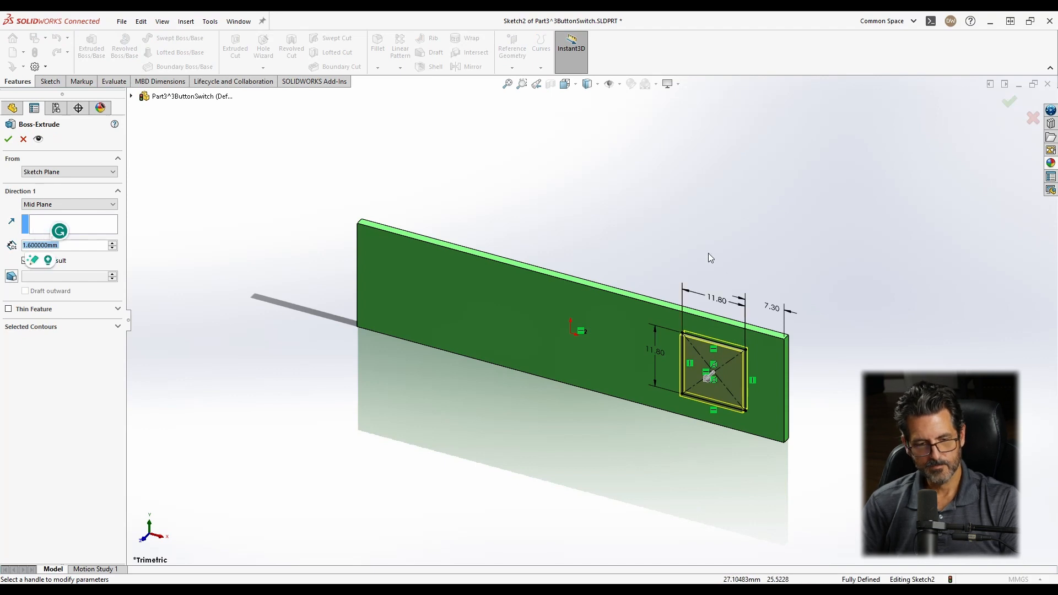
left_click(39, 206)
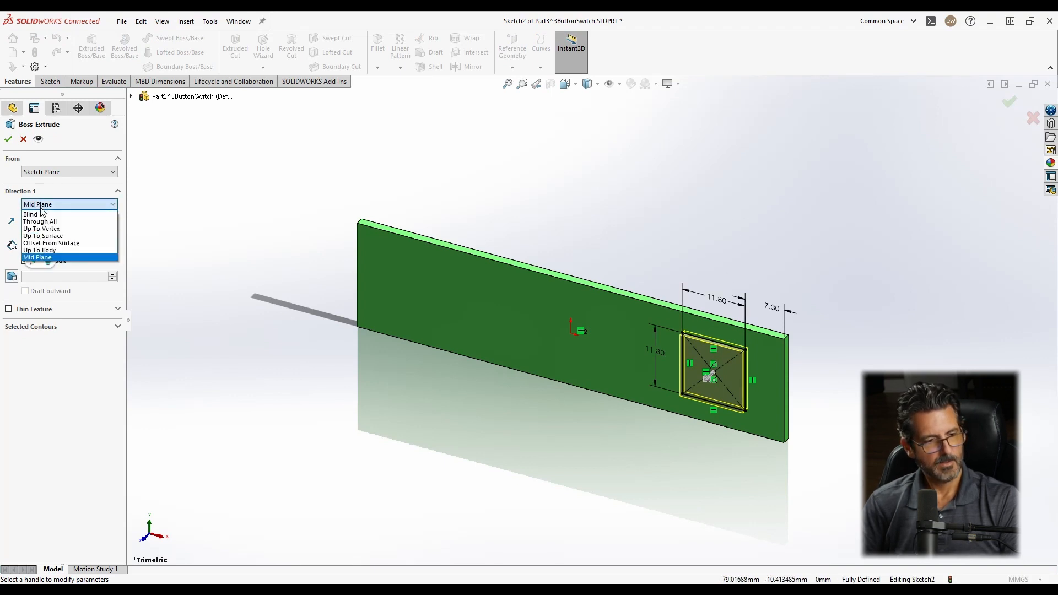
left_click(38, 215)
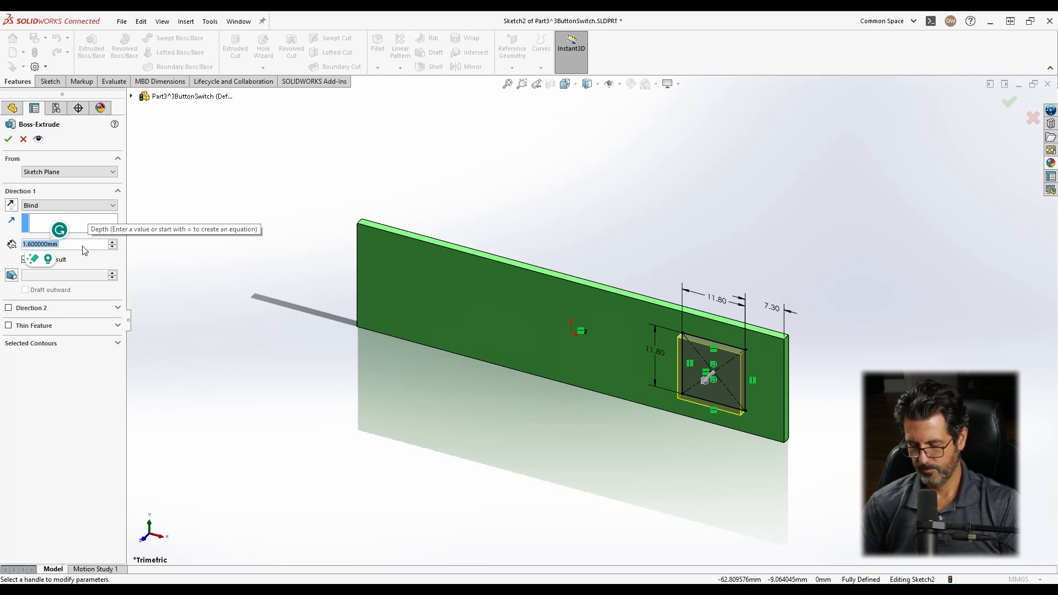
type("5")
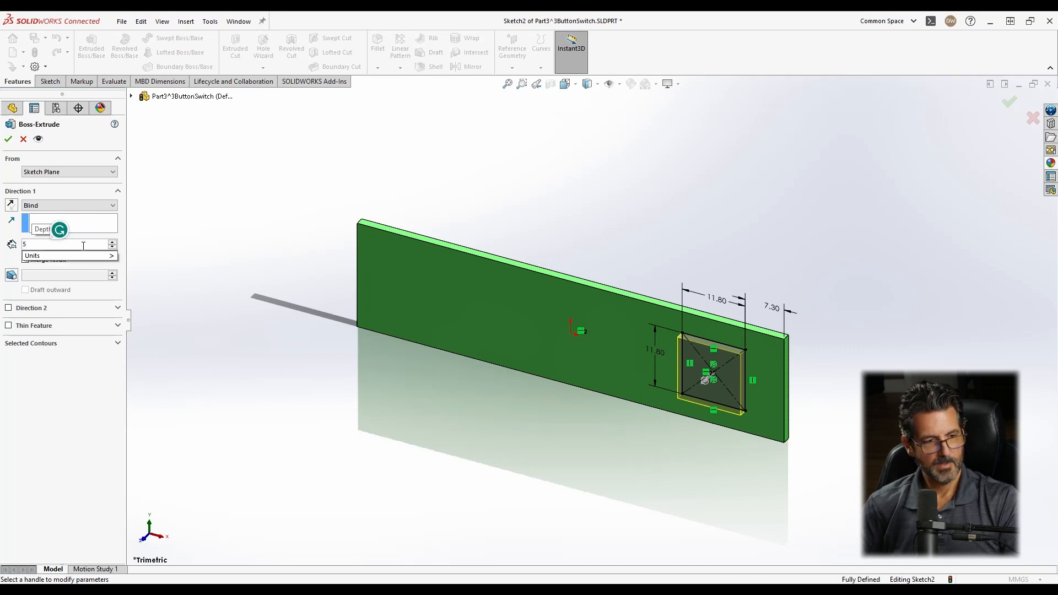
key("Return")
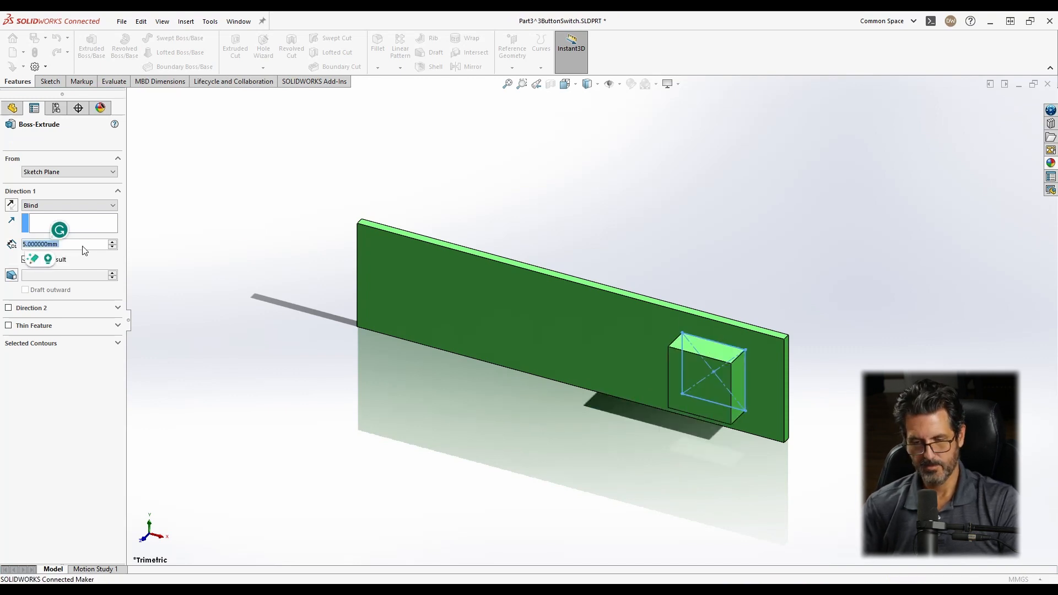
key("Return")
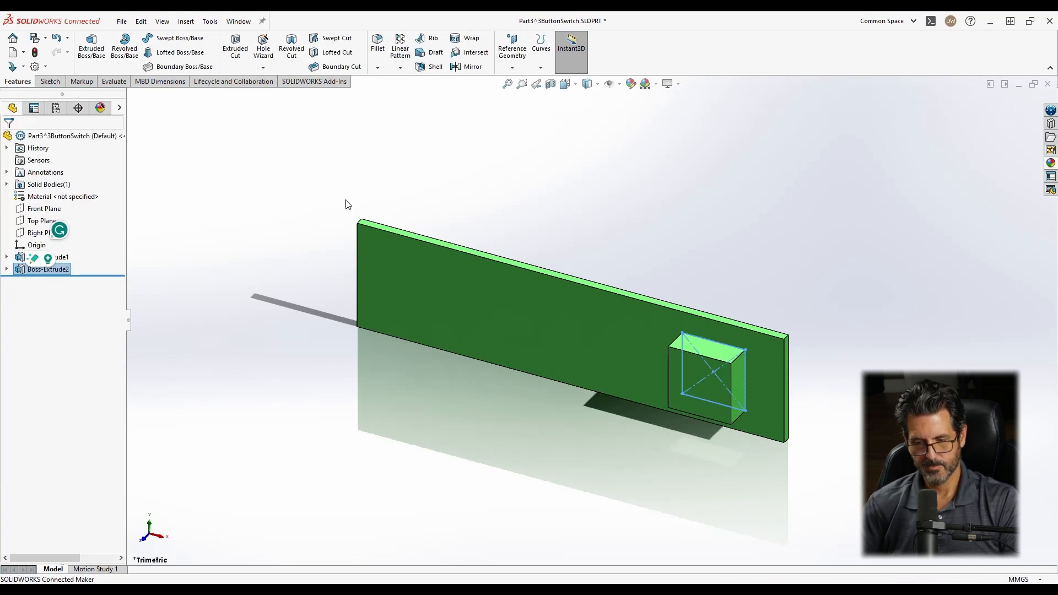
left_click(58, 269)
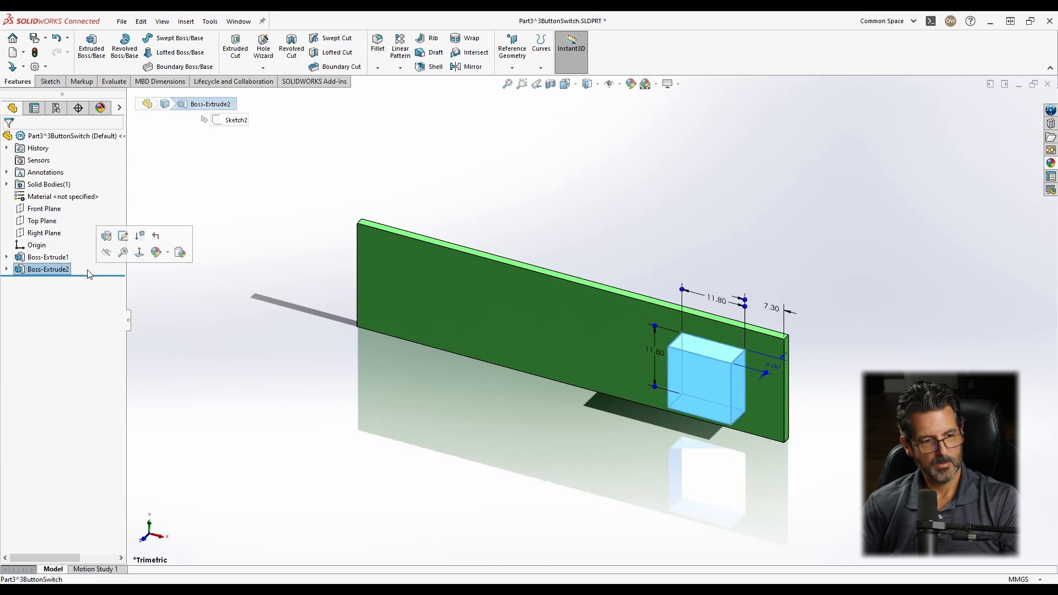
right_click(66, 270)
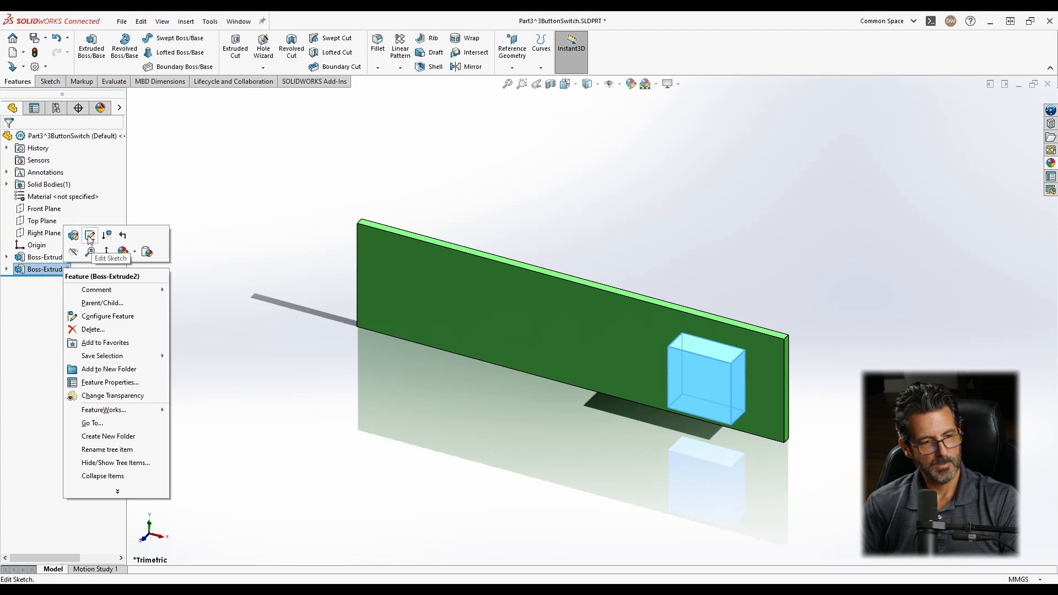
left_click(123, 252)
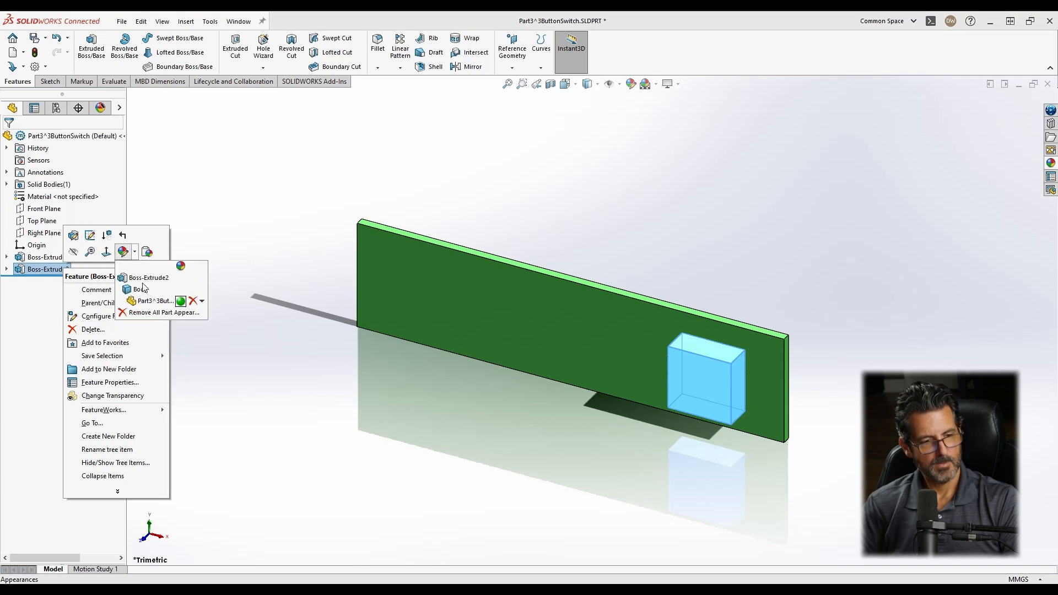
left_click(143, 289)
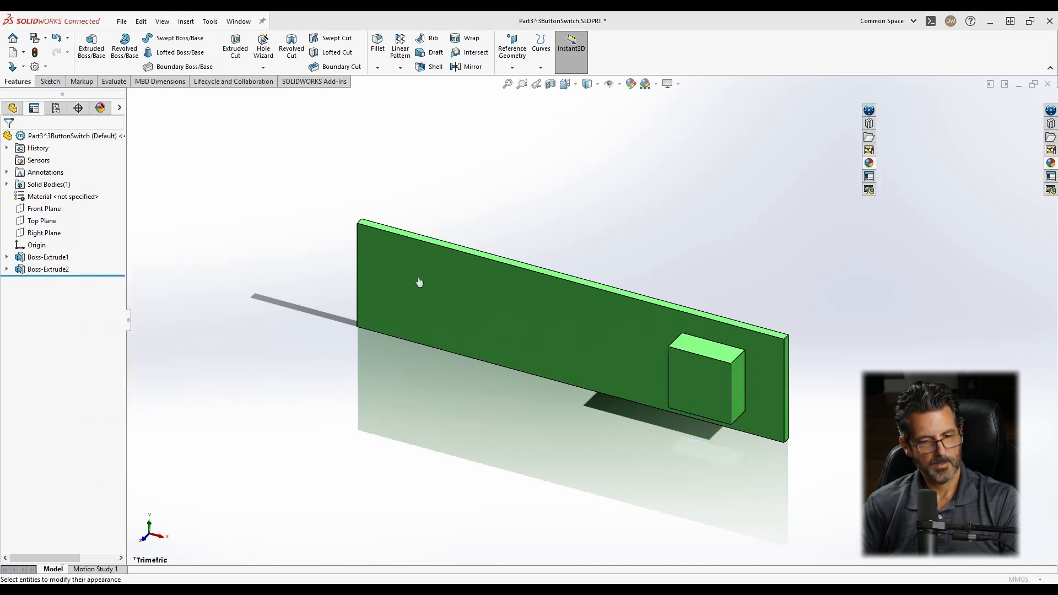
left_click(87, 360)
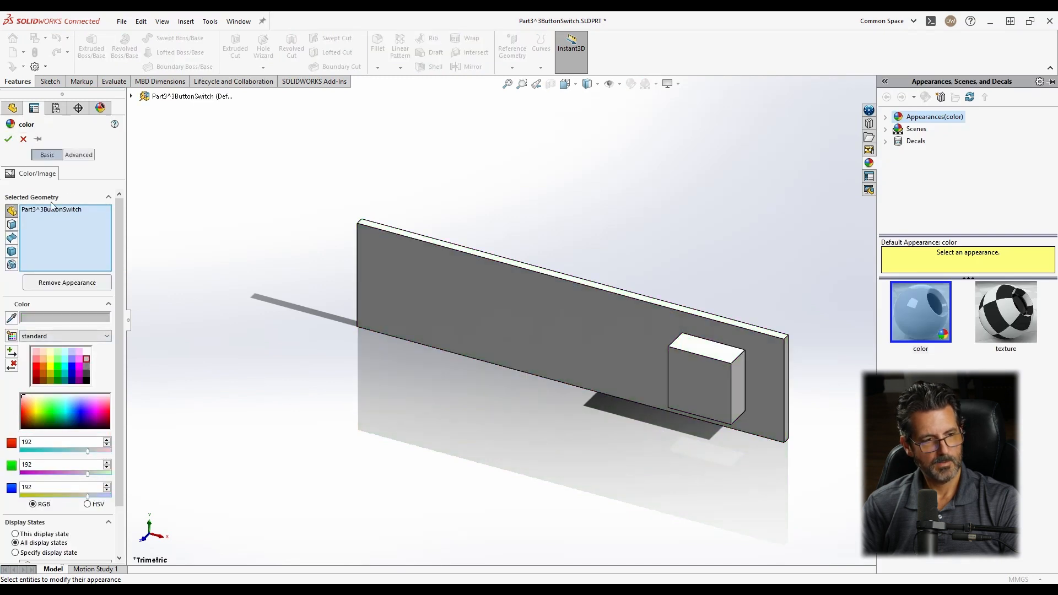
left_click(24, 139)
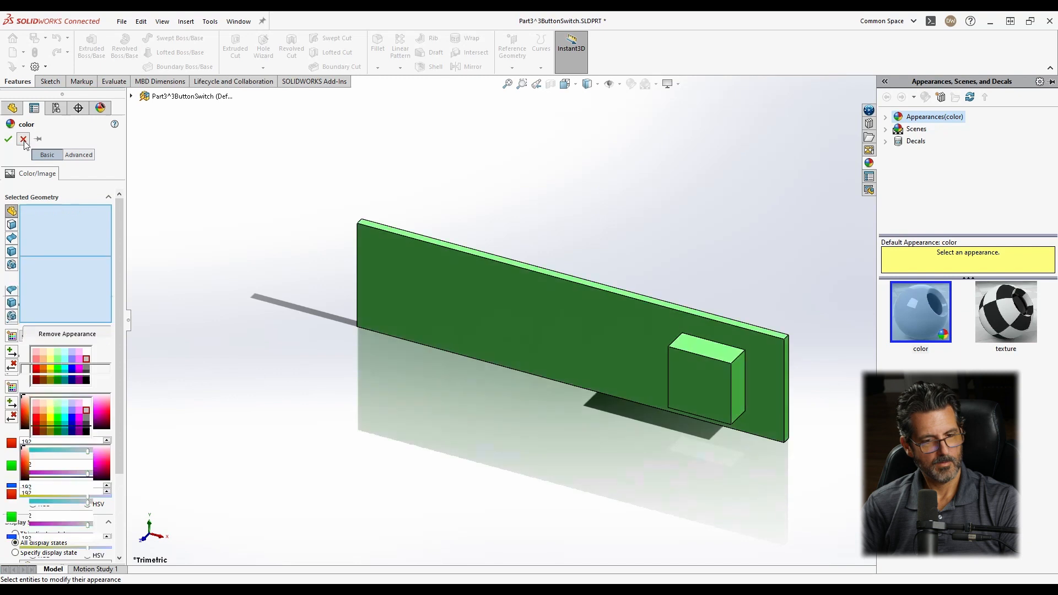
Apply a light gray color to the square block's extrude feature only.
right_click(43, 271)
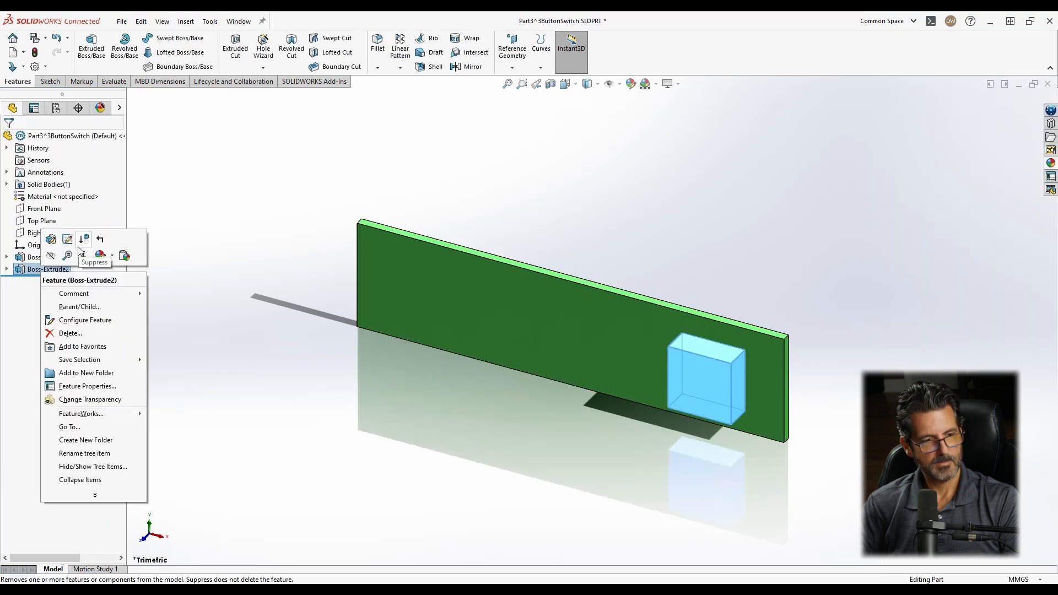
left_click(108, 257)
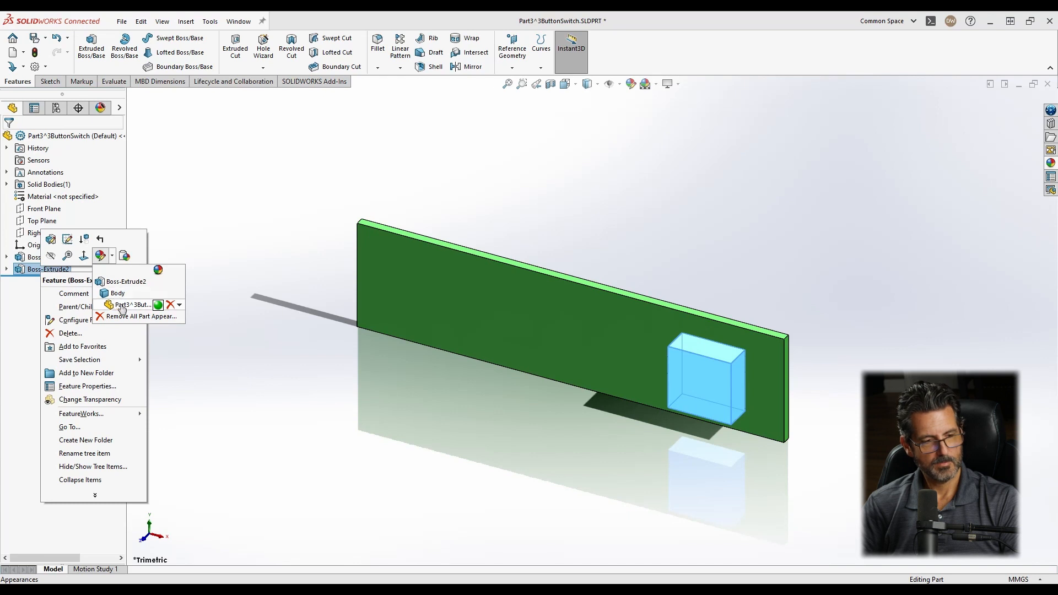
left_click(119, 282)
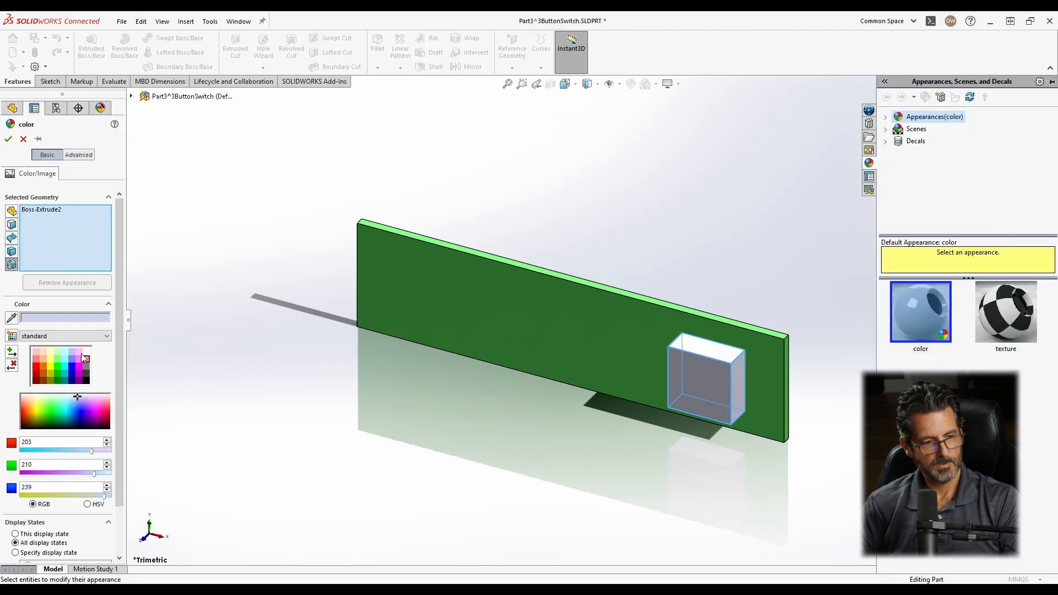
left_click(86, 358)
left_click(8, 139)
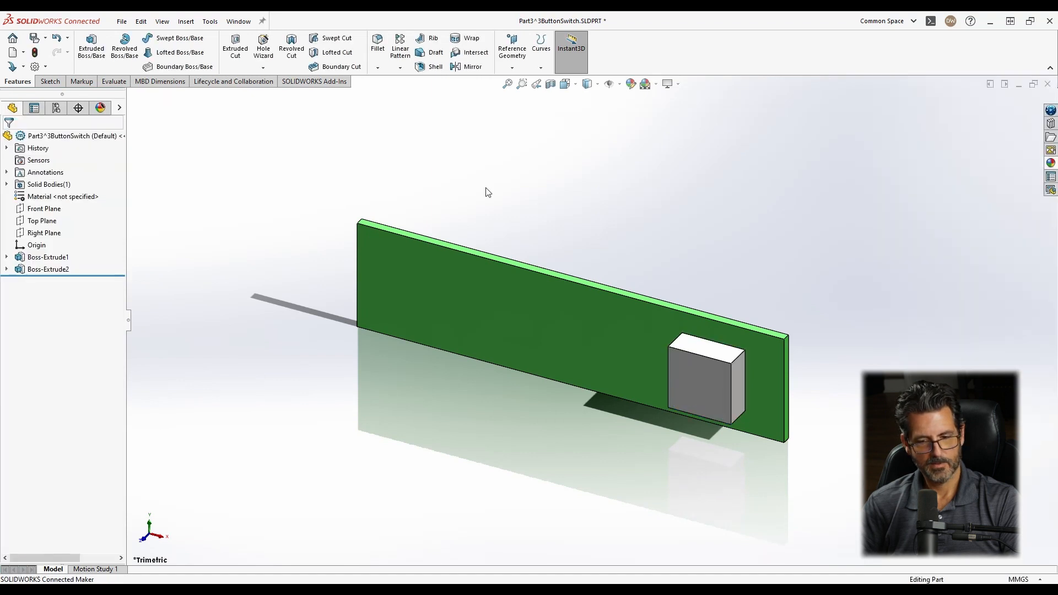
Start a sketch on the block's front face and draw a circle of about 2.5 mm radius near the face's center.
right_click(708, 380)
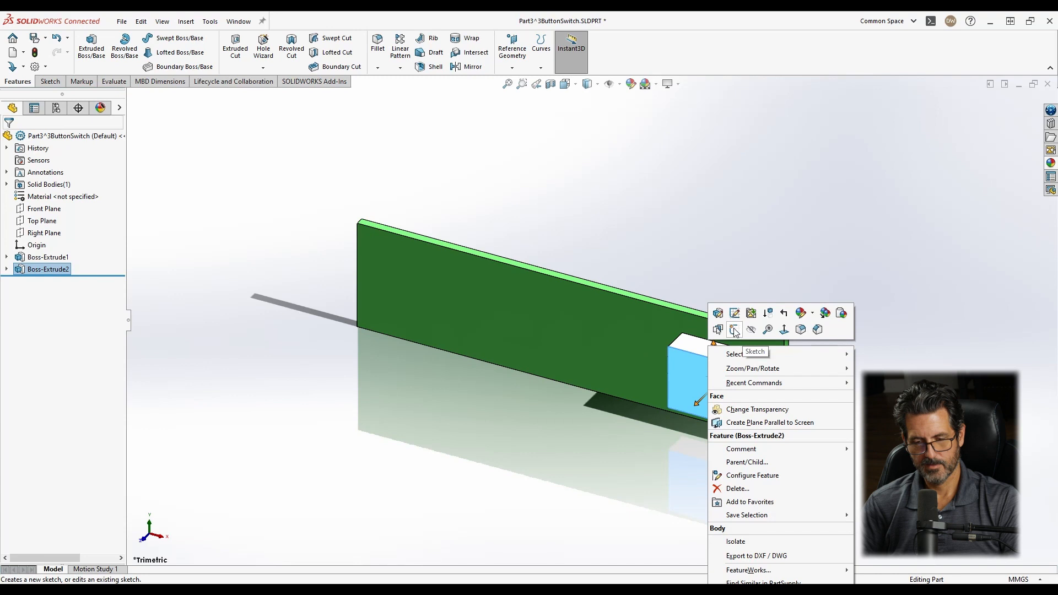
left_click(735, 330)
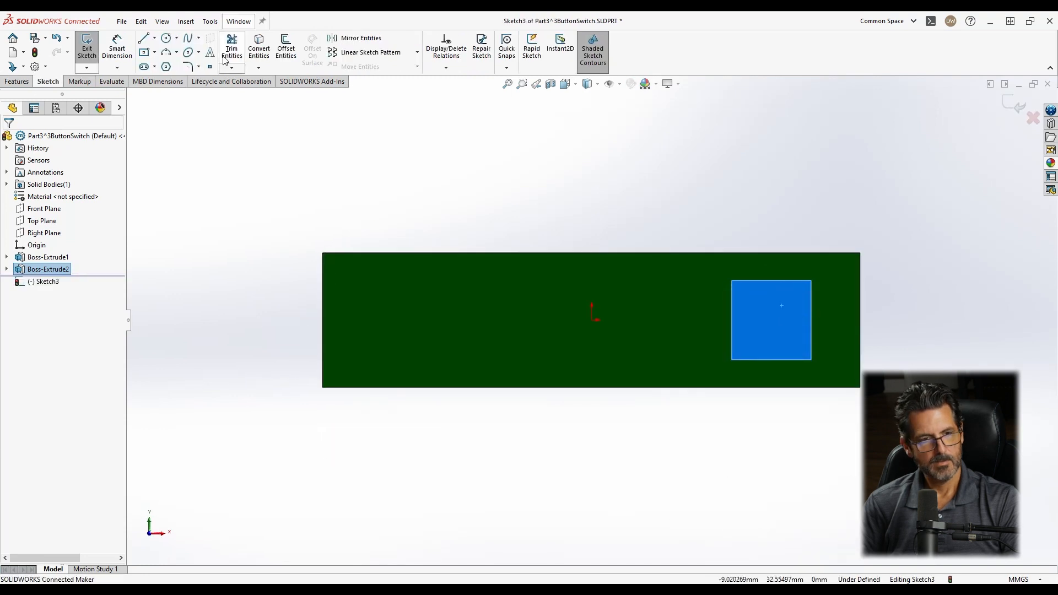
left_click(166, 38)
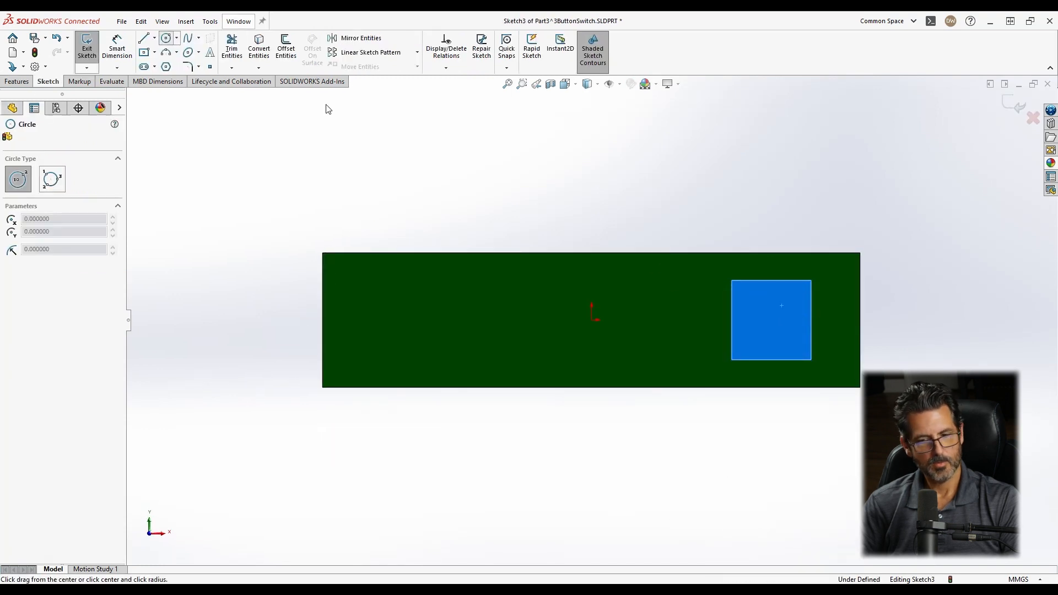
left_click(771, 320)
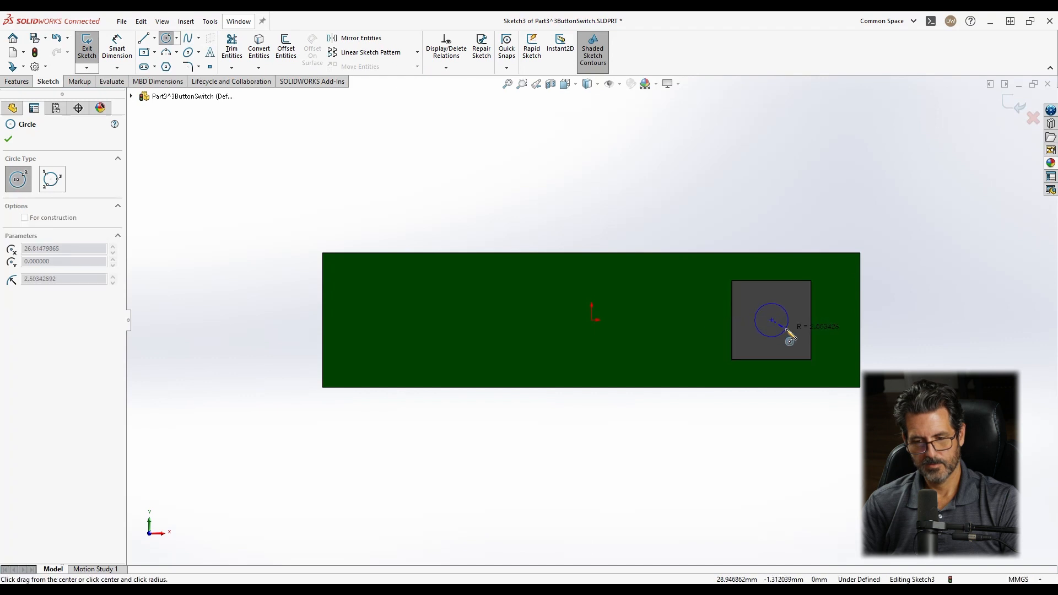
left_click(787, 330)
key("Escape")
Add a Vertical relation between the circle's center and the midpoint of the block's top edge, and move the circle to test it.
left_click(772, 320)
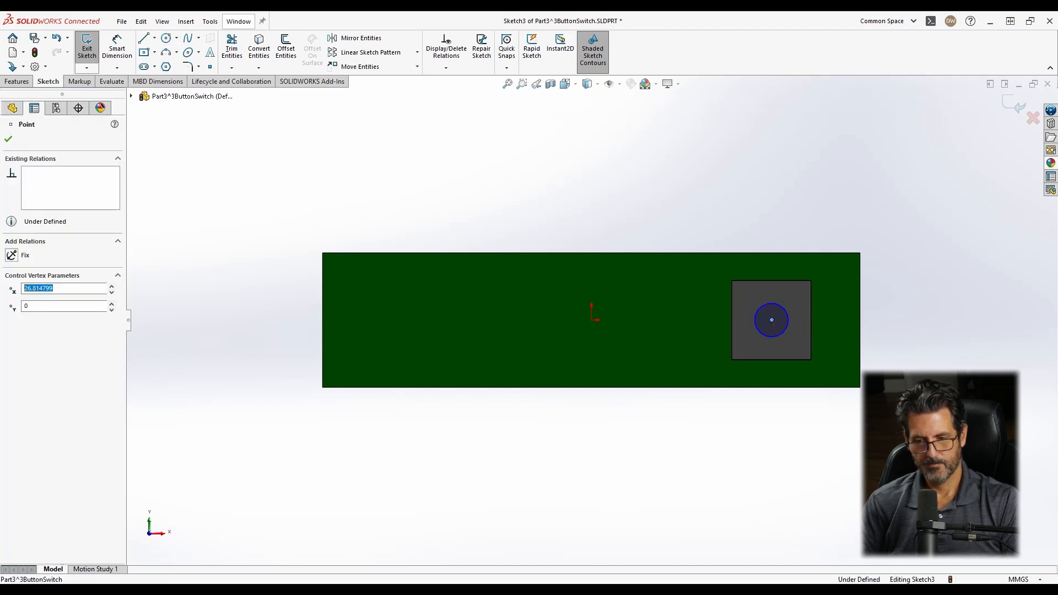
right_click(772, 280)
left_click(805, 289)
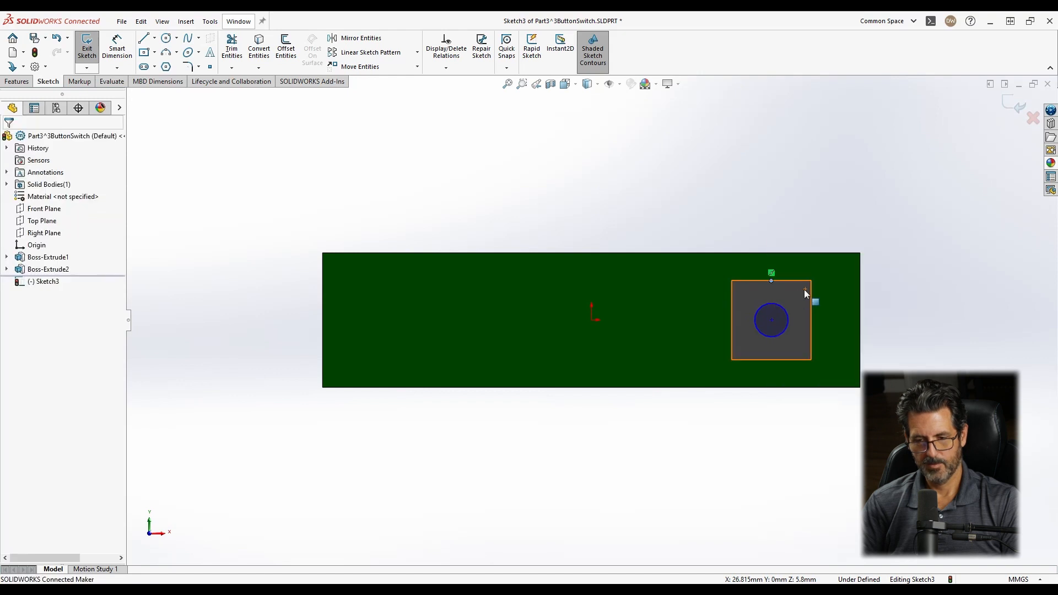
left_click(772, 320, "ctrl")
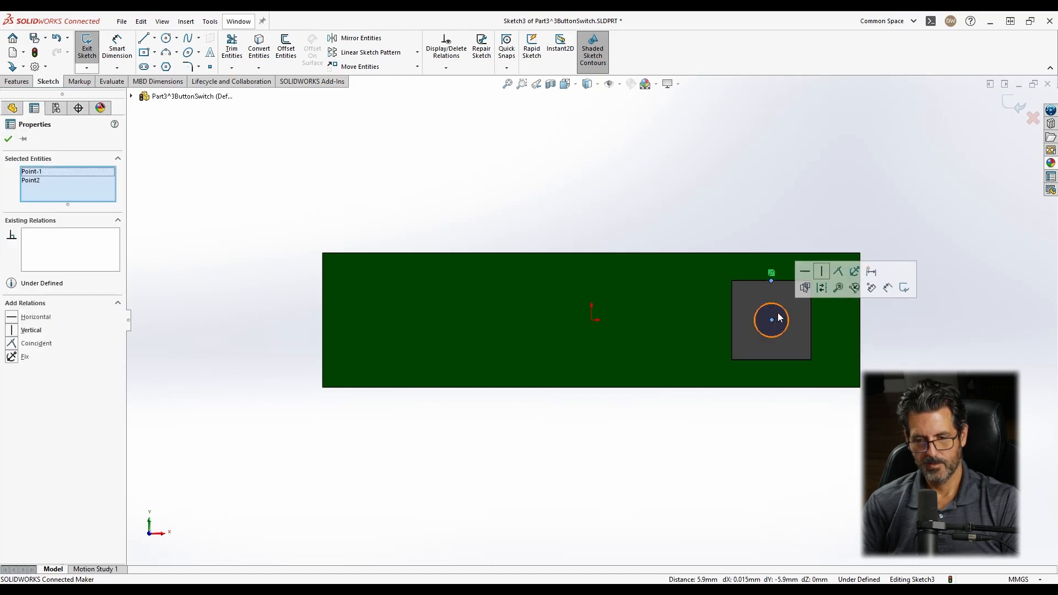
left_click(822, 272)
key("Escape")
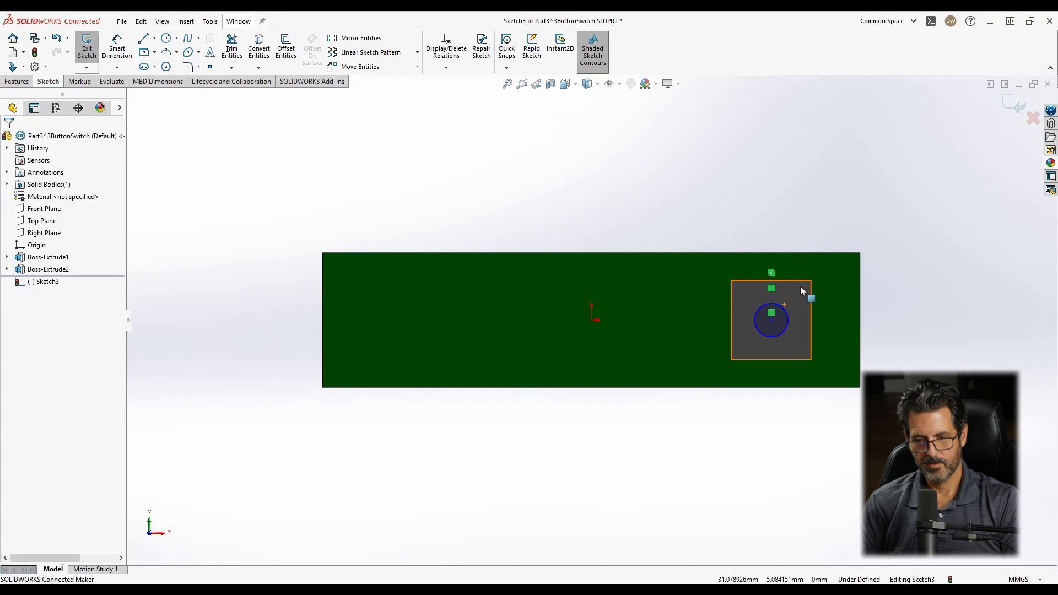
left_click_drag(773, 319, 794, 316)
key("Escape")
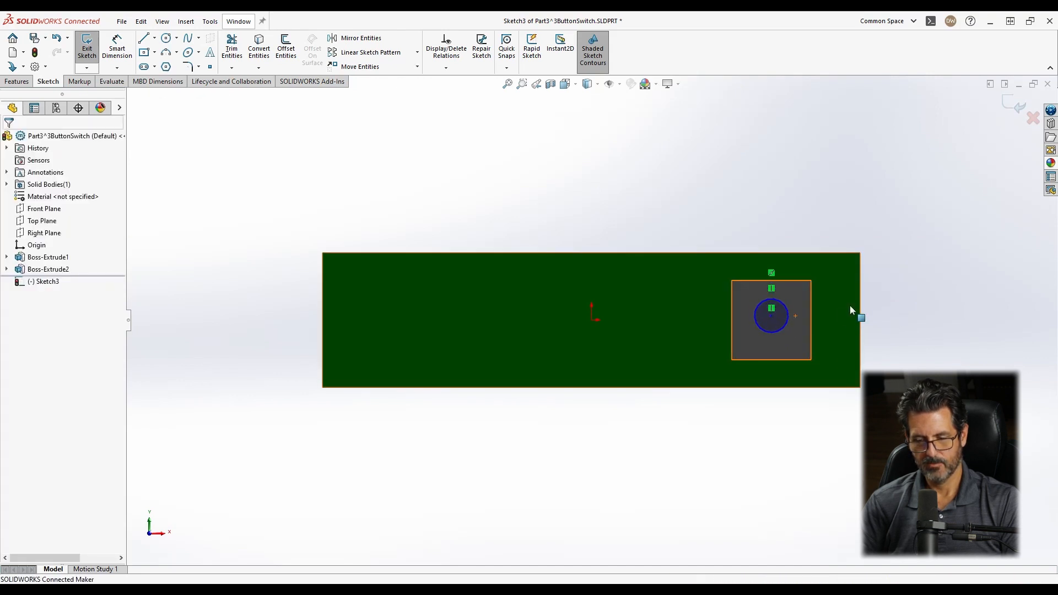
Add a Horizontal relation between the circle's center and the midpoint of the block's right edge.
right_click(814, 310)
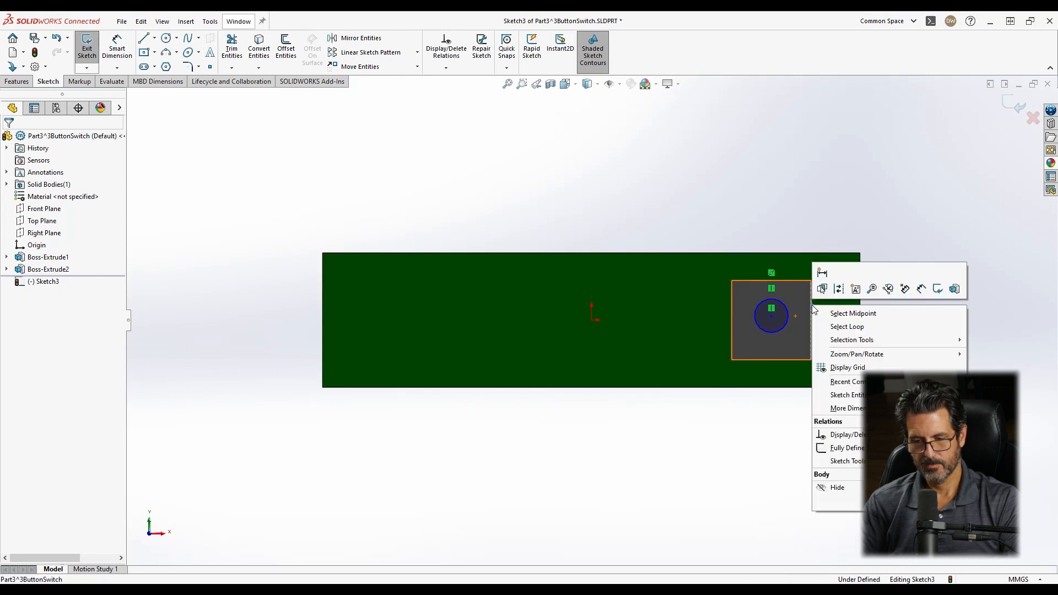
left_click(836, 319)
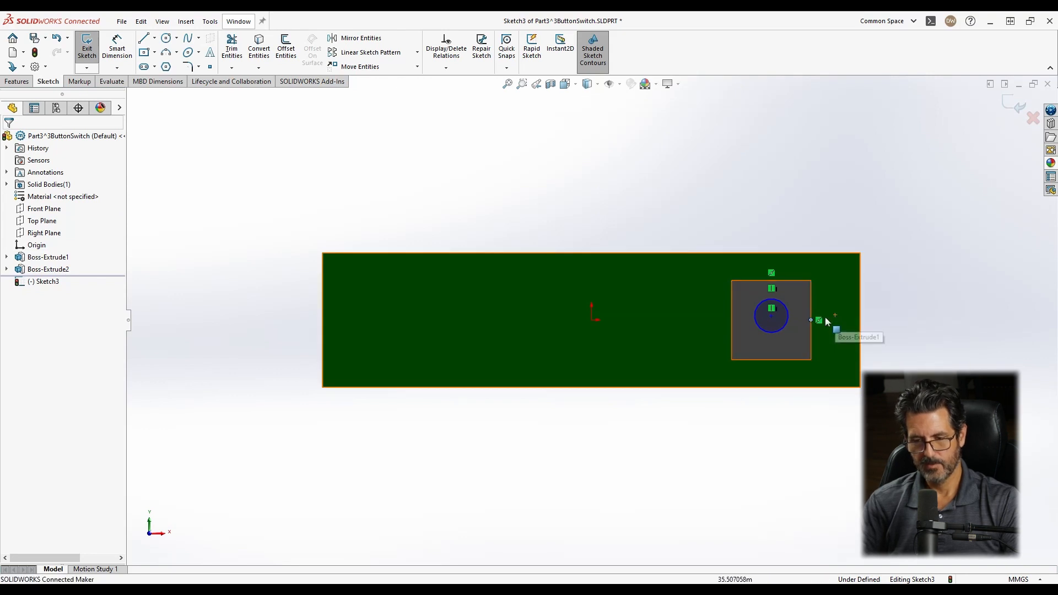
left_click(772, 316, "ctrl")
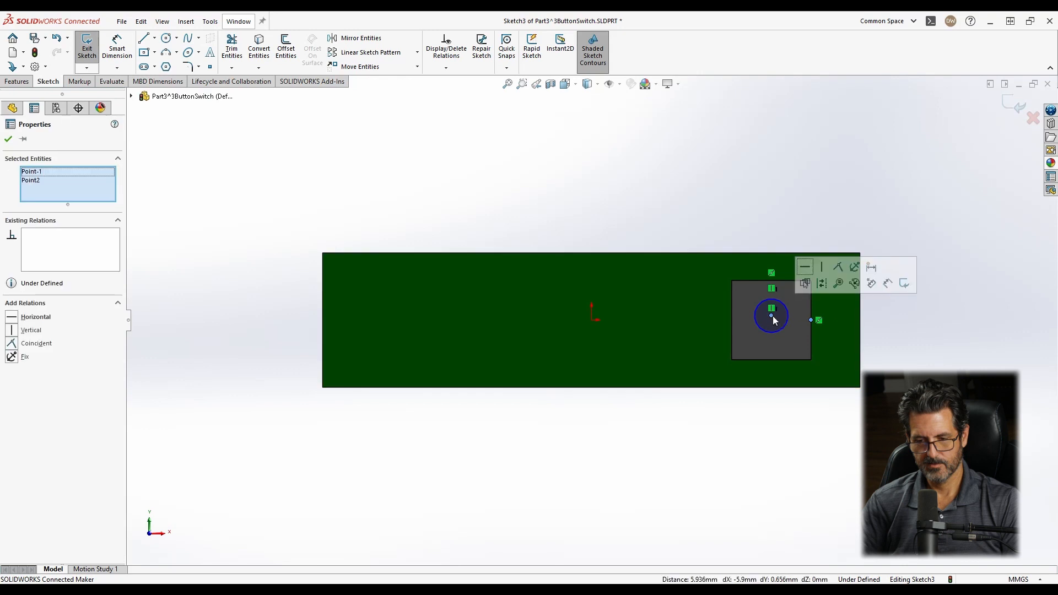
left_click(805, 270)
left_click(902, 362)
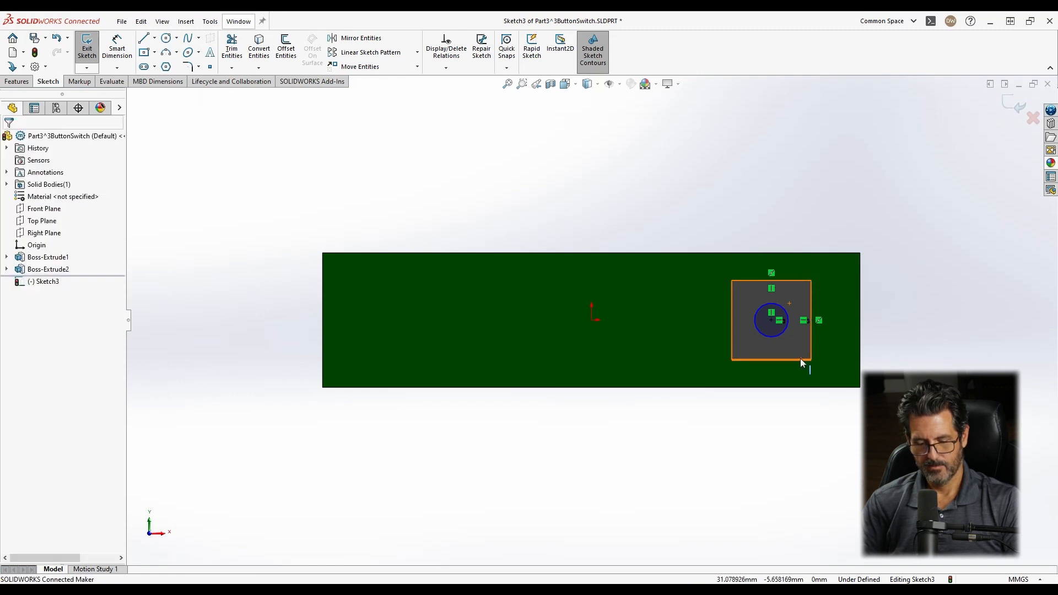
Dimension the circle's diameter to 6.8 mm.
right_click_drag(902, 277, 896, 229)
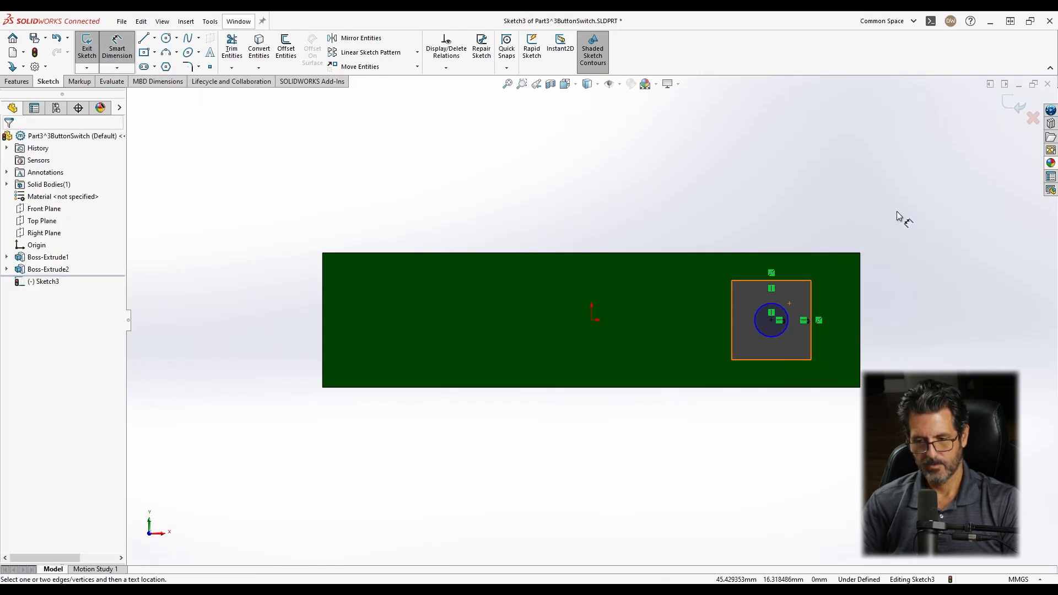
left_click(788, 318)
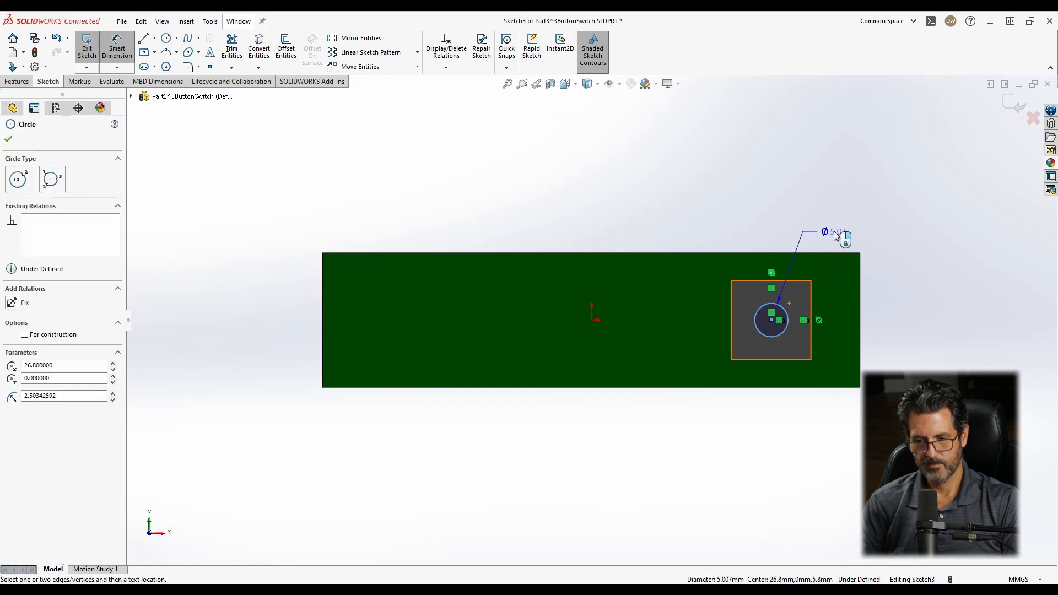
left_click(851, 232)
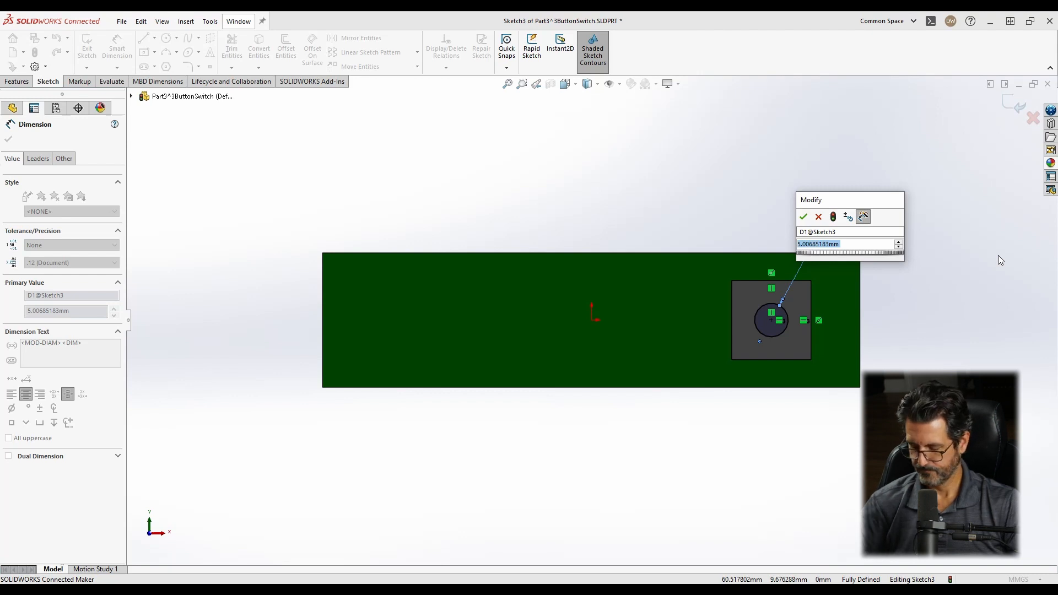
type("6.8")
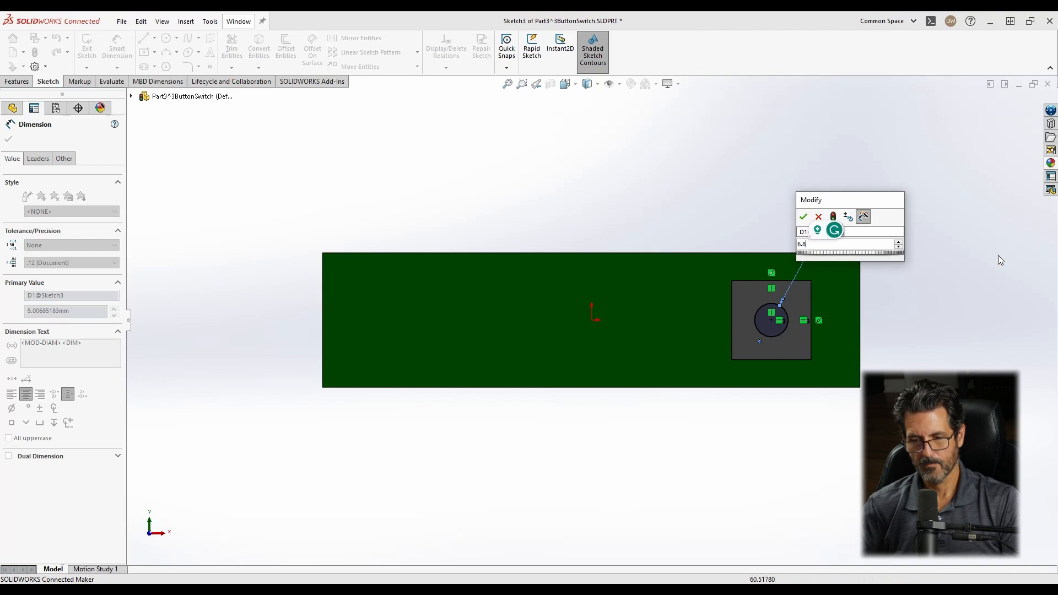
key("Return")
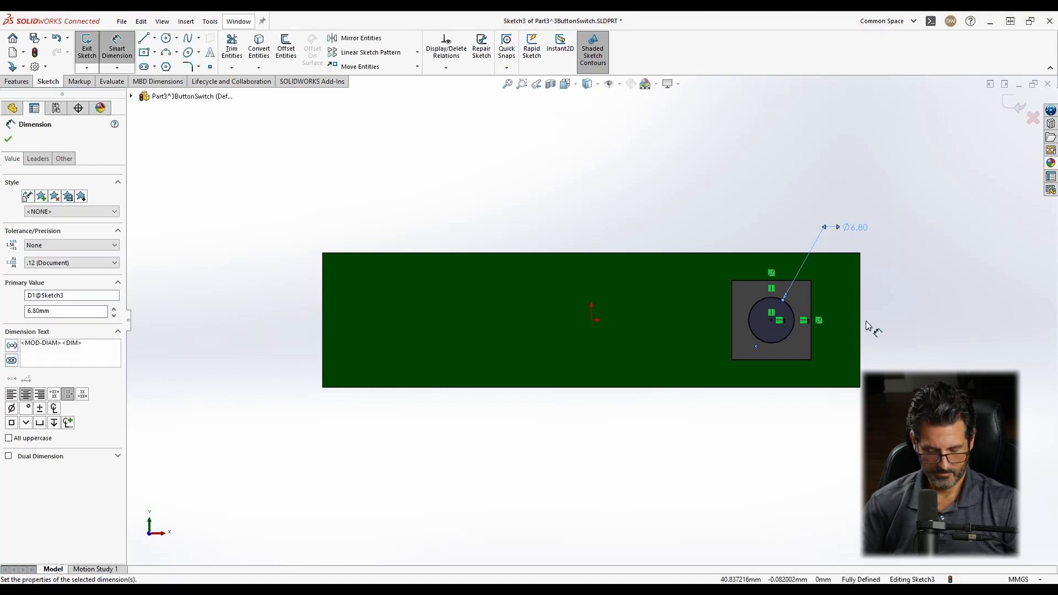
left_click(939, 296)
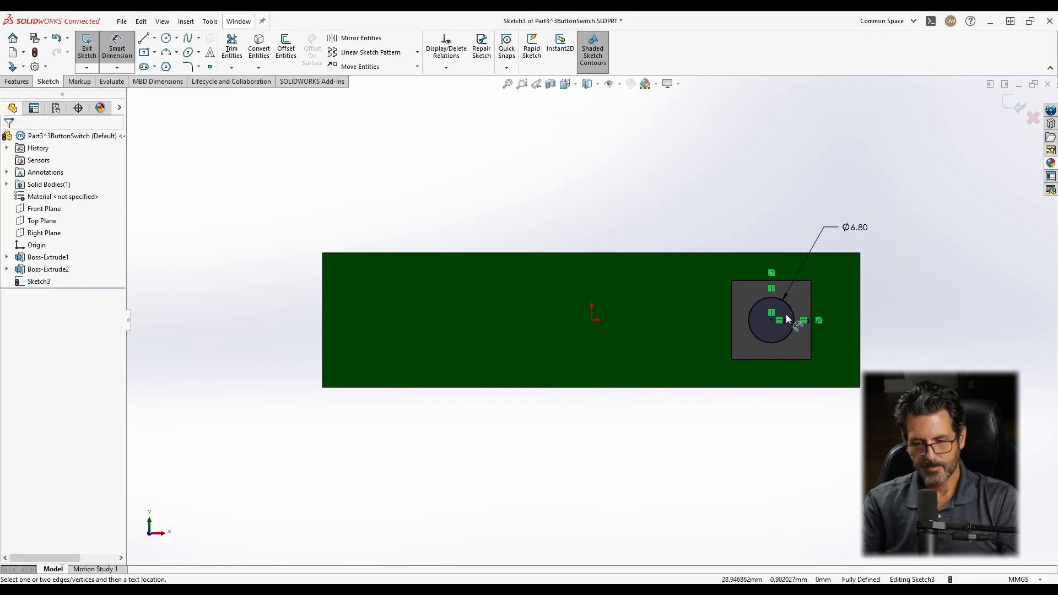
Extrude the circle sketch as a Blind boss 6 mm deep with a 1 degree draft, merged with the block.
middle_click_drag(778, 299, 607, 255)
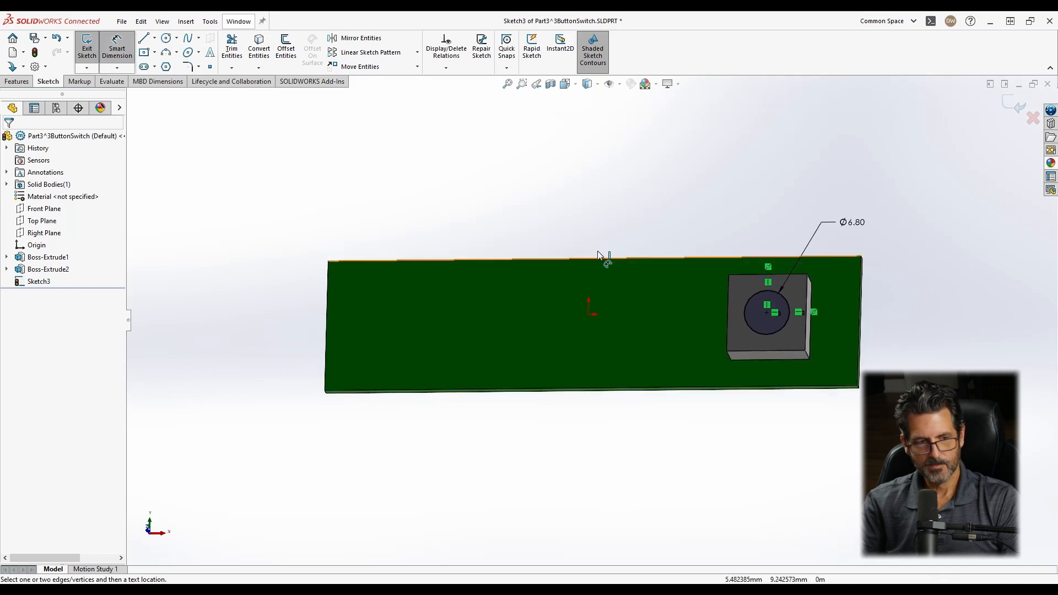
left_click(17, 81)
left_click(88, 51)
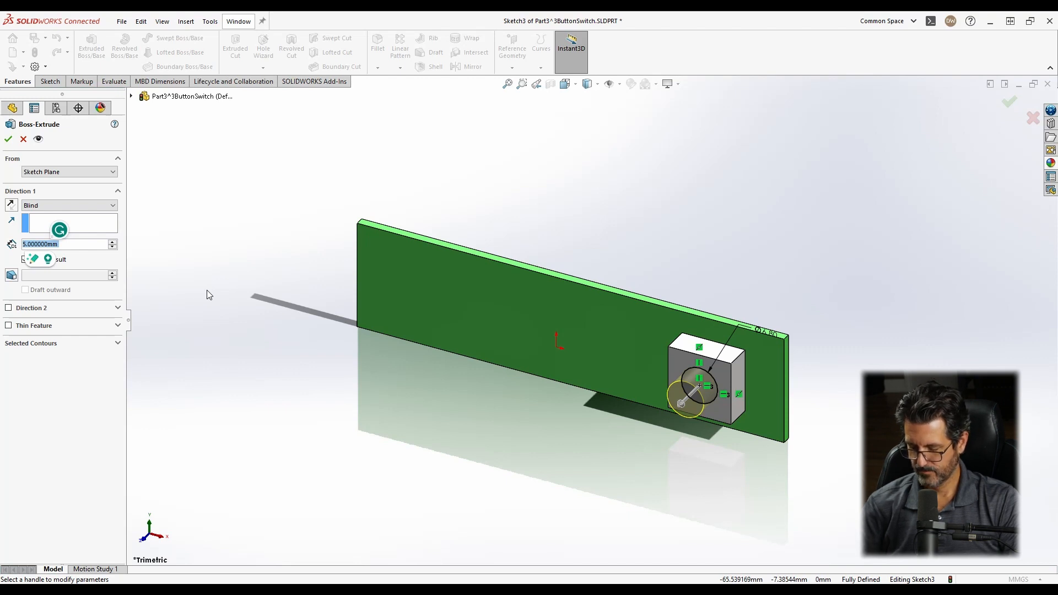
type("6")
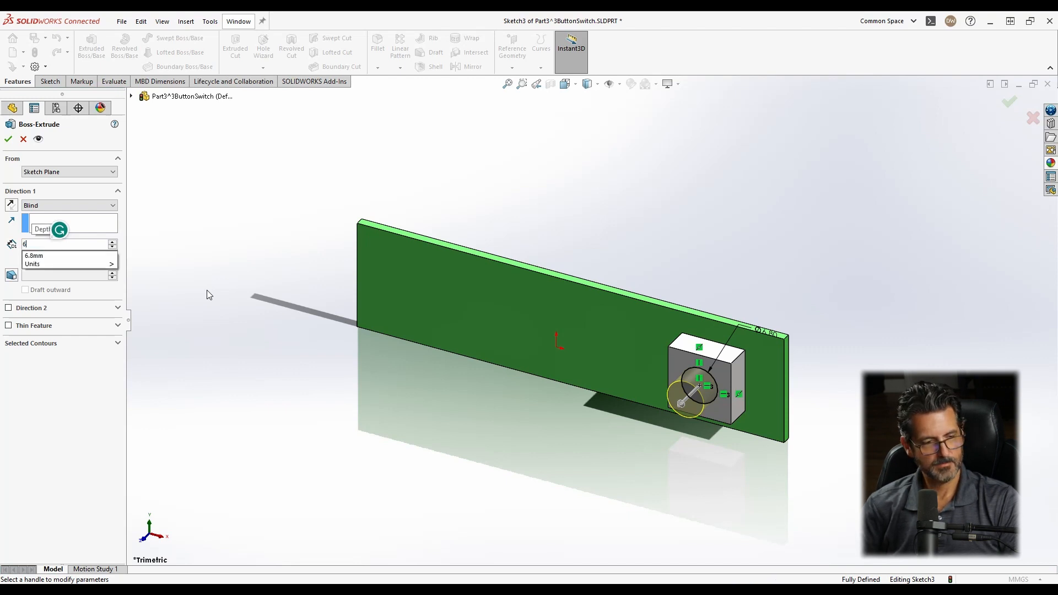
key("Return")
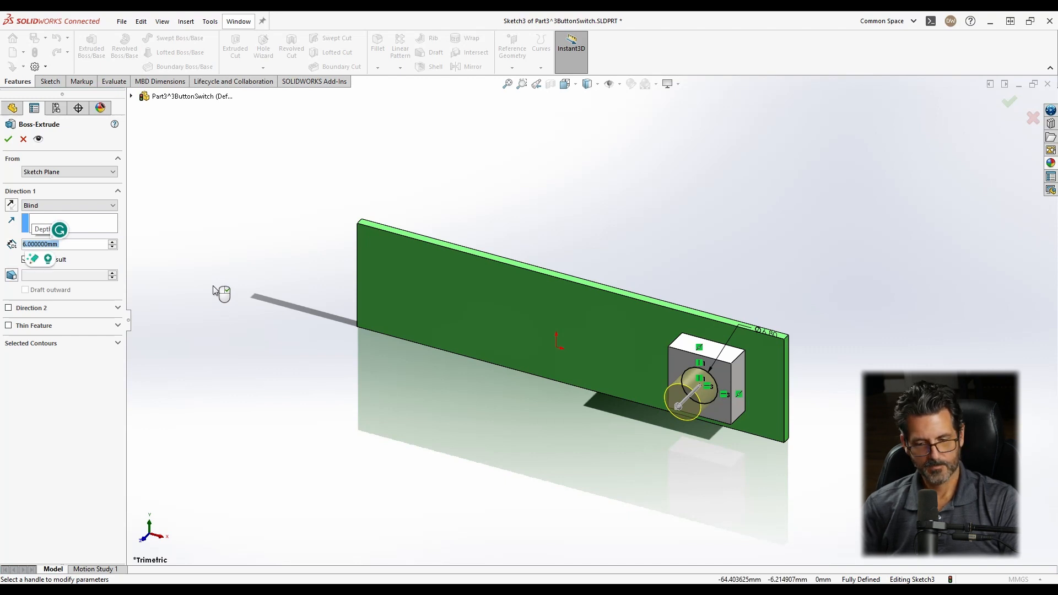
left_click(11, 275)
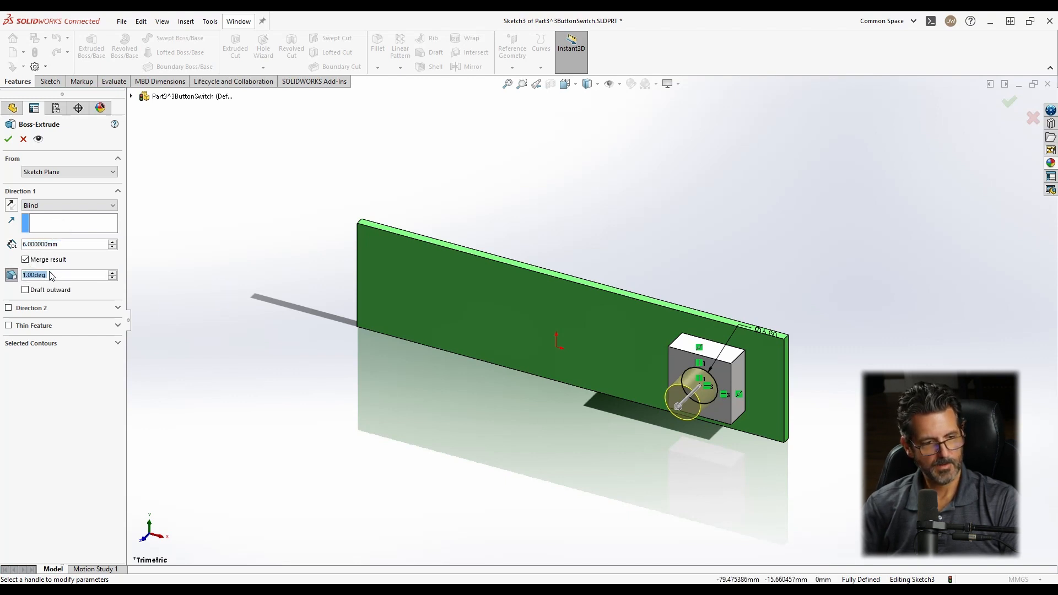
left_click(8, 138)
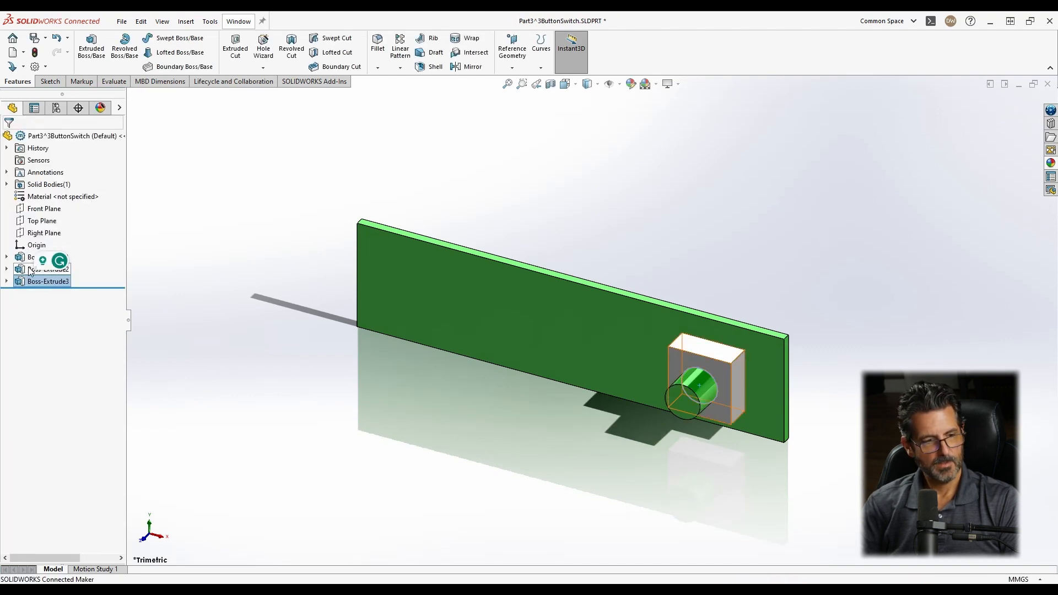
Apply a dark gray color (RGB 64, 64, 64) to the round button's extrude feature only.
right_click(38, 281)
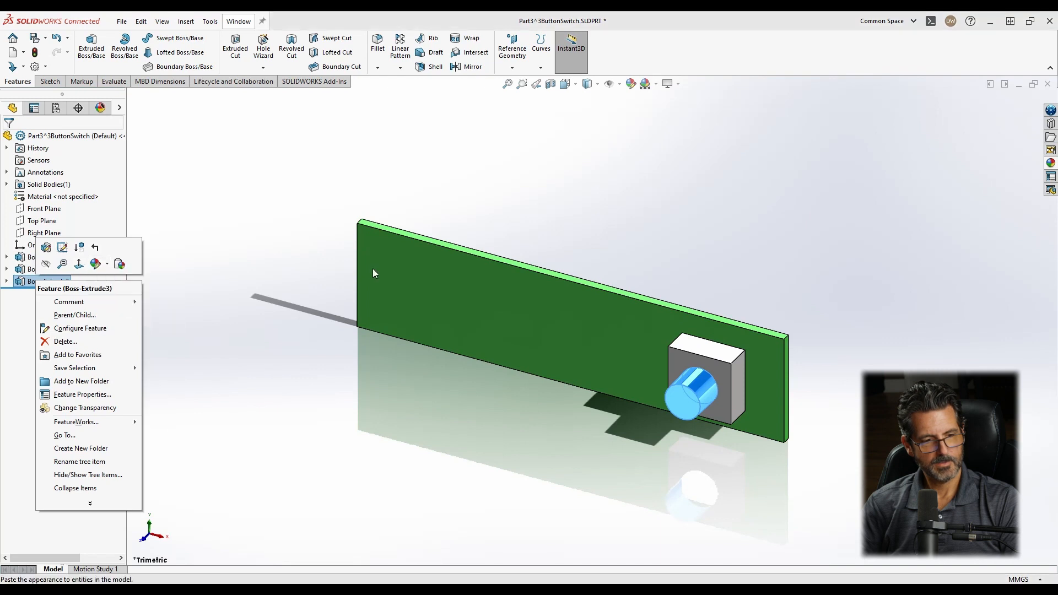
left_click(96, 265)
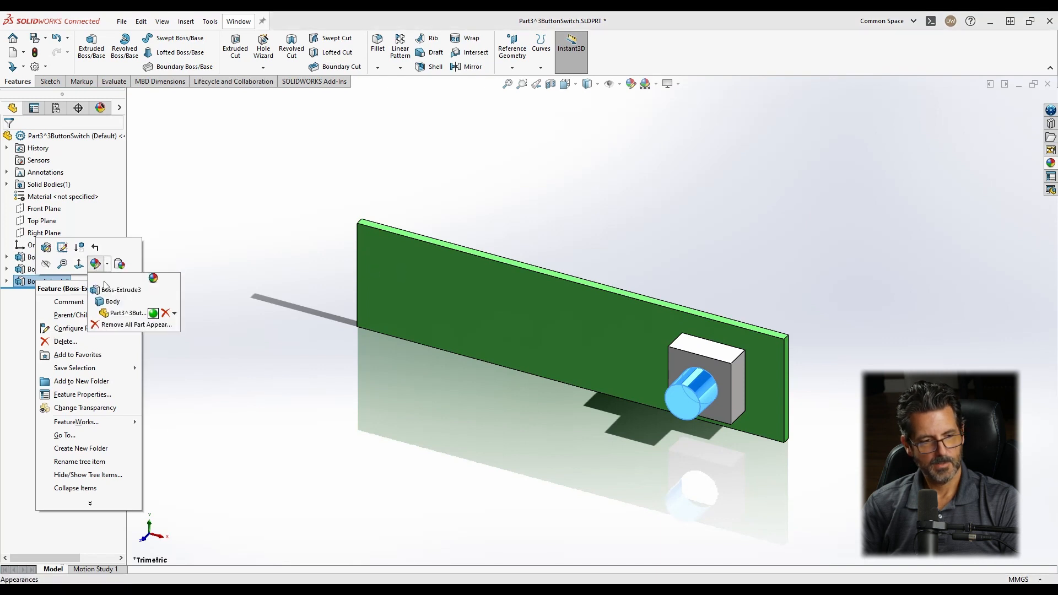
left_click(116, 298)
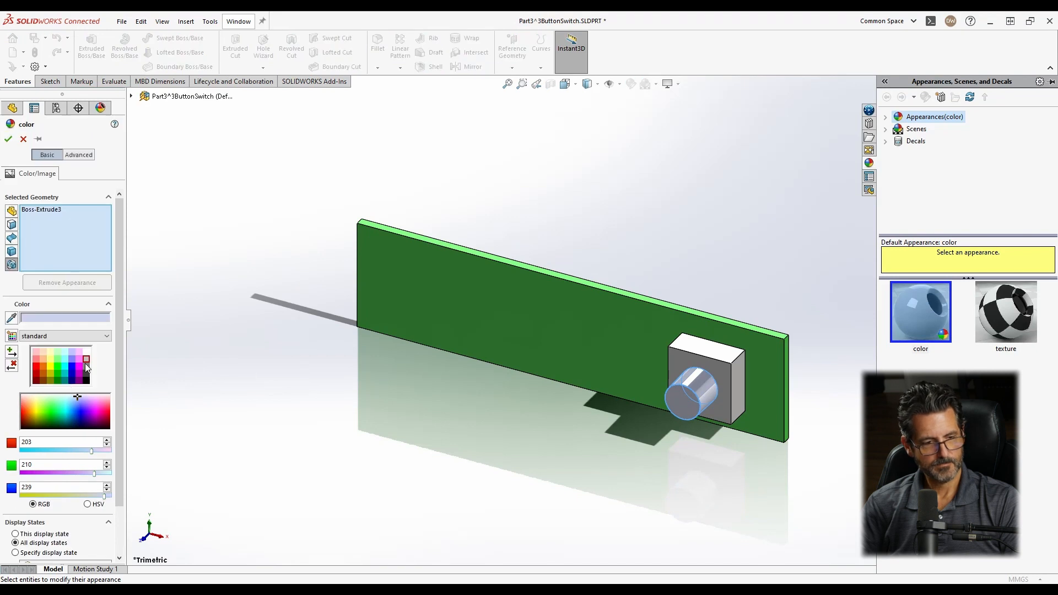
left_click(86, 375)
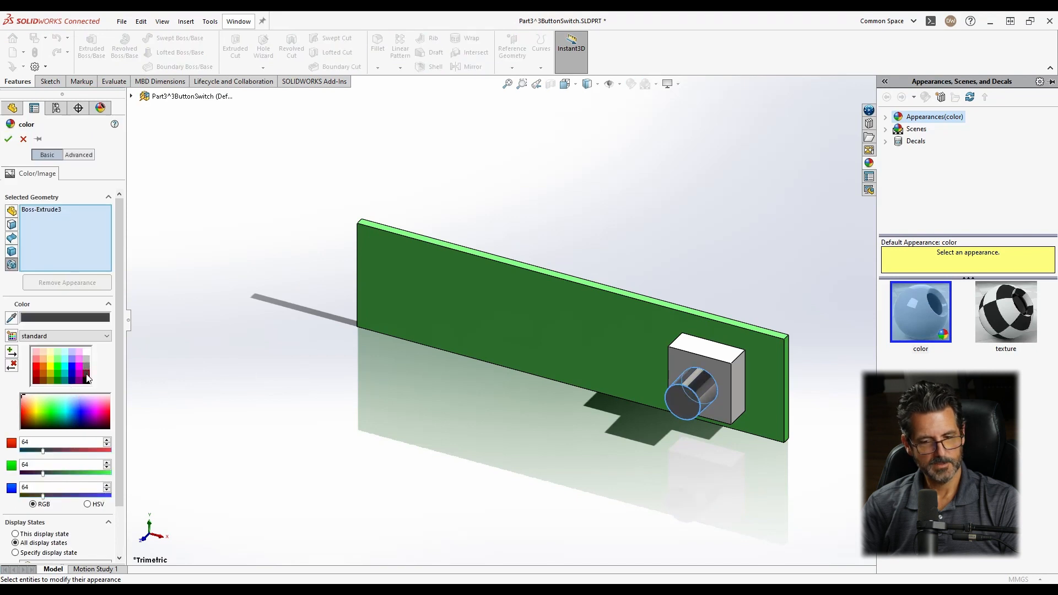
left_click(9, 140)
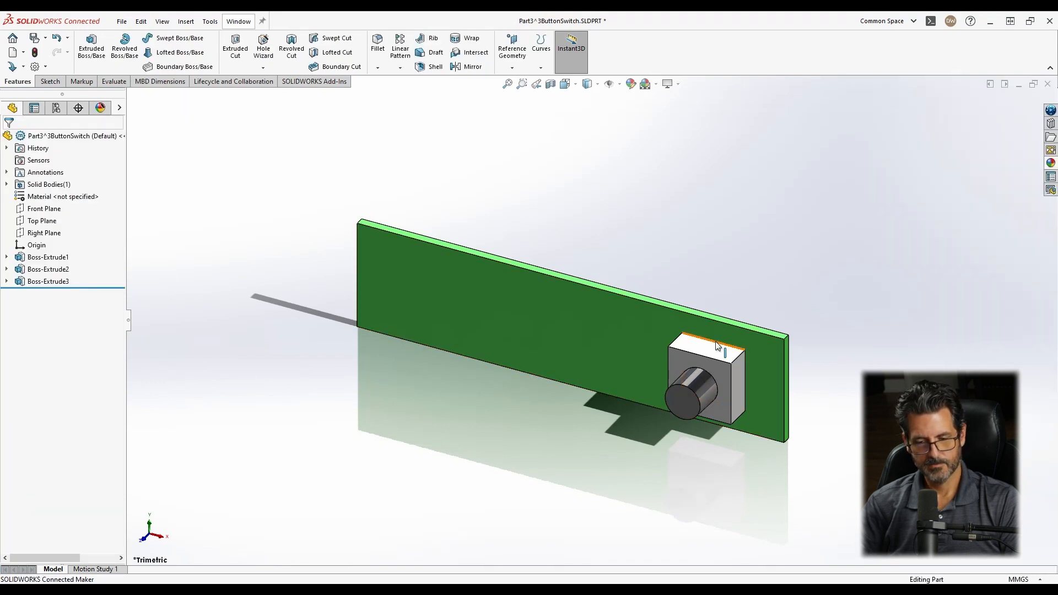
Sketch a corner rectangle about 7.1 x 6.4 mm on the board's back face, behind the square block.
mouse_move(722, 300)
middle_mouse_down()
mouse_move(689, 444)
mouse_move(696, 498)
mouse_move(671, 333)
mouse_move(629, 465)
mouse_move(700, 329)
mouse_move(699, 289)
mouse_move(638, 494)
middle_mouse_up()
left_click(683, 378)
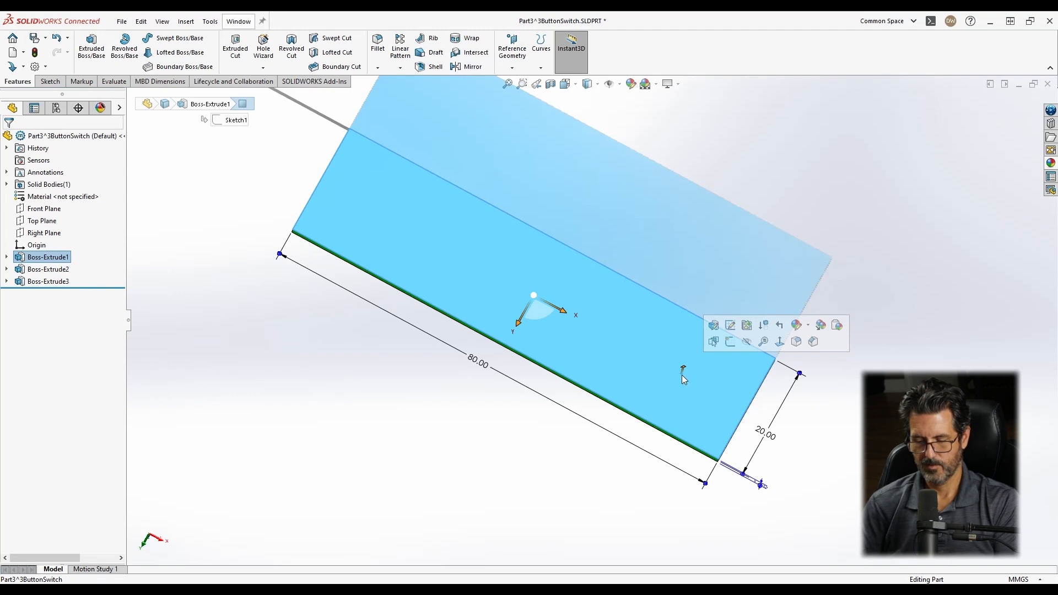
left_click(732, 360)
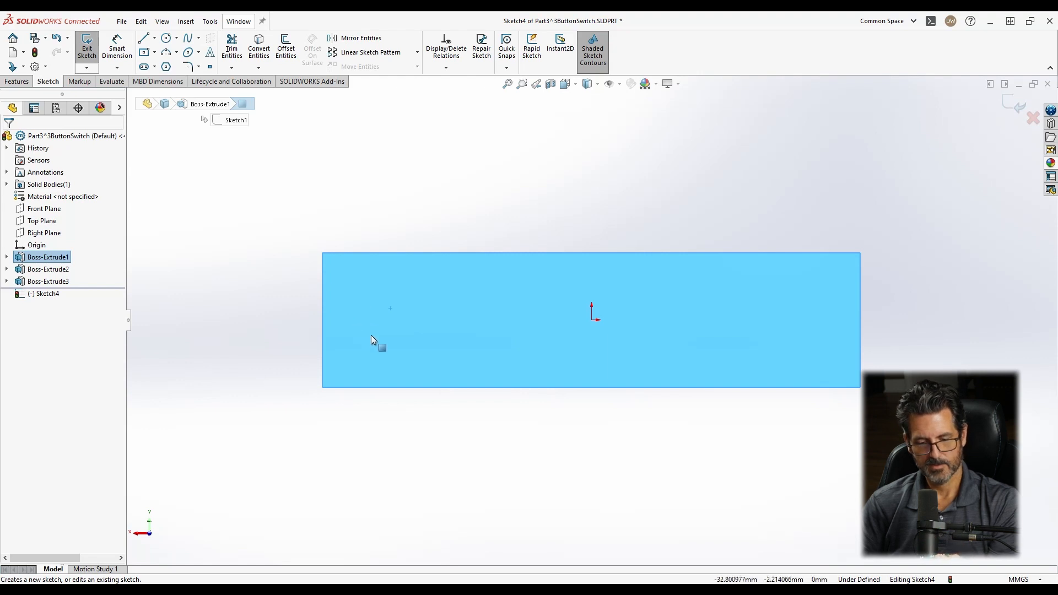
left_click(155, 53)
left_click(165, 64)
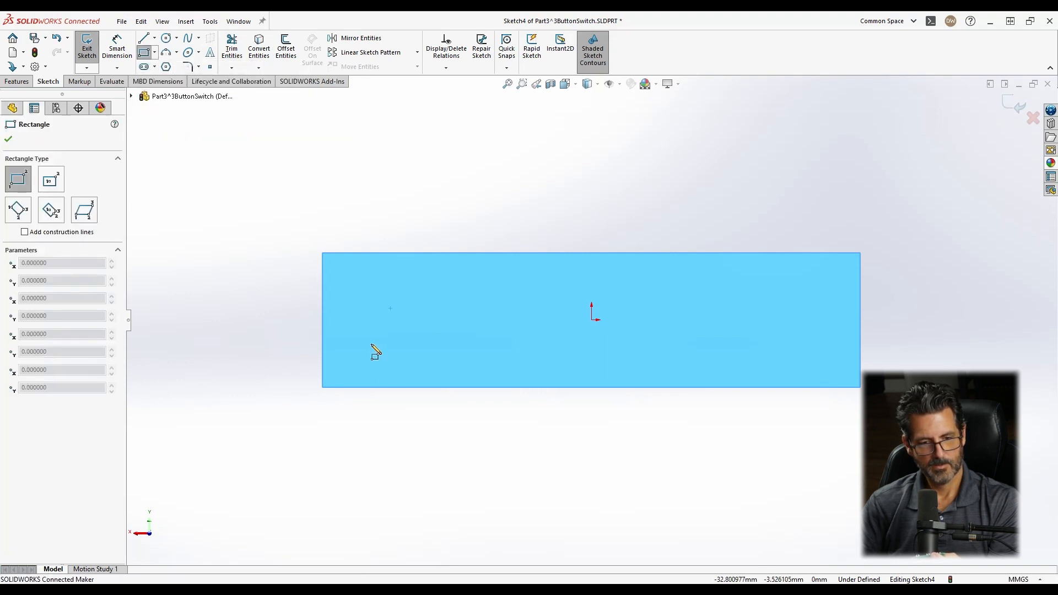
left_click(371, 344)
left_click(419, 301)
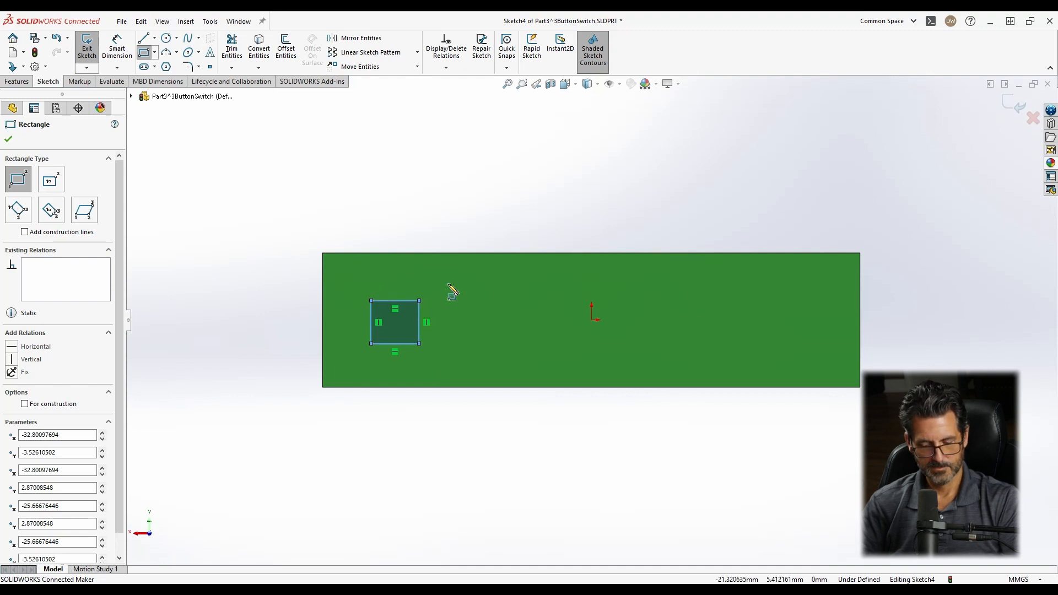
Dimension the rectangle to 7.5 mm wide and 5.9 mm high.
right_click_drag(474, 215, 475, 117)
left_click(404, 299)
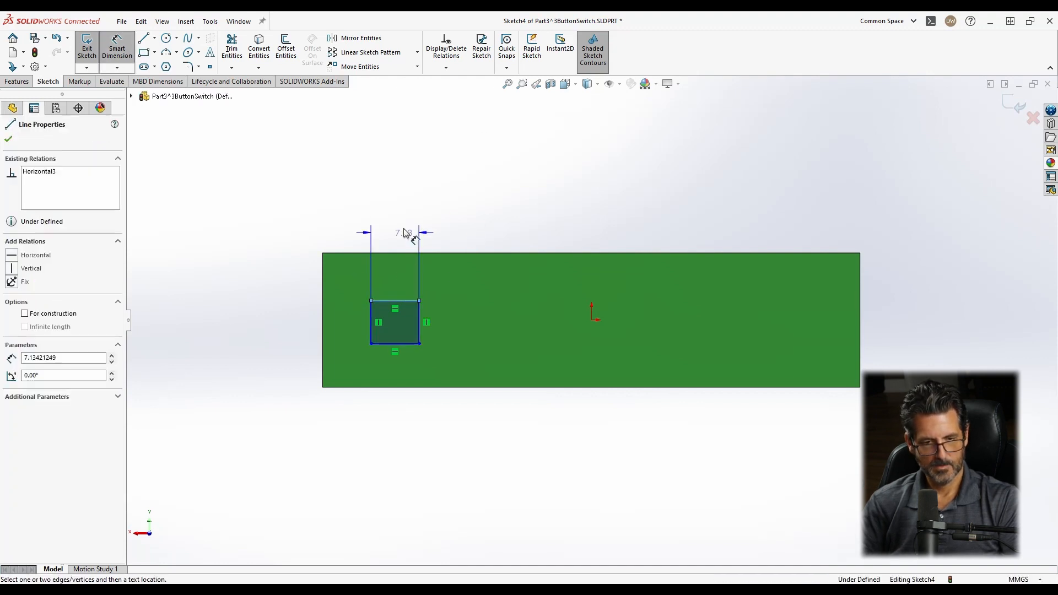
left_click(399, 231)
type("7.5")
key("Return")
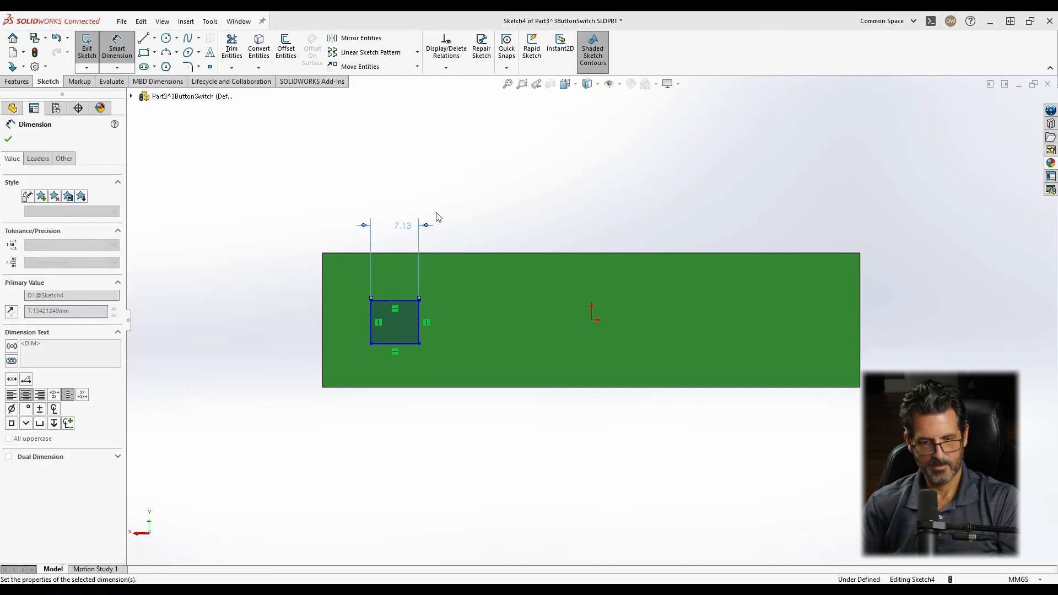
left_click(423, 321)
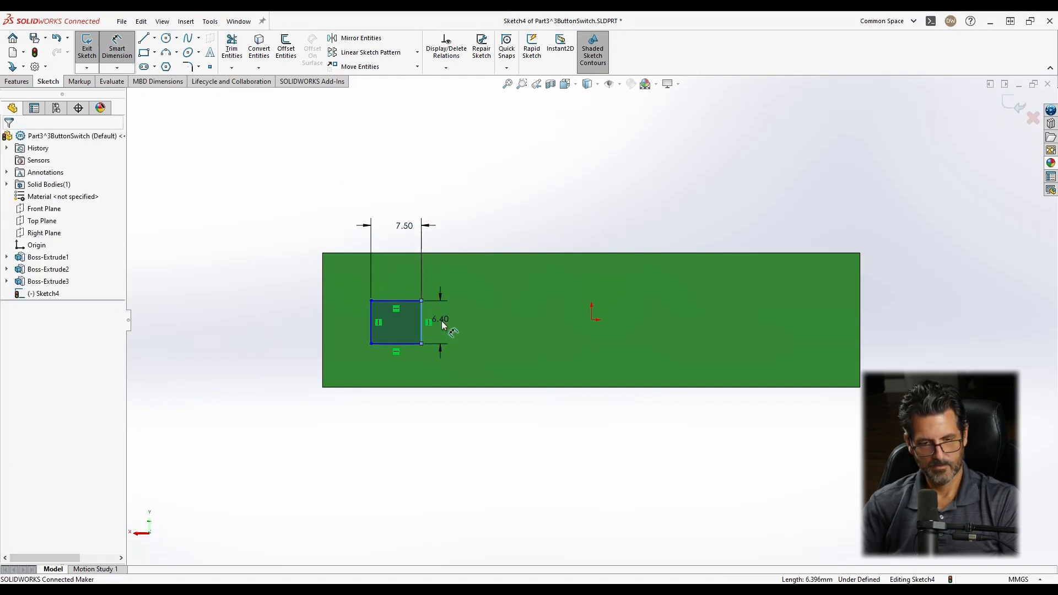
left_click(439, 323)
type("5.9")
key("Return")
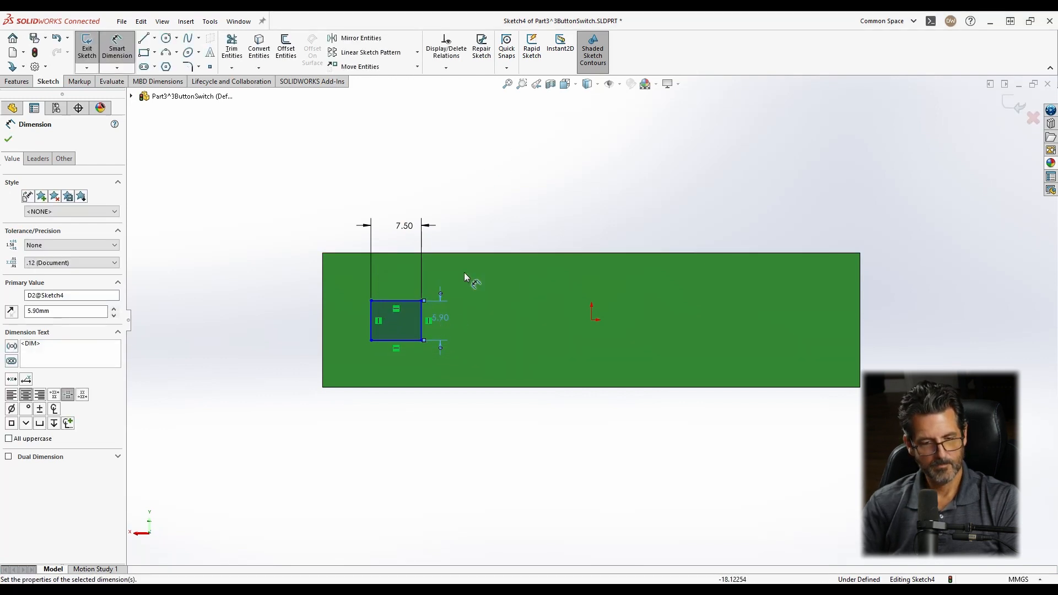
Position the rectangle 10.8 mm from the board's nearest short edge and 6.7 mm from its upper long edge.
left_click(371, 317)
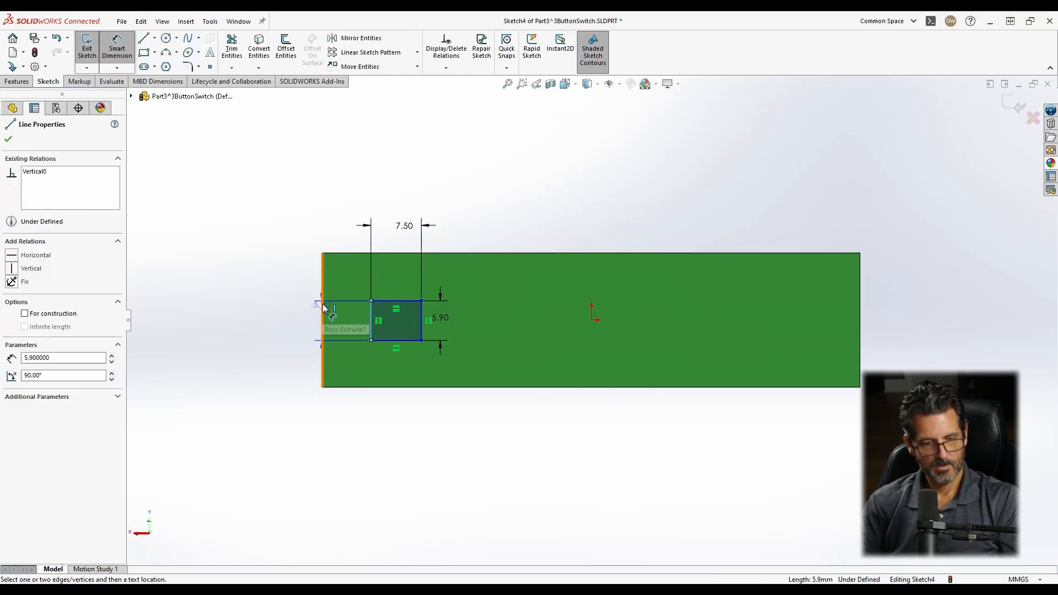
left_click(323, 314)
left_click(387, 207)
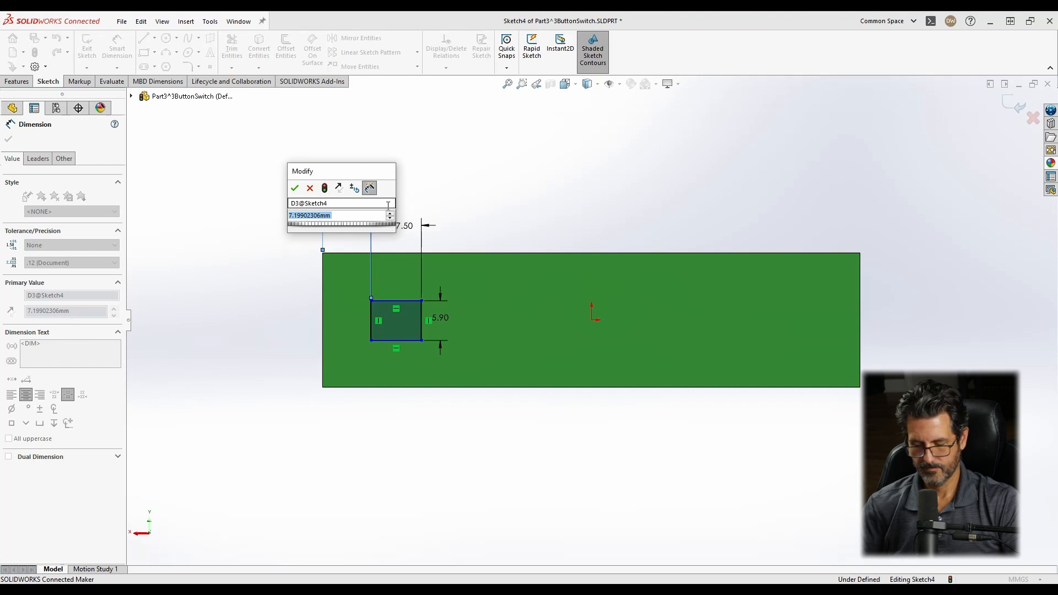
type("10.8")
key("Return")
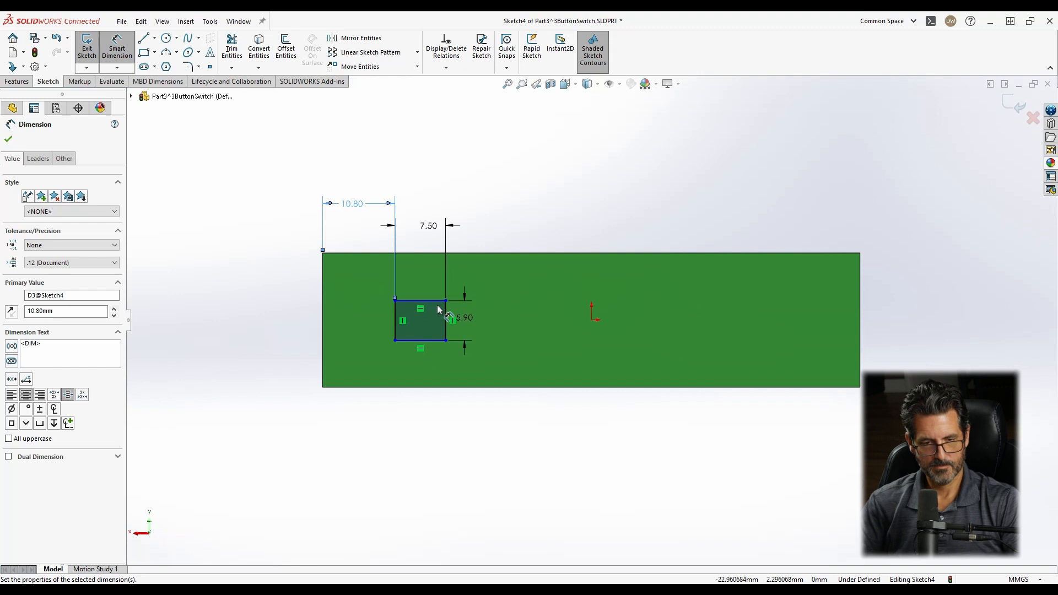
left_click(411, 302)
left_click(406, 253)
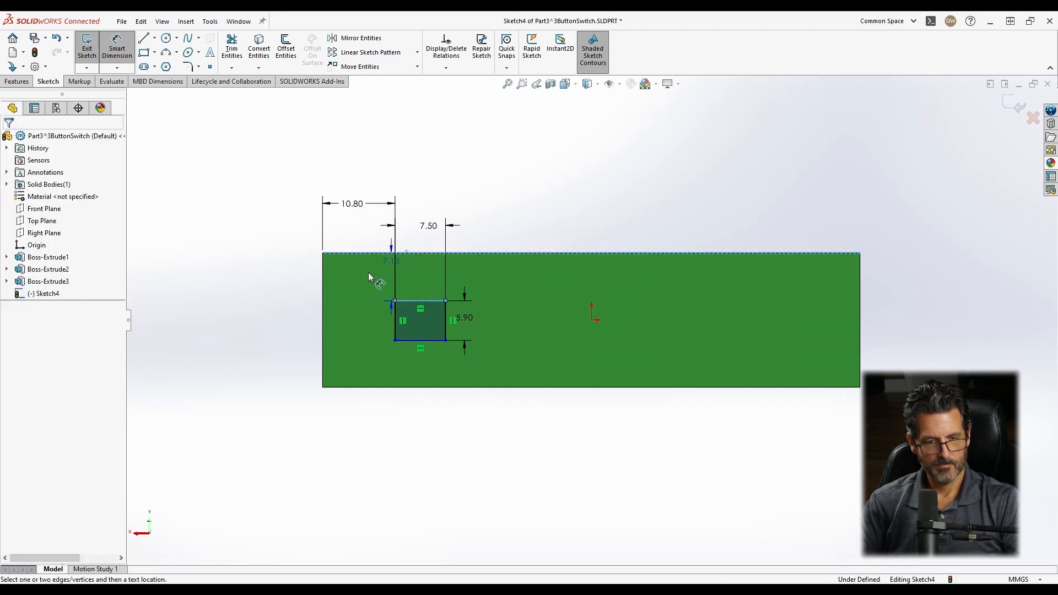
left_click(280, 292)
type("6.7")
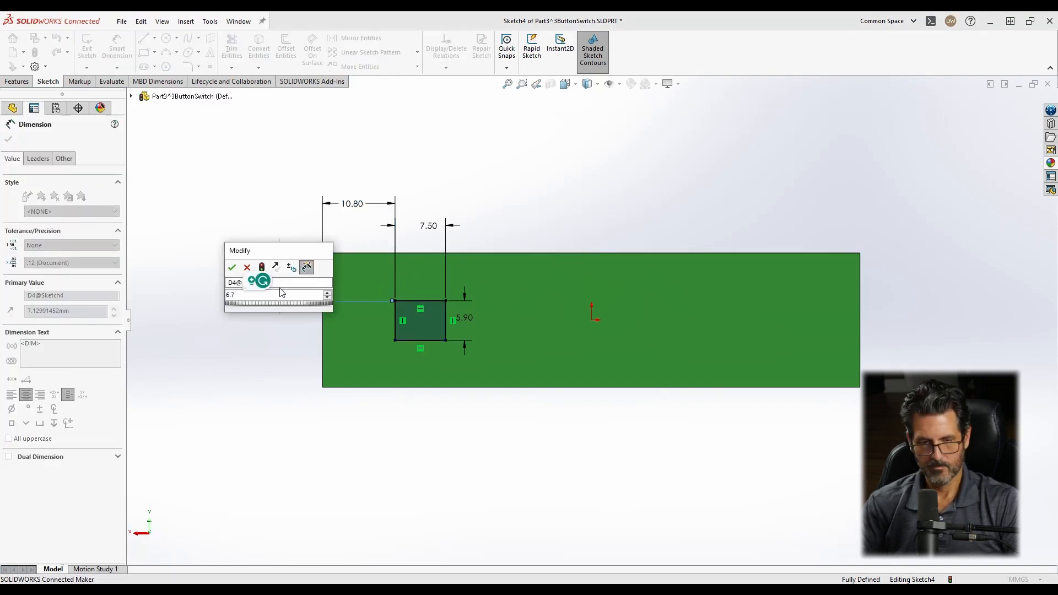
key("Return")
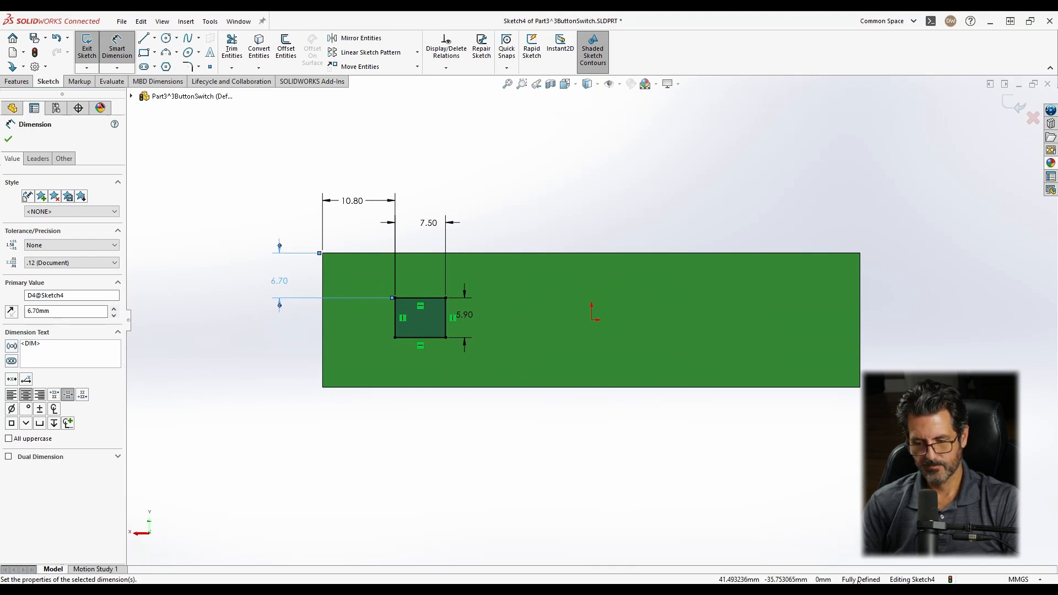
Extrude the rectangle sketch as a Blind boss 6 mm deep, merged with the board.
left_click(16, 81)
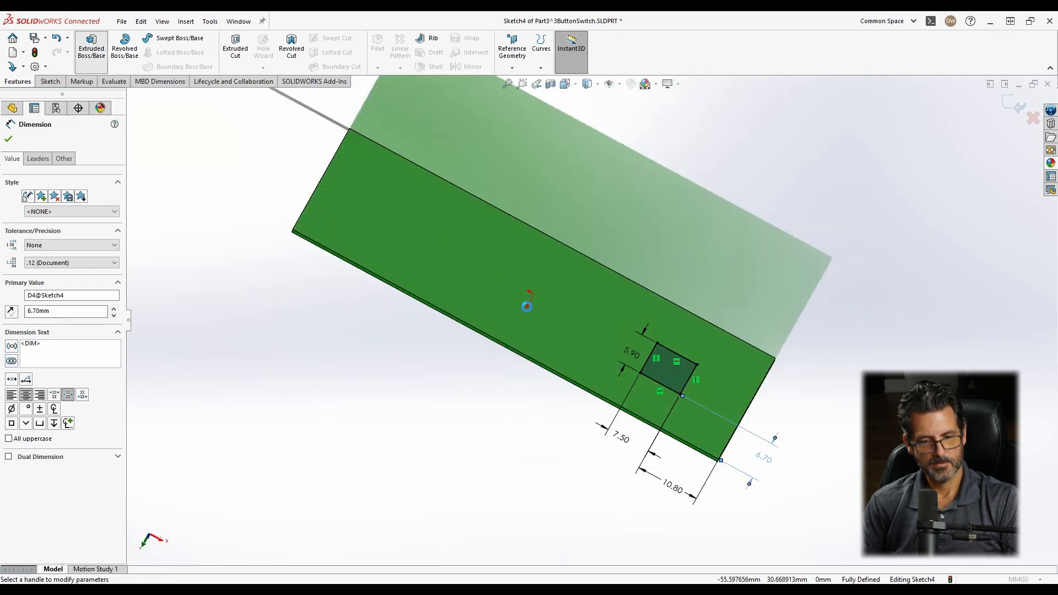
middle_click_drag(700, 313, 706, 253)
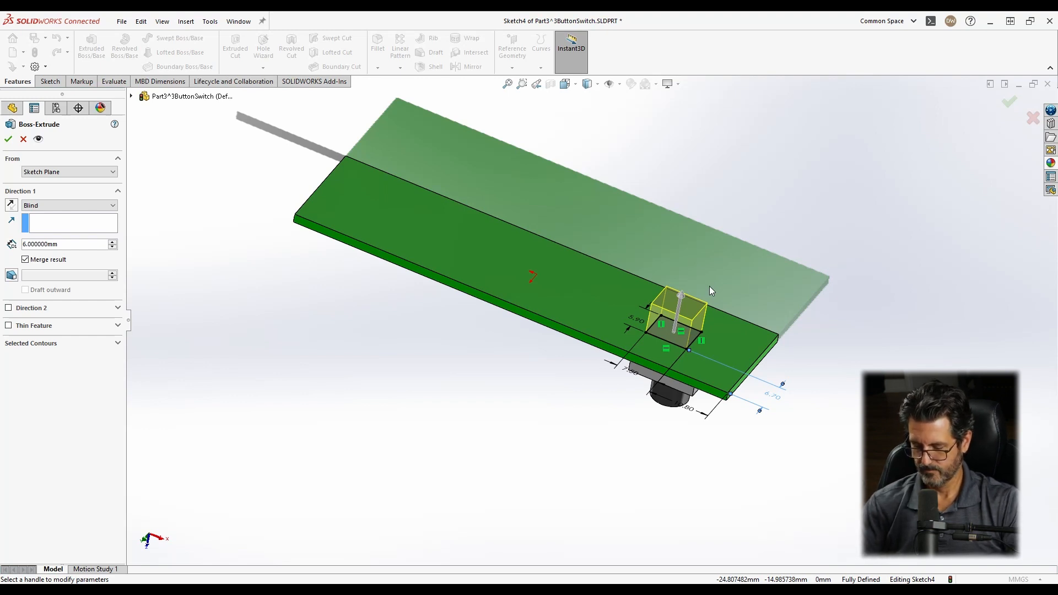
key("Return")
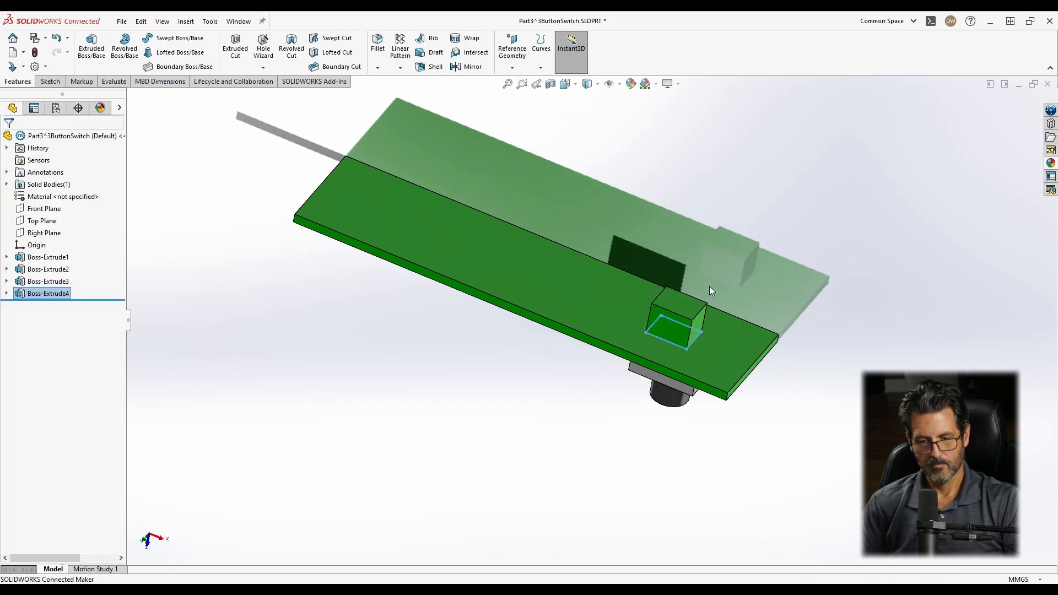
right_click(62, 293)
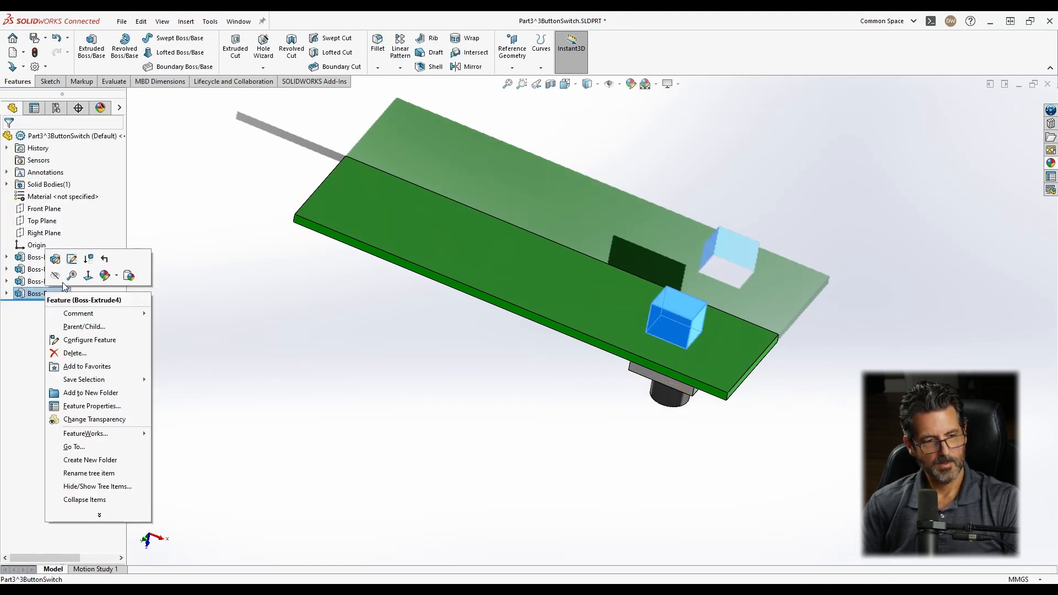
left_click(105, 276)
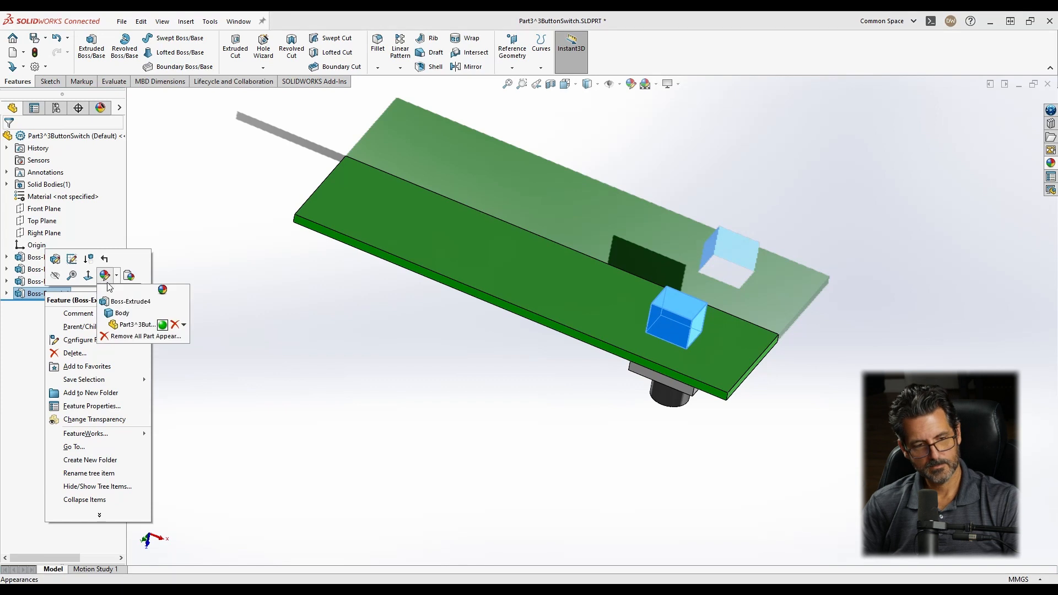
left_click(139, 327)
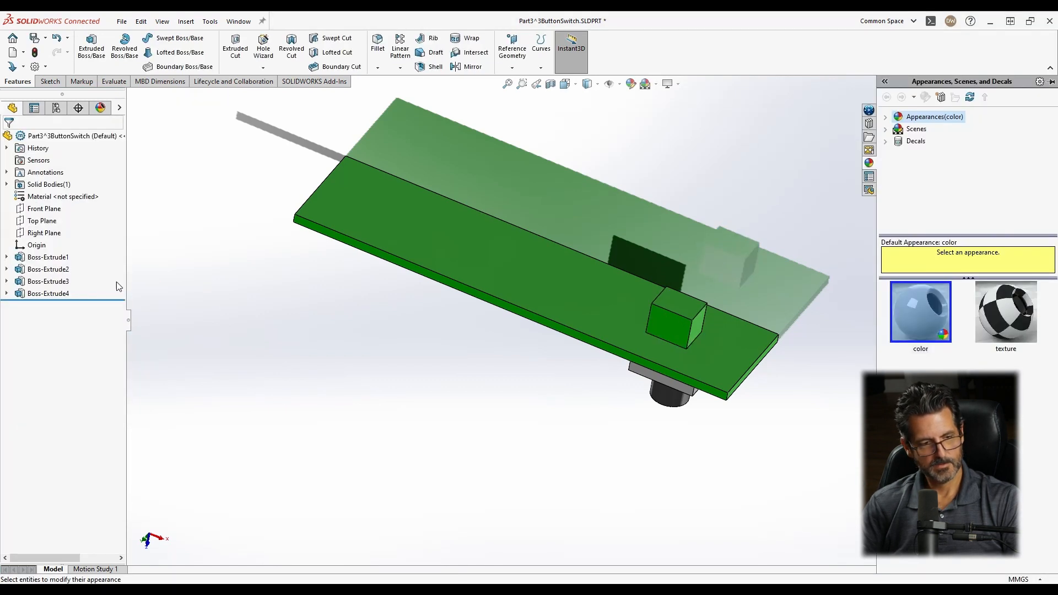
Apply a light gray color to the rear block's extrude feature only.
right_click(53, 294)
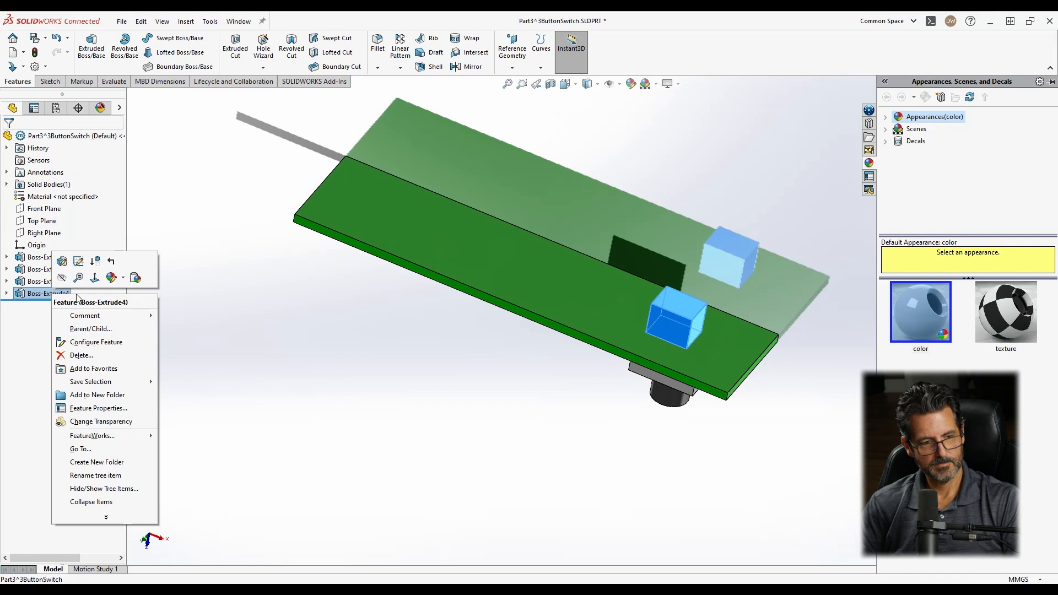
left_click(122, 281)
left_click(134, 309)
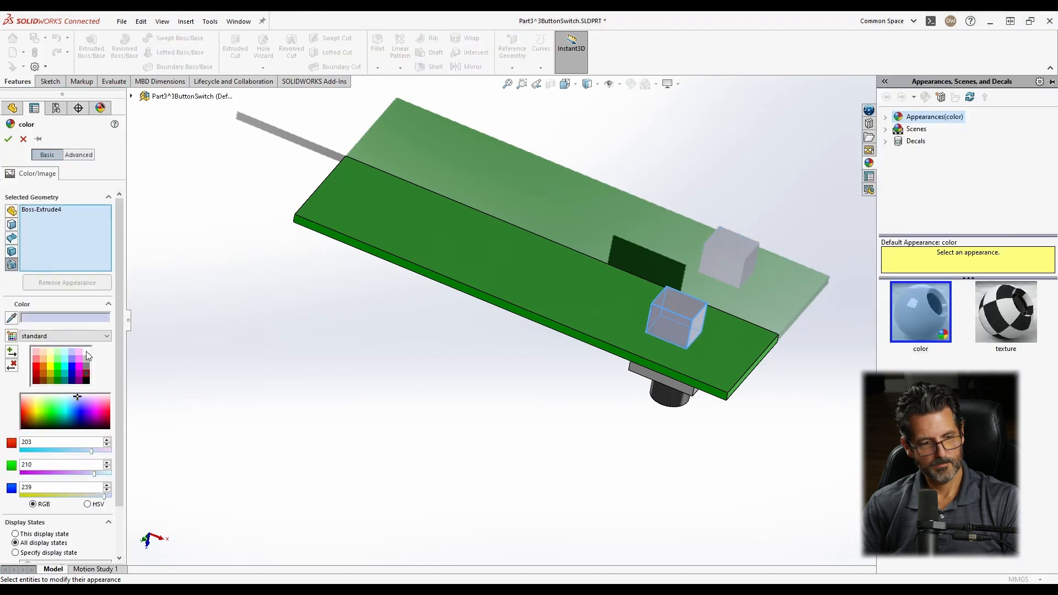
left_click(86, 352)
left_click(8, 138)
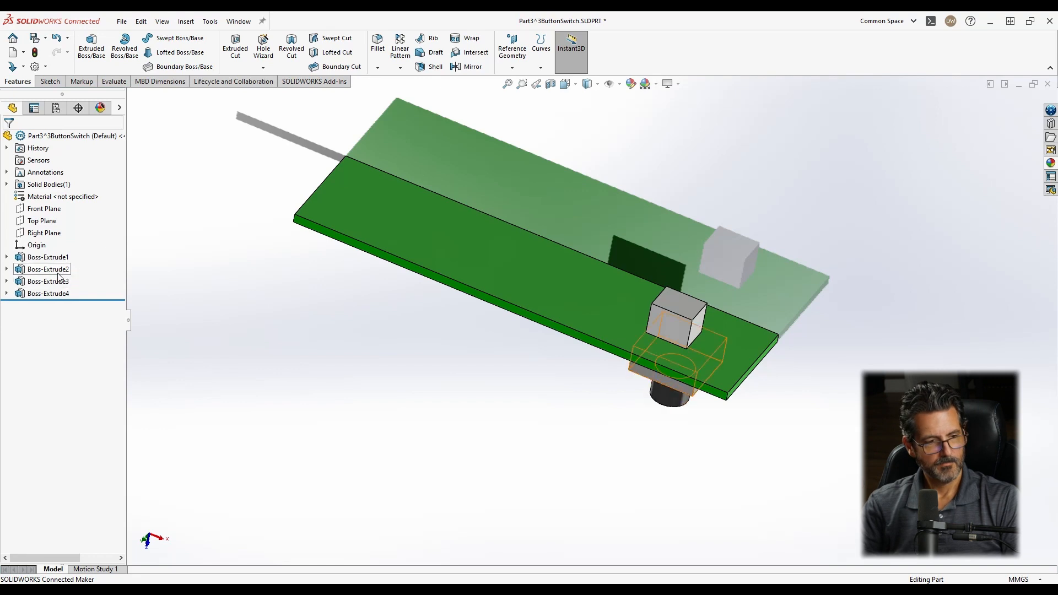
Create a linear pattern of the square block, round button and rear block along the board's long edge, with 3 instances spaced 26 mm.
left_click(396, 45)
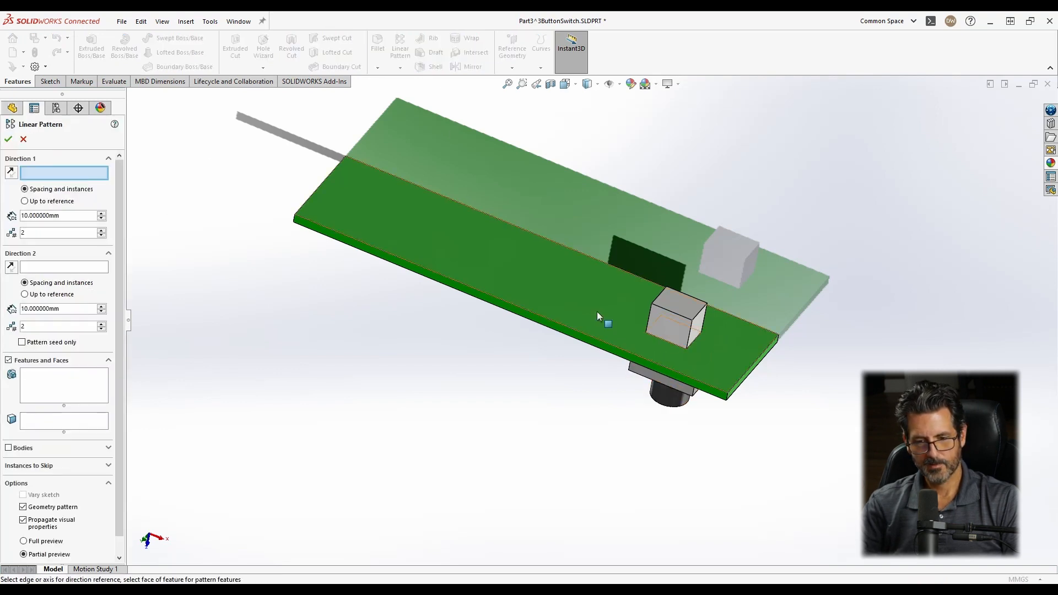
left_click(601, 344)
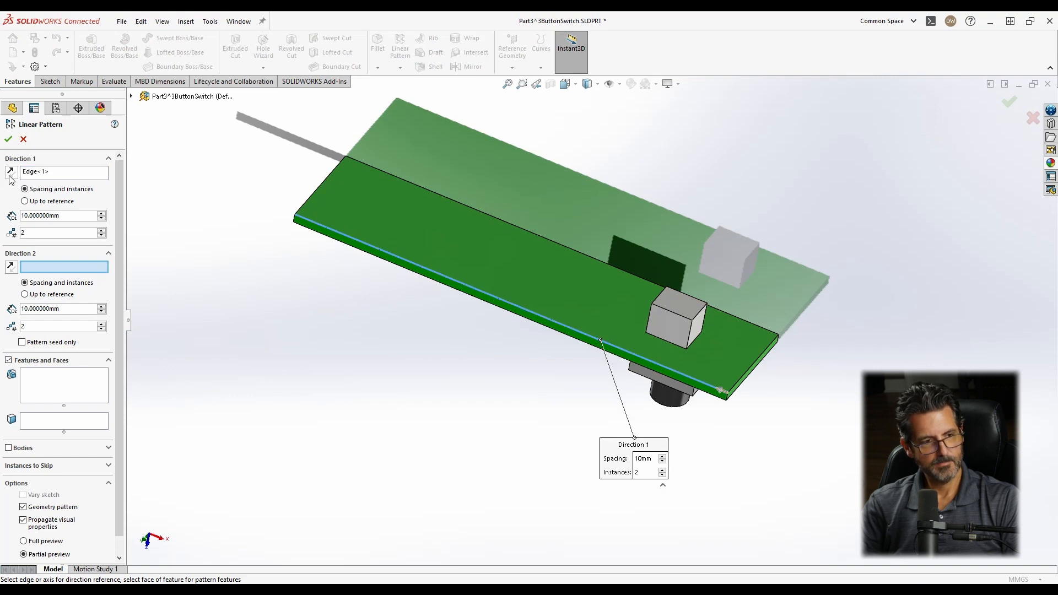
double_click(70, 216)
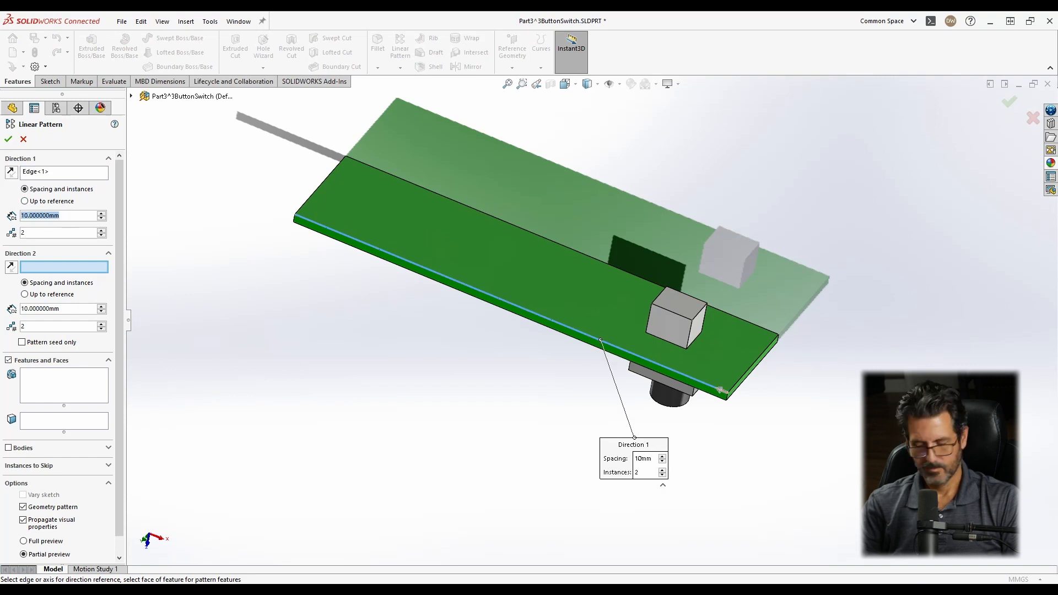
type("26")
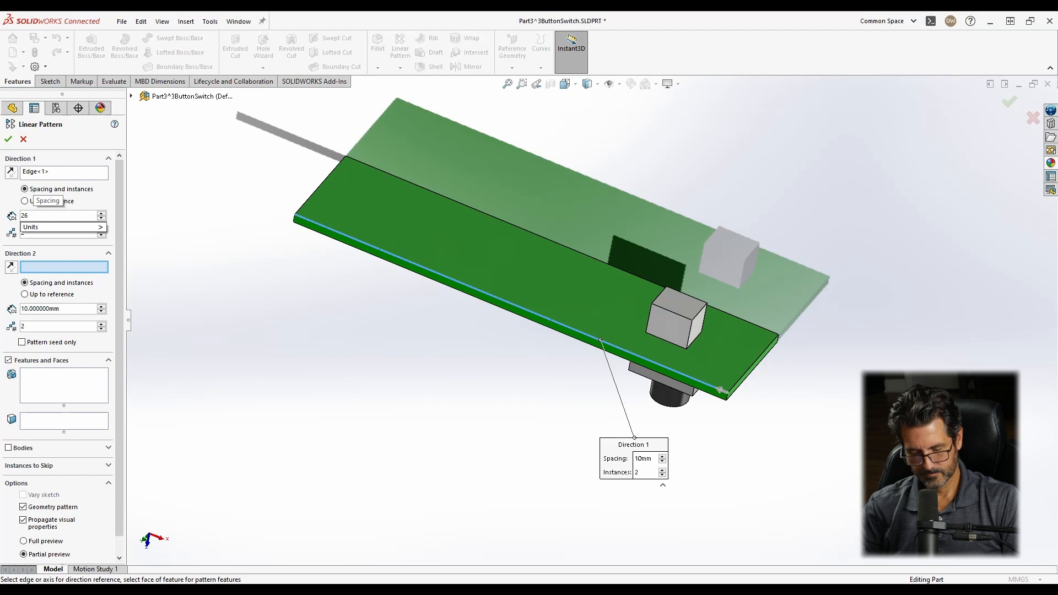
key("Tab")
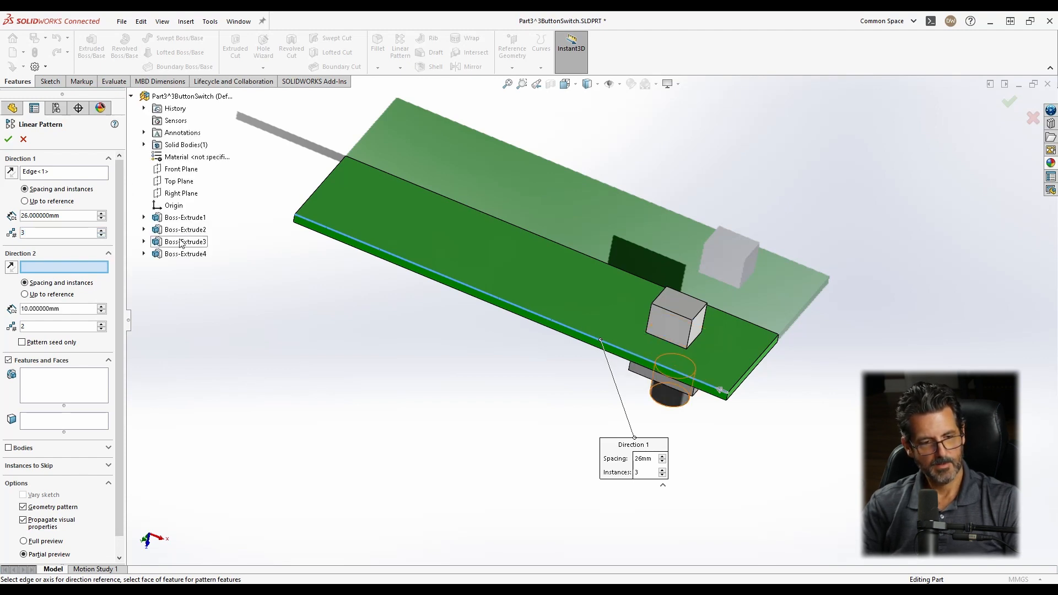
left_click(66, 382)
left_click(183, 229)
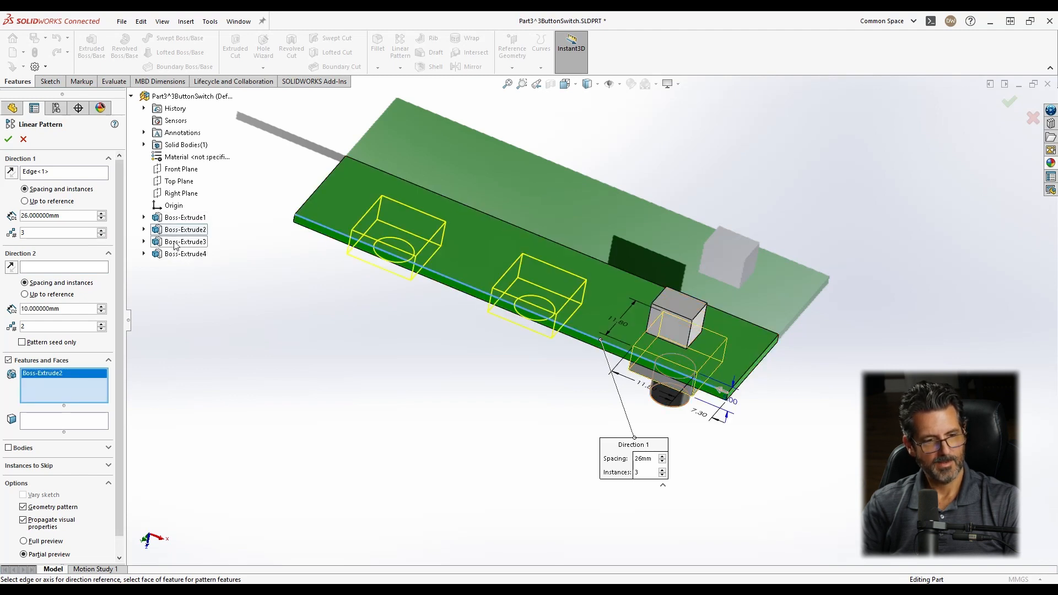
left_click(182, 242)
left_click(182, 254)
middle_click_drag(564, 283, 527, 170)
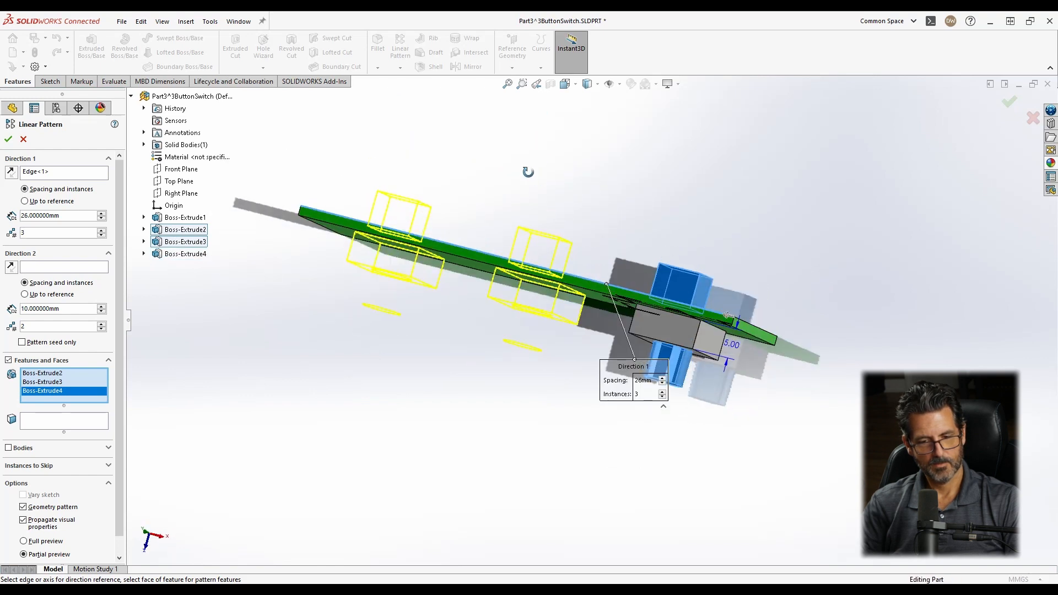
left_click(7, 139)
middle_click_drag(611, 164, 577, 276)
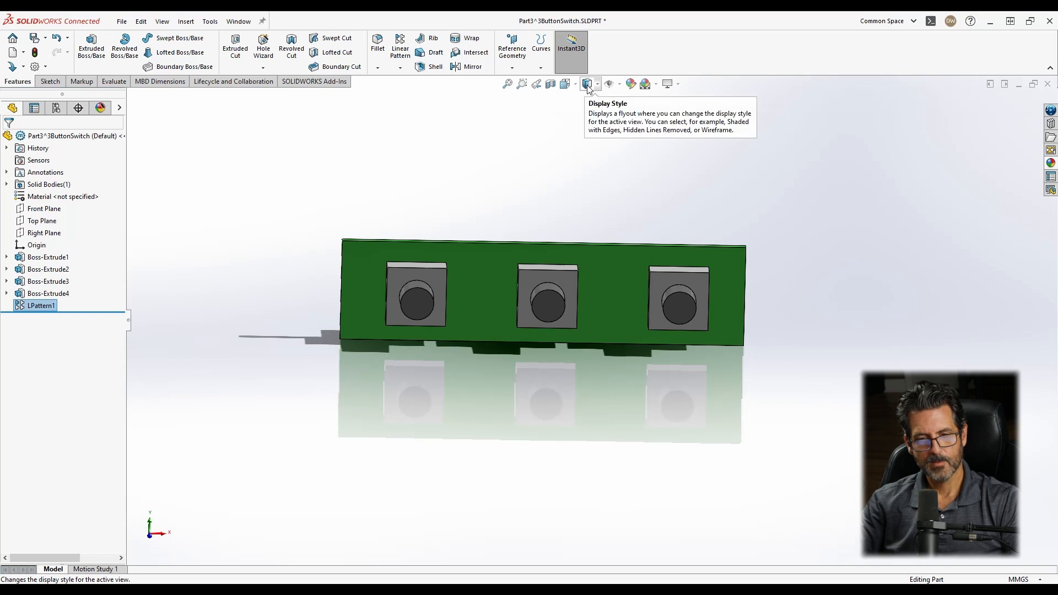
Roll the feature history back to just after the round button's extrude.
left_click(657, 276)
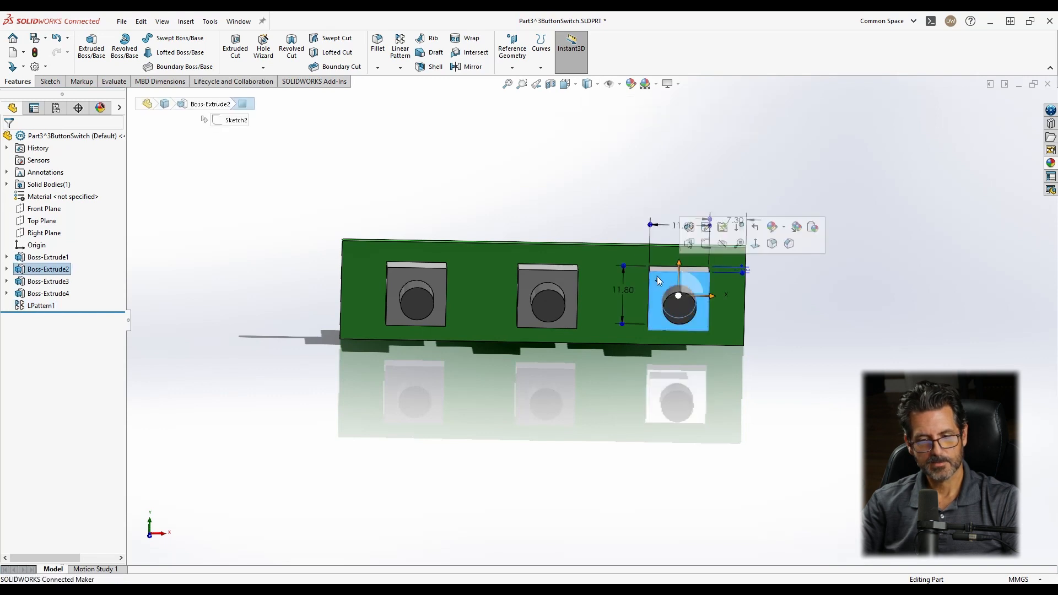
left_click(517, 178)
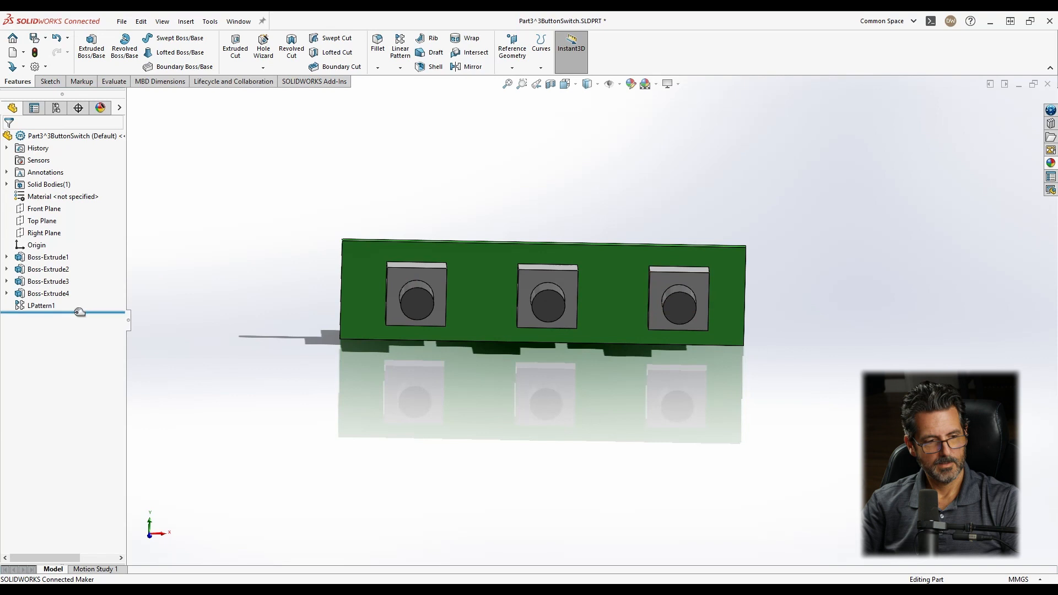
left_click_drag(80, 312, 80, 287)
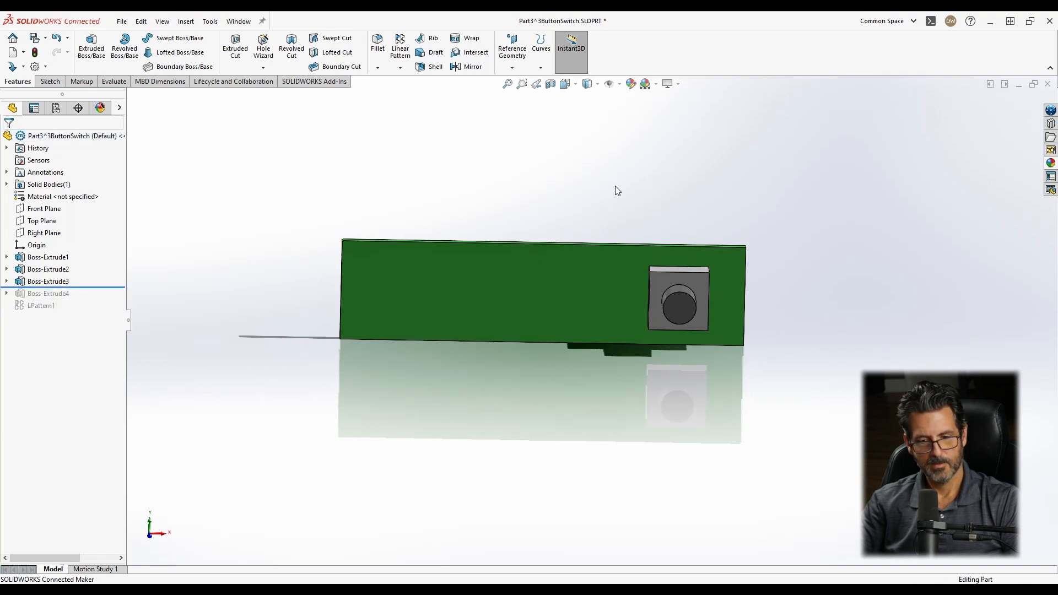
middle_click_drag(614, 188, 669, 269)
scroll(669, 269, "down", 5)
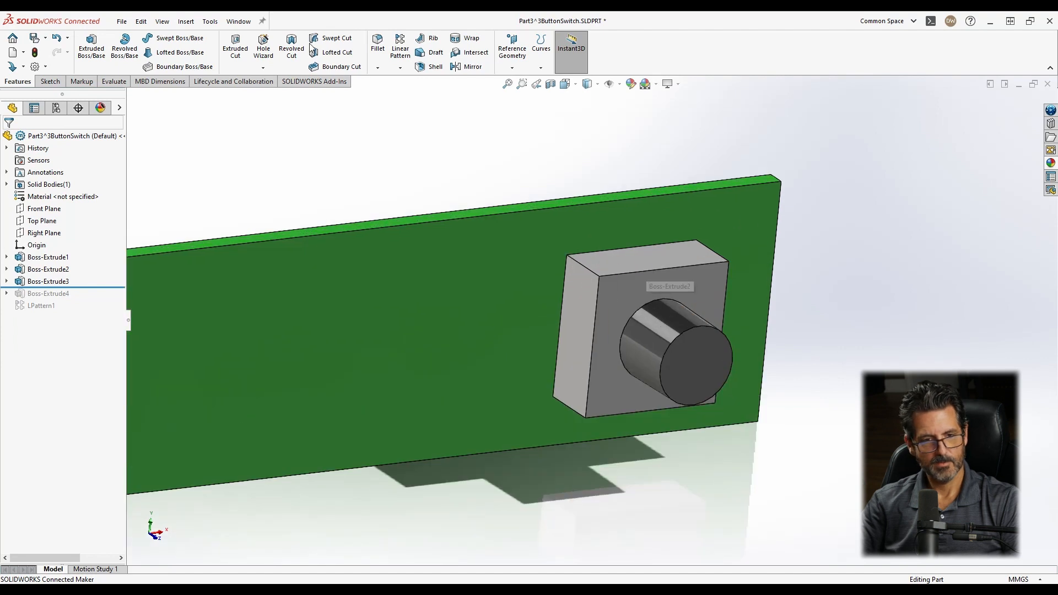
Fillet the four corner edges of the square block with a 1 mm radius.
left_click(579, 263)
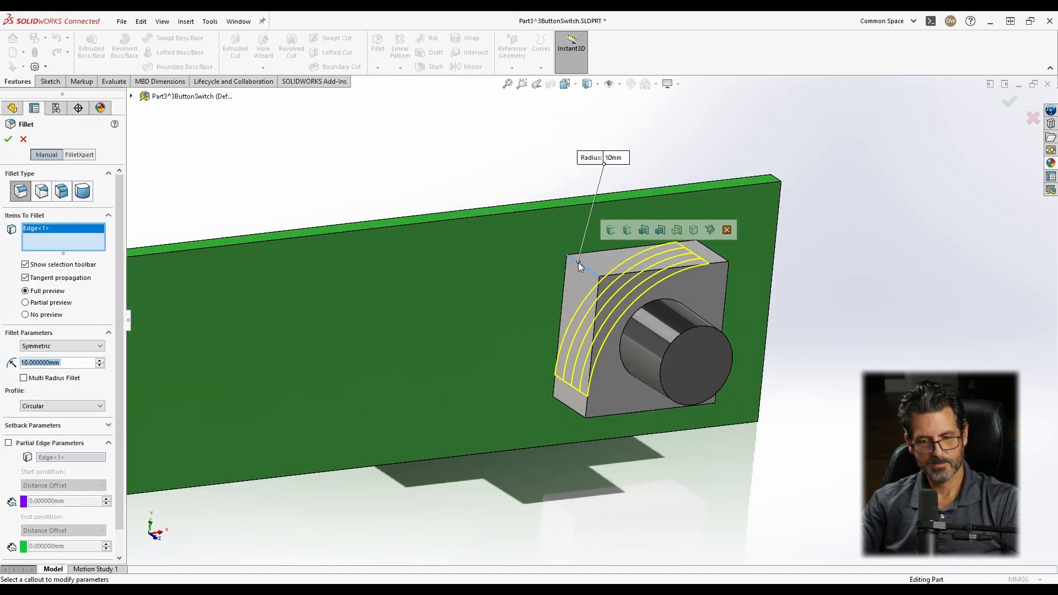
left_click(609, 231)
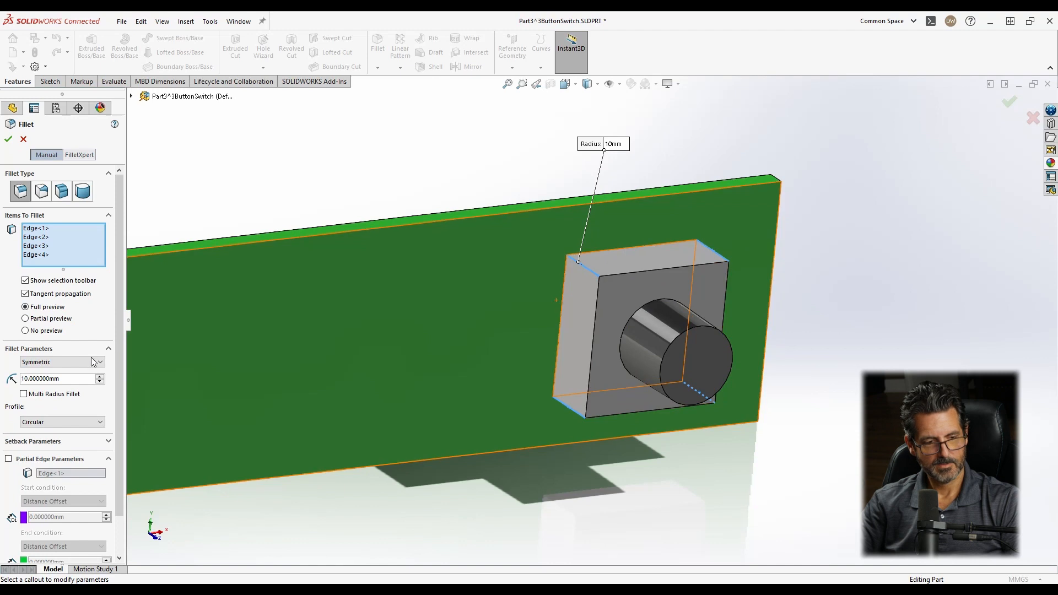
type("1")
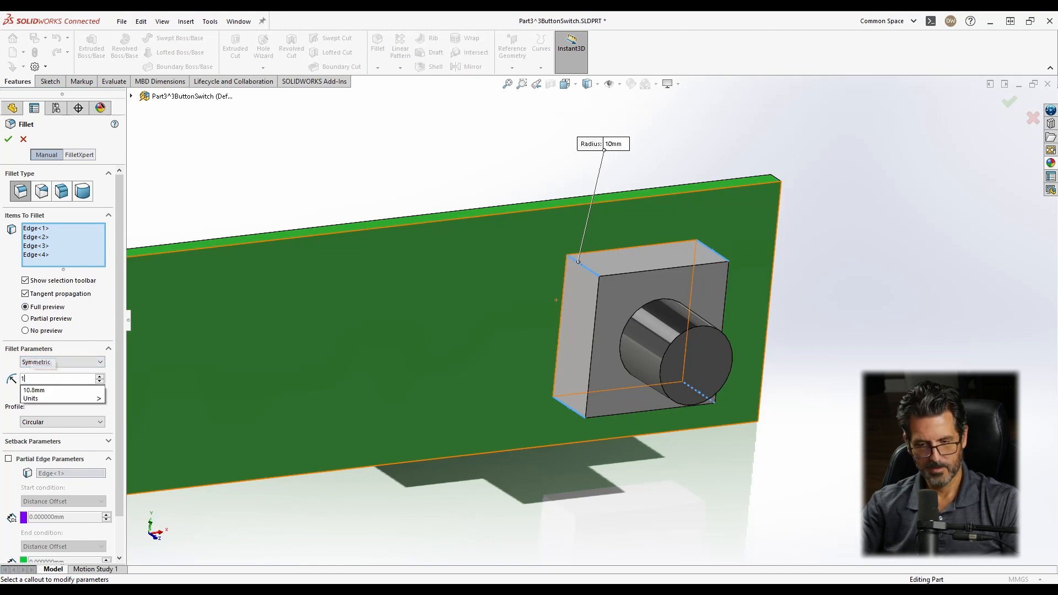
key("Return")
key("Return")
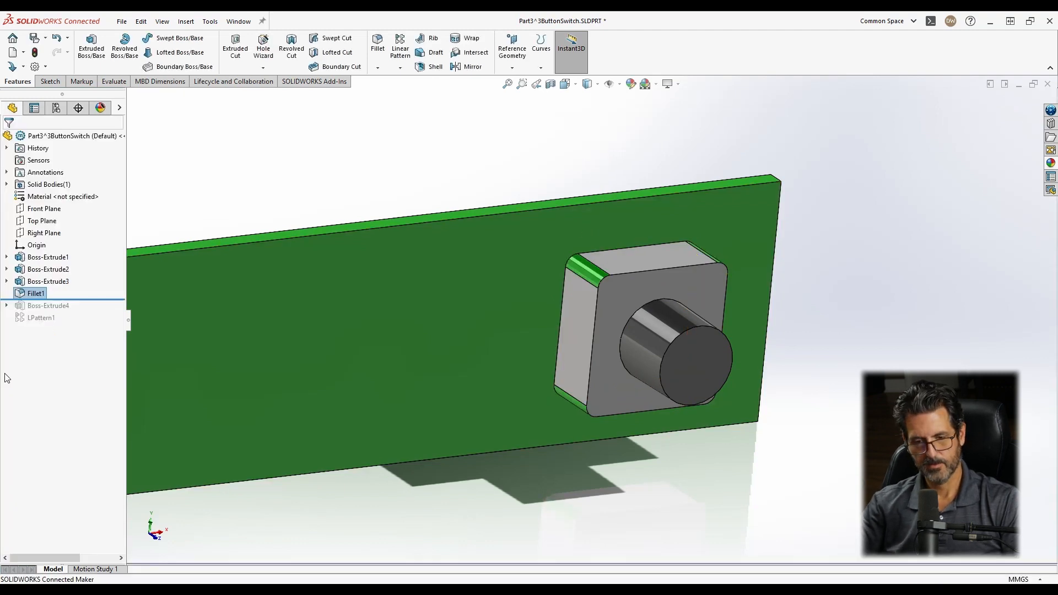
Reorder the corner fillet in the feature history so it directly follows the square block's extrude.
right_click(35, 296)
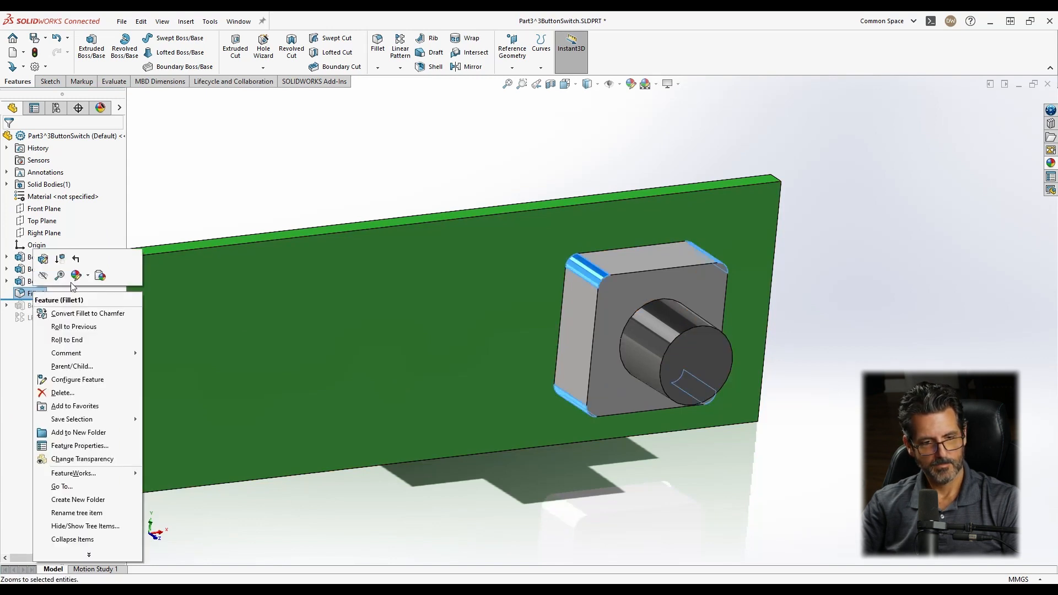
left_click(197, 181)
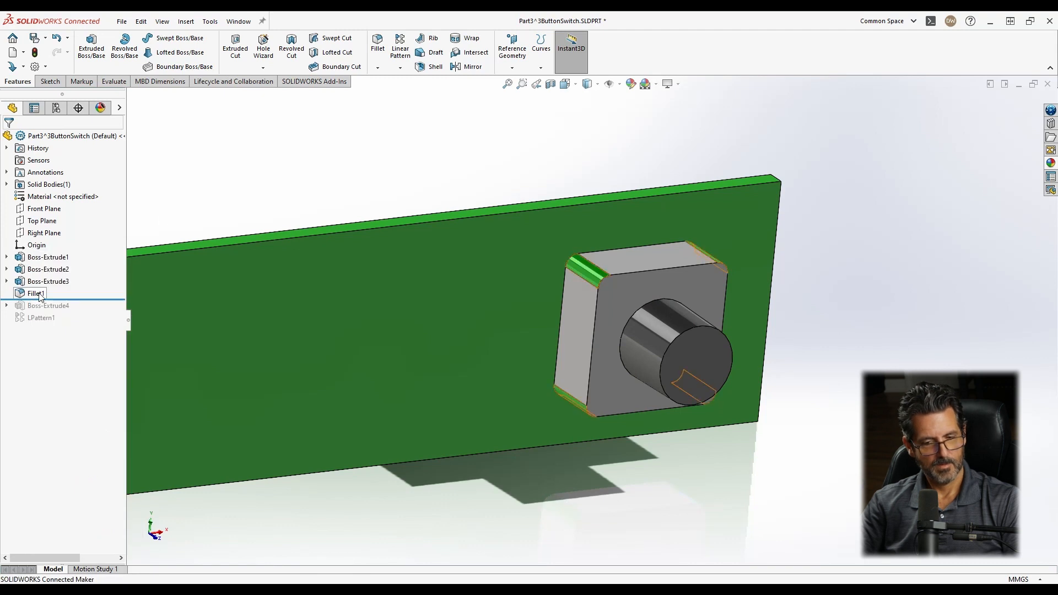
left_click_drag(40, 298, 45, 283)
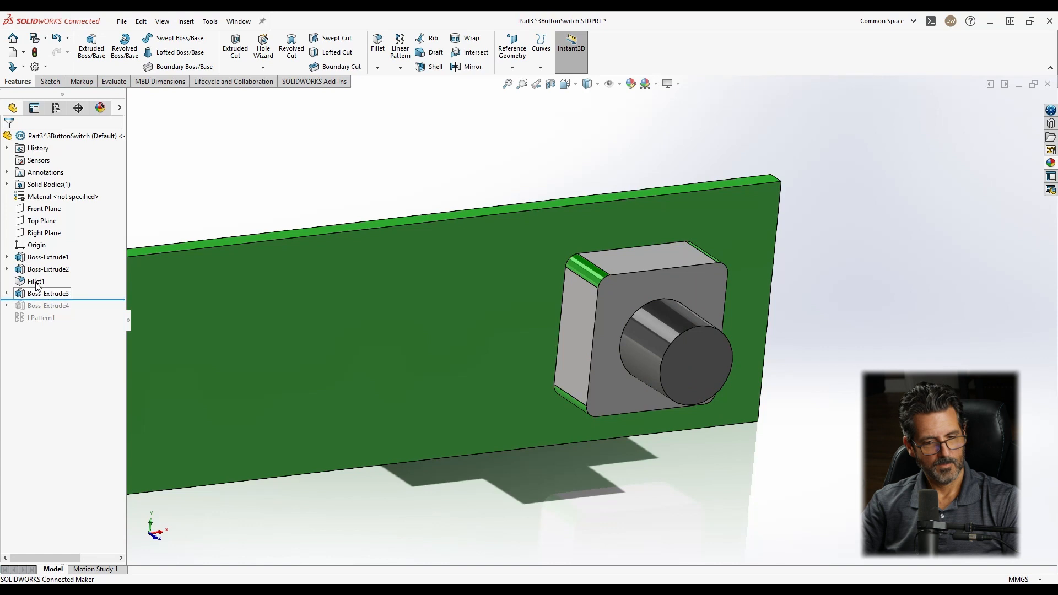
Apply a light gray color to the corner fillet feature only, matching the square block.
left_click(37, 284)
right_click(37, 283)
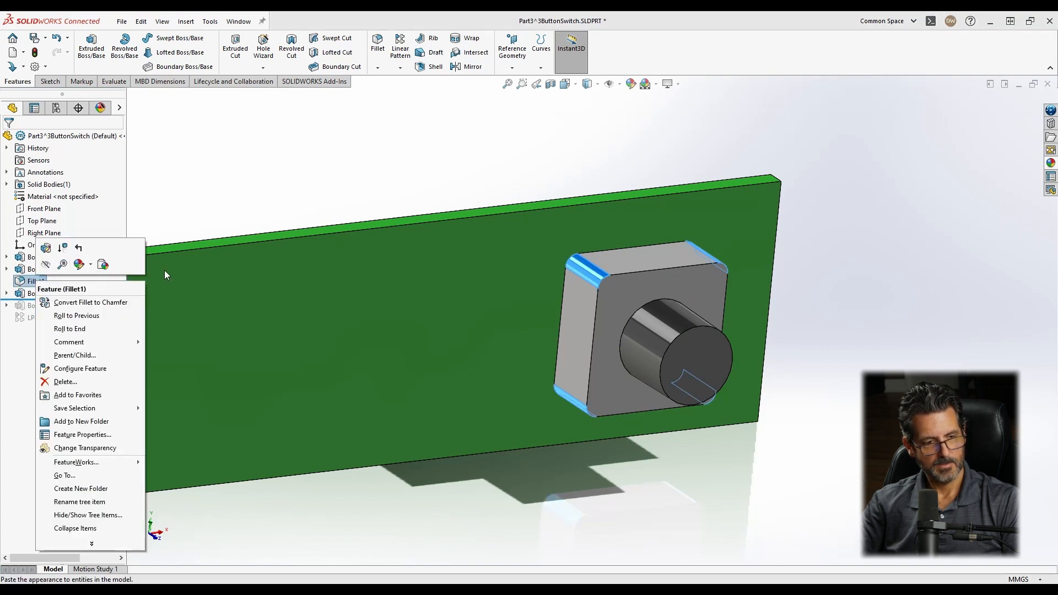
left_click(91, 268)
left_click(115, 292)
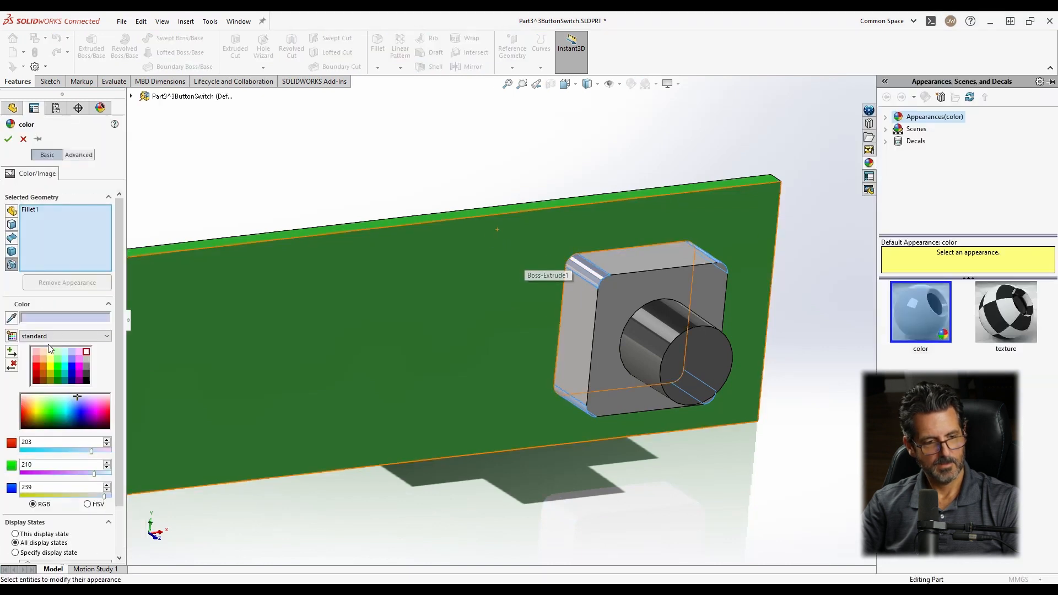
left_click(87, 358)
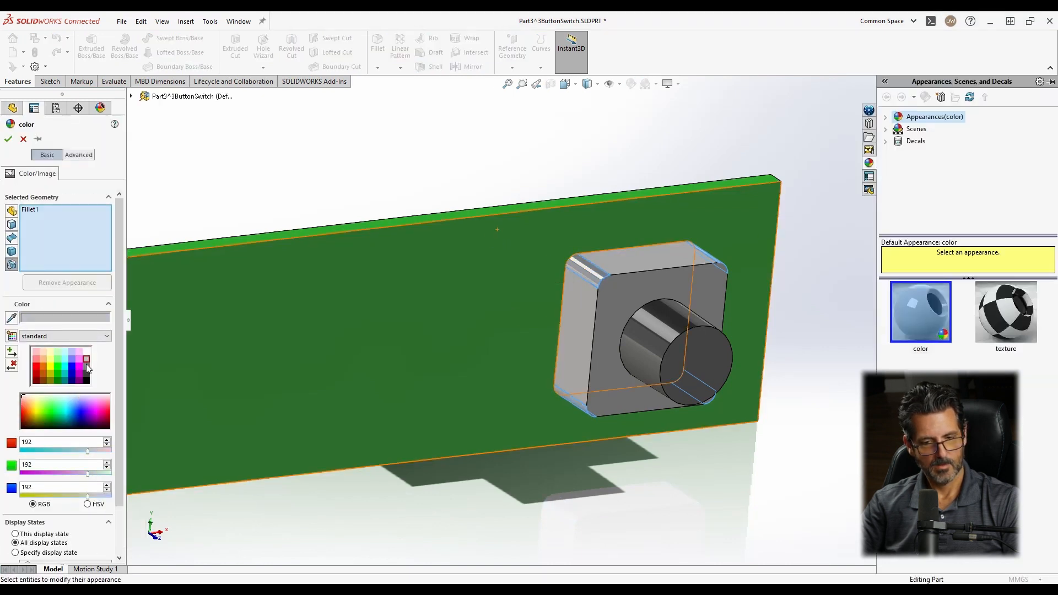
left_click(86, 364)
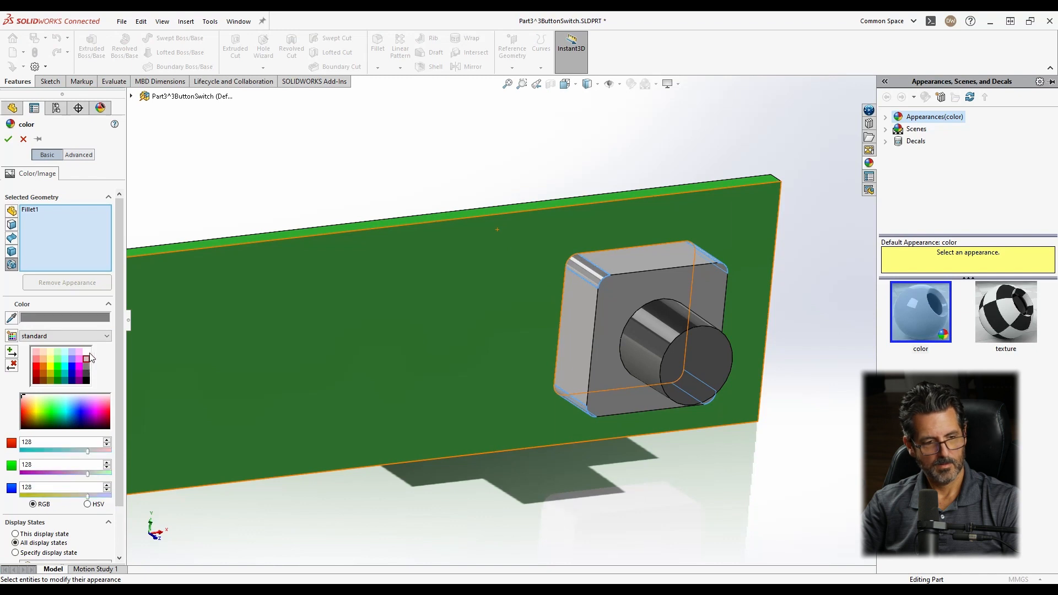
left_click(86, 359)
left_click(7, 141)
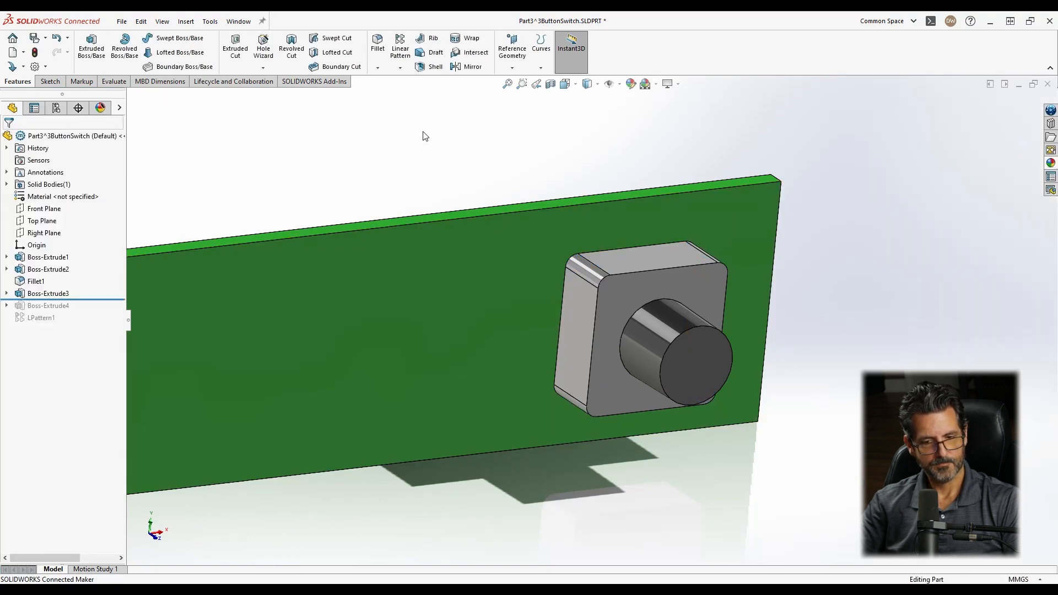
Roll the feature history forward to the end and add the corner fillet to the linear pattern's features.
left_click_drag(57, 300, 58, 325)
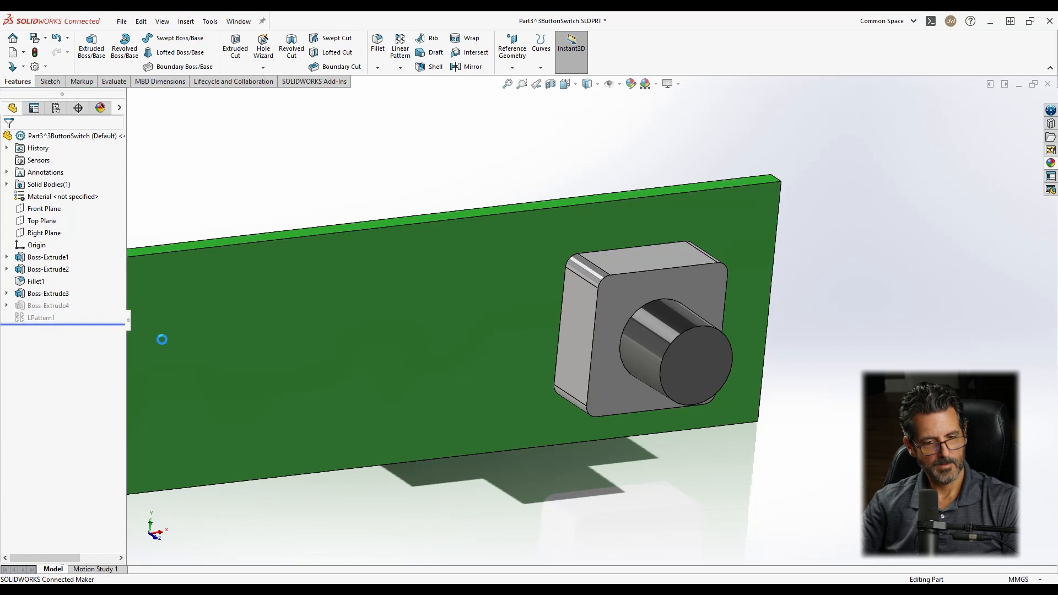
right_click(55, 320)
left_click(69, 222)
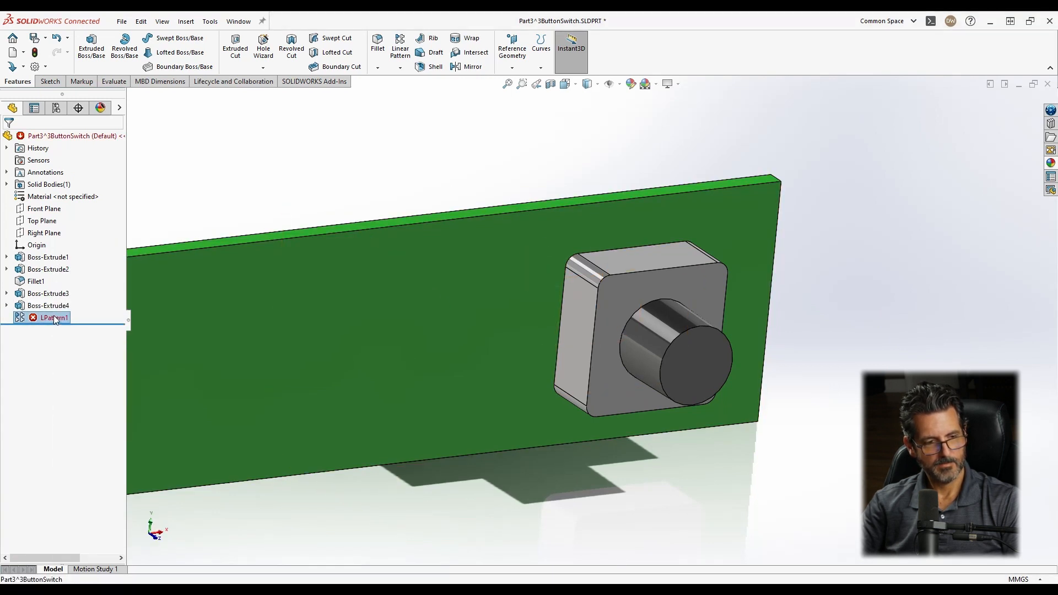
right_click(55, 320)
left_click(69, 223)
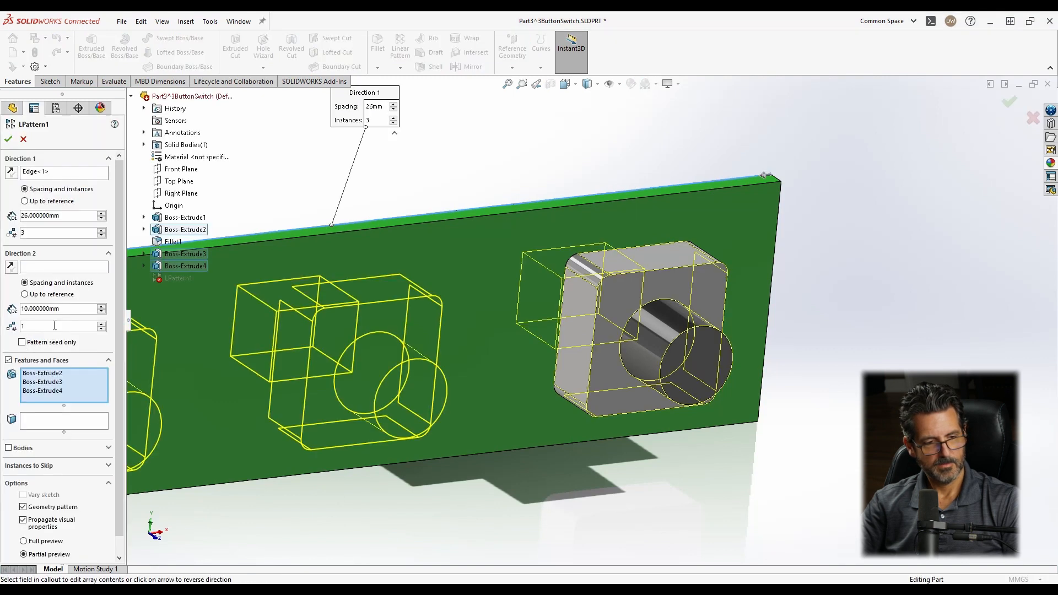
left_click(81, 393)
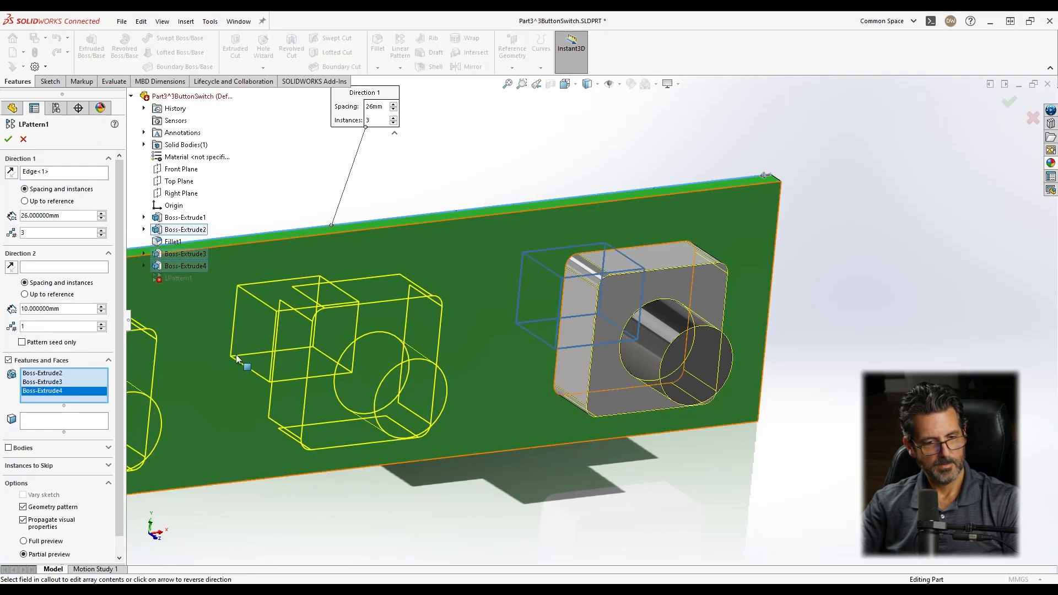
left_click(586, 266)
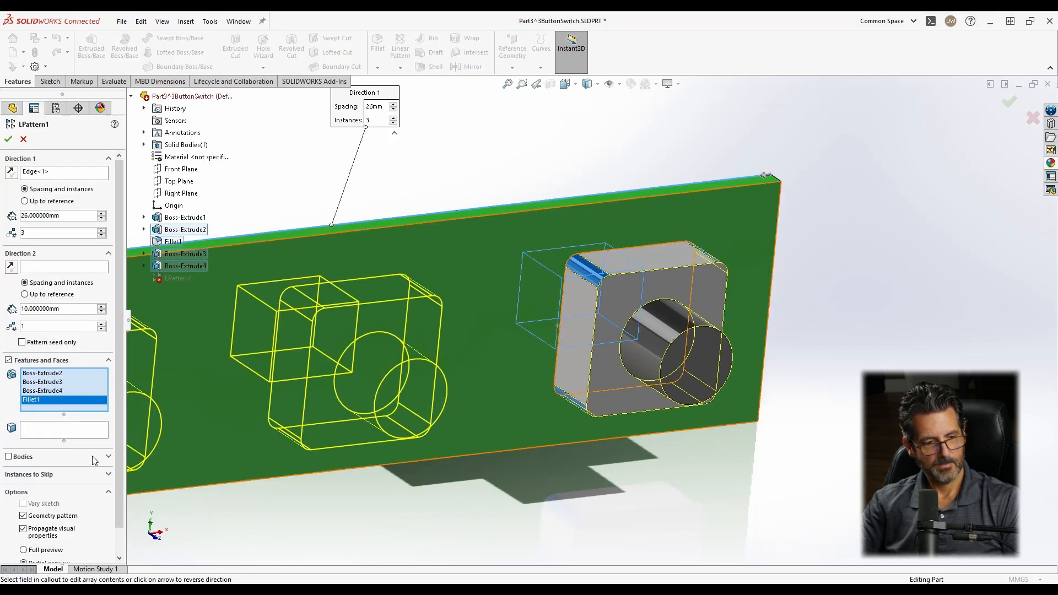
left_click(8, 139)
Save the finished board part and close it to return to the 3ButtonSwitch assembly.
scroll(515, 342, "up", 3)
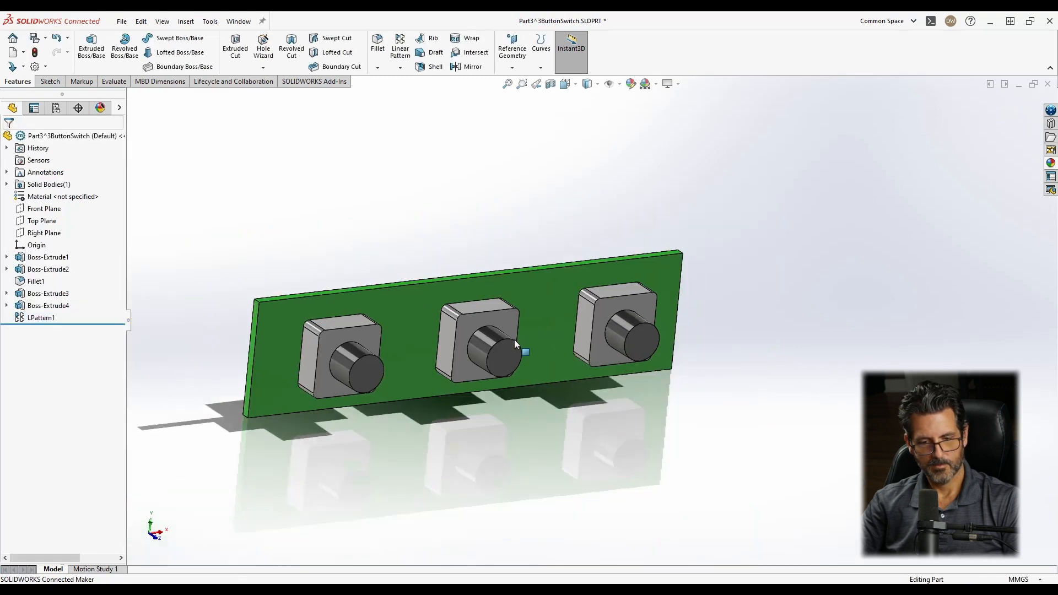
middle_click_drag(515, 342, 466, 352)
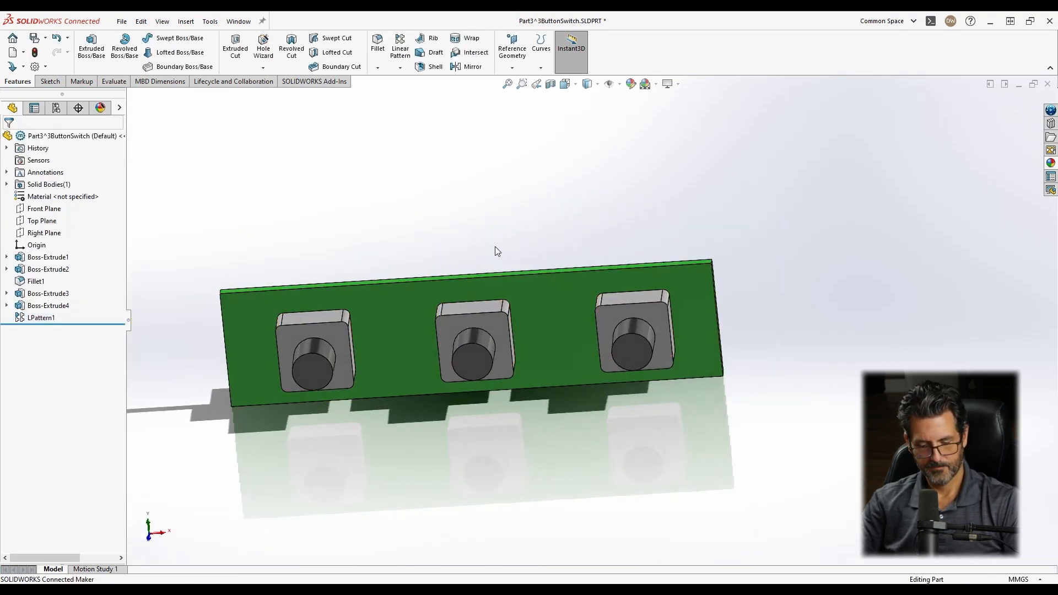
key("ctrl+s")
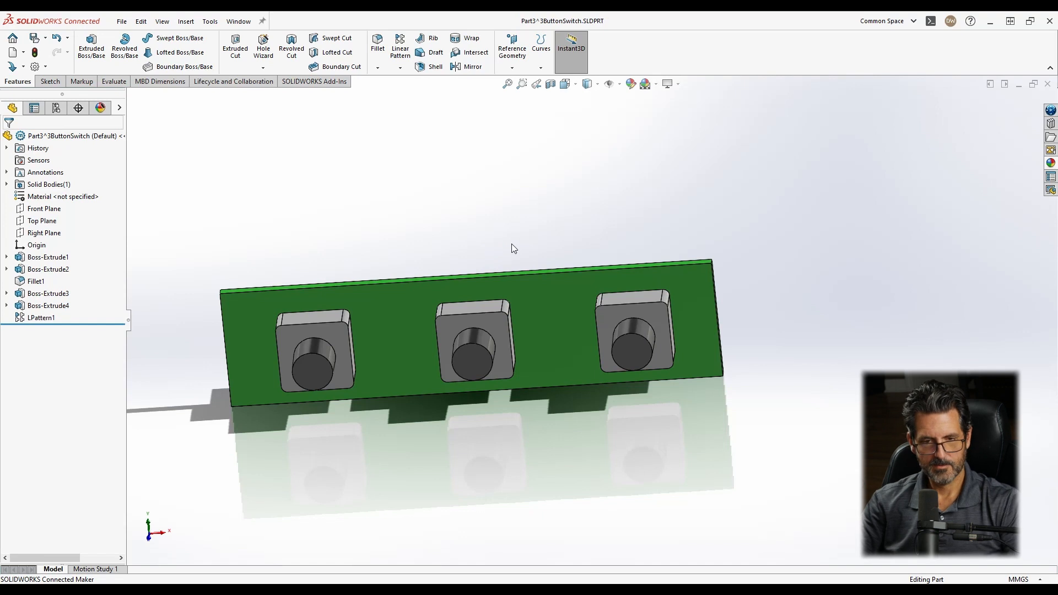
left_click(1048, 84)
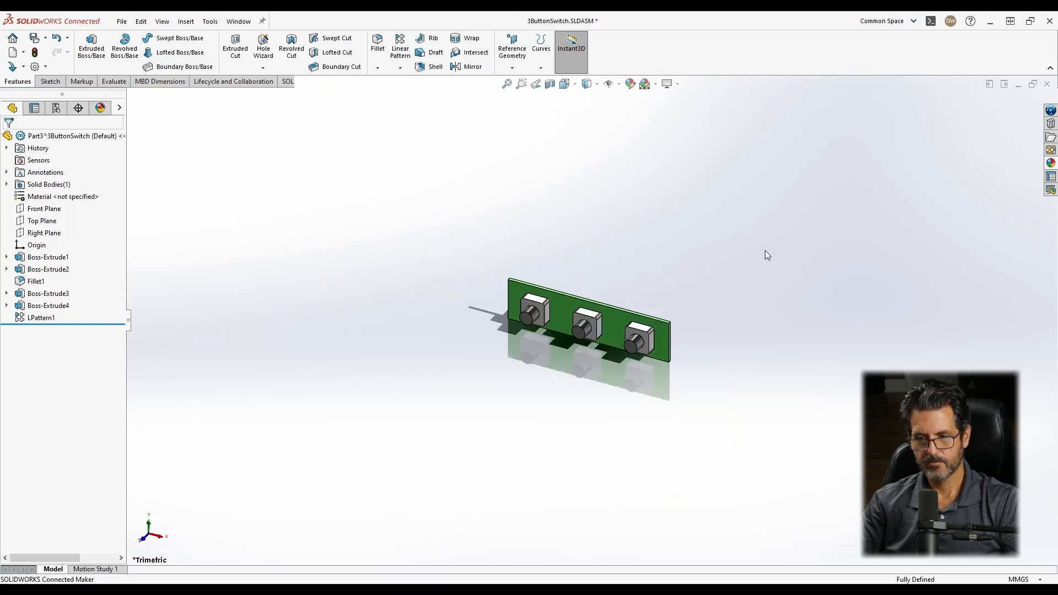
Examine the board in the assembly from several angles and check the lengths of its long and short edges.
middle_click_drag(778, 289, 536, 296)
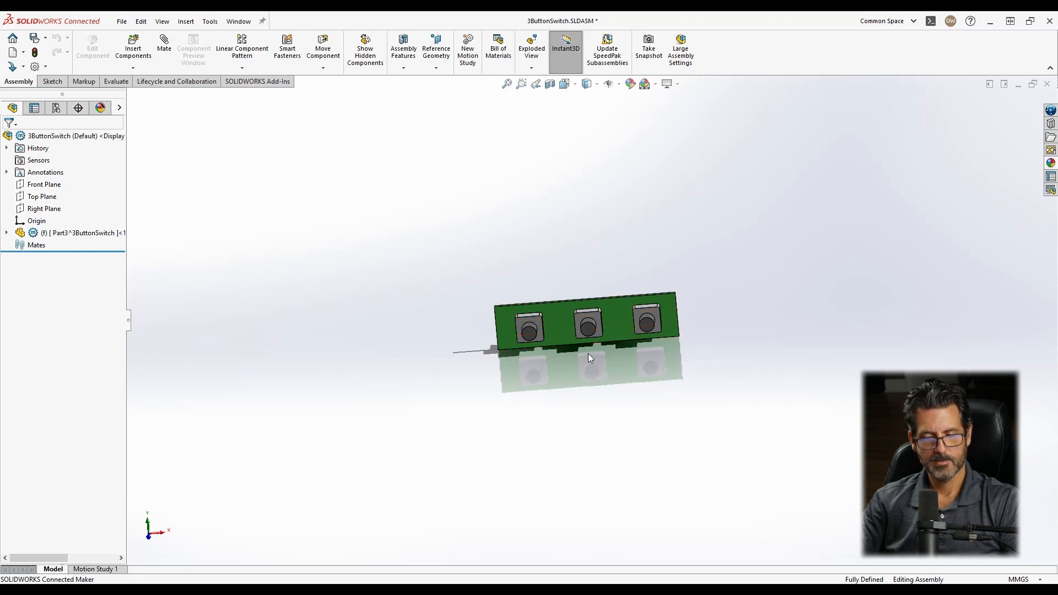
middle_click_drag(587, 352, 677, 299)
middle_click_drag(618, 320, 605, 337)
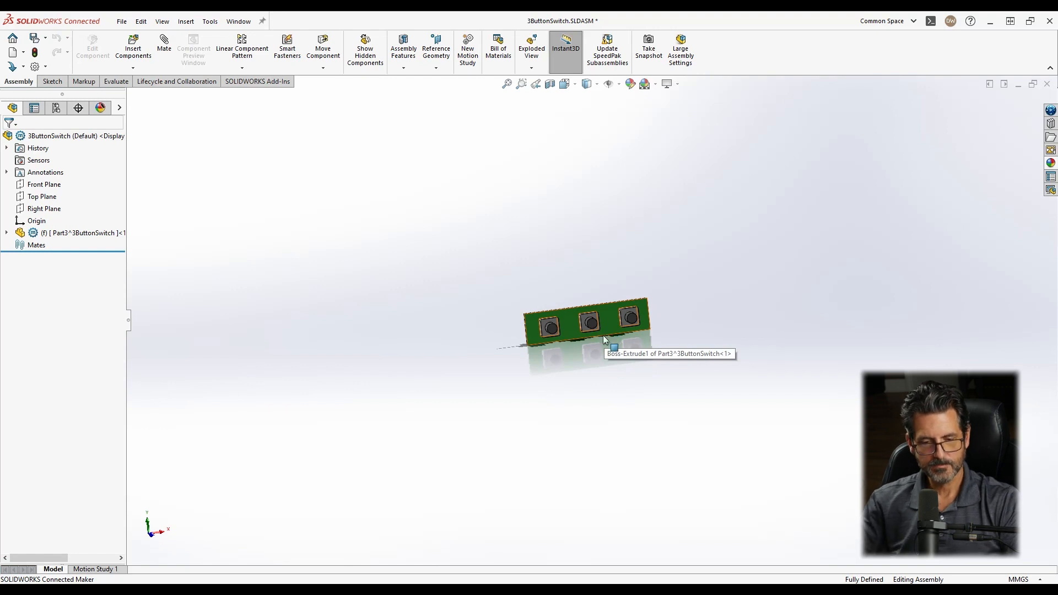
middle_click_drag(606, 336, 564, 309)
left_click(564, 306)
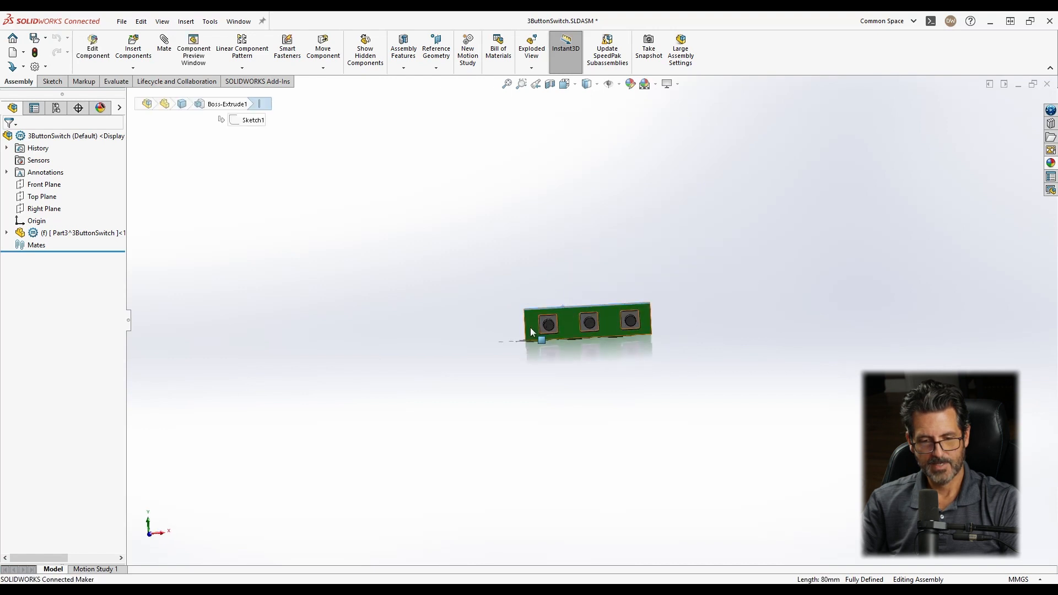
left_click(524, 320)
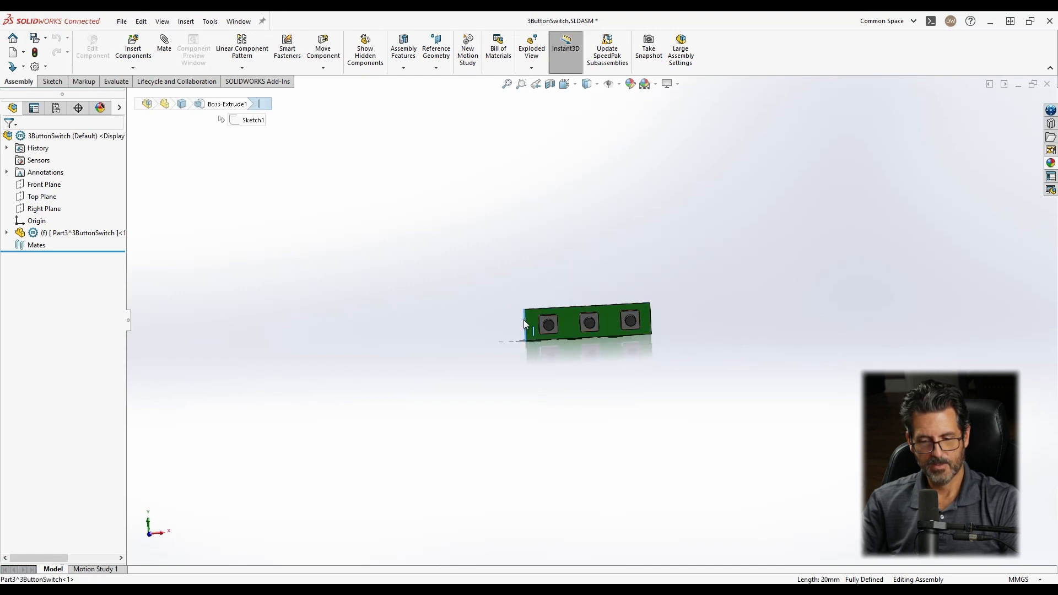
left_click(793, 286)
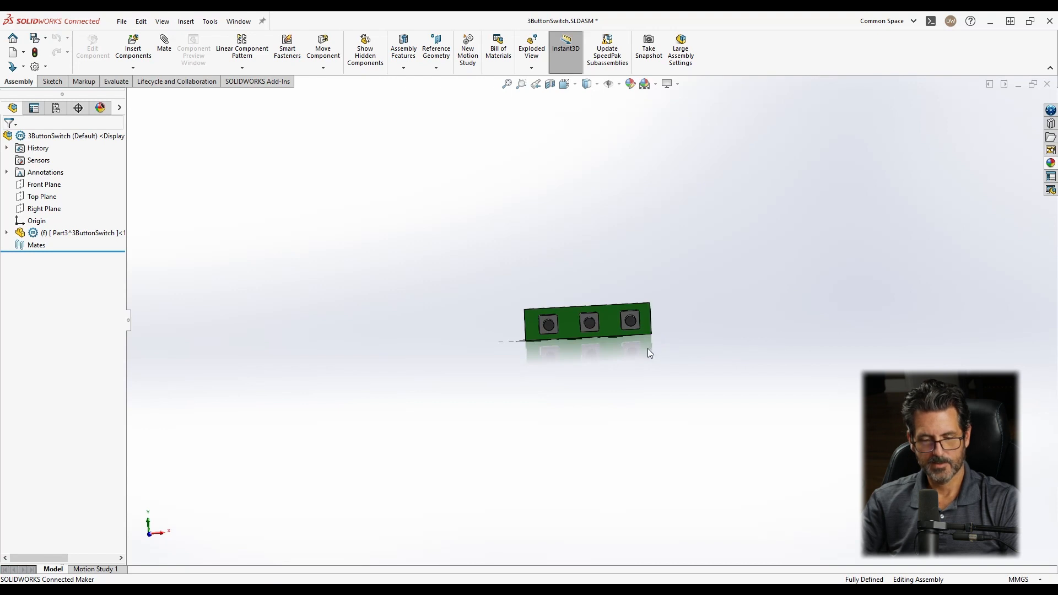
middle_click_drag(642, 349, 691, 332)
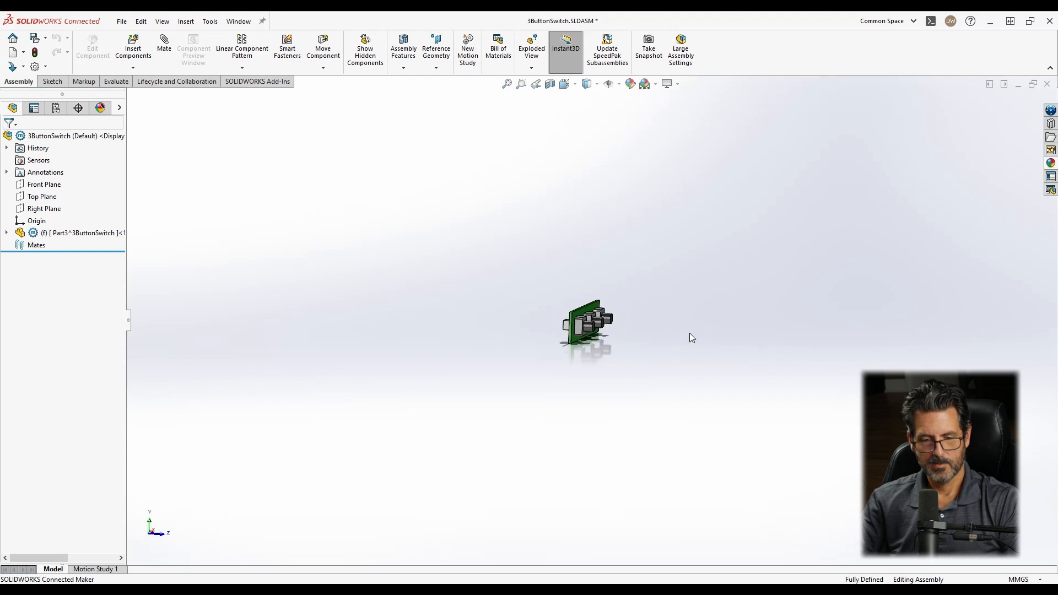
Insert a new virtual part into the 3ButtonSwitch assembly and open it in its own window.
key("ctrl+1")
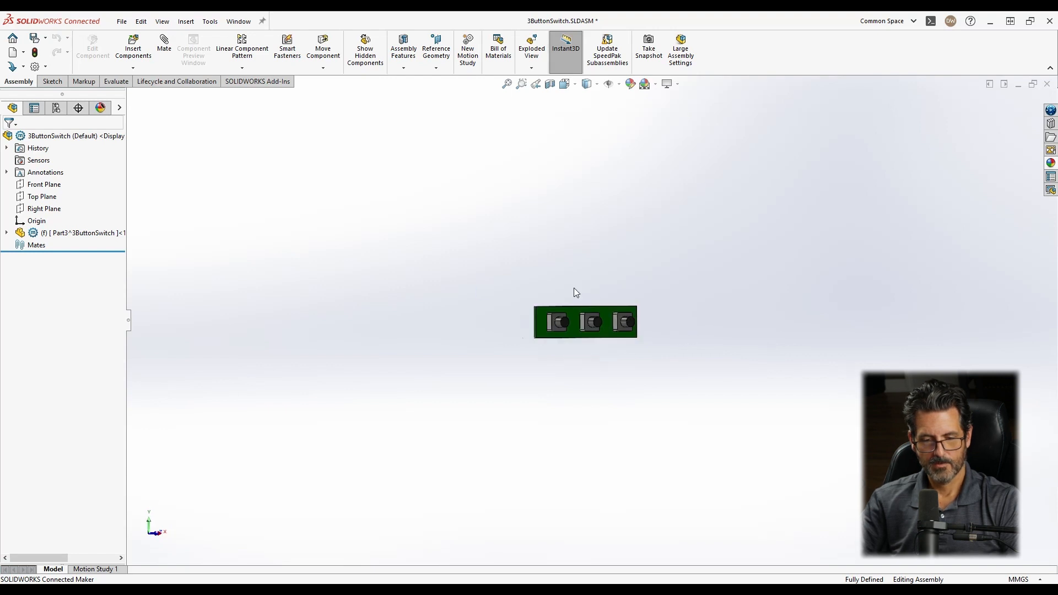
left_click(186, 21)
mouse_move(205, 40)
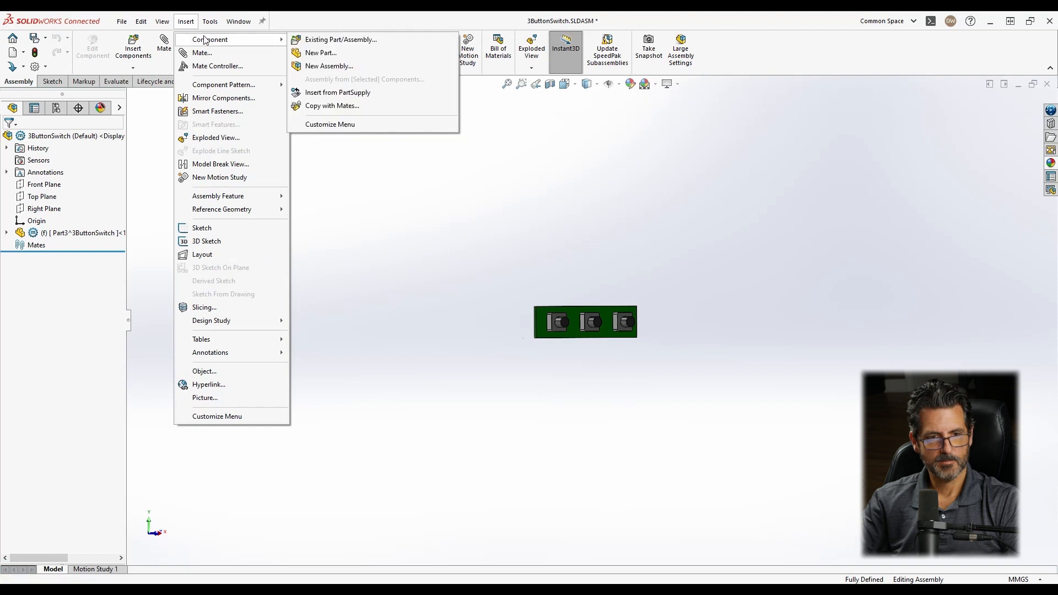
left_click(321, 53)
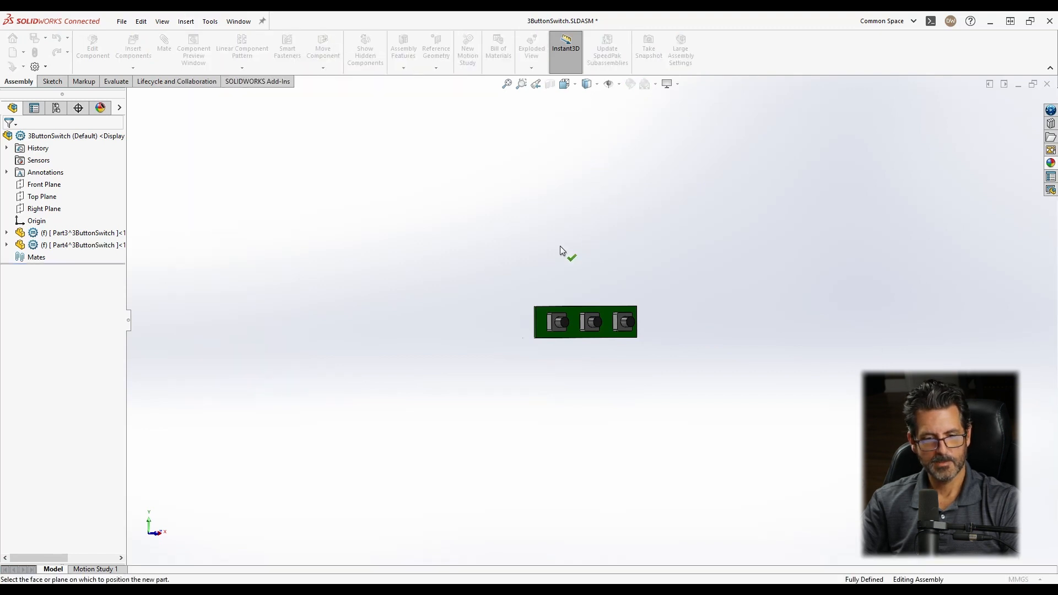
right_click(58, 245)
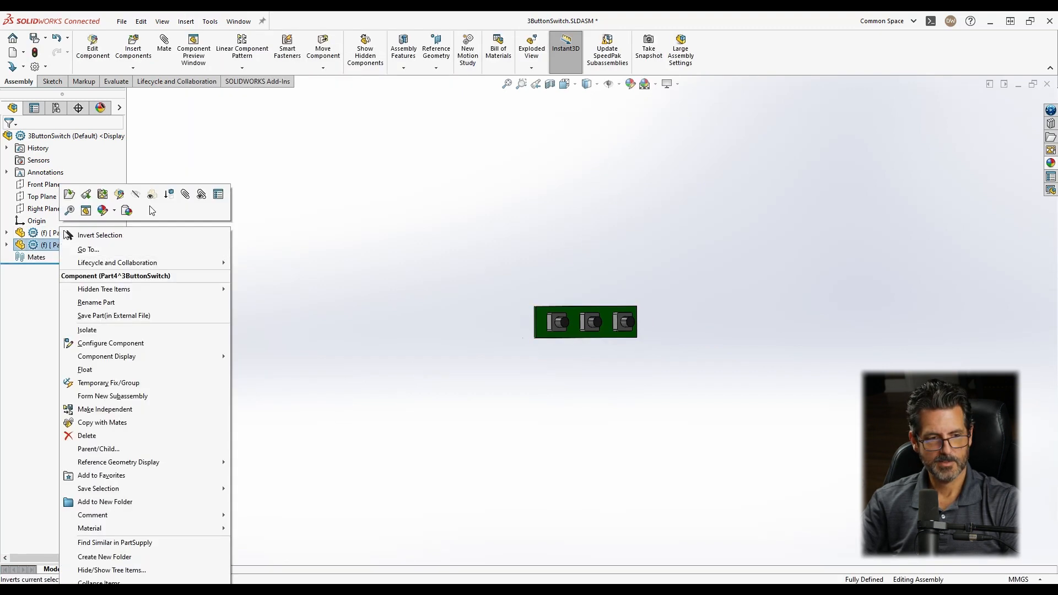
left_click(69, 195)
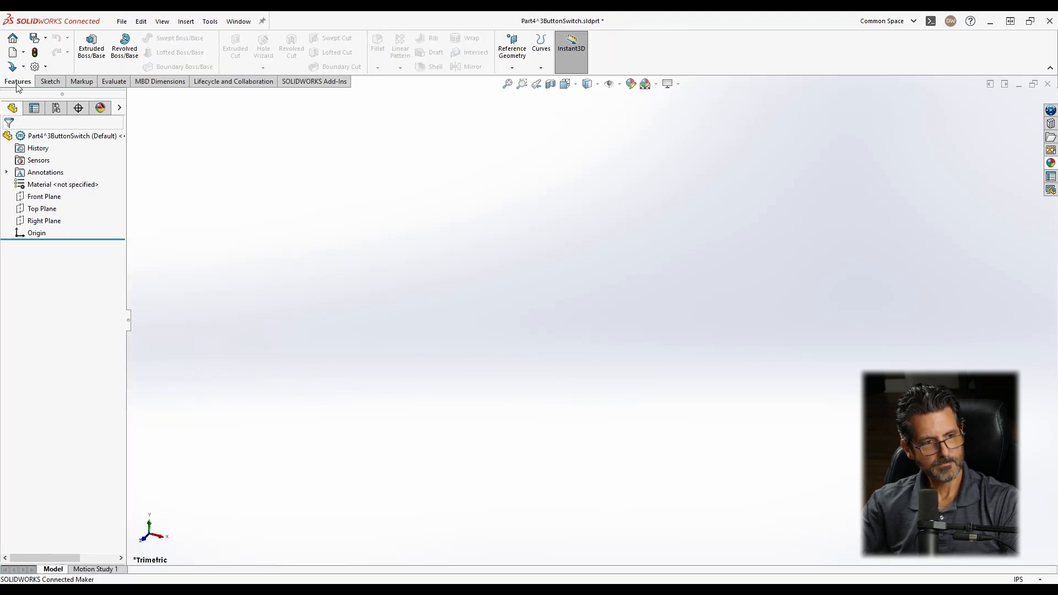
Sketch a center rectangle about 4.94 x 1.24 in on the Front Plane, centred on the origin.
left_click(49, 81)
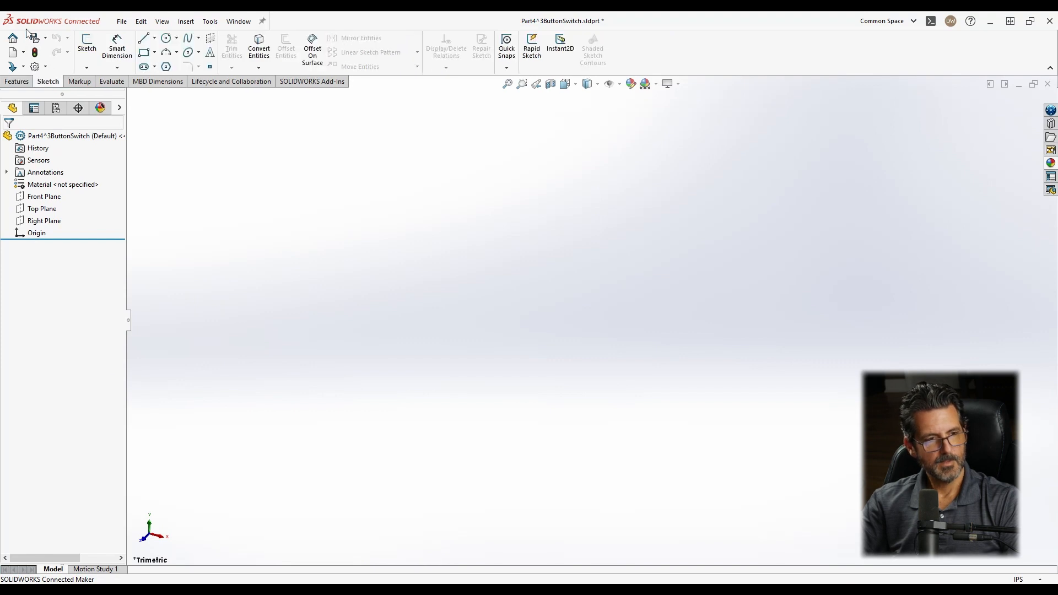
left_click(155, 53)
left_click(182, 66)
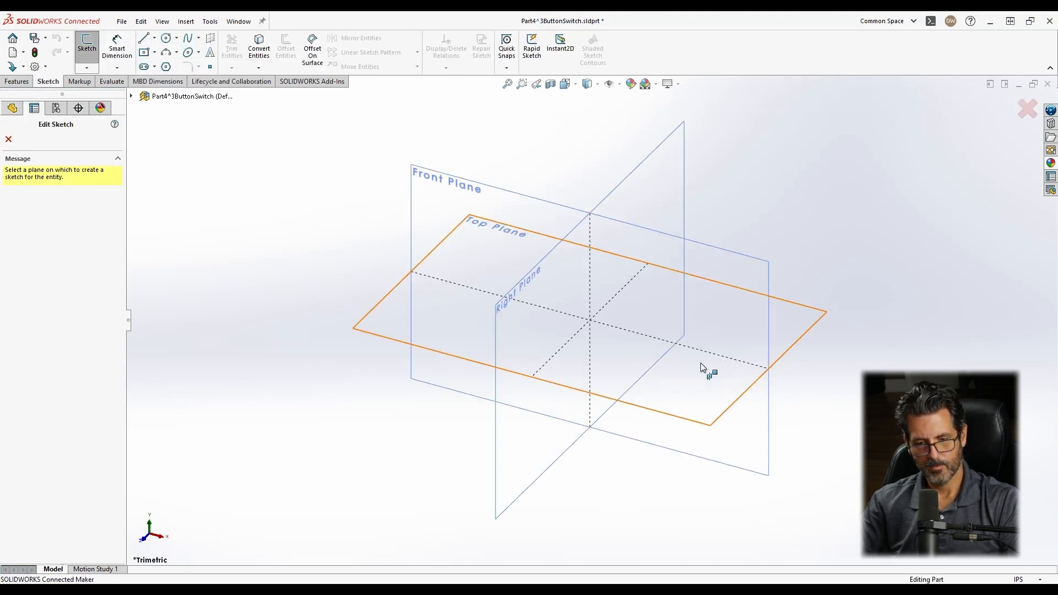
left_click(504, 195)
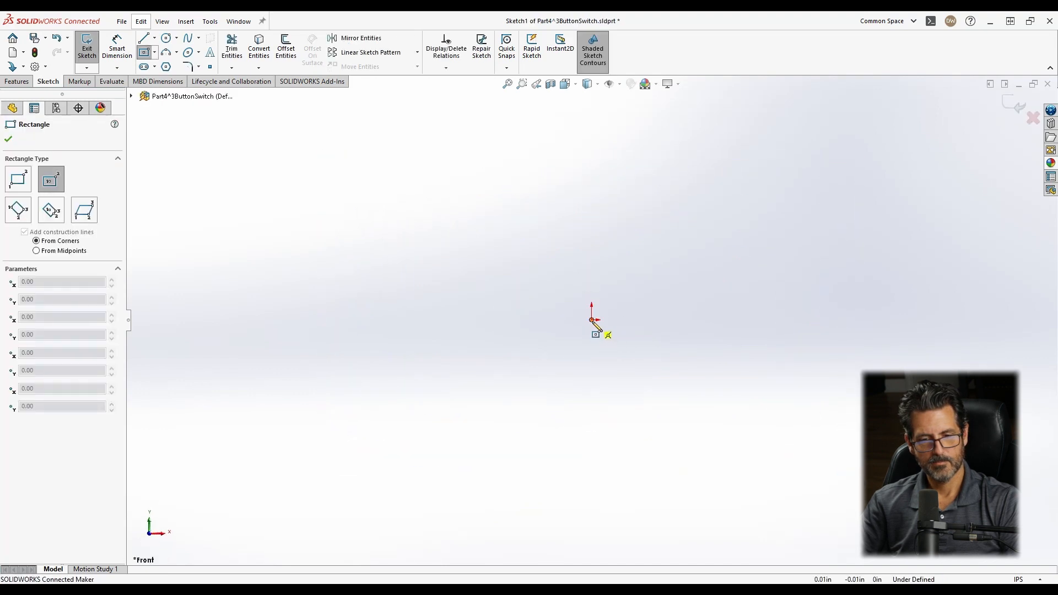
left_click(592, 320)
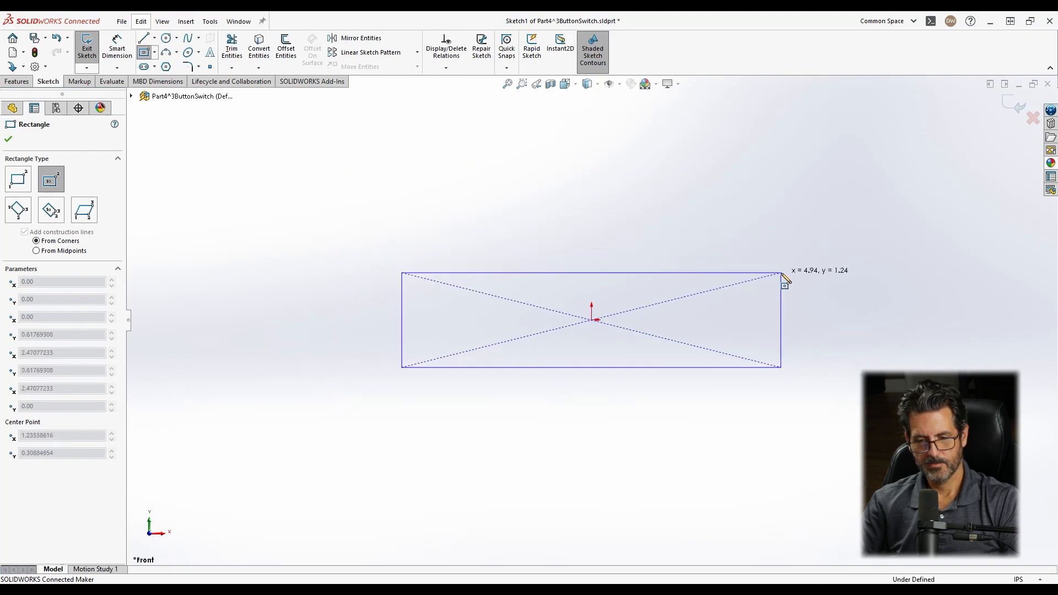
left_click(781, 272)
key("Escape")
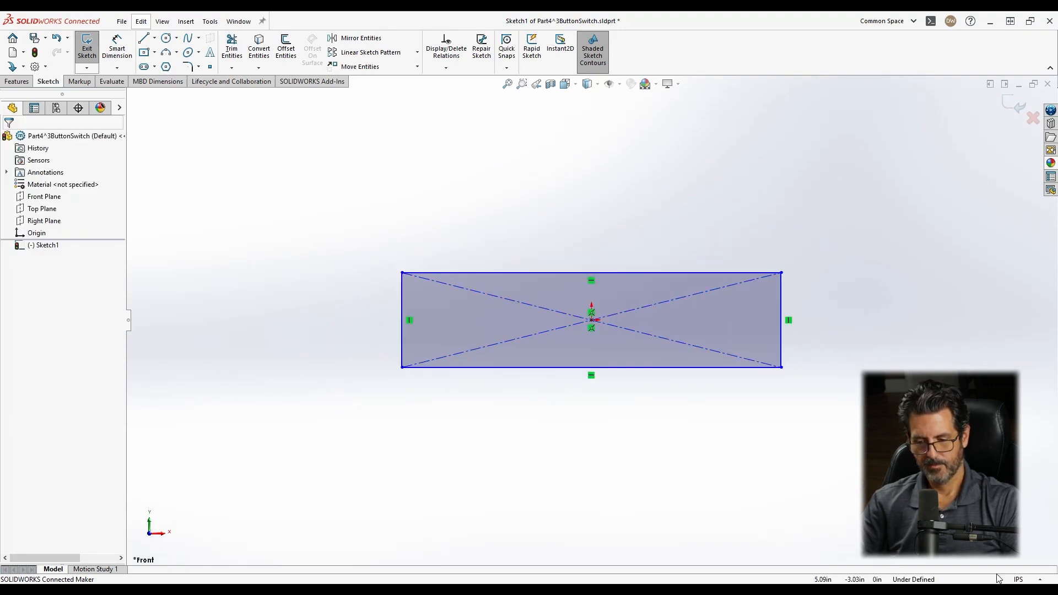
Switch the part's units to MMGS and reopen the rectangle sketch for editing.
left_click(1024, 581)
left_click(999, 534)
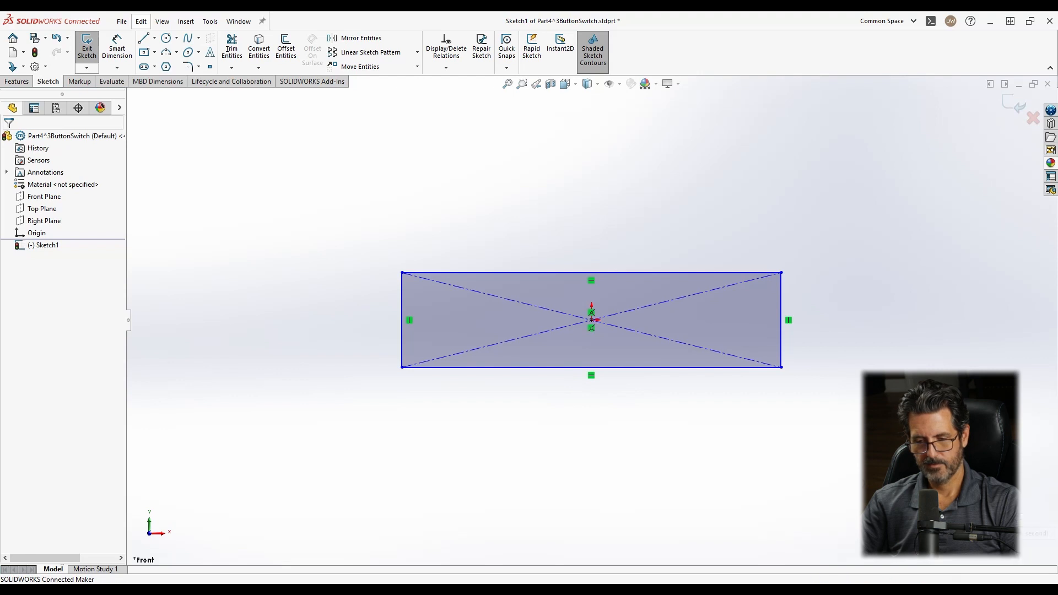
right_click(530, 274)
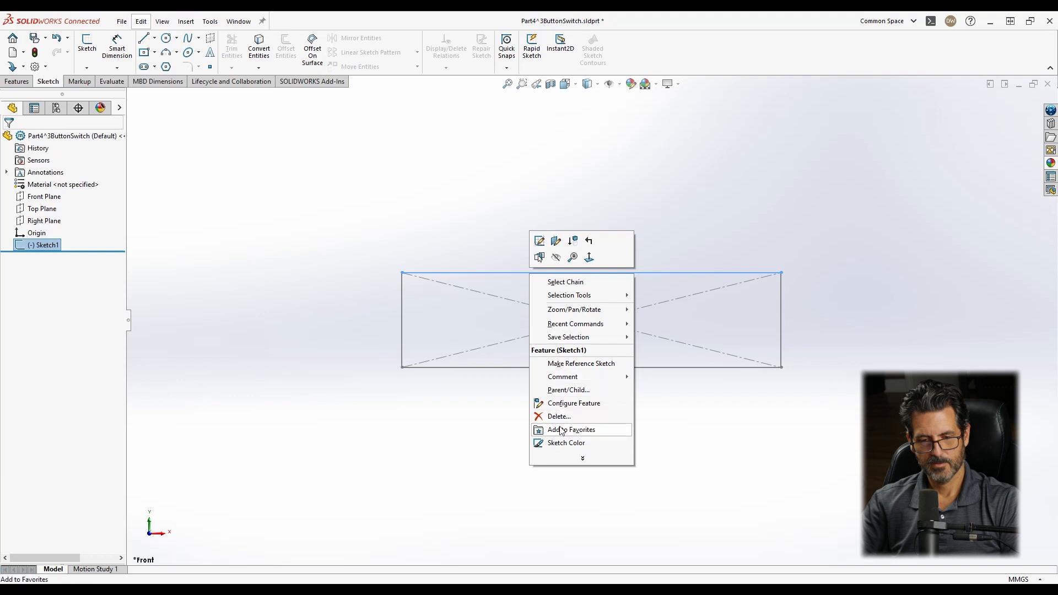
left_click(539, 242)
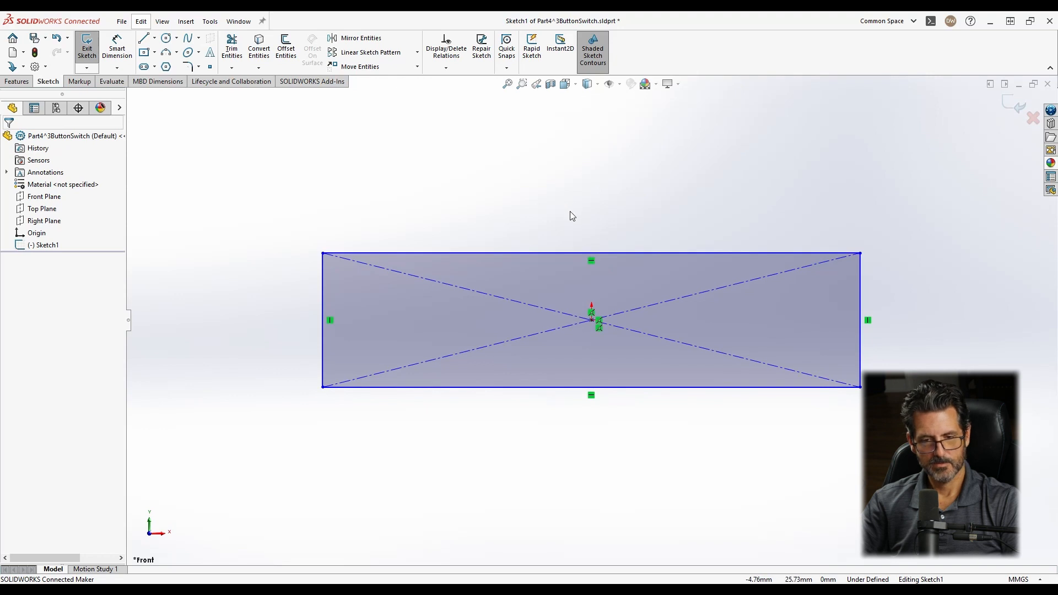
Dimension the rectangle 100 mm wide and 35 mm high.
right_click_drag(557, 226, 550, 181)
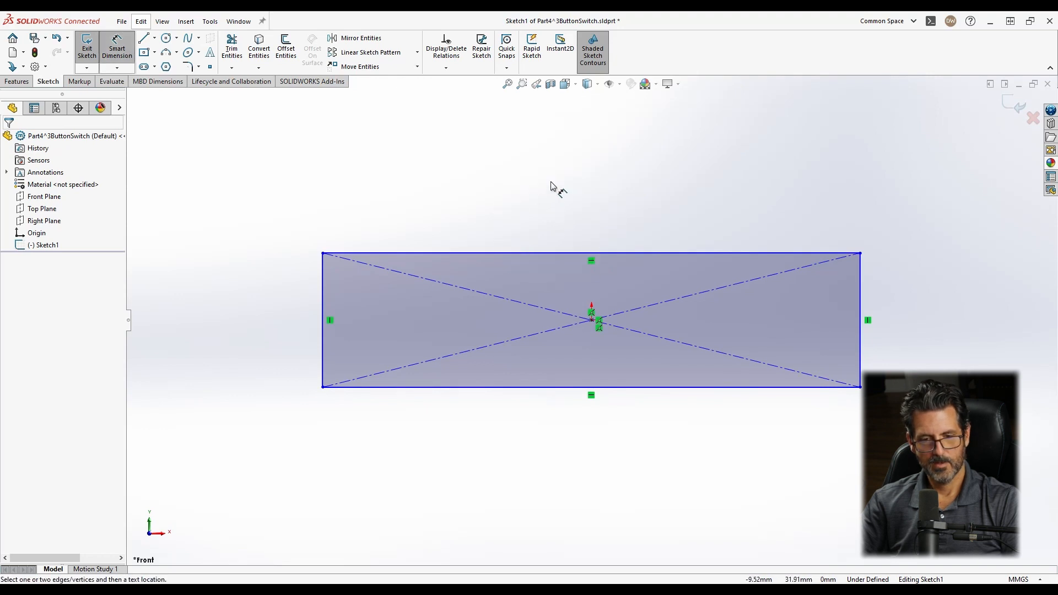
left_click(576, 254)
left_click(579, 229)
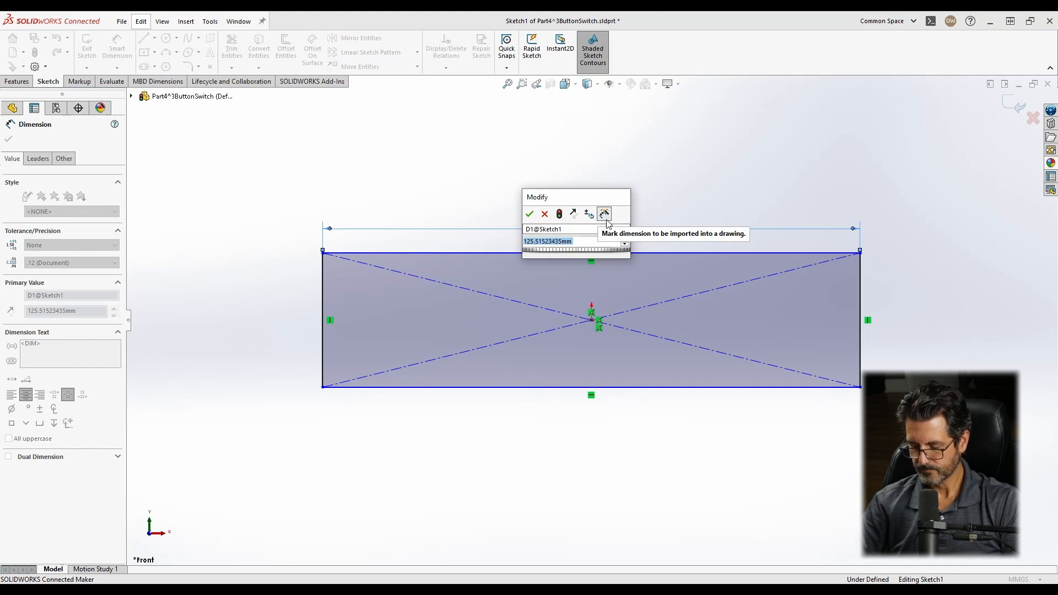
type("100")
key("Return")
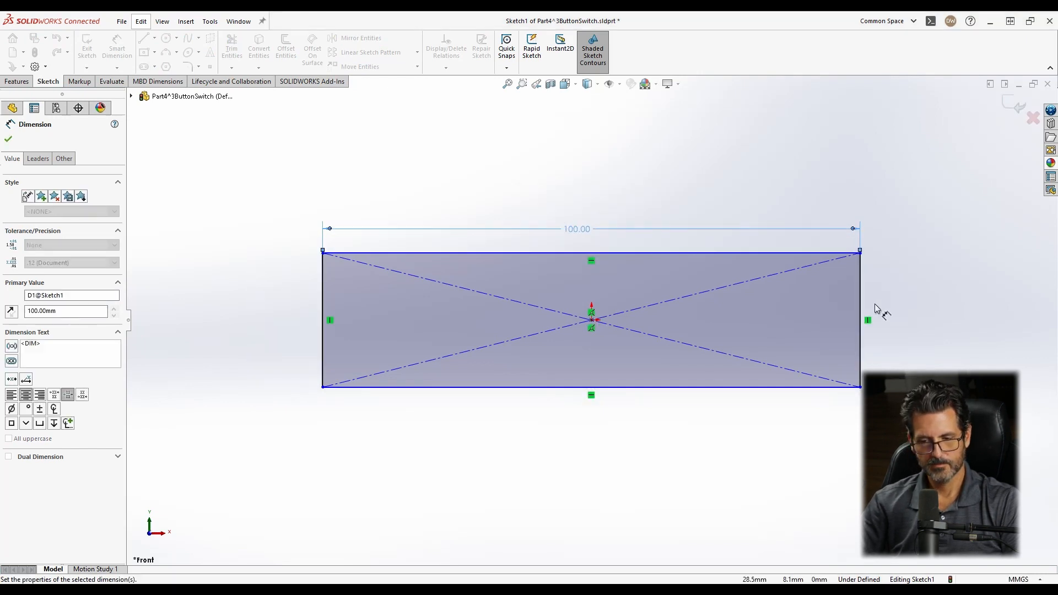
left_click(862, 299)
left_click(948, 312)
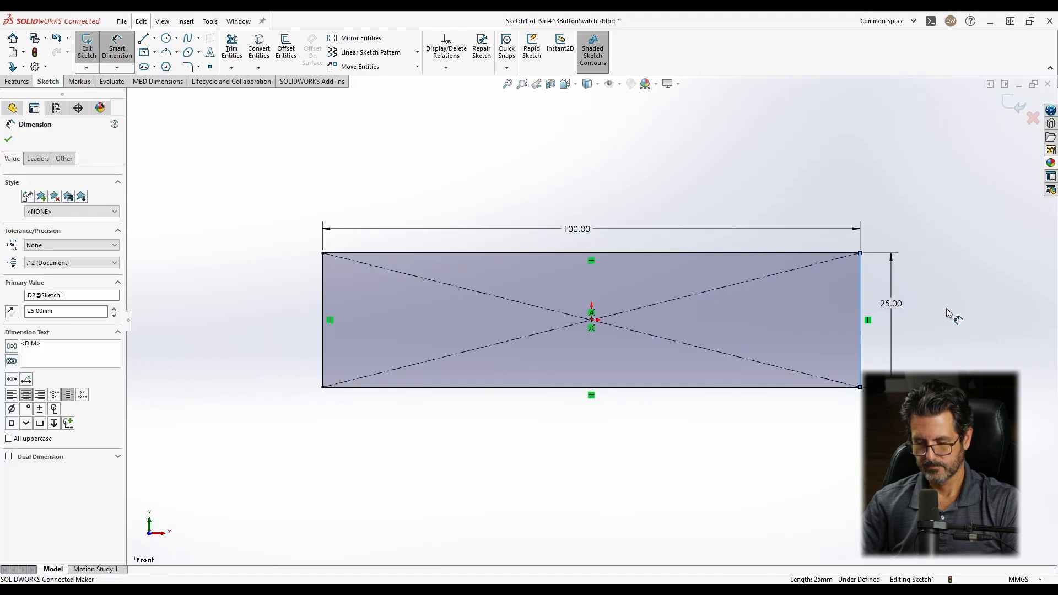
type("35")
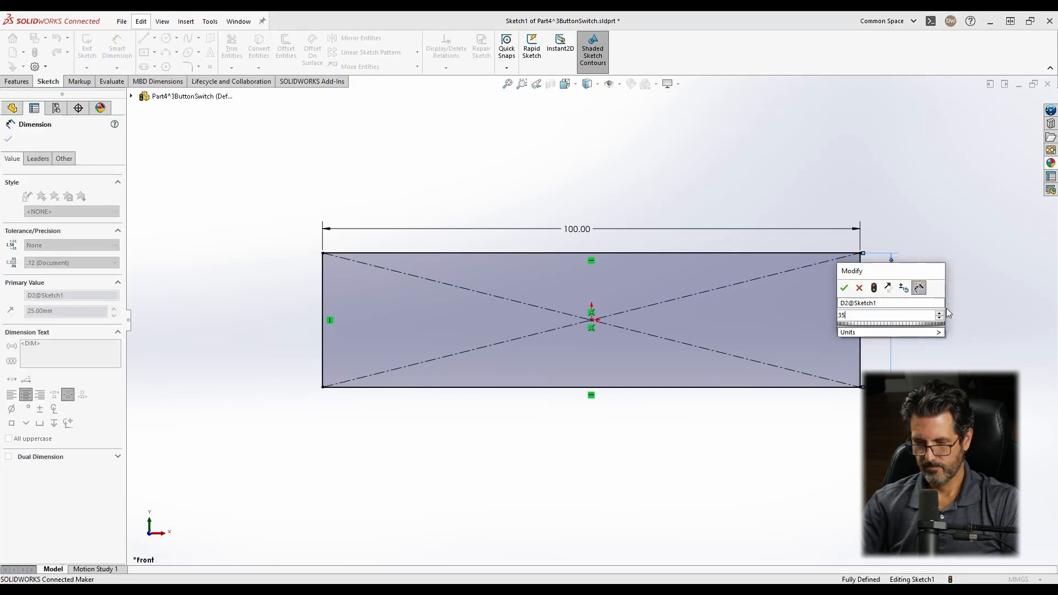
key("Return")
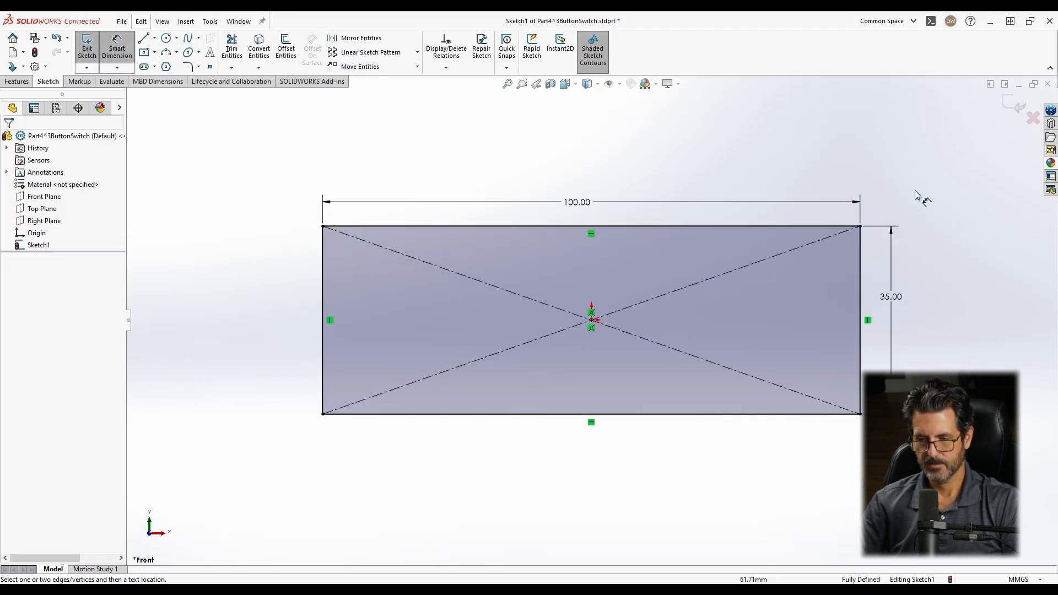
Extrude the rectangle 20 mm with the Mid Plane end condition and close the part to return to the assembly.
left_click(17, 84)
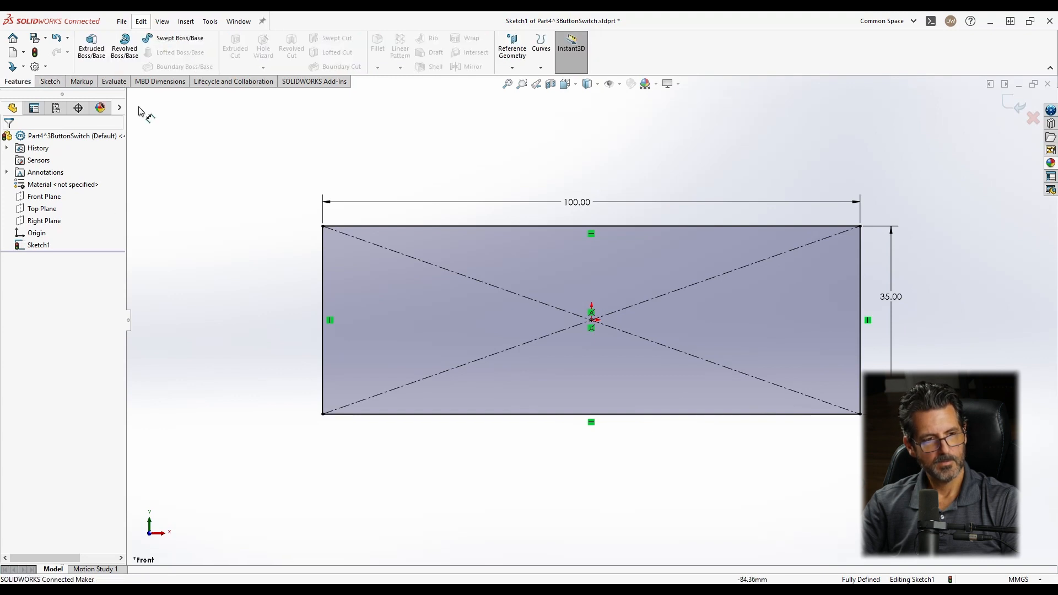
left_click(97, 52)
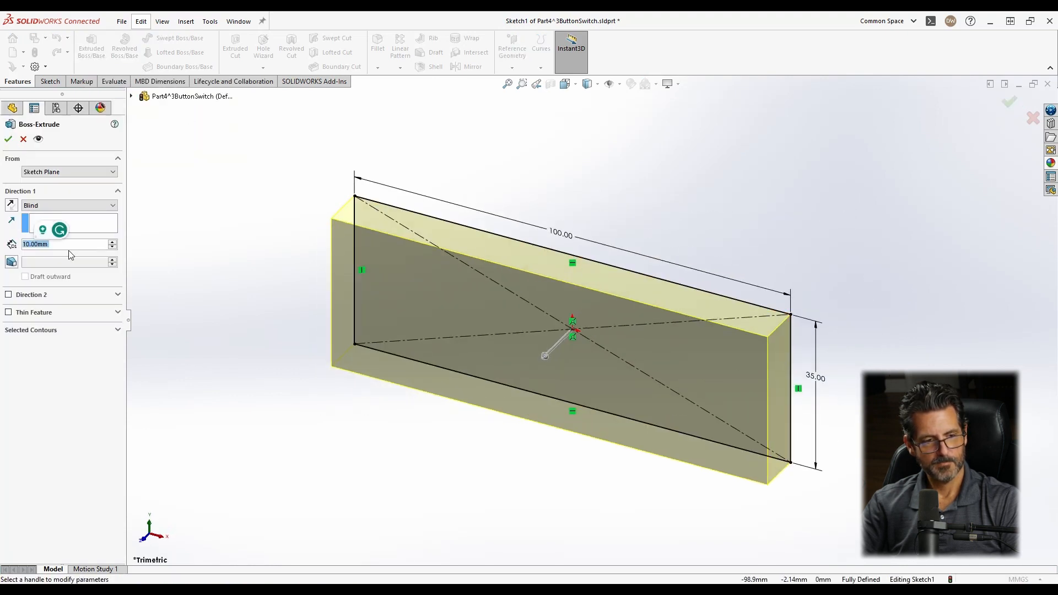
left_click(68, 205)
left_click(50, 249)
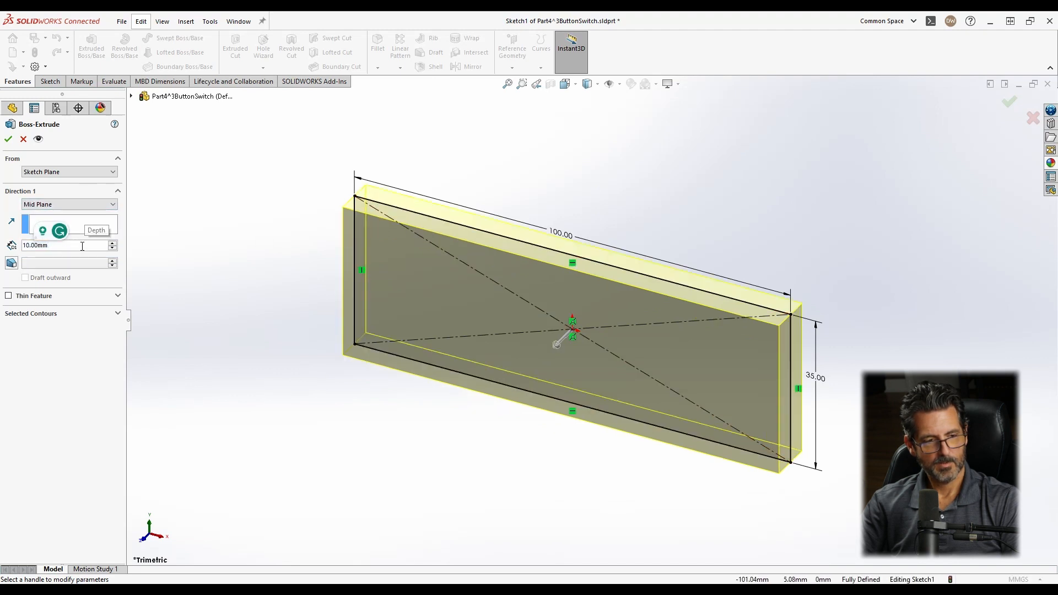
type("20")
key("Return")
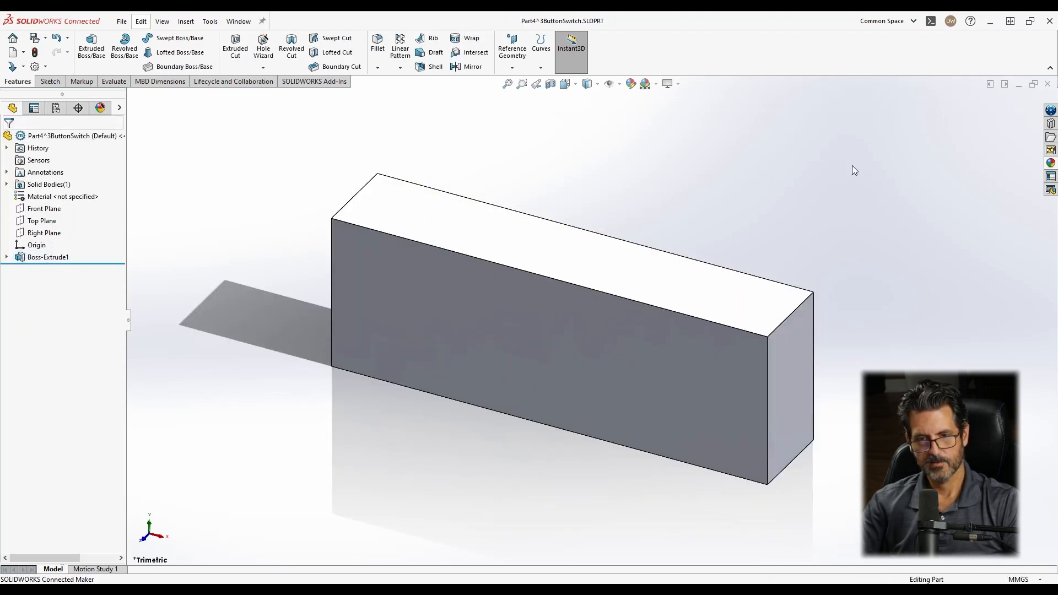
left_click(1049, 85)
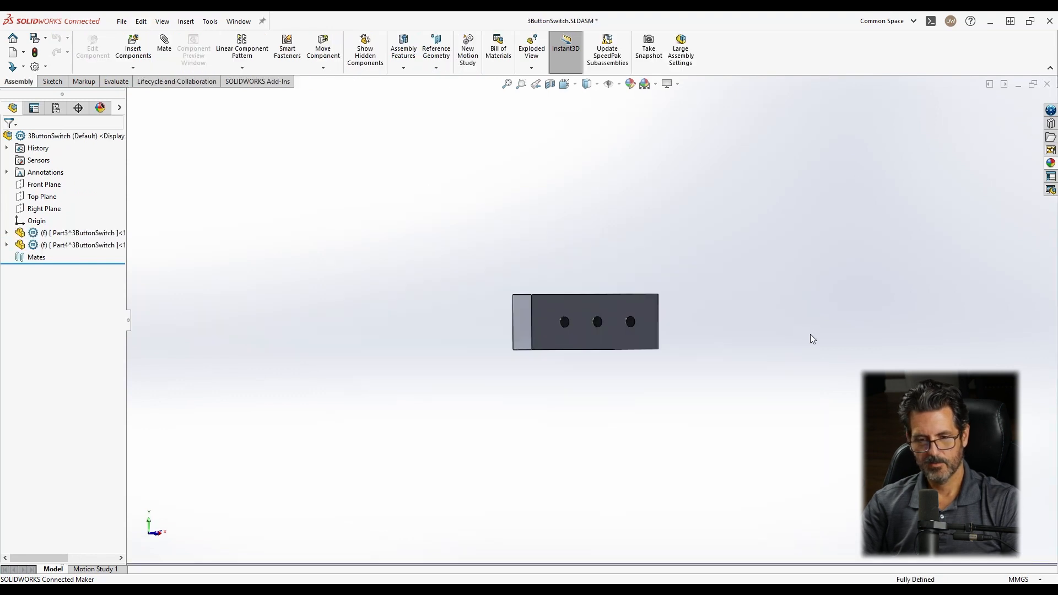
Make the new block transparent in the assembly to reveal the board and buttons inside it.
middle_click_drag(692, 306, 568, 320)
scroll(606, 329, "down", 2)
scroll(522, 324, "down", 3)
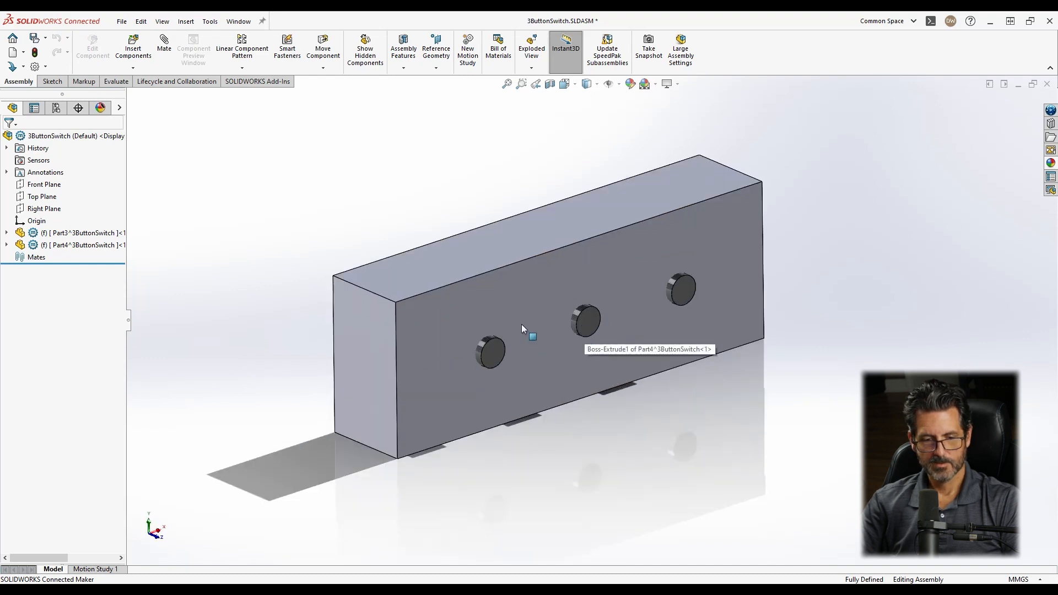
middle_click_drag(517, 320, 814, 283)
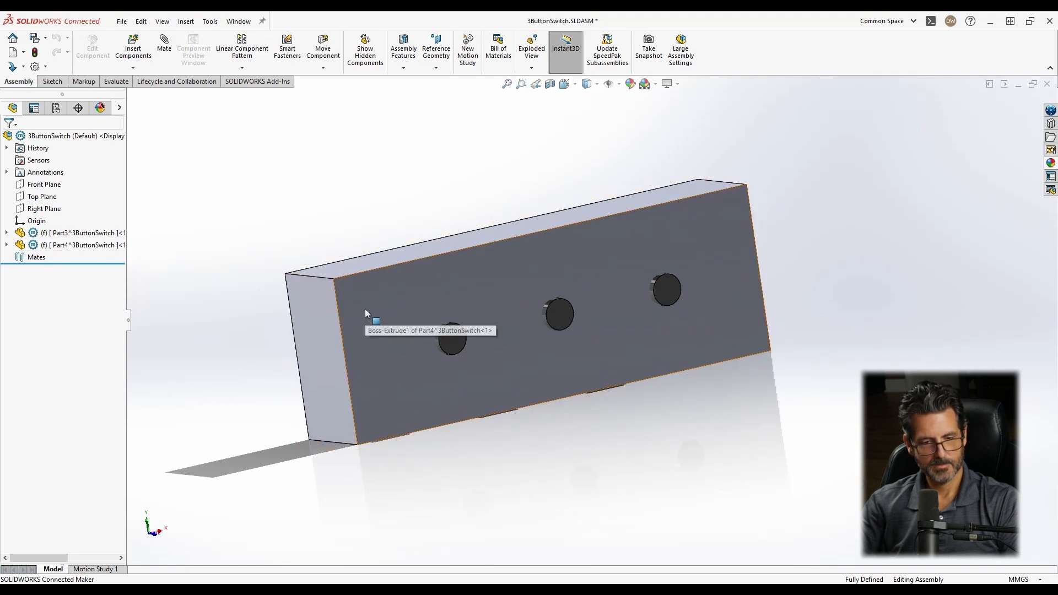
middle_click_drag(366, 302, 513, 323)
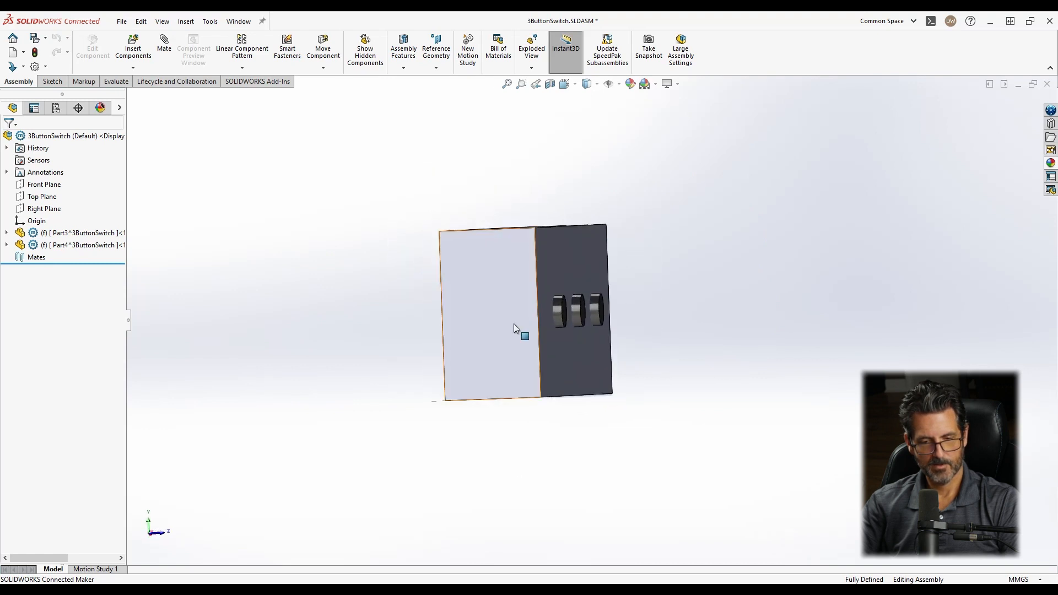
left_click(558, 315)
left_click(480, 362)
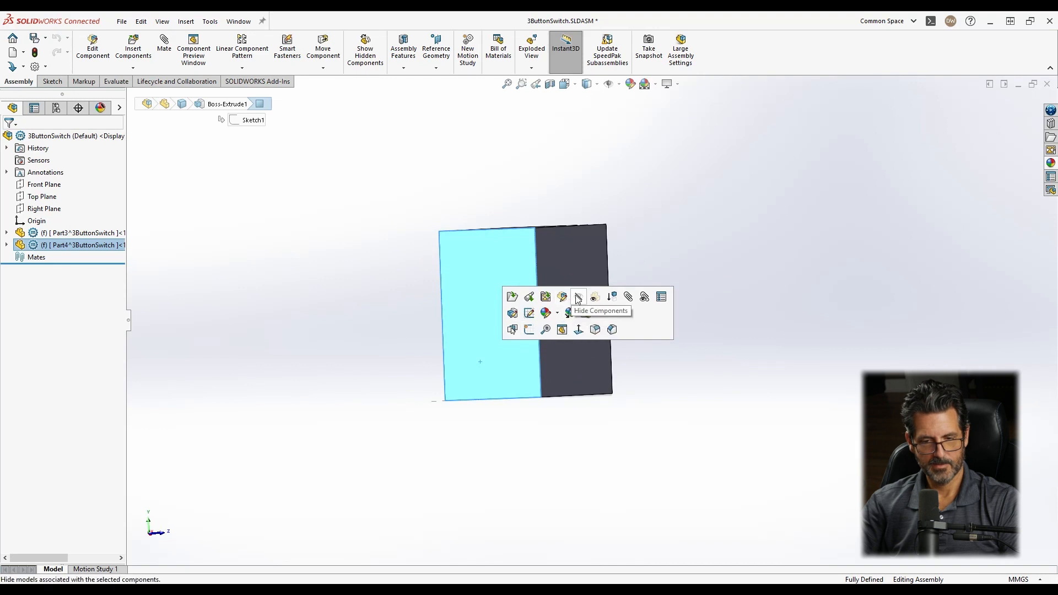
left_click(595, 296)
left_click(645, 340)
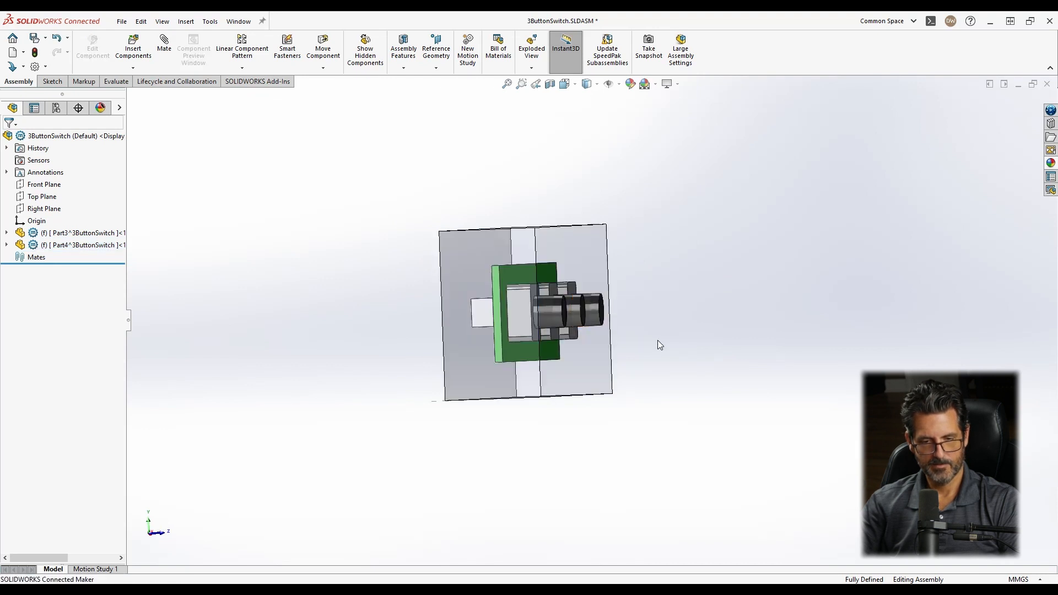
Float the transparent block and shift it slightly forward along its depth, towards the button tips.
middle_click_drag(657, 340, 668, 337)
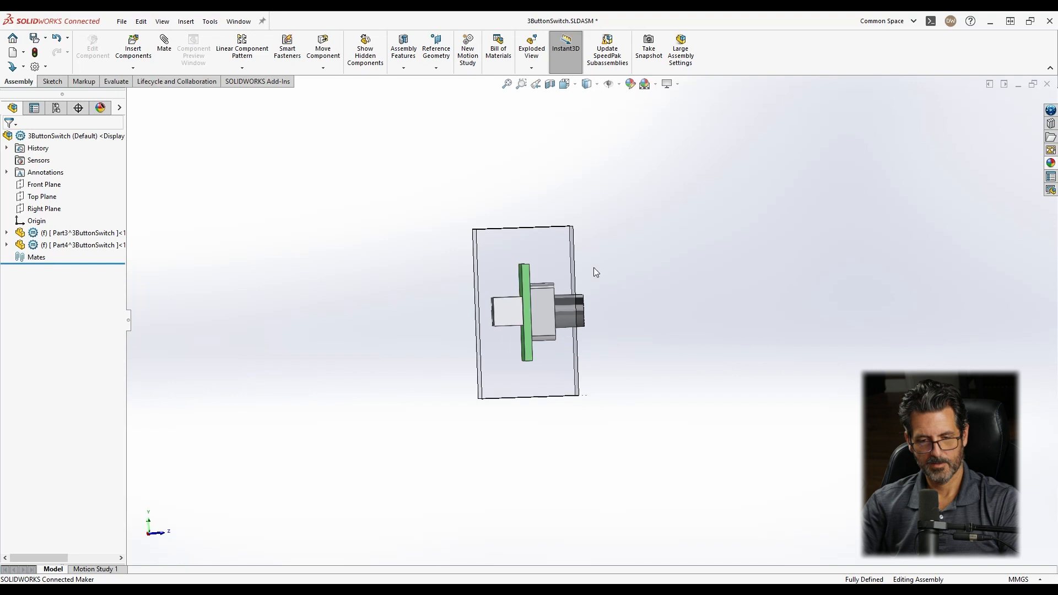
left_click(561, 252)
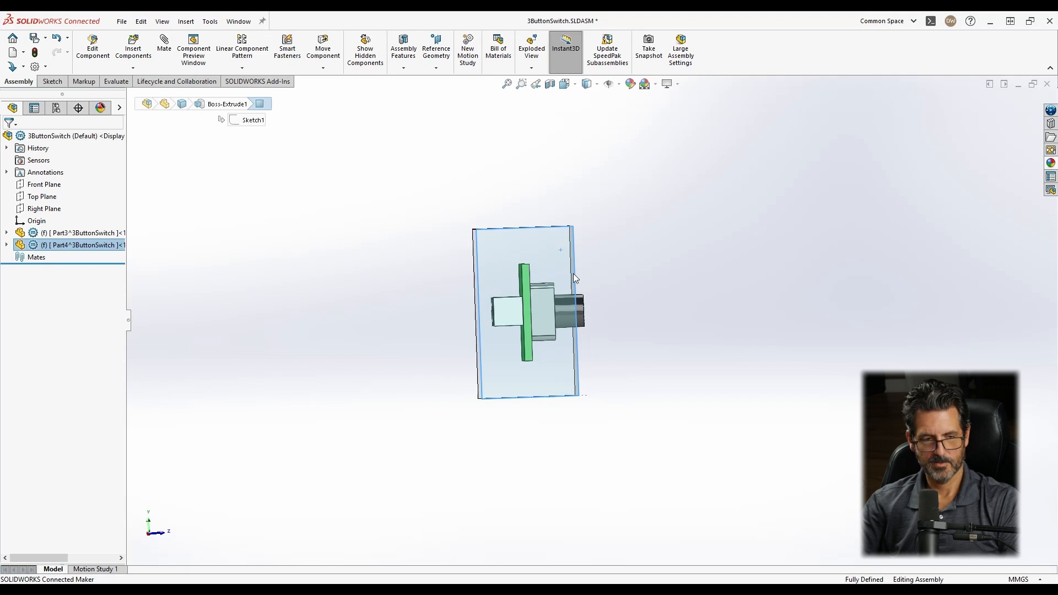
right_click(535, 247)
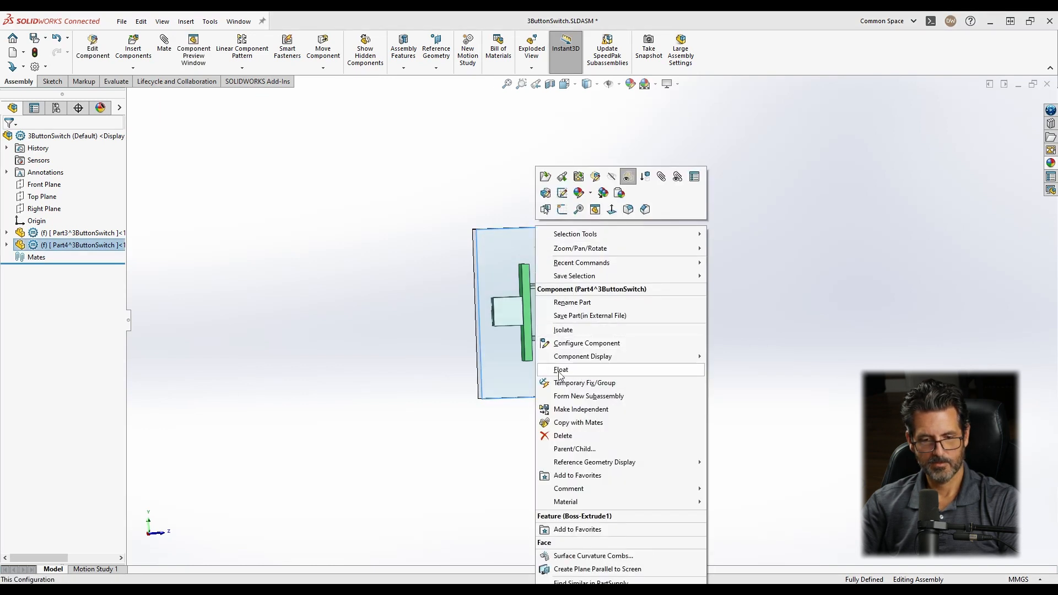
left_click(560, 370)
left_click_drag(549, 269, 571, 264)
middle_click_drag(689, 265, 570, 286)
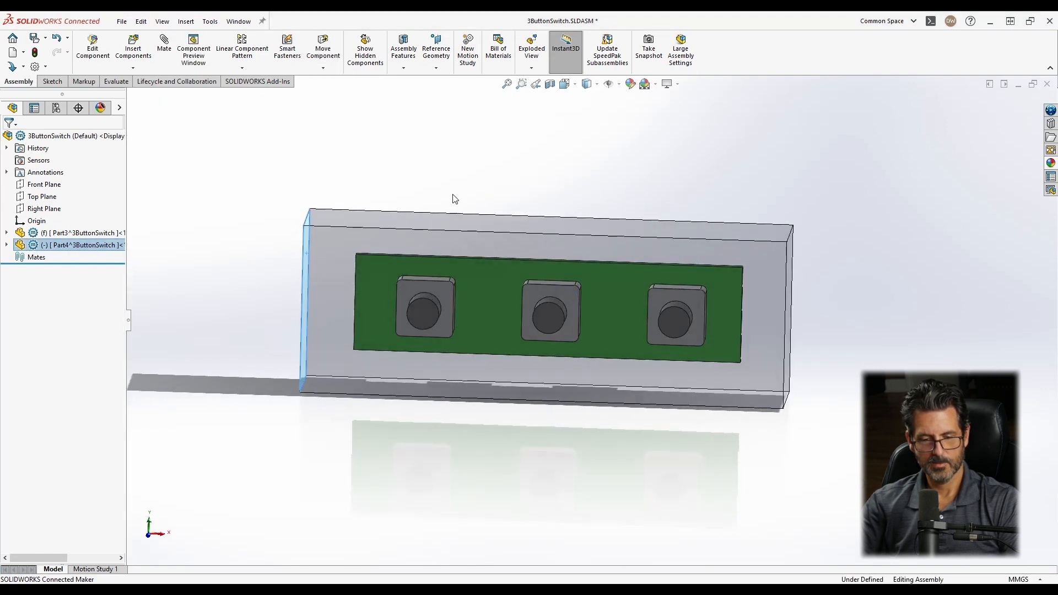
Make the block opaque again and mate its Top Plane to the assembly's Top Plane.
right_click(66, 245)
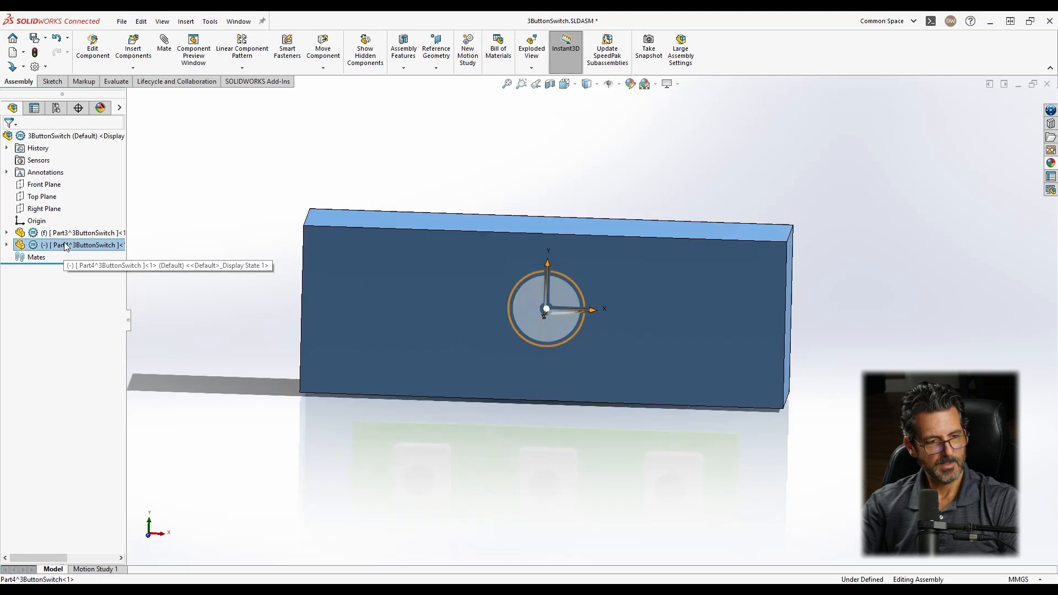
left_click(156, 194)
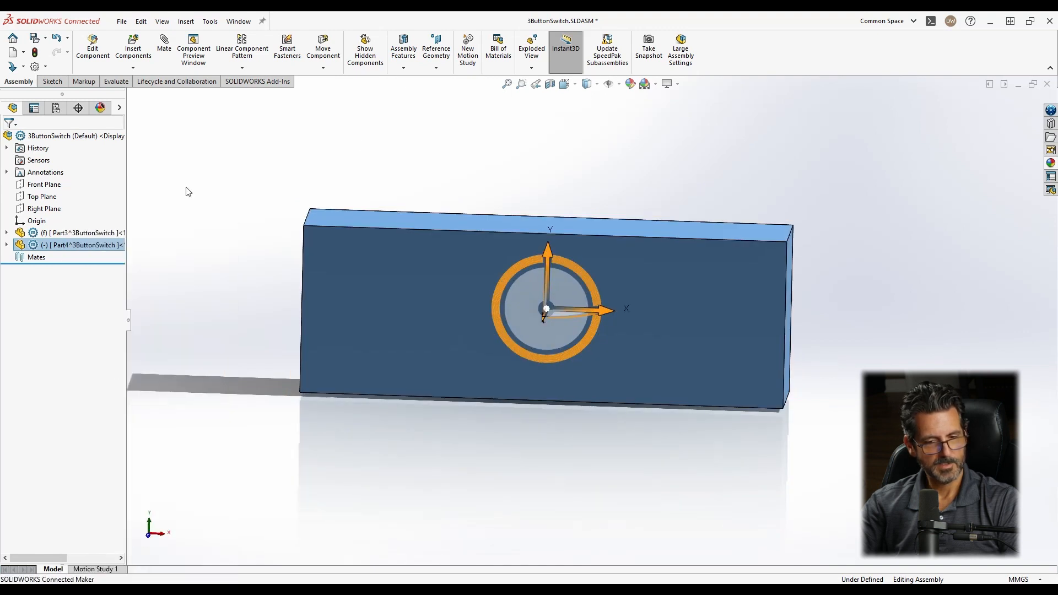
left_click(7, 245)
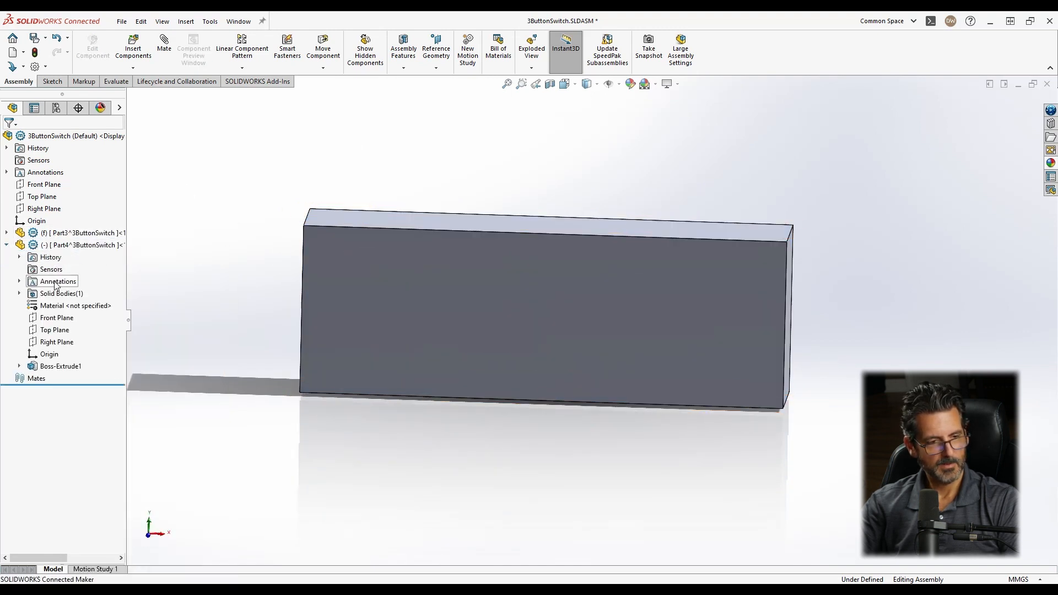
left_click(62, 330)
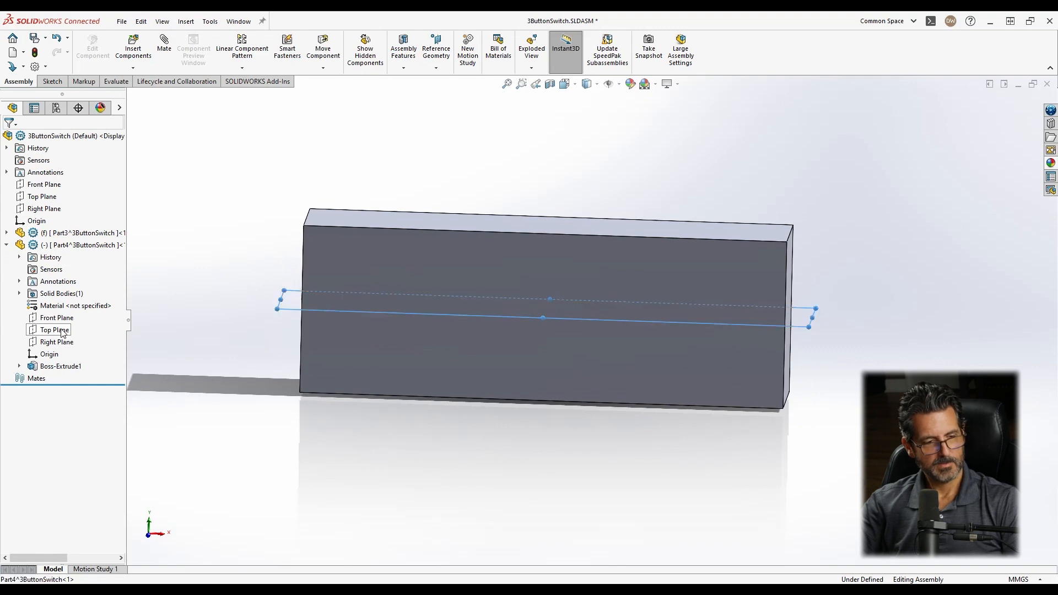
left_click(34, 198, "ctrl")
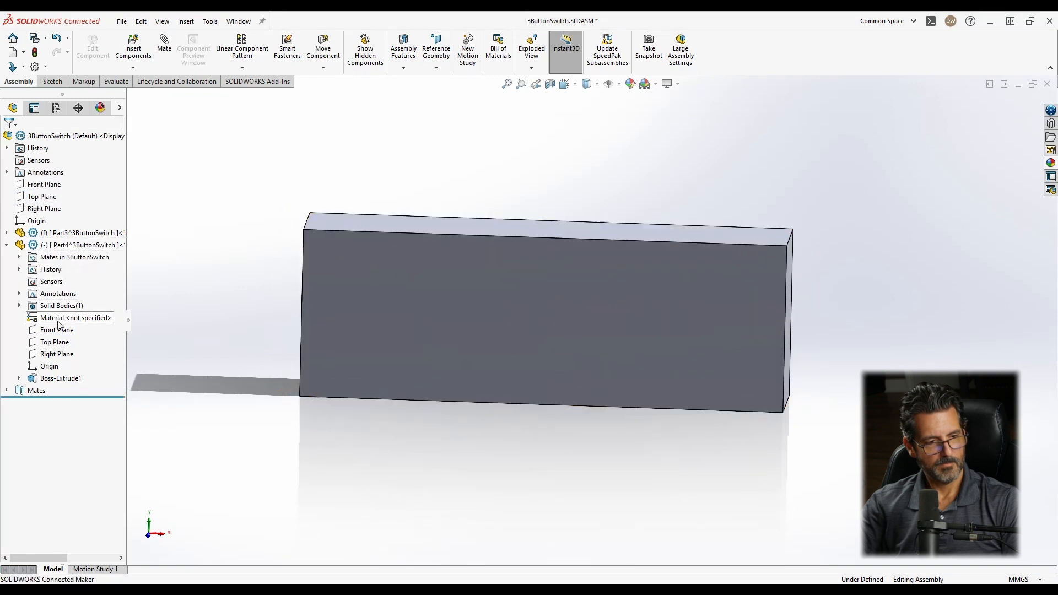
Mate the block's Right Plane coincident with the assembly's Right Plane.
left_click(51, 355)
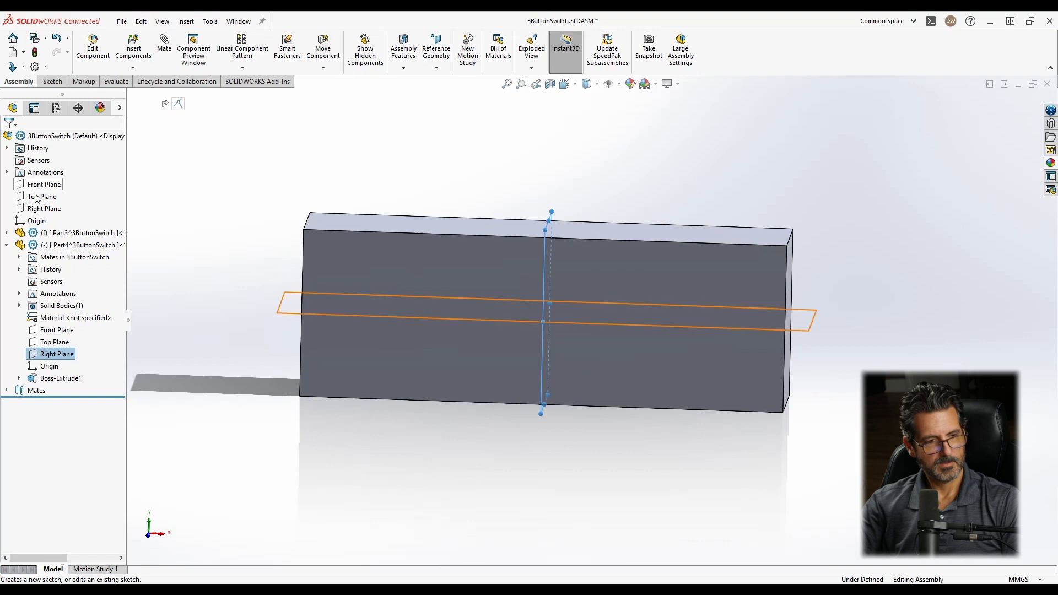
left_click(41, 215, "ctrl")
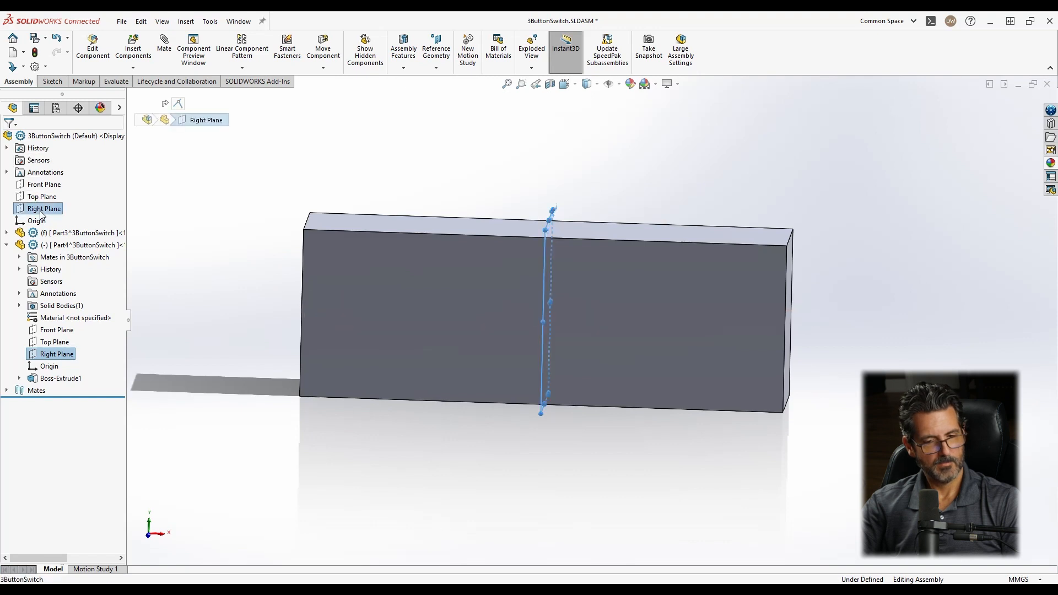
left_click(49, 218)
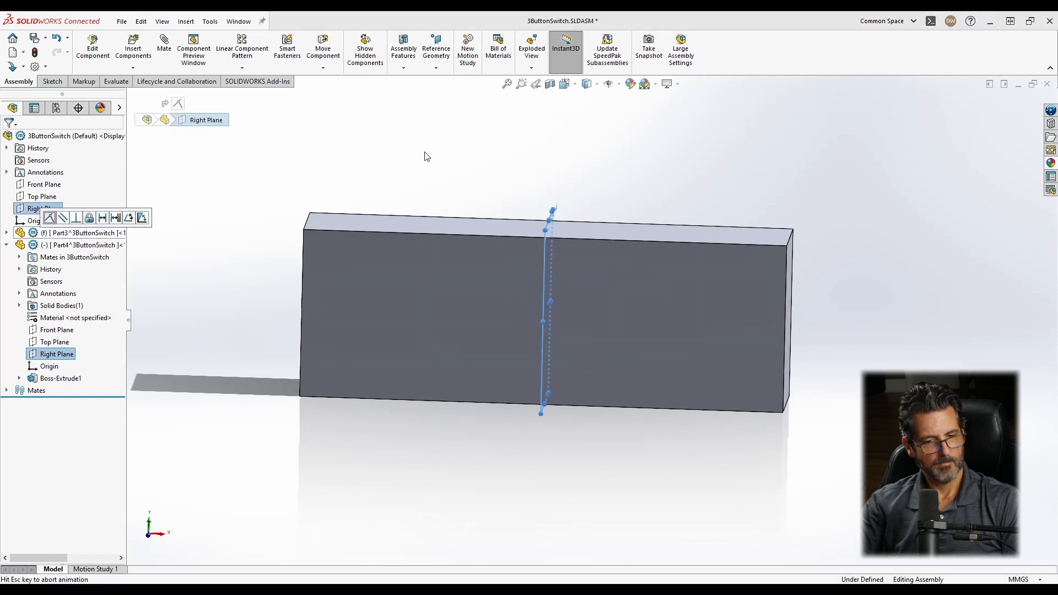
left_click(528, 135)
Slide the block back along its depth and add a 2 mm distance mate between its front face and a button's end face.
middle_click_drag(553, 296, 613, 304)
left_click_drag(601, 310, 533, 319)
middle_click_drag(596, 326, 521, 325)
scroll(543, 339, "down", 6)
scroll(524, 326, "up", 4)
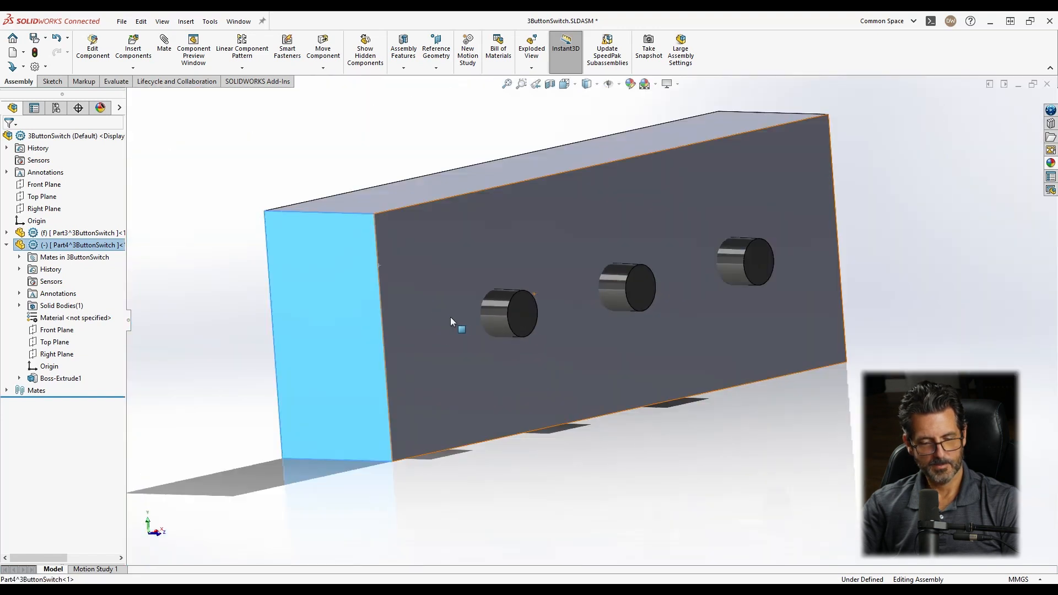
left_click(450, 316)
left_click(525, 322, "ctrl")
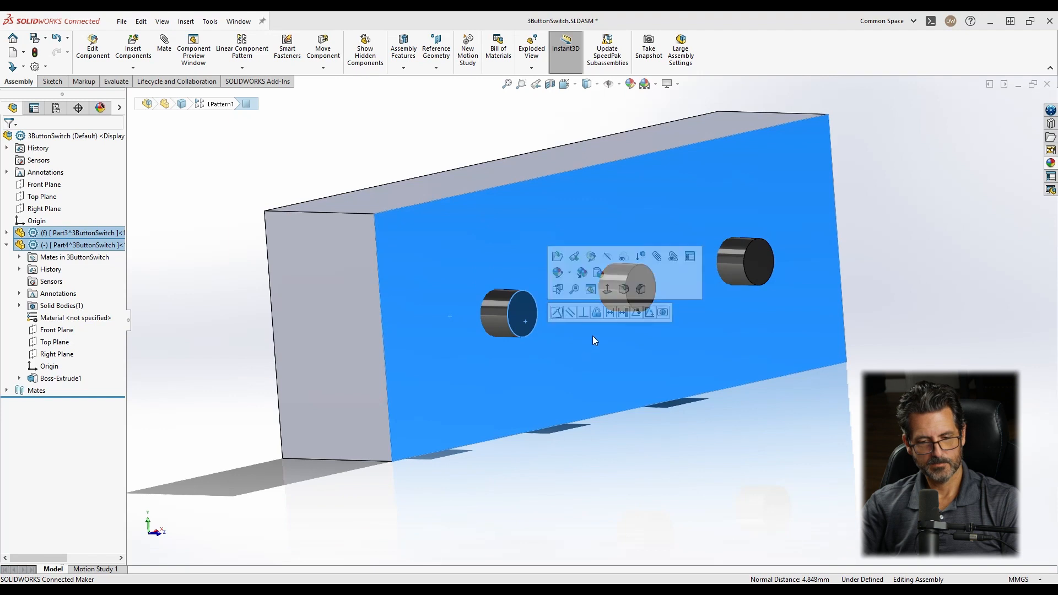
left_click(610, 312)
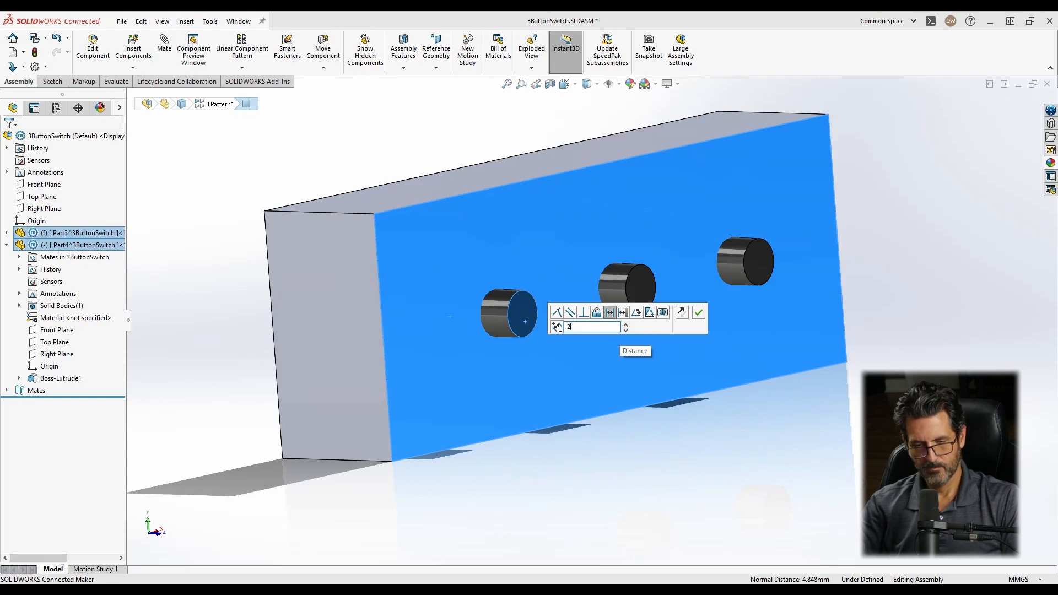
key("Return")
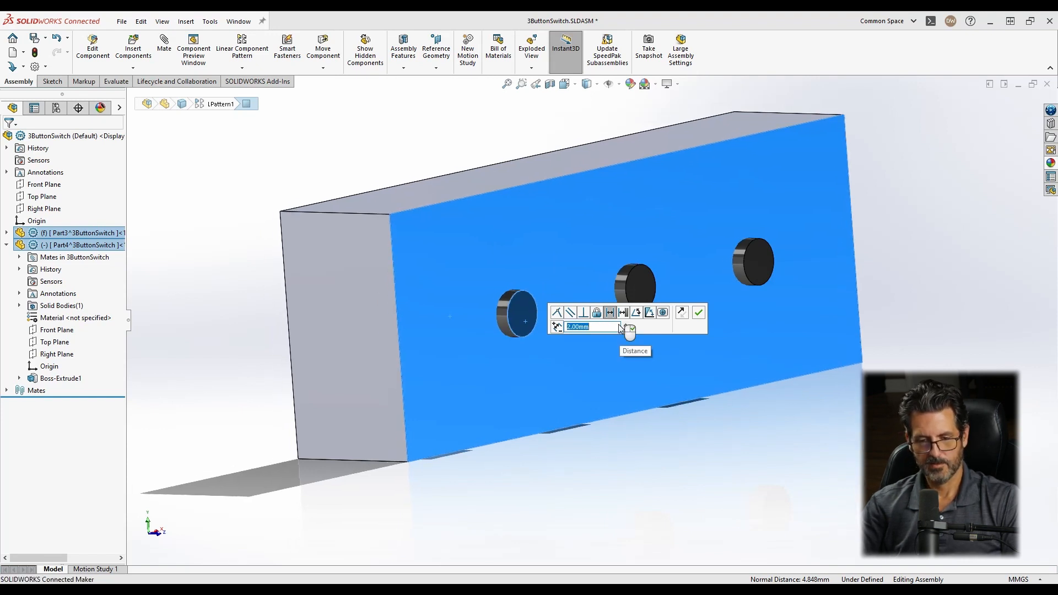
key("Return")
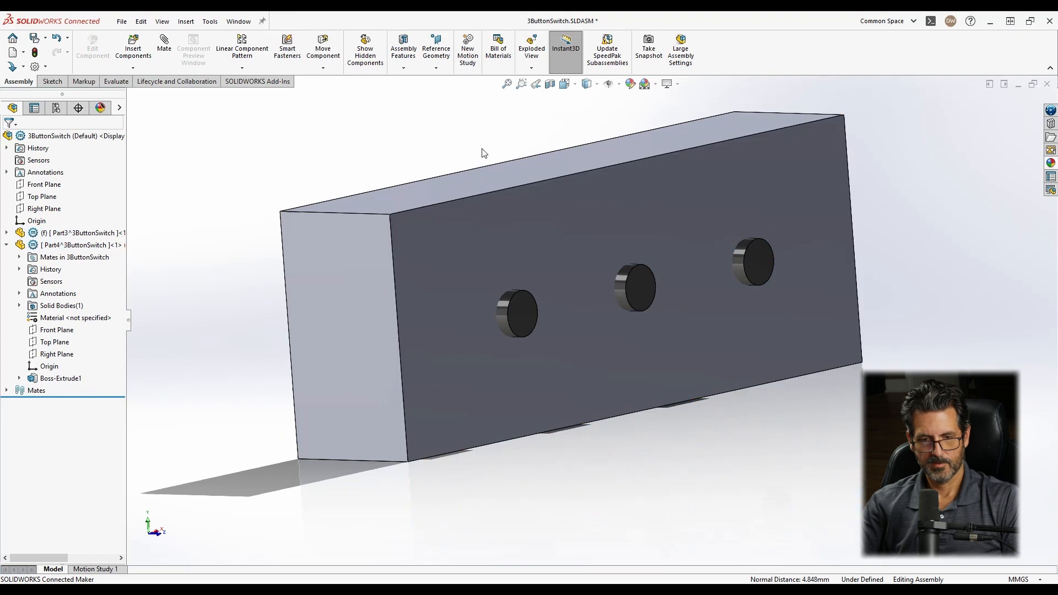
Start an assembly sketch on the block's back face and make the block transparent to reveal the board.
middle_click_drag(483, 144, 630, 316)
left_click(566, 235)
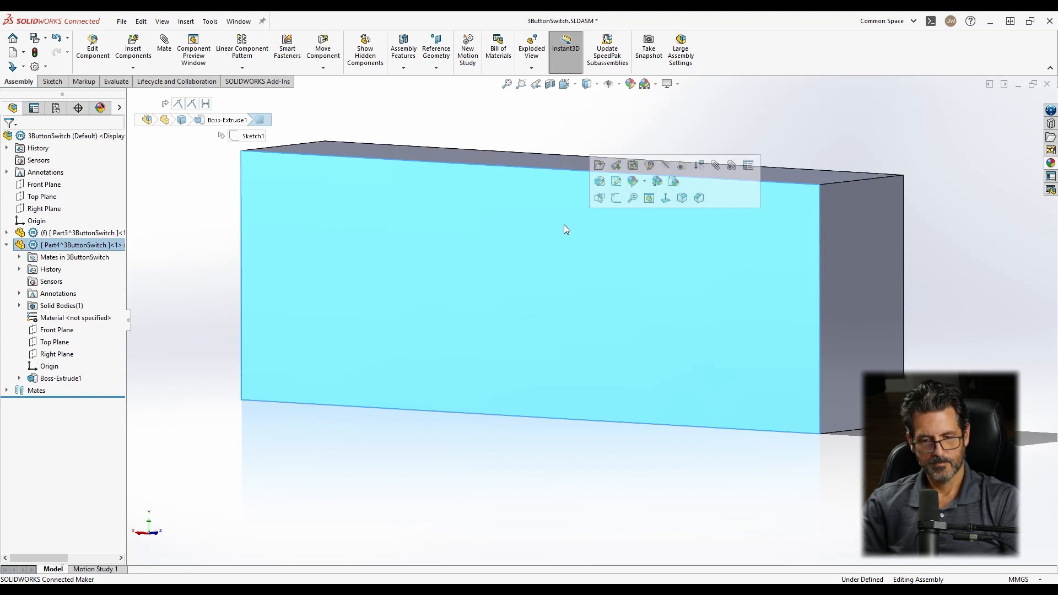
left_click(483, 276)
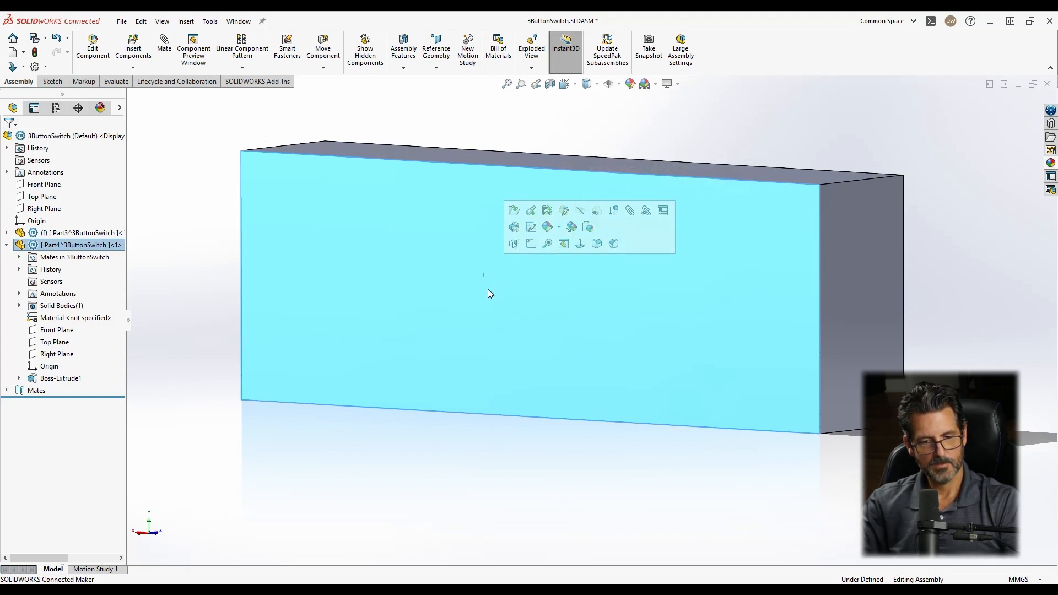
left_click(530, 245)
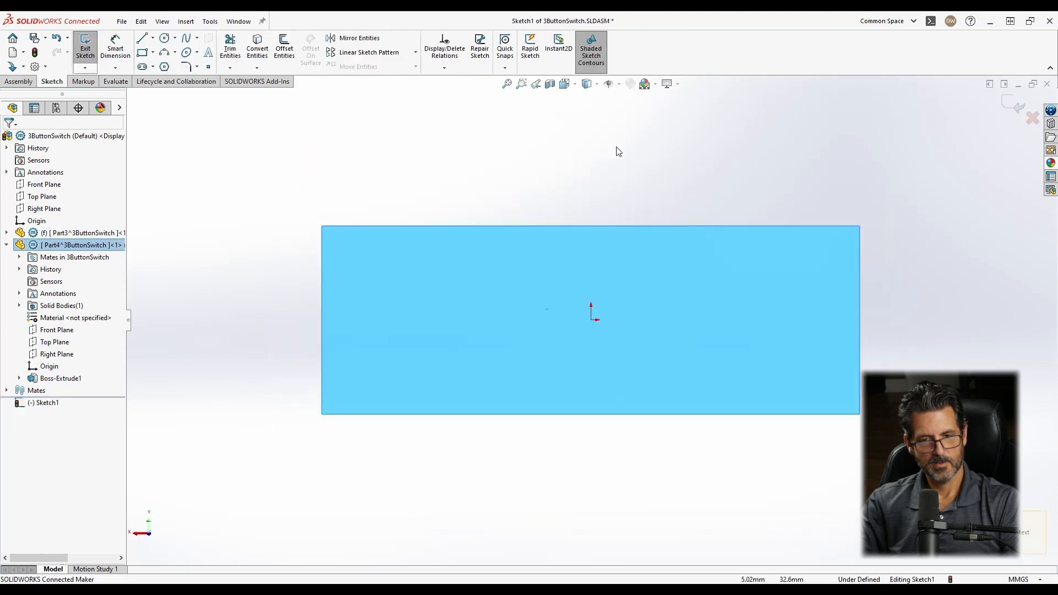
right_click(59, 244)
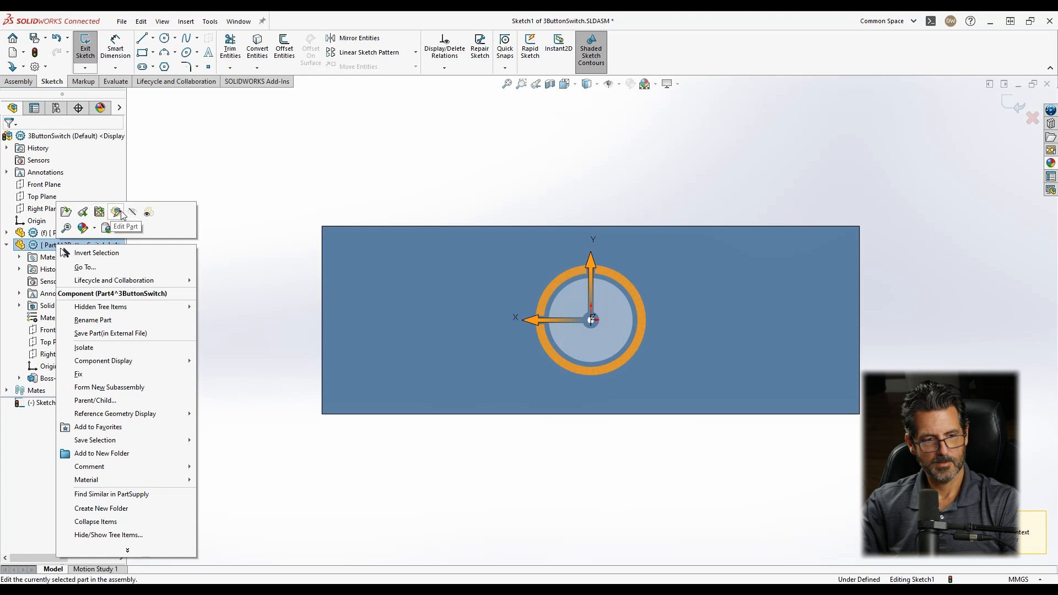
left_click(149, 213)
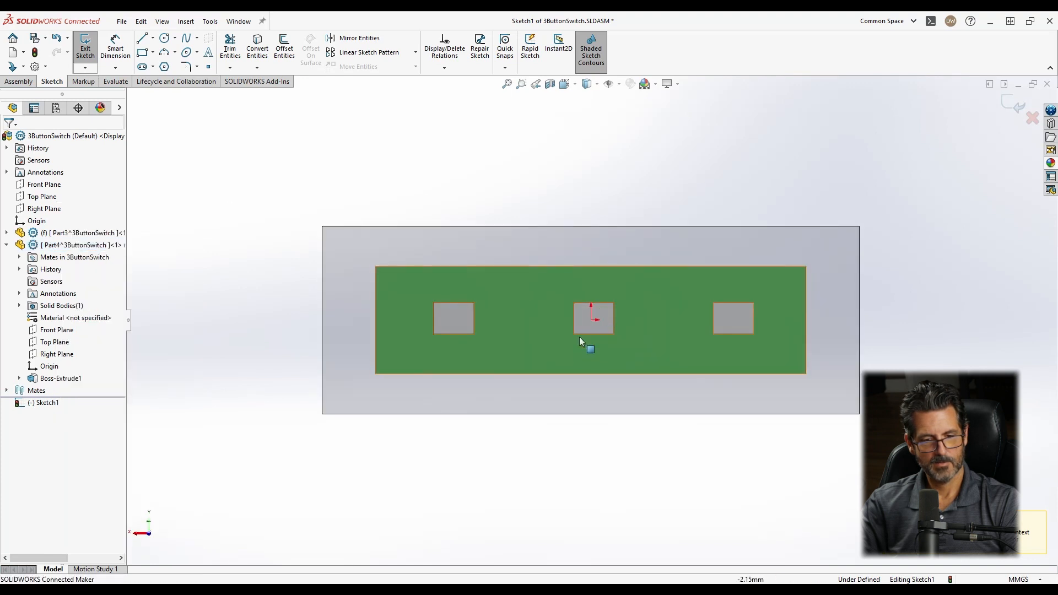
Offset the green board's outline outward by 0.5 mm in the sketch on the block's back face.
left_click(521, 289)
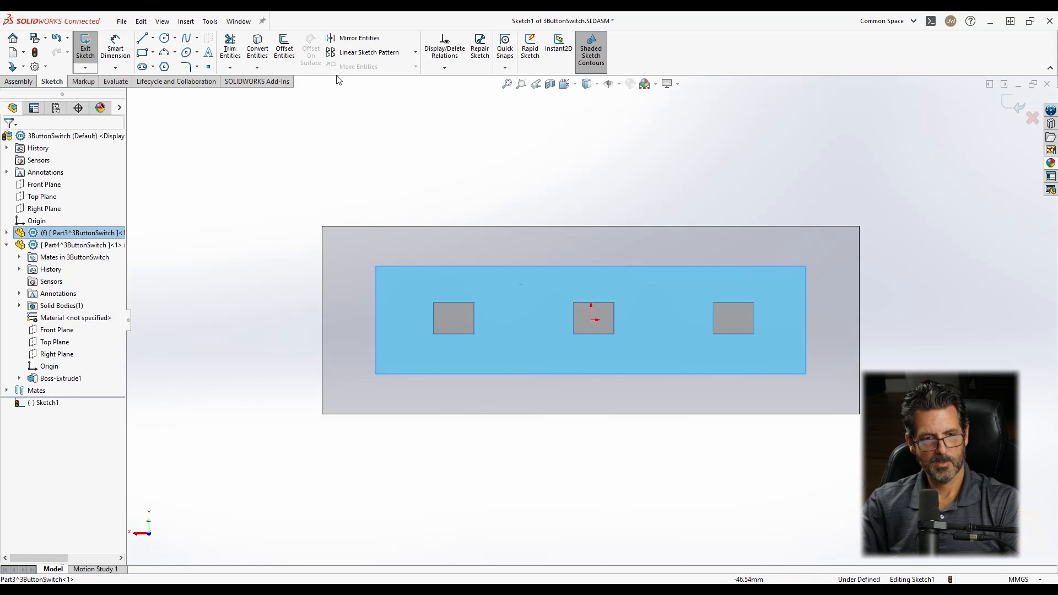
left_click(285, 53)
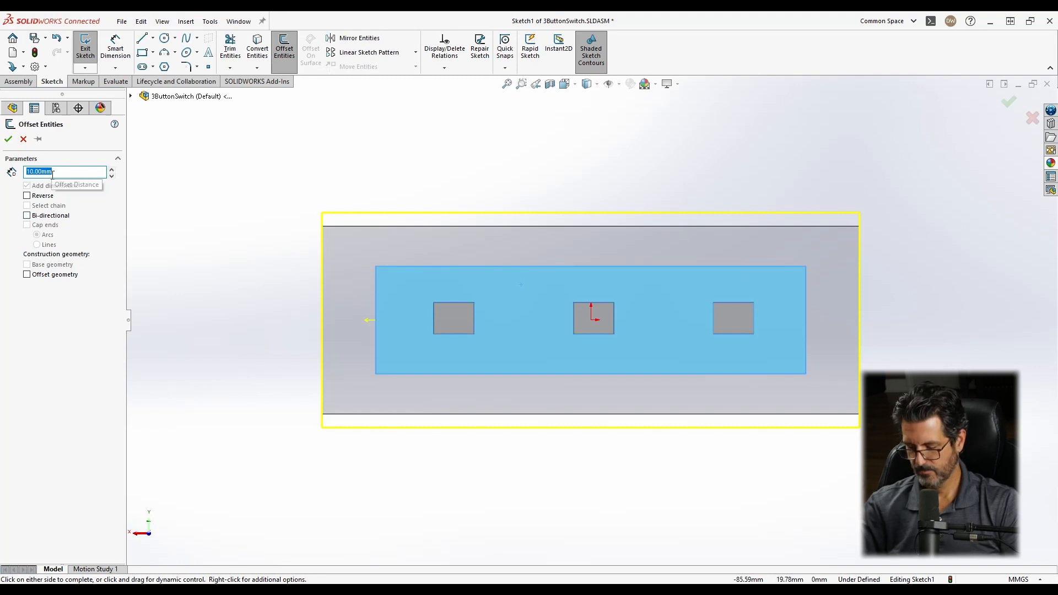
type(".5")
key("Return")
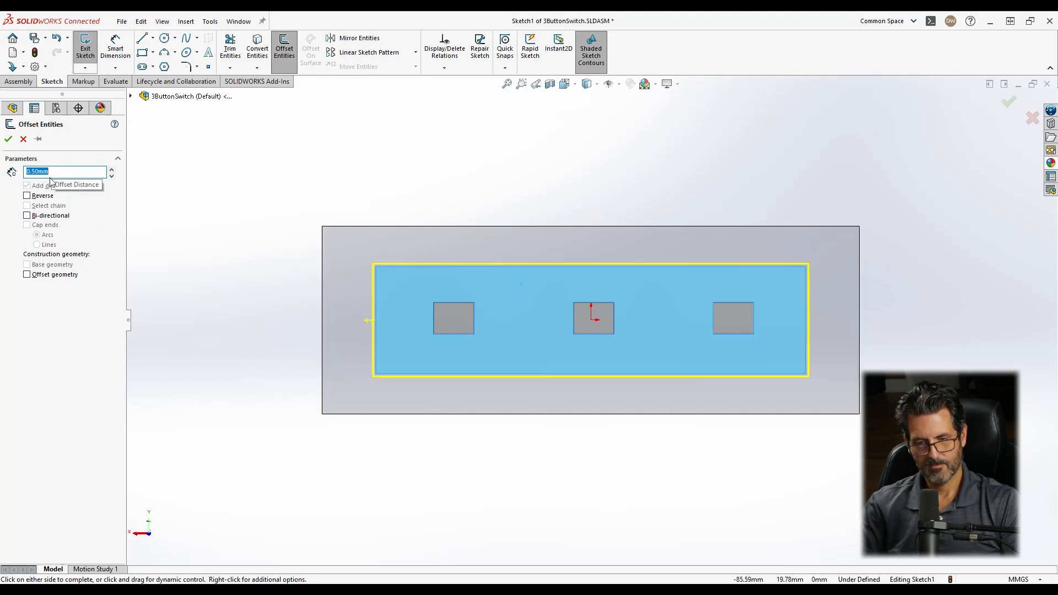
scroll(386, 270, "down", 4)
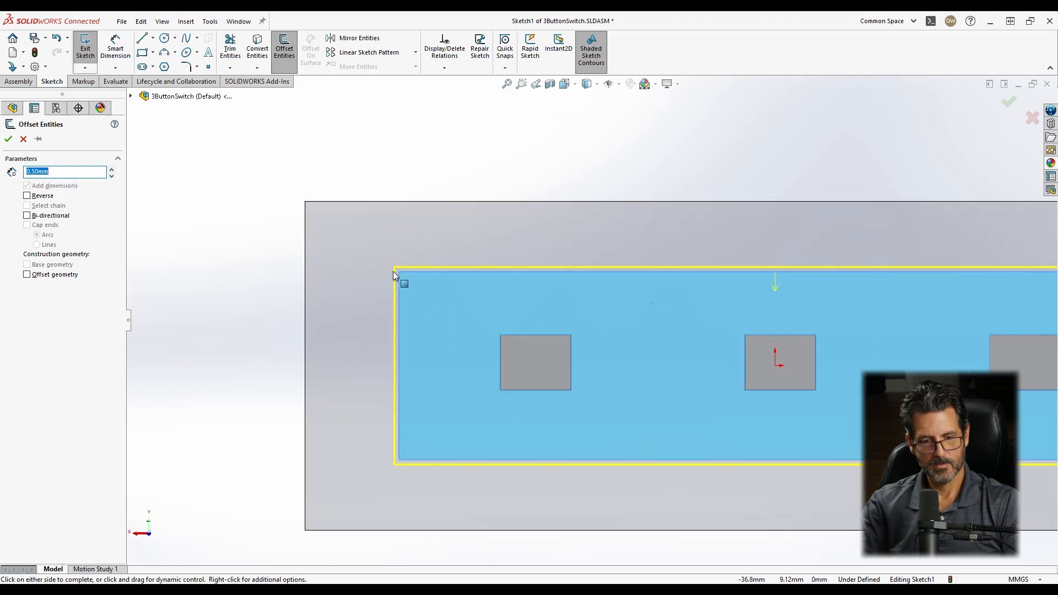
scroll(799, 325, "up", 3)
scroll(825, 329, "down", 2)
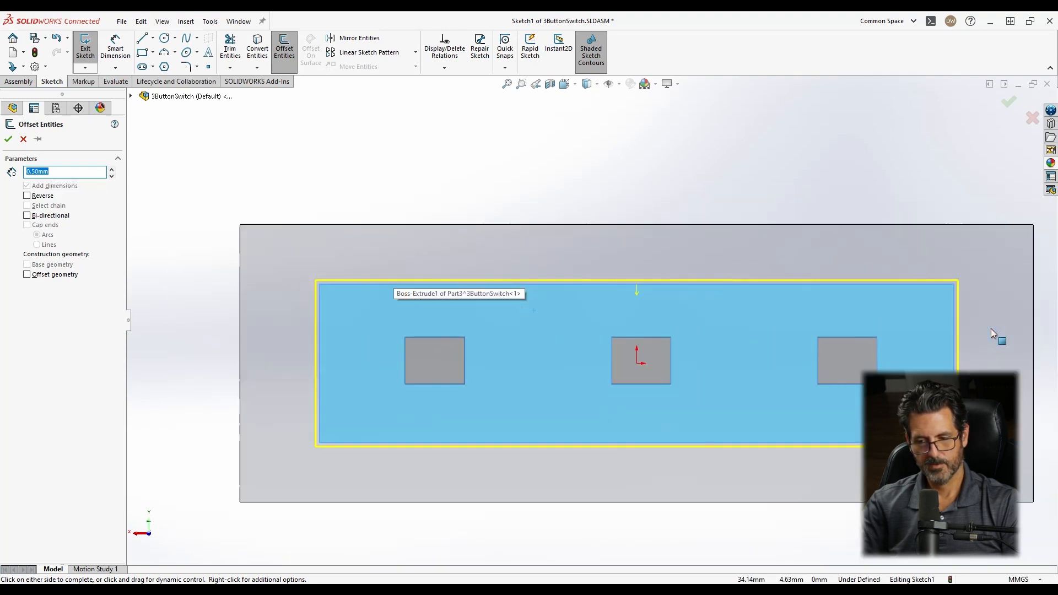
scroll(991, 328, "up", 3)
scroll(904, 337, "down", 3)
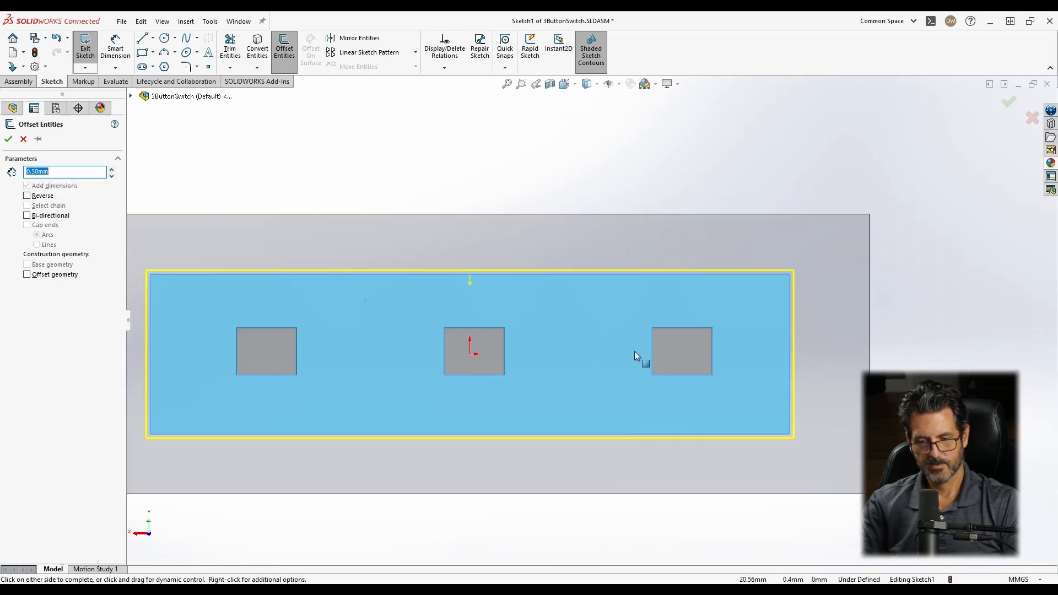
scroll(529, 314, "up", 2)
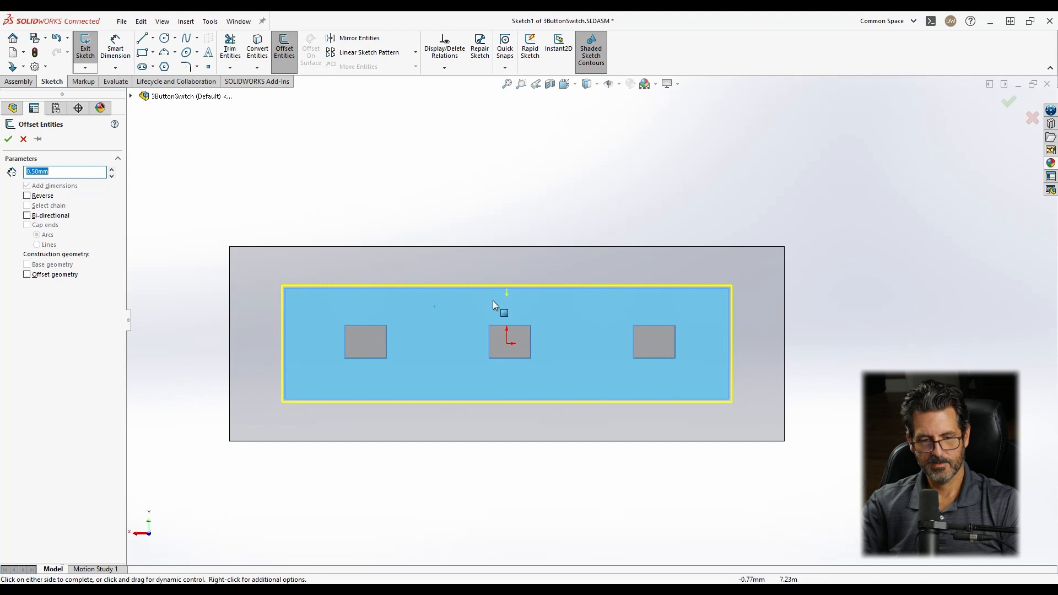
left_click(1006, 102)
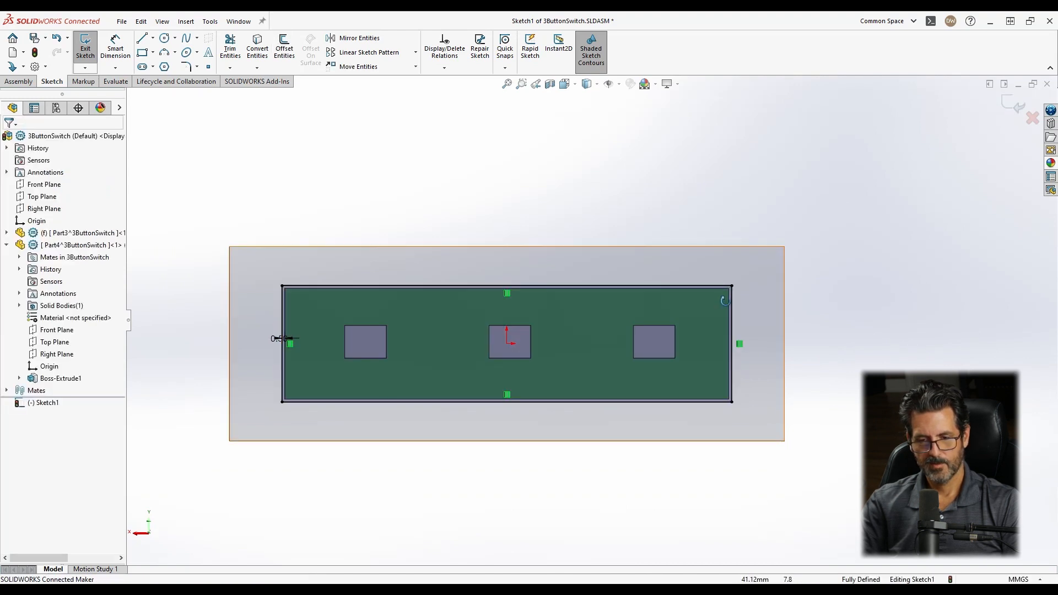
Exit the offset outline sketch and delete it from the assembly.
mouse_move(782, 292)
middle_mouse_down()
mouse_move(664, 319)
mouse_move(614, 370)
middle_mouse_up()
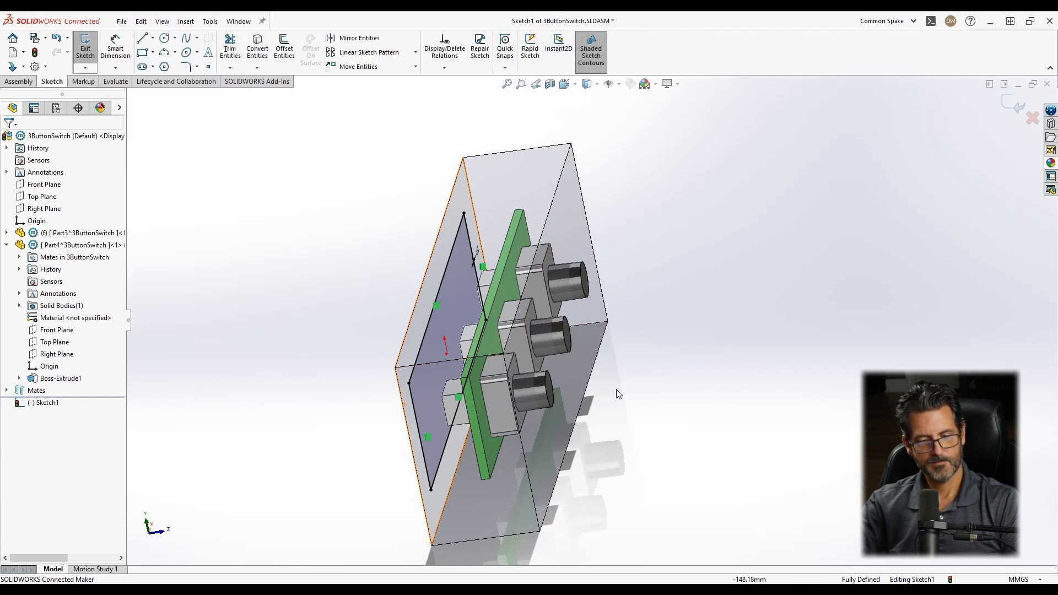
middle_click_drag(616, 389, 542, 425)
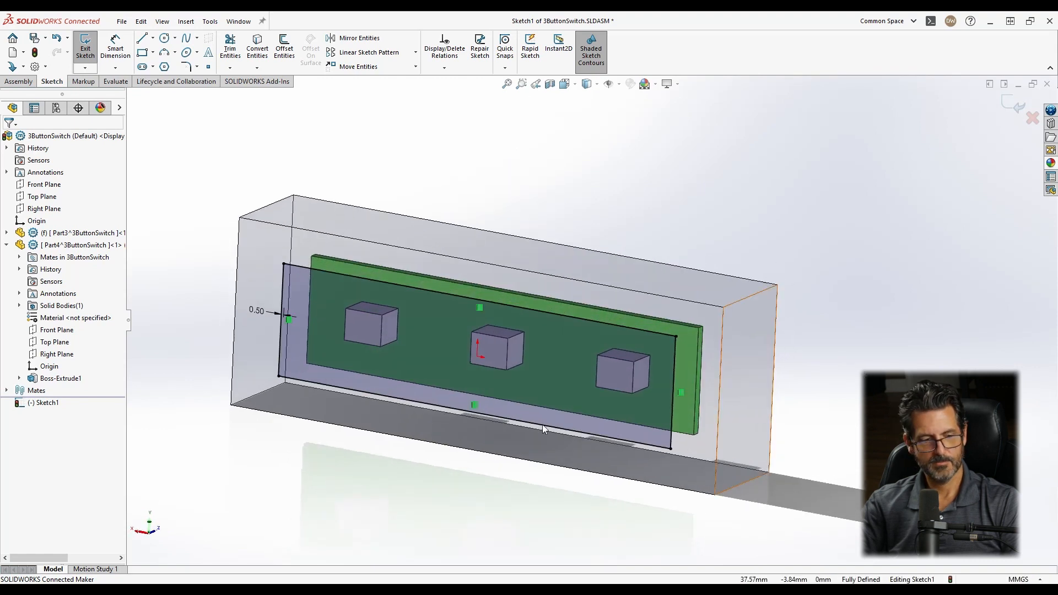
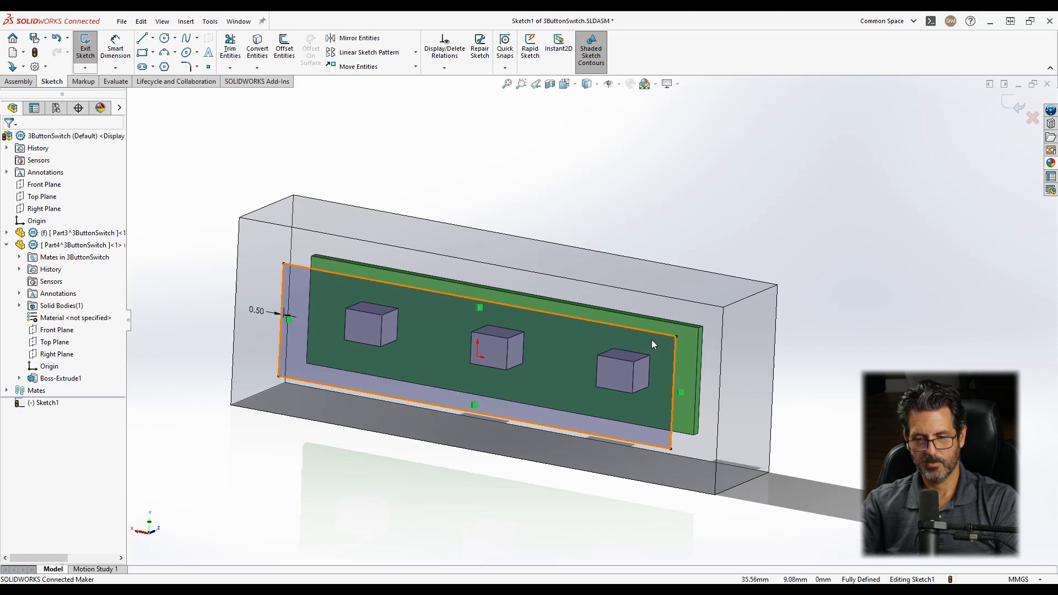
left_click(736, 322)
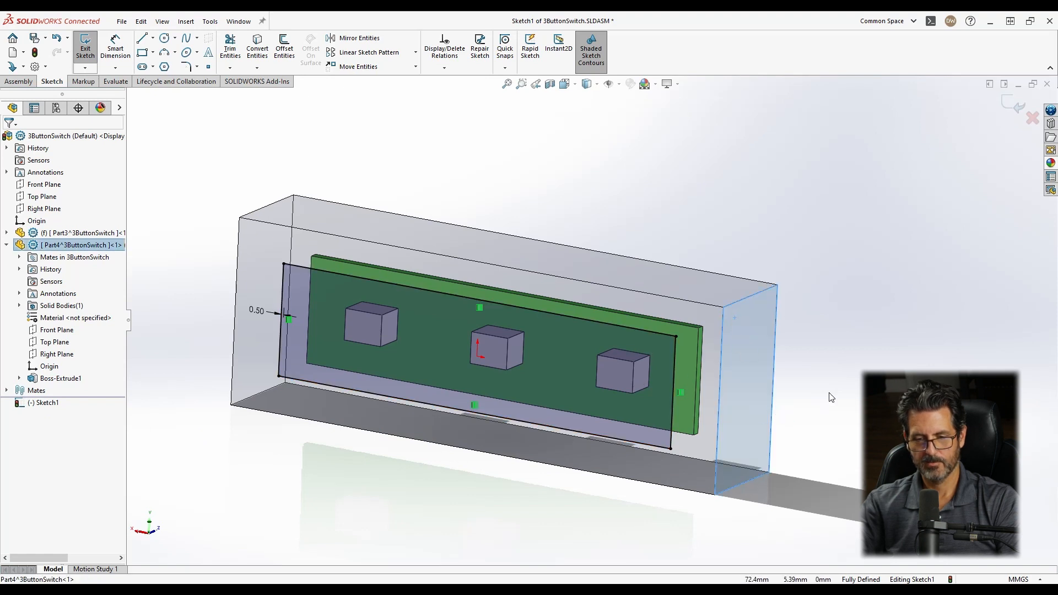
left_click(1014, 104)
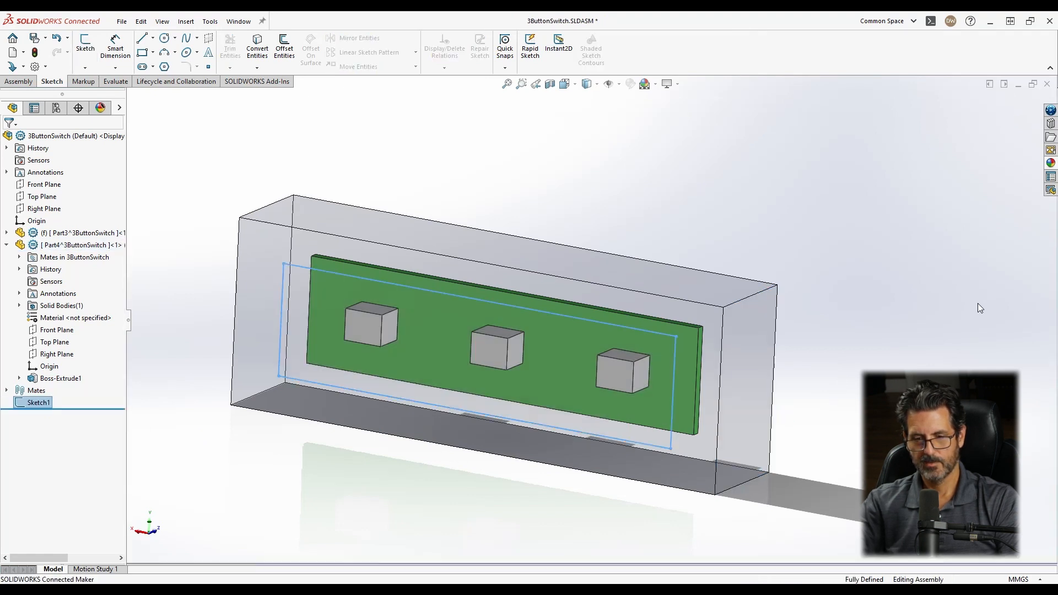
left_click(34, 404)
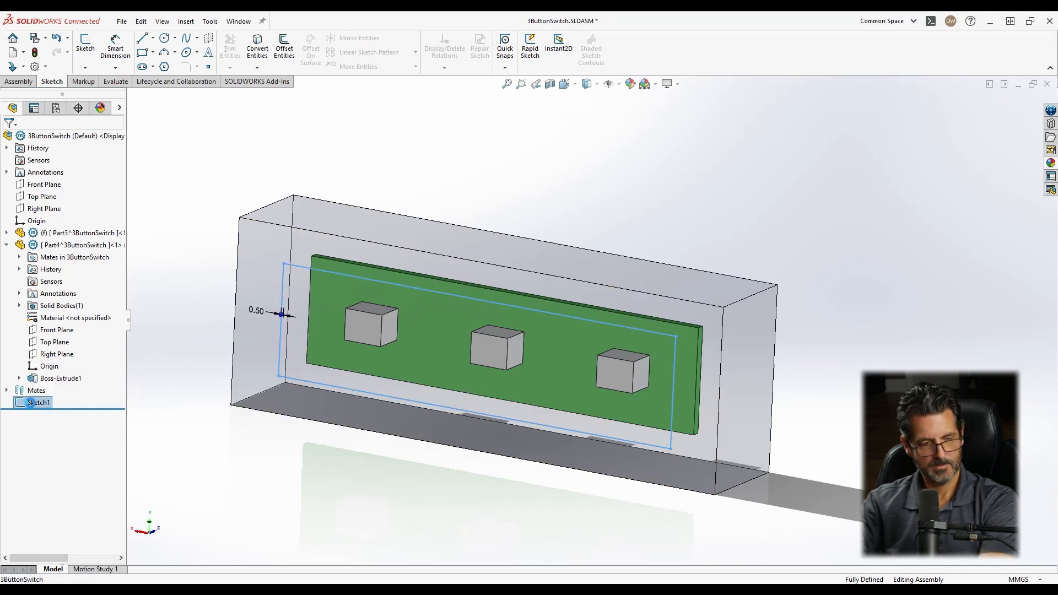
key("Delete")
left_click(597, 249)
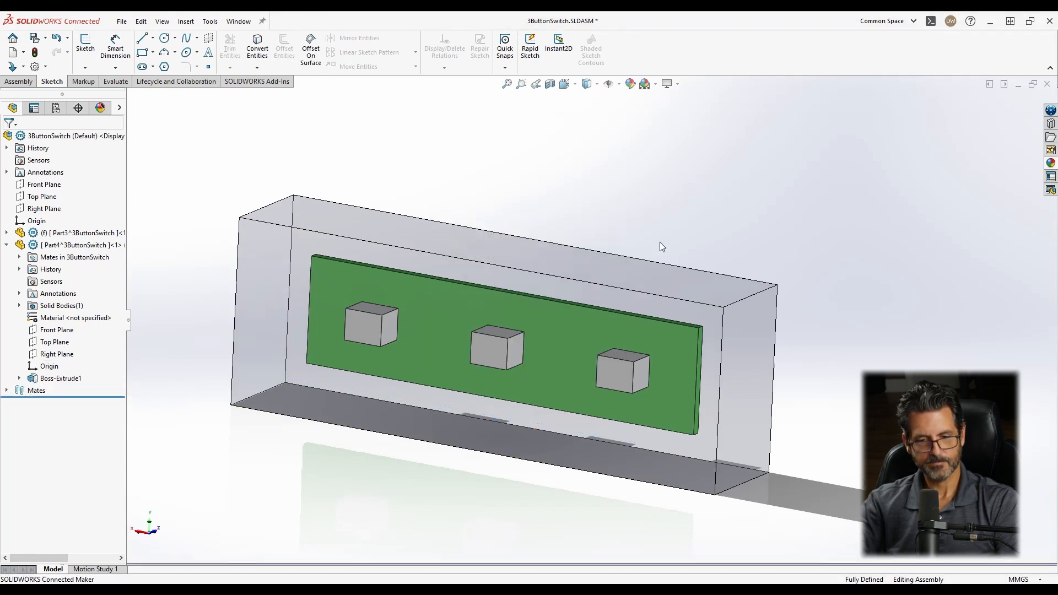
Edit the block part in the context of the assembly and make it transparent to reveal the board inside.
left_click(581, 291)
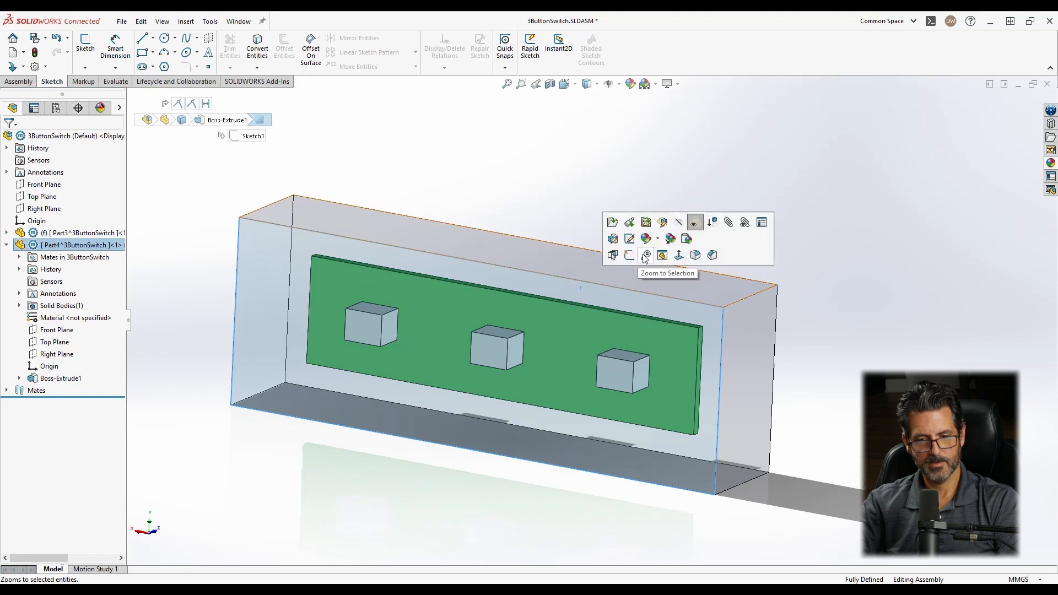
left_click(661, 223)
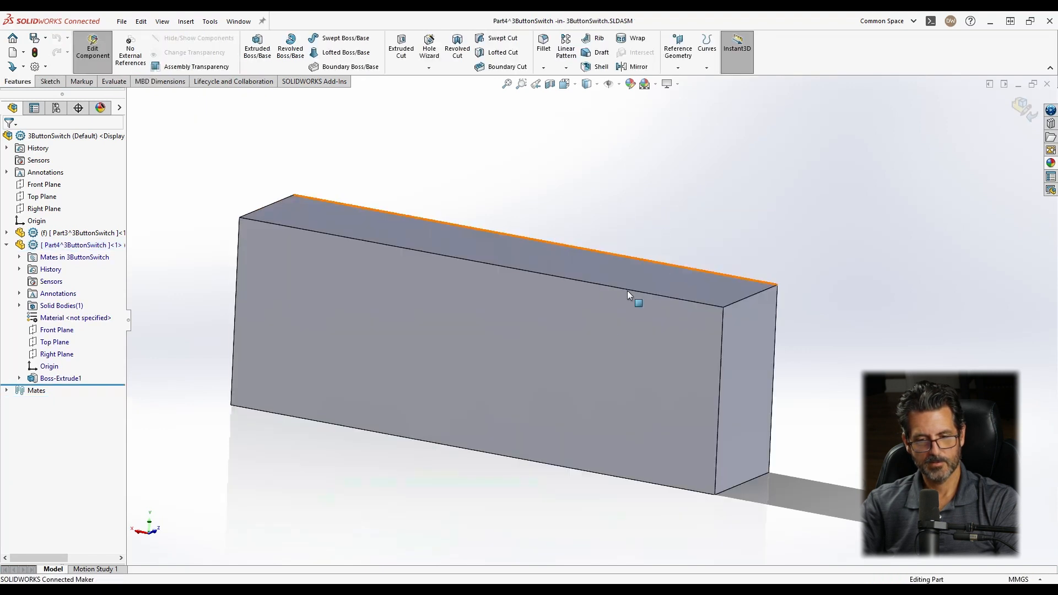
left_click(604, 329)
left_click(686, 263)
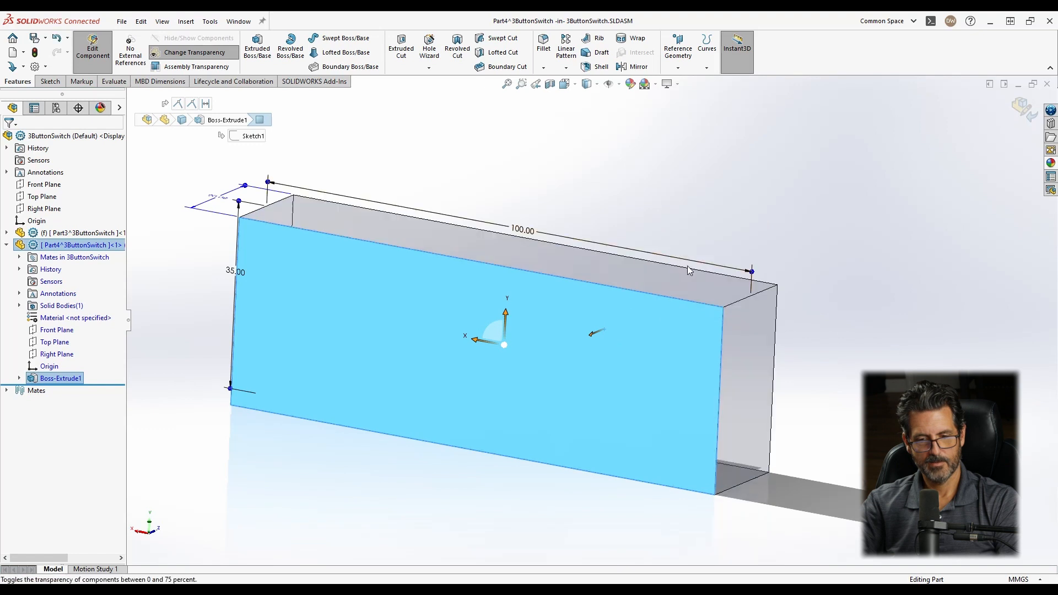
right_click(71, 245)
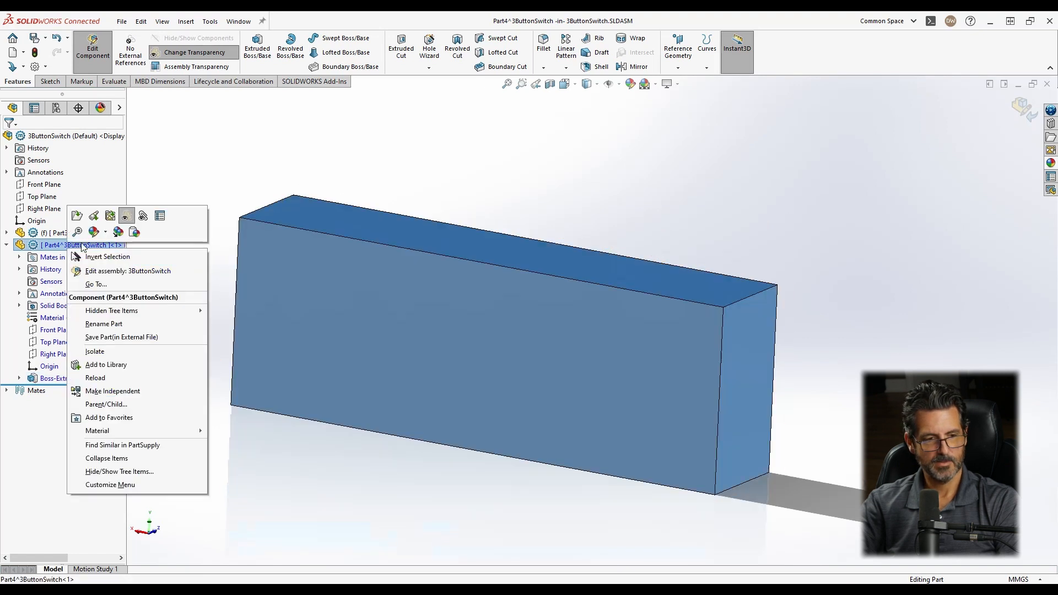
left_click(126, 216)
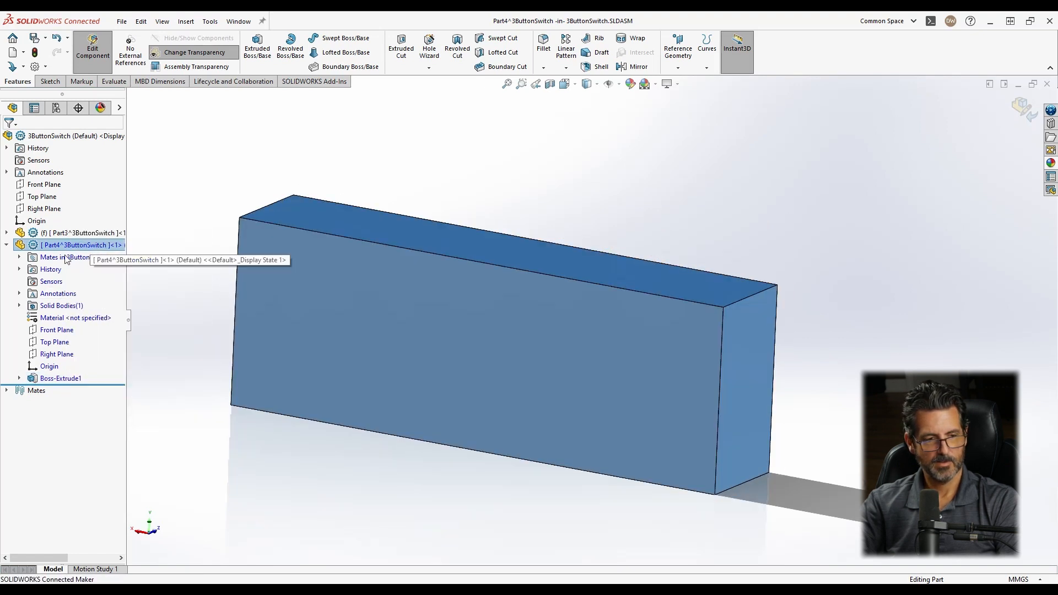
right_click(60, 246)
left_click(192, 196)
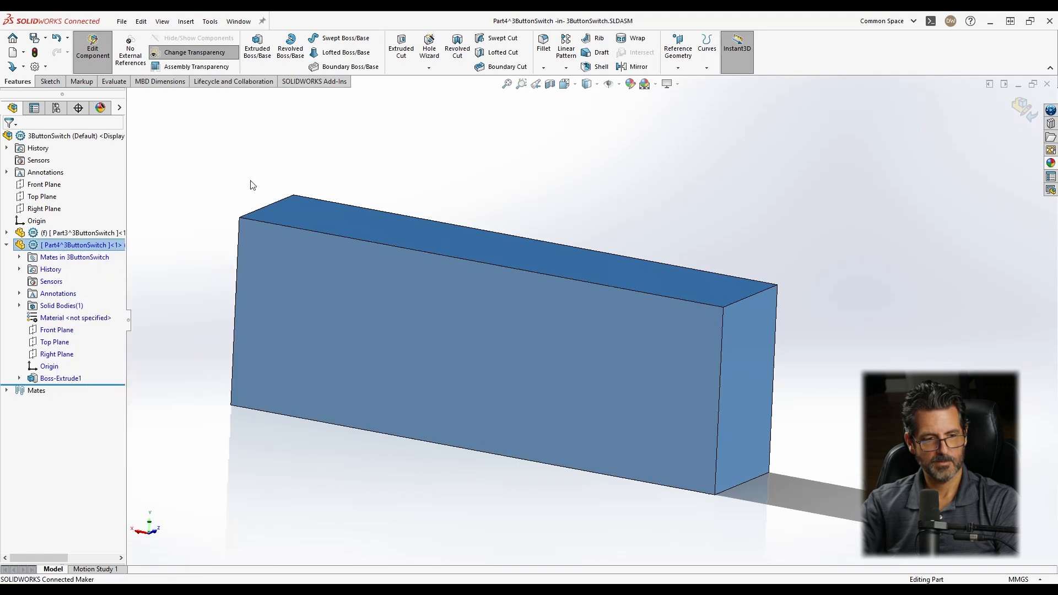
left_click(474, 204)
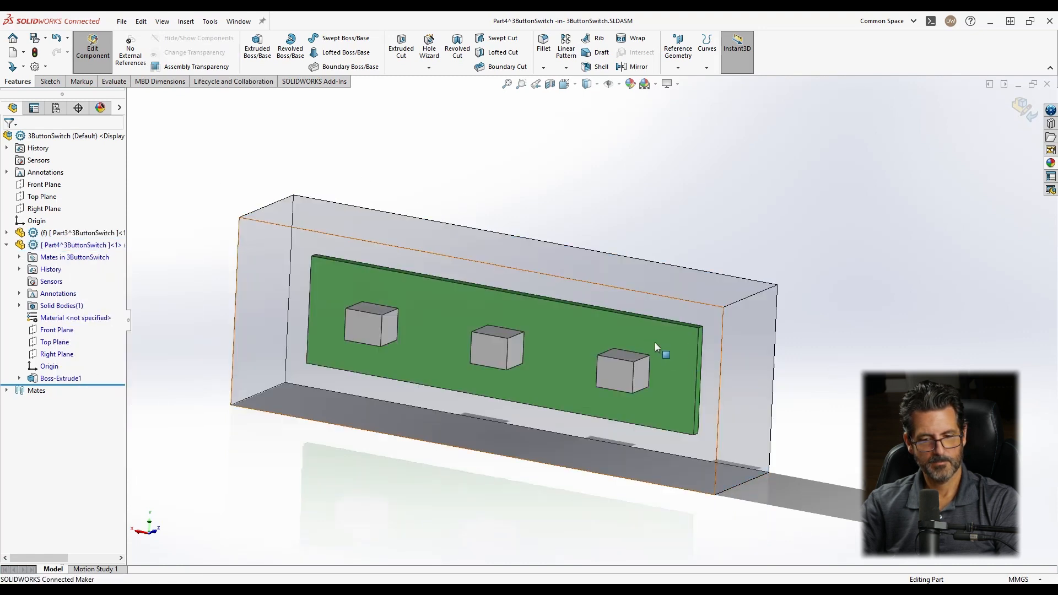
mouse_move(738, 334)
middle_mouse_down()
mouse_move(787, 314)
mouse_move(751, 331)
middle_mouse_up()
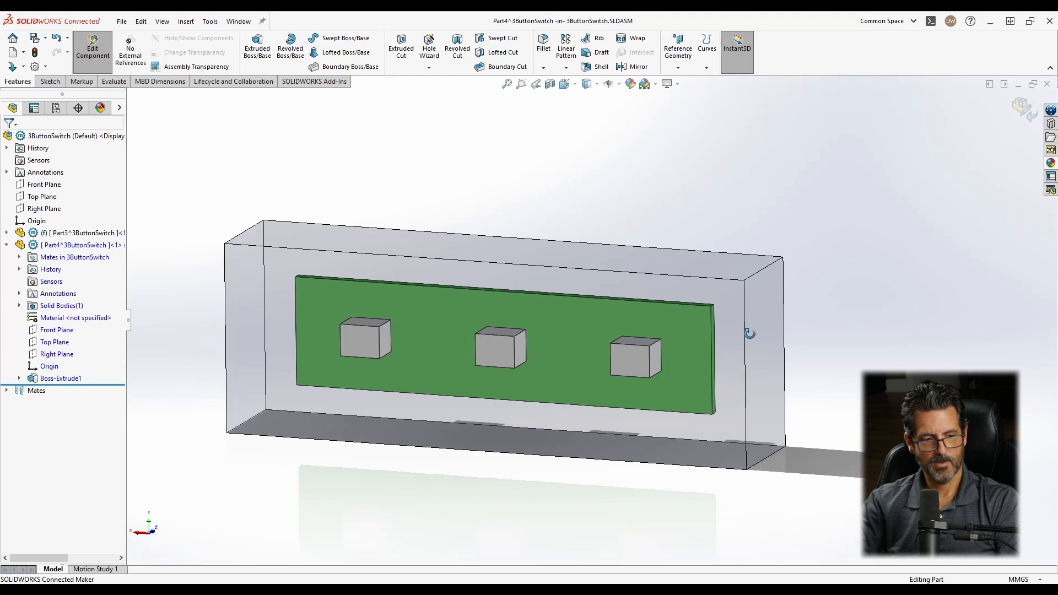
left_click(323, 297)
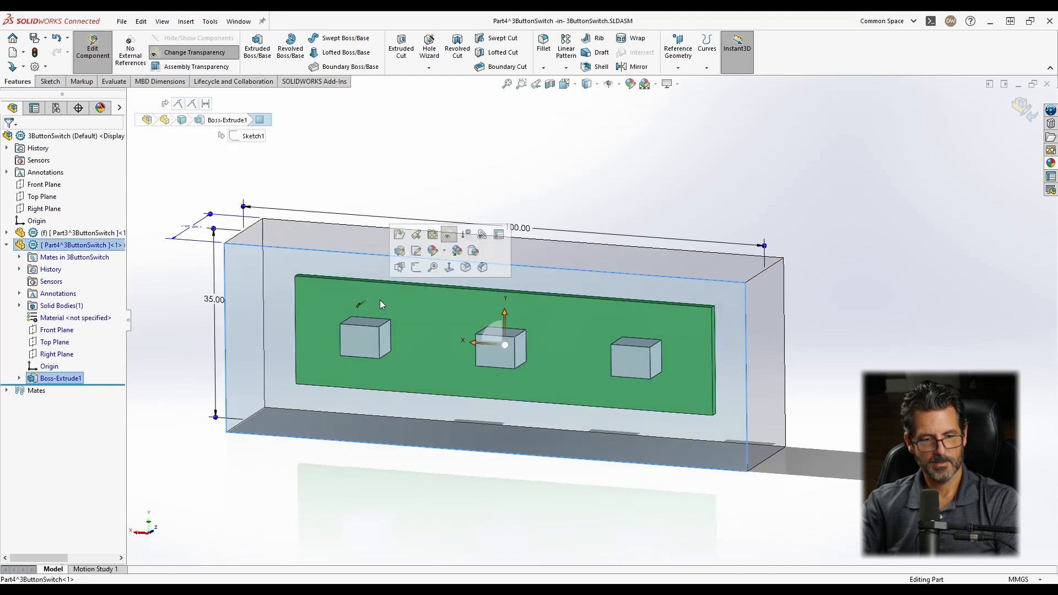
right_click(433, 224)
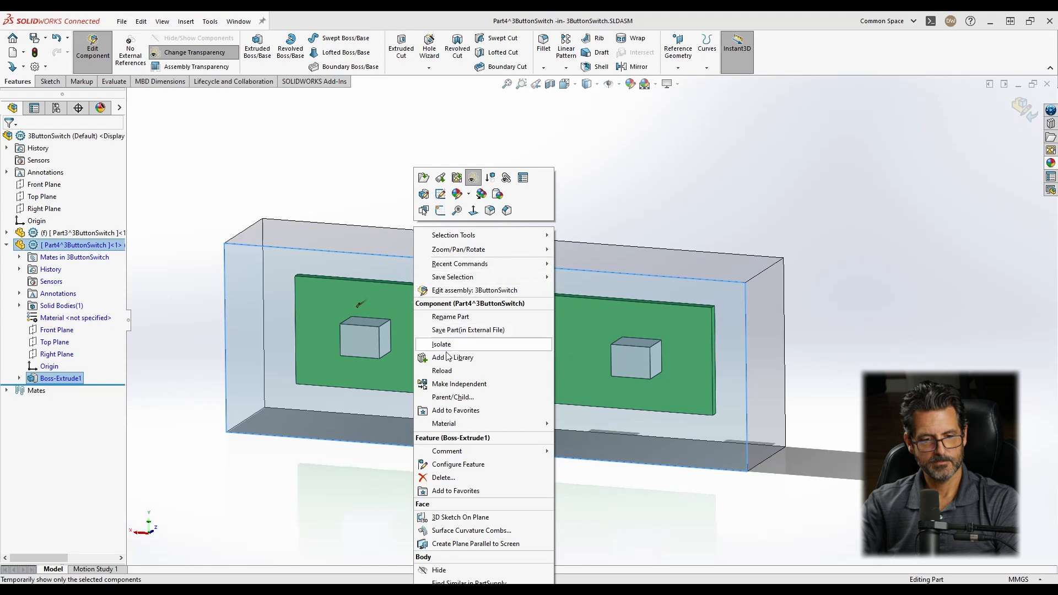
left_click(689, 185)
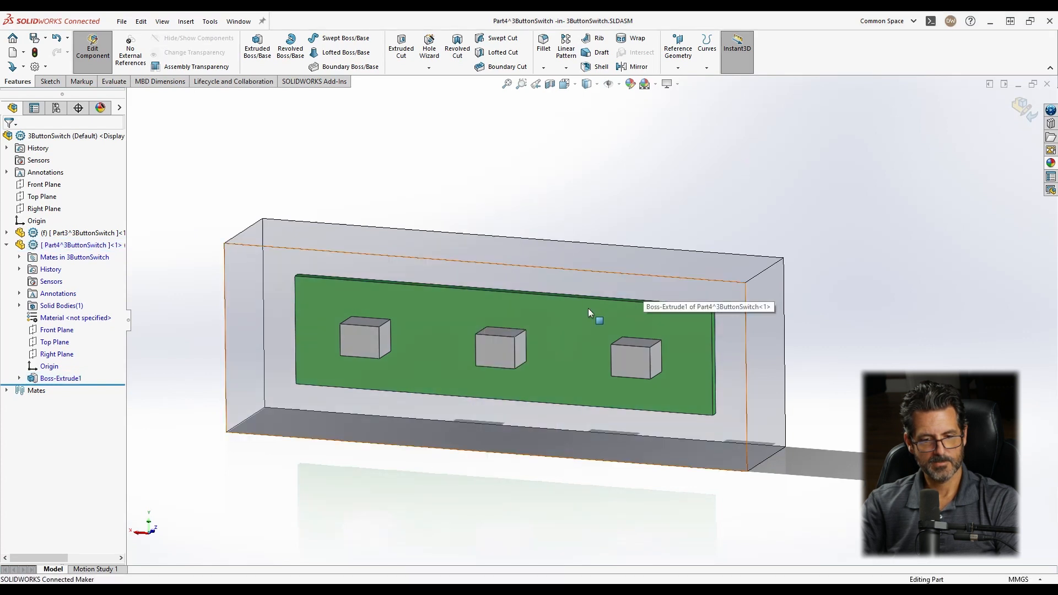
right_click(560, 337)
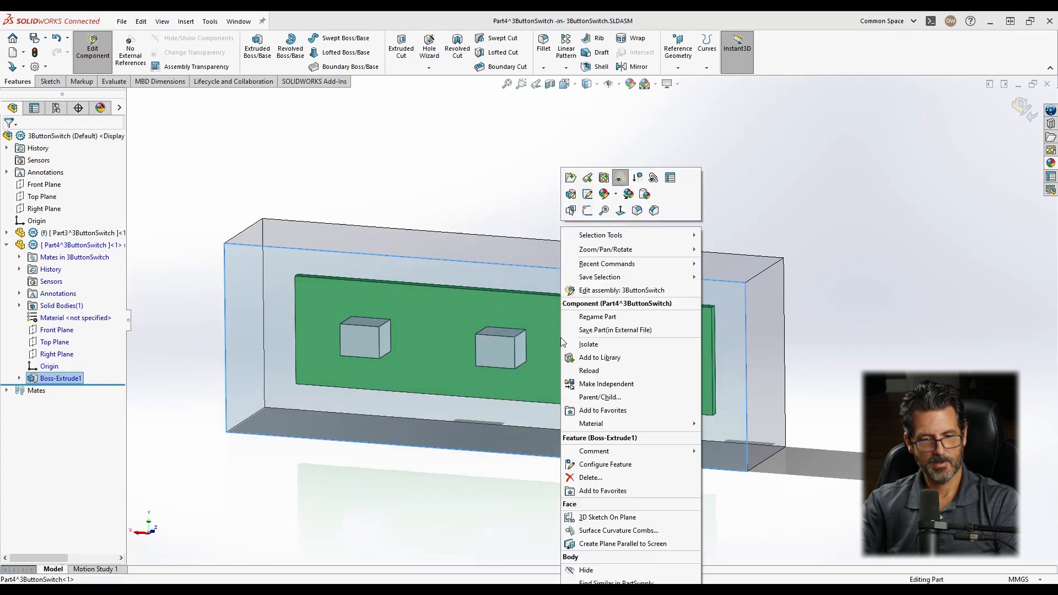
left_click(571, 212)
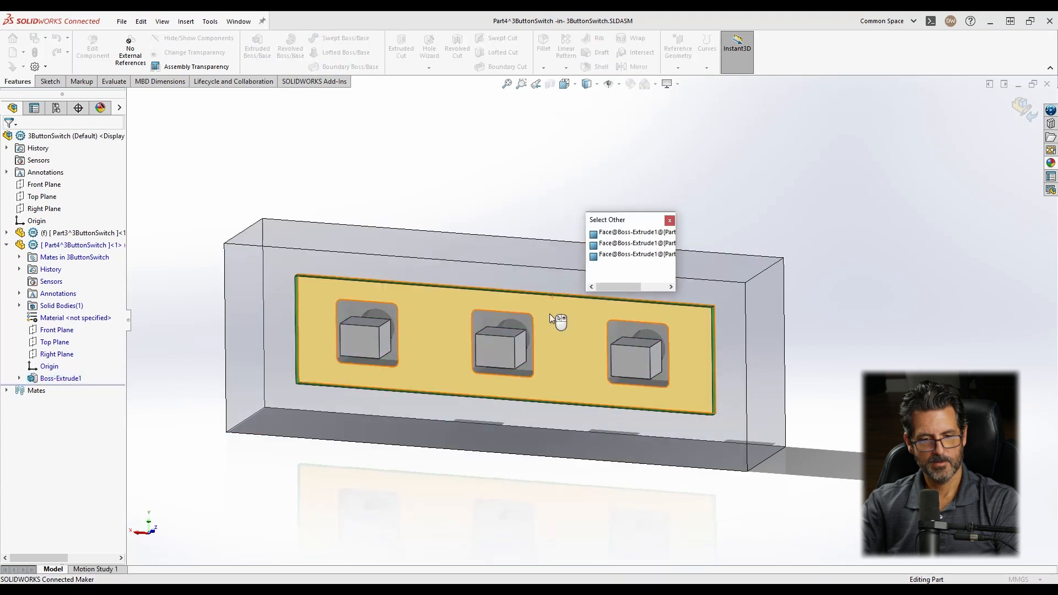
left_click(550, 313)
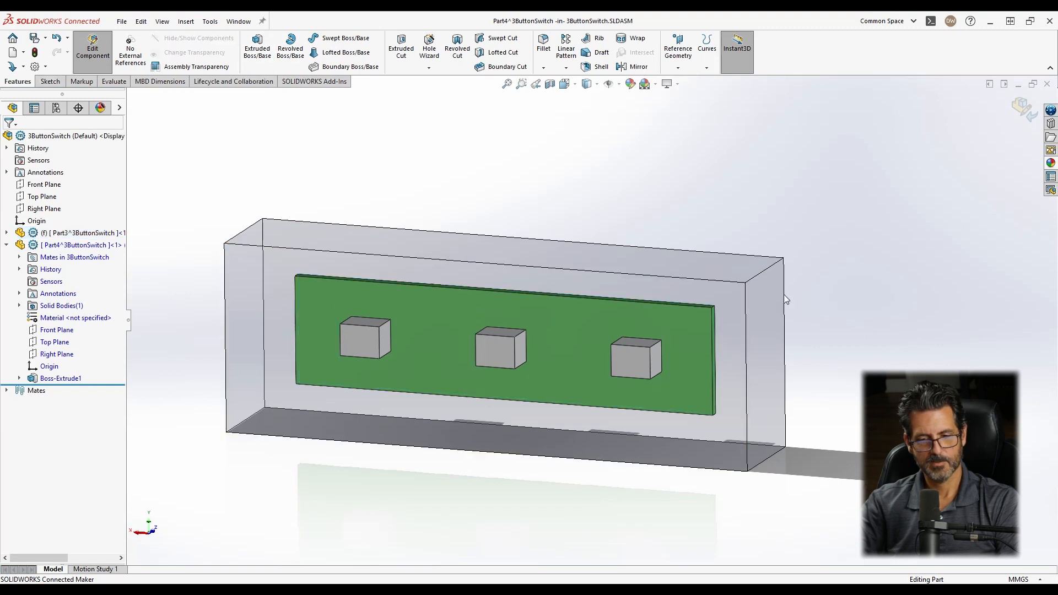
Start a sketch on the back face of the transparent block while editing the part in context.
left_click(726, 298)
right_click(741, 380)
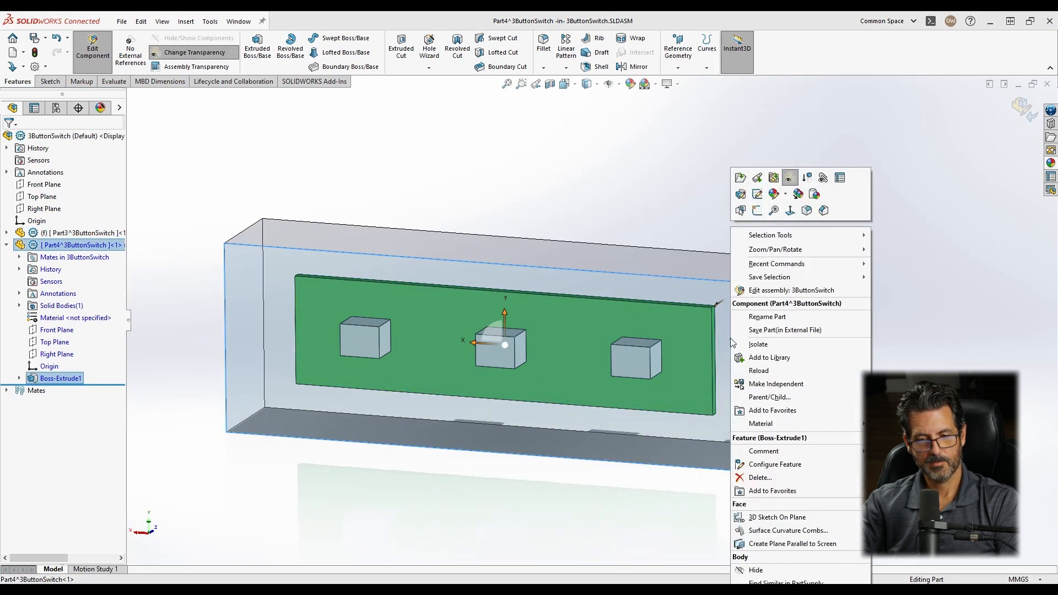
left_click(756, 212)
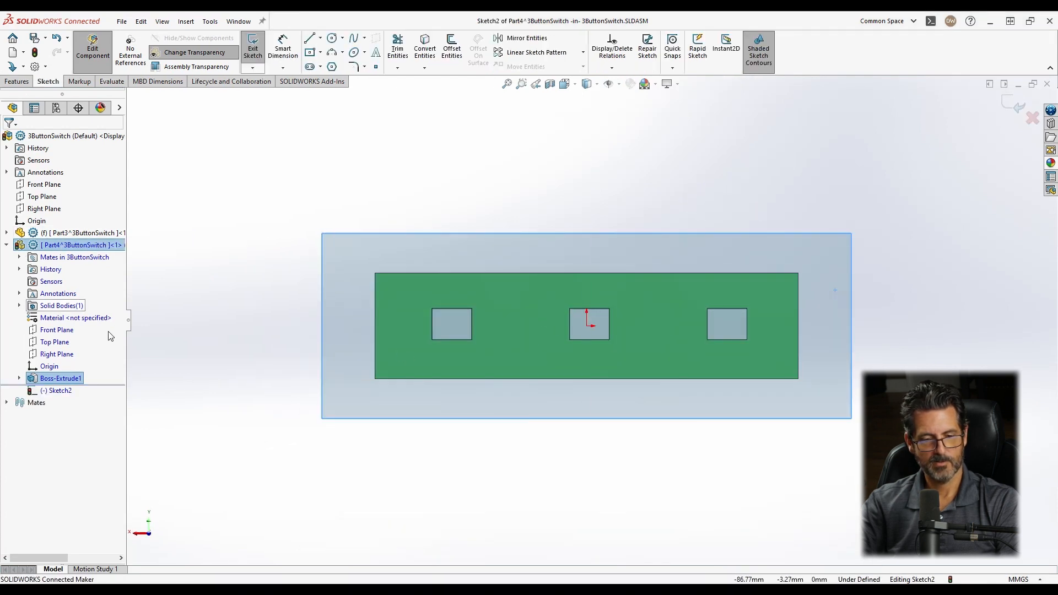
left_click(757, 157)
scroll(674, 256, "down", 2)
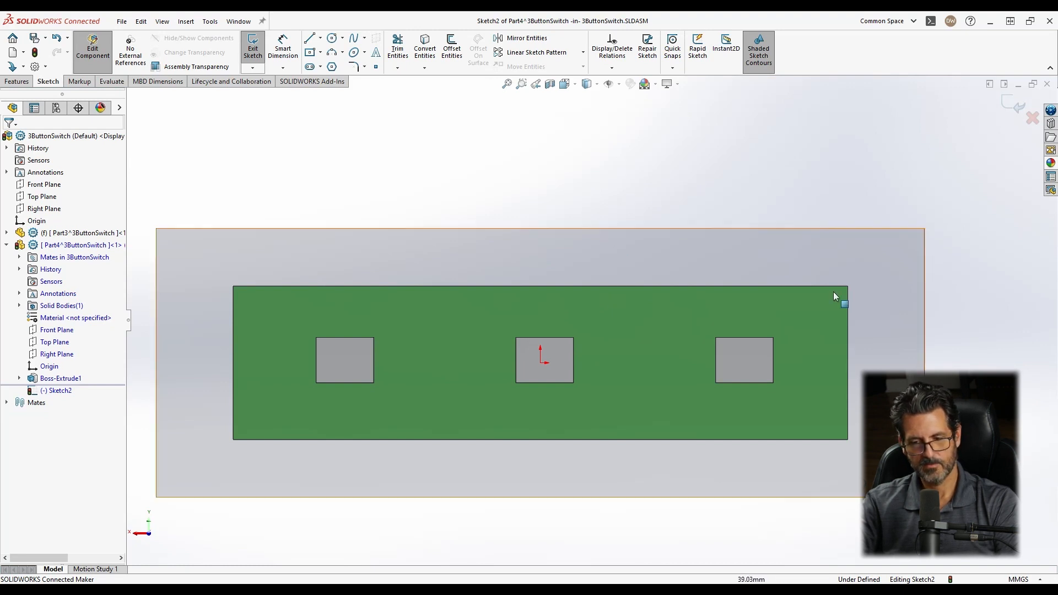
Select the green board's face hidden behind the block's face and offset its outline outward by 0.50 mm.
left_click(649, 315)
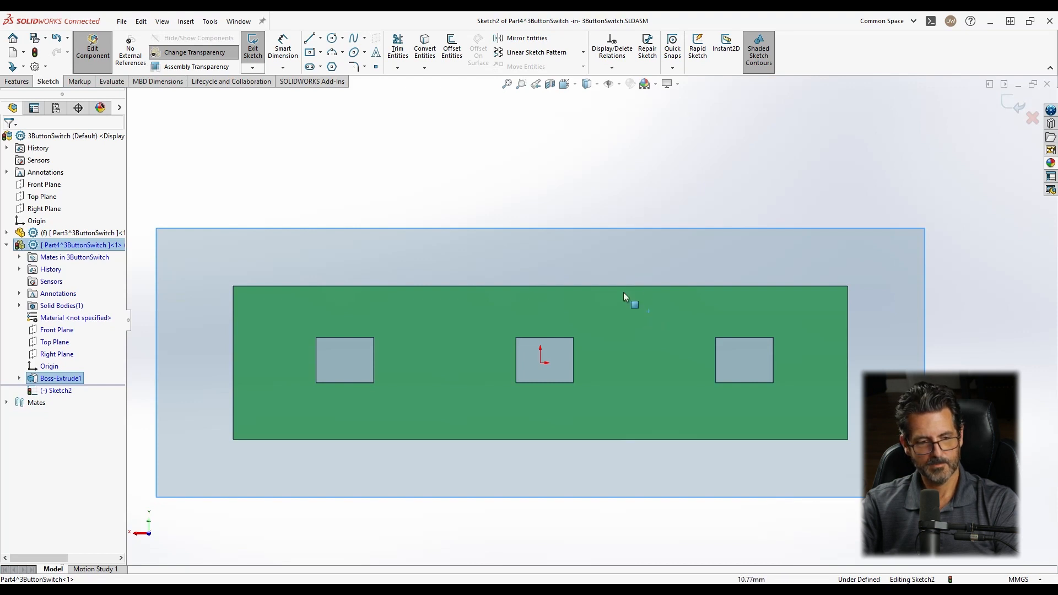
right_click(620, 339)
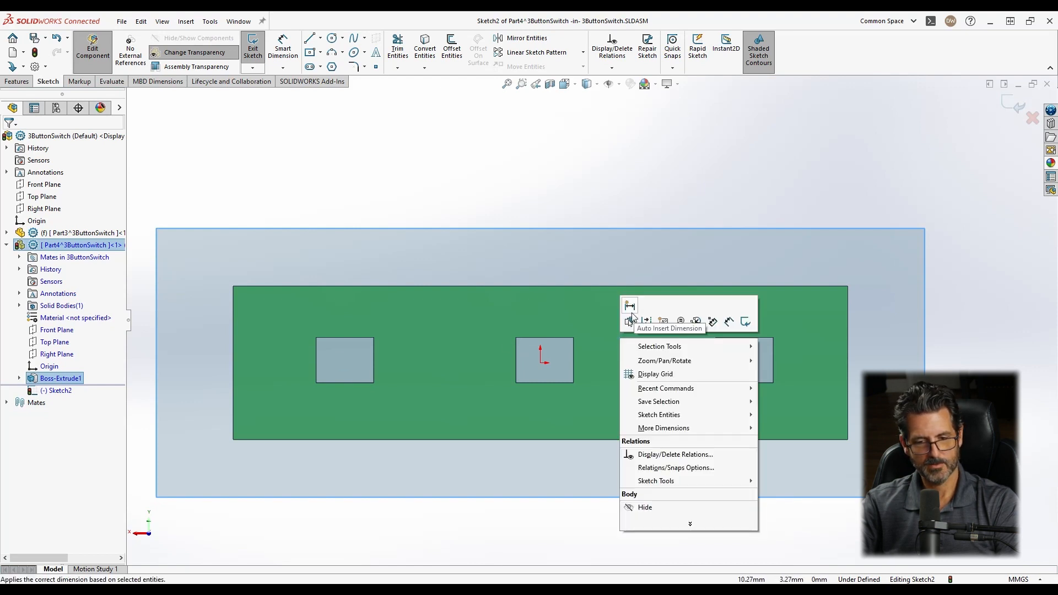
left_click(628, 337)
left_click(619, 336)
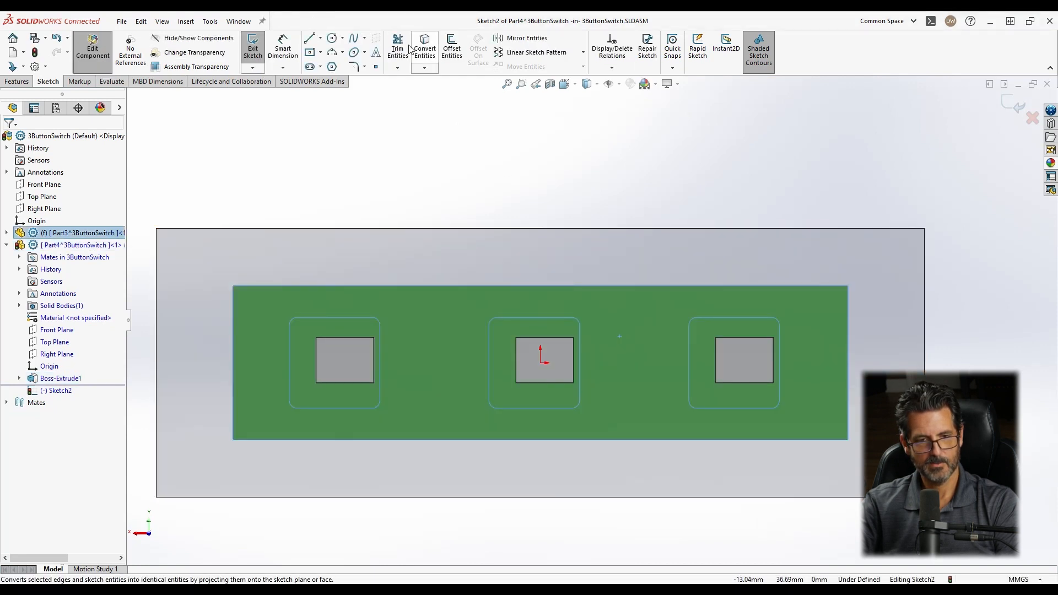
left_click(453, 49)
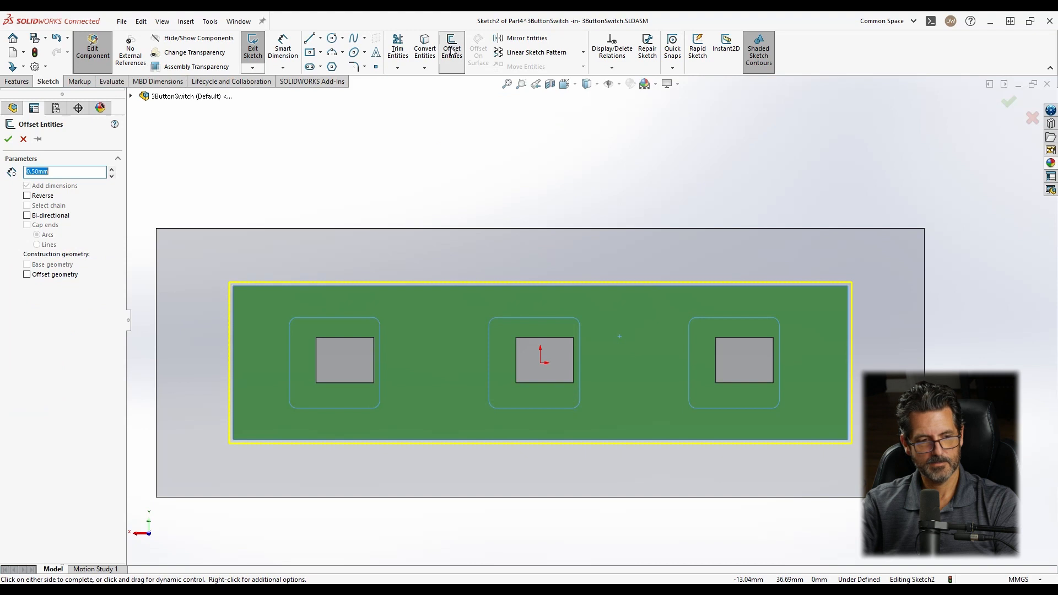
left_click(15, 140)
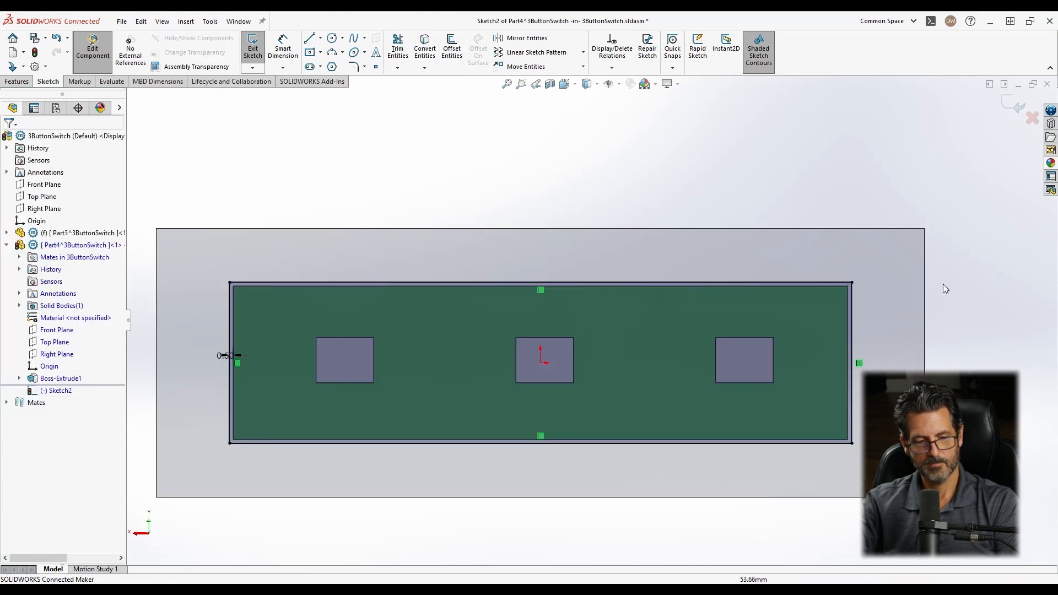
Cut-extrude the offset outline from the sketch plane with the Up To Surface end condition, using the block's front face.
middle_click_drag(892, 295, 765, 377)
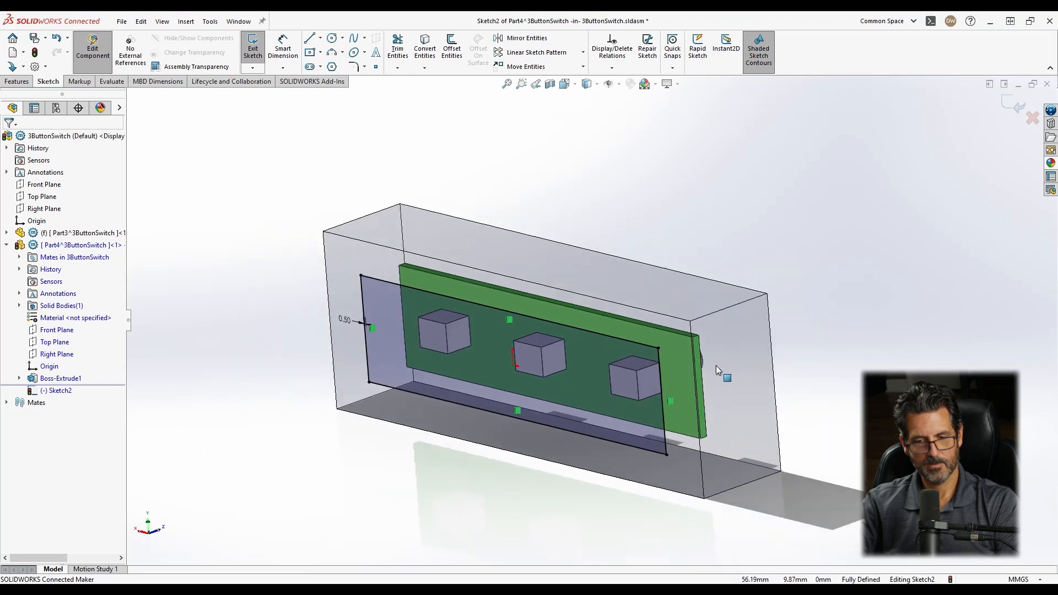
left_click(22, 82)
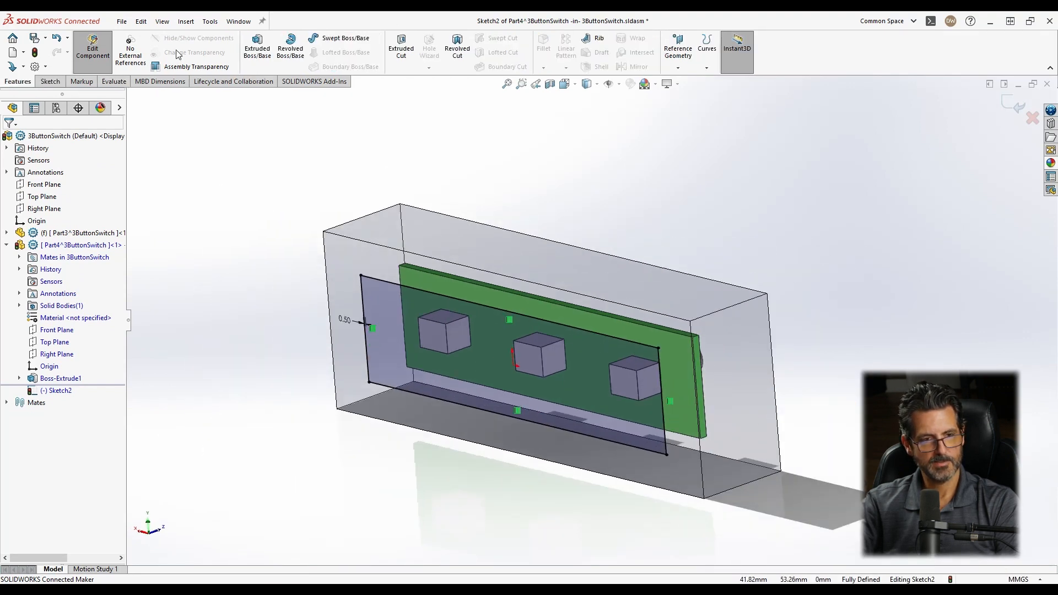
left_click(401, 48)
middle_click_drag(513, 253, 460, 268)
left_click(53, 172)
left_click(52, 173)
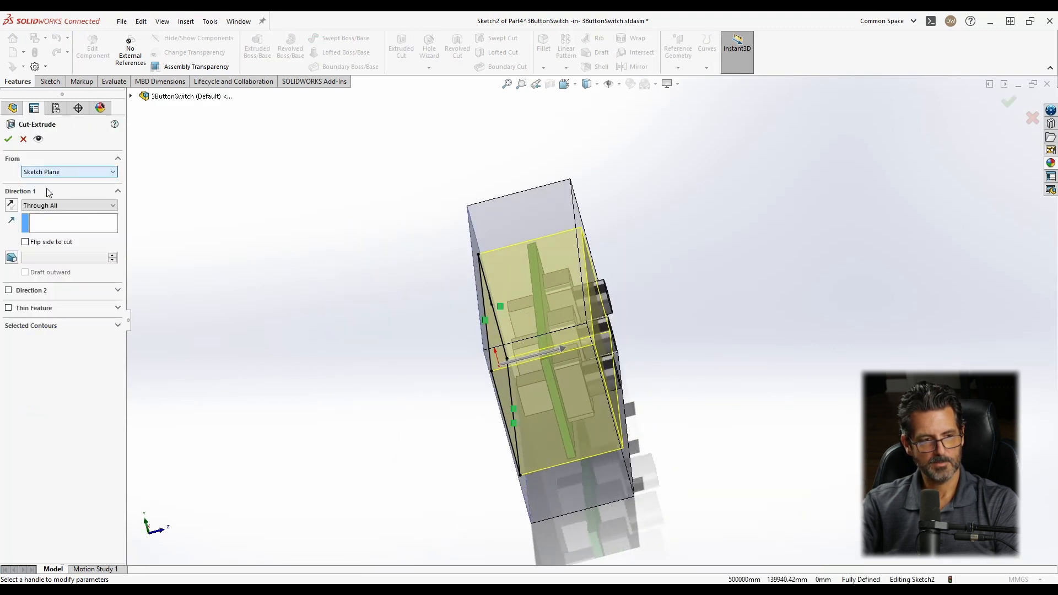
left_click(47, 206)
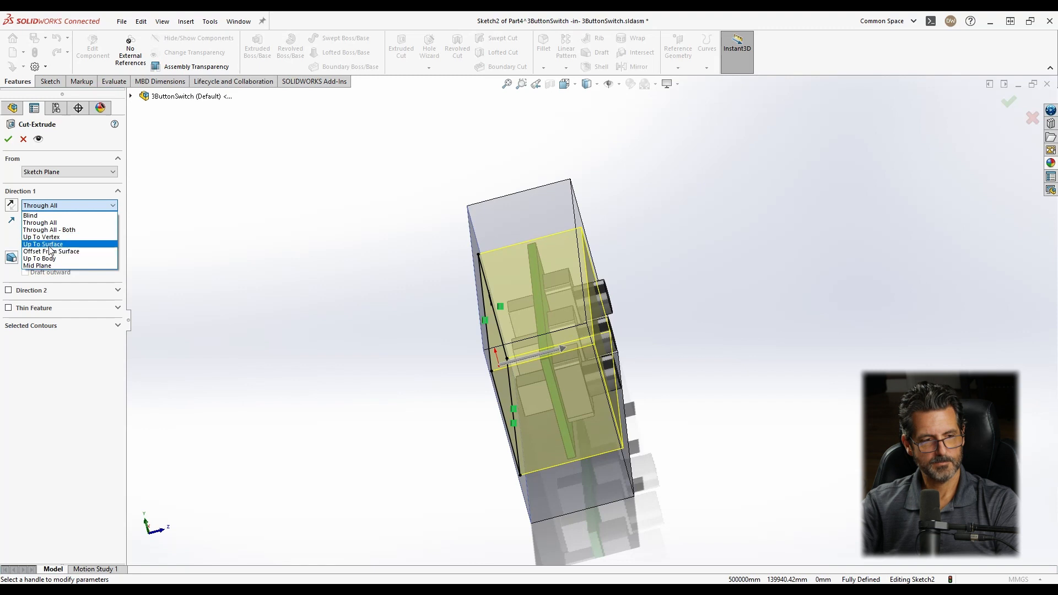
left_click(47, 246)
middle_click_drag(538, 253, 502, 280)
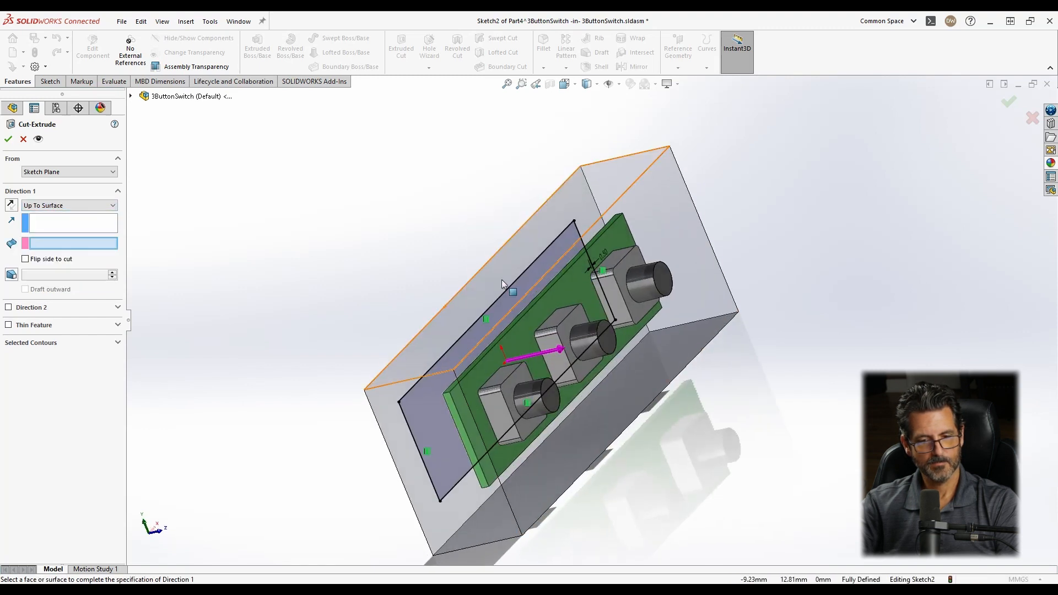
right_click(620, 229)
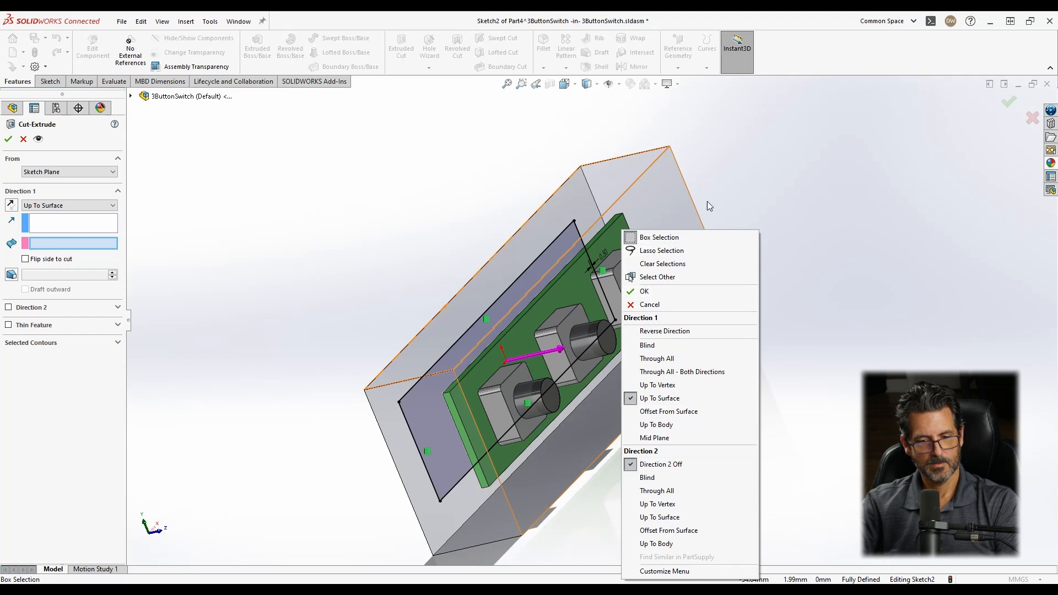
left_click(612, 233)
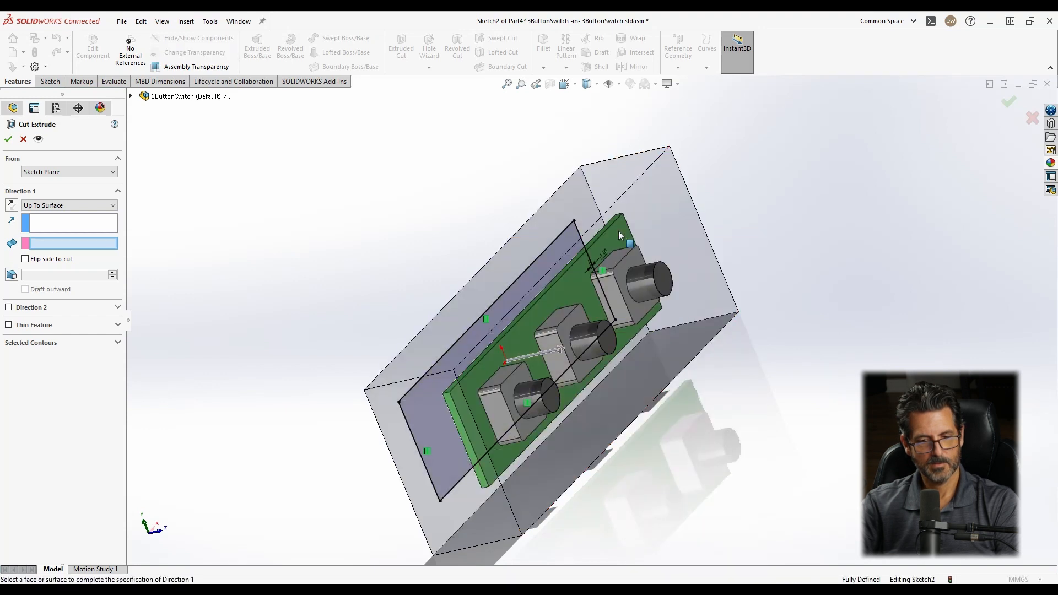
right_click(618, 231)
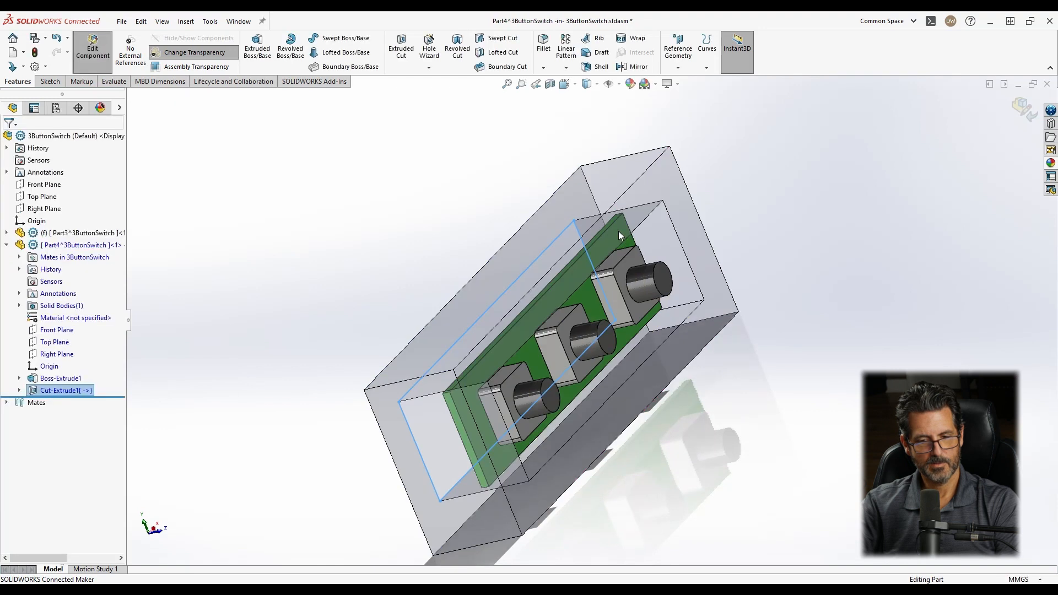
right_click(619, 231)
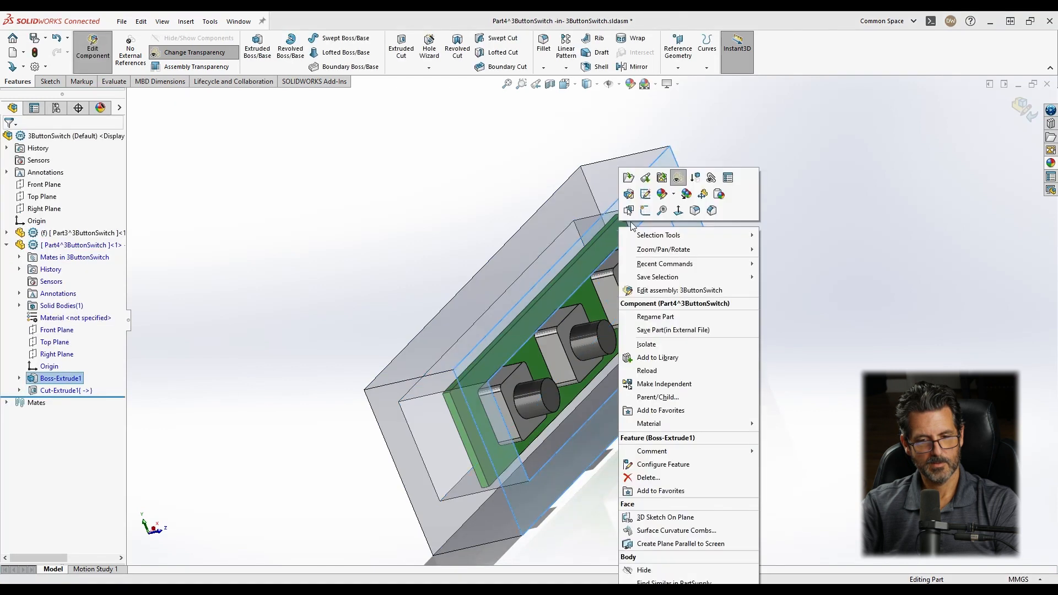
left_click(628, 211)
right_click(880, 210)
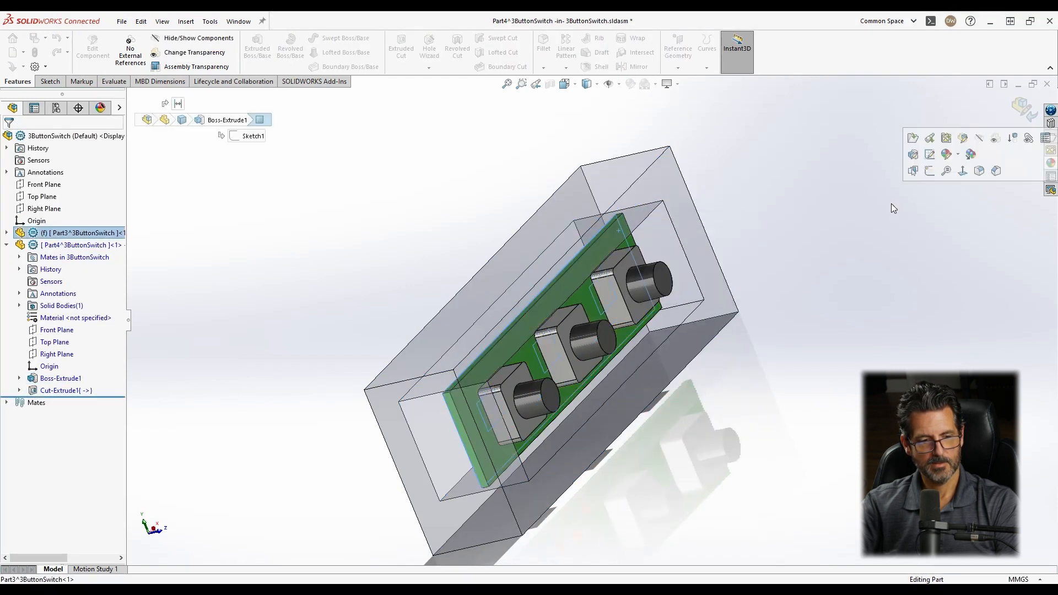
Edit the pocket cut and replace its Up To Surface end face with the board's button-side face.
left_click(61, 391)
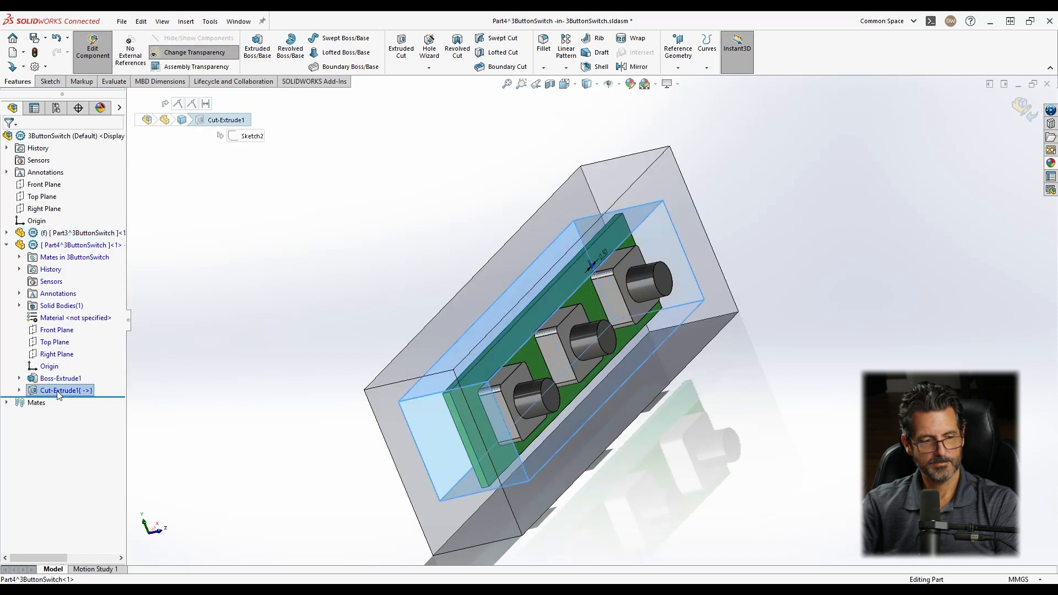
right_click(60, 389)
left_click(68, 344)
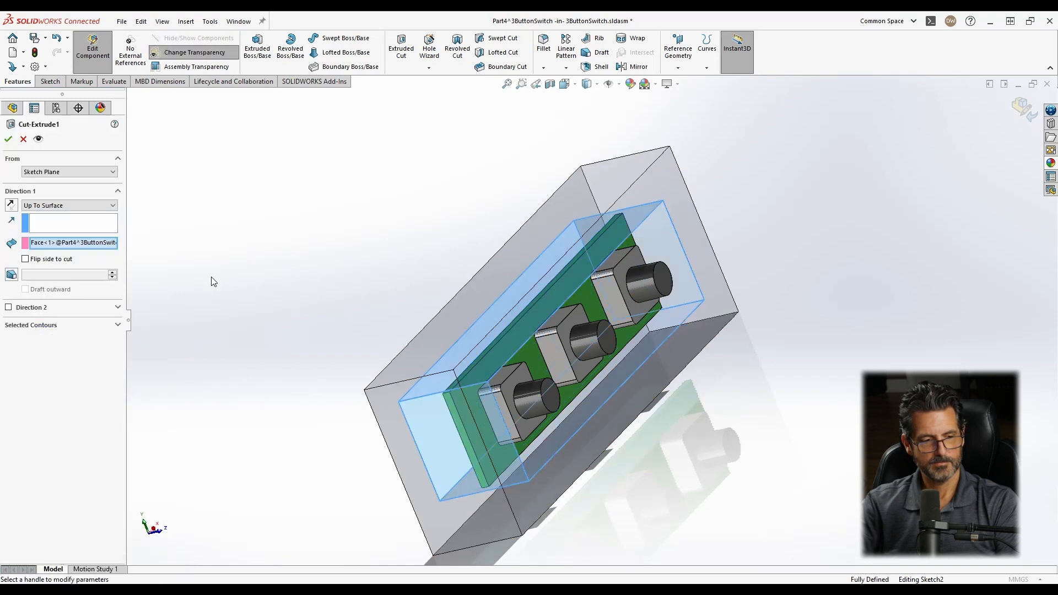
key("Delete")
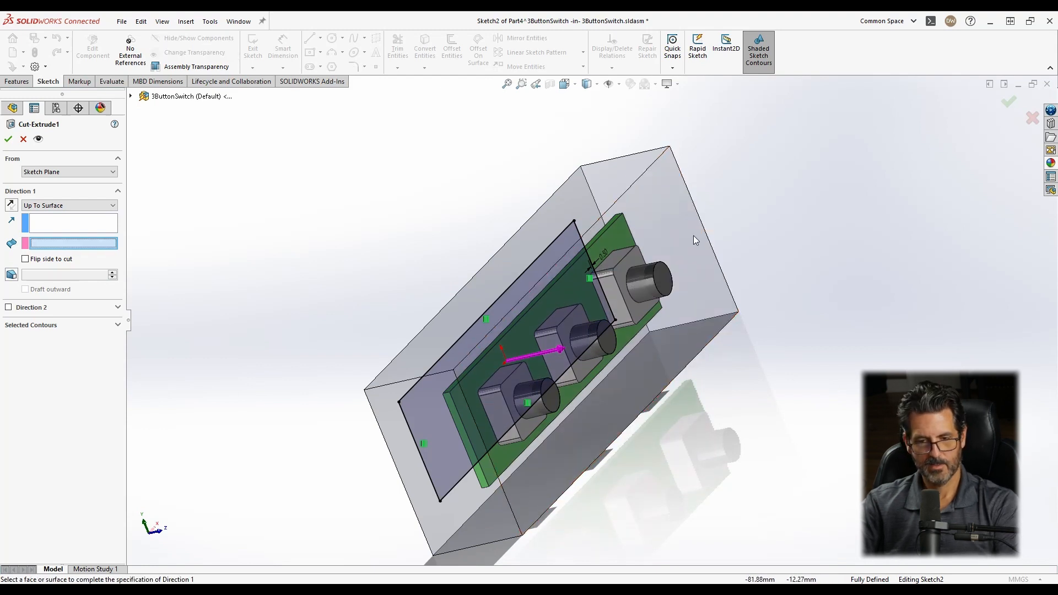
right_click(645, 215)
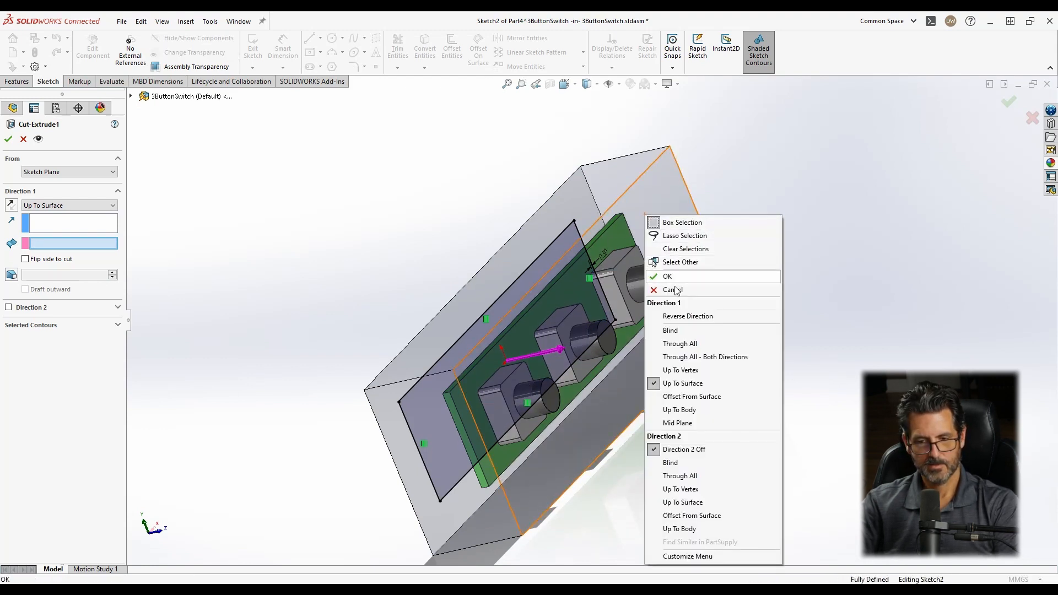
left_click(659, 263)
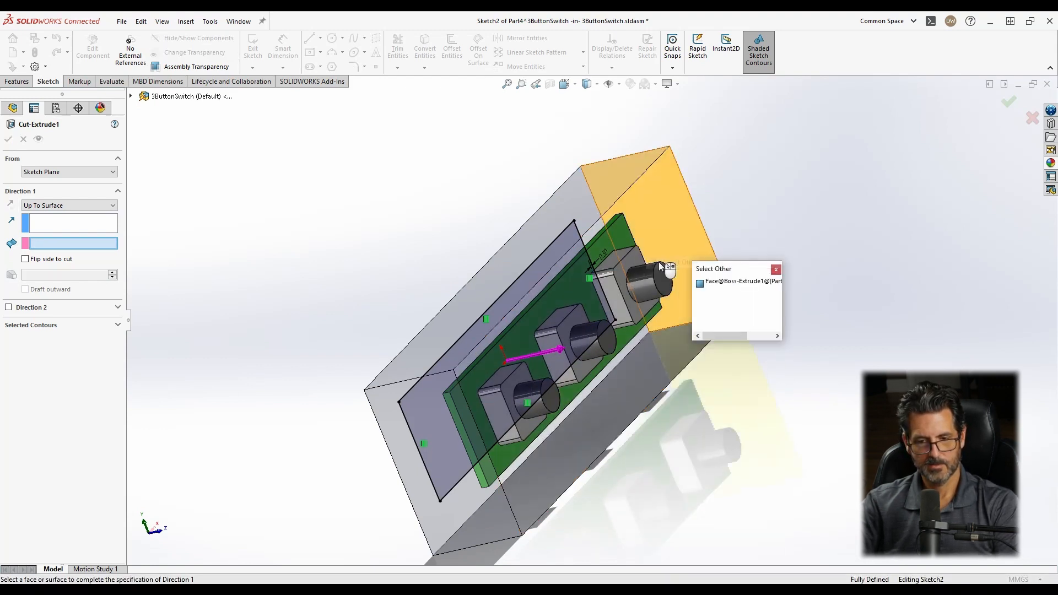
left_click(620, 233)
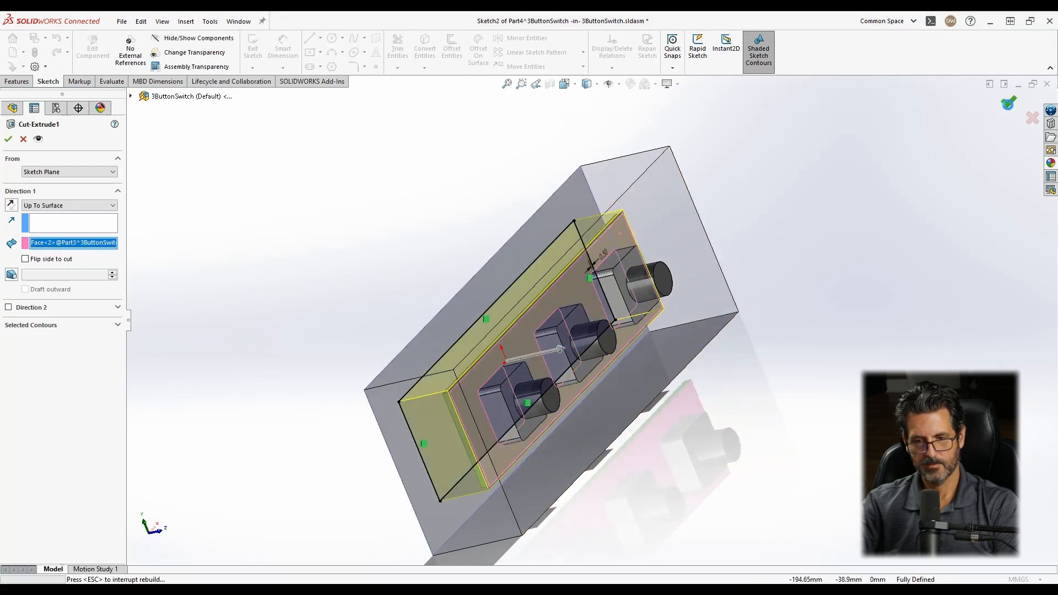
left_click(1008, 101)
Start a sketch on the transparent block's front face, on the side where the buttons protrude.
middle_click_drag(692, 216, 723, 203)
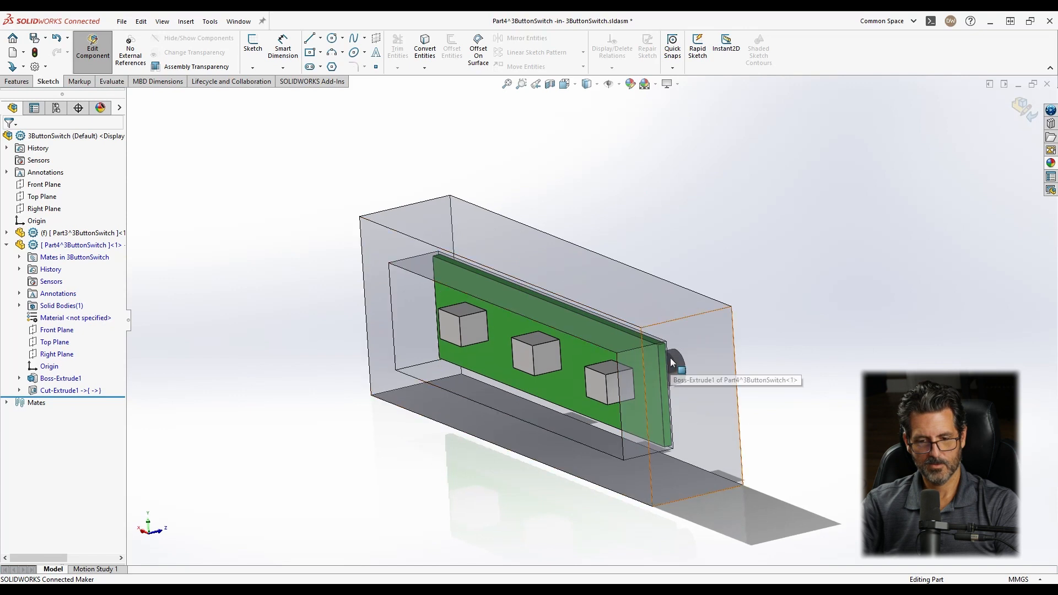
middle_click_drag(669, 359, 540, 283)
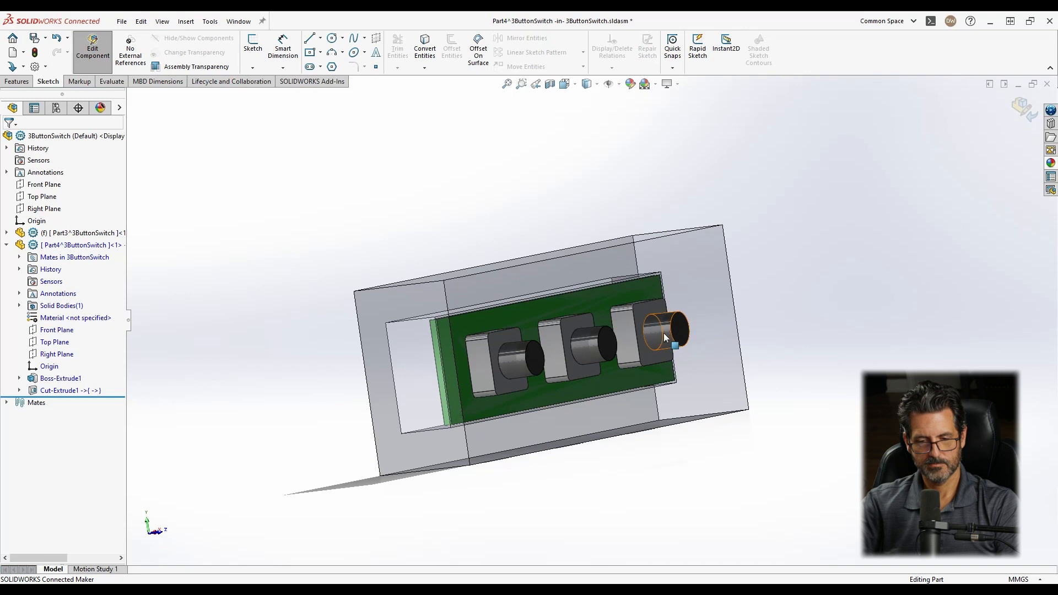
middle_click_drag(665, 334, 557, 341)
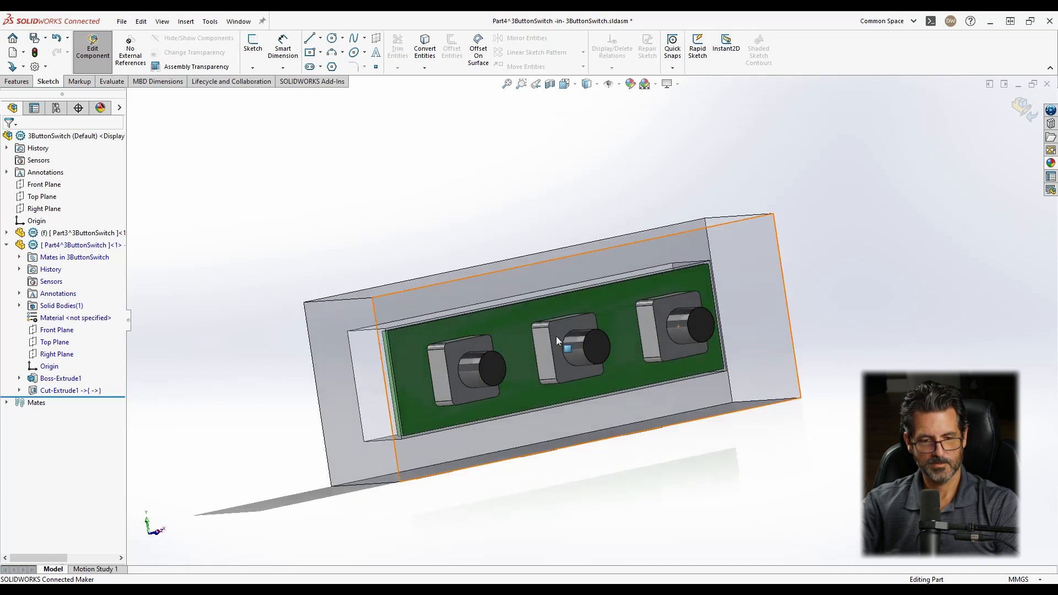
left_click(504, 291)
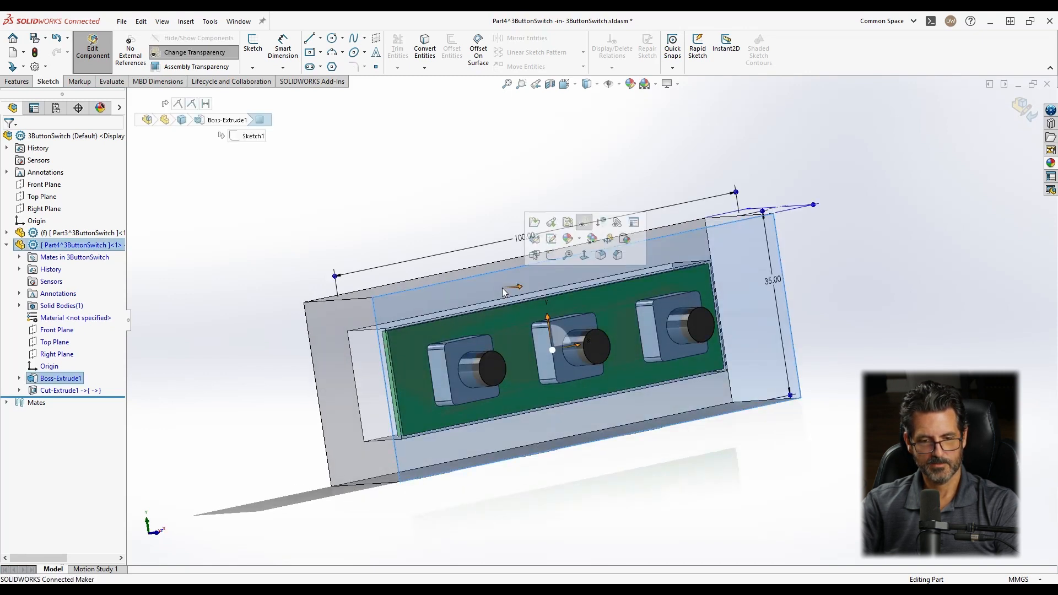
left_click(551, 256)
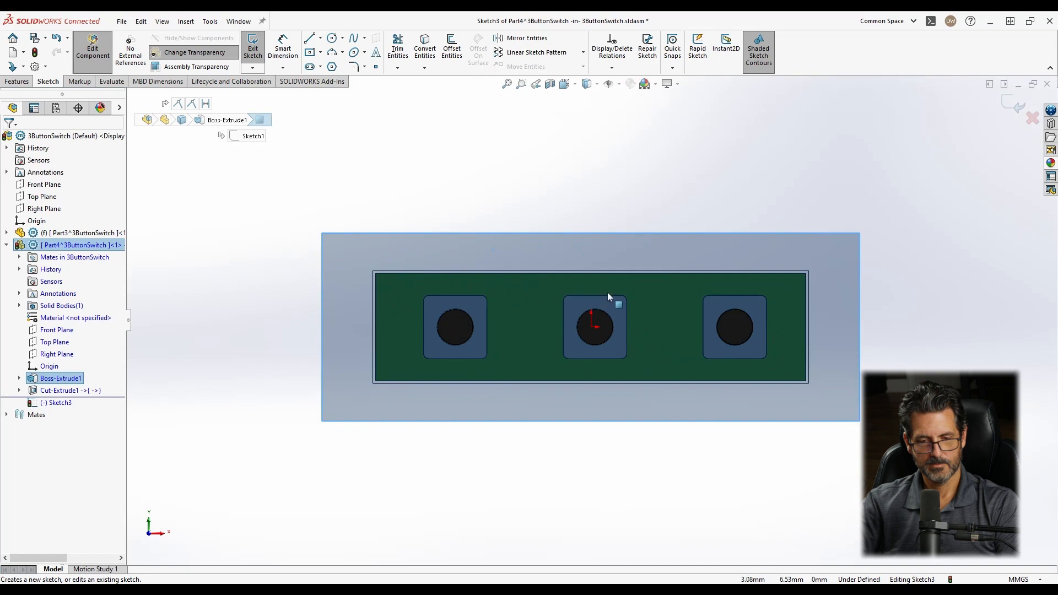
scroll(611, 328, "down", 3)
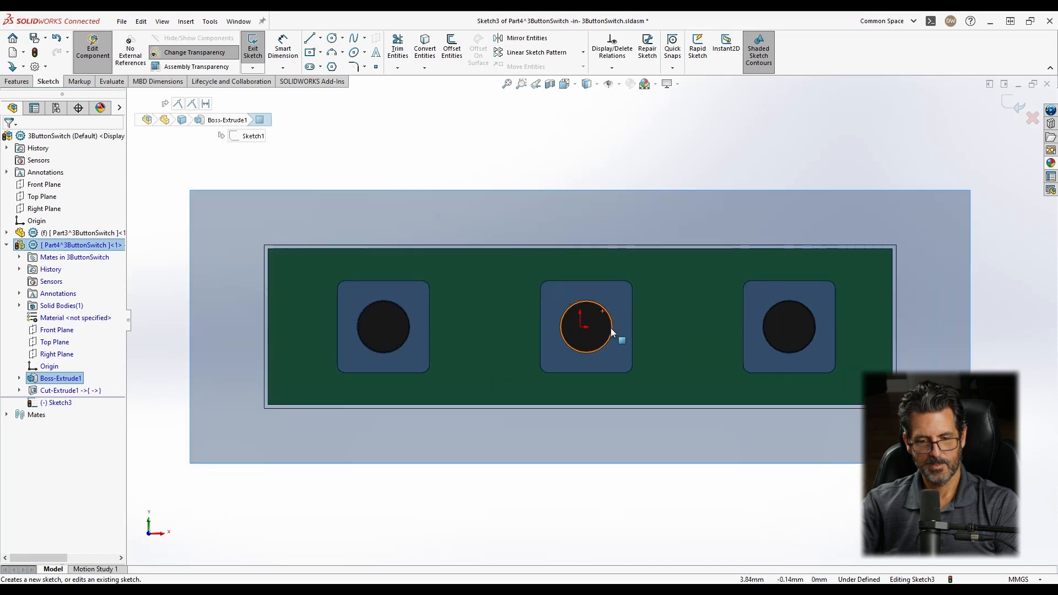
left_click(781, 318)
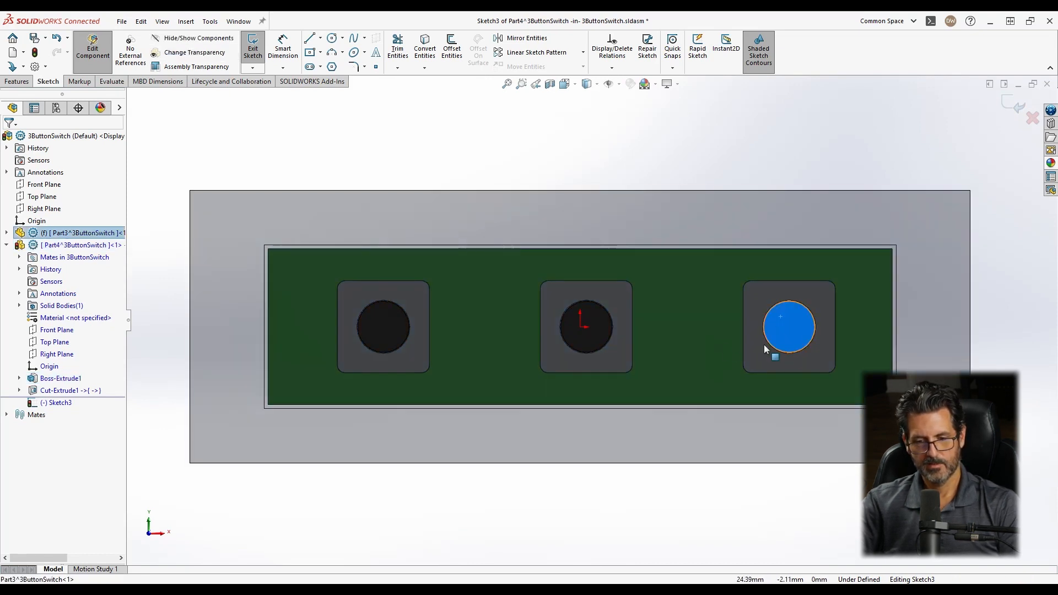
left_click(600, 315, "ctrl")
left_click(385, 315, "ctrl")
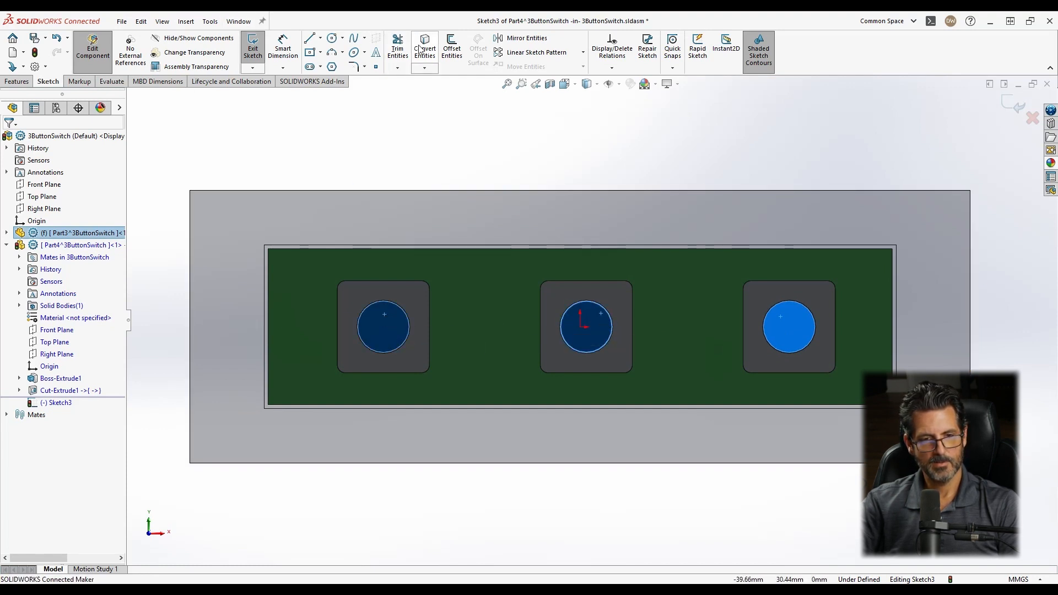
left_click(452, 50)
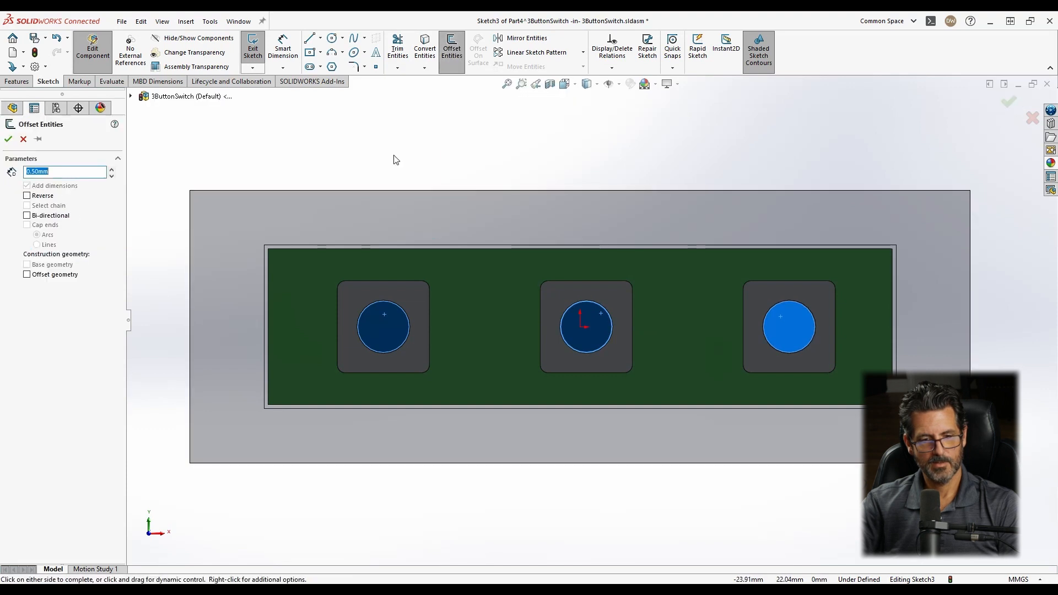
key("Escape")
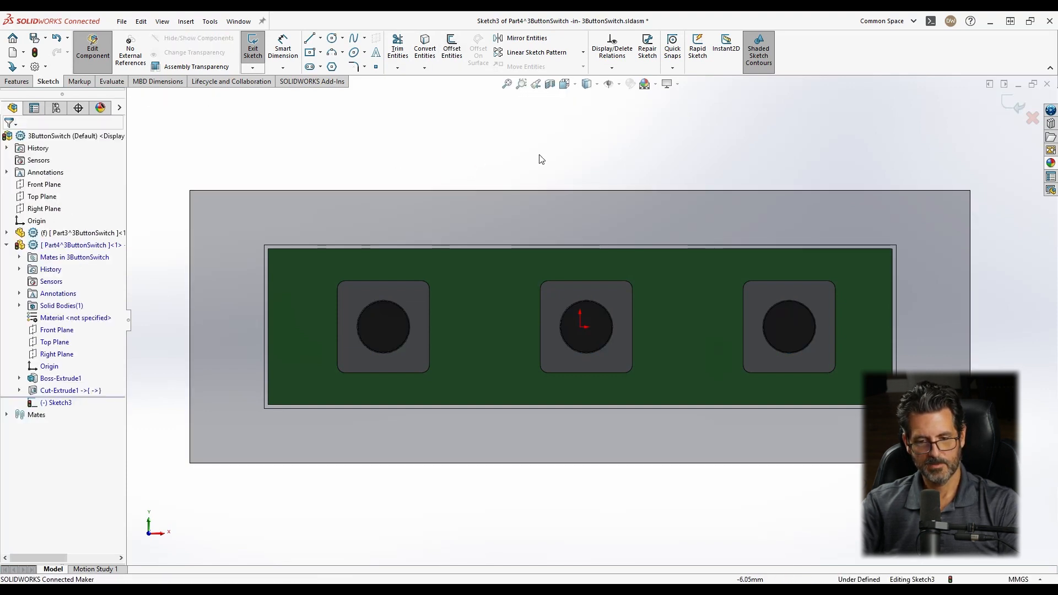
Offset the circular end face outline of each of the three buttons outward by 0.50 mm, one button at a time.
left_click(446, 44)
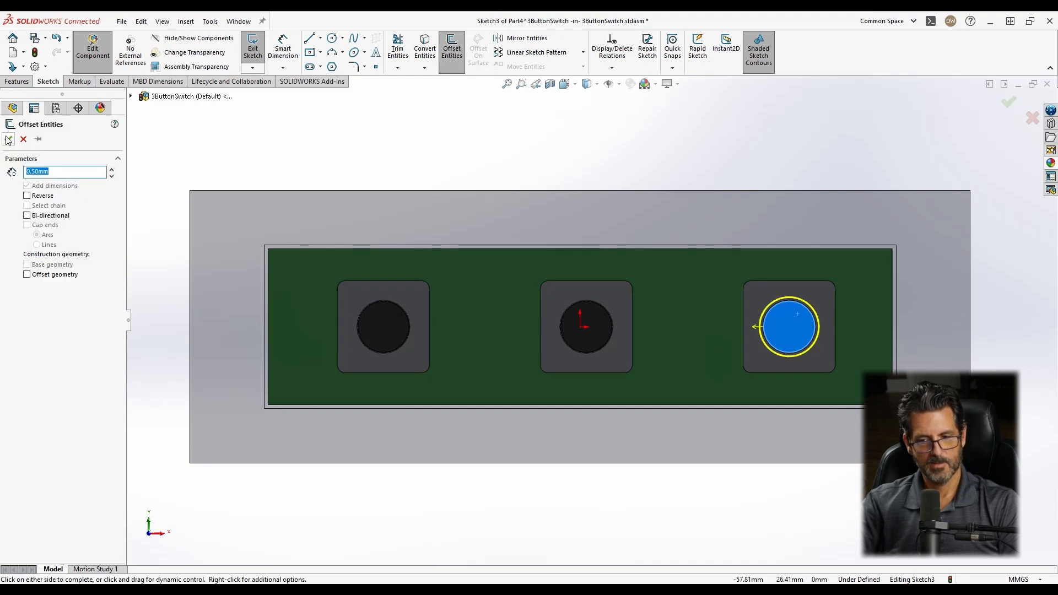
left_click(8, 140)
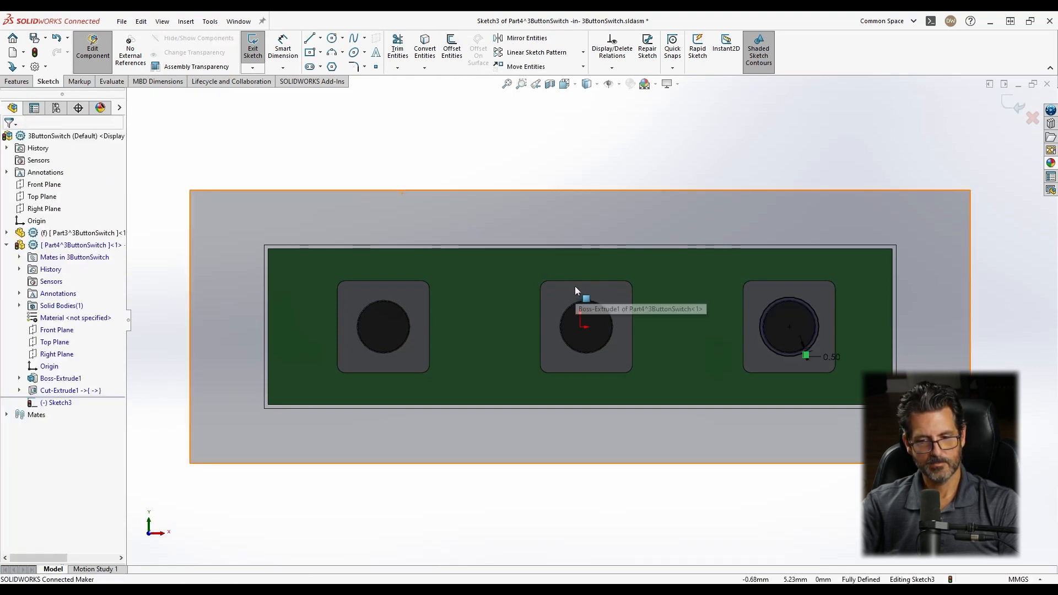
left_click(600, 322)
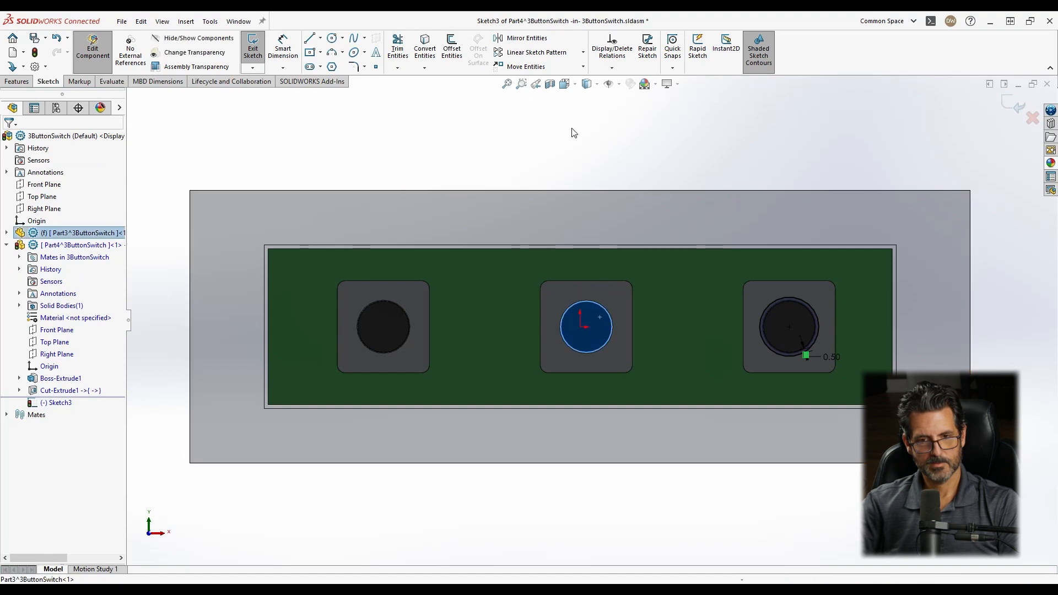
left_click(452, 48)
left_click(449, 229)
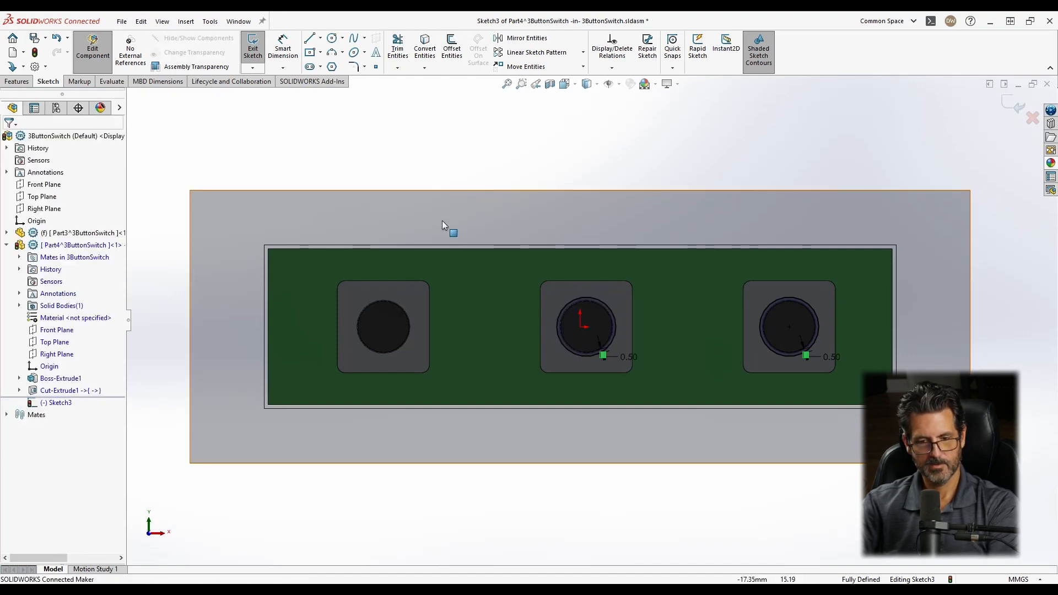
left_click(401, 314)
left_click(452, 49)
left_click(508, 123)
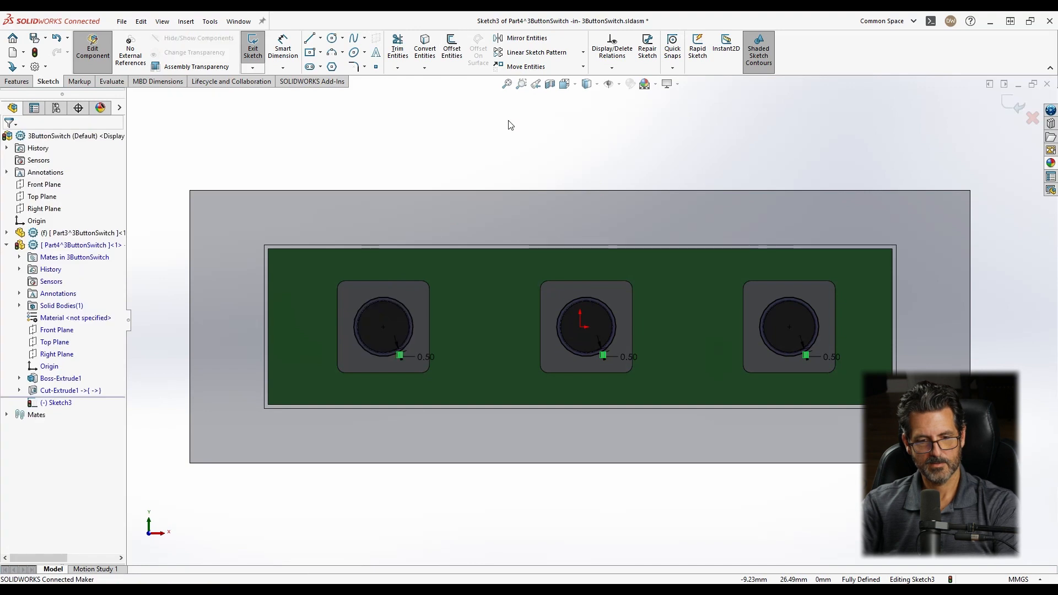
Cut-extrude the three offset circles from the sketch plane with the Through All end condition.
left_click(35, 82)
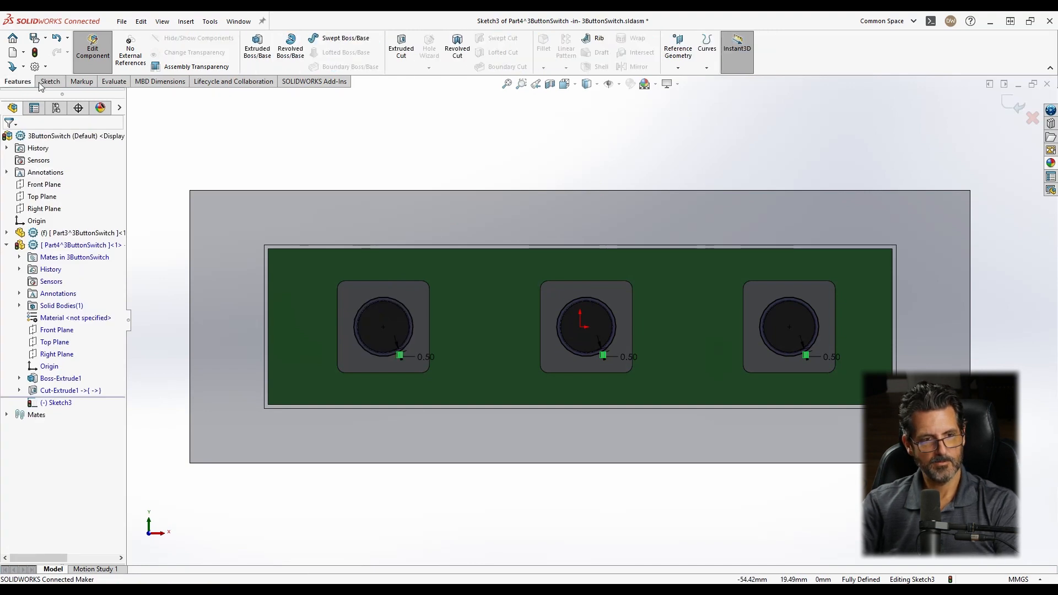
left_click(401, 50)
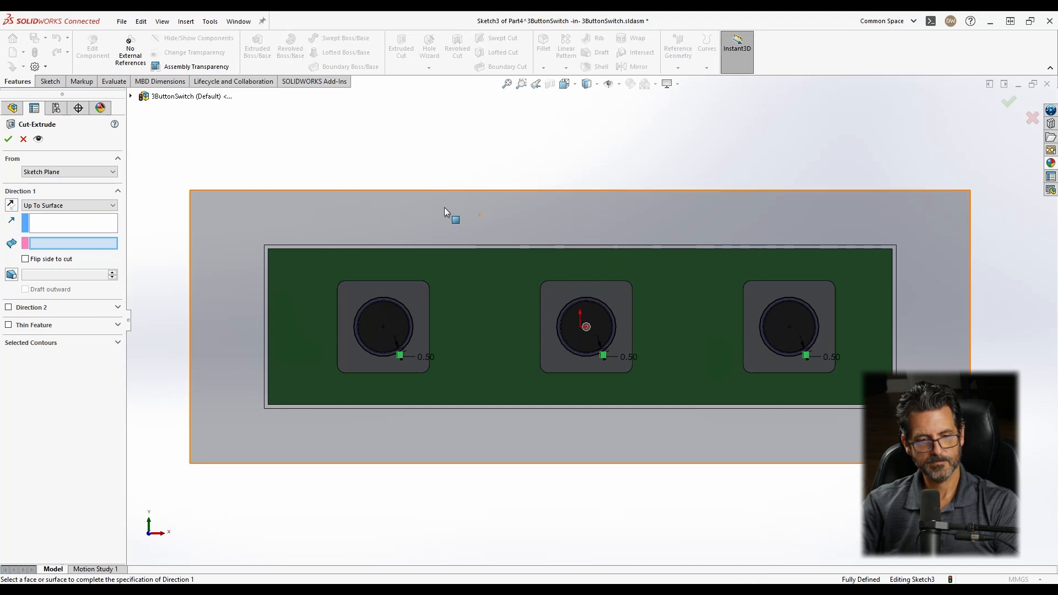
middle_click_drag(444, 208, 184, 206)
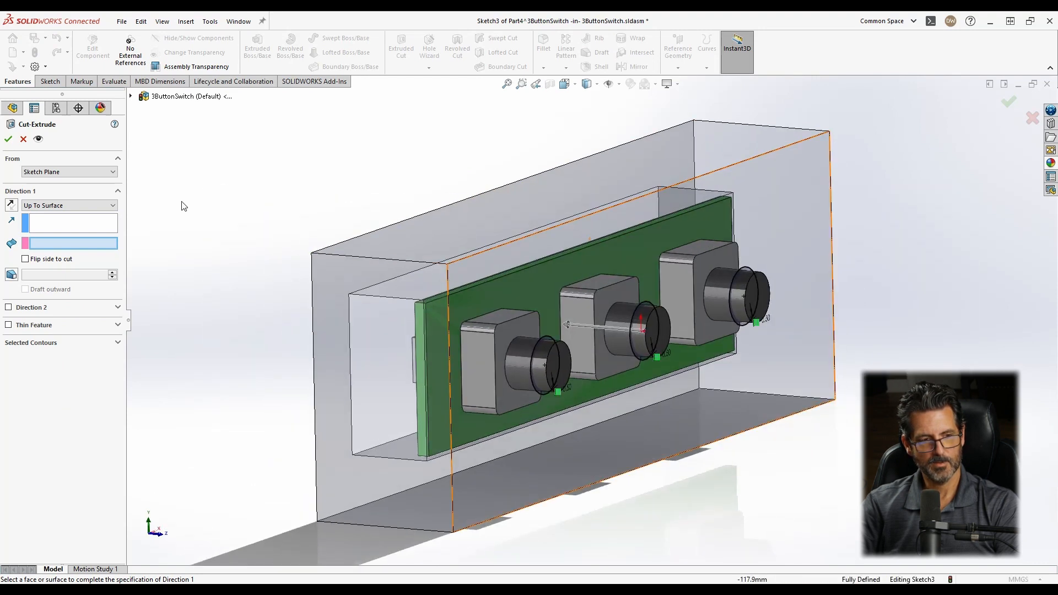
left_click(61, 205)
left_click(67, 224)
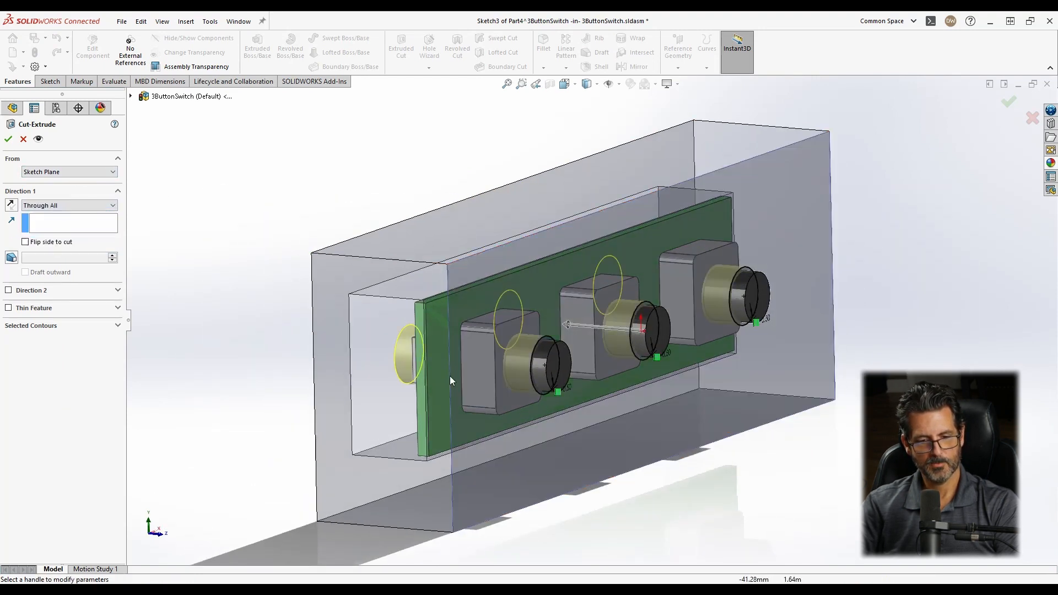
middle_click_drag(485, 351, 533, 354)
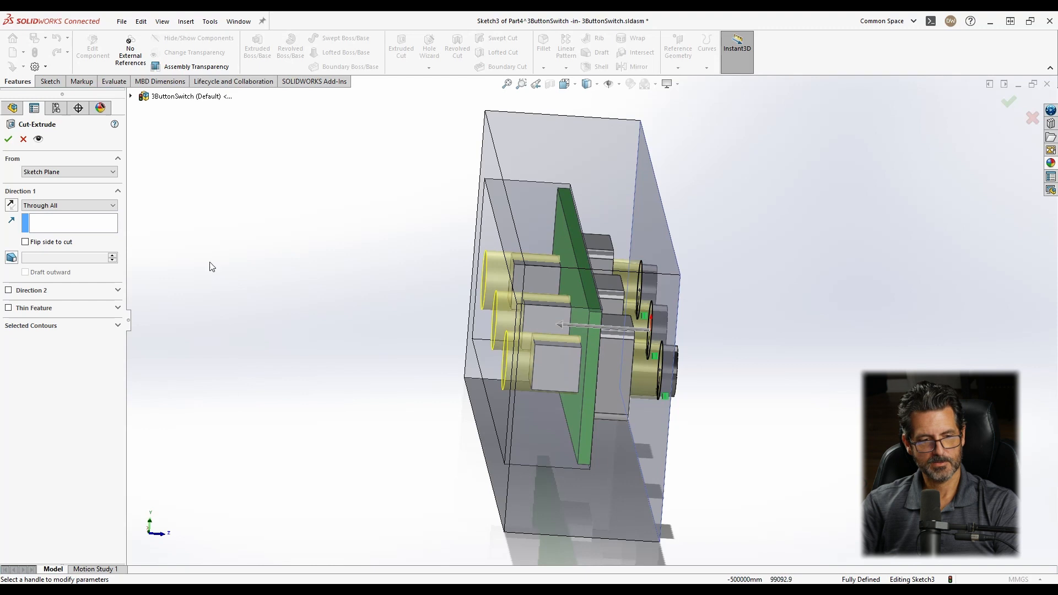
left_click(8, 141)
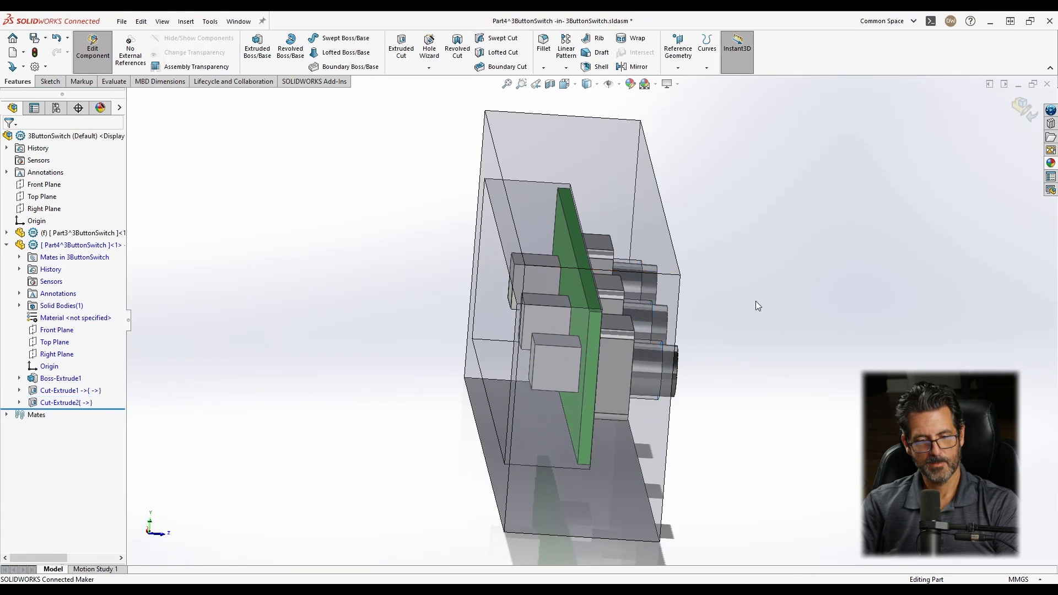
Examine the button holes and how the square switch bodies sit inside the block from the side, front and back.
middle_click_drag(756, 302, 638, 288)
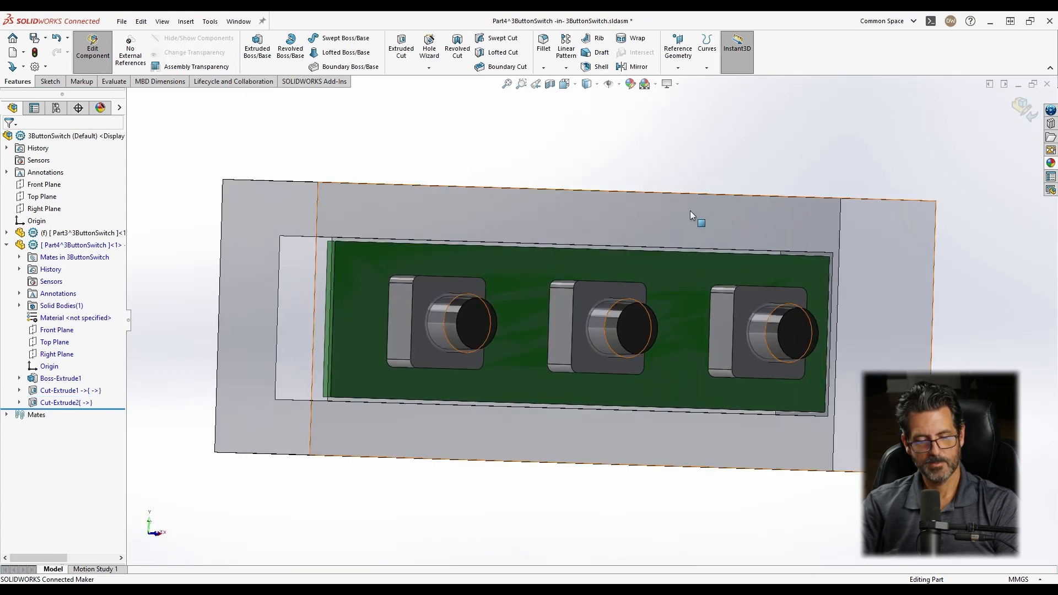
middle_click_drag(655, 210, 728, 220)
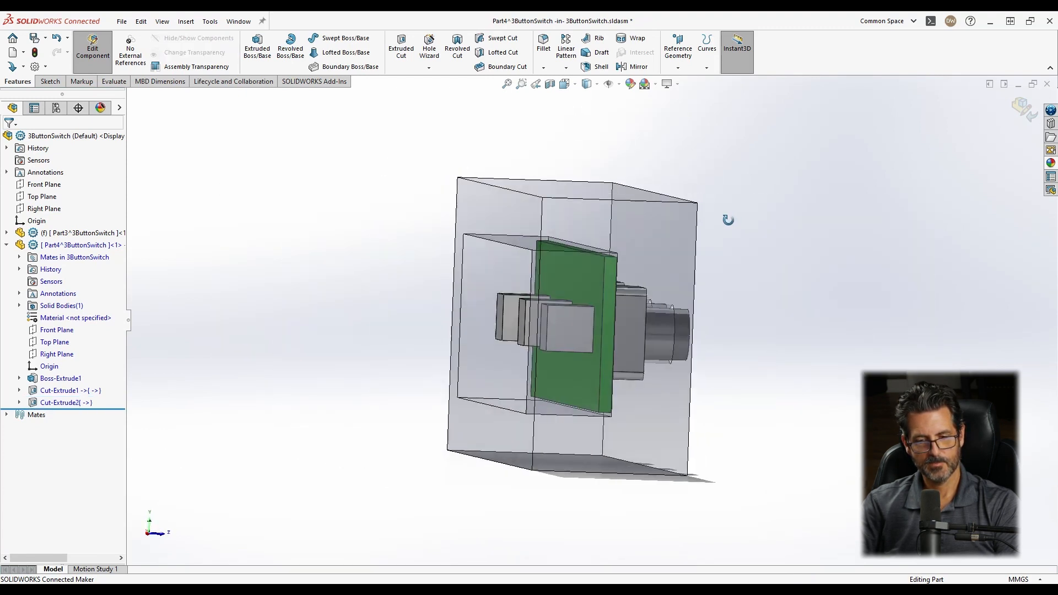
scroll(596, 306, "down", 5)
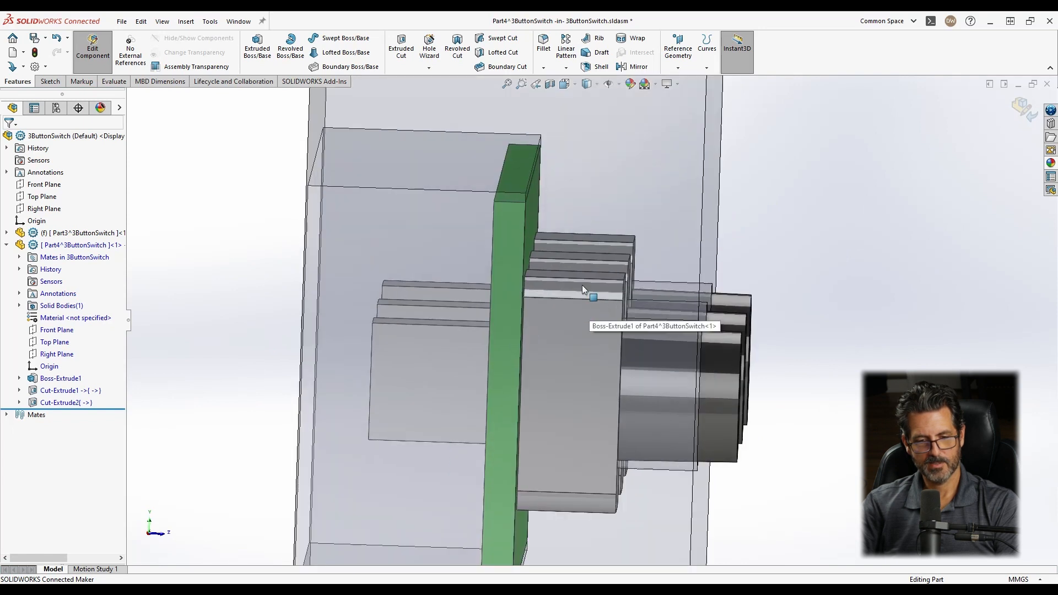
left_click(565, 298)
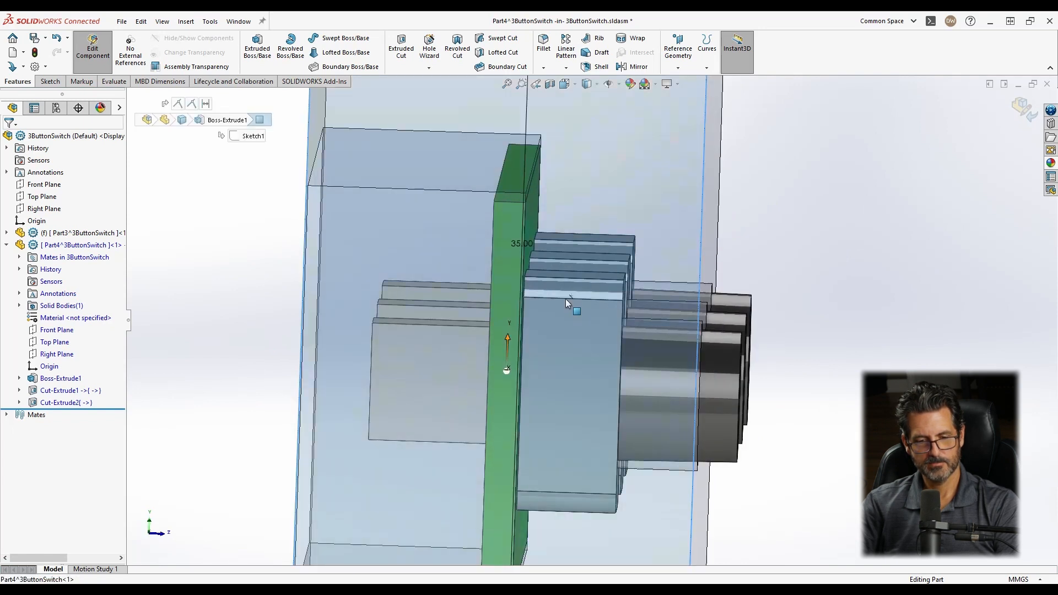
left_click(826, 293)
middle_click_drag(610, 305, 587, 304)
scroll(706, 315, "up", 5)
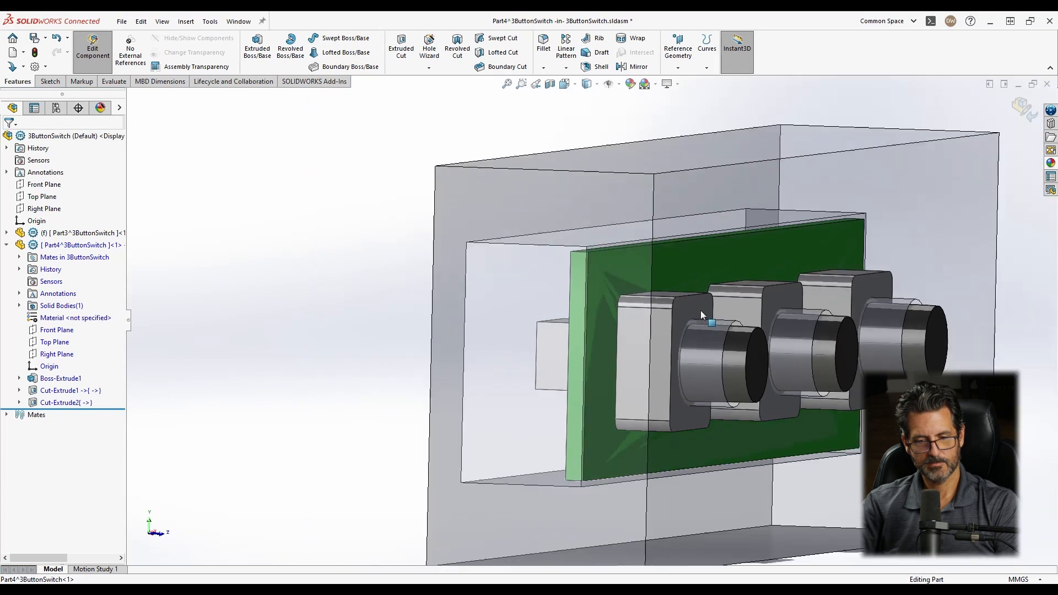
middle_click_drag(700, 309, 746, 319)
scroll(710, 320, "down", 5)
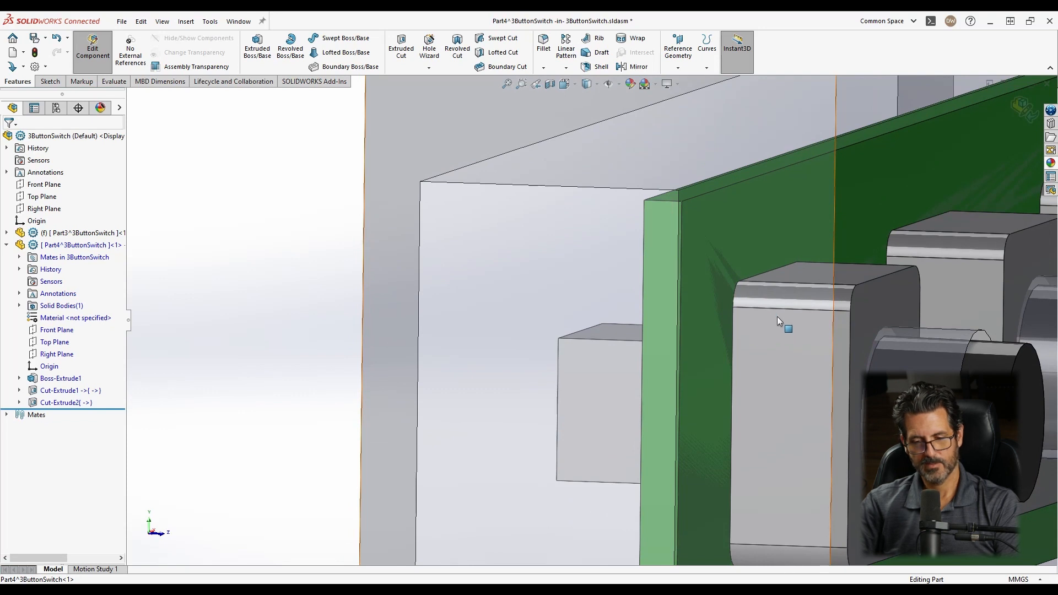
scroll(789, 321, "up", 5)
middle_click_drag(722, 298, 657, 305)
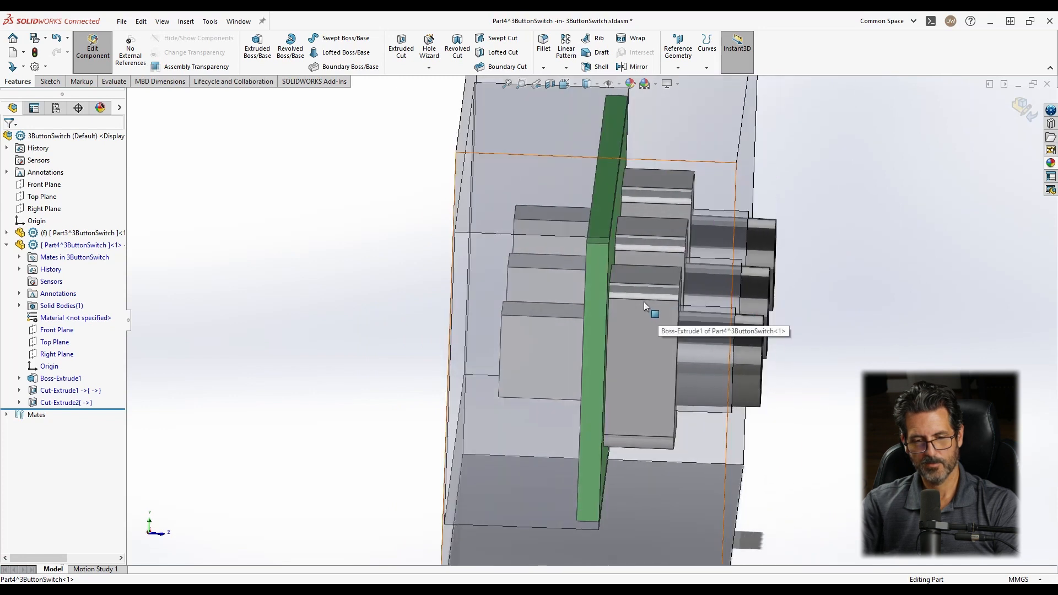
mouse_move(623, 259)
middle_mouse_down()
mouse_move(615, 264)
mouse_move(642, 261)
middle_mouse_up()
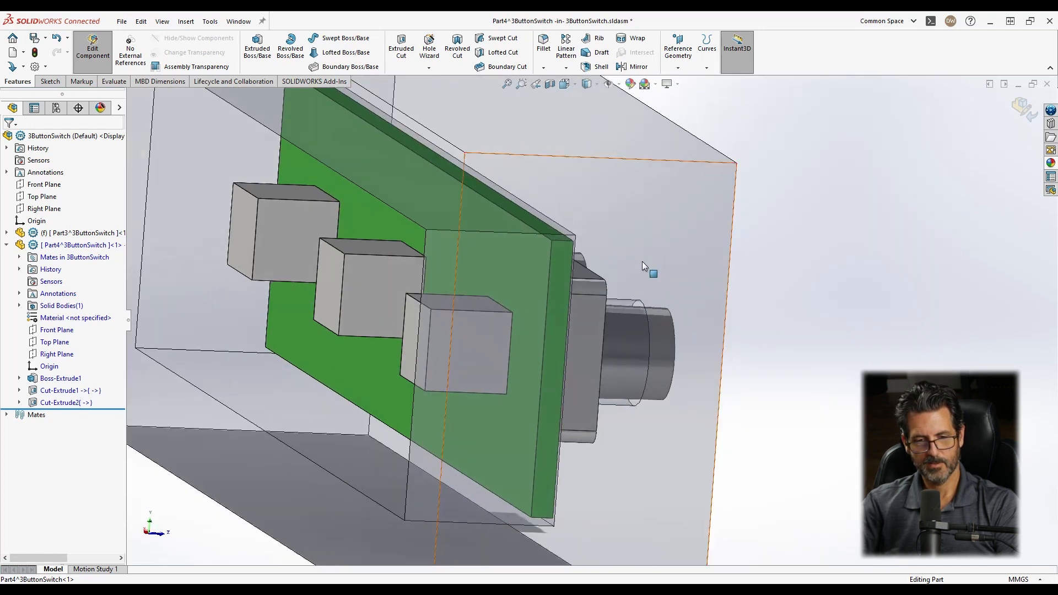
Start a sketch on the pocket's floor face, picking it in the narrow gap along the green board's edge.
left_click(555, 227)
middle_click_drag(554, 227, 579, 190)
scroll(383, 243, "down", 7)
left_click(406, 362)
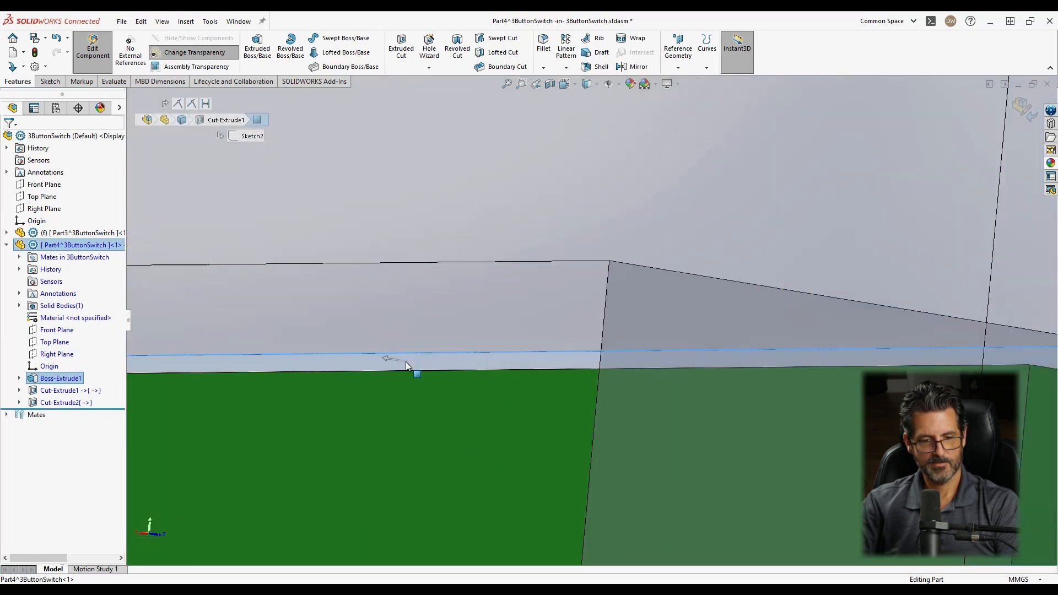
scroll(465, 357, "up", 7)
scroll(468, 356, "up", 2)
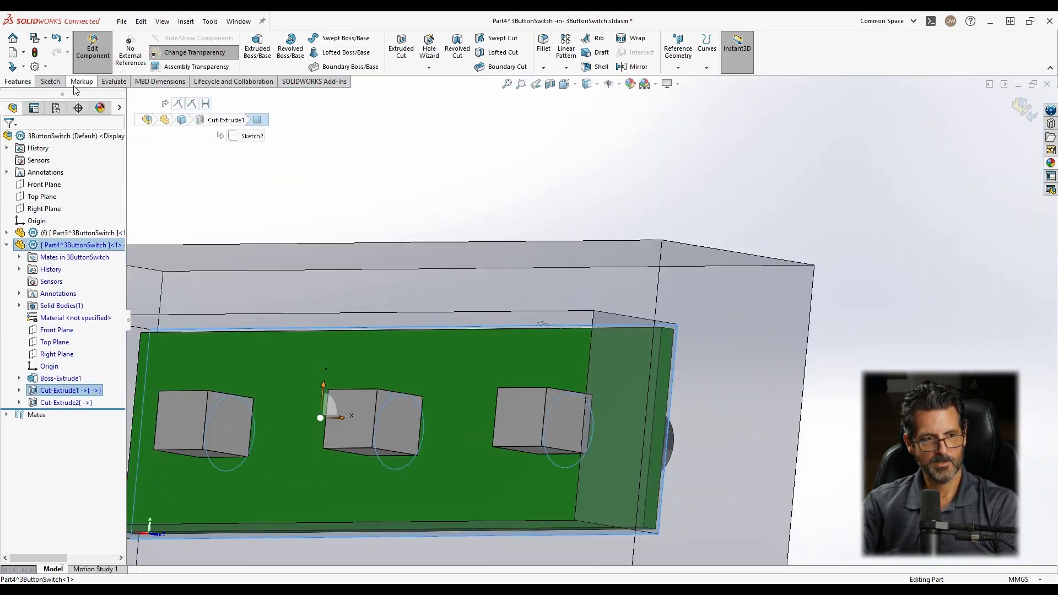
left_click(48, 82)
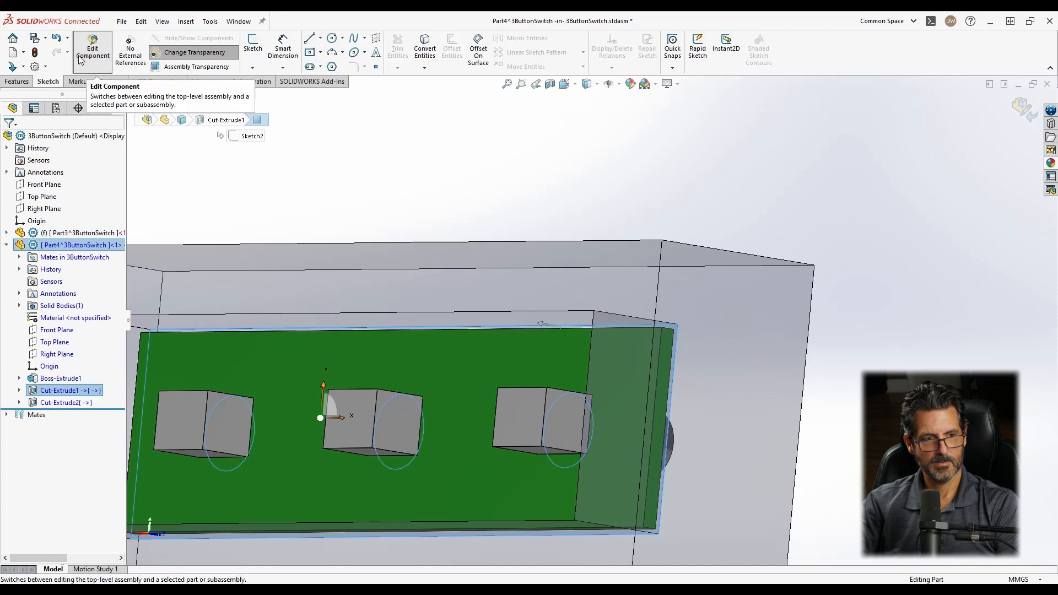
left_click(254, 44)
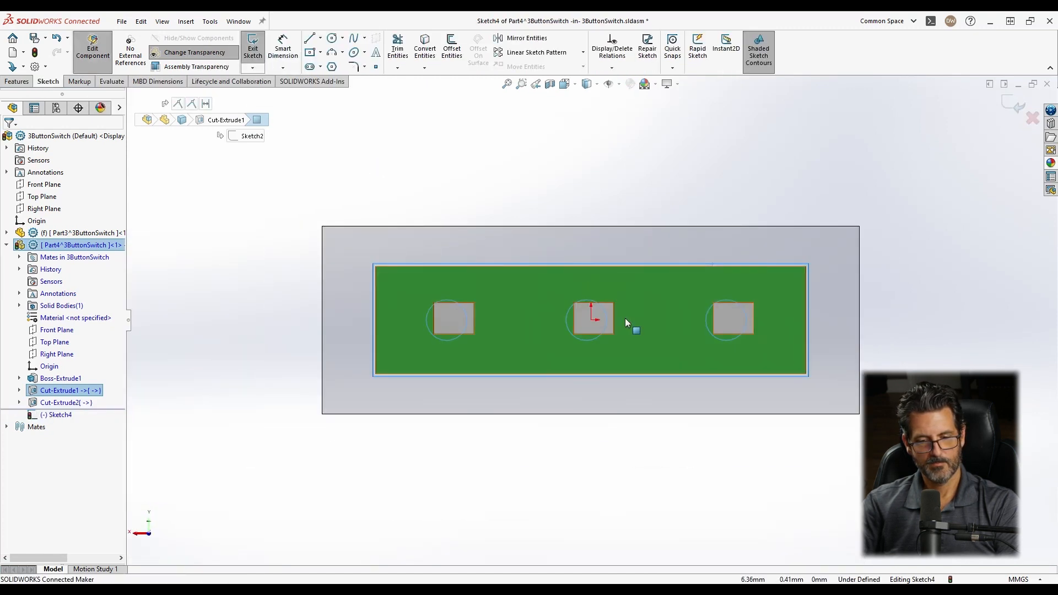
Select the rounded-square front face of the switch body nearest one end of the board.
middle_click_drag(623, 319, 390, 313)
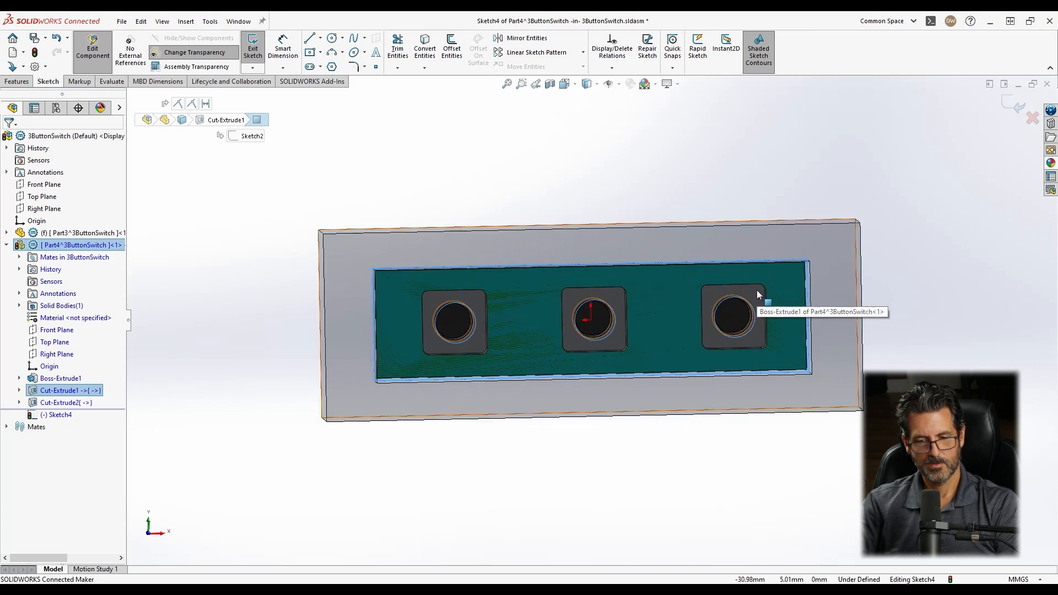
scroll(756, 290, "down", 2)
scroll(756, 289, "down", 3)
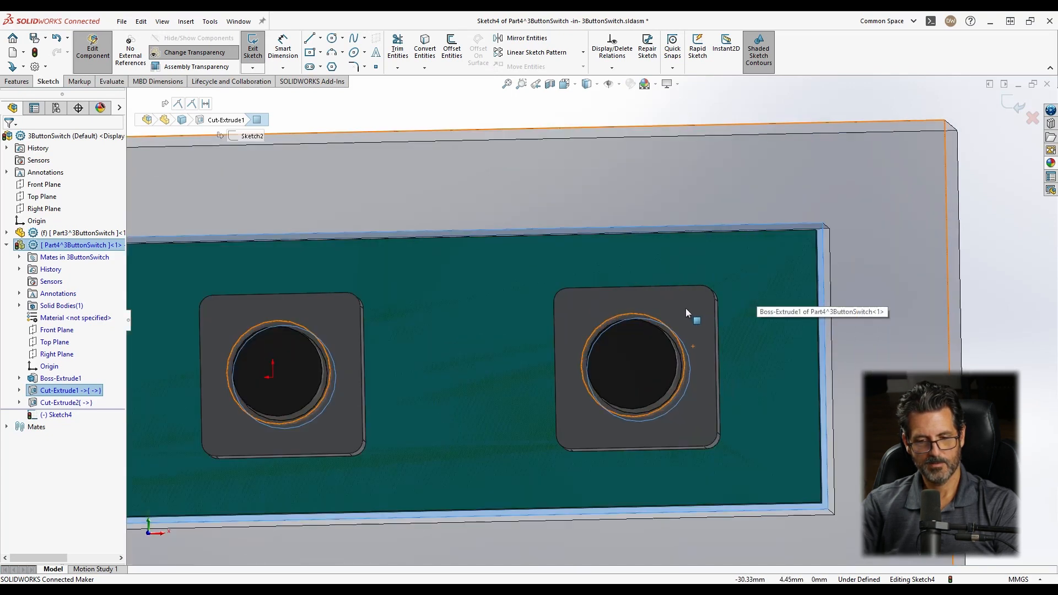
scroll(666, 326, "down", 4)
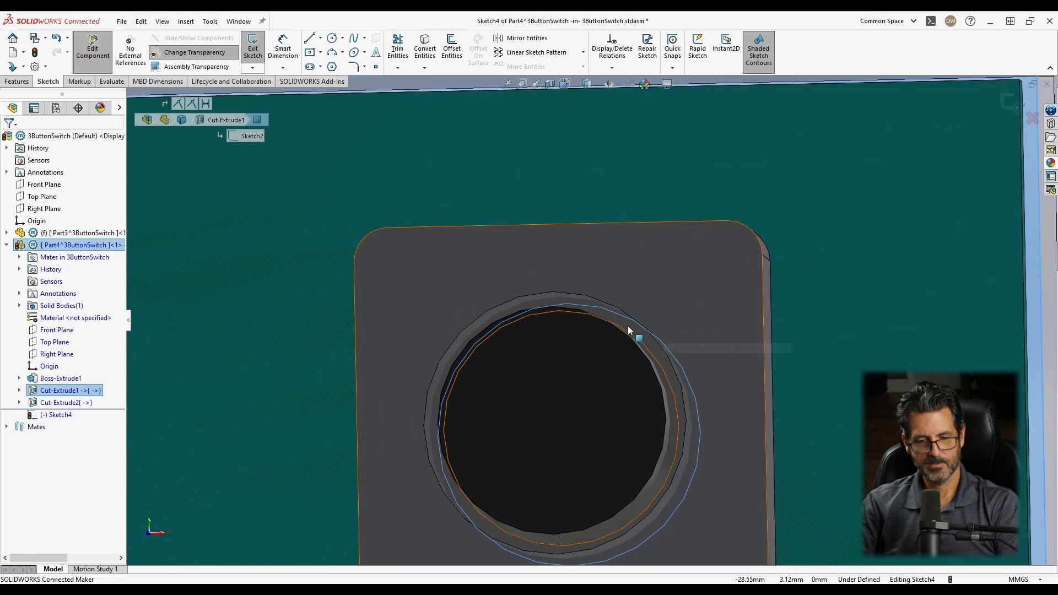
left_click(623, 324)
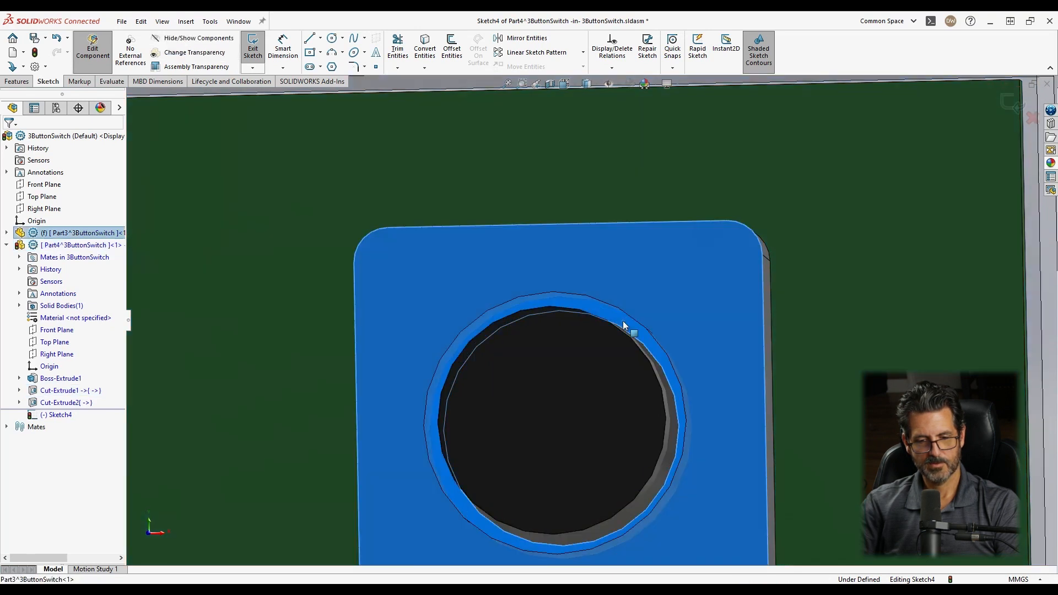
Offset the outline of the switch body at the board's right end outward by 0.50 mm in the housing sketch.
scroll(695, 320, "up", 5)
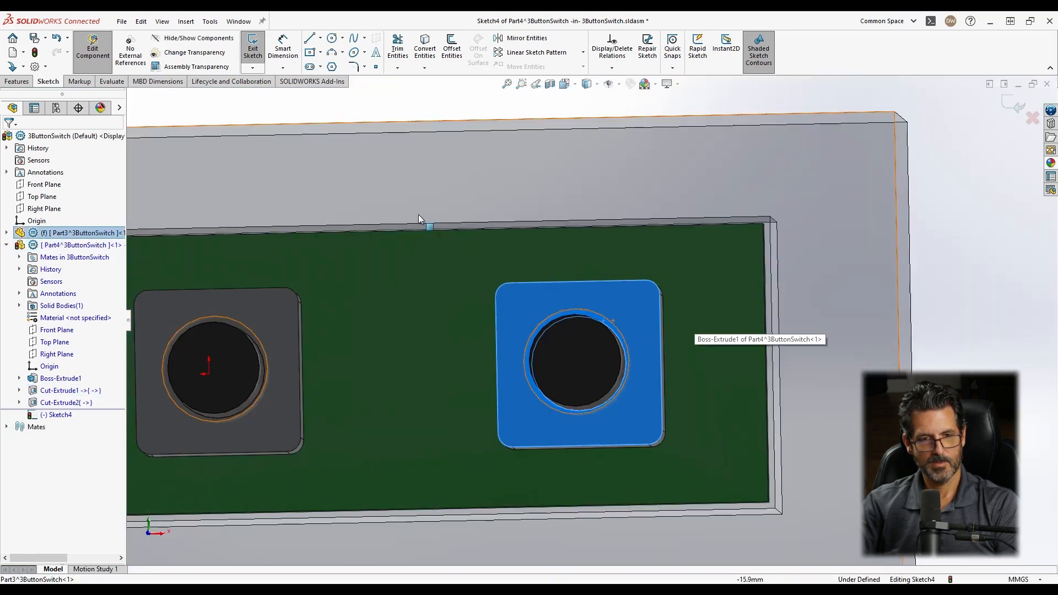
left_click(452, 50)
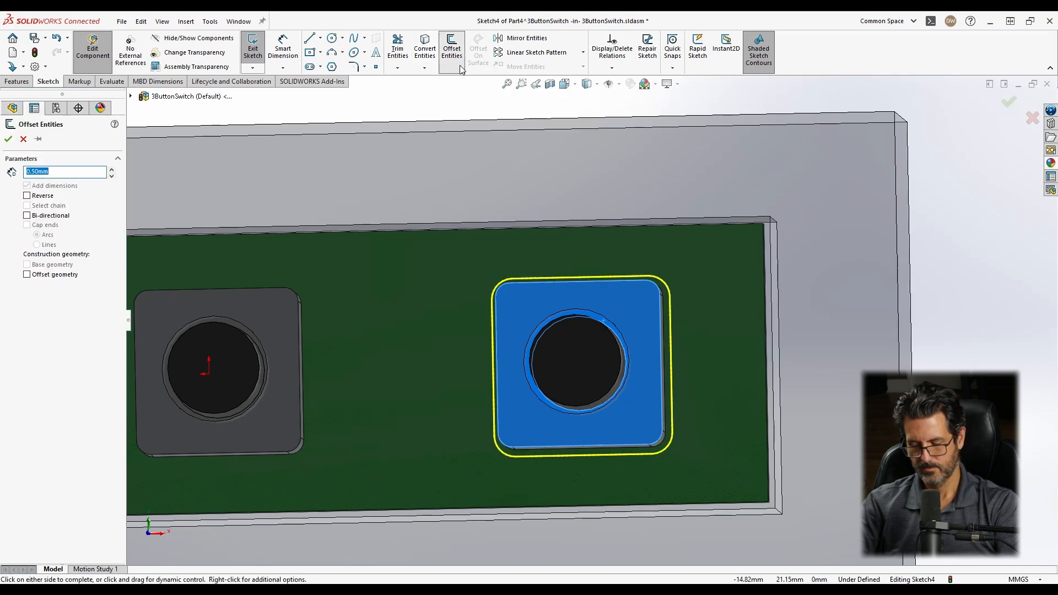
middle_click_drag(635, 302, 638, 301)
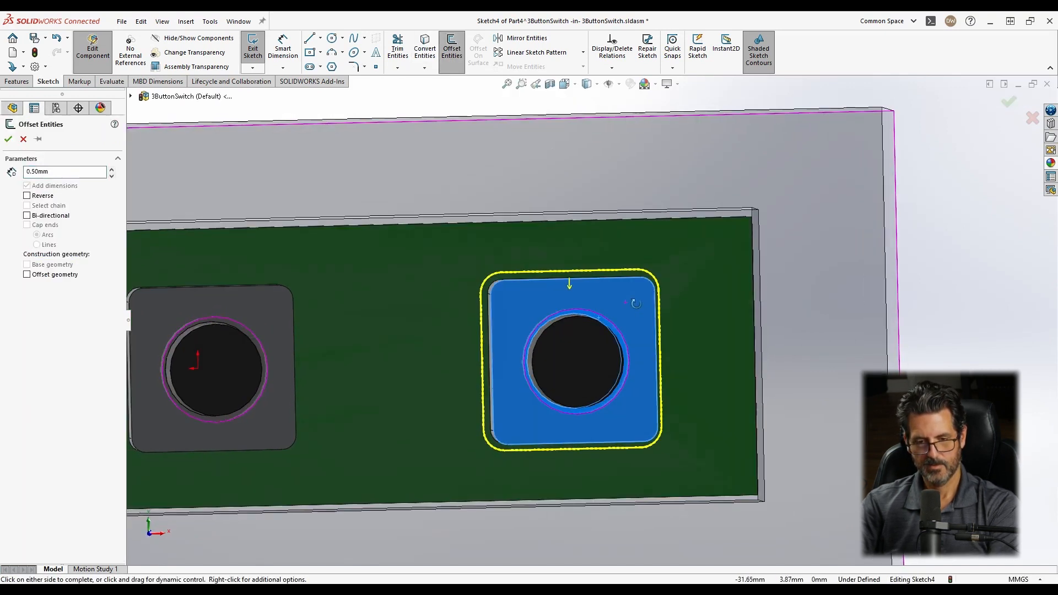
left_click(685, 296)
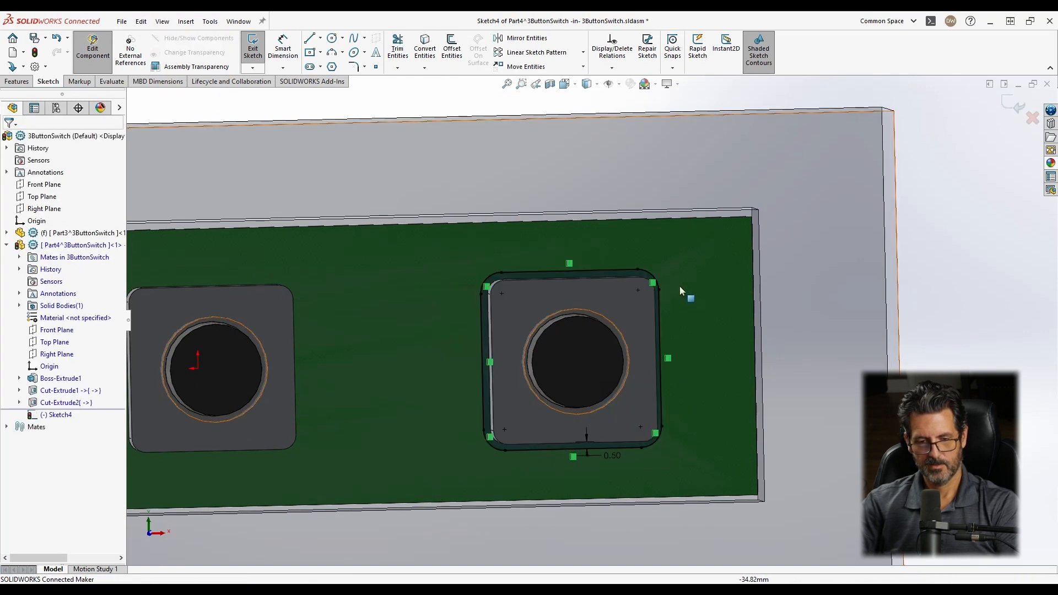
Offset the outline of the middle switch body outward by 0.50 mm in the same sketch.
left_click(231, 322)
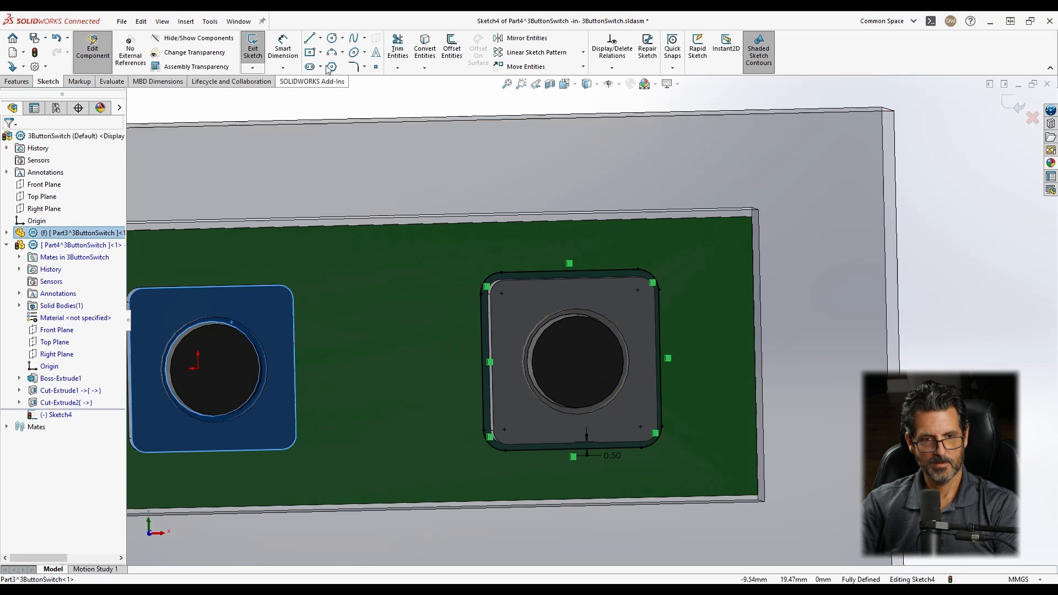
left_click(452, 49)
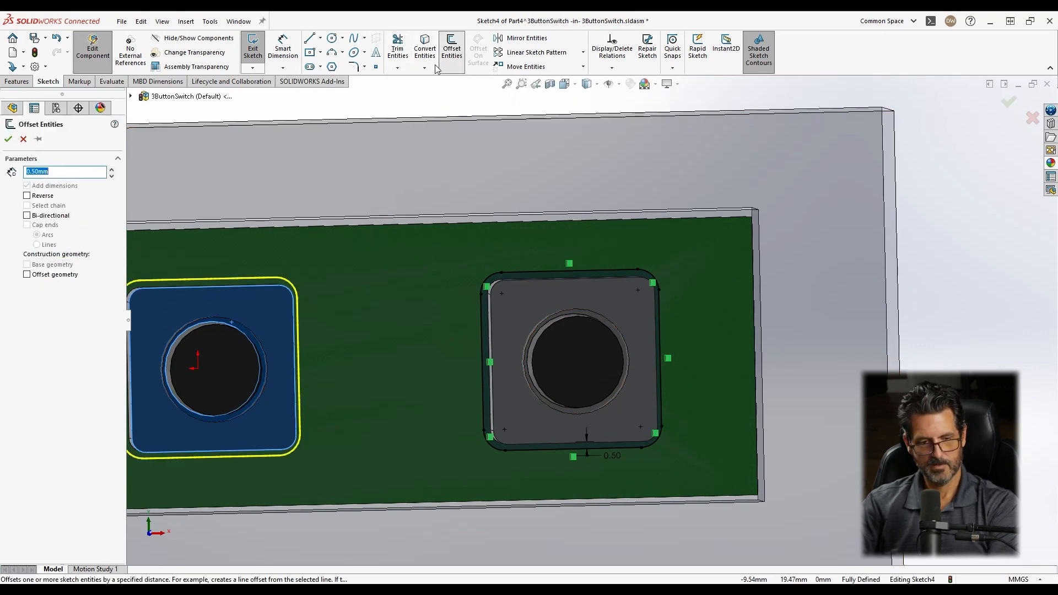
left_click(296, 327)
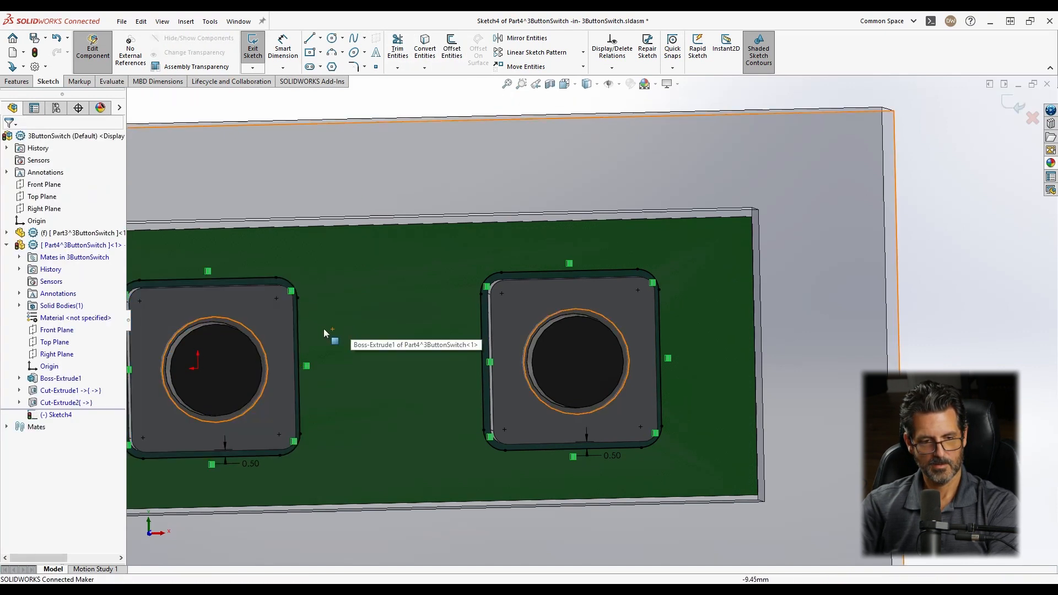
Offset the outline of the switch body at the board's left end outward by 0.50 mm.
scroll(296, 329, "up", 3)
scroll(287, 327, "down", 3)
scroll(285, 326, "down", 2)
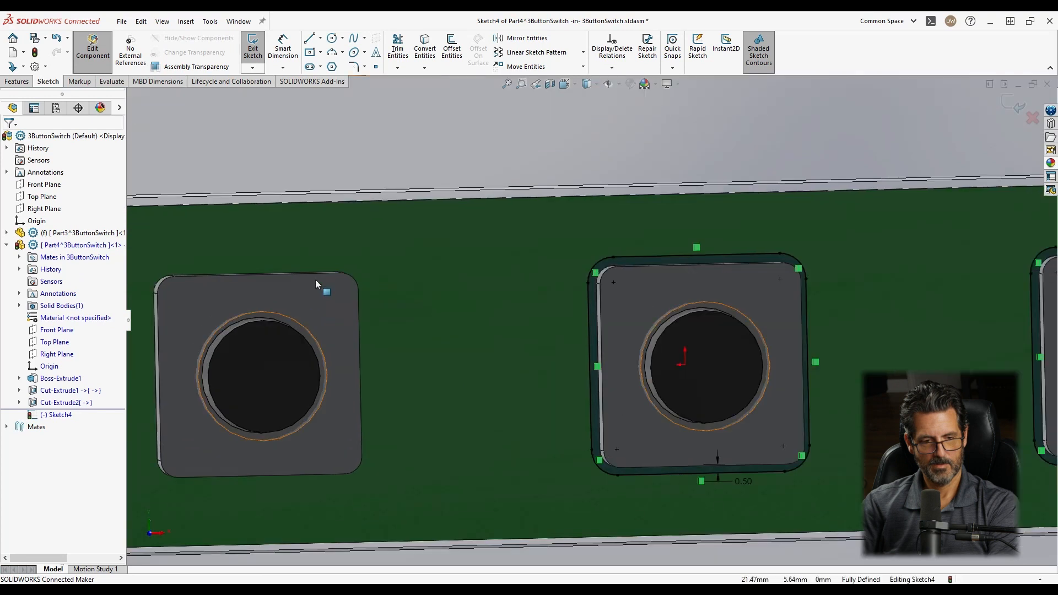
left_click(291, 326)
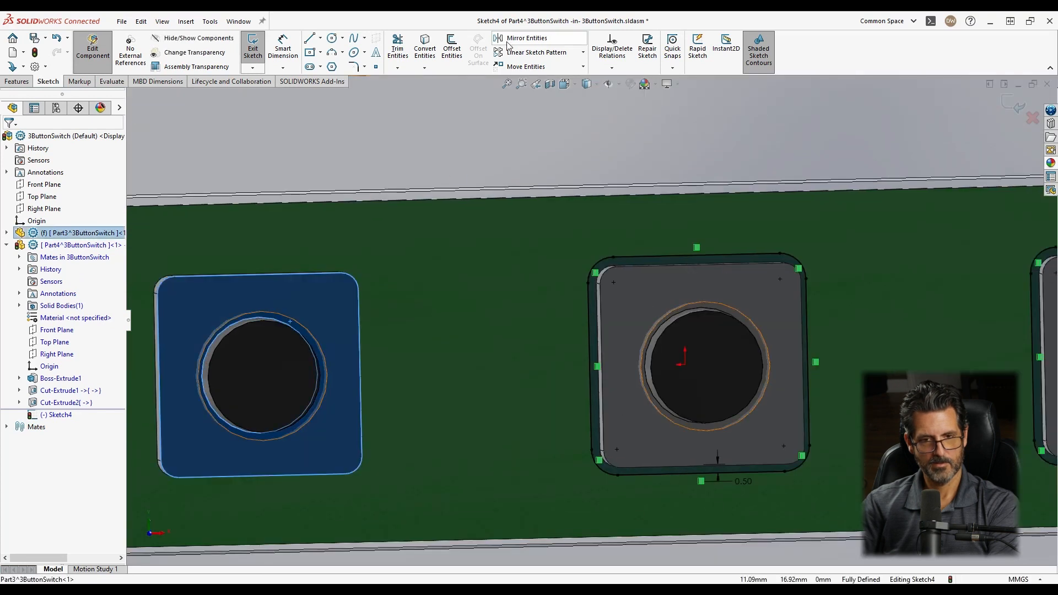
left_click(452, 51)
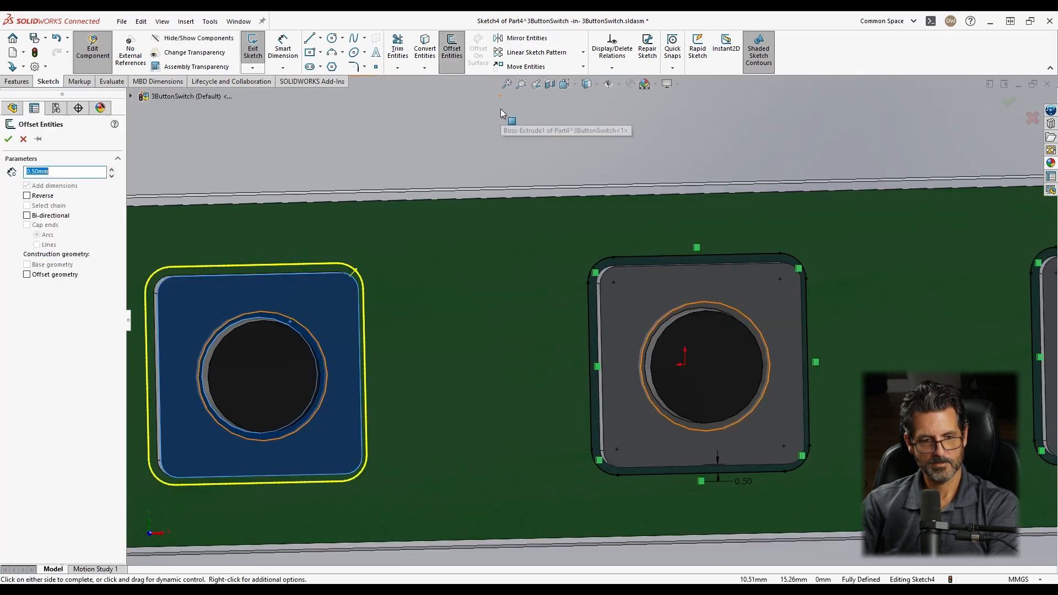
key("Return")
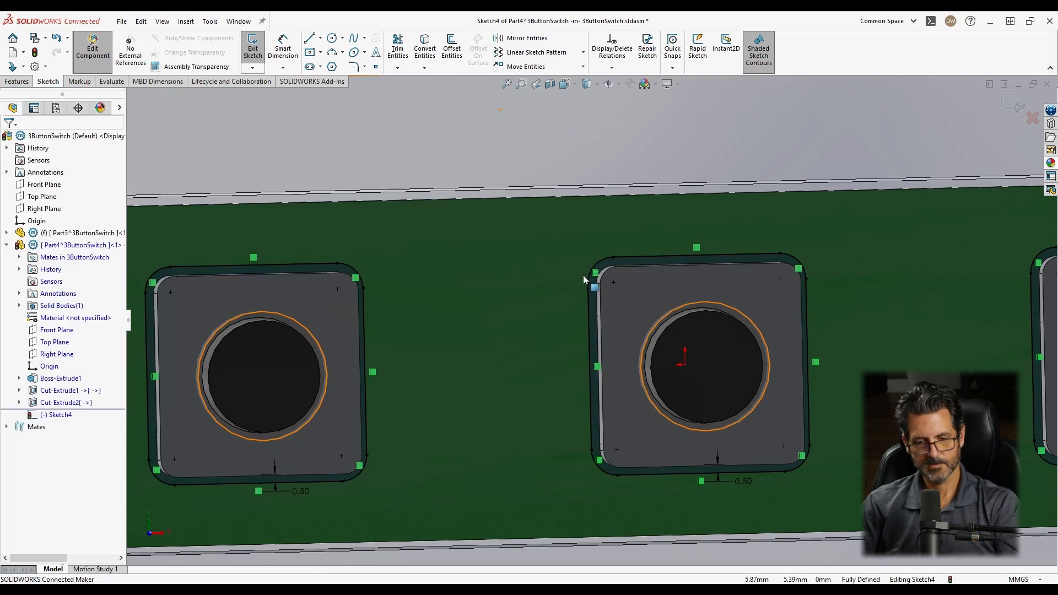
Set up an extruded cut of the three offset outlines with the Up To Surface end condition.
key("f")
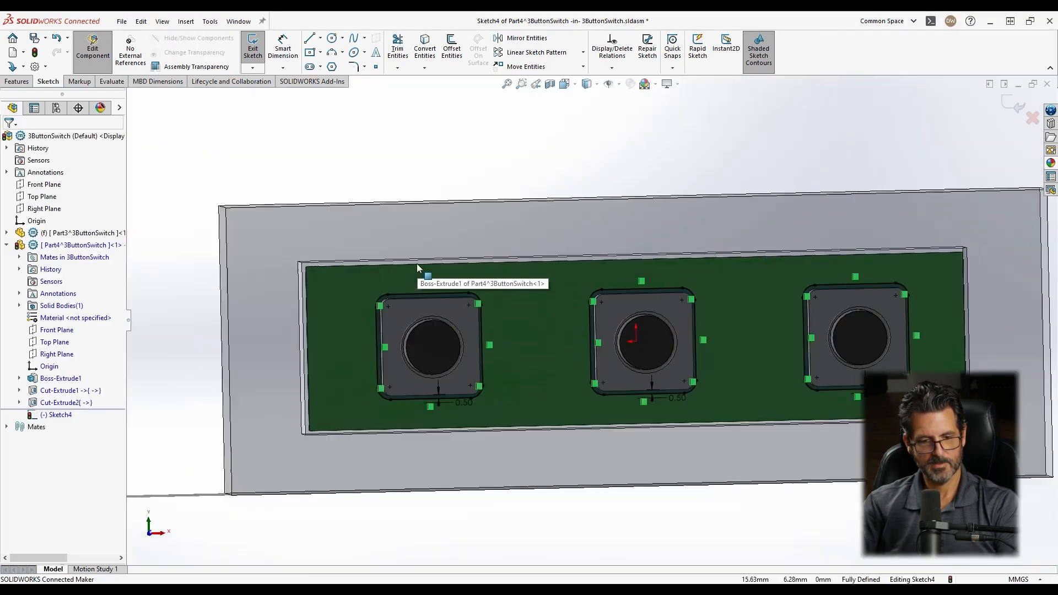
middle_click_drag(435, 273, 468, 287)
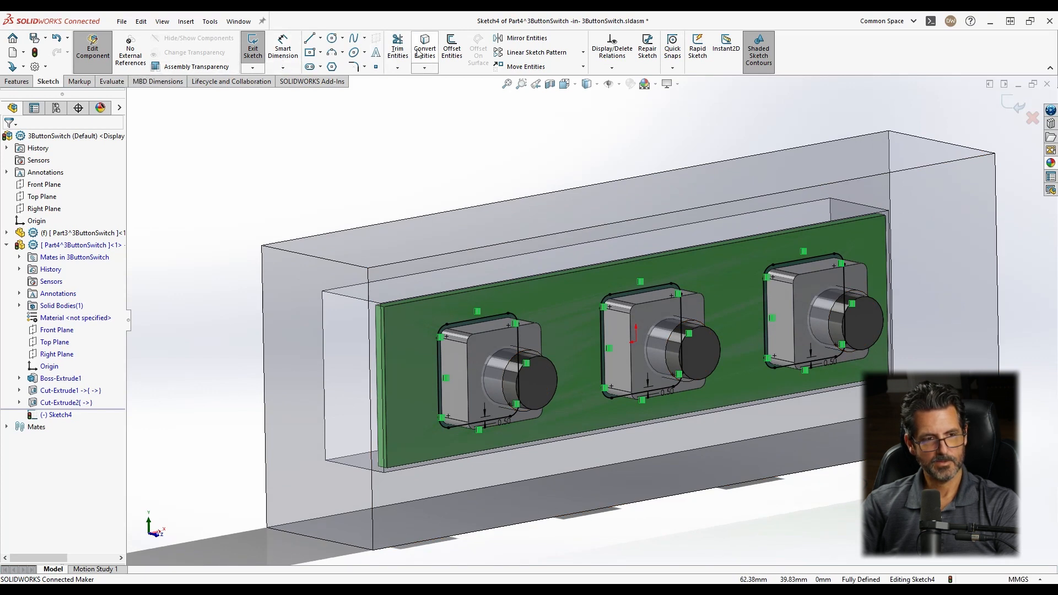
left_click(21, 82)
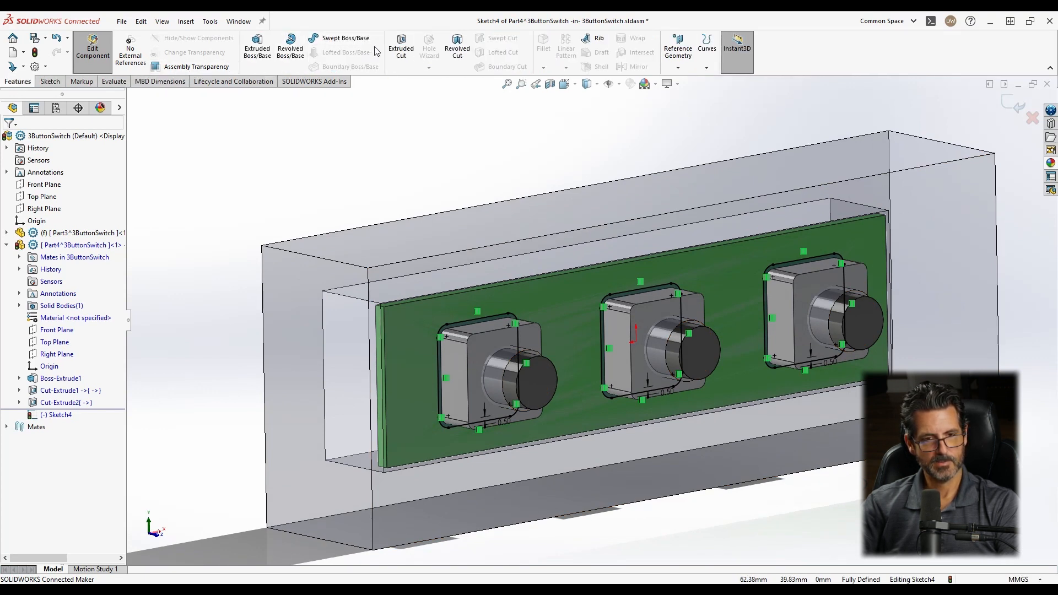
left_click(402, 48)
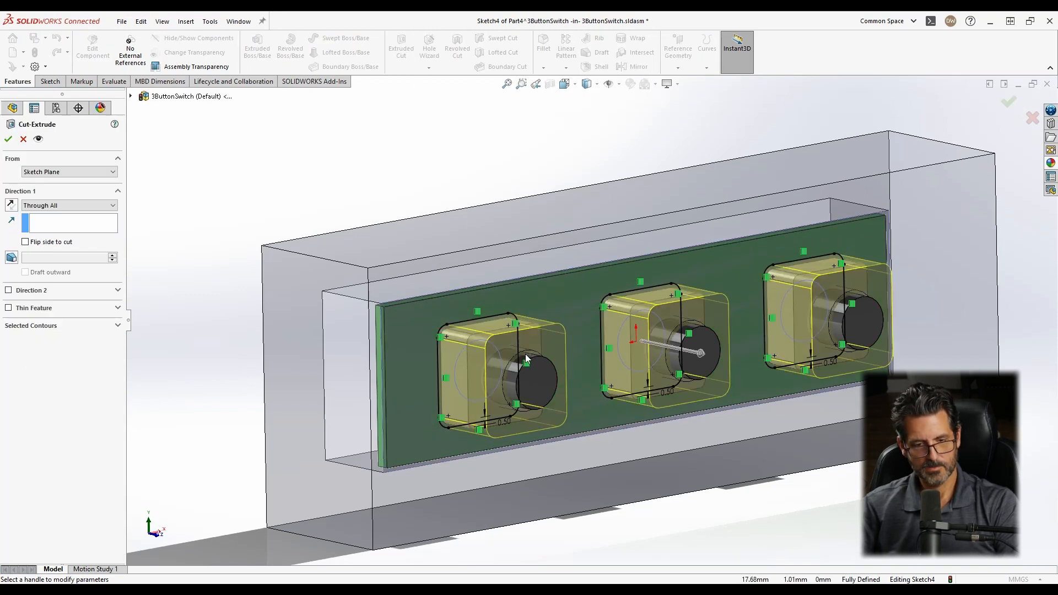
scroll(501, 342, "up", 3)
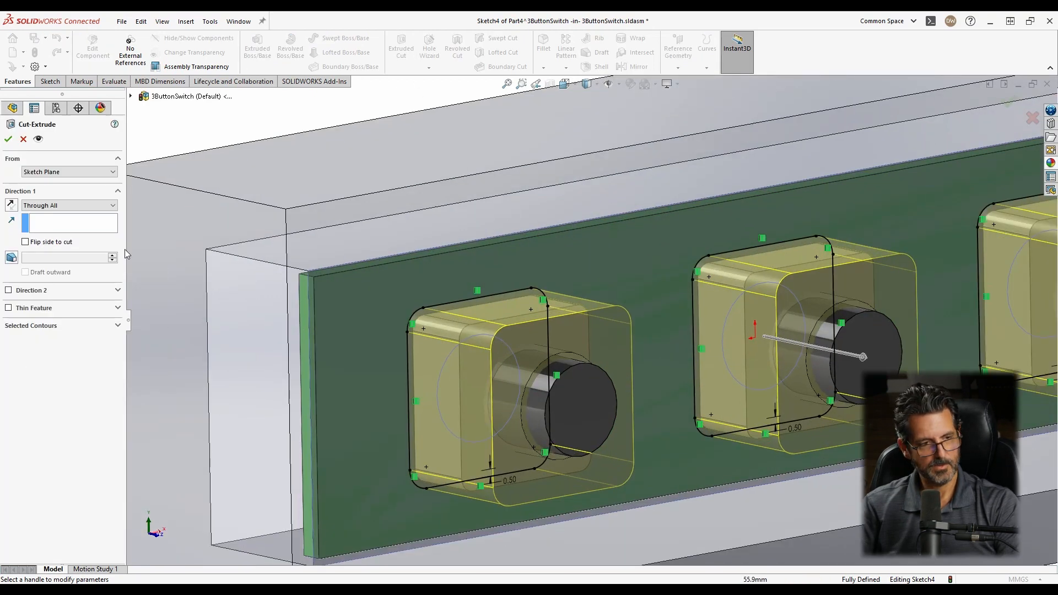
left_click(54, 209)
left_click(52, 243)
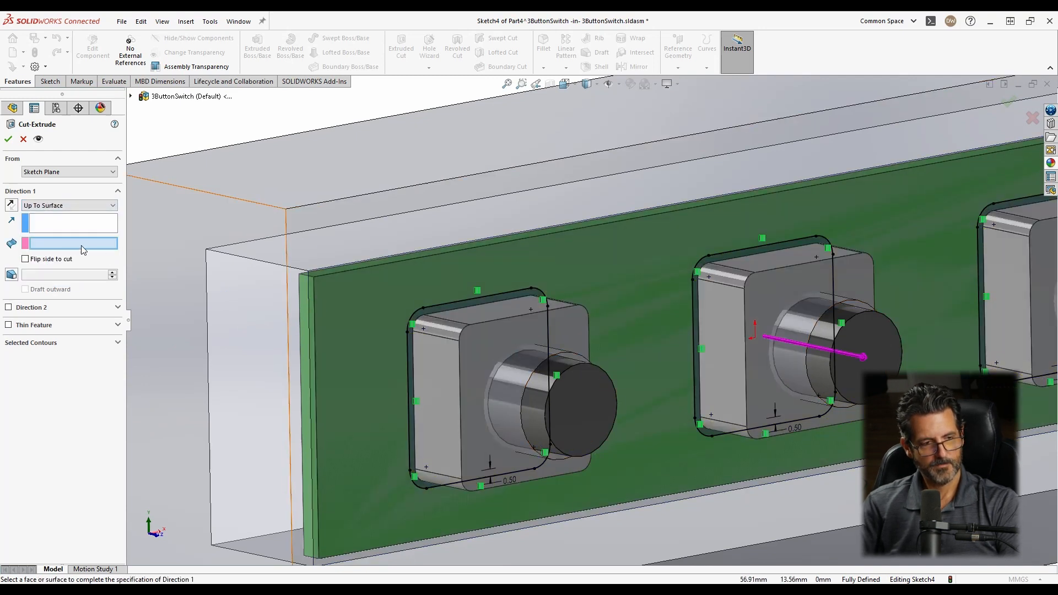
right_click(488, 340)
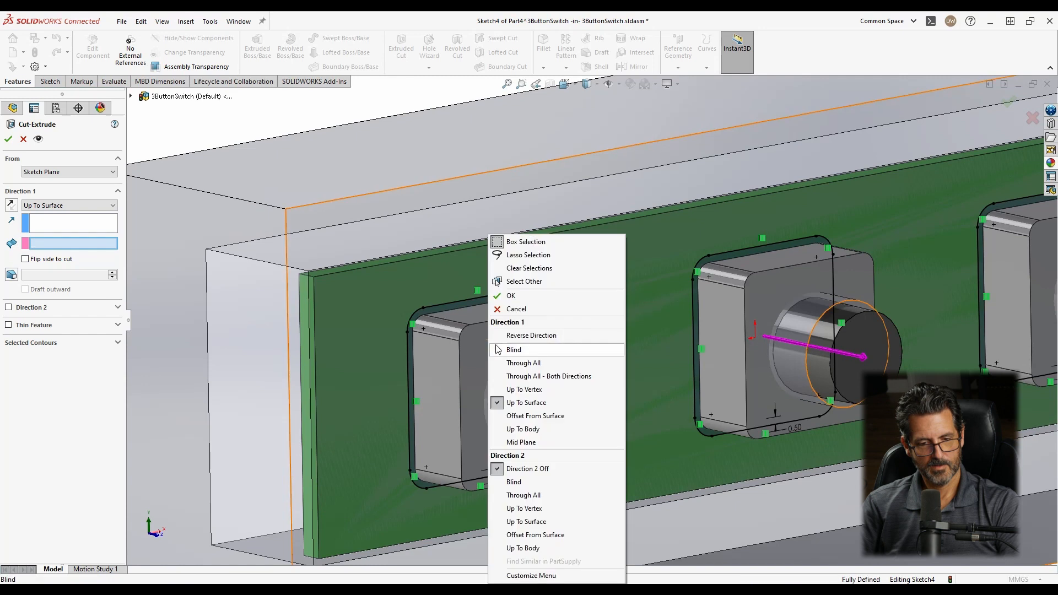
left_click(530, 282)
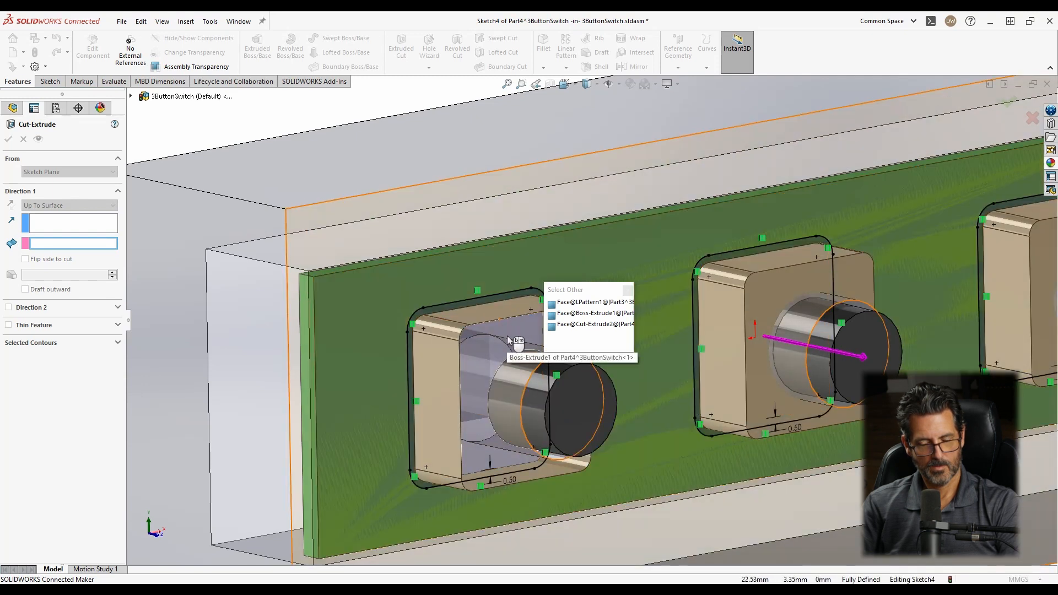
left_click(508, 336)
Terminate the cut at the front face of the leftmost switch body and complete the three housing pockets.
middle_click_drag(513, 368, 468, 345)
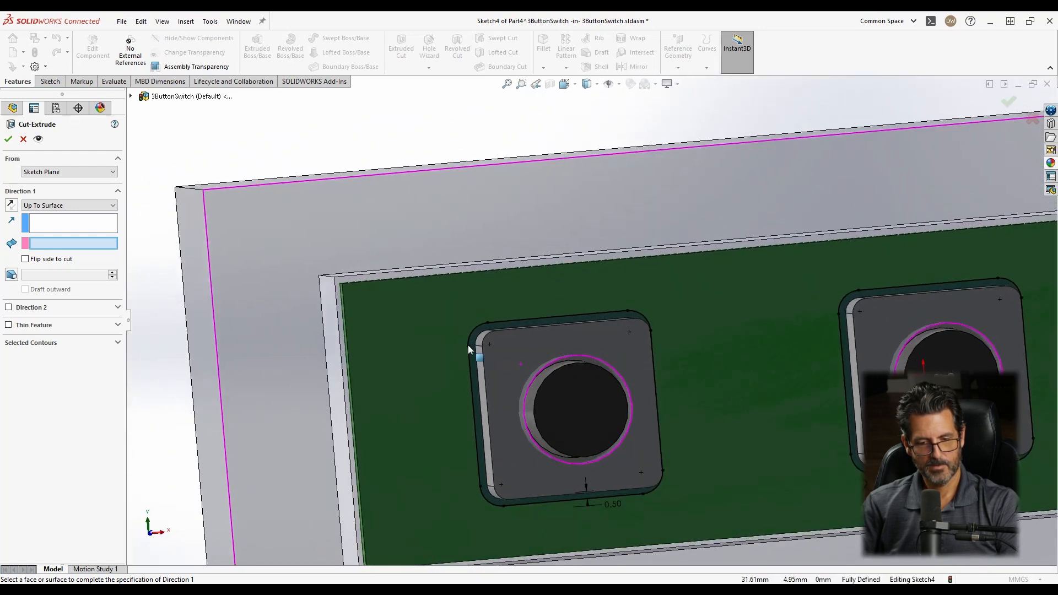
scroll(576, 362, "up", 6)
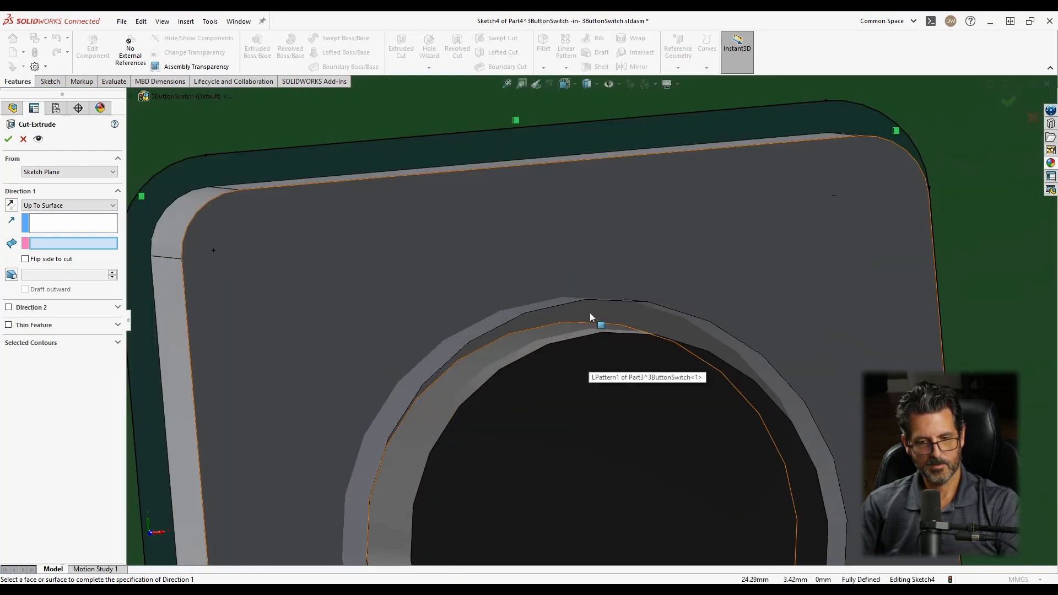
left_click(591, 314)
scroll(588, 317, "down", 5)
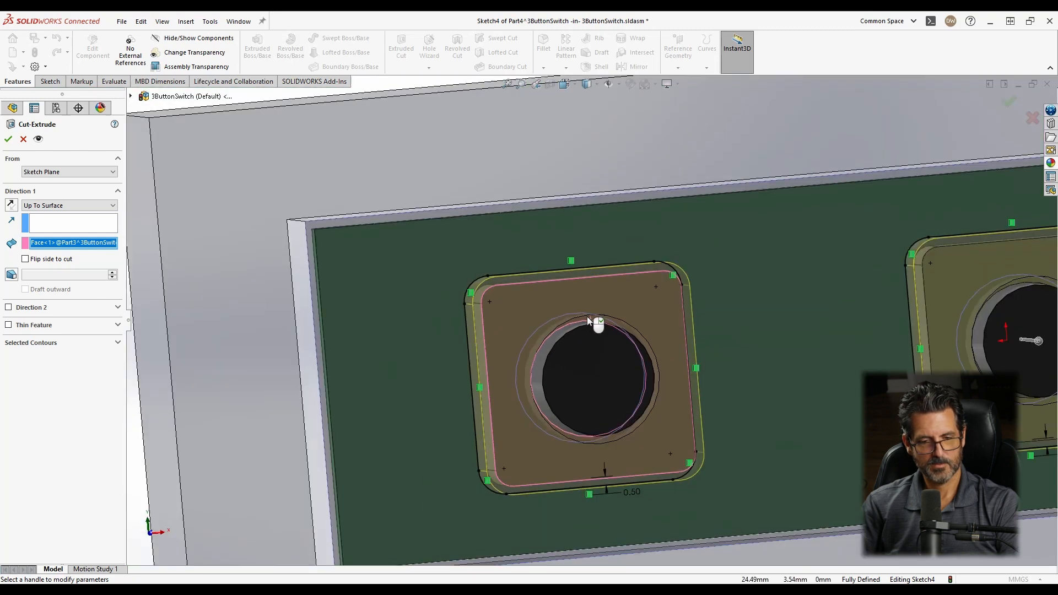
scroll(587, 317, "down", 3)
middle_click_drag(587, 317, 1006, 127)
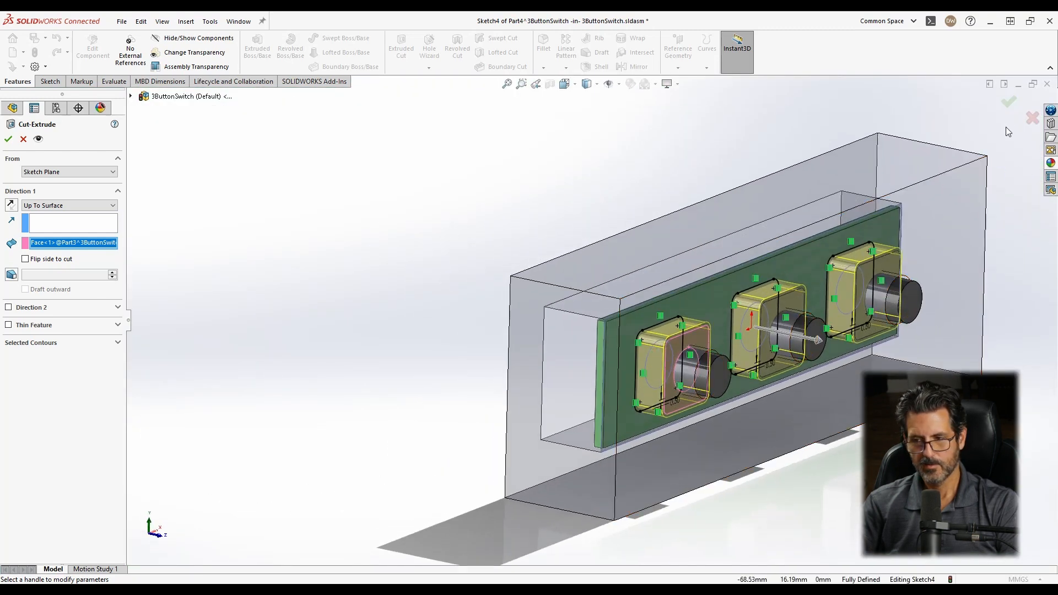
left_click(1009, 102)
scroll(600, 210, "down", 3)
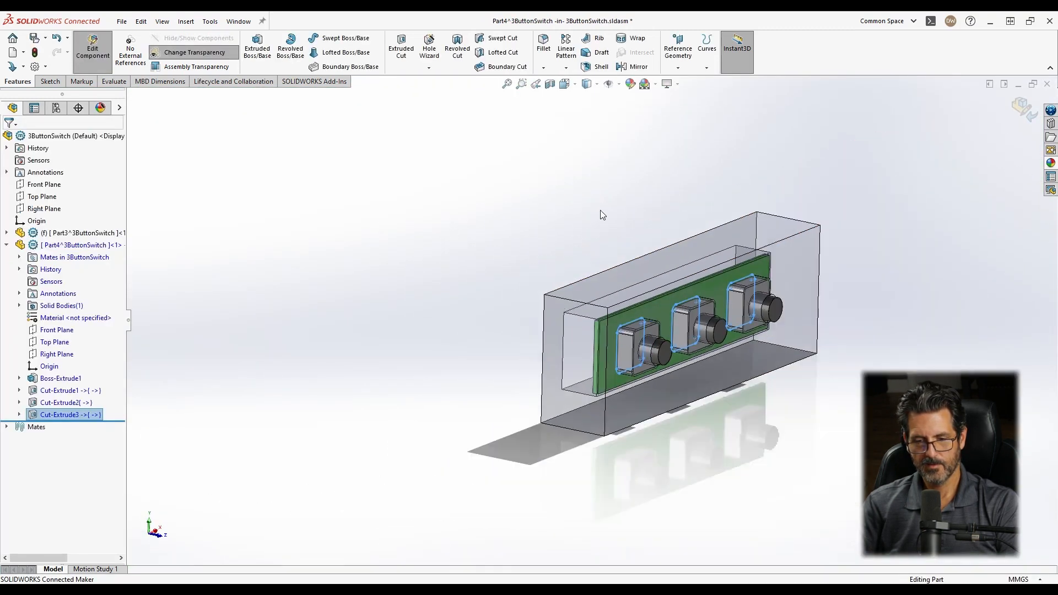
left_click(934, 309)
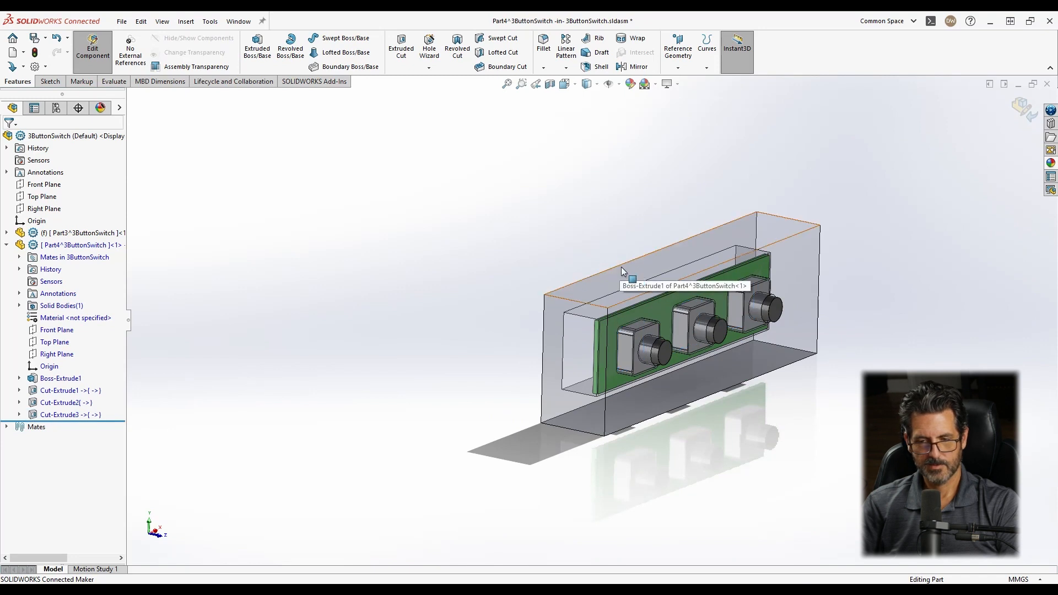
Turn off the housing's transparency and open the housing part in its own window.
left_click(742, 226)
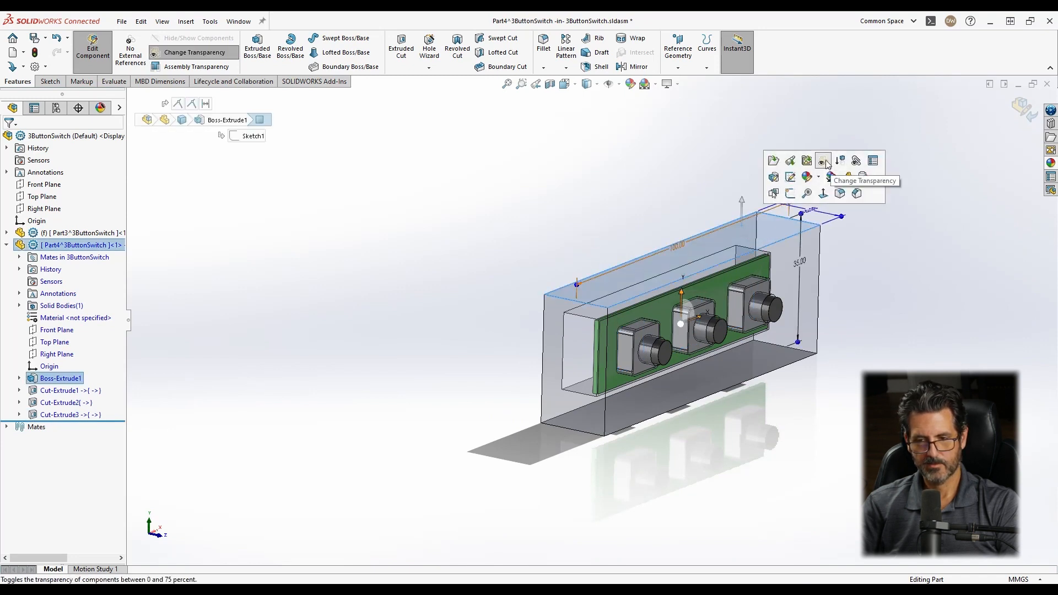
left_click(859, 169)
left_click(776, 226)
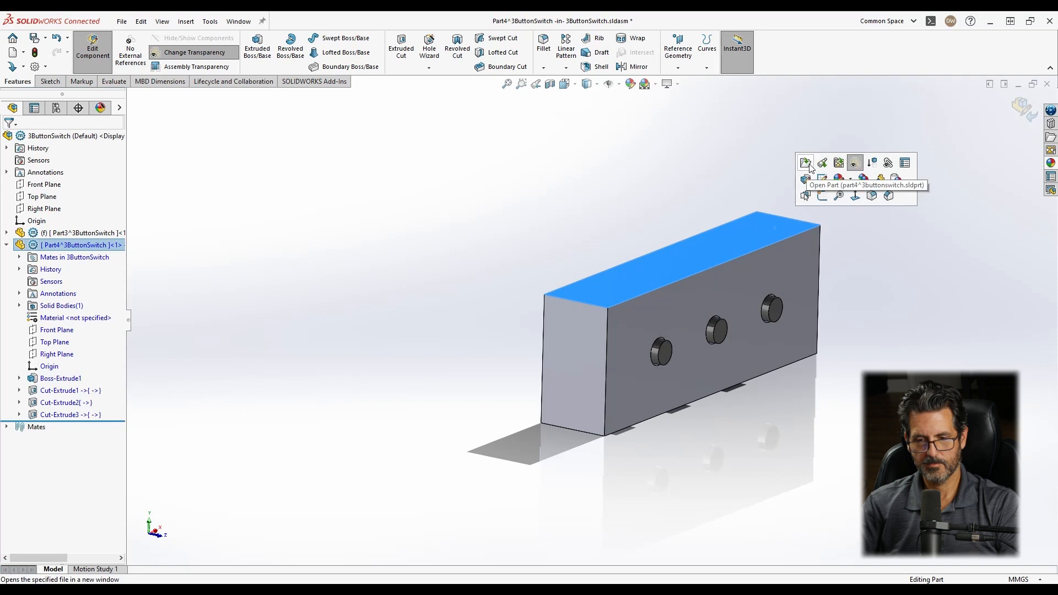
left_click(814, 249)
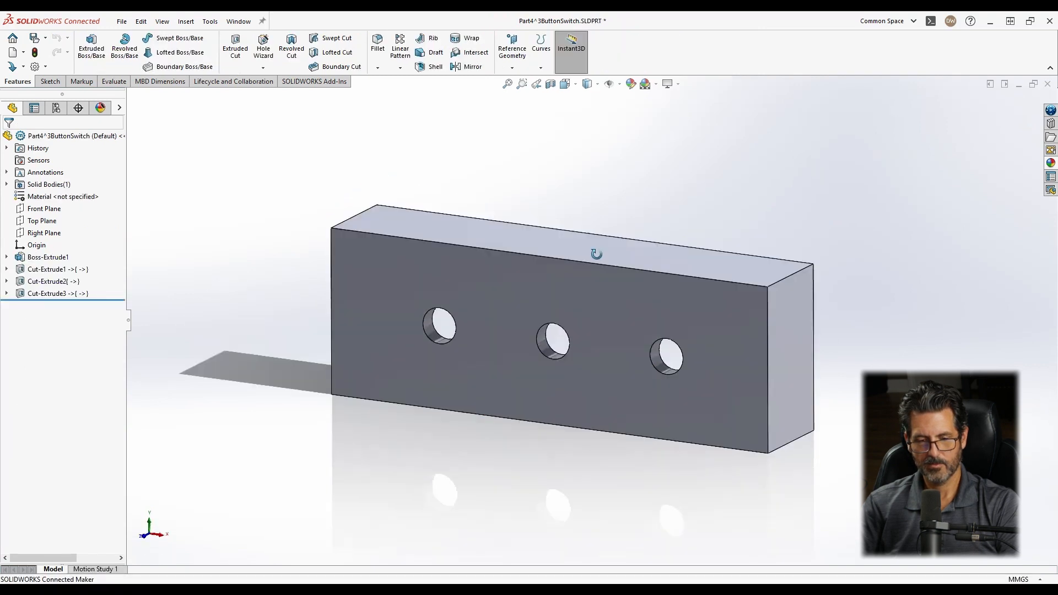
Examine the housing's rear cavity, the three switch pockets and the button holes from several angles.
middle_click_drag(633, 166, 820, 205)
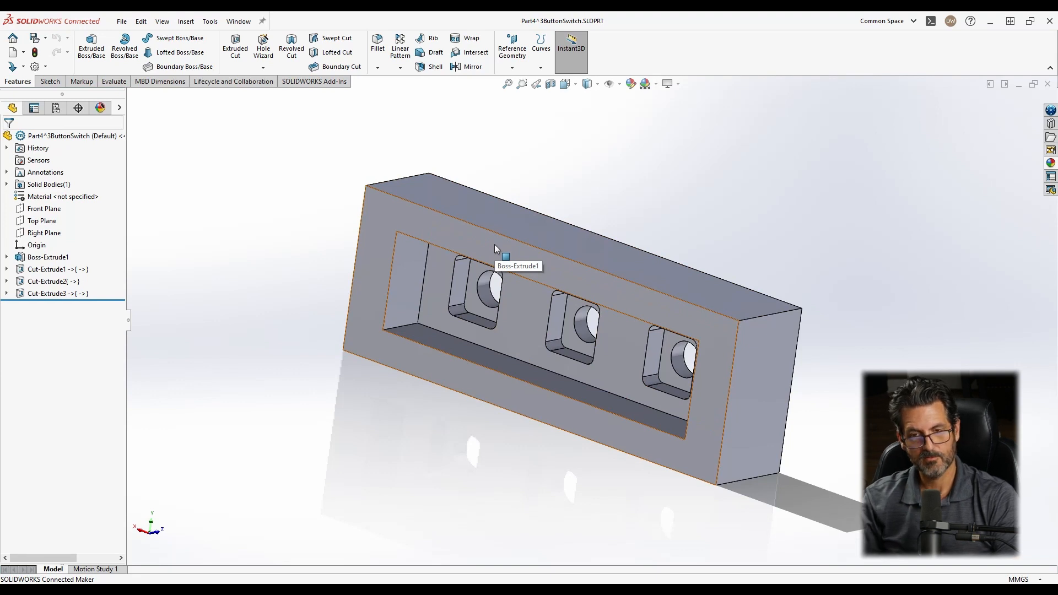
middle_click_drag(597, 265, 741, 267)
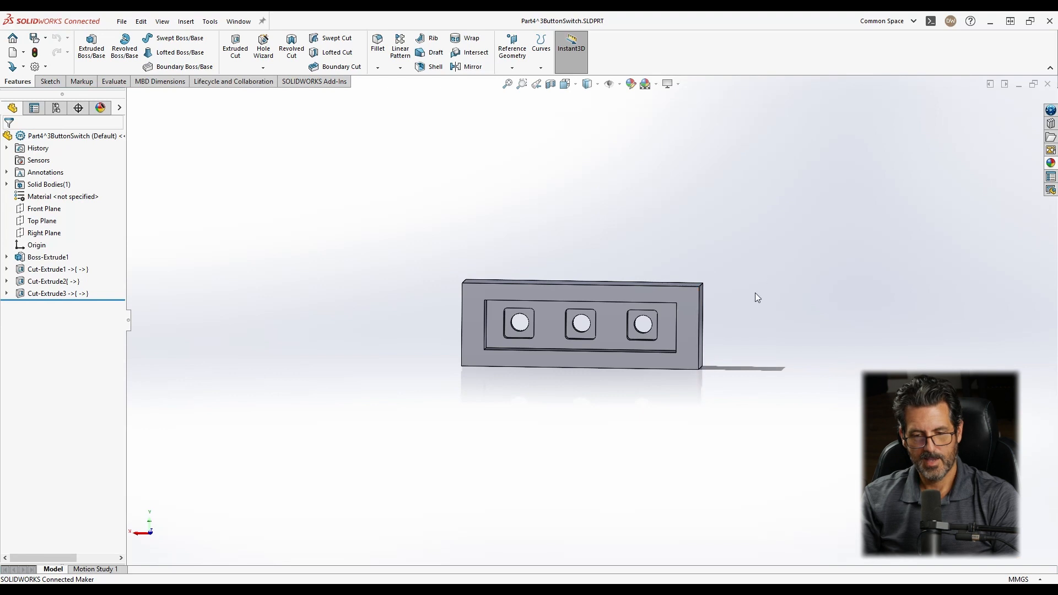
middle_click_drag(713, 359, 639, 319)
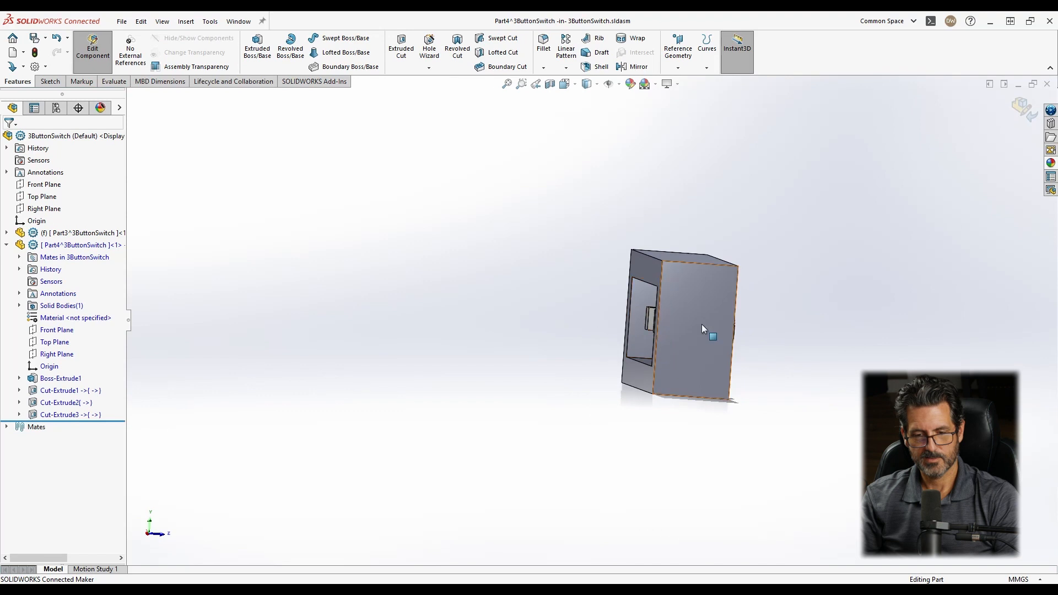
Make the housing component transparent so the circuit board and switches inside can be seen.
left_click(723, 279)
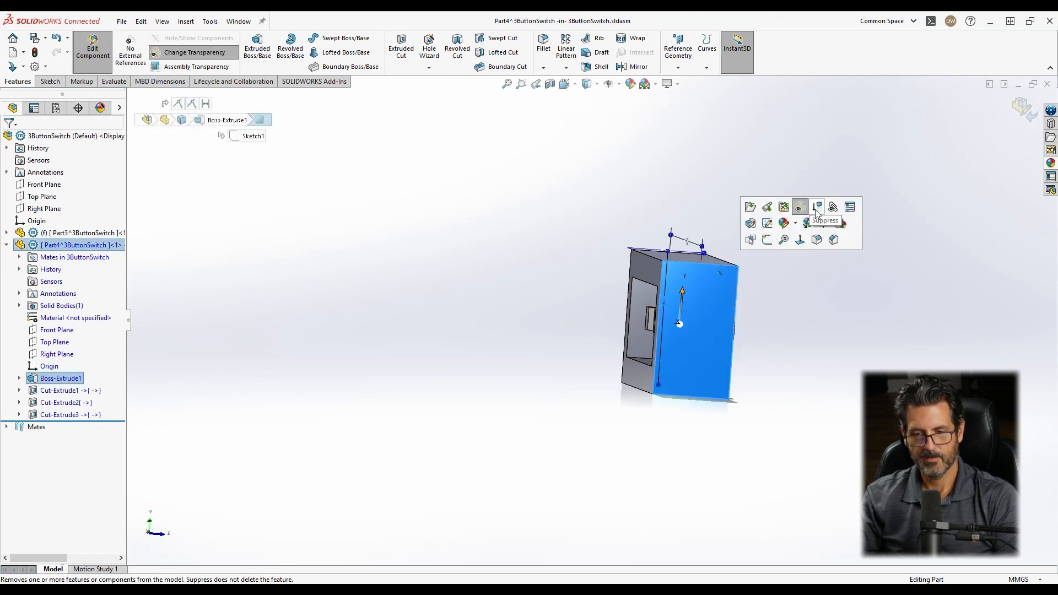
left_click(686, 180)
left_click(698, 286)
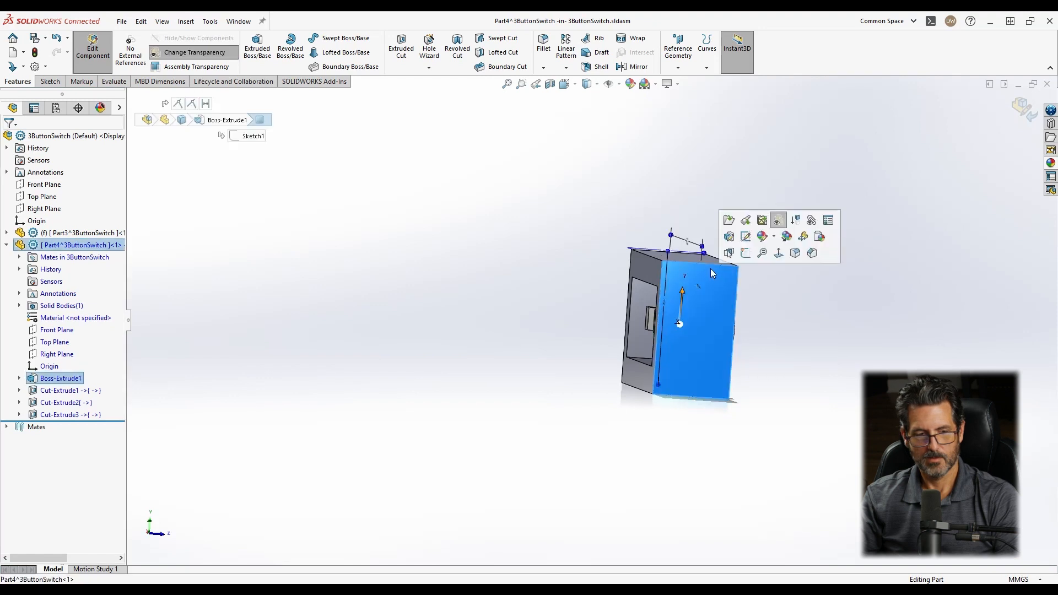
left_click(362, 238)
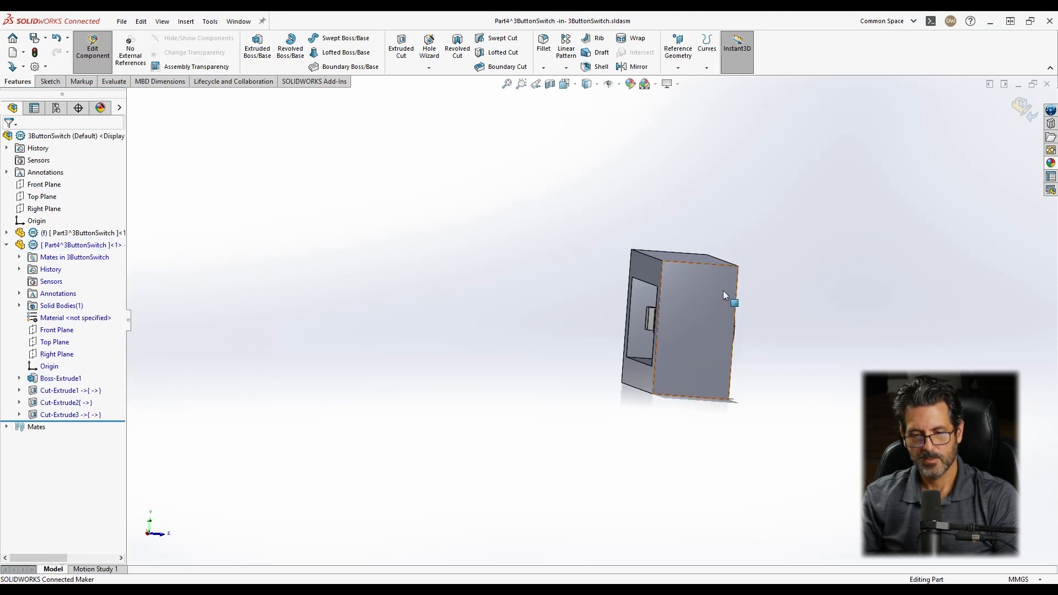
left_click(690, 272)
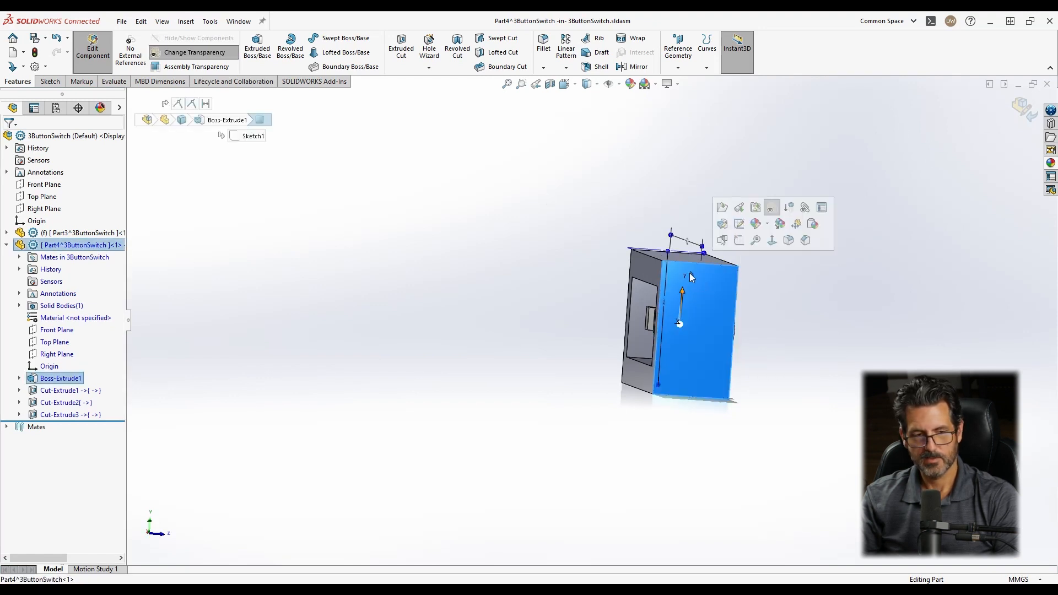
right_click(75, 248)
left_click(123, 208)
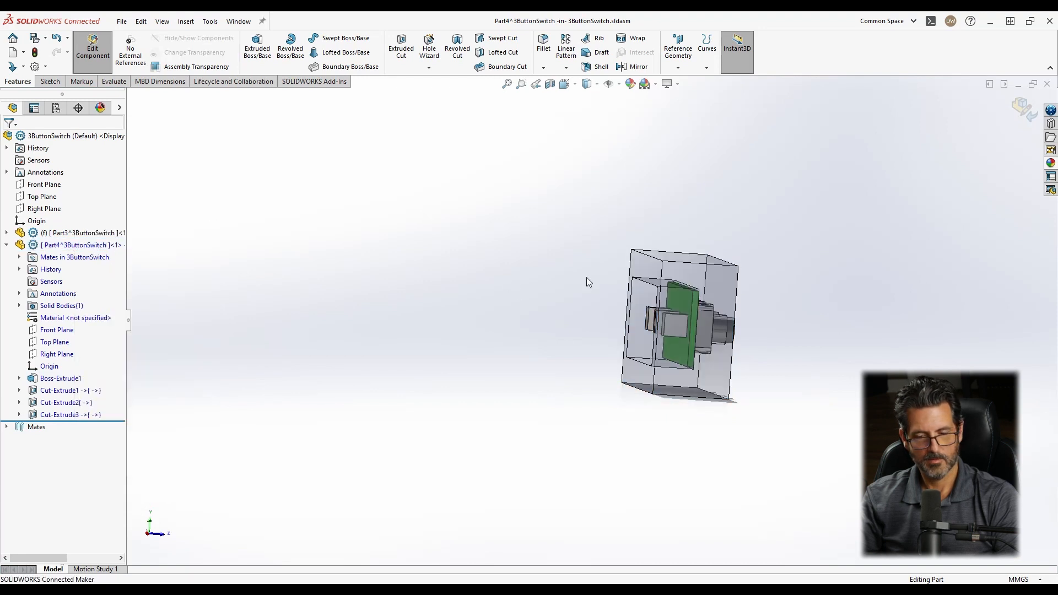
Measure the distance from the housing's rear face to the rear face of the circuit board's middle rear block.
middle_click_drag(586, 277, 708, 230)
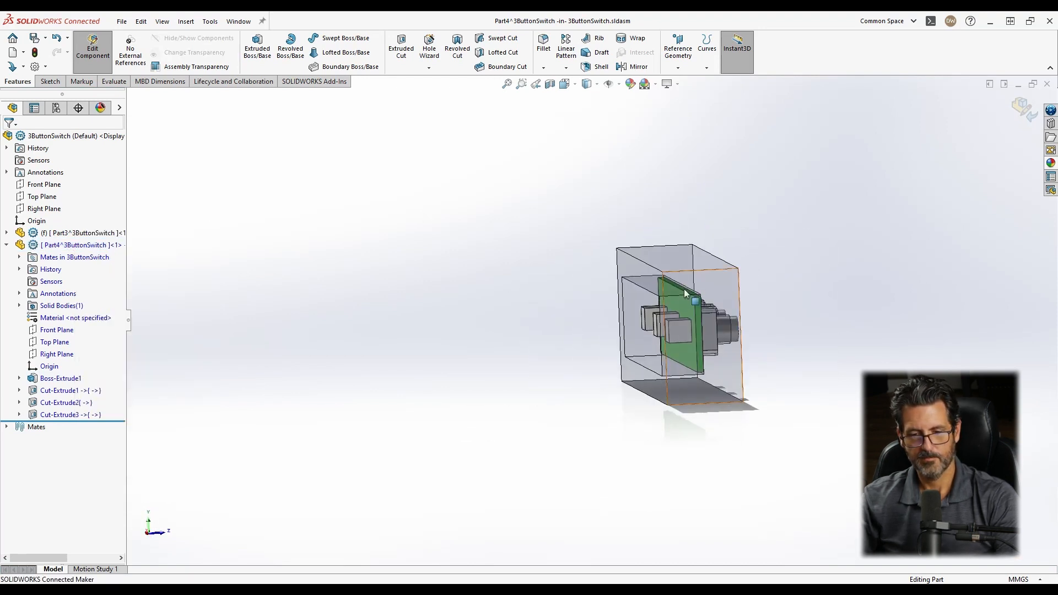
scroll(683, 294, "down", 3)
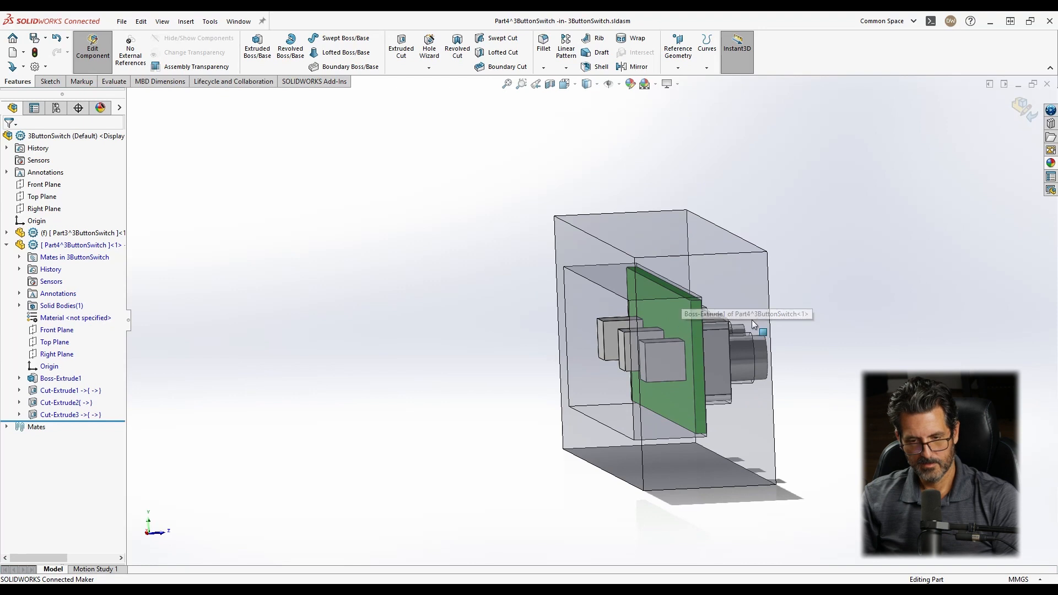
mouse_move(753, 322)
middle_mouse_down()
mouse_move(746, 276)
mouse_move(748, 306)
middle_mouse_up()
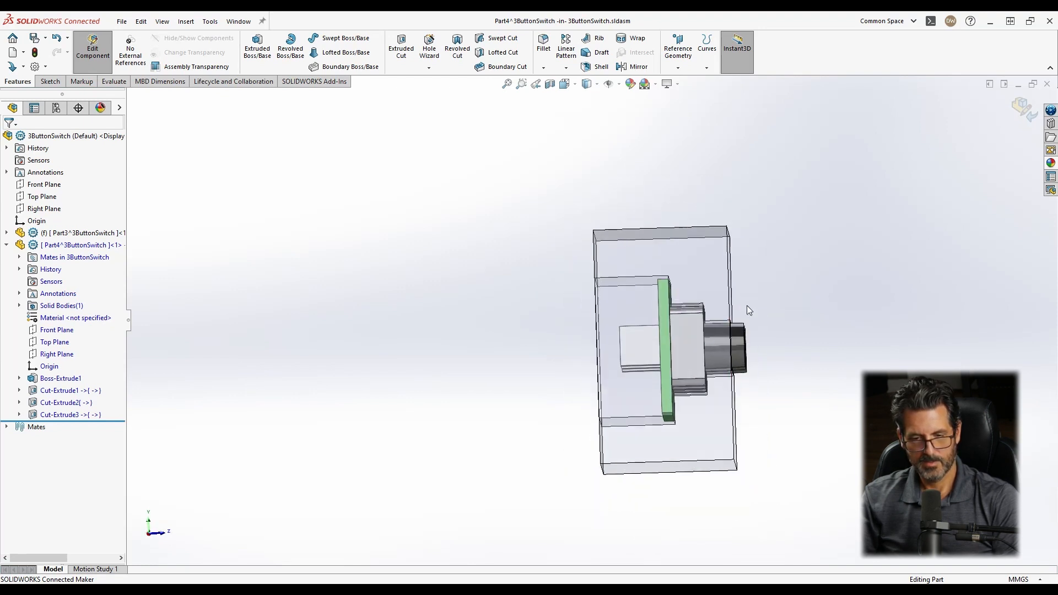
middle_click_drag(626, 342, 642, 349)
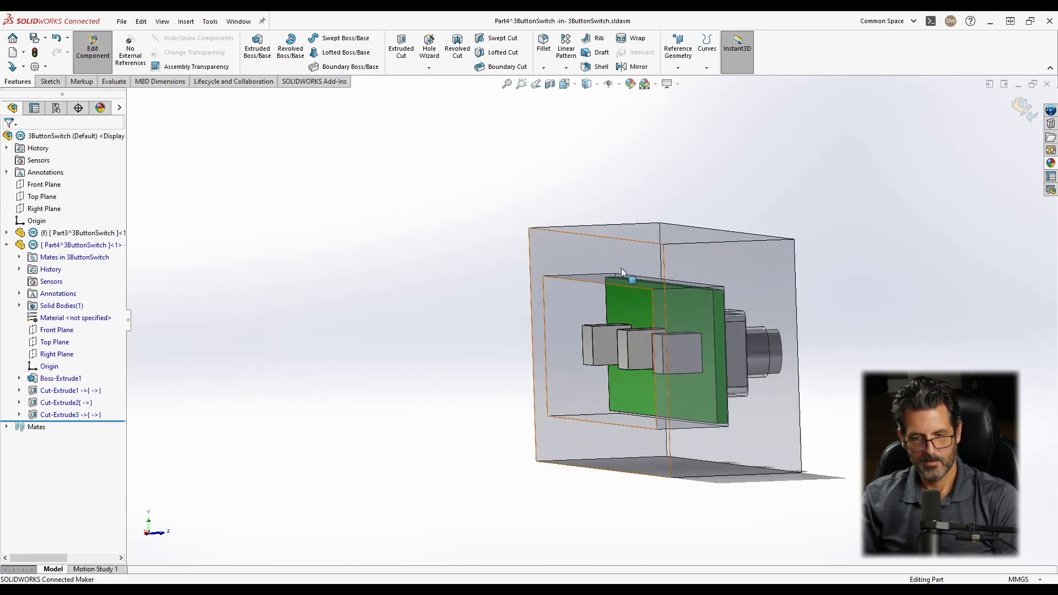
left_click(620, 268)
left_click(628, 363, "ctrl")
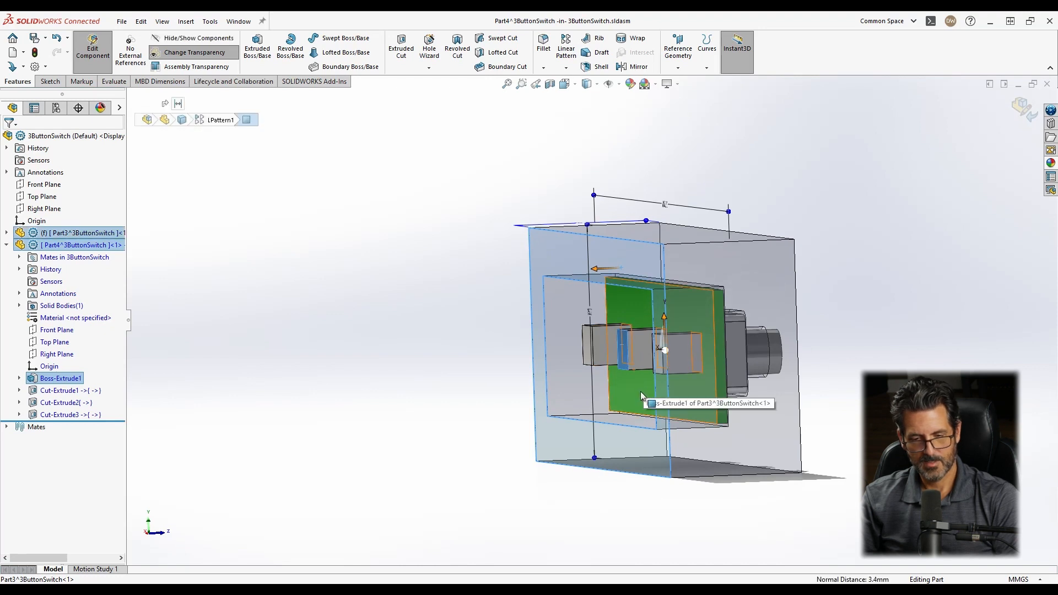
left_click(835, 323)
Set the depth of the housing's base extrusion to 16.5 mm.
left_click(758, 284)
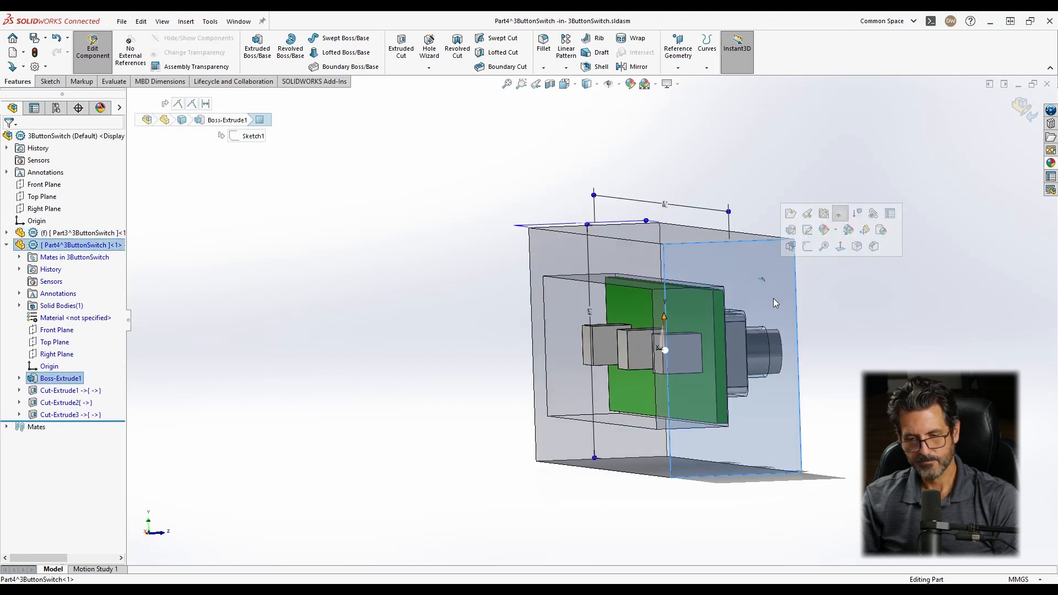
left_click(789, 308)
left_click(763, 285)
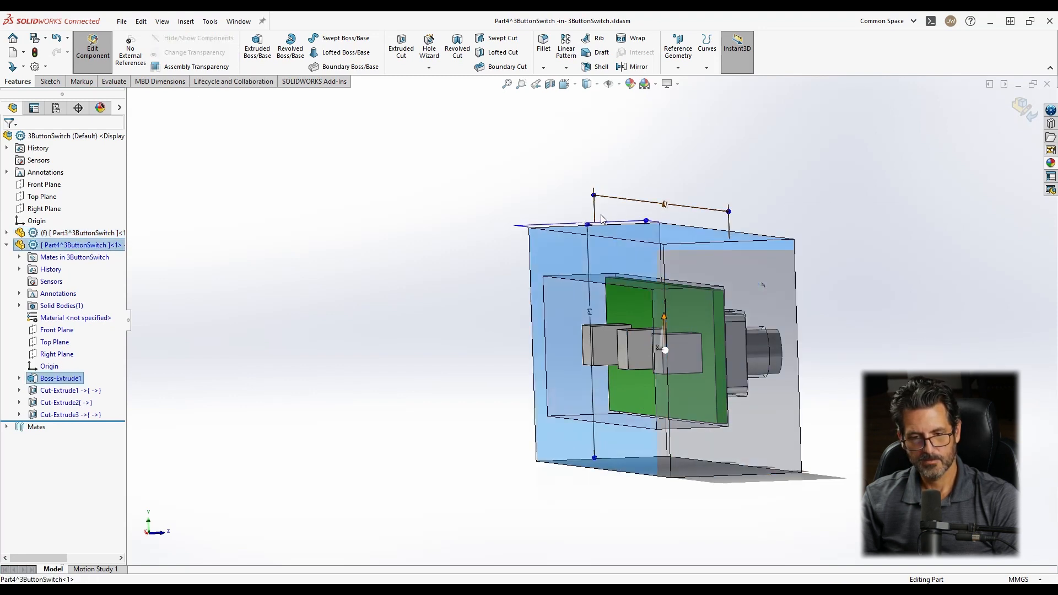
middle_click_drag(607, 219, 578, 154)
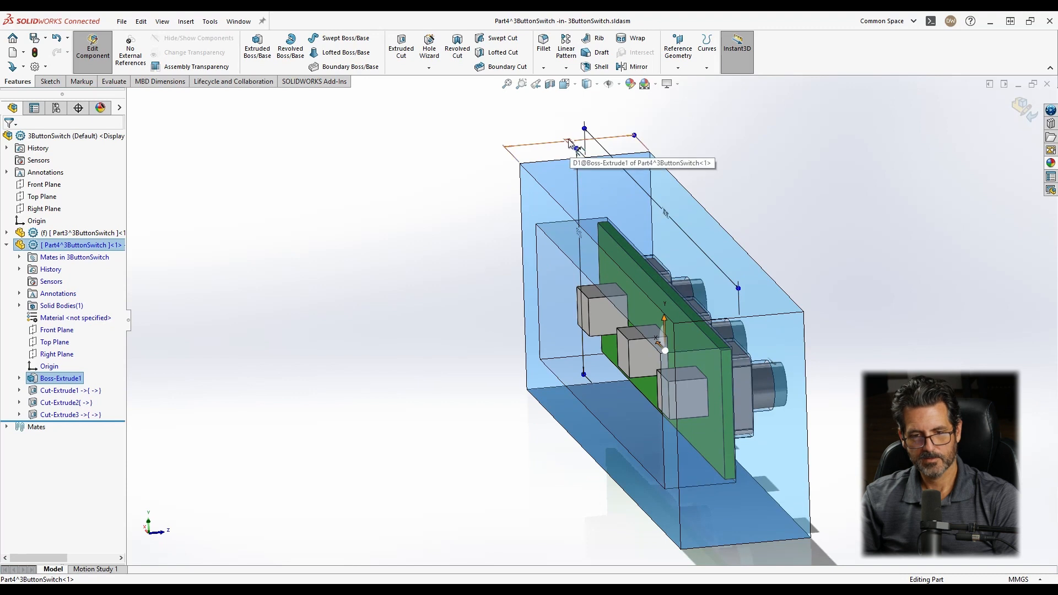
double_click(572, 144)
left_click(569, 151)
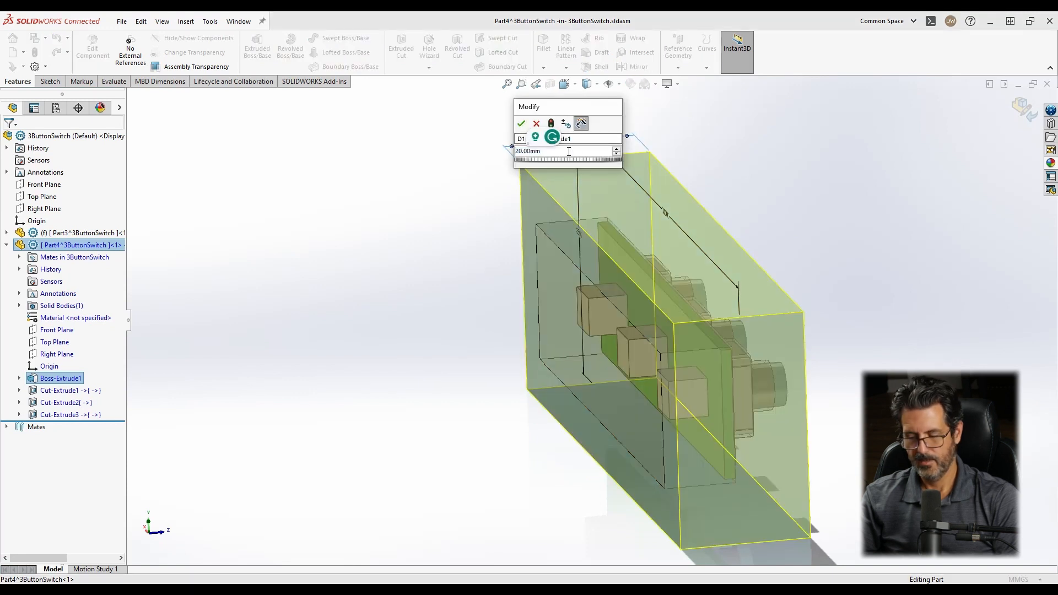
type("-")
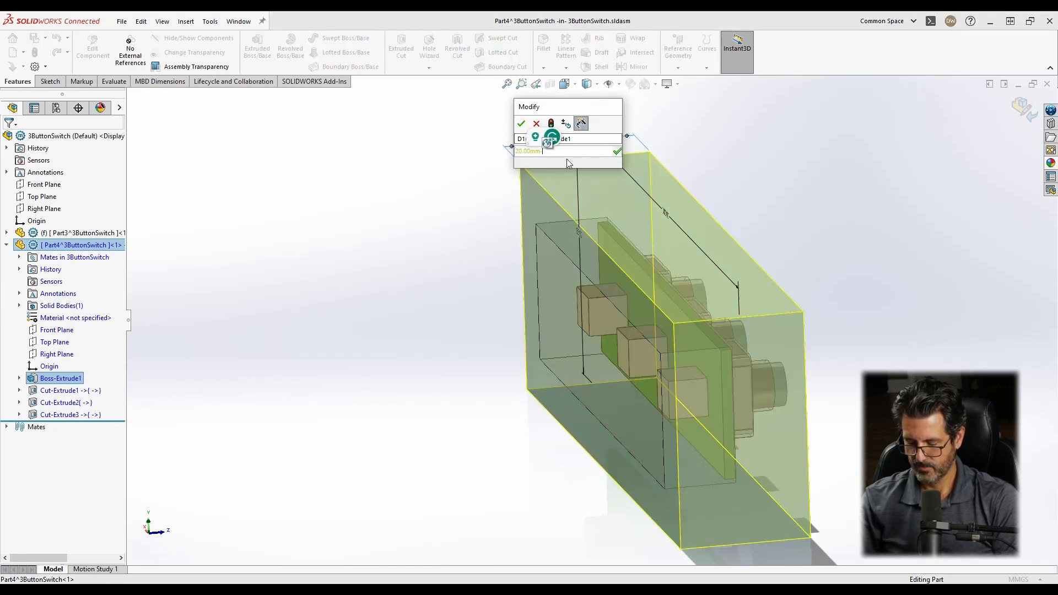
type("3.5")
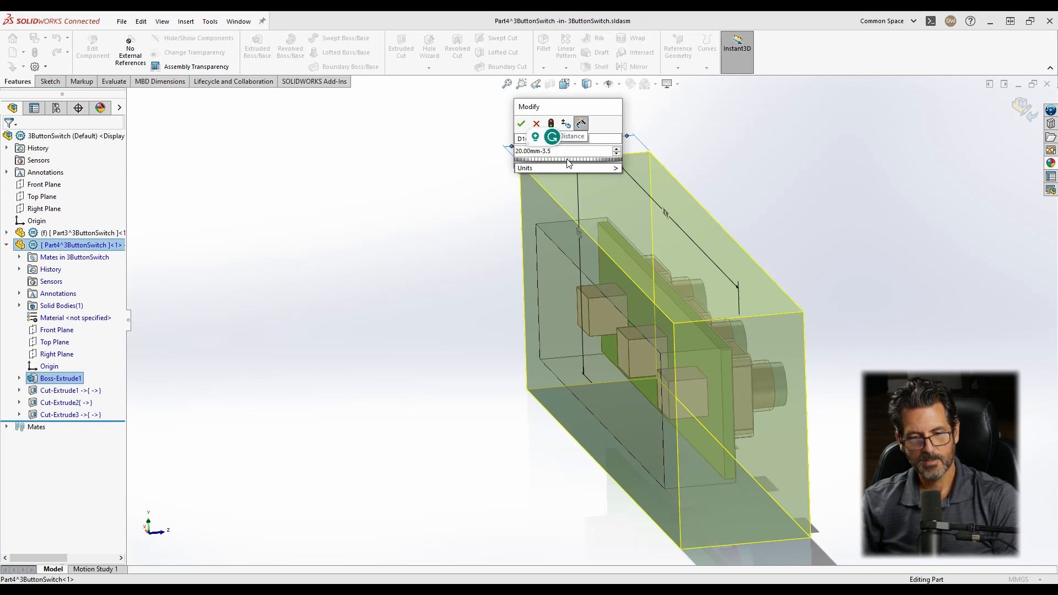
key("Return")
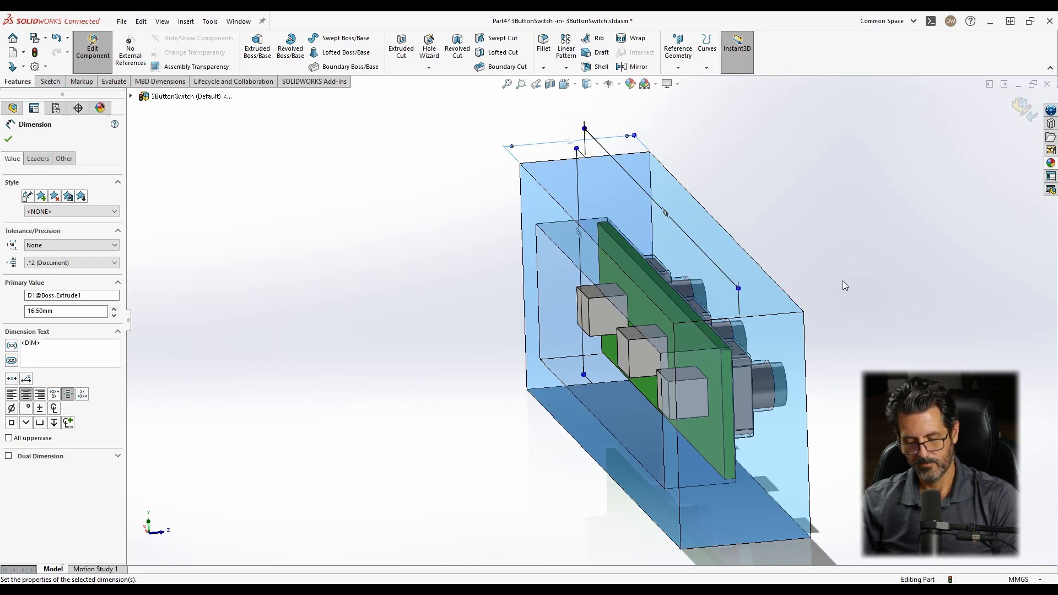
key("Escape")
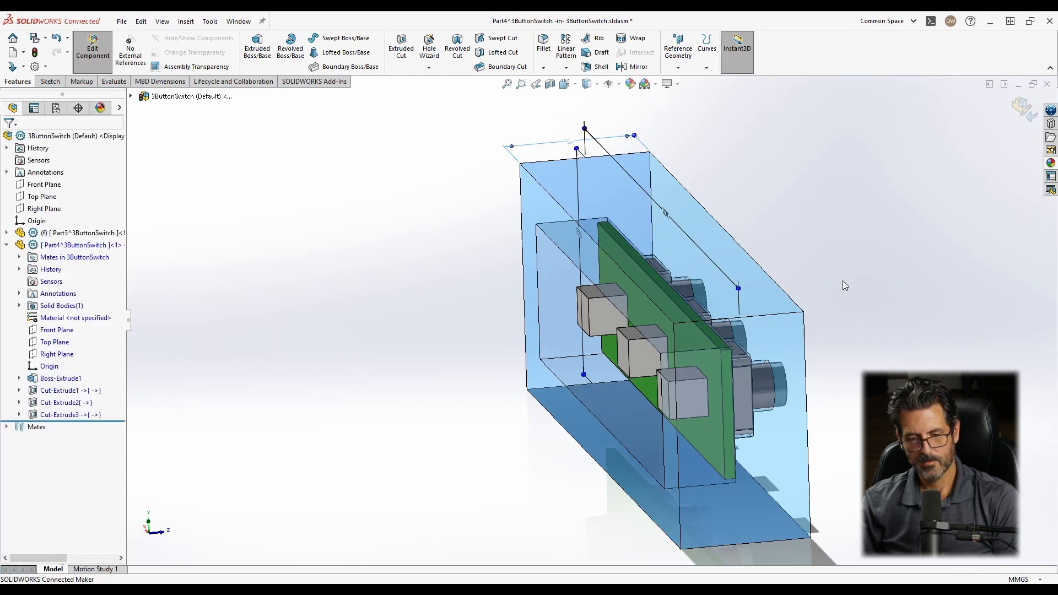
Reduce the depth of the housing's base extrusion by another 1 mm to 15.5 mm.
mouse_move(842, 280)
middle_mouse_down()
mouse_move(775, 302)
mouse_move(783, 332)
middle_mouse_up()
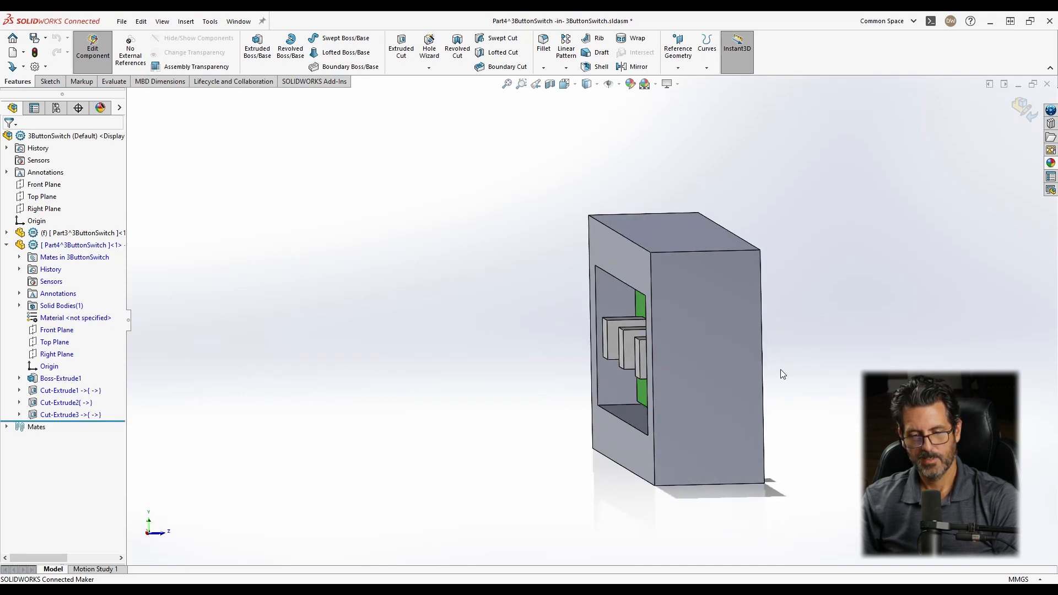
left_click(674, 269)
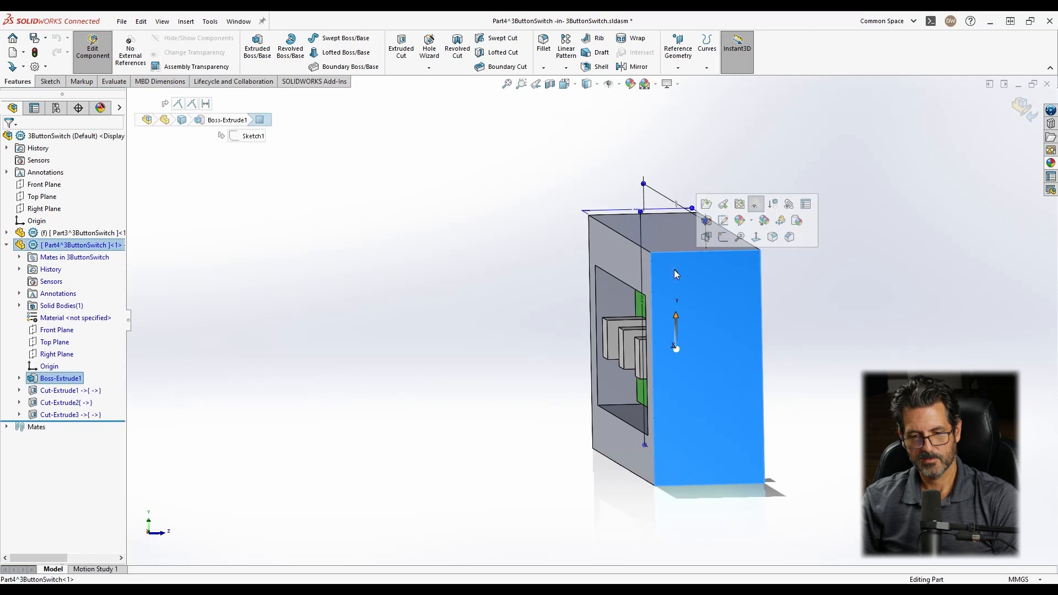
middle_click_drag(634, 213, 642, 246)
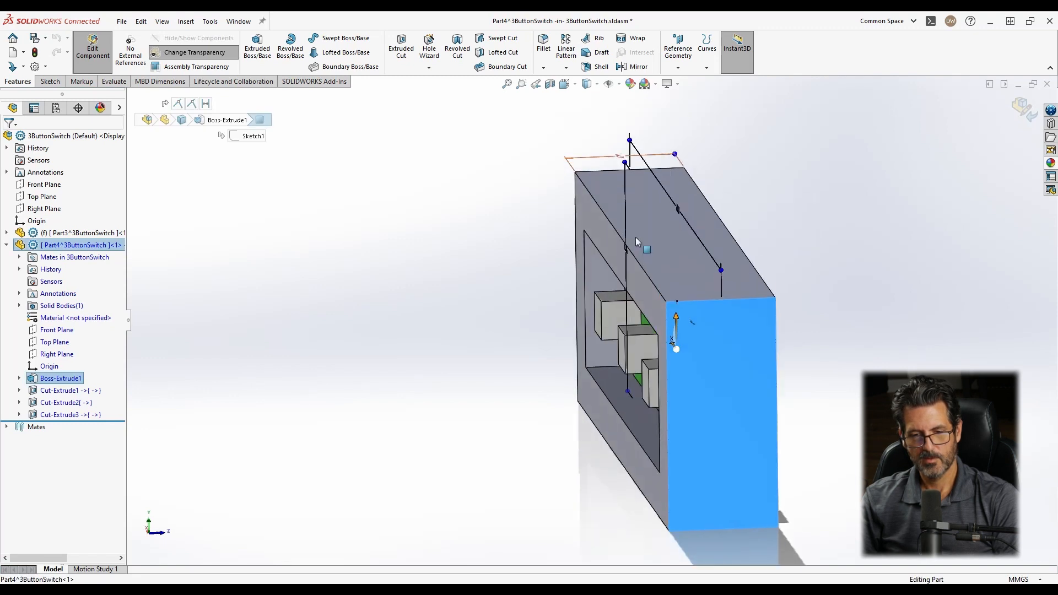
left_click(619, 159)
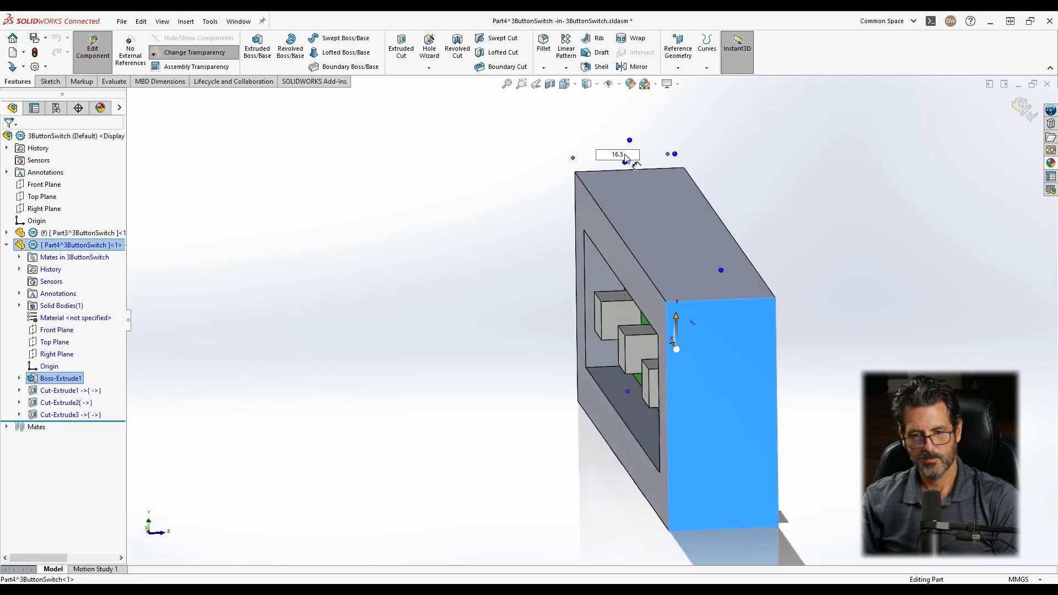
left_click(558, 188)
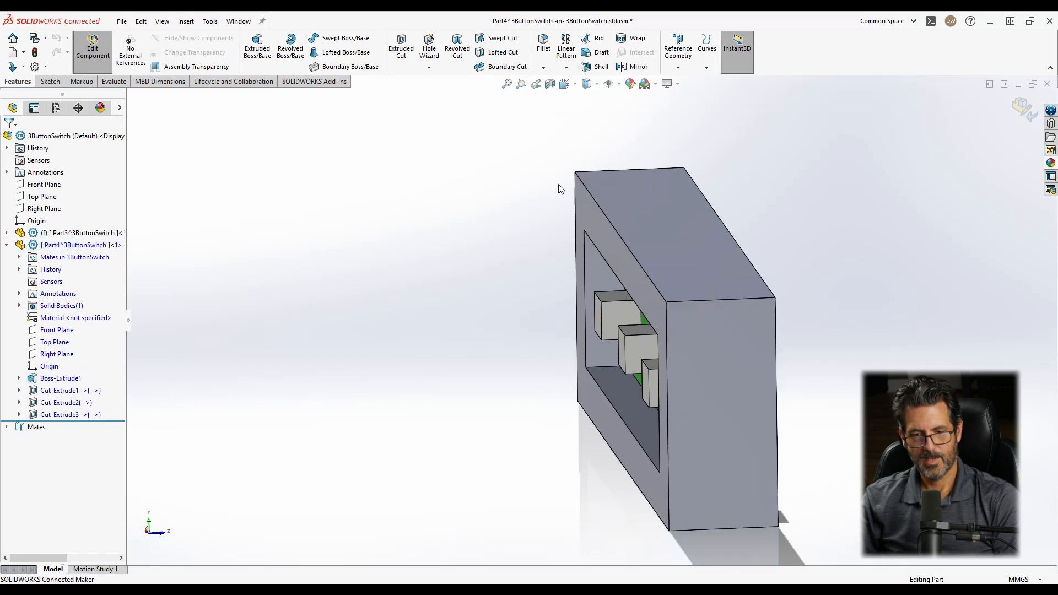
left_click(634, 207)
left_click(622, 160)
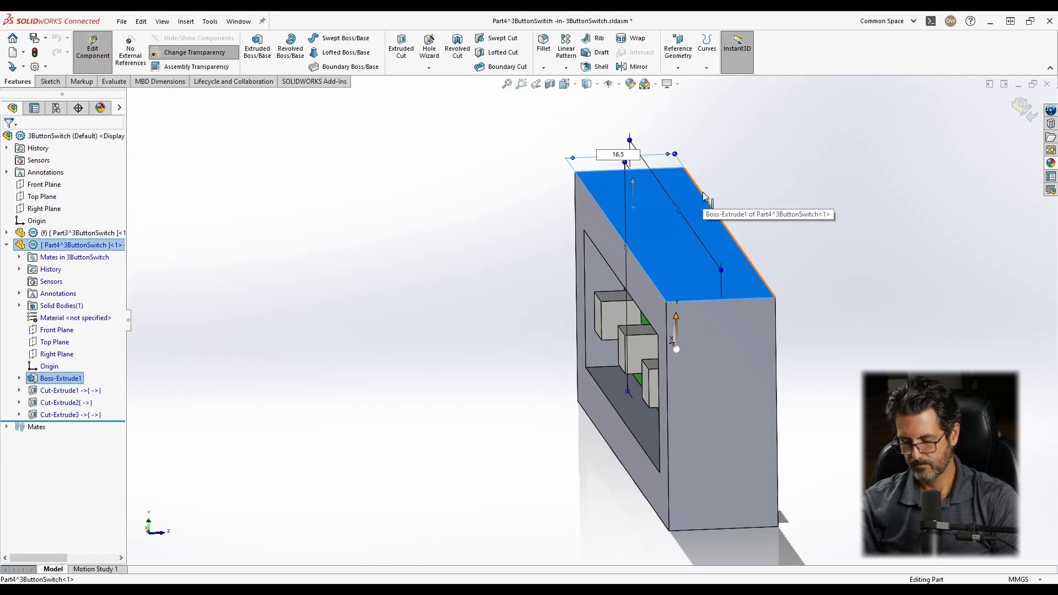
type("-1")
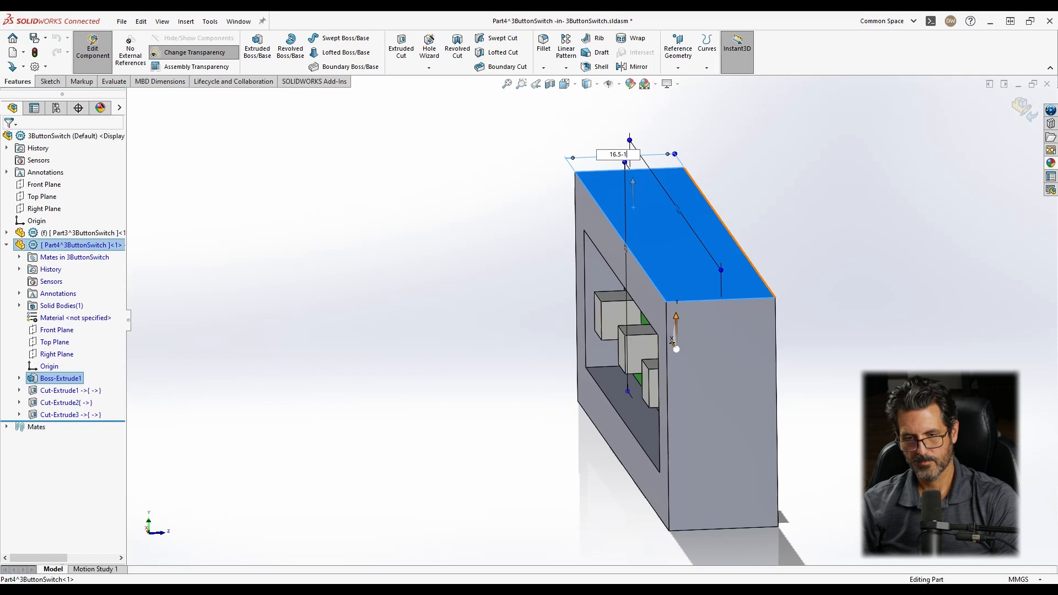
key("Return")
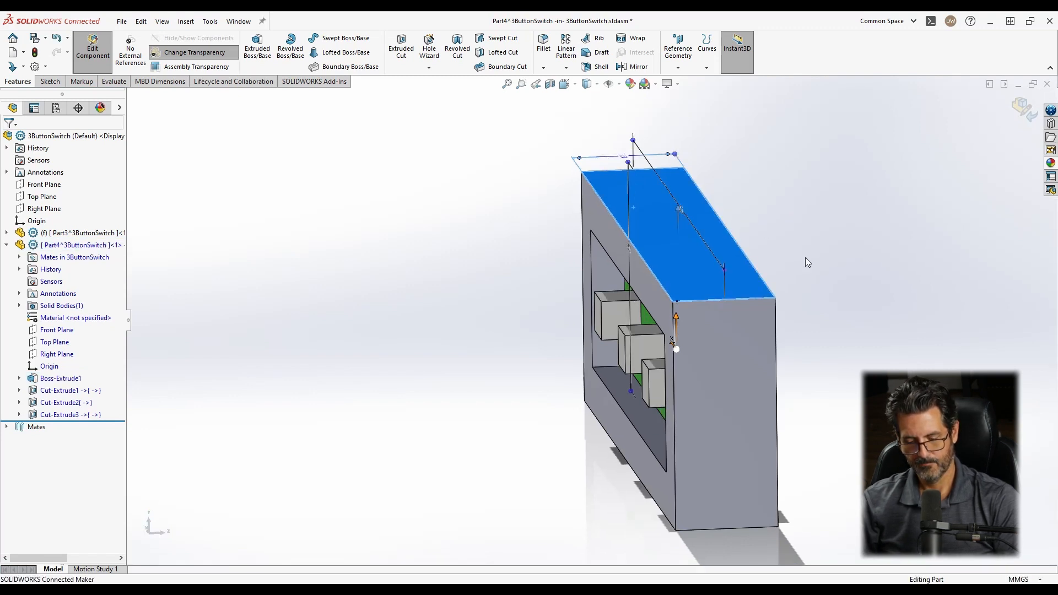
Examine how far the buttons and rear blocks protrude from the housing in top, right and angled views.
key("ctrl+6")
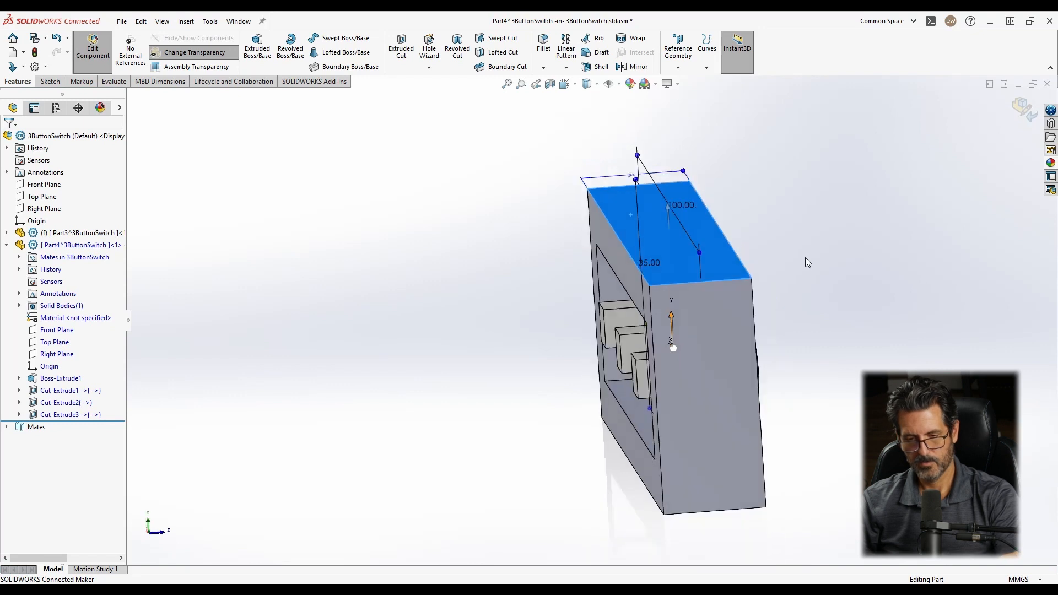
key("ctrl+5")
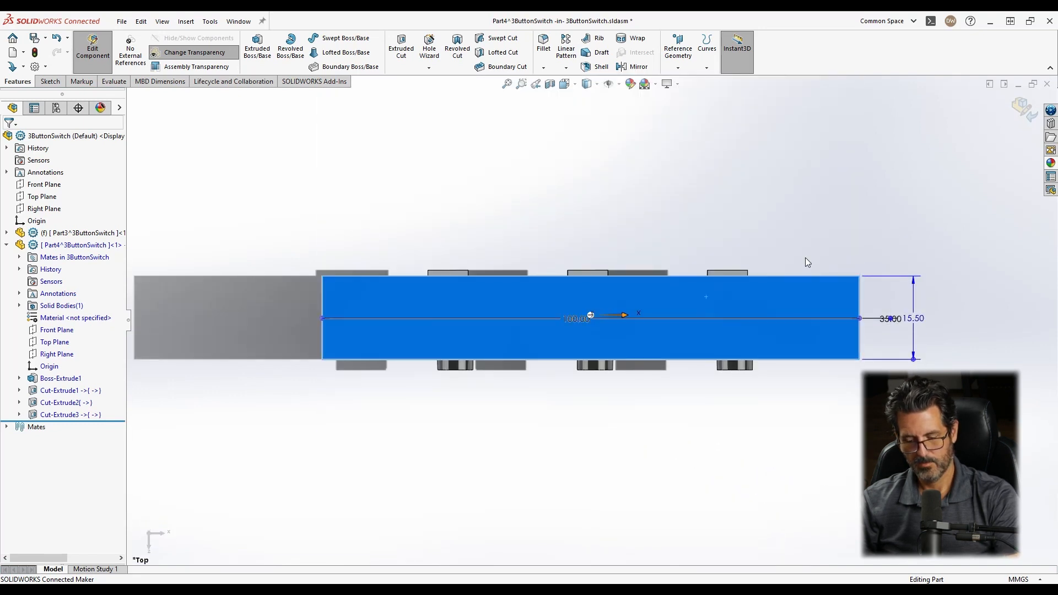
key("ctrl+4")
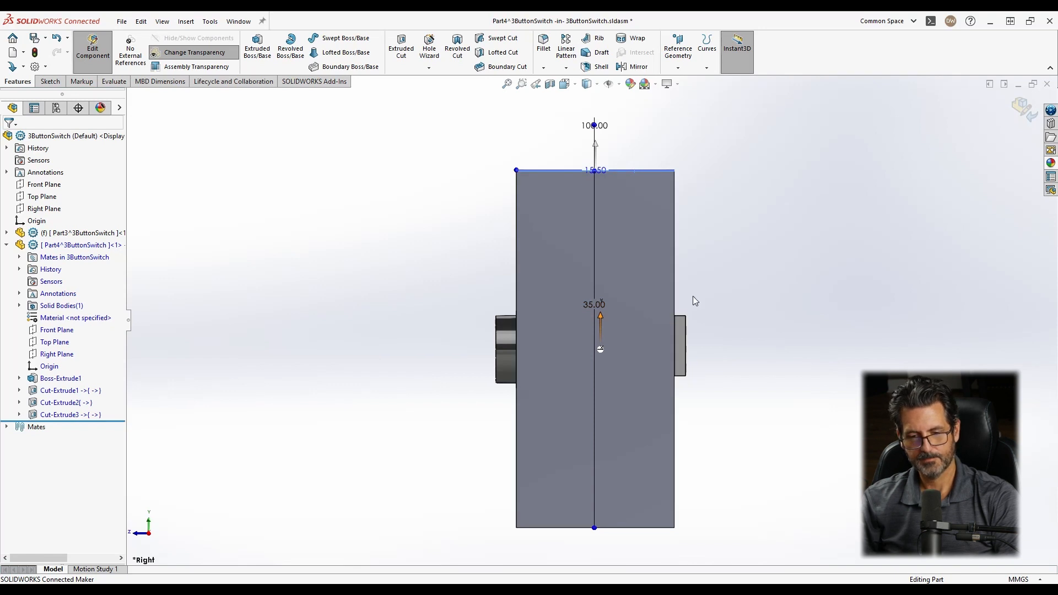
left_click(753, 285)
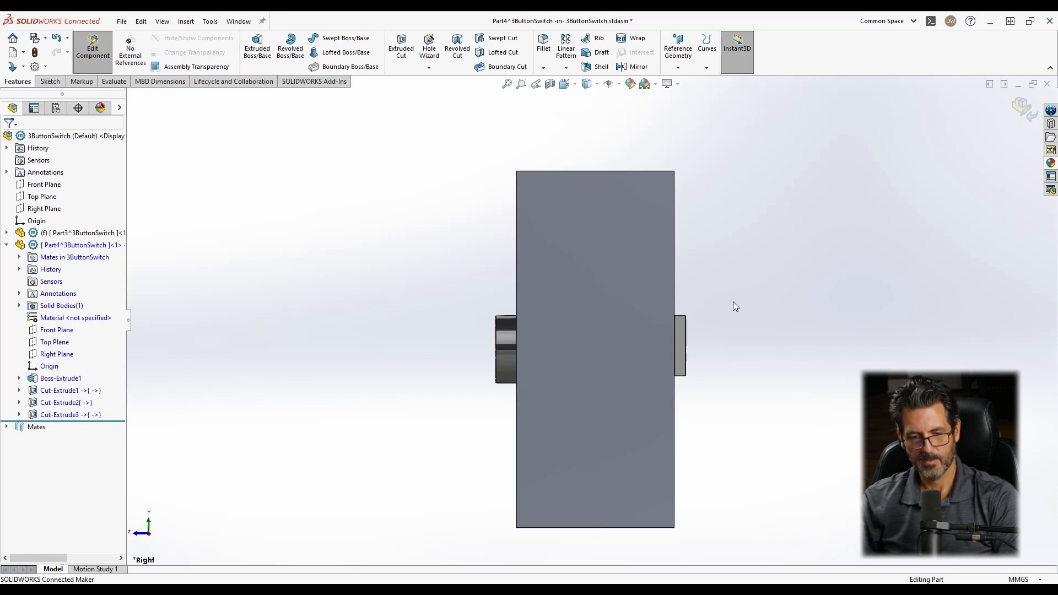
middle_click_drag(660, 293, 638, 319)
scroll(584, 312, "up", 4)
middle_click_drag(746, 364, 634, 372)
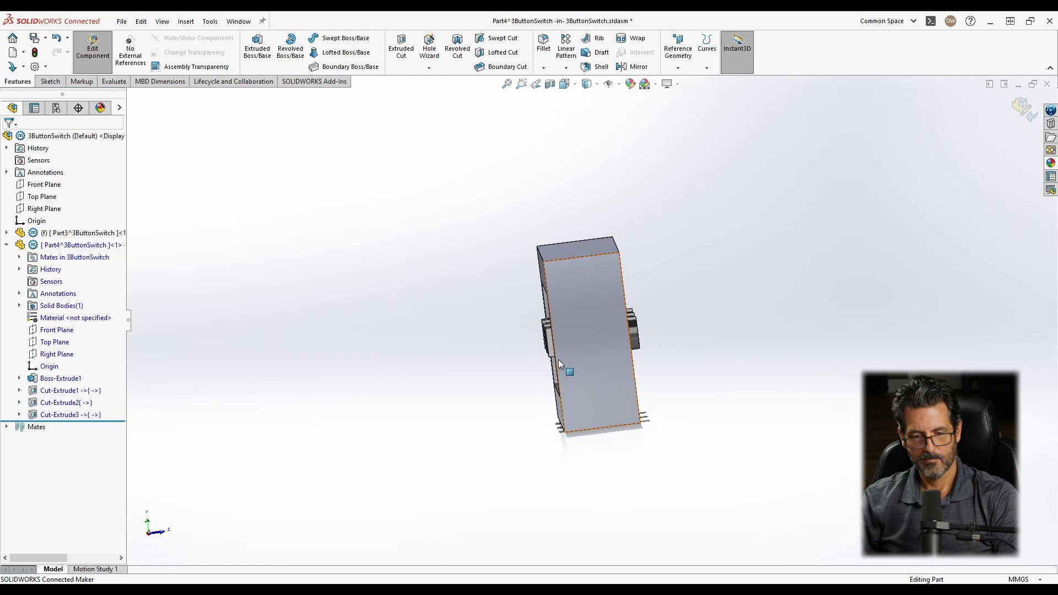
middle_click_drag(562, 274, 587, 297)
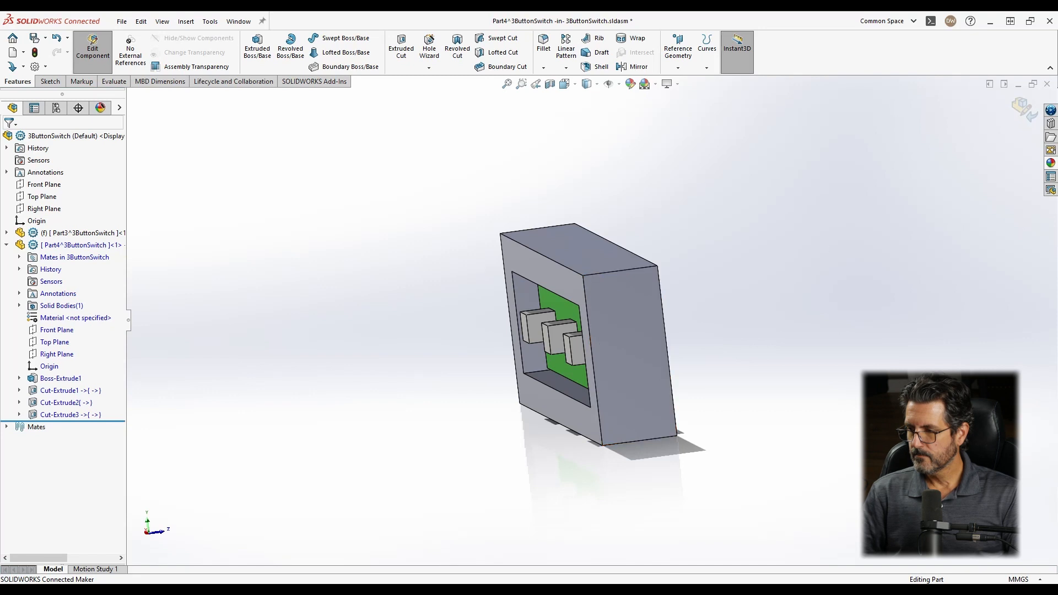
Open the housing part from the assembly in its own window.
left_click(597, 274)
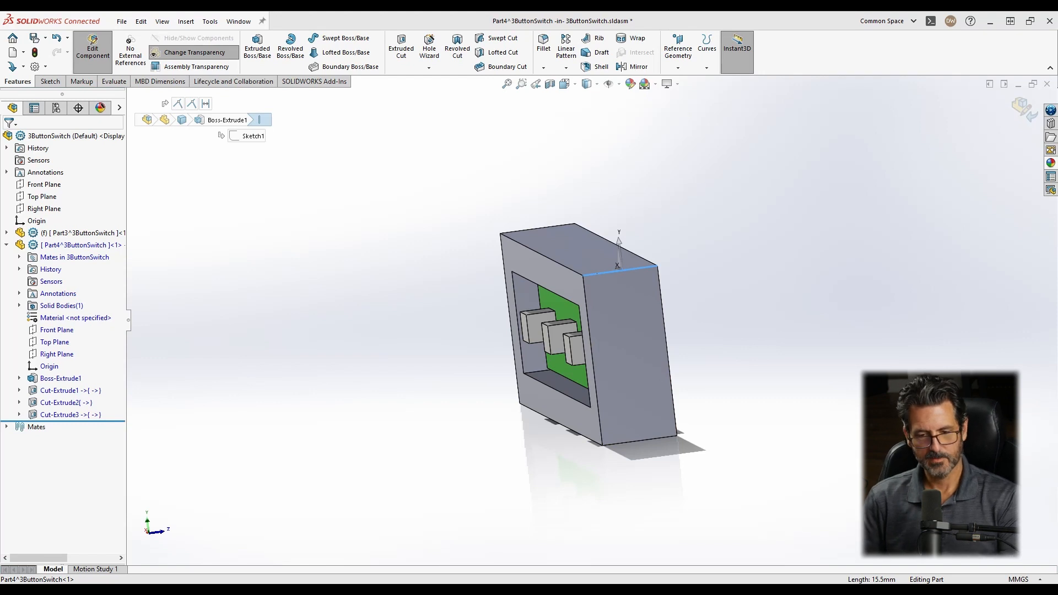
left_click(615, 293)
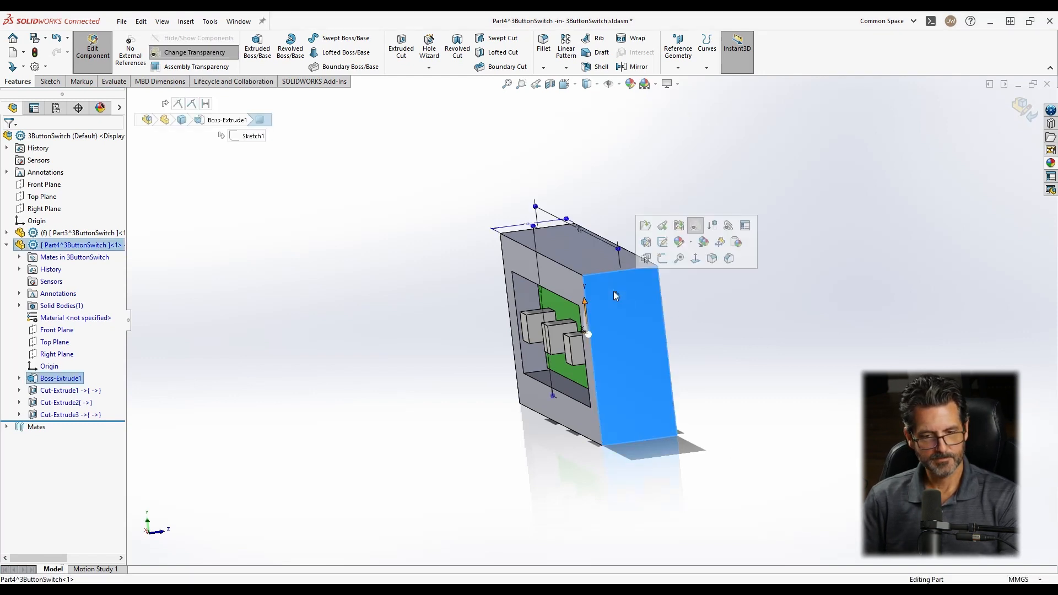
left_click(647, 227)
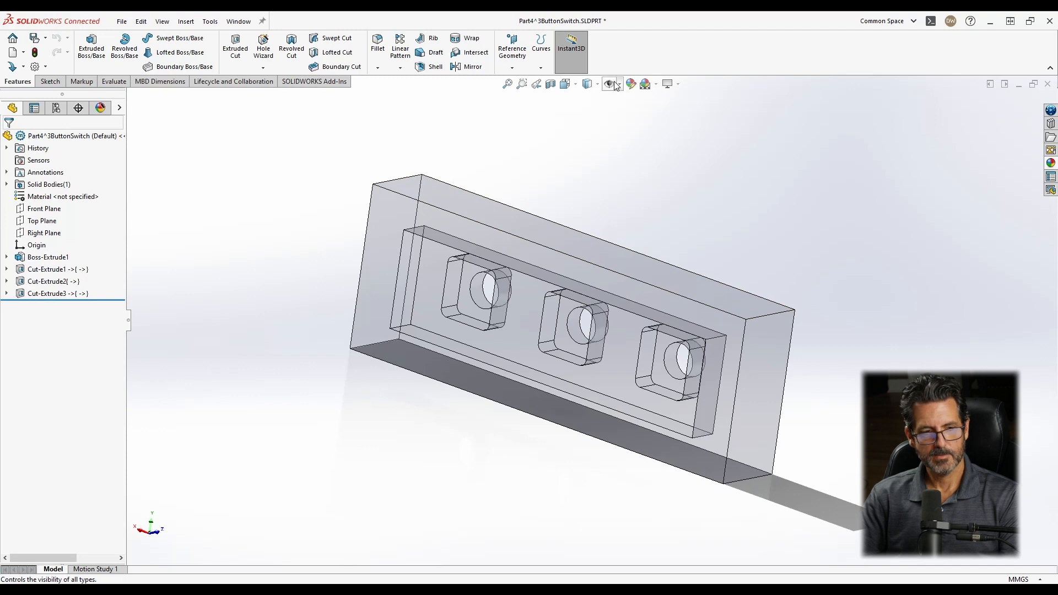
Turn off top-level transparency for the housing part.
right_click(50, 136)
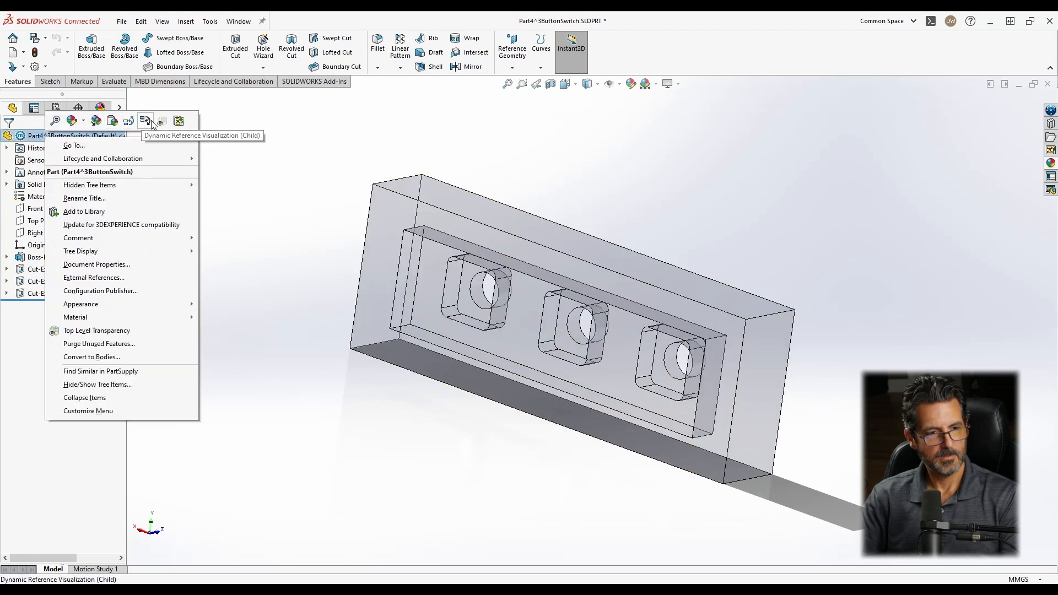
left_click(152, 121)
right_click(77, 138)
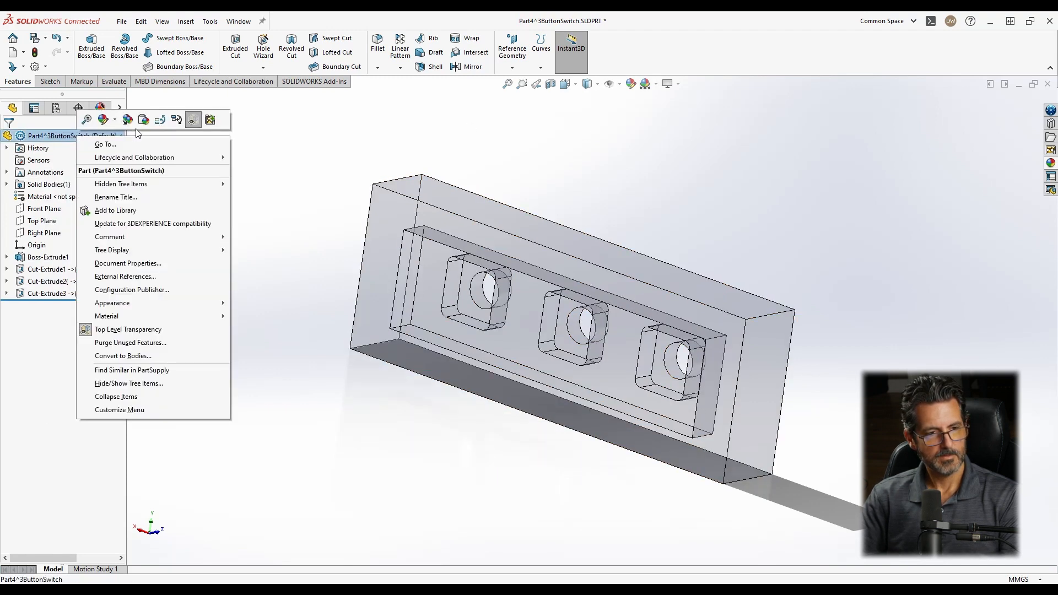
left_click(198, 120)
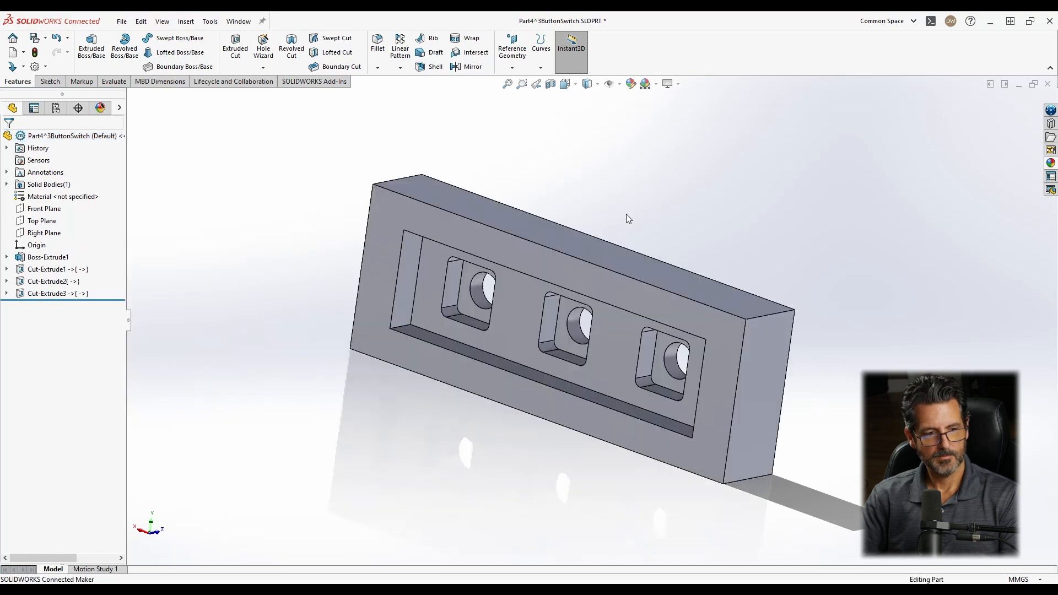
Start a sketch on the long narrow top face of the housing.
middle_click_drag(626, 216, 600, 200)
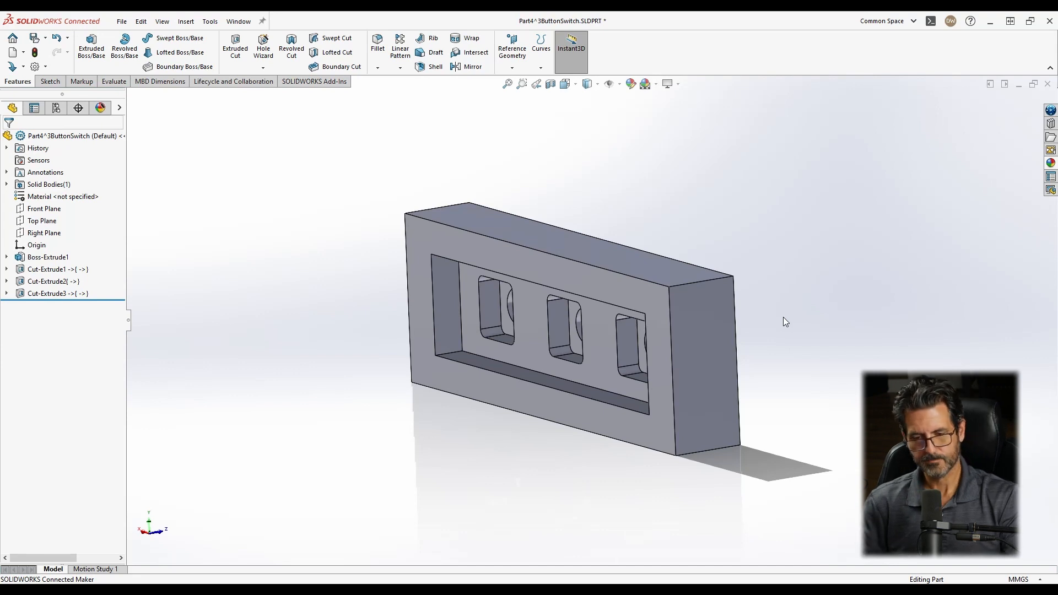
left_click(701, 292)
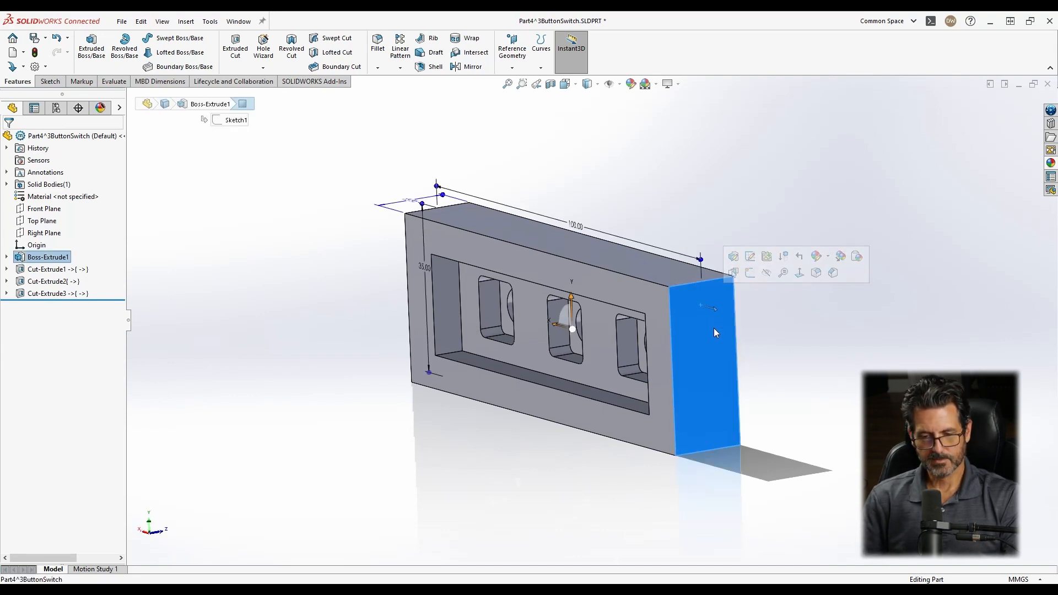
middle_click_drag(714, 328, 514, 345)
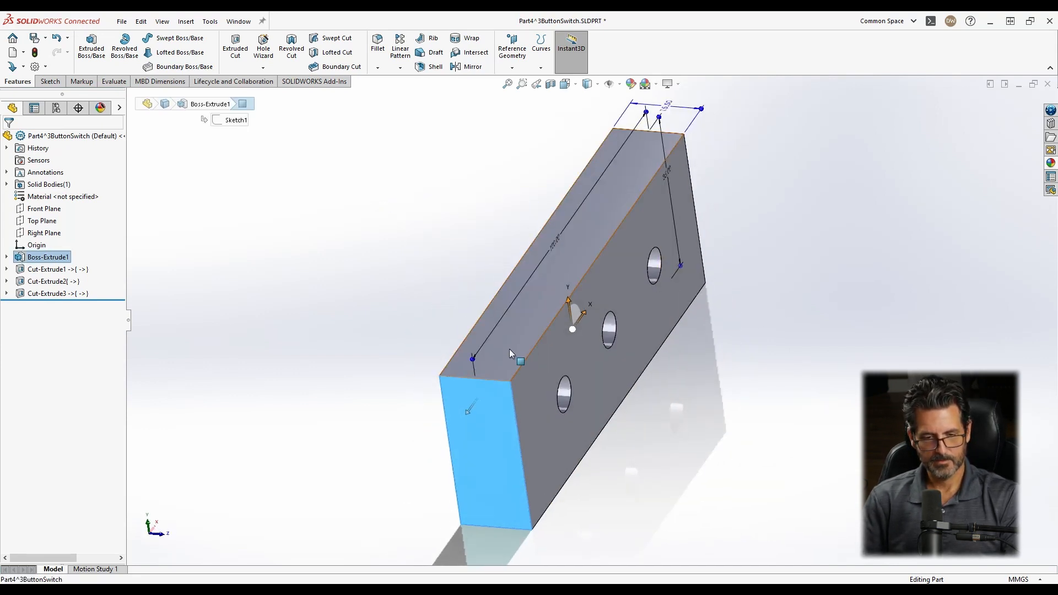
left_click(509, 349)
left_click(559, 316)
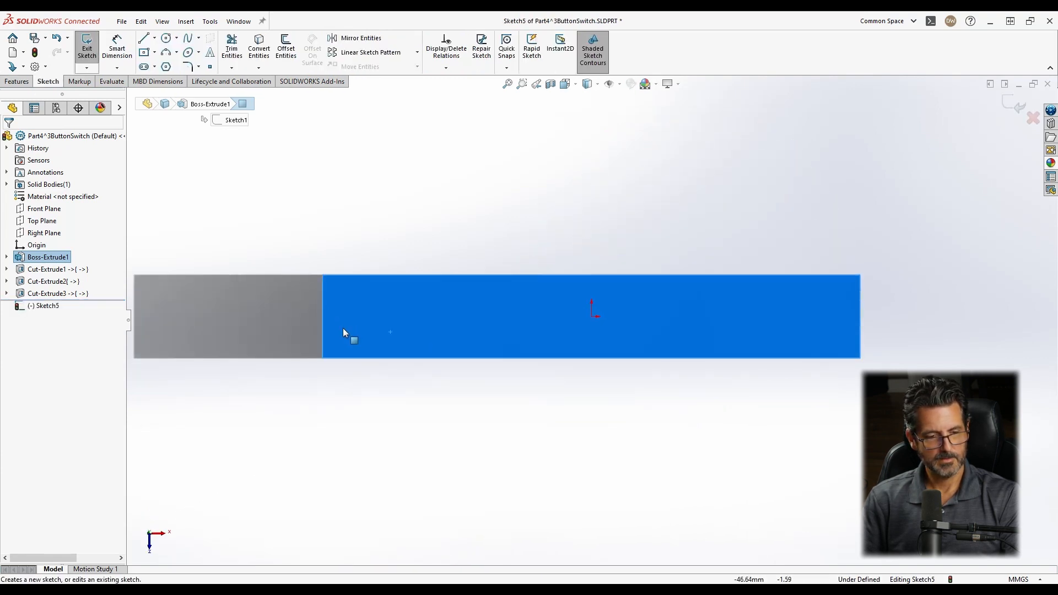
mouse_move(342, 329)
middle_mouse_down()
mouse_move(371, 258)
mouse_move(426, 180)
mouse_move(402, 226)
middle_mouse_up()
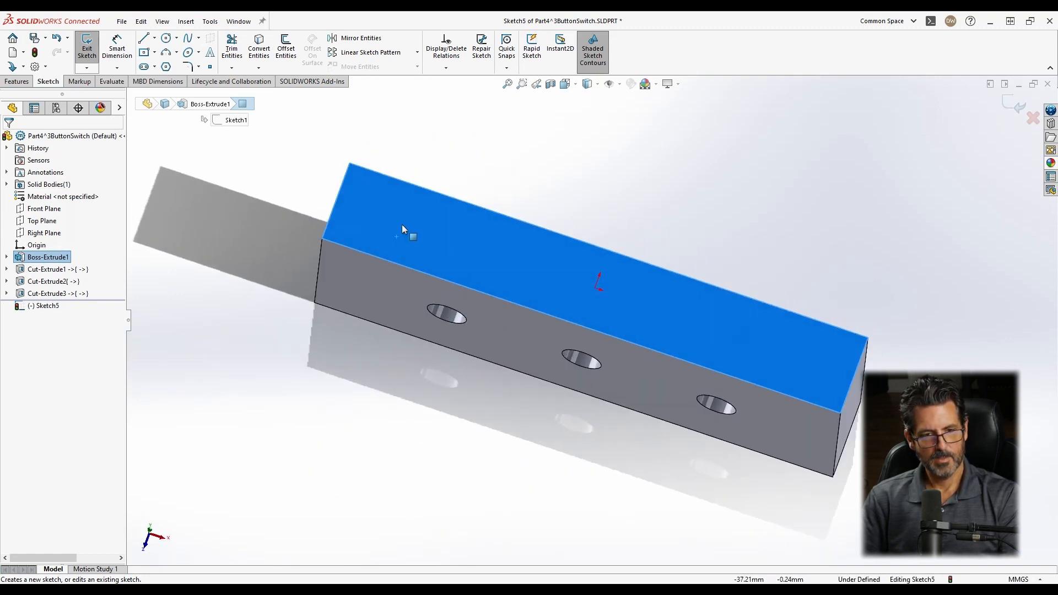
Try a center rectangle and a corner rectangle in free space beyond the housing's end, undoing each one.
left_click(144, 52)
left_click(262, 149)
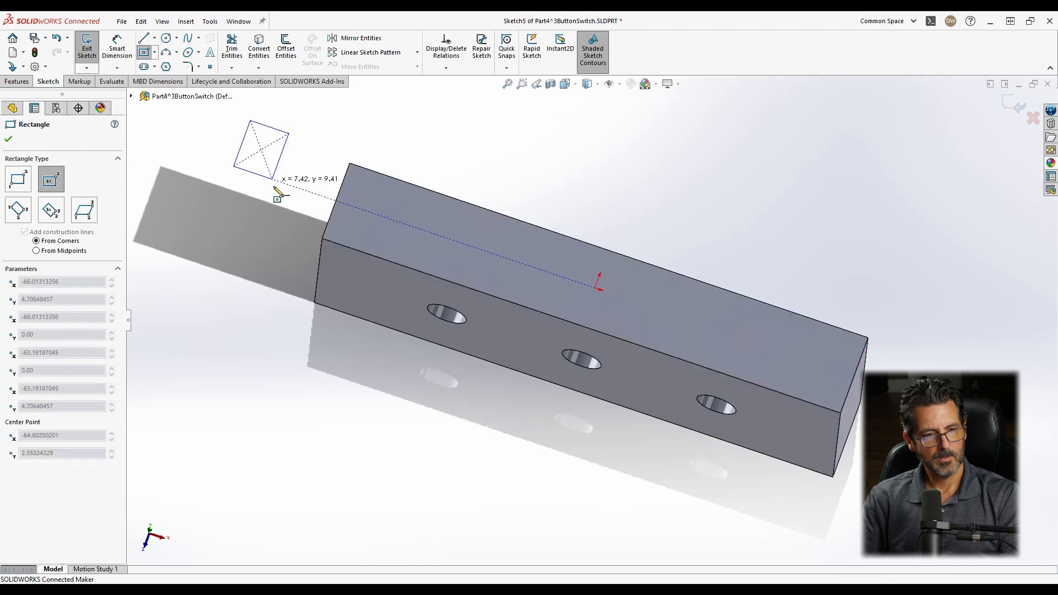
left_click(283, 209)
key("Escape")
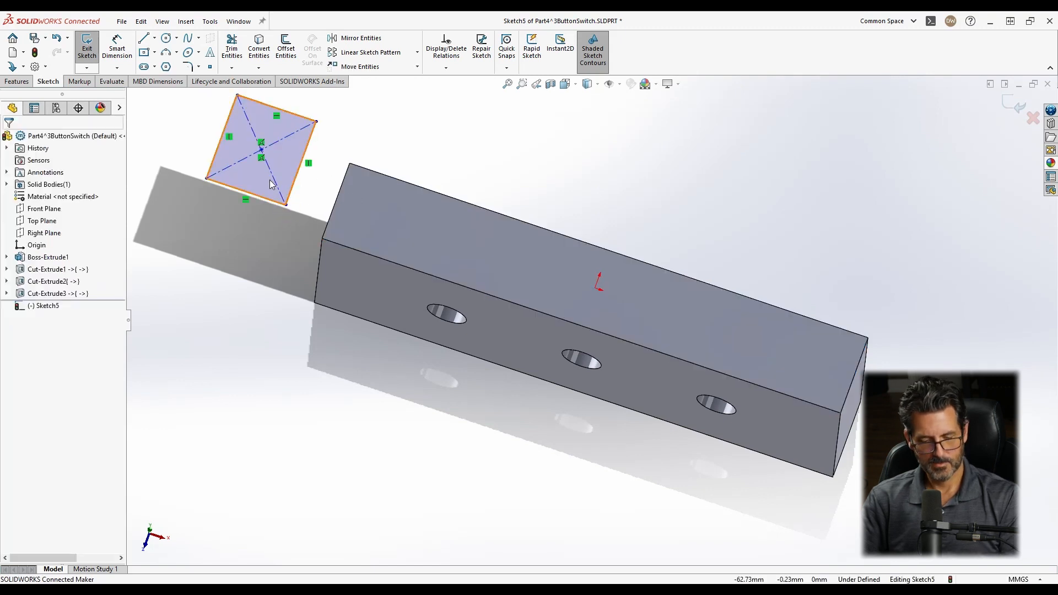
key("ctrl+z")
left_click(154, 53)
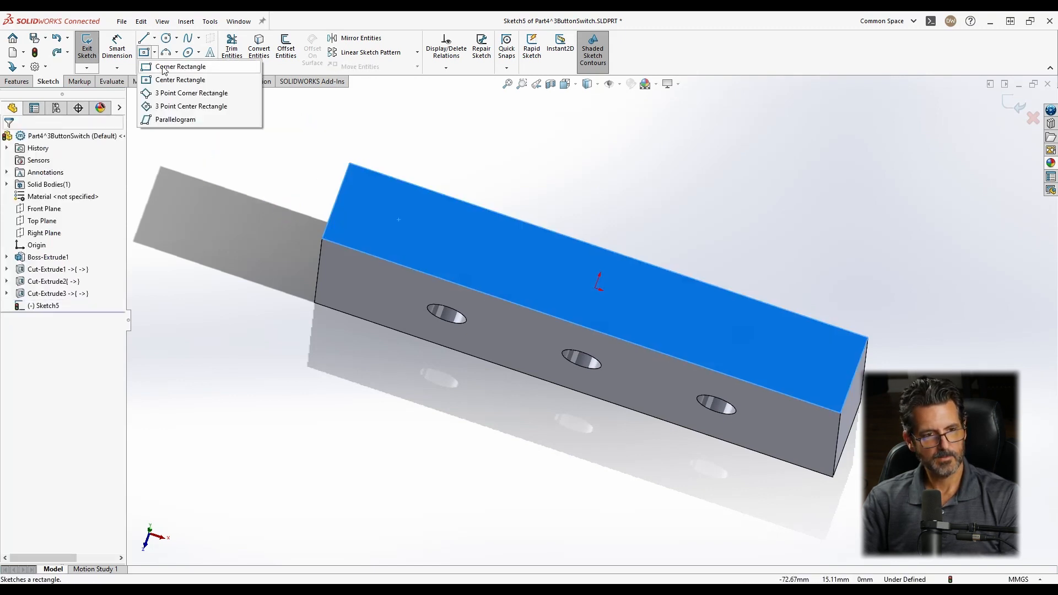
left_click(166, 66)
left_click(248, 146)
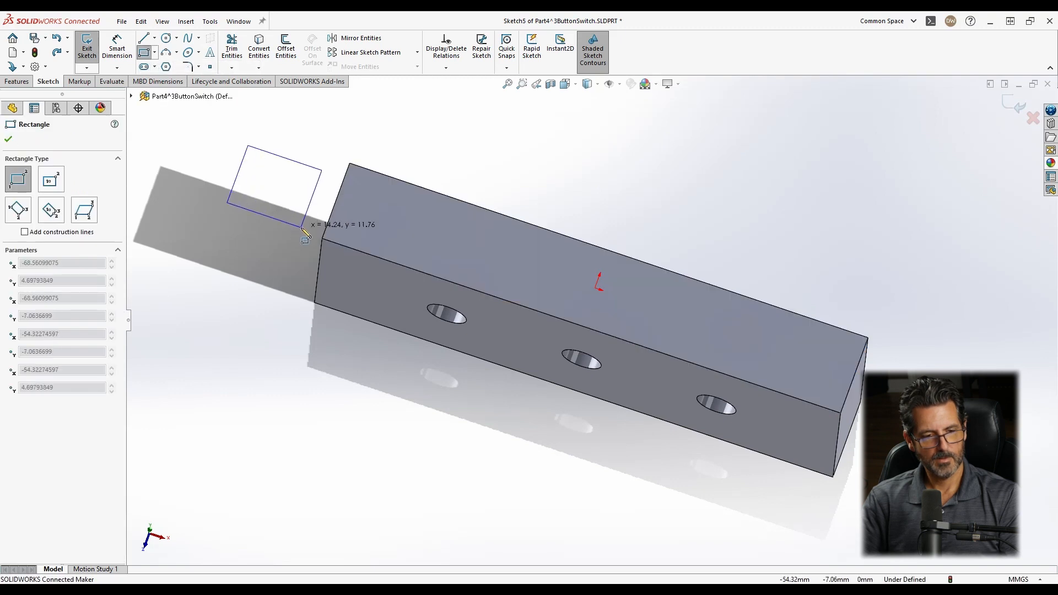
left_click(302, 226)
key("Escape")
key("ctrl+z")
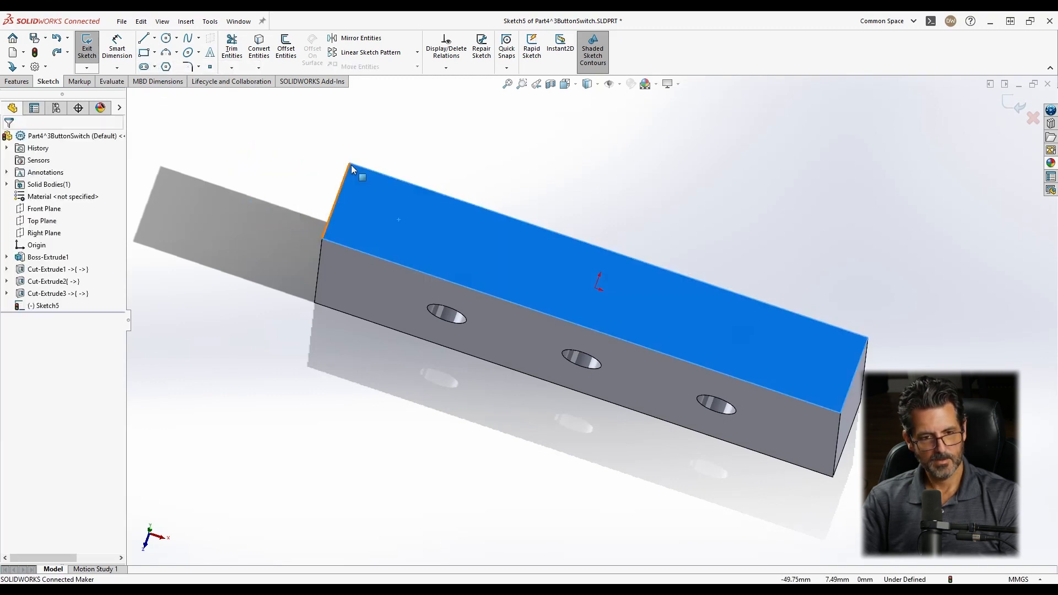
Sketch a corner rectangle about 27.6 mm long extending outward beyond the housing's end from the top face's rear corner.
middle_click_drag(336, 152, 366, 175)
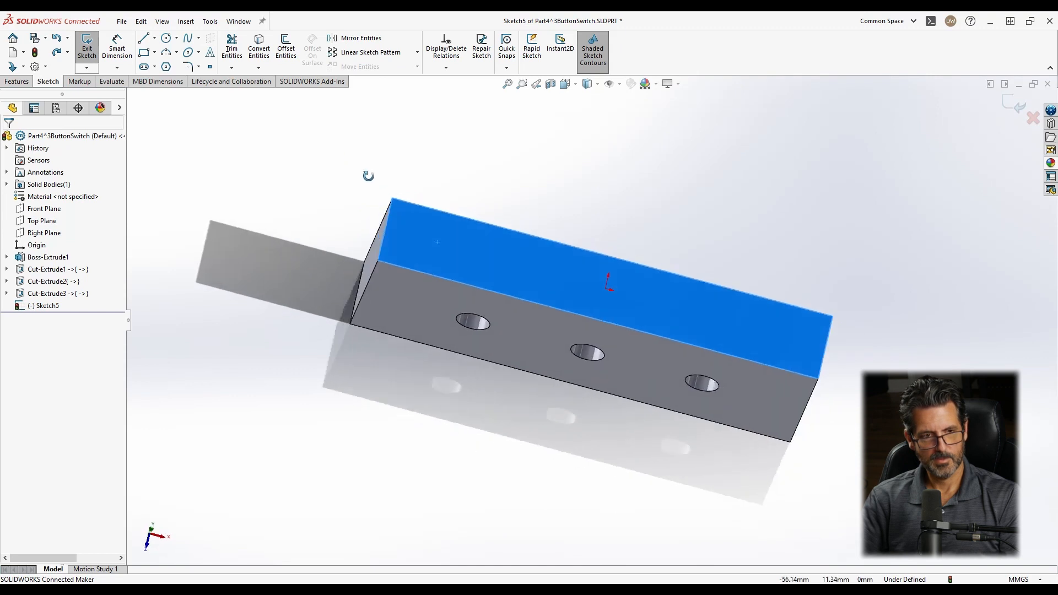
left_click(144, 53)
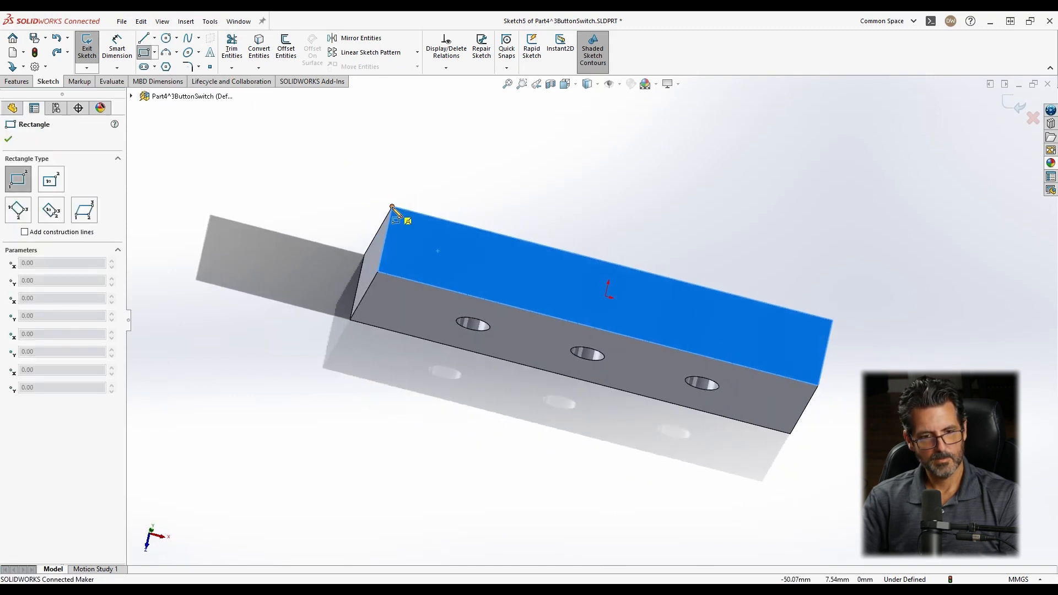
left_click(392, 207)
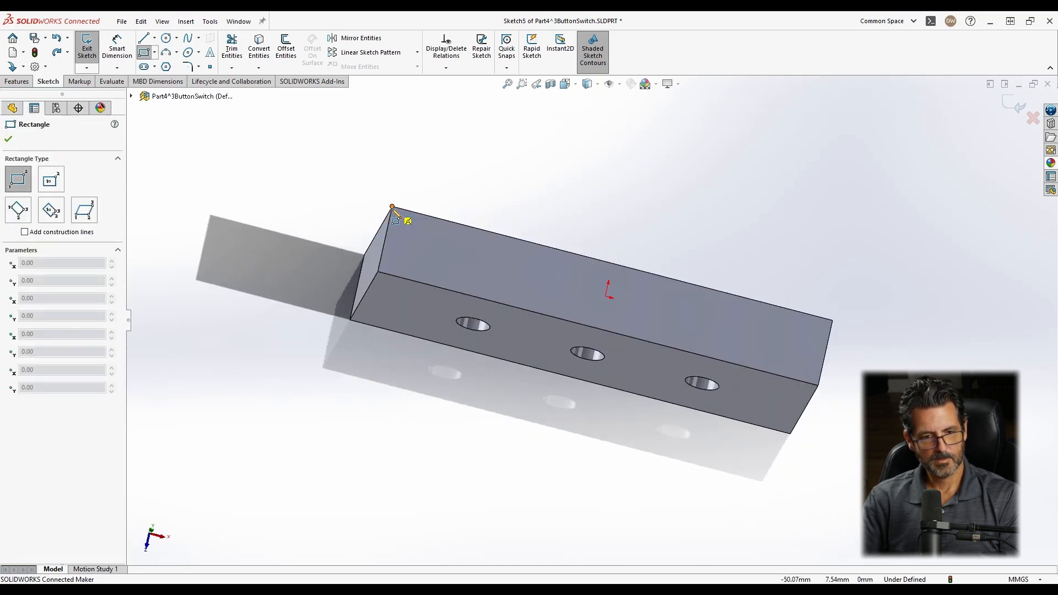
left_click(252, 264)
key("Escape")
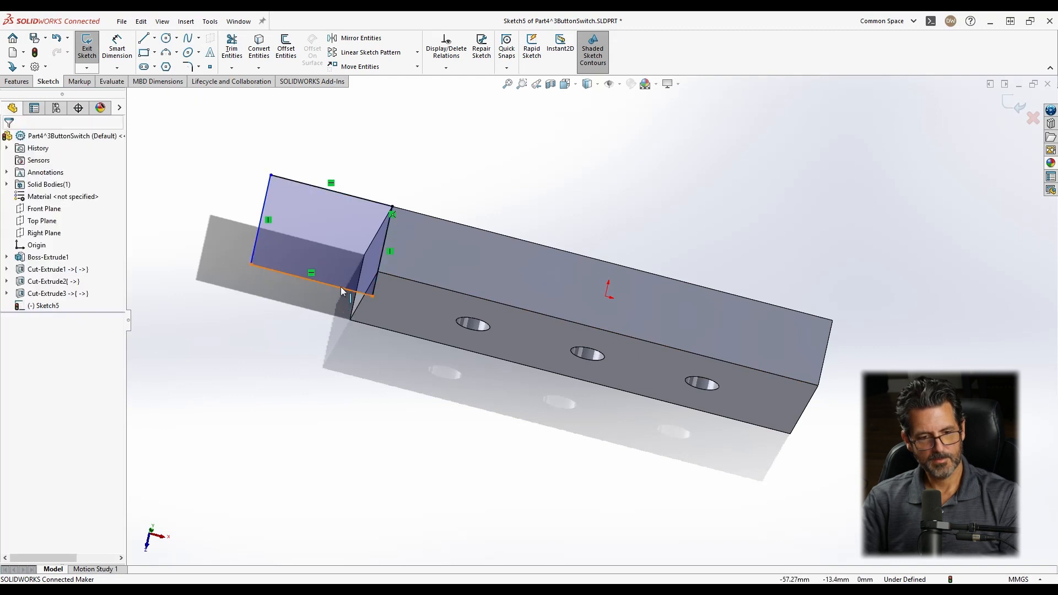
Make the rectangle's front line collinear with the top face edge that borders the round-hole face.
left_click(341, 288)
left_click(398, 276, "ctrl")
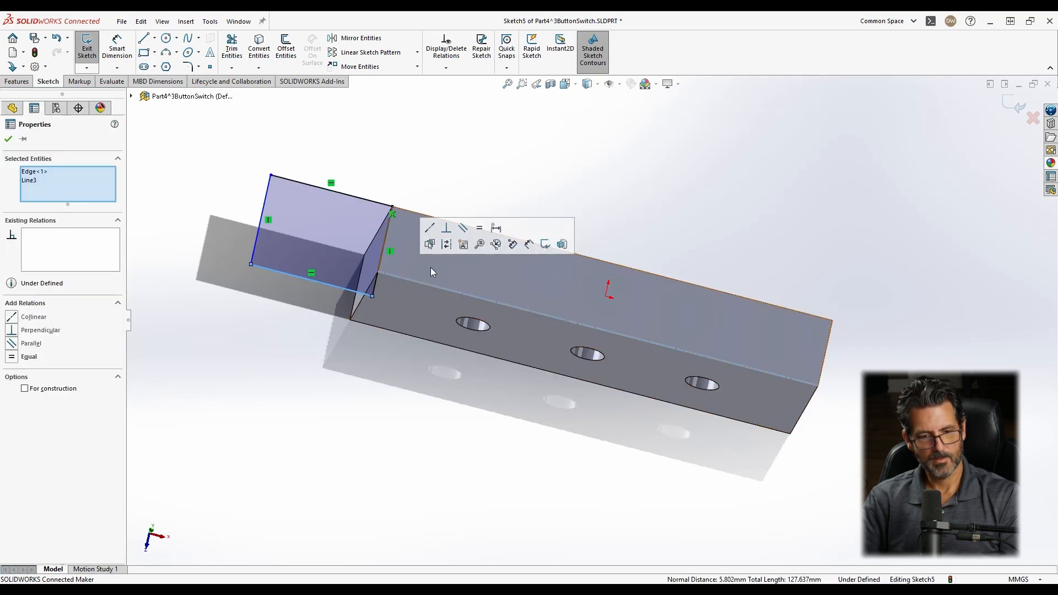
left_click(430, 231)
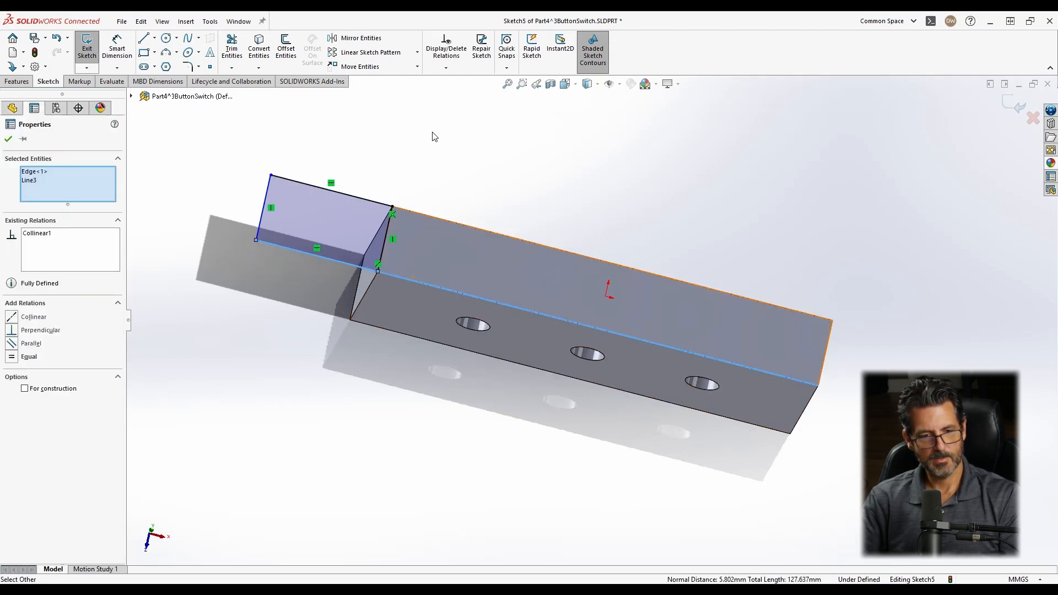
key("Escape")
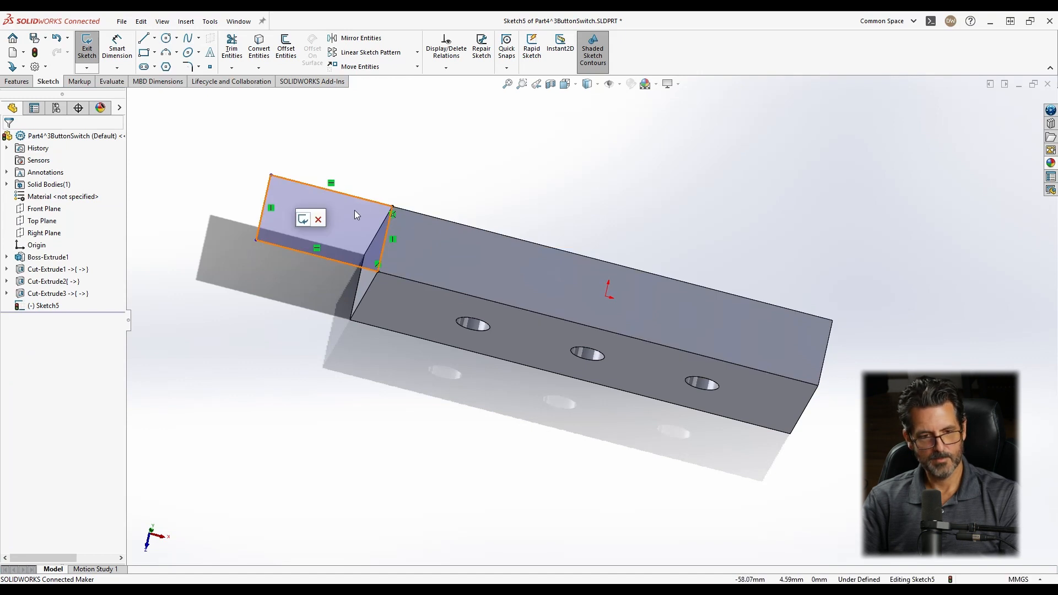
Dimension the rectangle's length along the housing to 20 mm.
left_click(356, 197)
right_click_drag(356, 172, 354, 113)
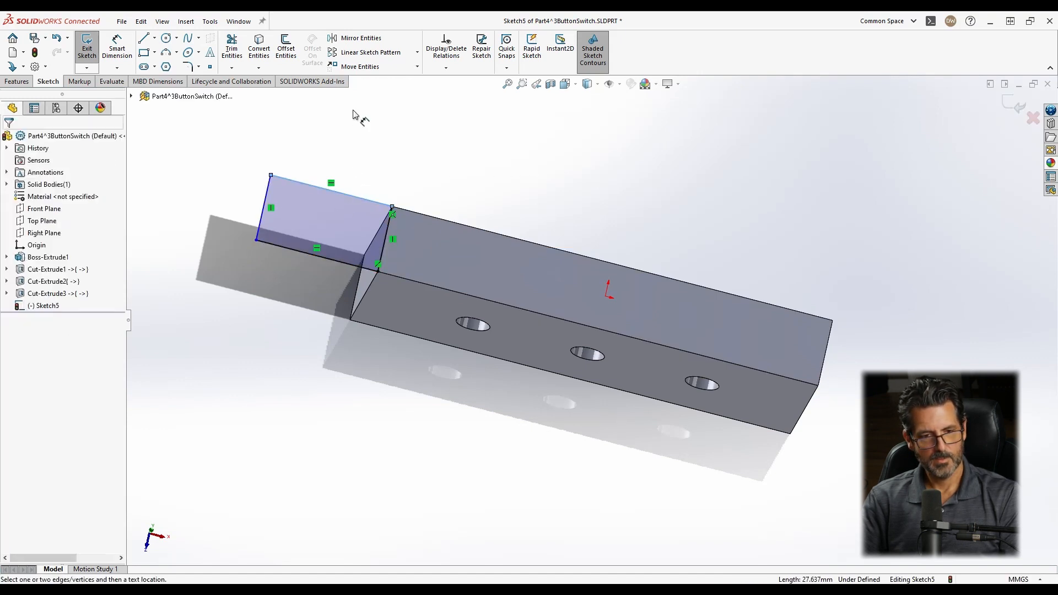
left_click(341, 169)
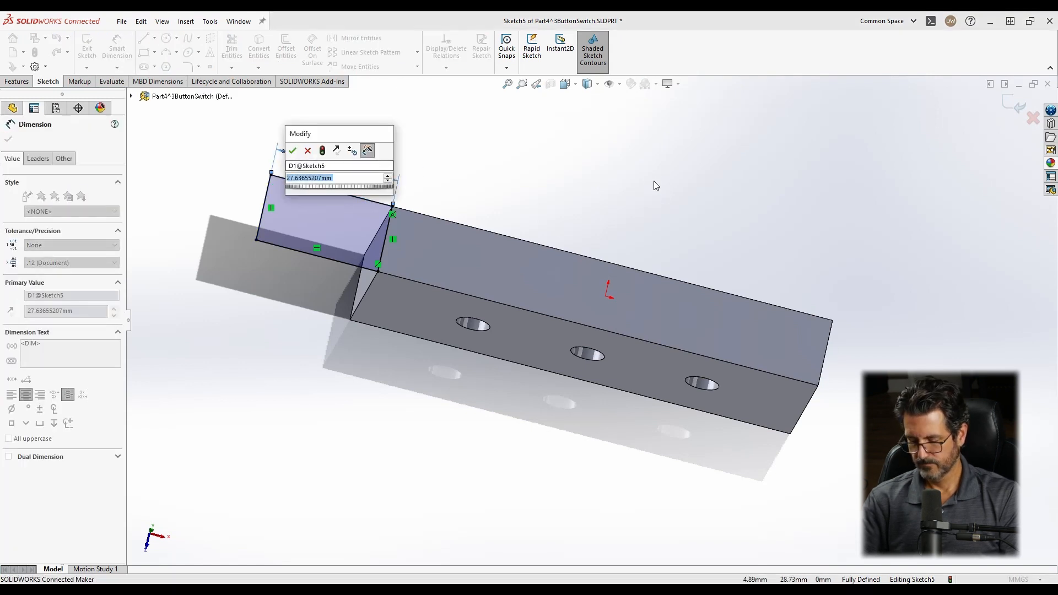
type("20")
key("Return")
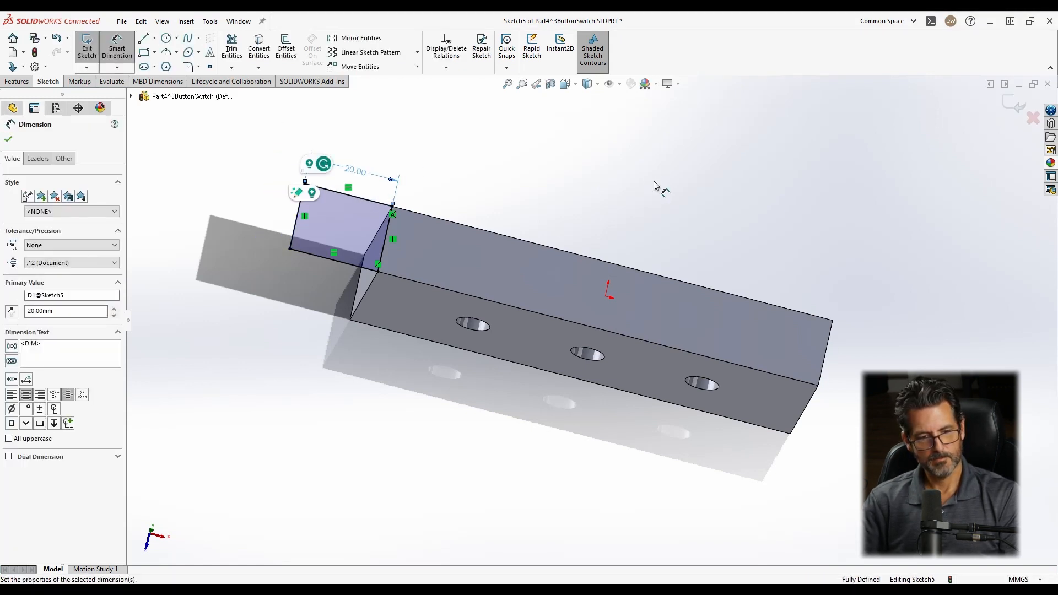
Extrude the rectangle downward as a blind 5 mm boss merged with the housing, forming a tab at its end.
mouse_move(467, 245)
middle_mouse_down()
mouse_move(449, 170)
mouse_move(461, 144)
mouse_move(472, 167)
mouse_move(321, 250)
mouse_move(237, 274)
mouse_move(190, 94)
middle_mouse_up()
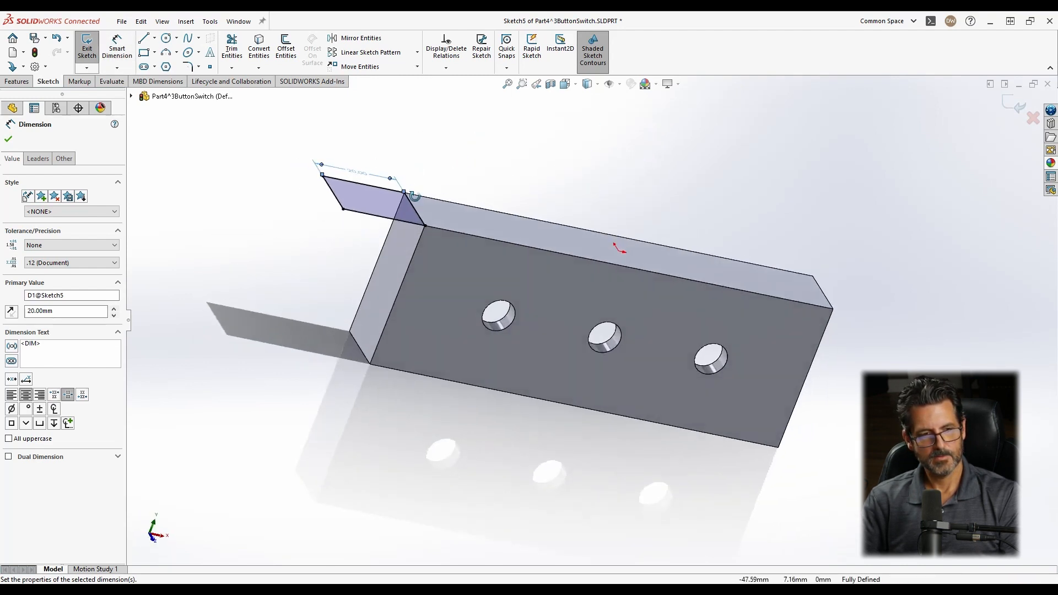
left_click(16, 82)
left_click(91, 49)
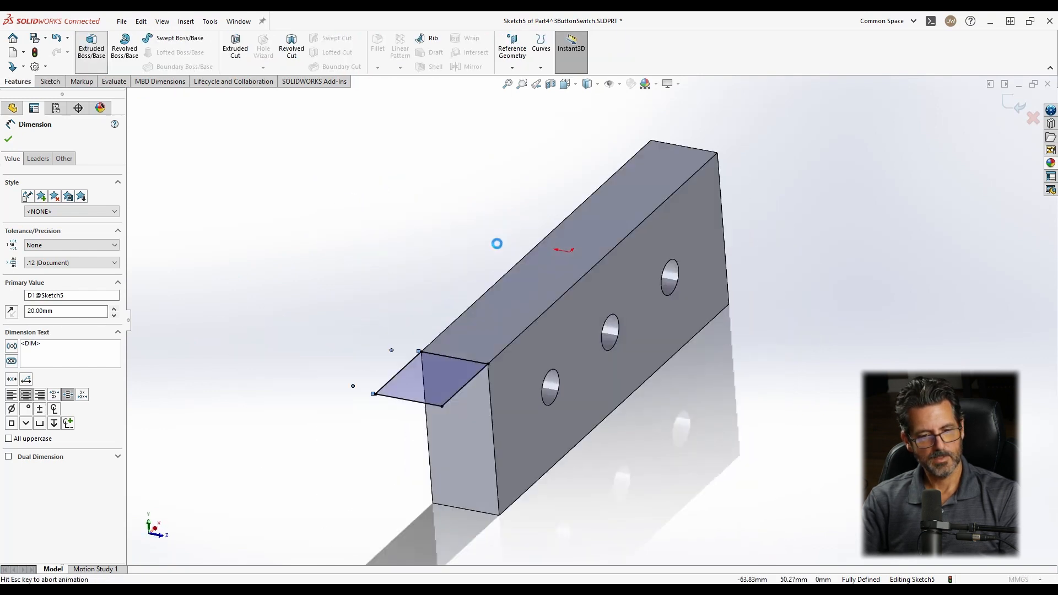
left_click(38, 204)
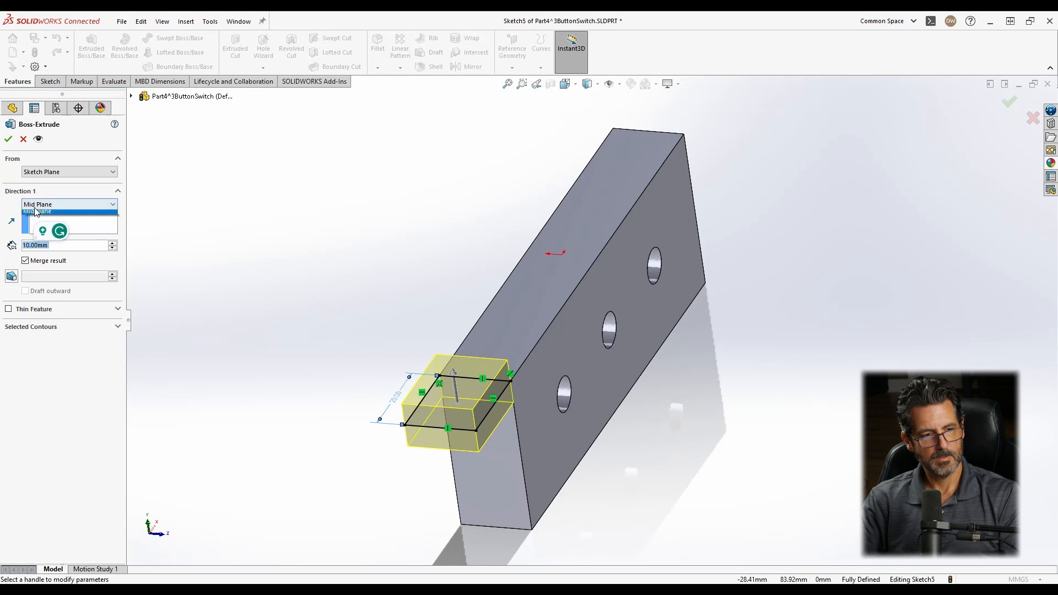
left_click(34, 215)
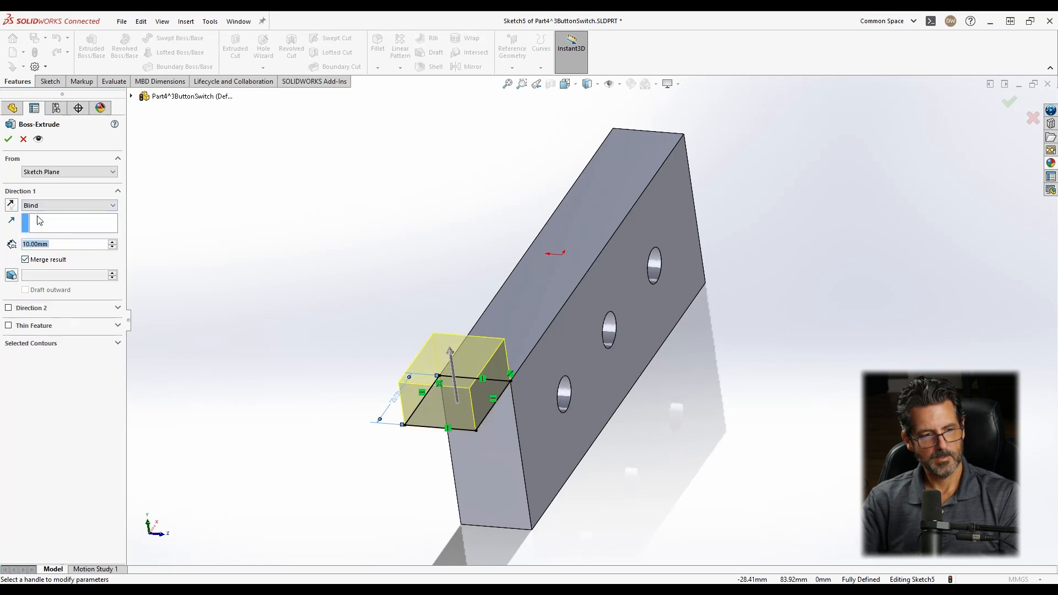
left_click(11, 205)
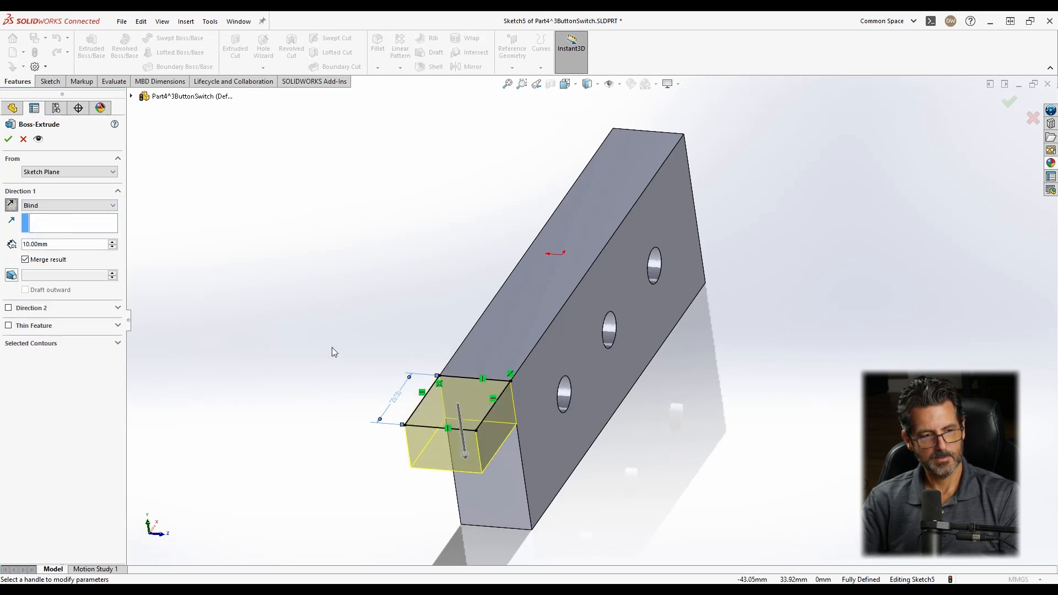
middle_click_drag(333, 352, 132, 252)
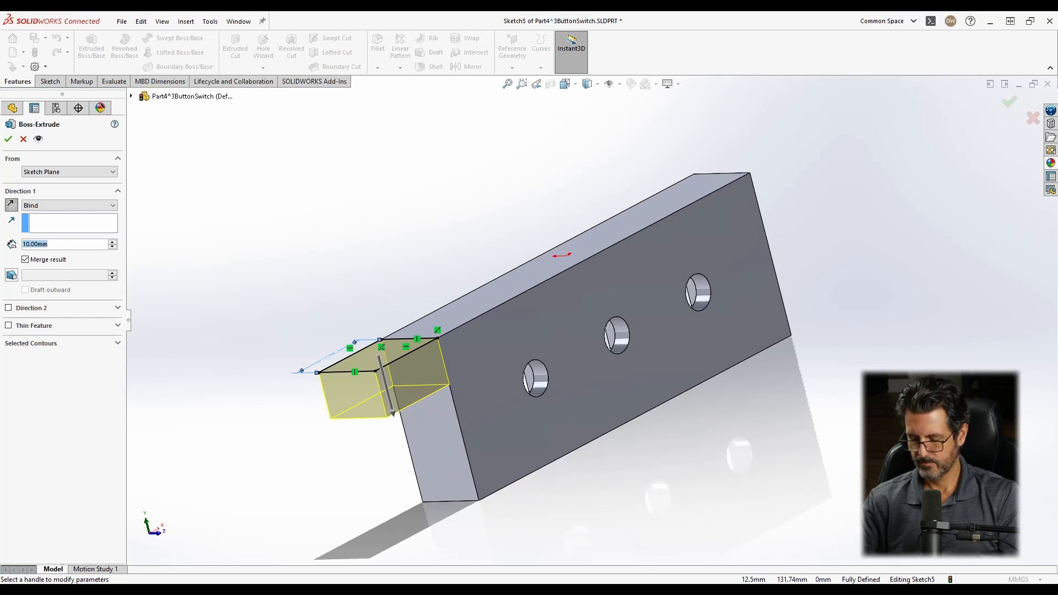
type("5")
key("Tab")
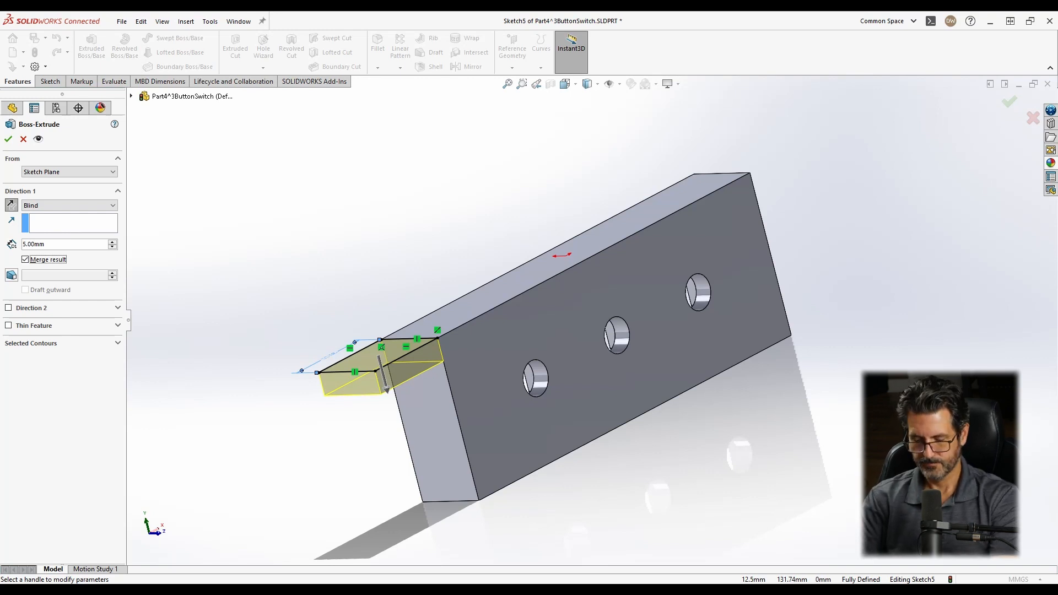
key("Return")
Sketch a diagonal line on the round-hole face from the tab's outer lower corner to the housing's lower corner at the tab end.
middle_click_drag(416, 375, 474, 384)
left_click(475, 384)
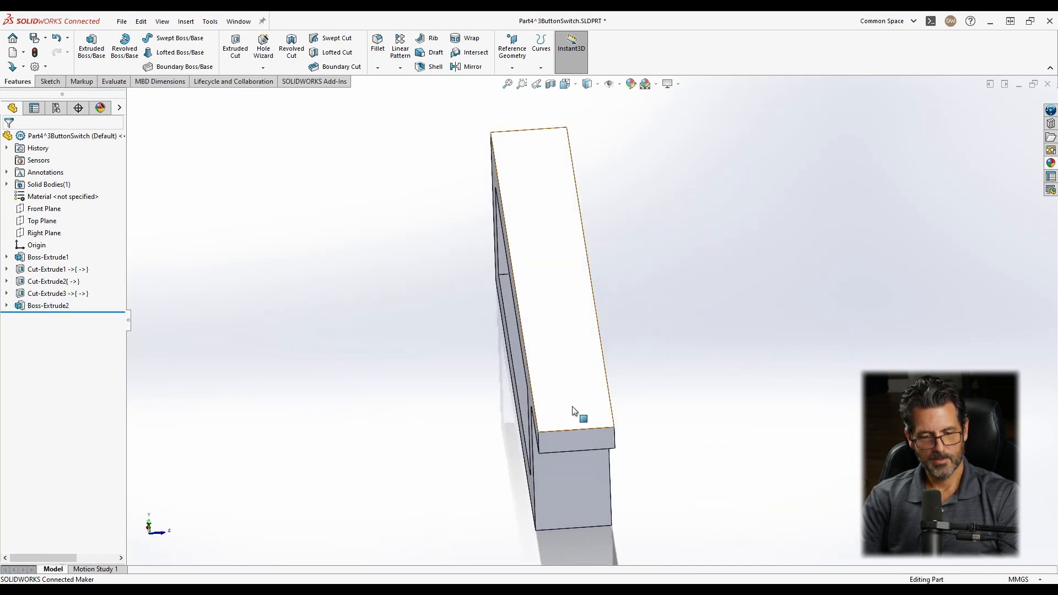
middle_click_drag(577, 416, 293, 299)
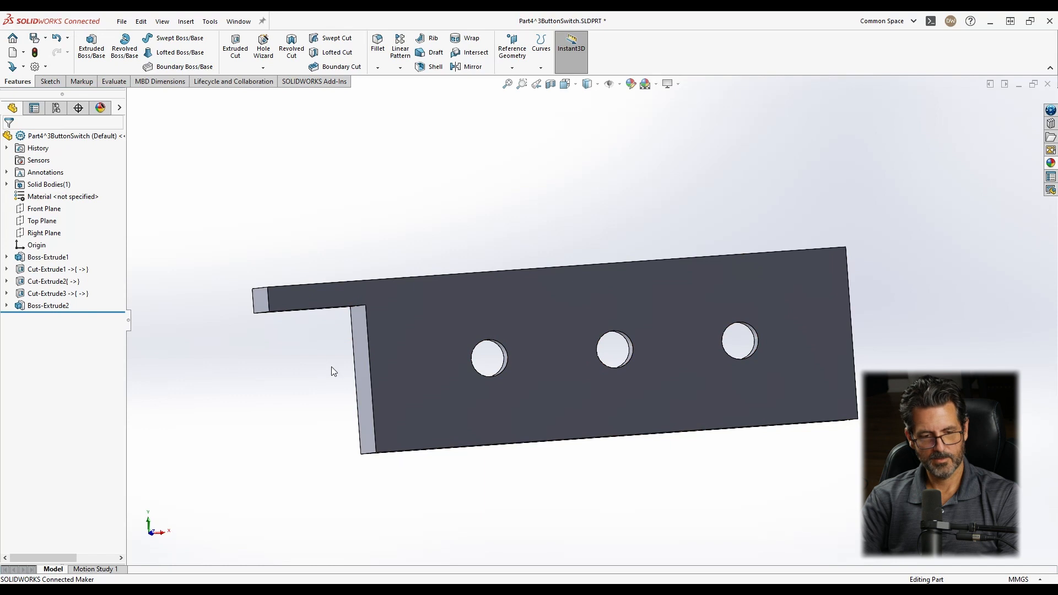
middle_click_drag(359, 342, 330, 275)
left_click(330, 275)
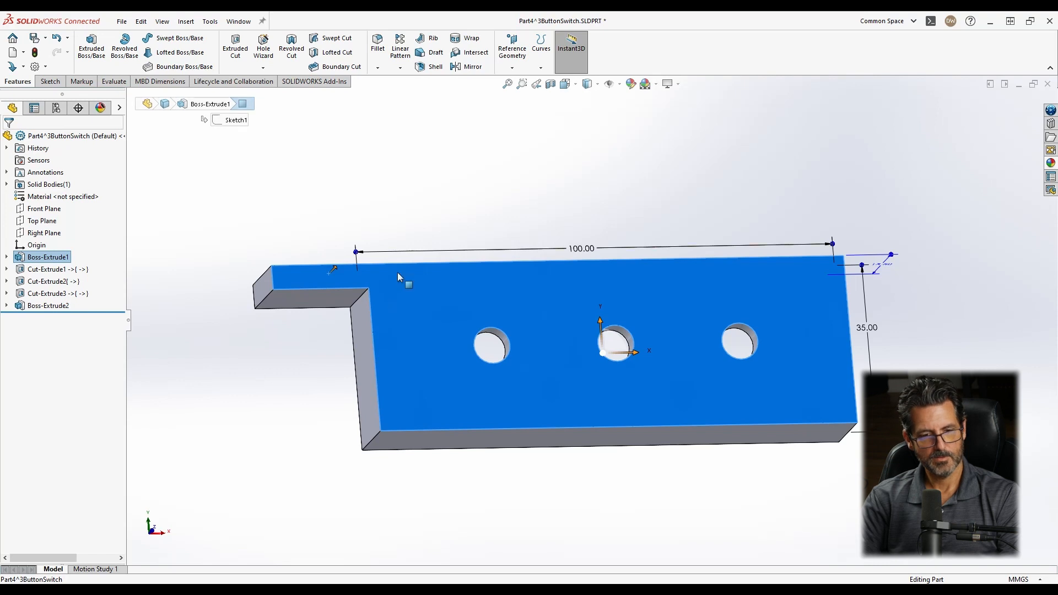
left_click(391, 289)
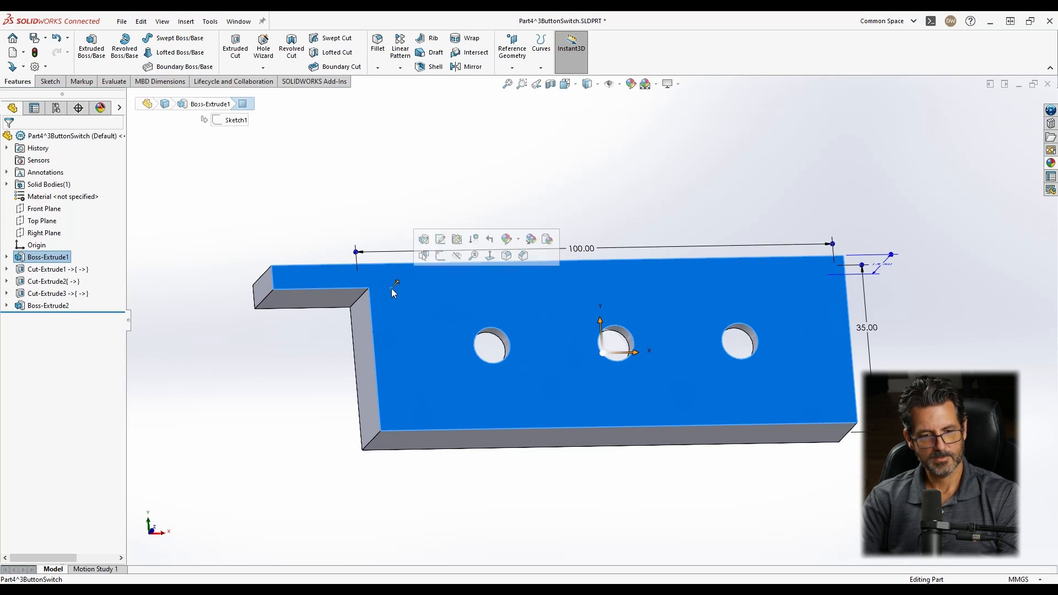
left_click(441, 257)
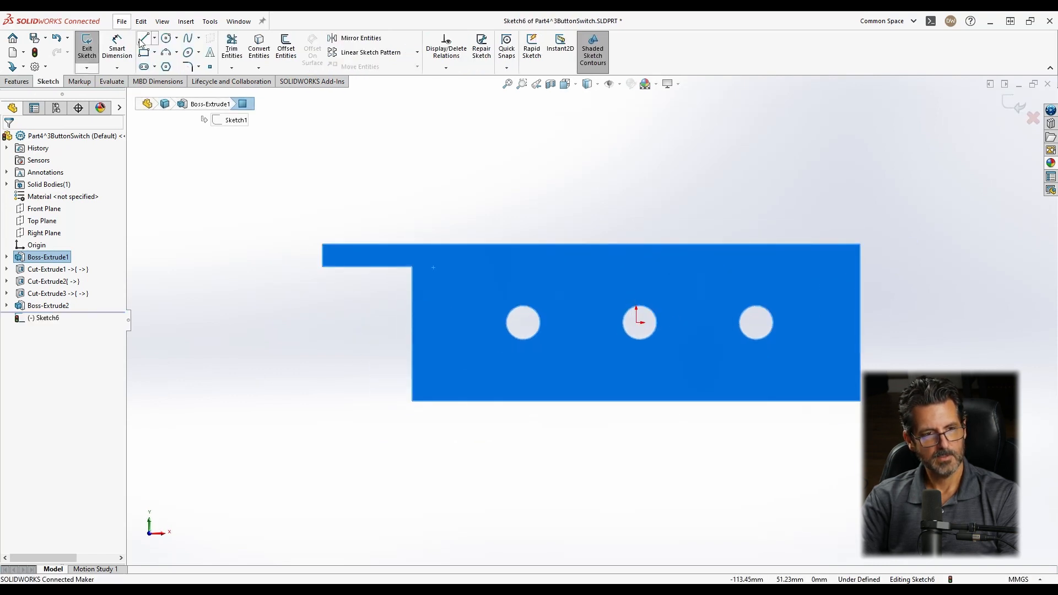
left_click(144, 39)
left_click(322, 266)
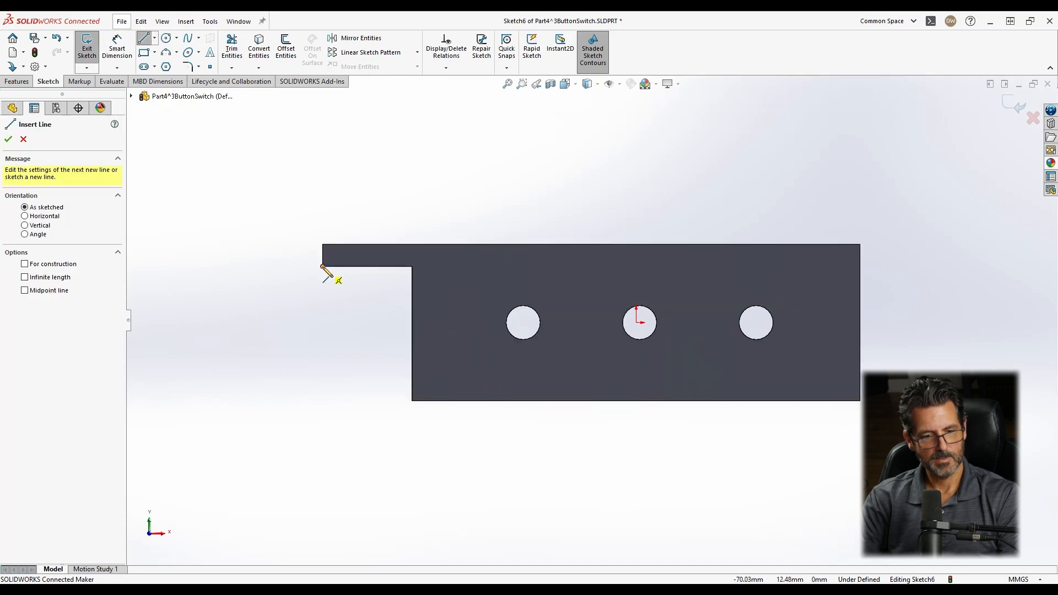
left_click(413, 401)
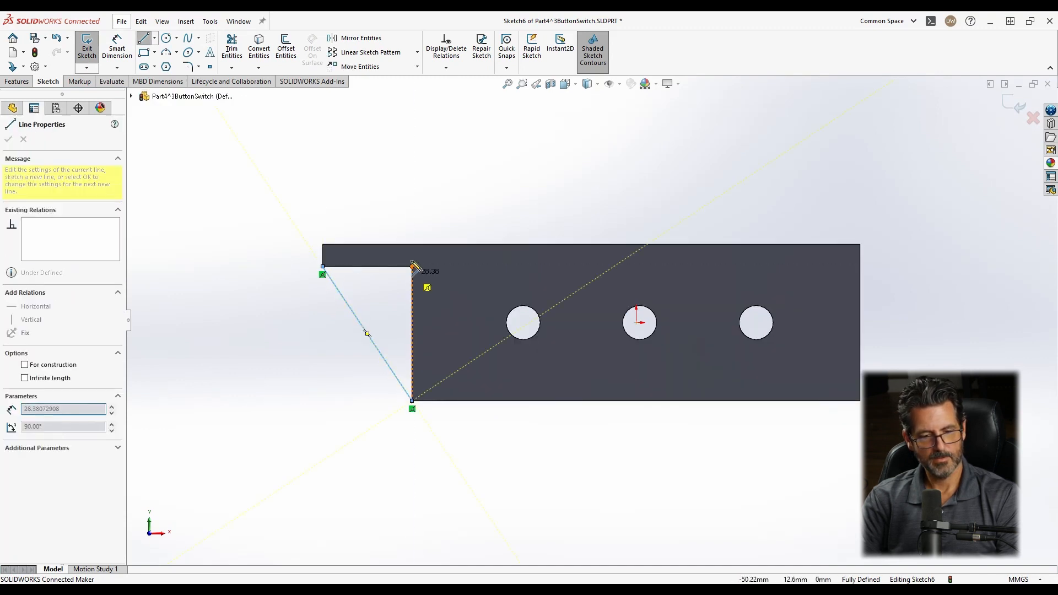
key("Escape")
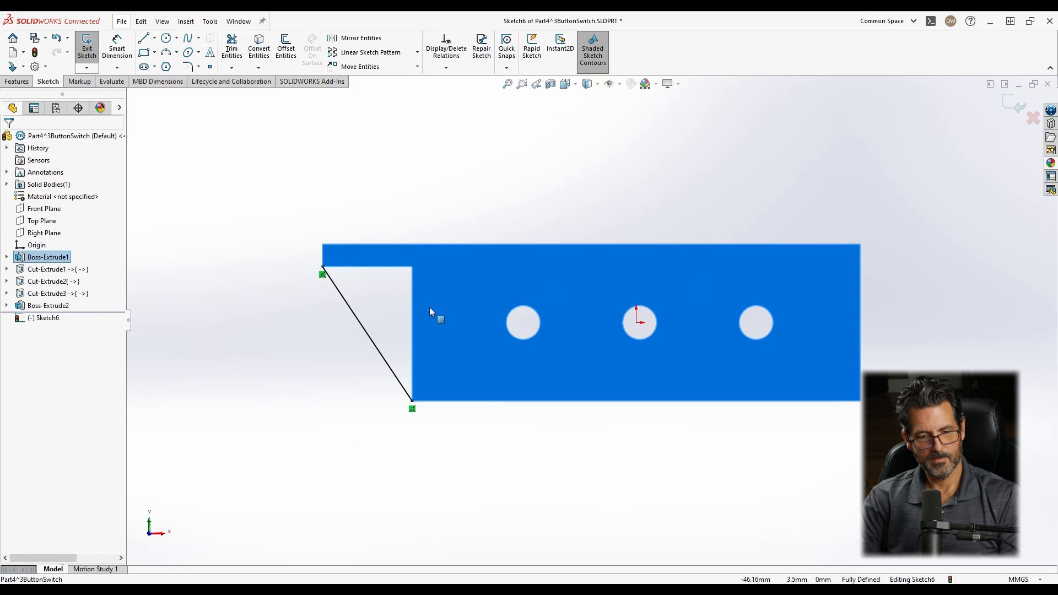
Convert the tab's underside edge and the housing's adjacent end edge into sketch lines to close the triangle.
left_click(391, 266)
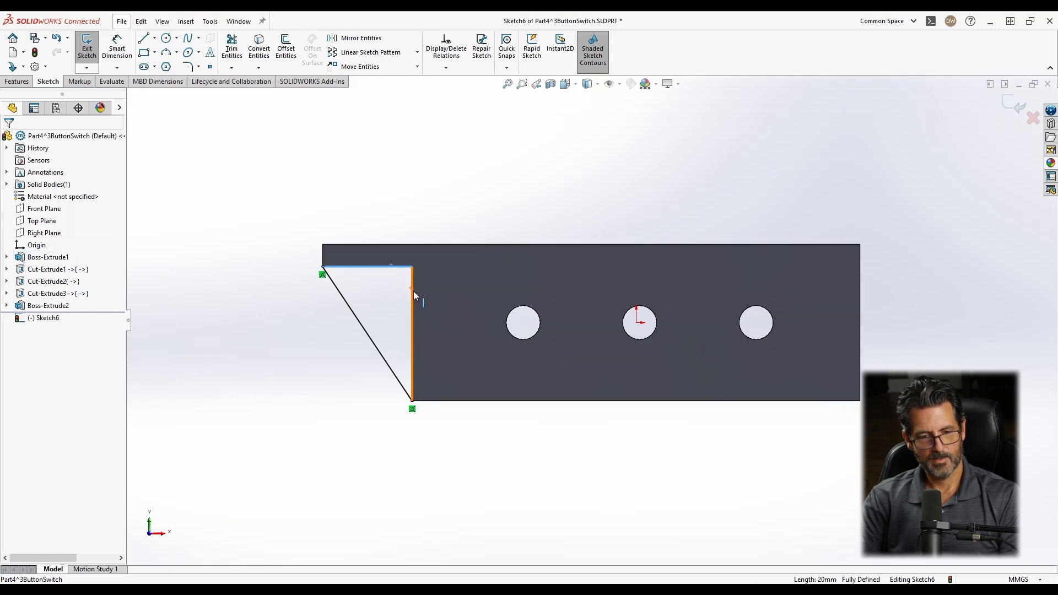
left_click(413, 295, "ctrl")
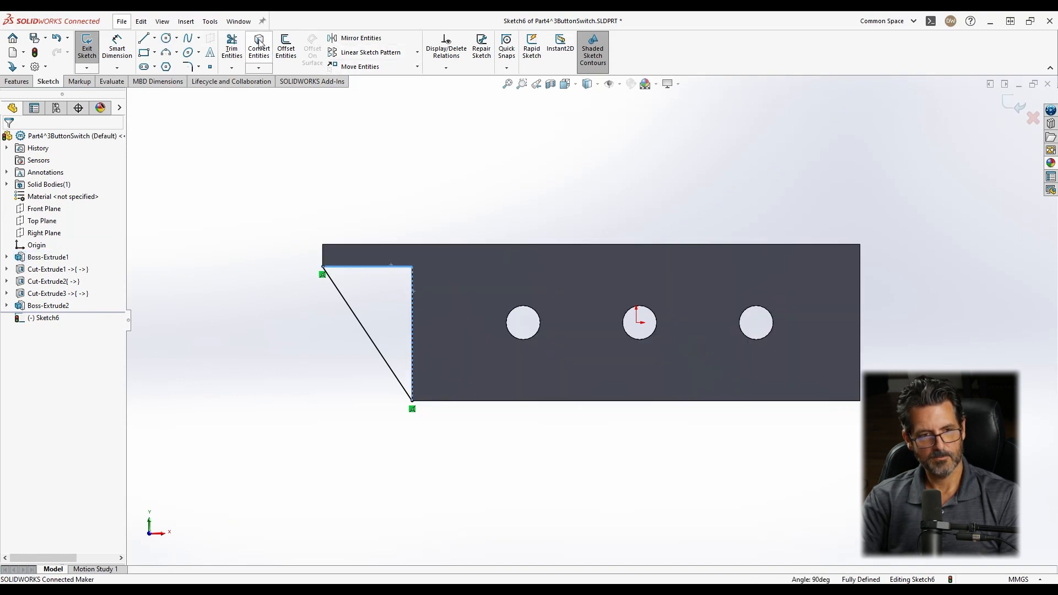
key("Escape")
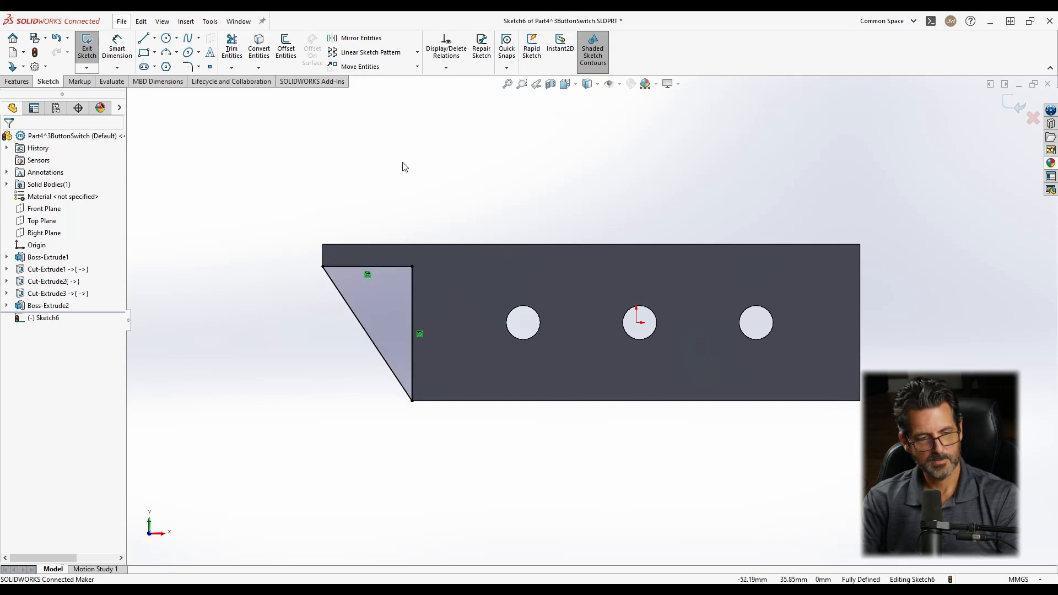
Set up a blind, merged boss extrusion of the triangle, reversed to run inward beneath the tab.
left_click(18, 82)
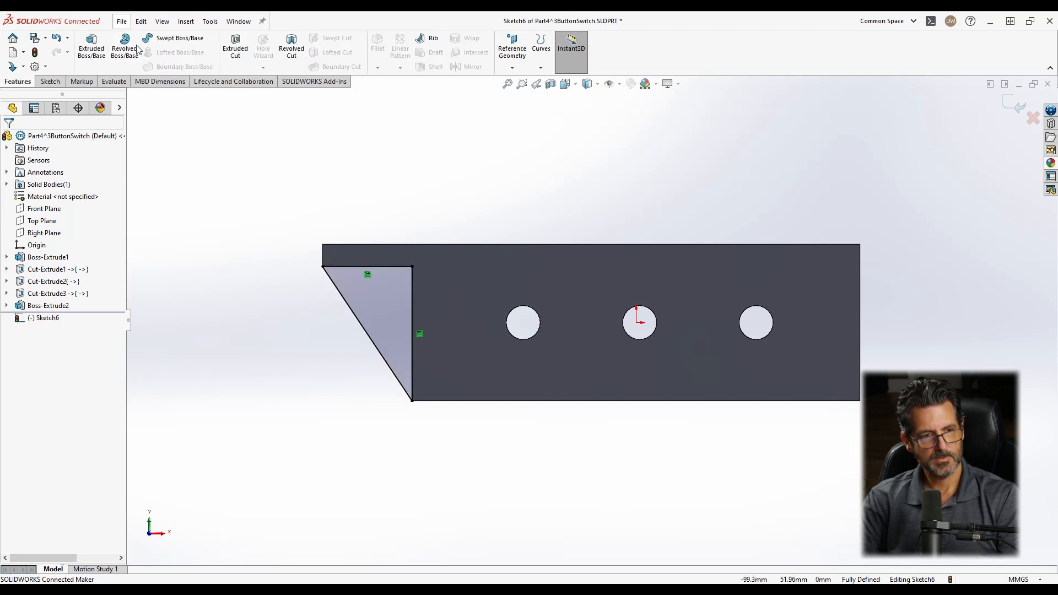
left_click(93, 49)
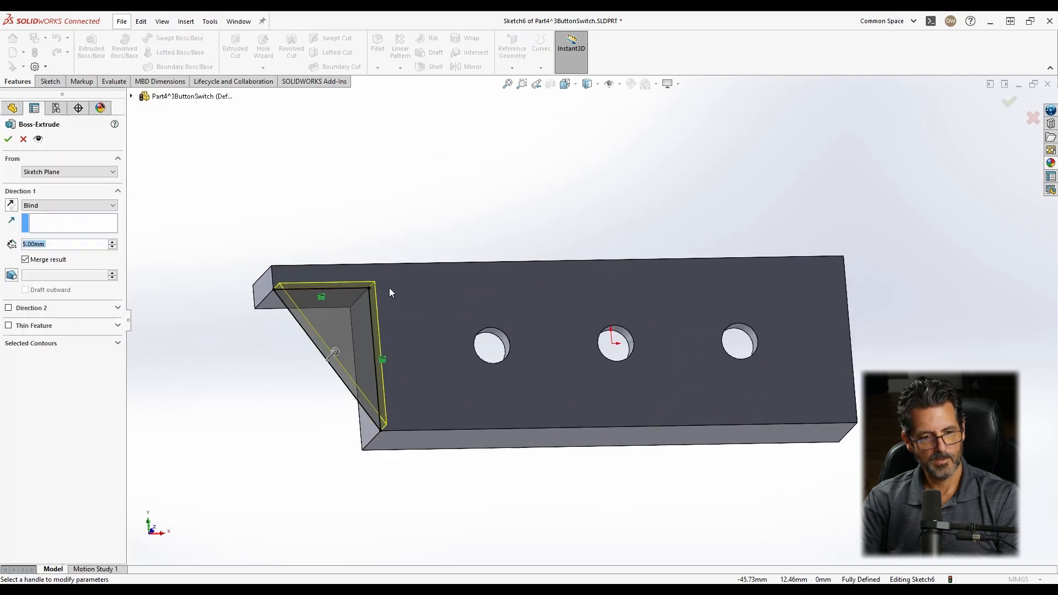
middle_click_drag(390, 289, 482, 257)
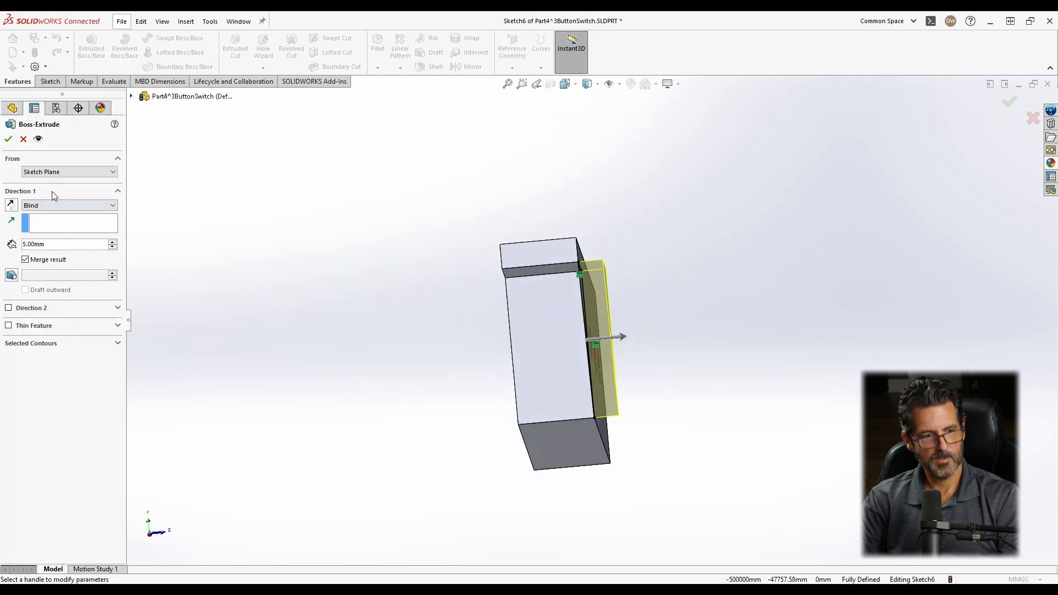
left_click(45, 207)
left_click(44, 206)
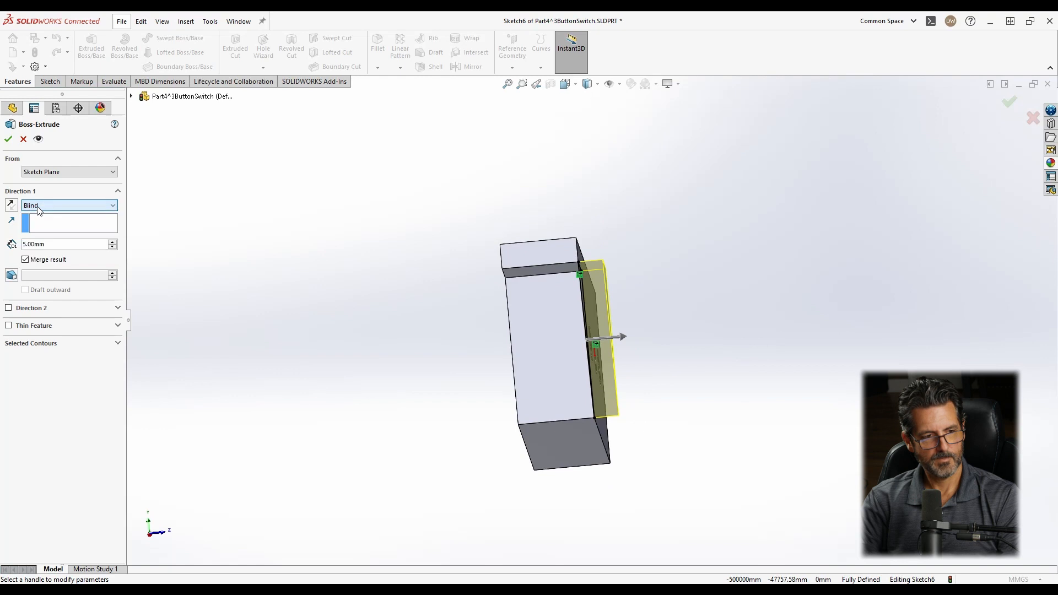
left_click(11, 205)
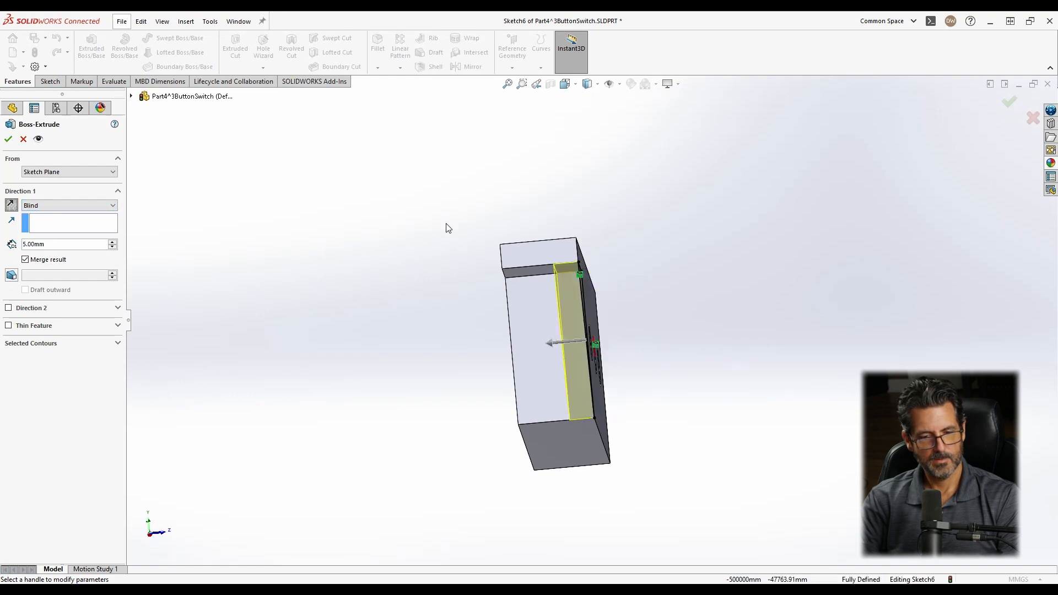
middle_click_drag(448, 228, 492, 208)
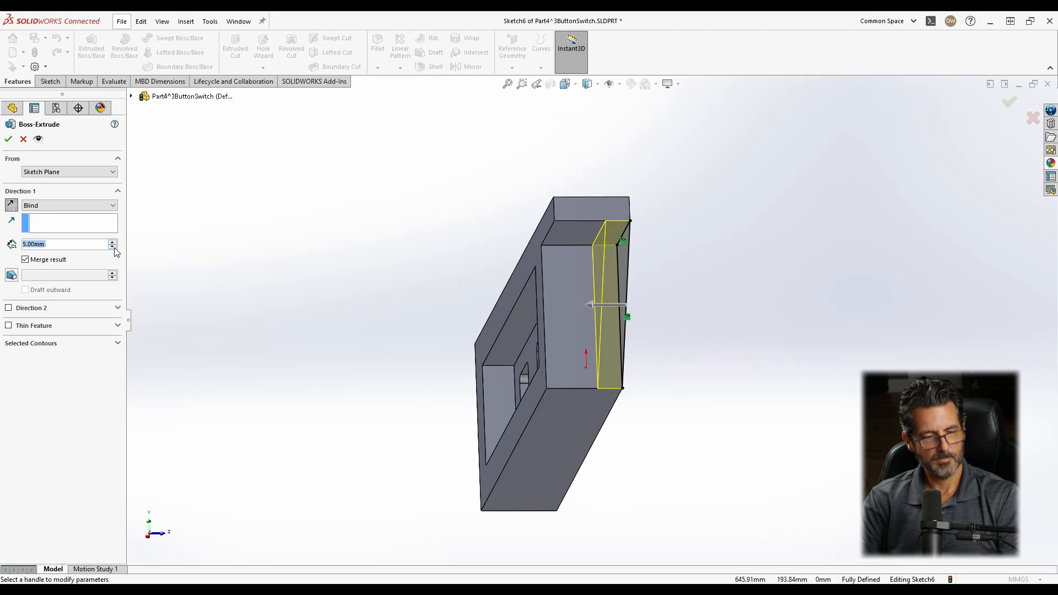
Set the triangular rib's extrusion depth to 3 mm and finish the boss.
type("4")
key("Return")
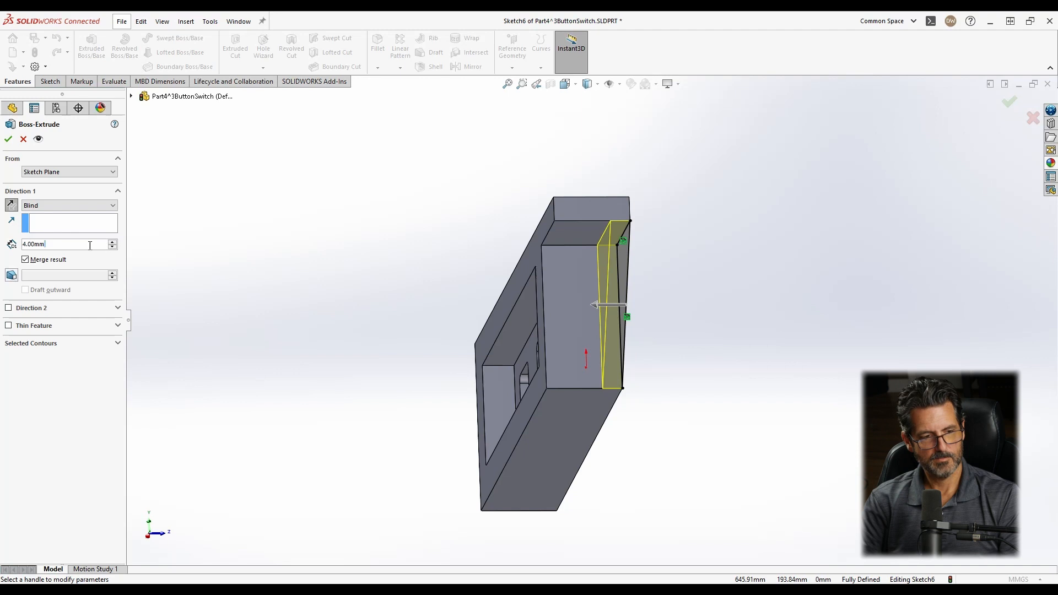
double_click(89, 246)
type("3")
key("Tab")
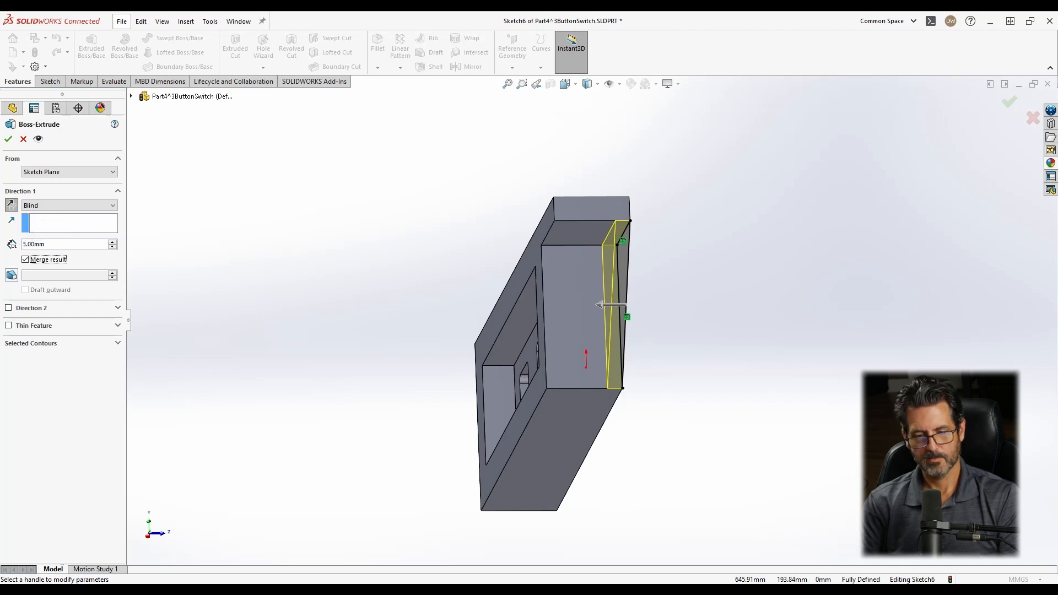
key("Return")
middle_click_drag(746, 309, 678, 342)
left_click(641, 175)
middle_click_drag(663, 283, 727, 222)
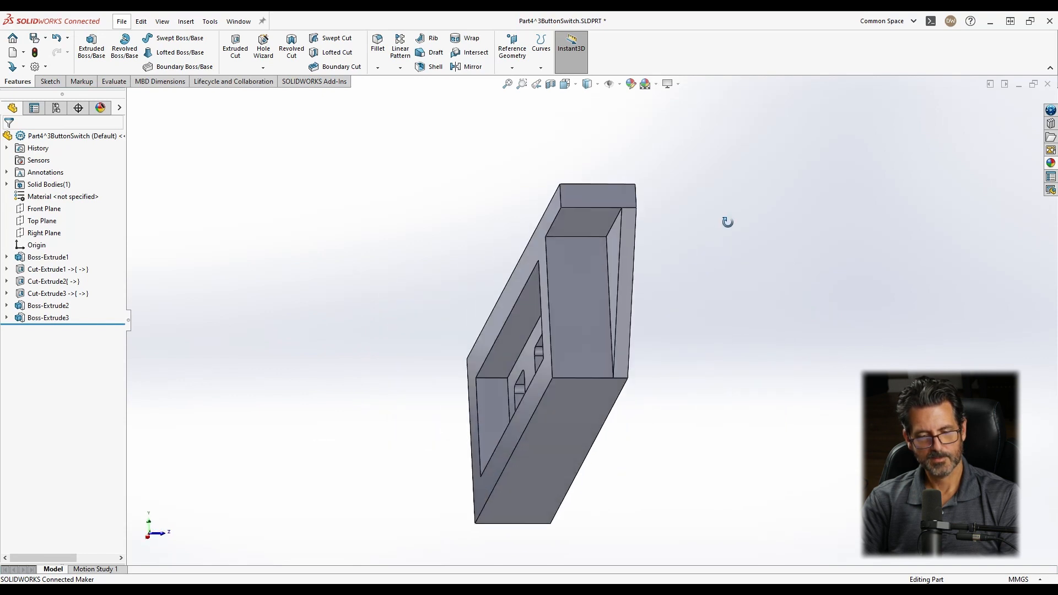
left_click(587, 217)
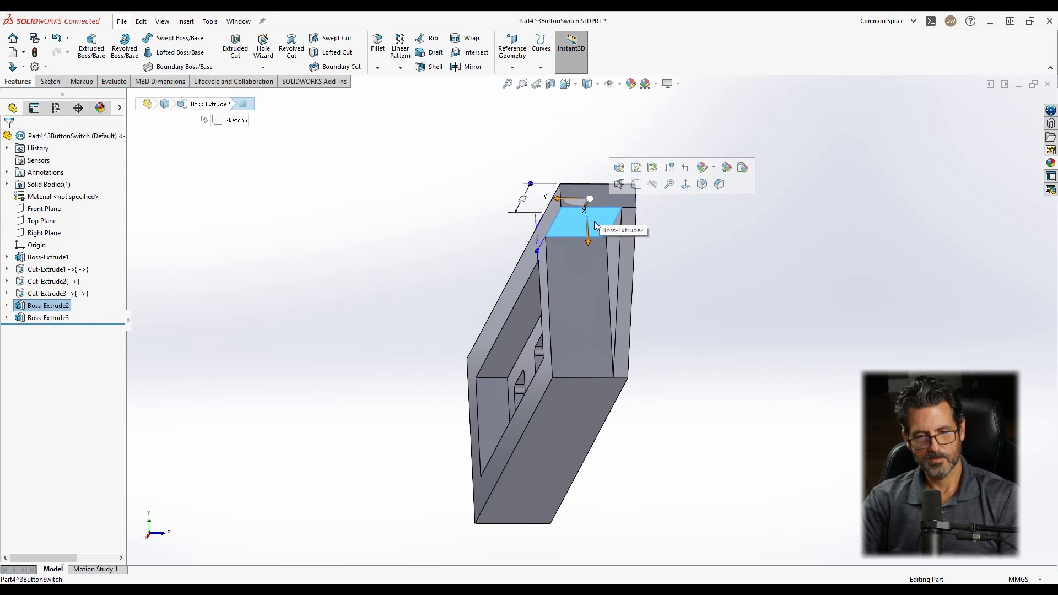
key("ctrl+8")
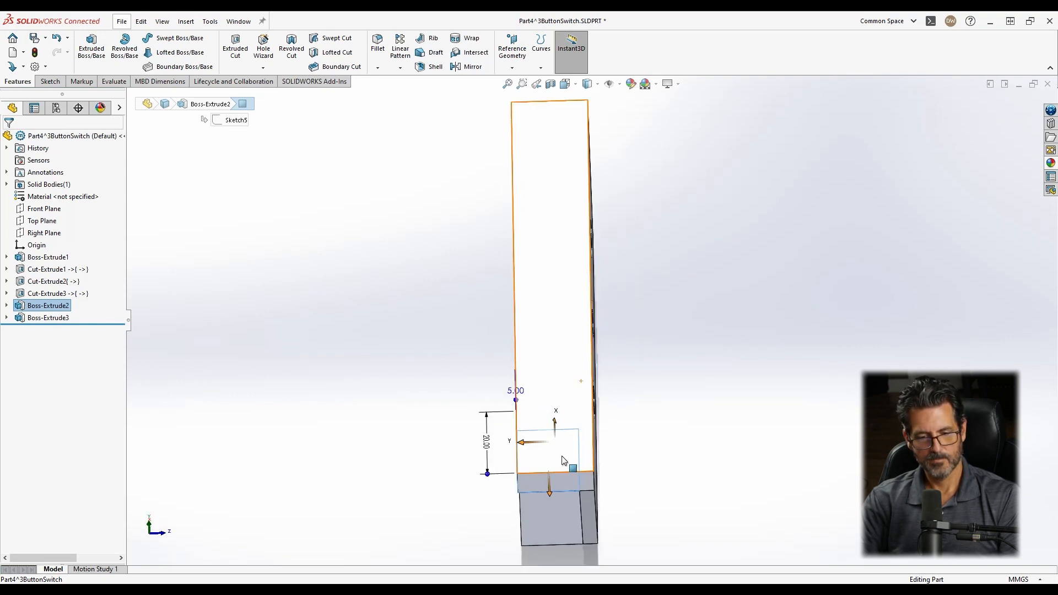
left_click(564, 461)
left_click(608, 419)
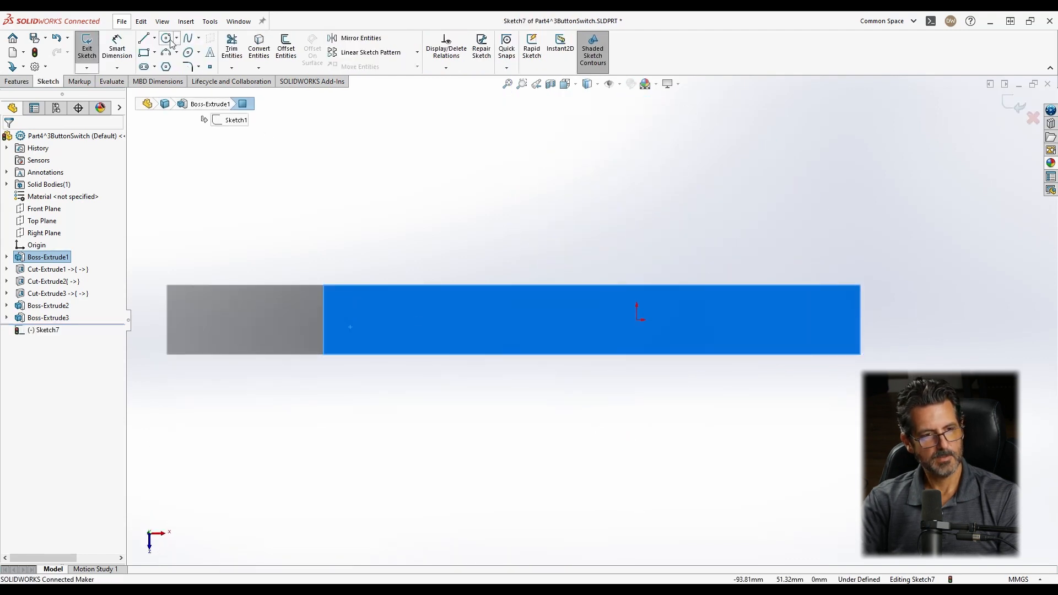
left_click(166, 38)
left_click(353, 312)
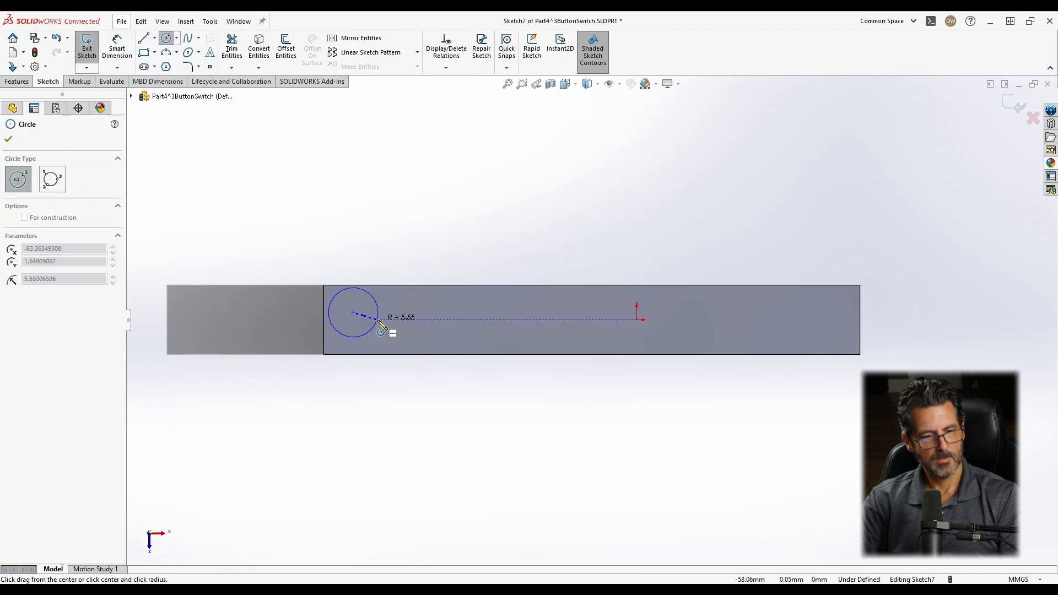
left_click(379, 321)
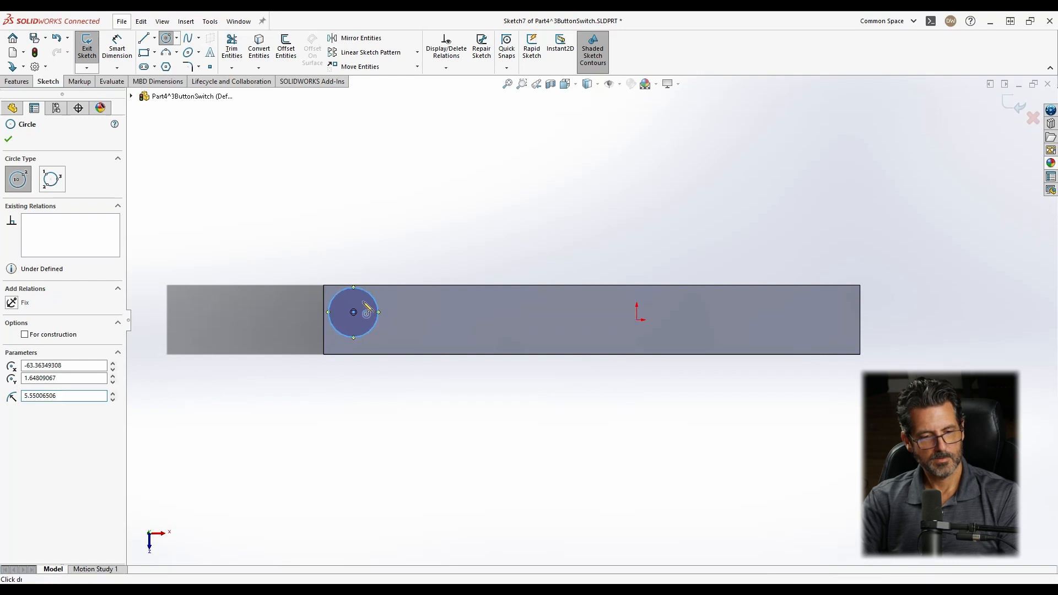
mouse_move(366, 302)
middle_mouse_down()
mouse_move(373, 266)
mouse_move(430, 241)
mouse_move(401, 284)
middle_mouse_up()
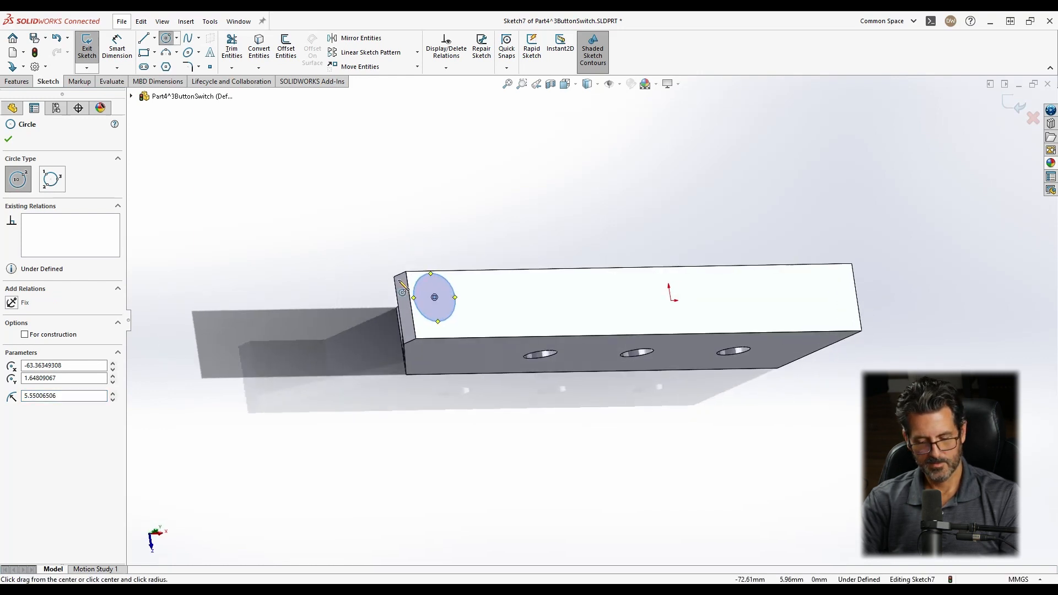
right_click(456, 301)
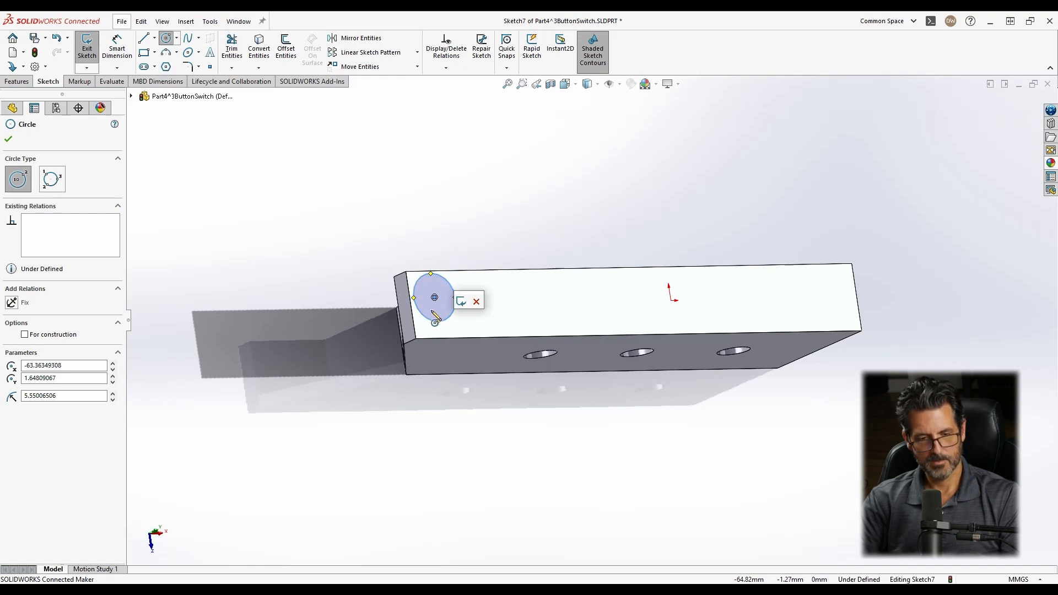
middle_click_drag(435, 317, 537, 192)
left_click(824, 300)
key("Escape")
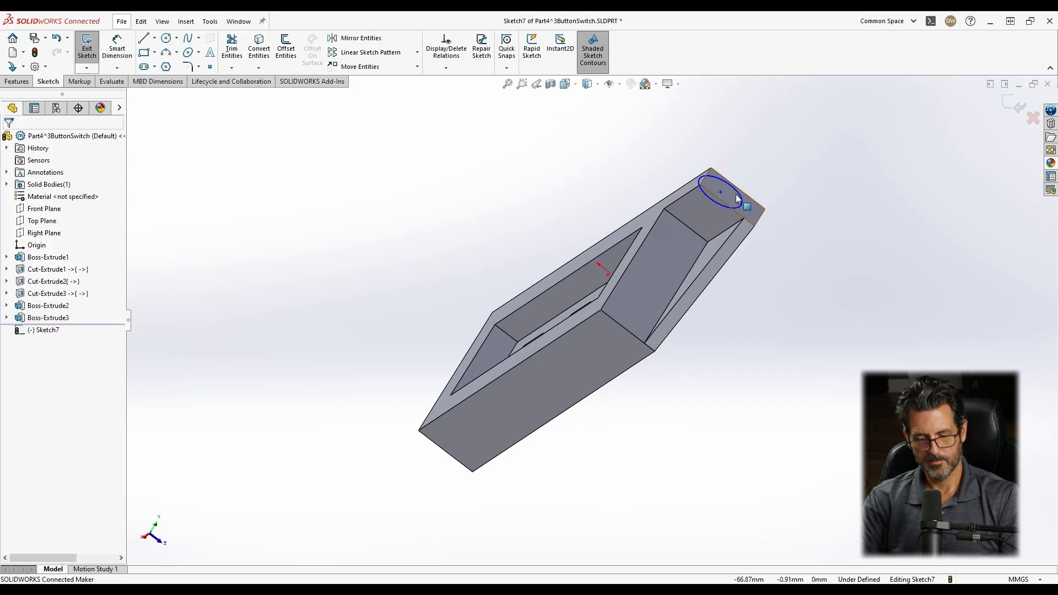
key("ctrl+z")
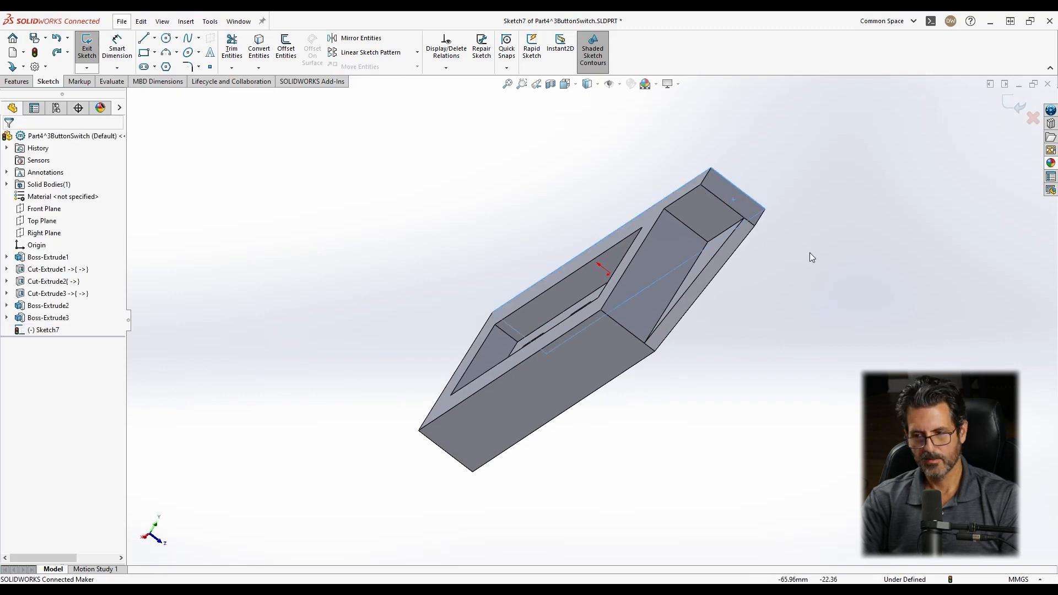
left_click(1011, 112)
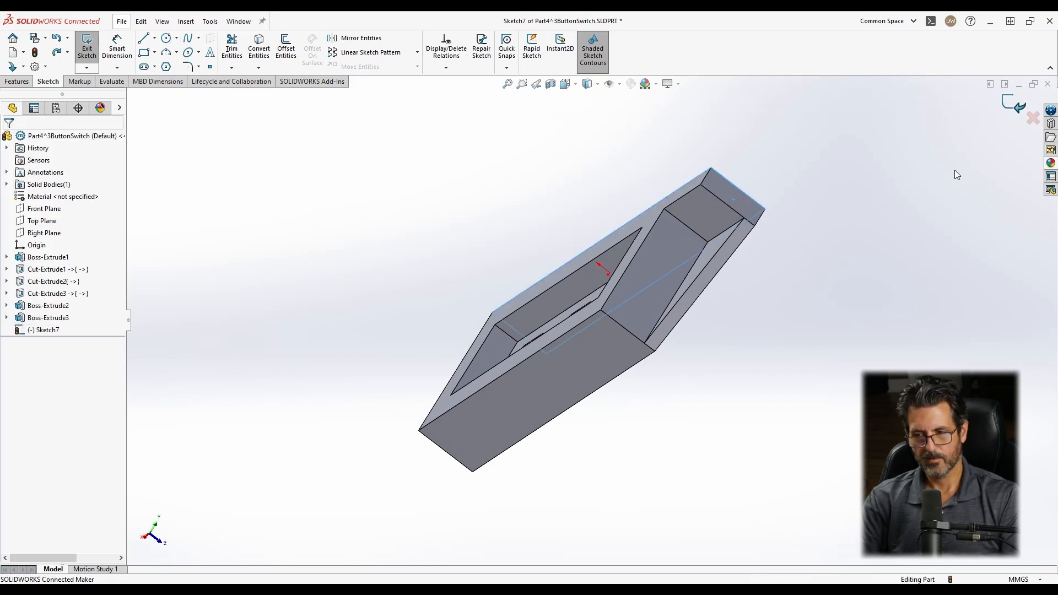
Sketch a circle with a radius of about 4.6 mm on the tab's underside, clear of the triangular rib.
left_click(684, 235)
left_click(741, 190)
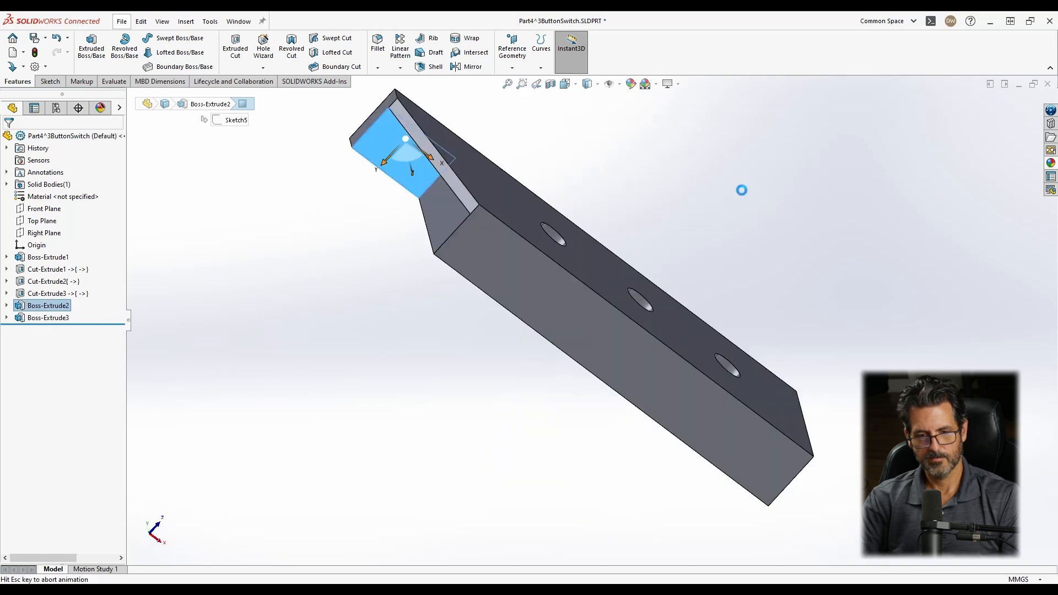
scroll(359, 333, "down", 4)
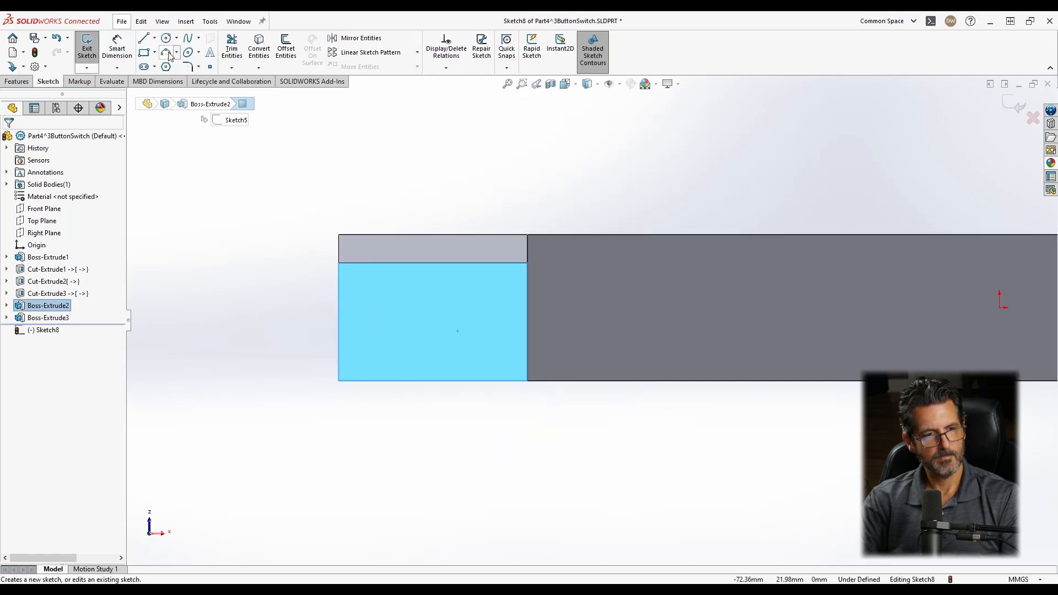
left_click(166, 39)
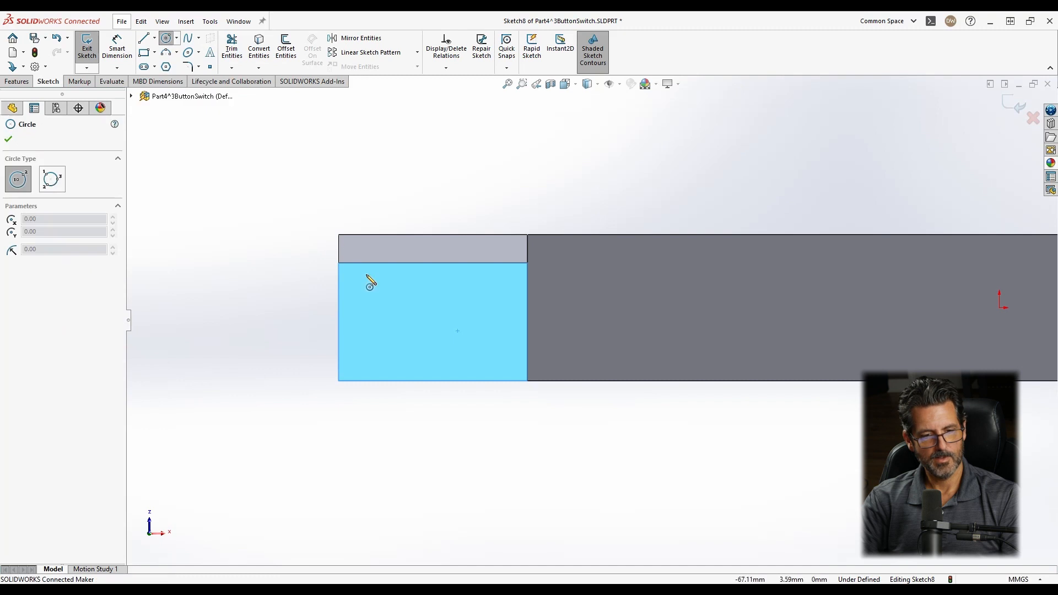
left_click(419, 319)
left_click(457, 346)
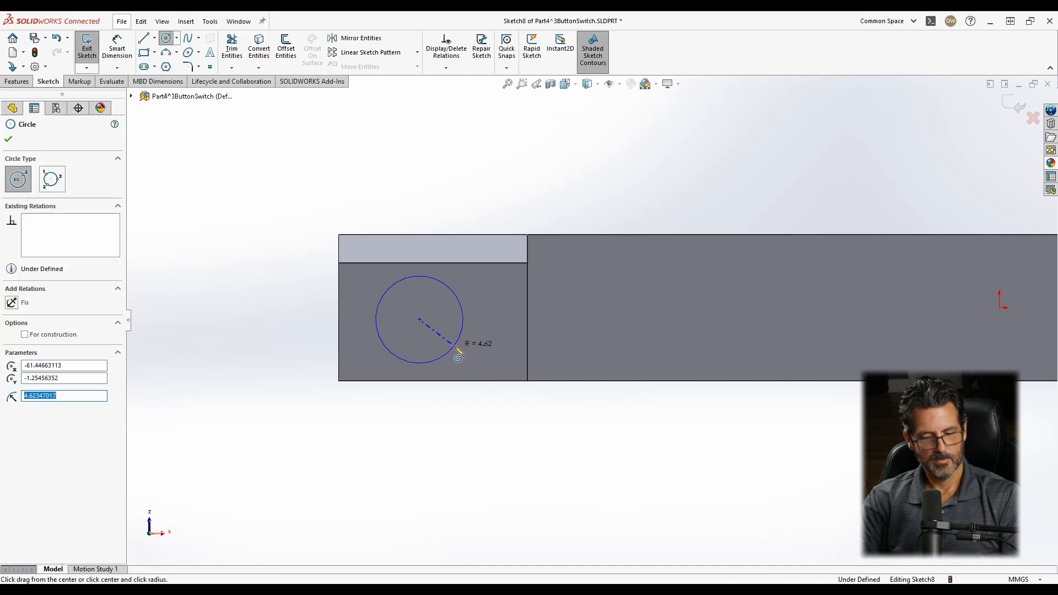
Dimension the circle on the tab's underside to a 7.5 mm diameter and convert it to construction geometry.
key("d")
left_click(441, 281)
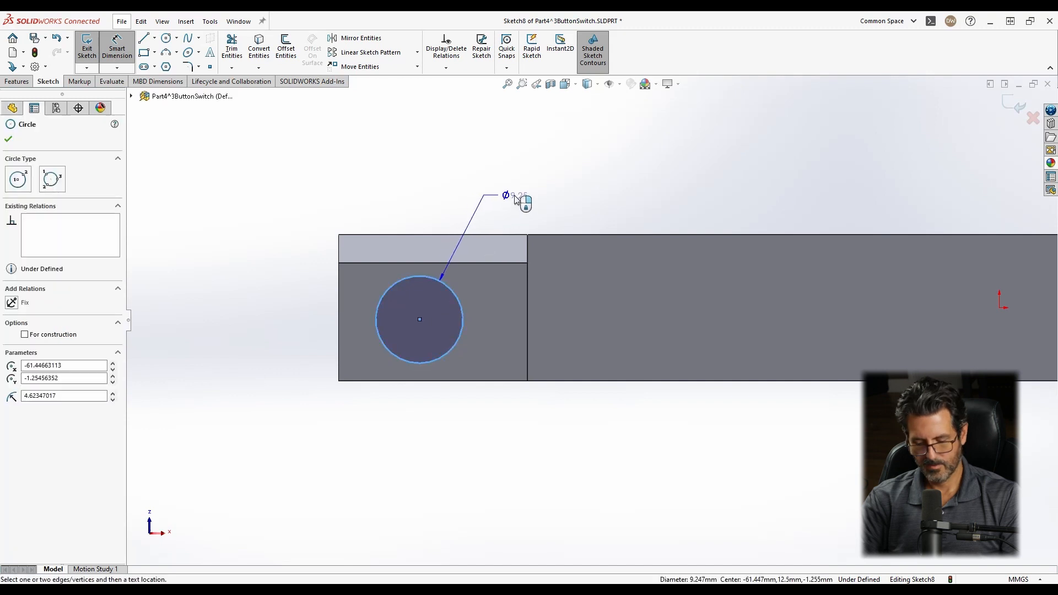
left_click(522, 201)
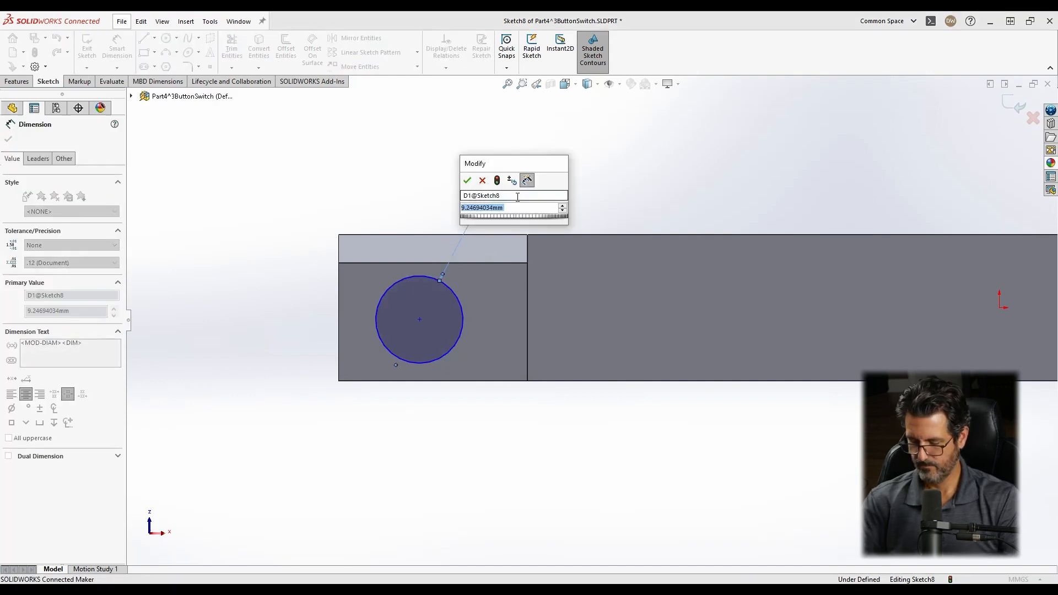
type("7.5")
key("Return")
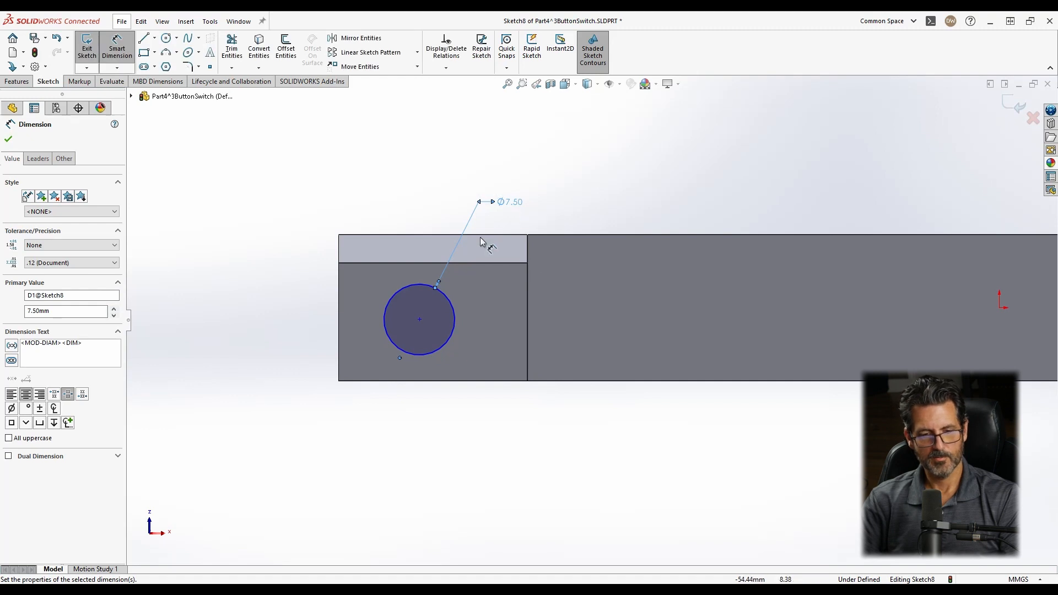
key("Escape")
left_click(448, 300)
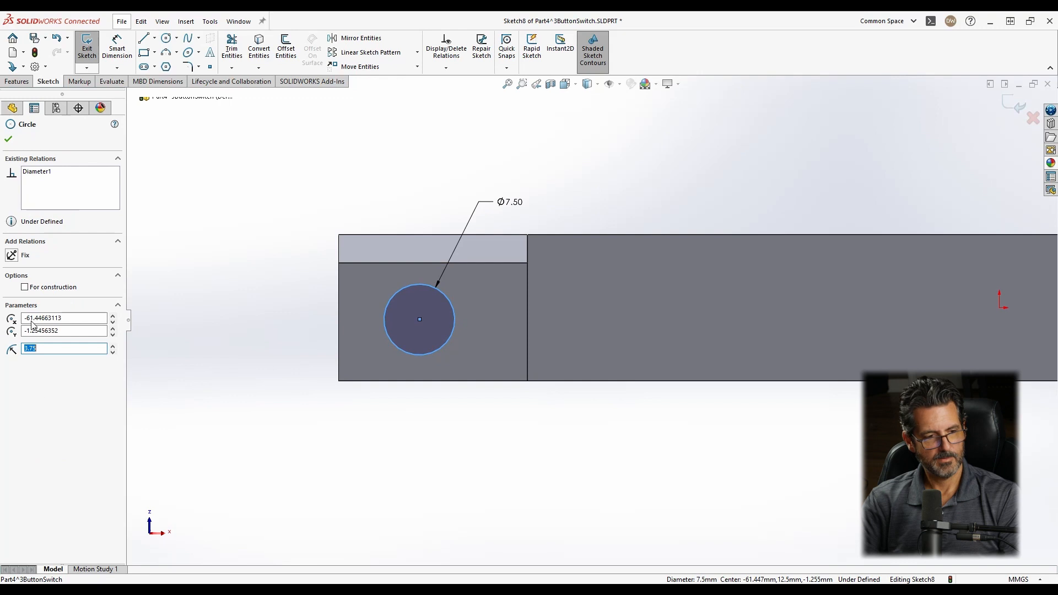
key("Escape")
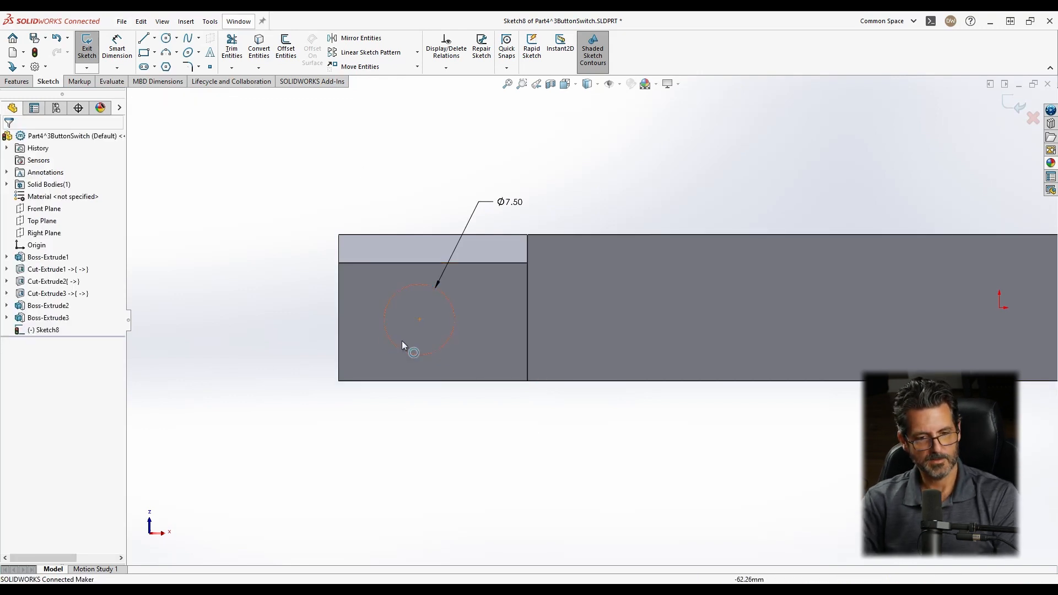
Sketch a smaller circle concentric with the construction circle and set its diameter to 4 mm.
left_click(167, 38)
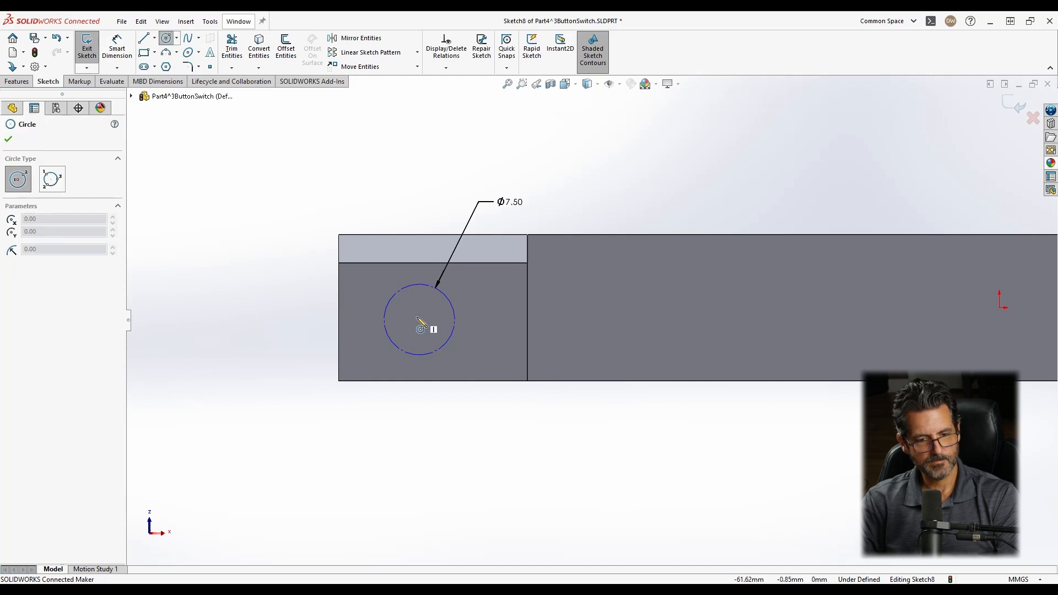
left_click_drag(419, 320, 436, 313)
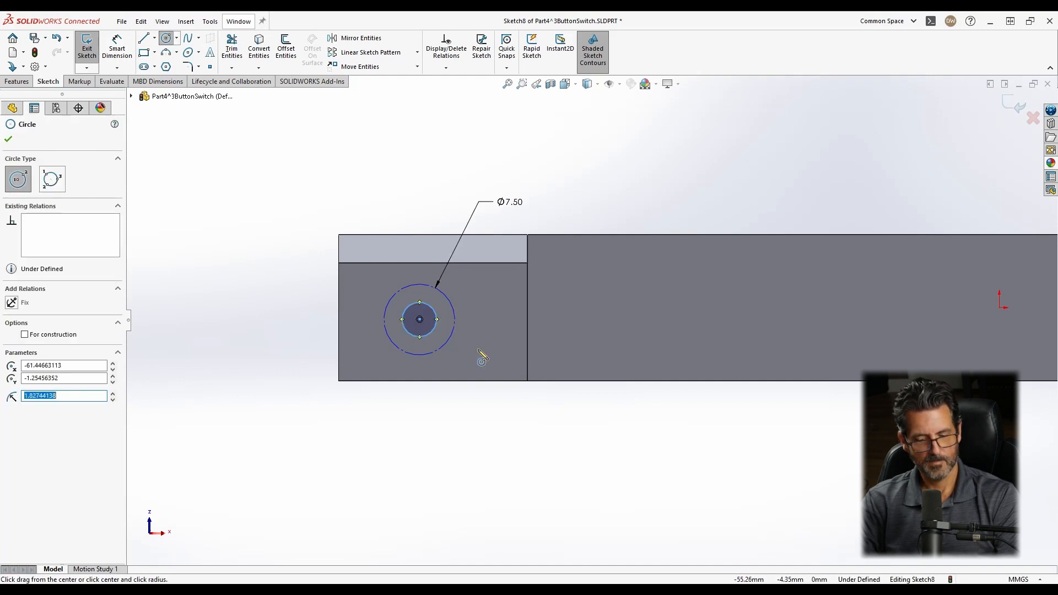
right_click_drag(440, 305, 443, 182)
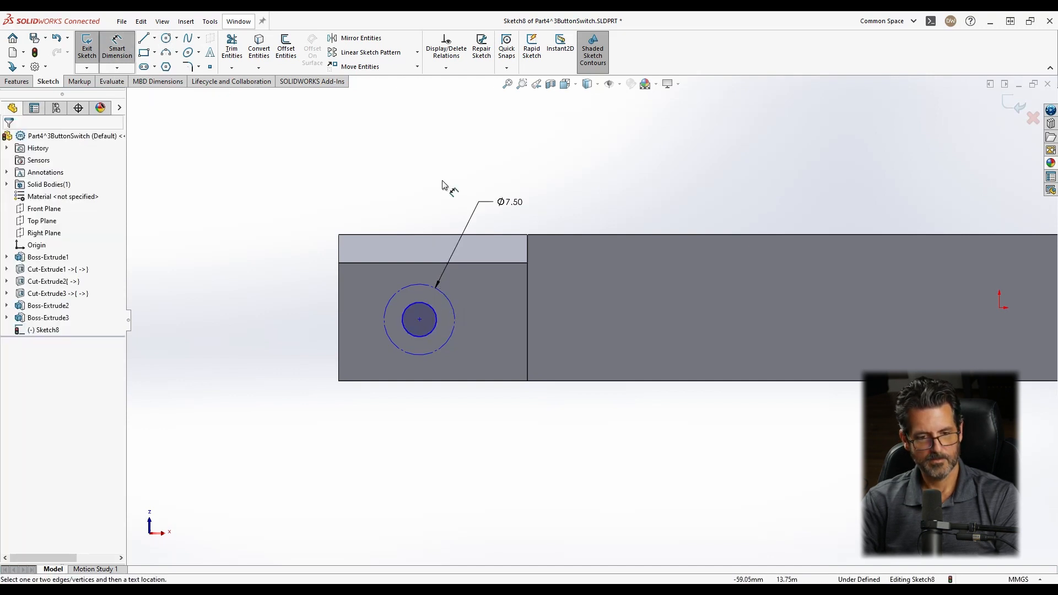
left_click(425, 303)
left_click(557, 221)
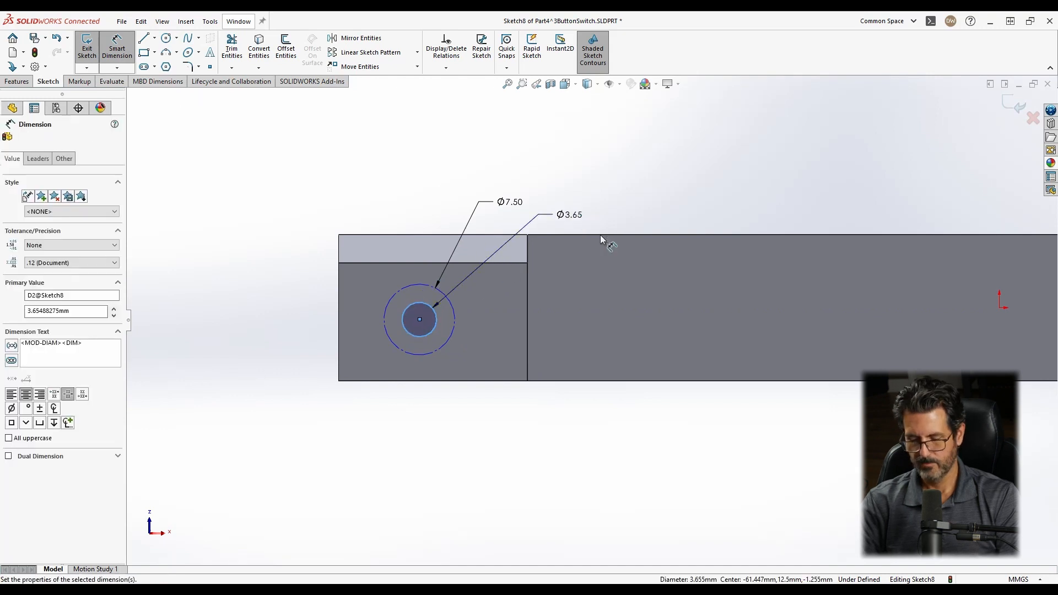
type("4")
key("Return")
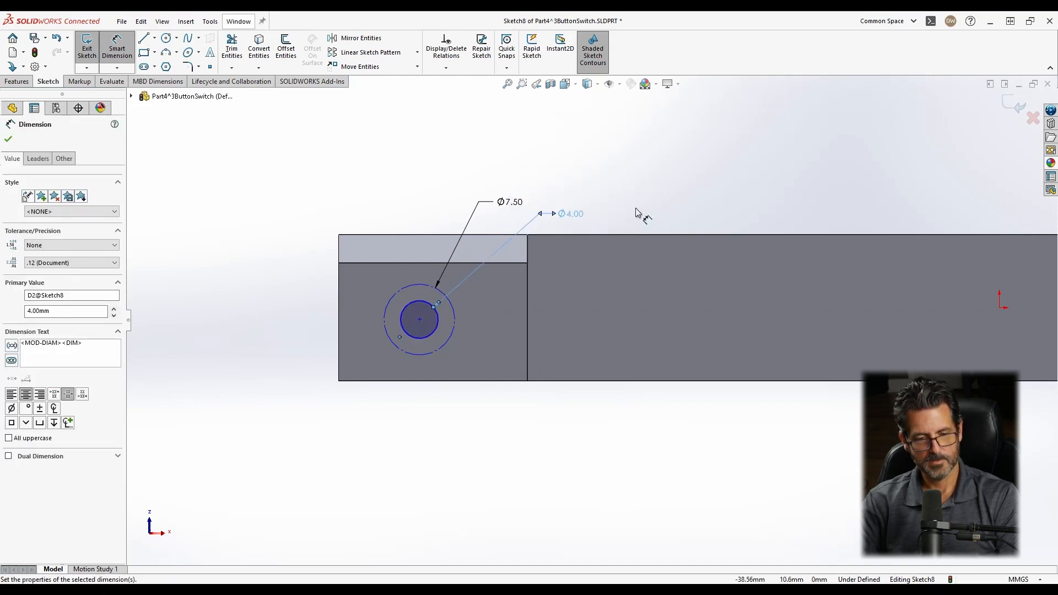
key("Escape")
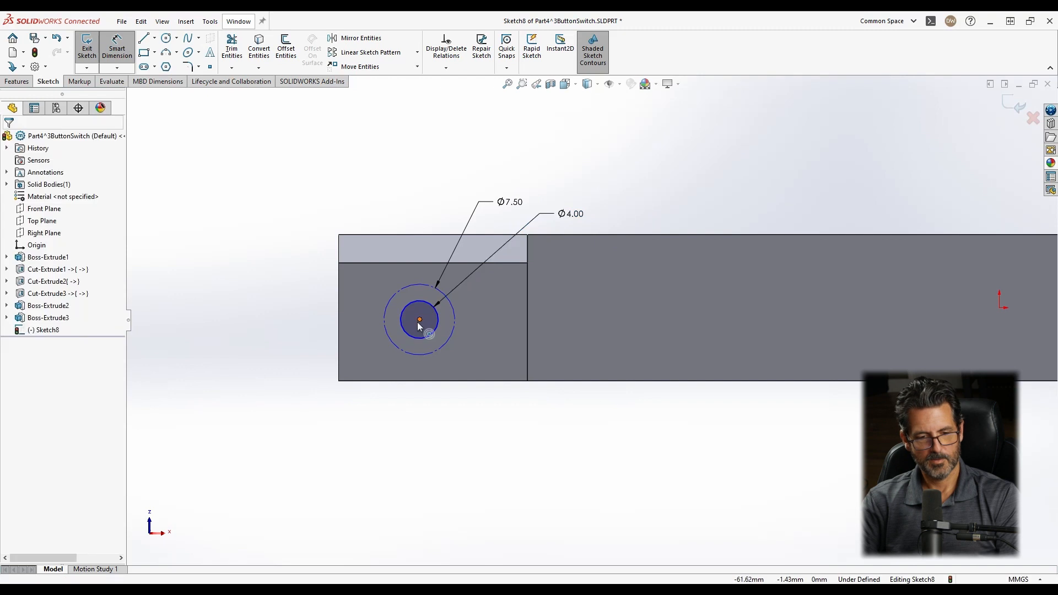
Shift the circles slightly toward the housing and align their shared centre horizontally with the midpoint of the tab-housing edge.
left_click(420, 319)
left_click_drag(428, 323, 432, 323)
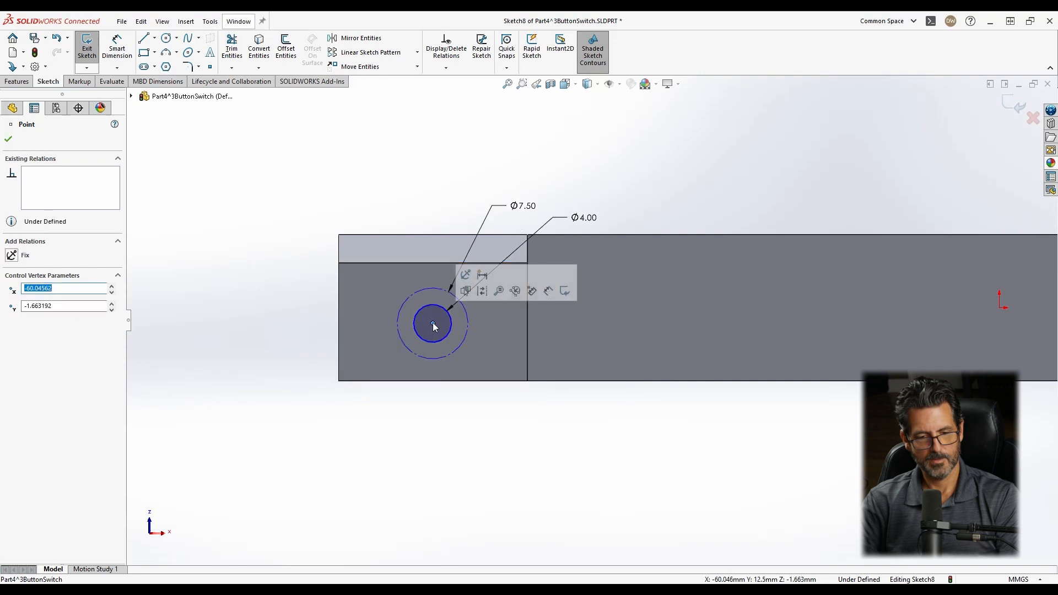
left_click(527, 326)
right_click(527, 326)
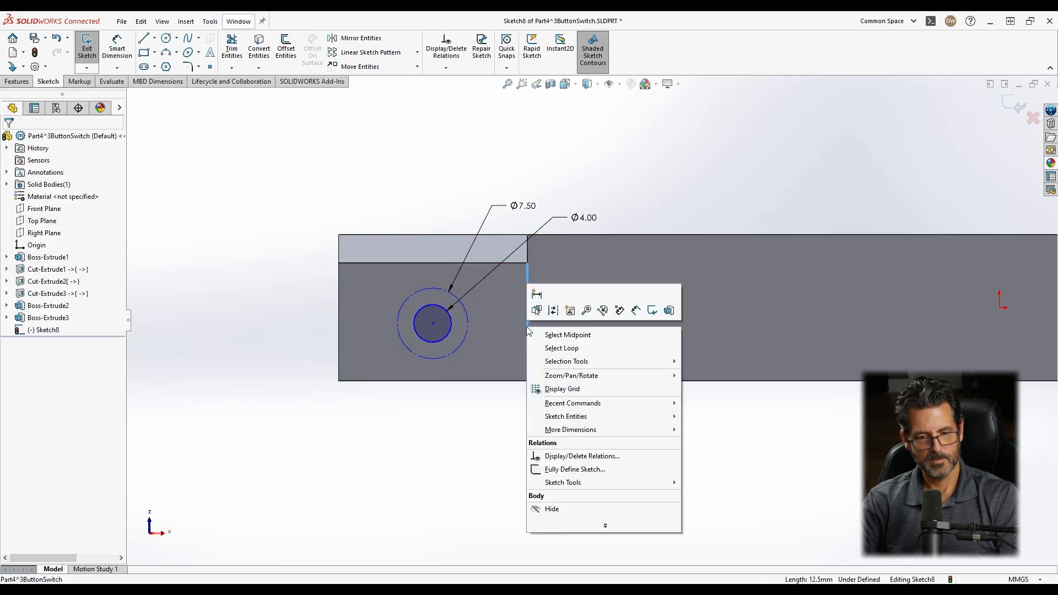
left_click(551, 335)
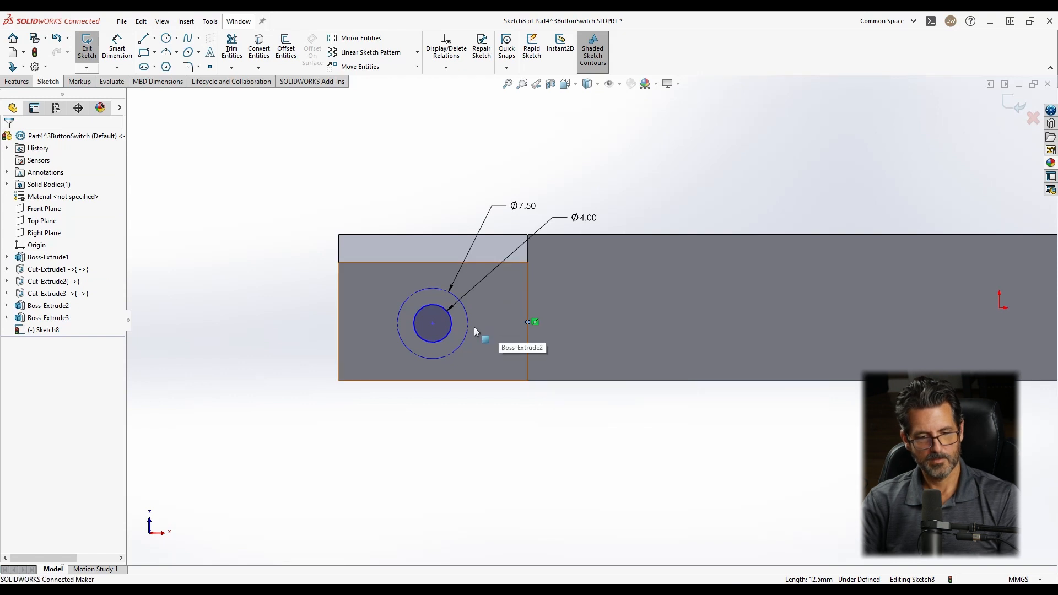
left_click(433, 323, "ctrl")
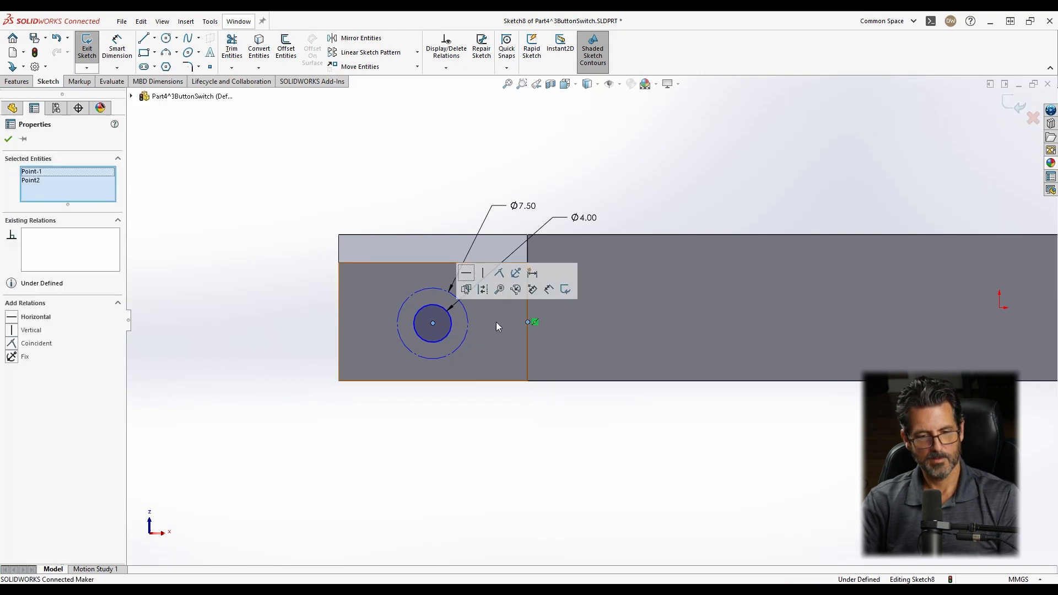
left_click(466, 276)
left_click(653, 173)
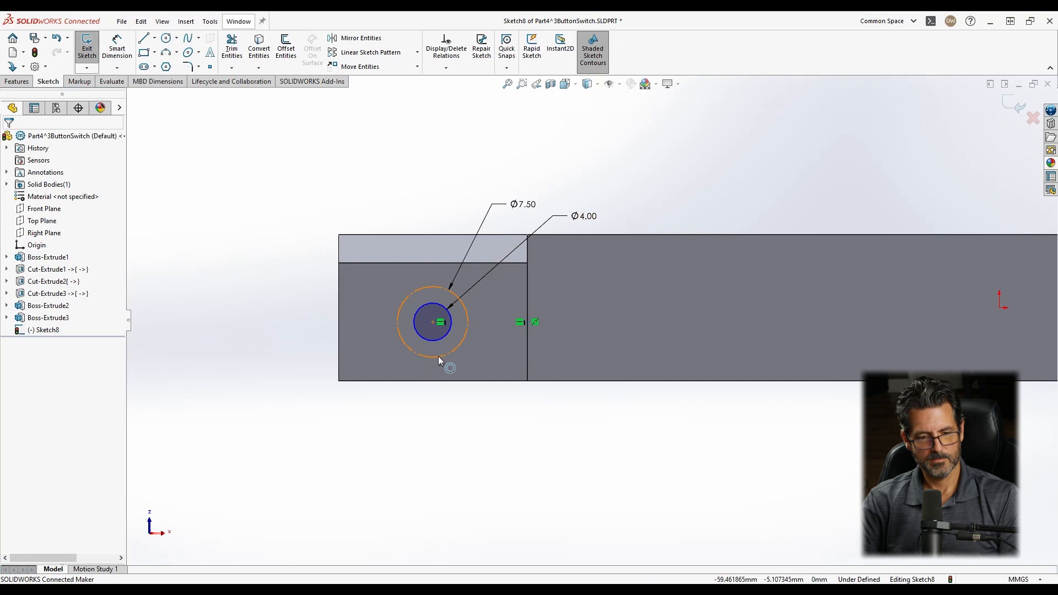
Align the circles' centre vertically with the midpoint of the tab's long edge opposite the rib.
right_click(431, 385)
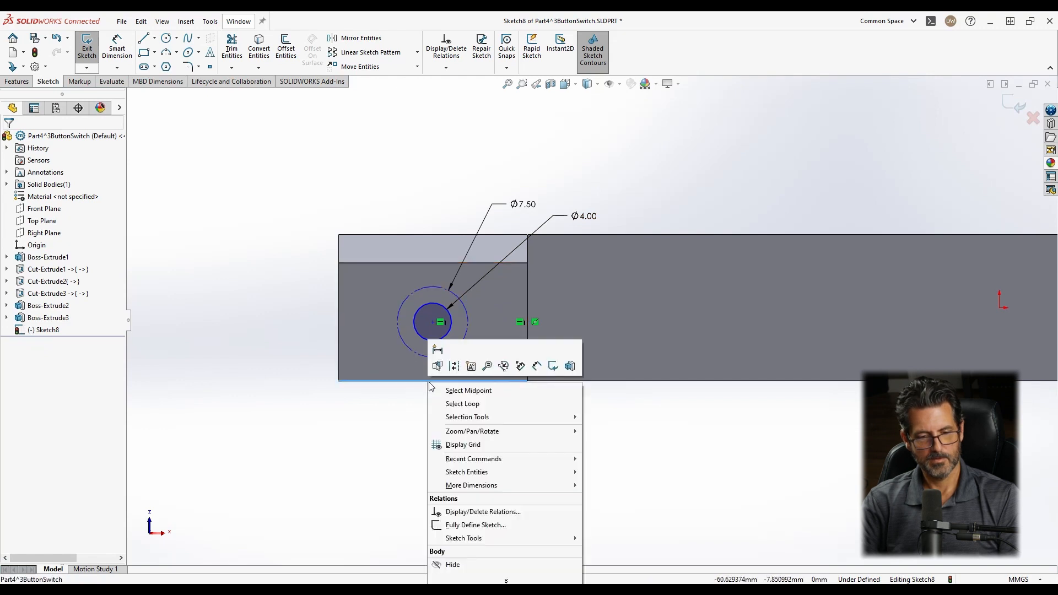
left_click(466, 390)
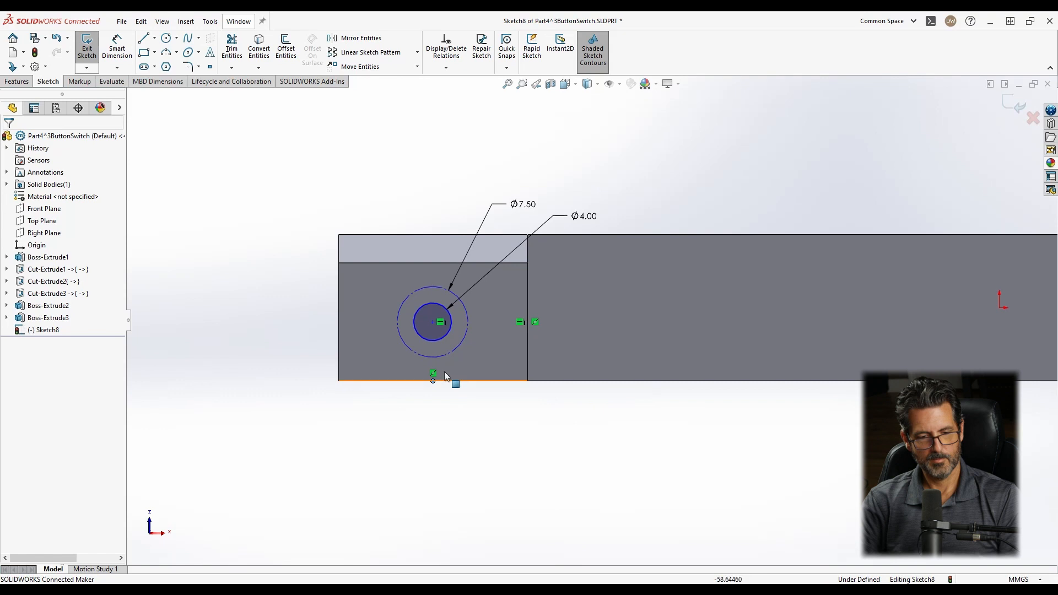
left_click(433, 323, "ctrl")
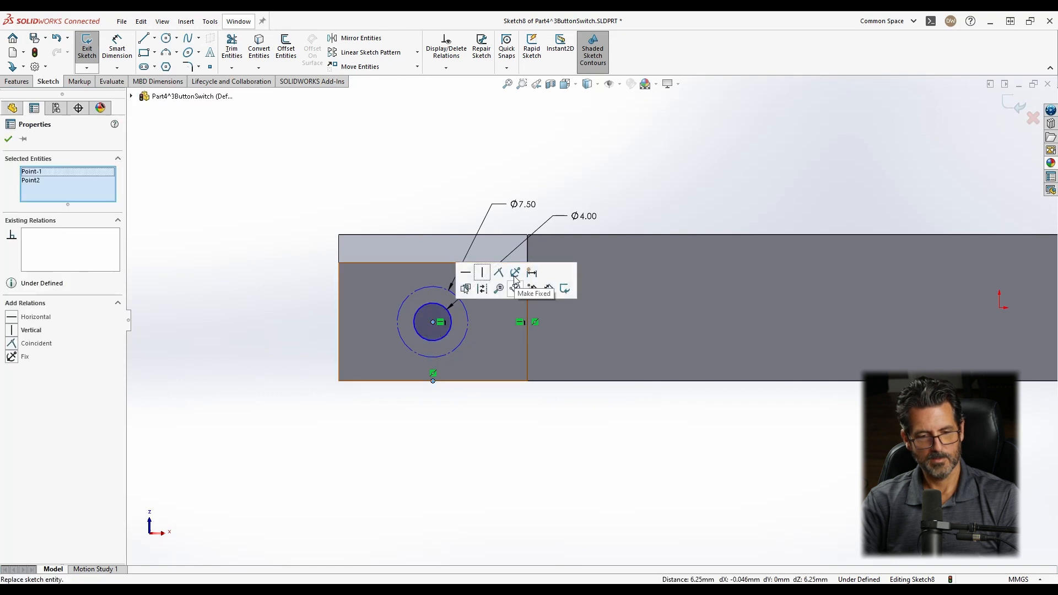
left_click(483, 273)
left_click(637, 173)
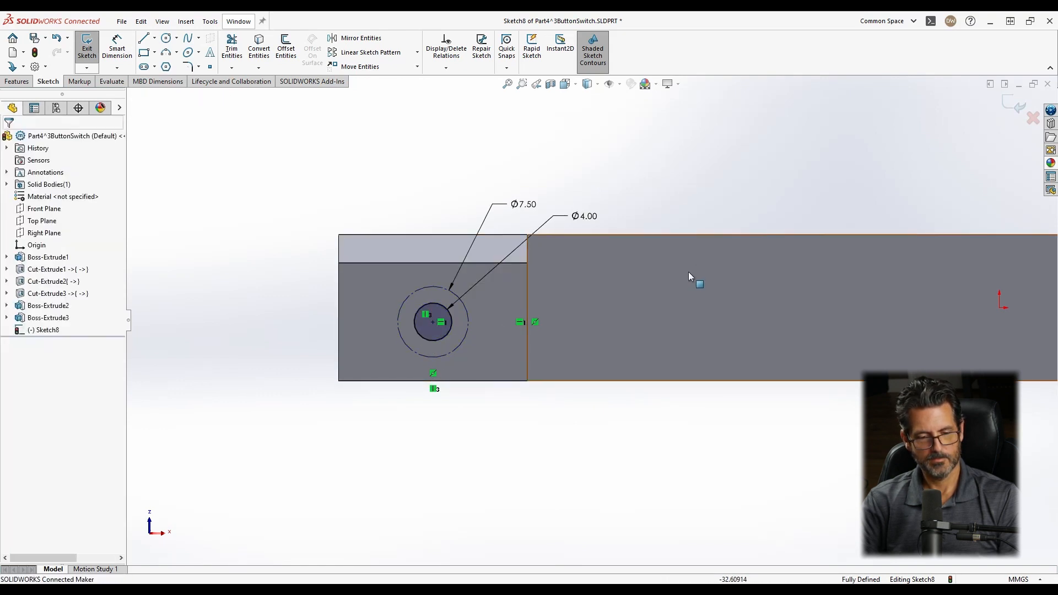
Increase the extrusion depth of the triangular rib and rebuild the part.
mouse_move(438, 349)
middle_mouse_down()
mouse_move(487, 316)
mouse_move(434, 337)
middle_mouse_up()
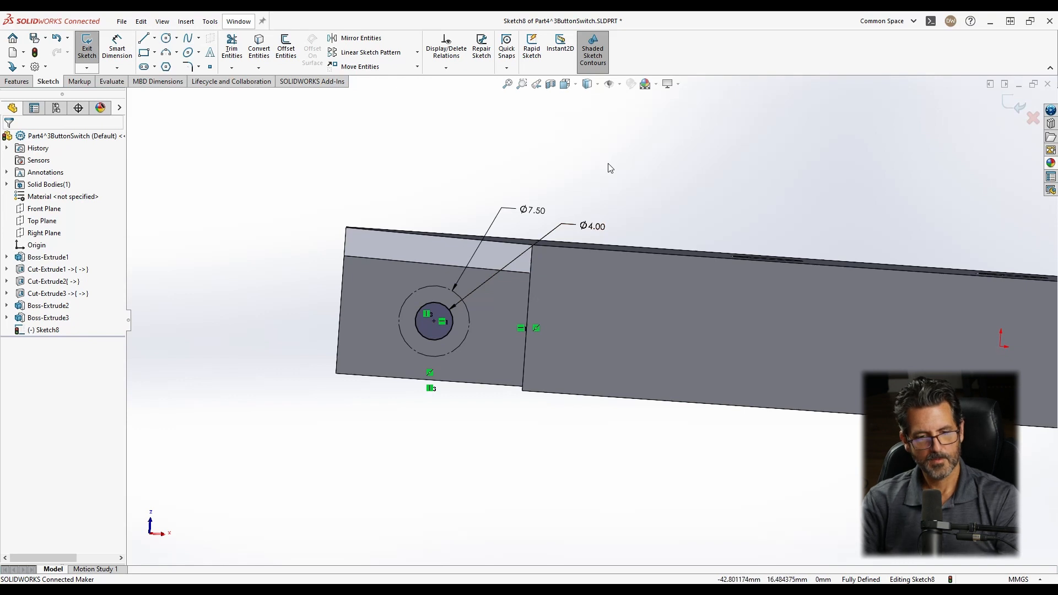
left_click(455, 250)
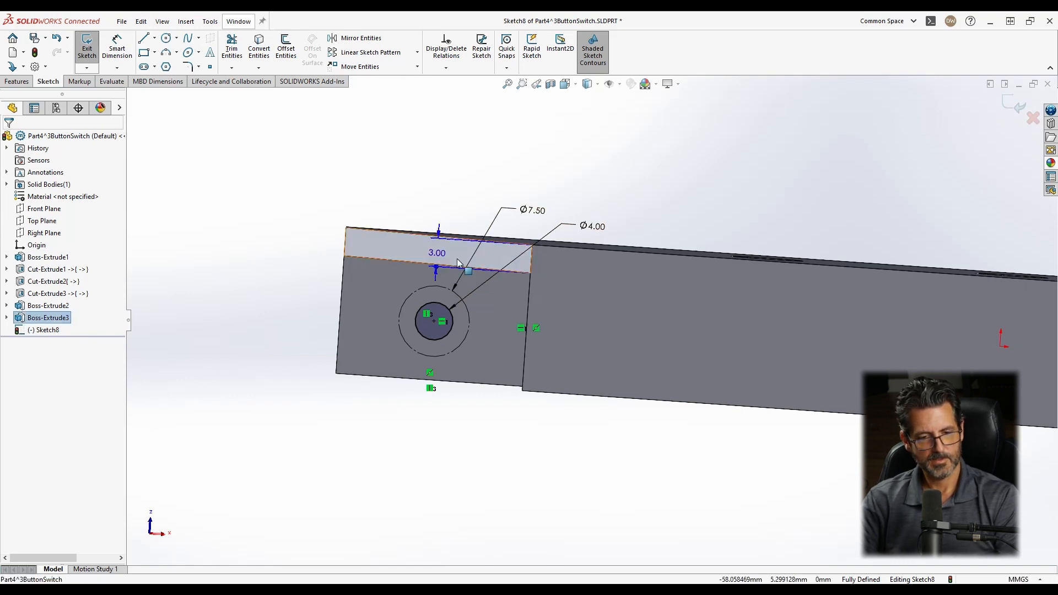
left_click(436, 252)
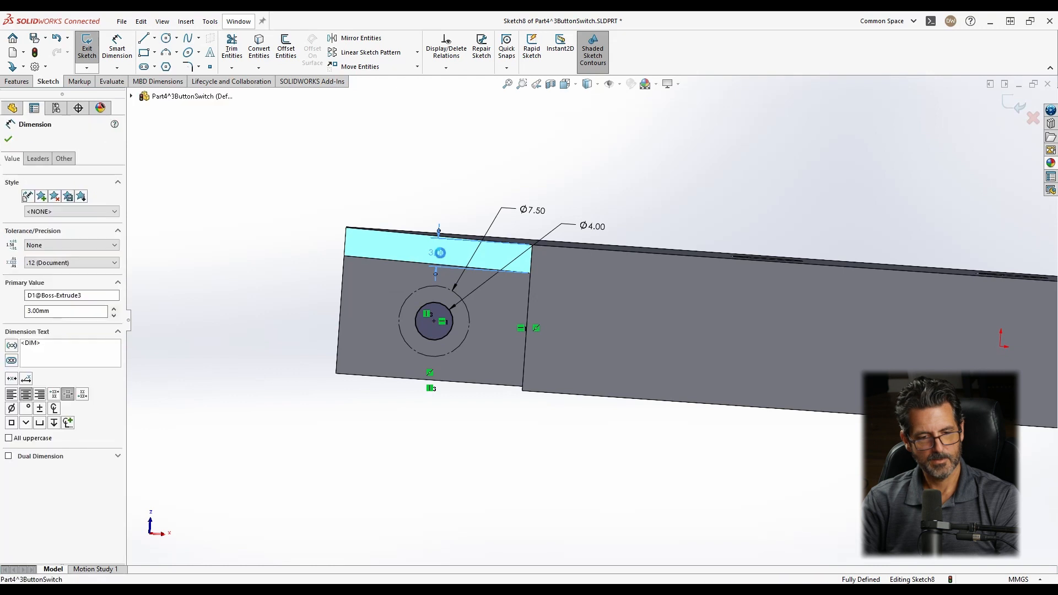
double_click(439, 252)
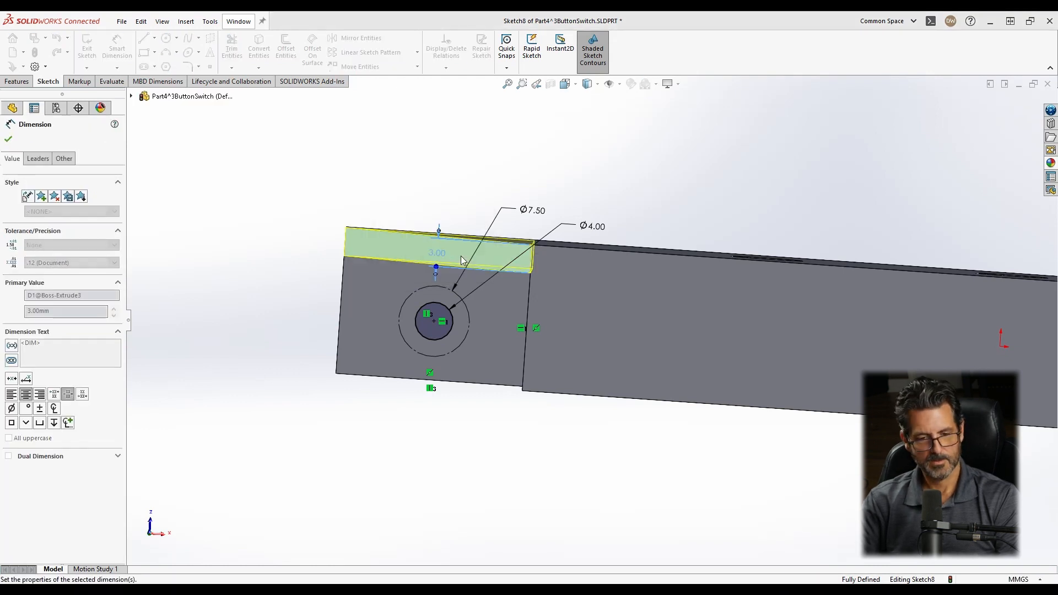
key("Return")
key("ctrl+b")
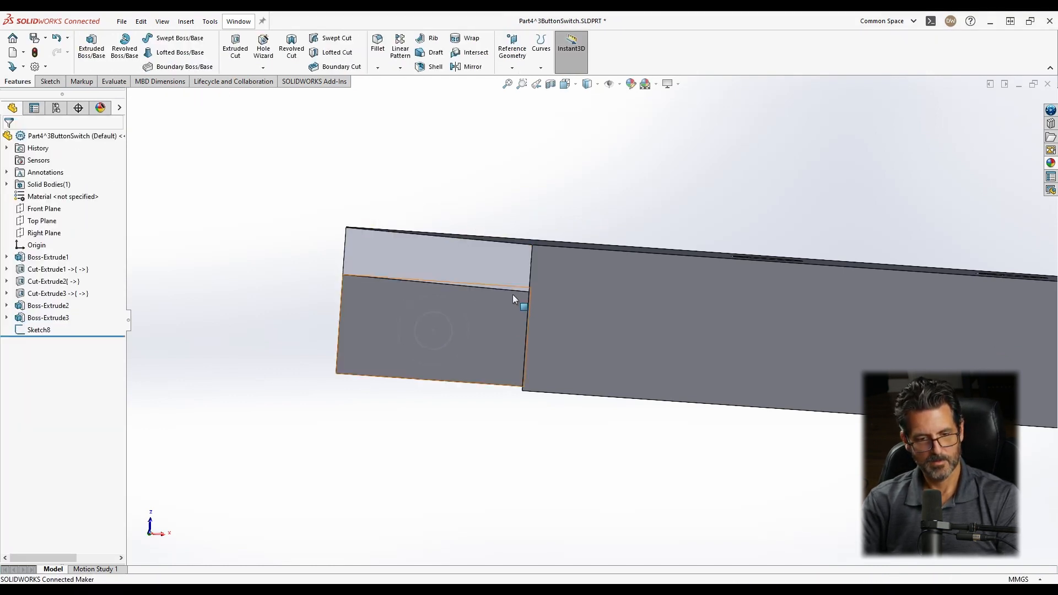
Cut the 4 mm circle through the tab as an extruded cut with the Through All end condition.
middle_click_drag(510, 299, 453, 343)
left_click(466, 363)
scroll(453, 342, "up", 4)
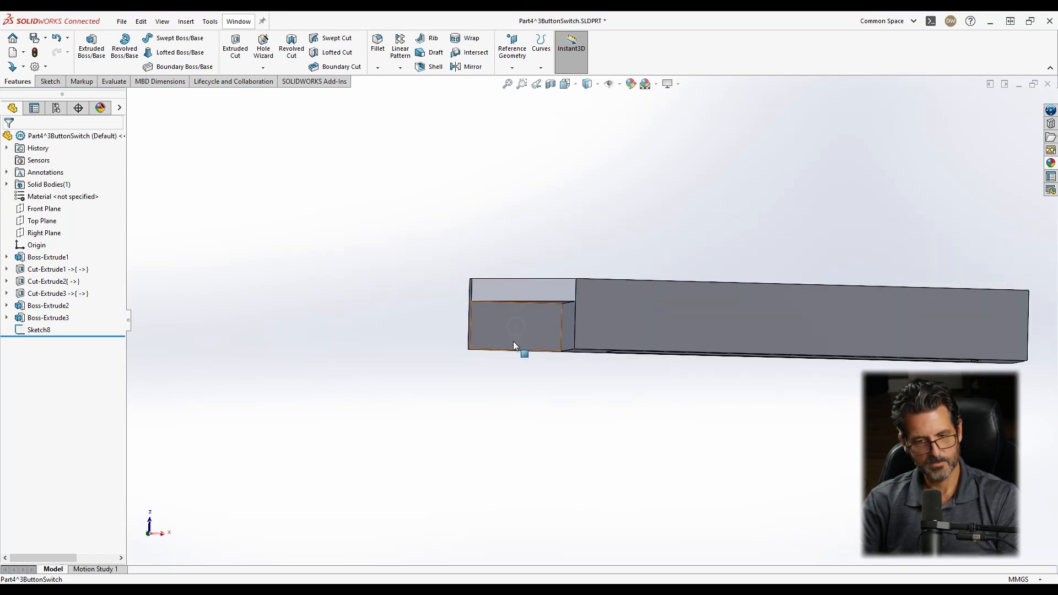
scroll(521, 332, "down", 3)
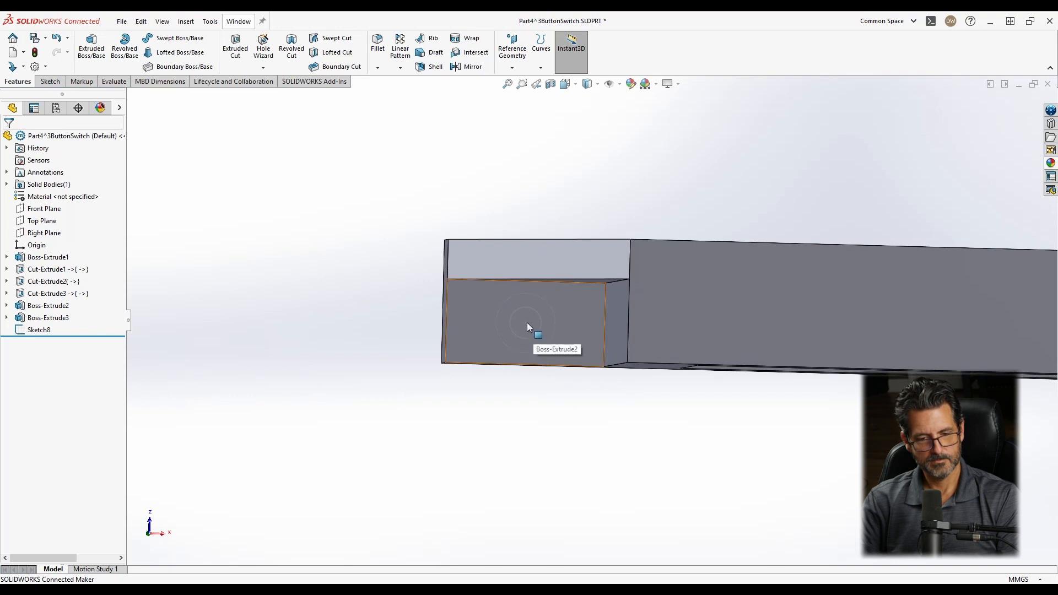
left_click(536, 337)
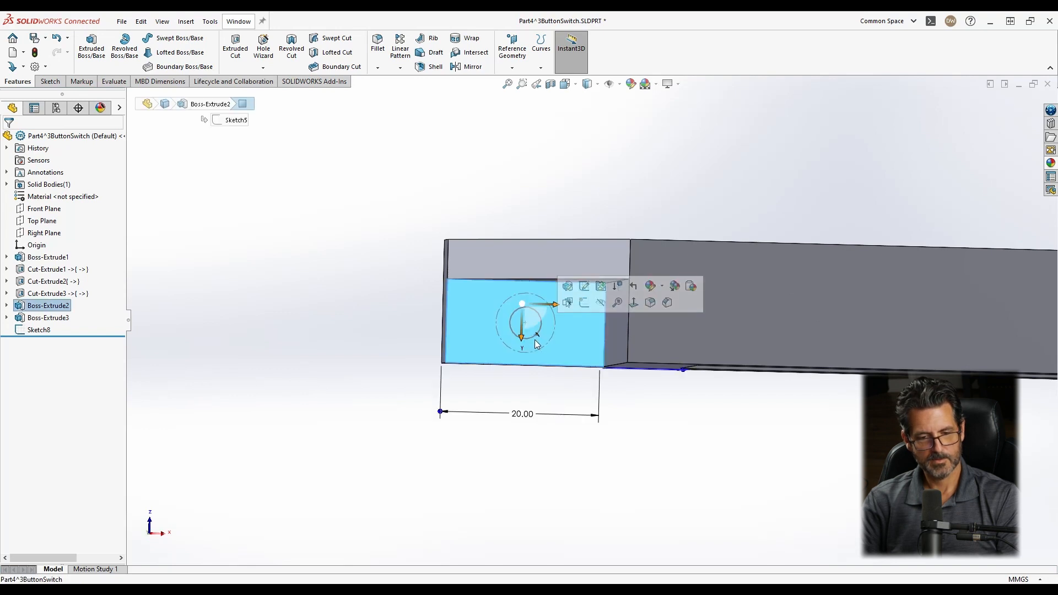
left_click(356, 410)
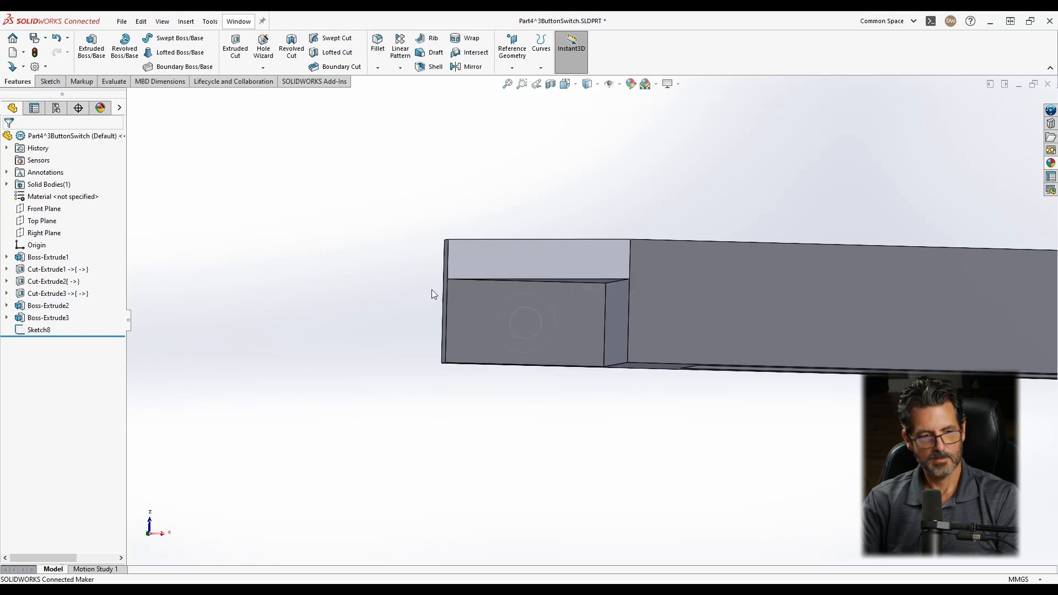
left_click(32, 330)
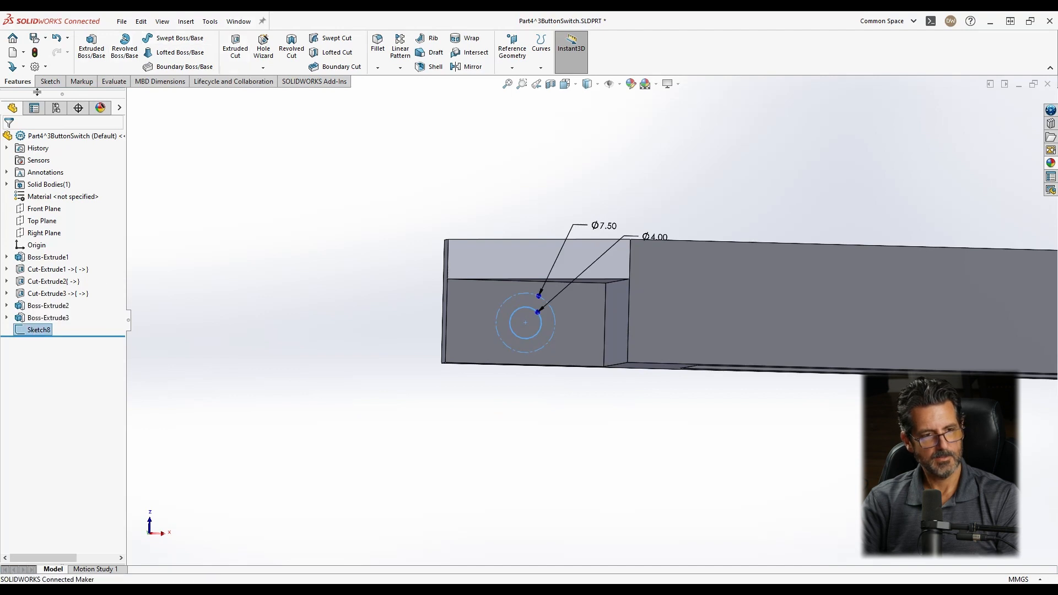
left_click(235, 48)
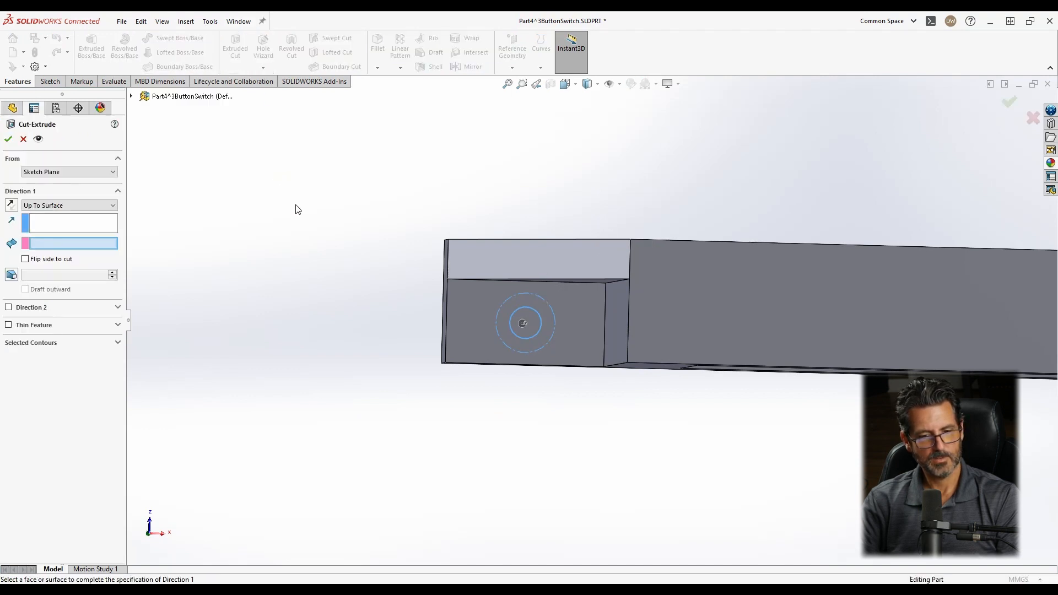
left_click(60, 205)
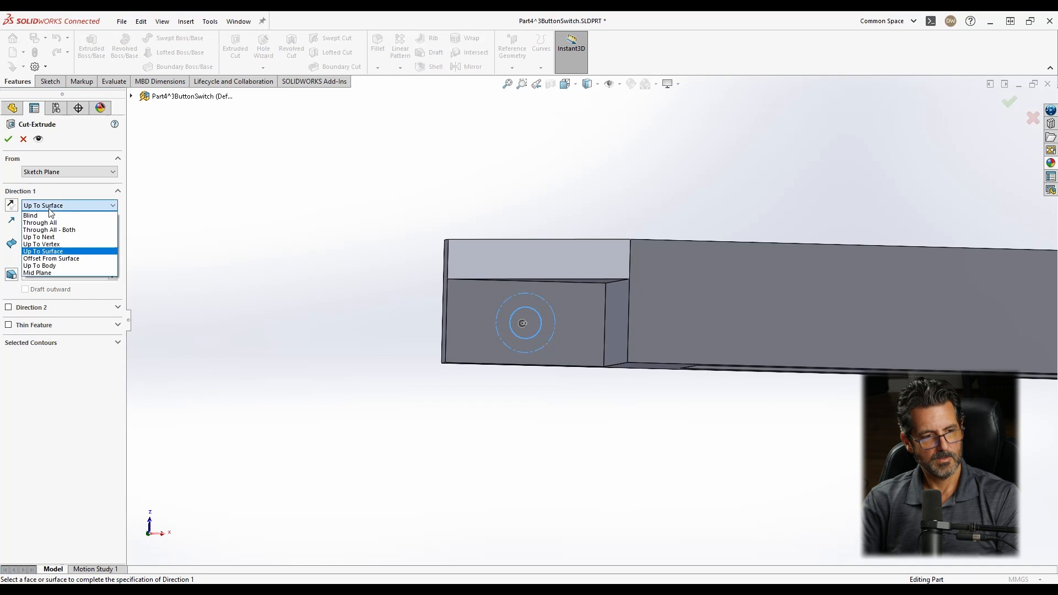
left_click(49, 221)
middle_click_drag(417, 258, 468, 248)
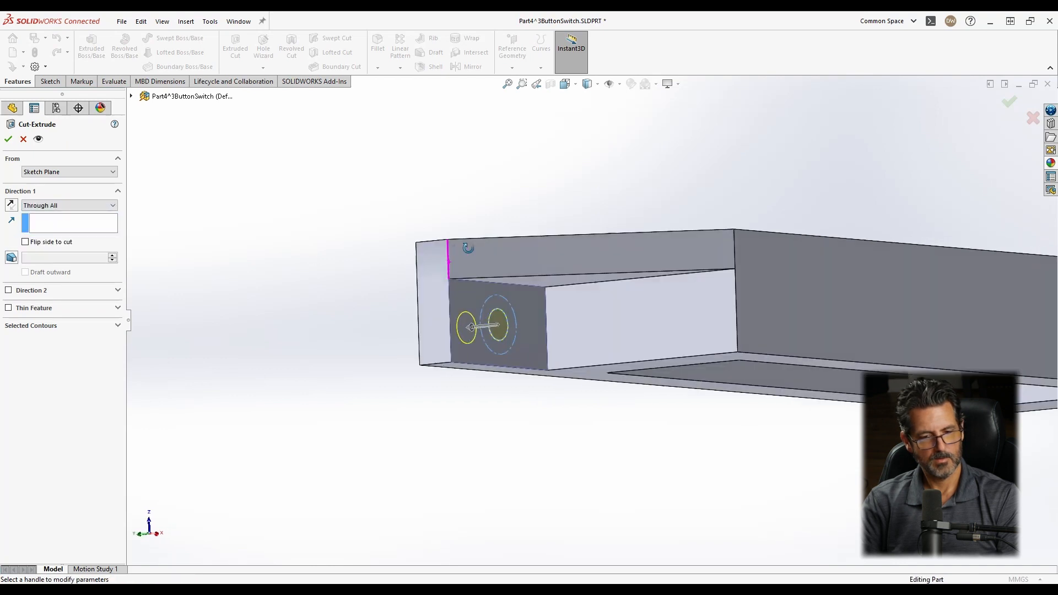
left_click(8, 139)
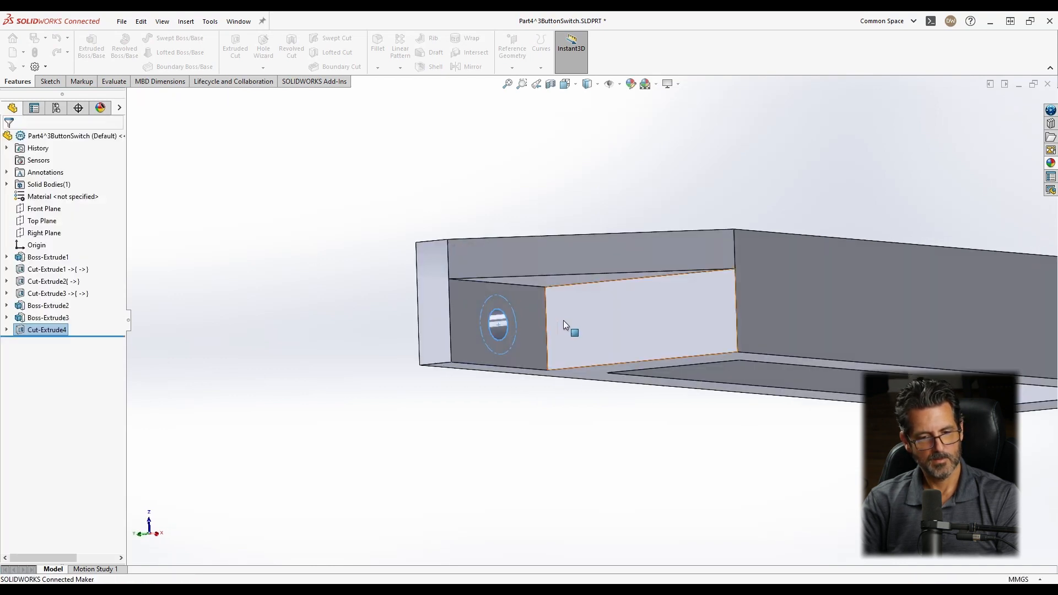
middle_click_drag(564, 325, 597, 338)
left_click(462, 207)
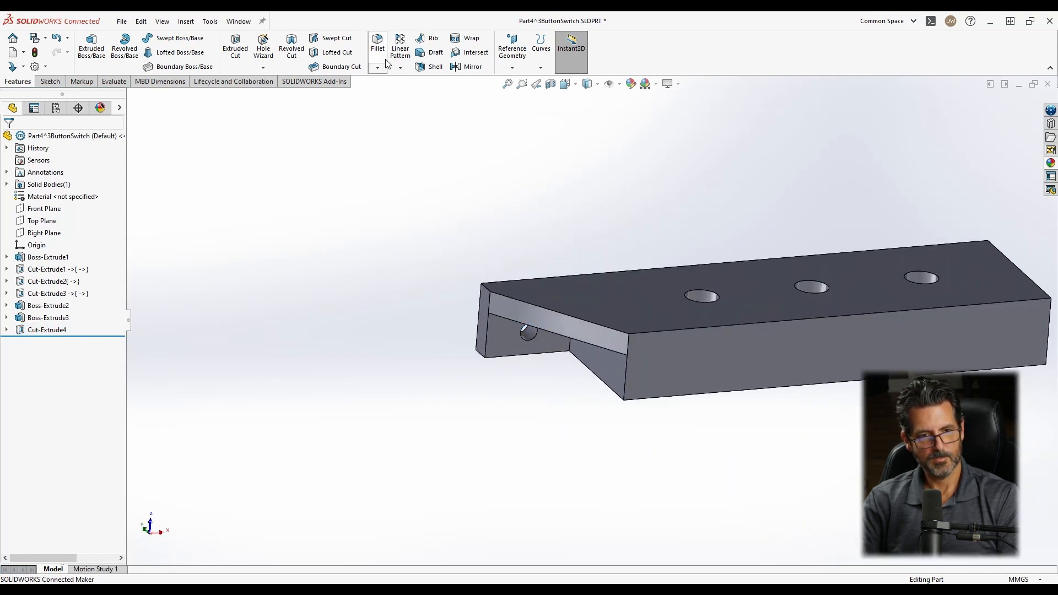
Mirror the end tab, the triangular rib and the tab's through hole about the Right Plane.
left_click(471, 67)
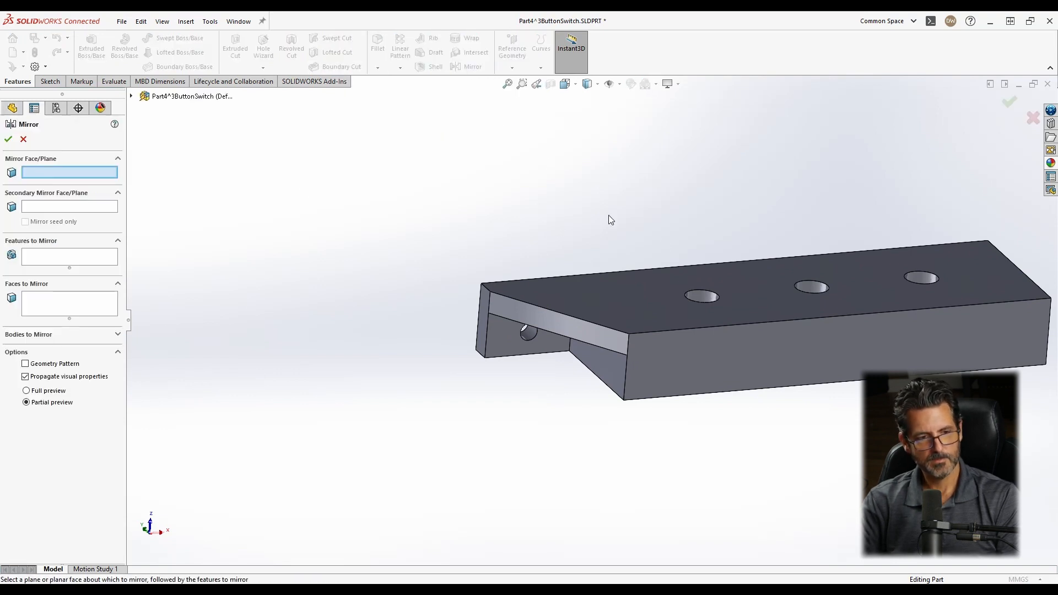
left_click(131, 96)
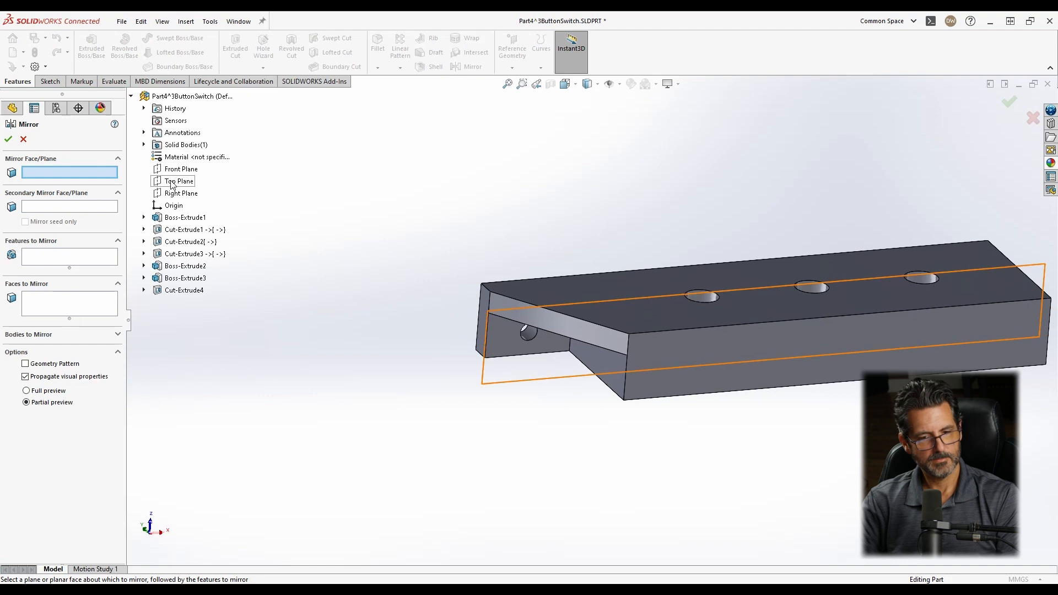
left_click(173, 193)
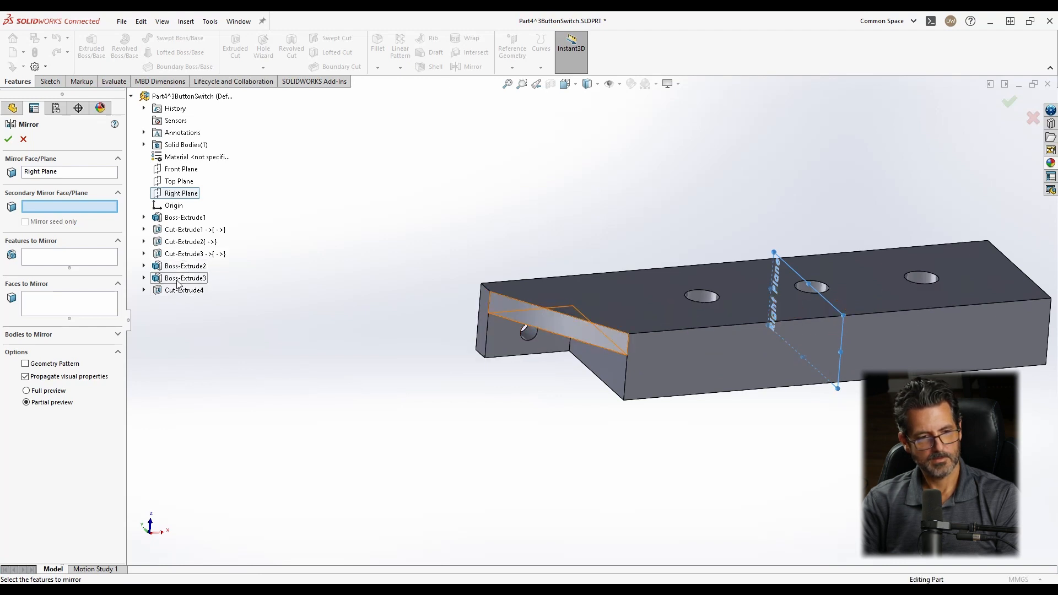
left_click(48, 302)
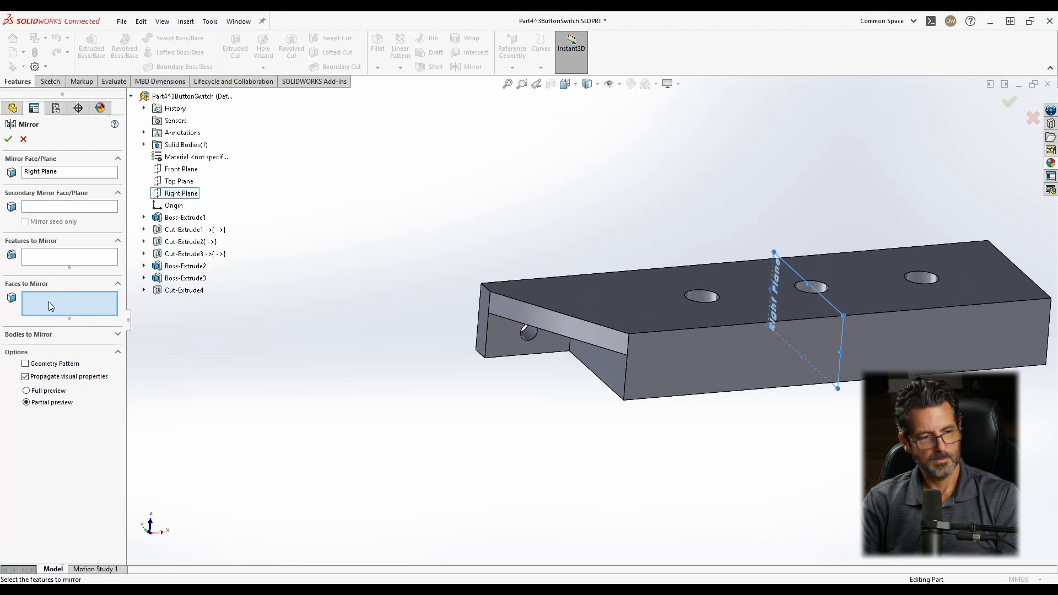
left_click(45, 260)
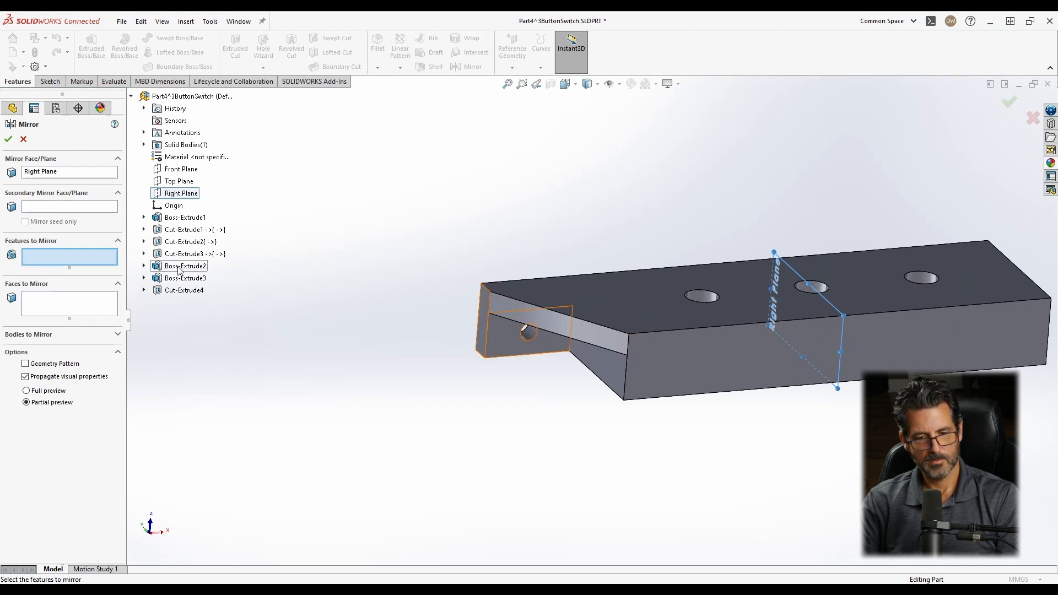
left_click(179, 268)
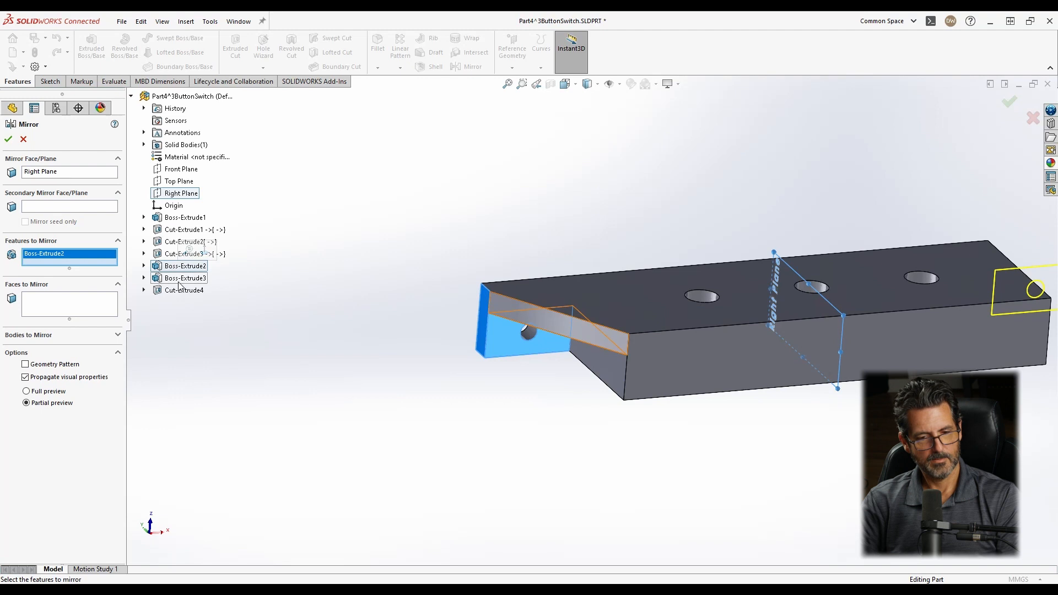
left_click(178, 280)
left_click(179, 292)
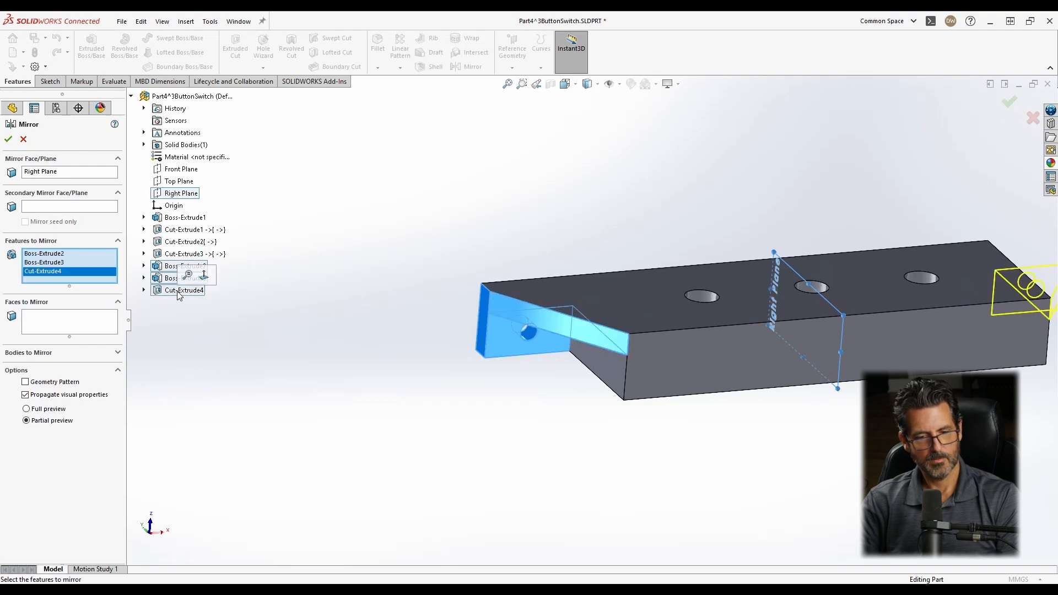
scroll(851, 237, "up", 2)
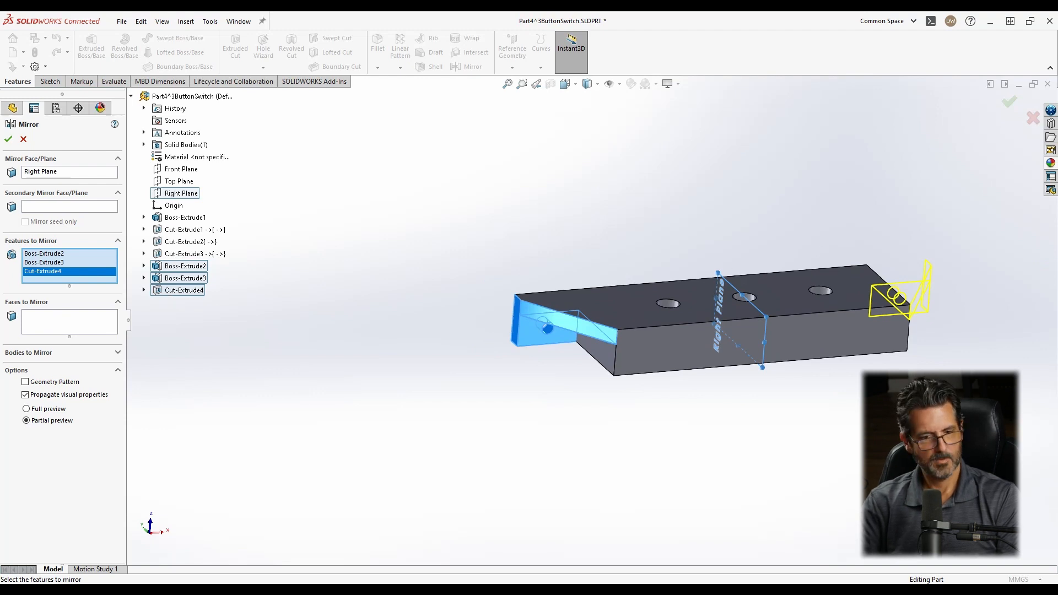
left_click(8, 140)
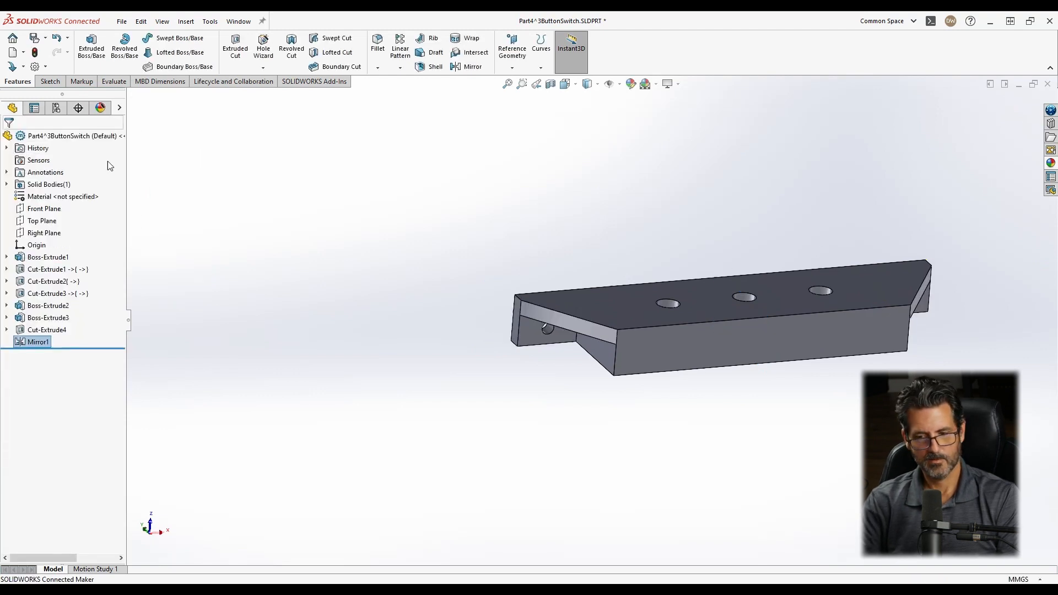
middle_click_drag(755, 294, 877, 331)
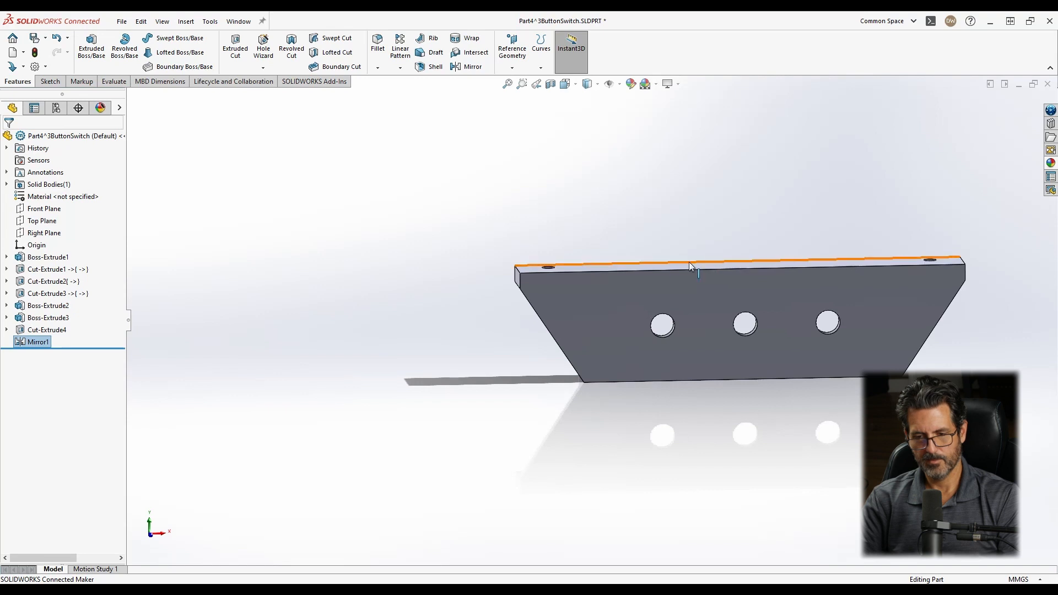
left_click(576, 266)
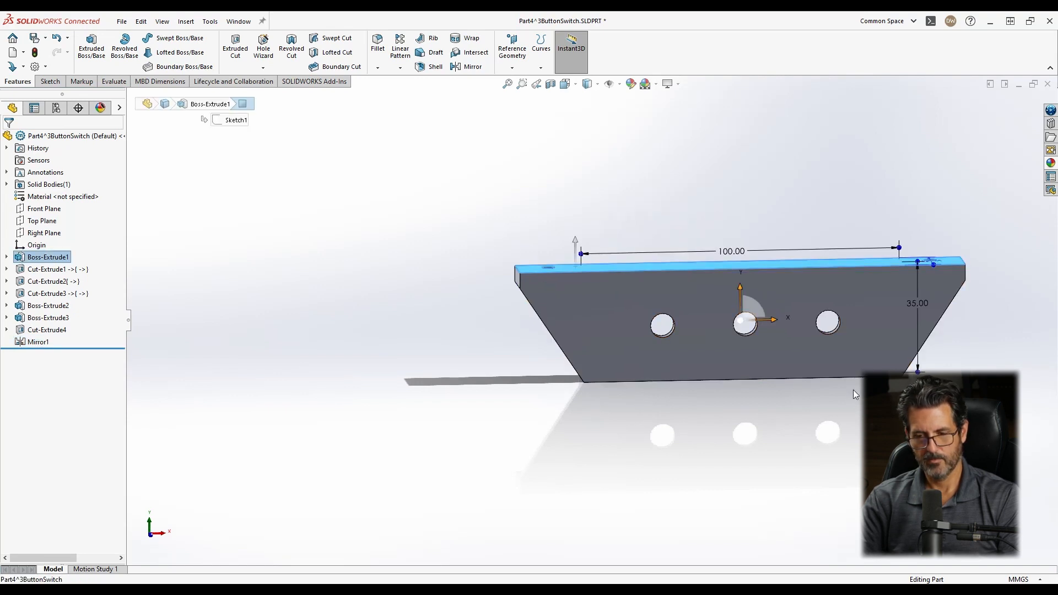
middle_click_drag(910, 273, 878, 260)
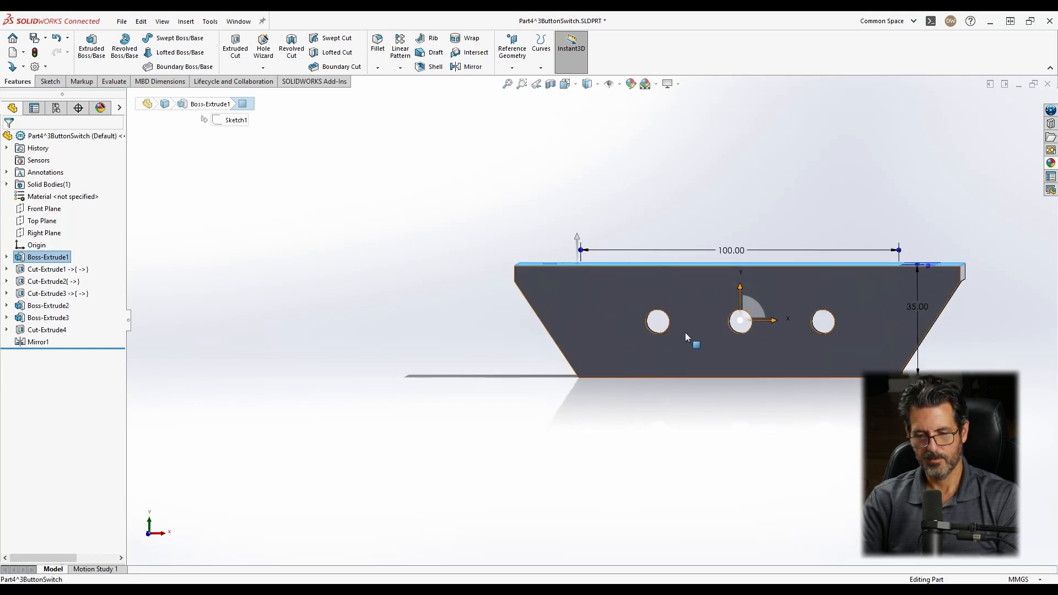
middle_click_drag(627, 282, 804, 261)
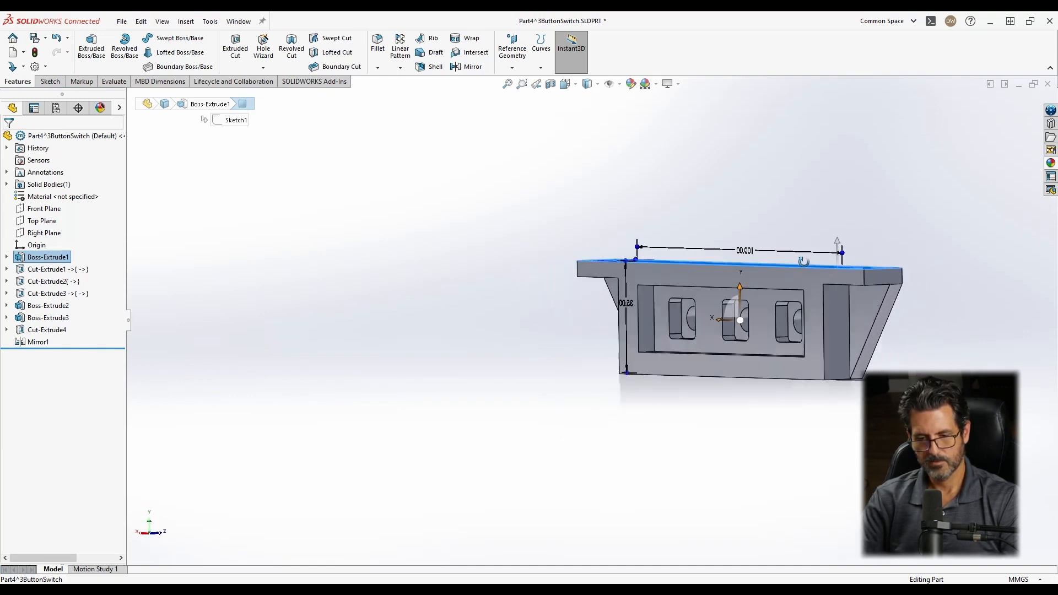
left_click(733, 200)
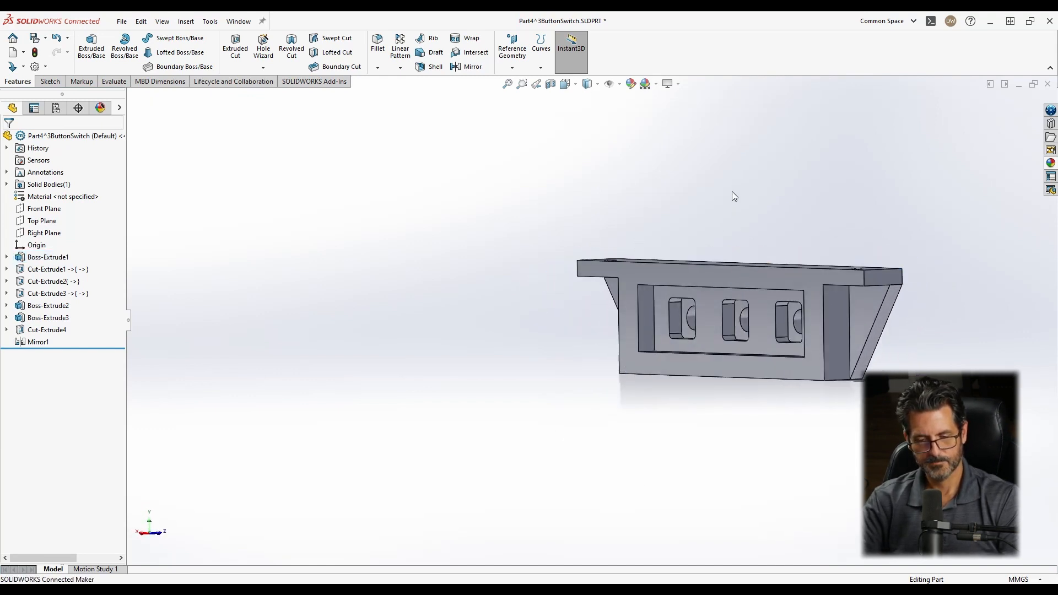
Start a constant-size fillet on the short corner edge where one triangular rib meets the housing's long side.
middle_click_drag(817, 327, 693, 351)
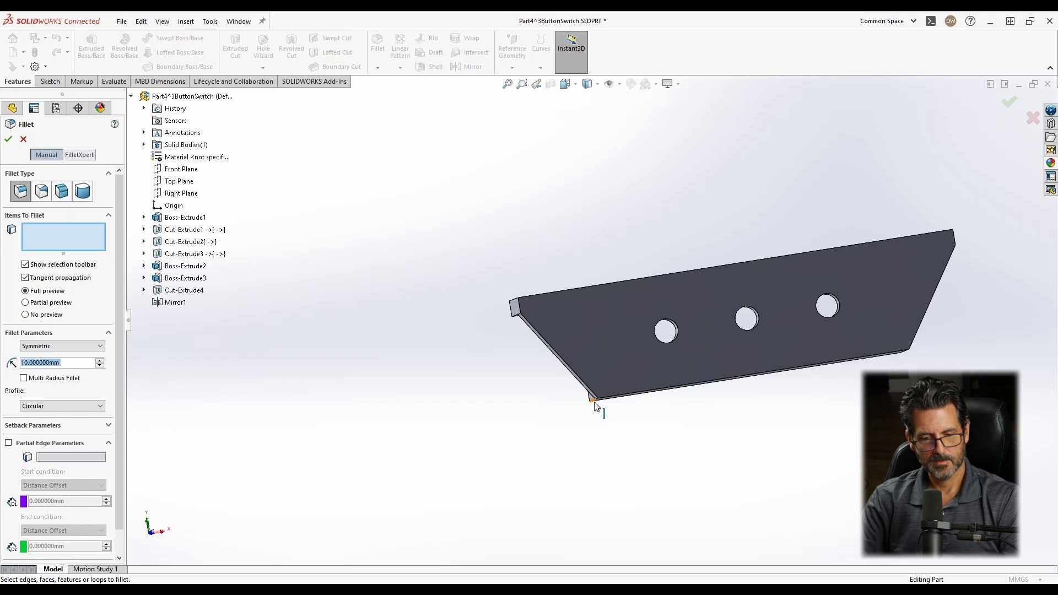
middle_click_drag(604, 400, 618, 317)
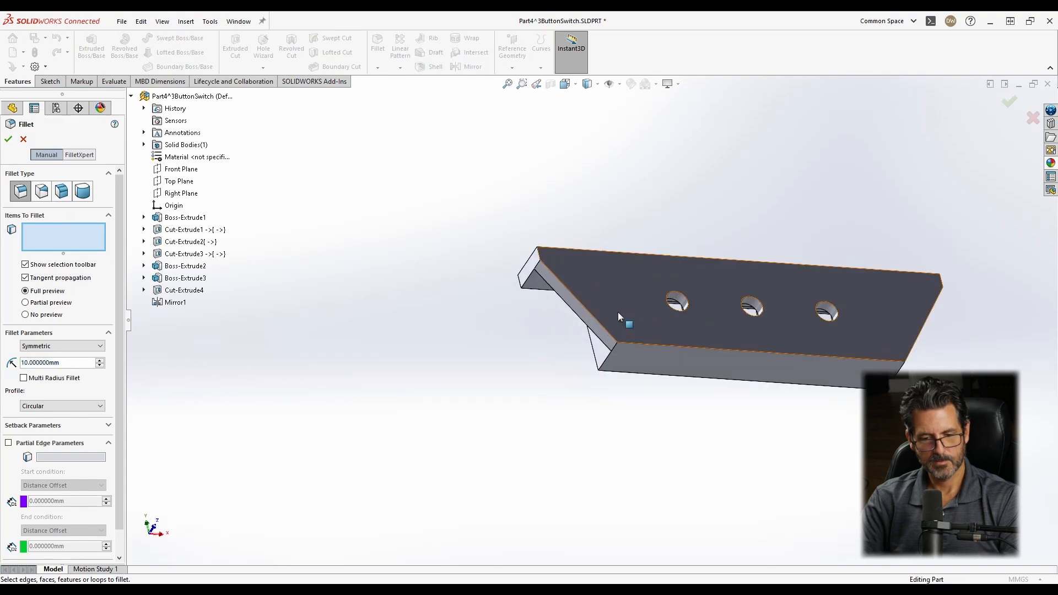
left_click(616, 357)
left_click(618, 361)
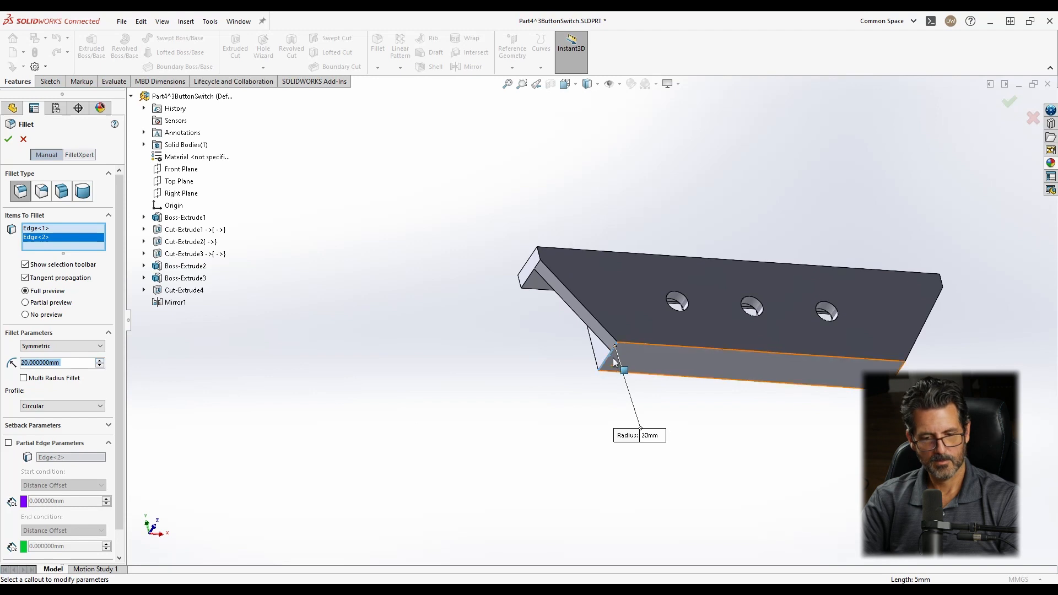
scroll(624, 317, "up", 3)
middle_click_drag(624, 317, 600, 338)
left_click(597, 339)
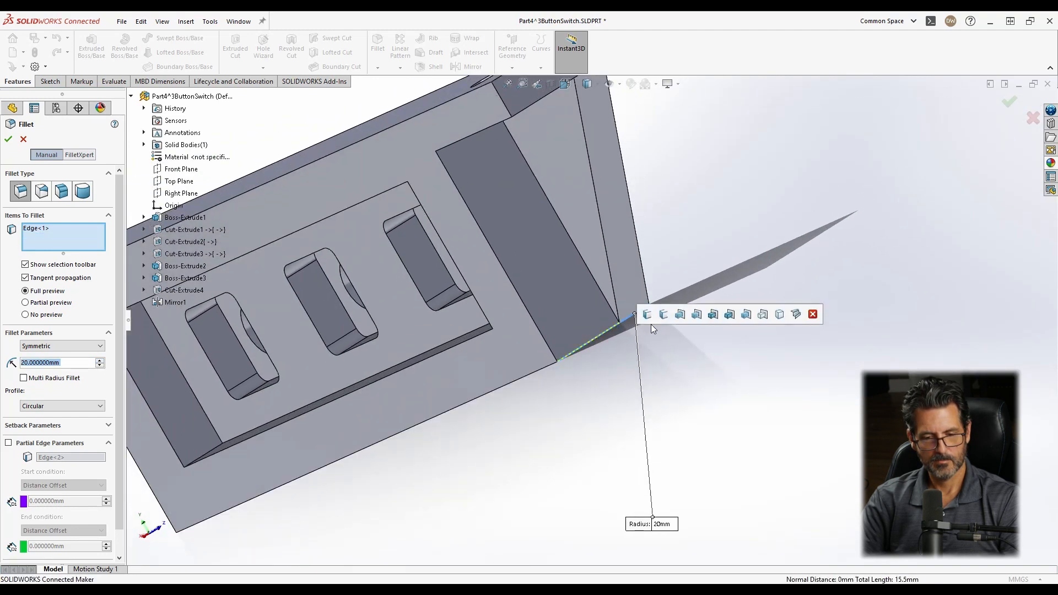
middle_click_drag(640, 319, 507, 380)
left_click(35, 229)
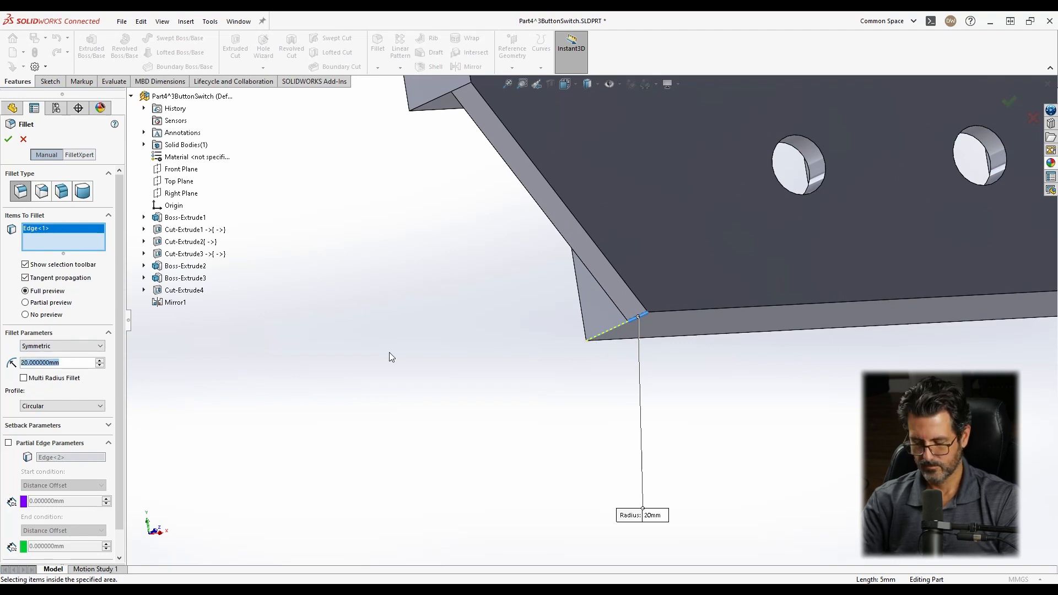
Try fillet radii of 10 mm and 5 mm, and try including the adjoining edge below the rib.
type("10")
key("Tab")
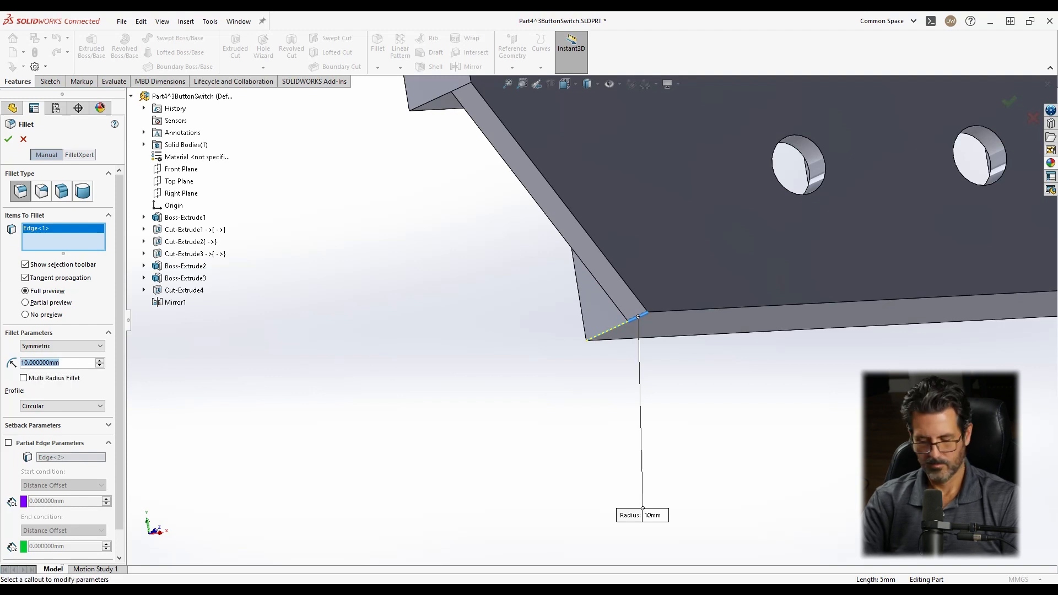
type("5")
key("Tab")
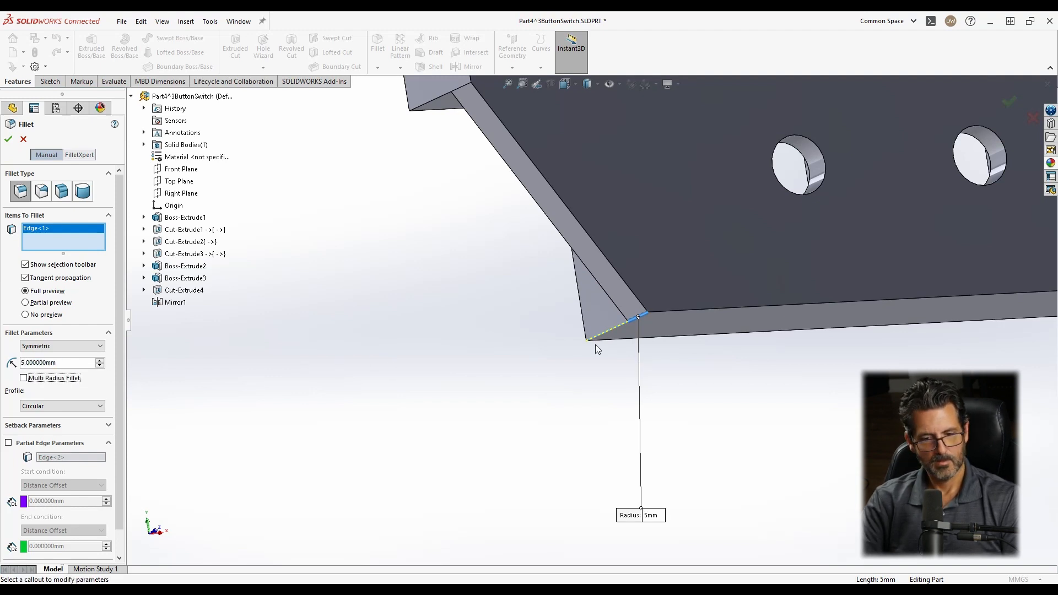
left_click(616, 329)
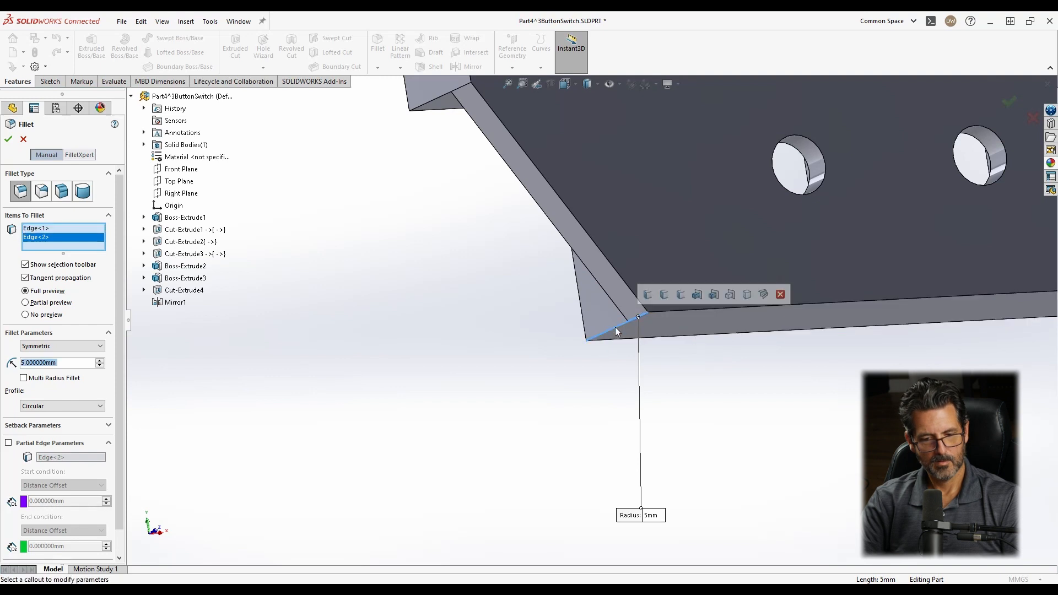
left_click(615, 327)
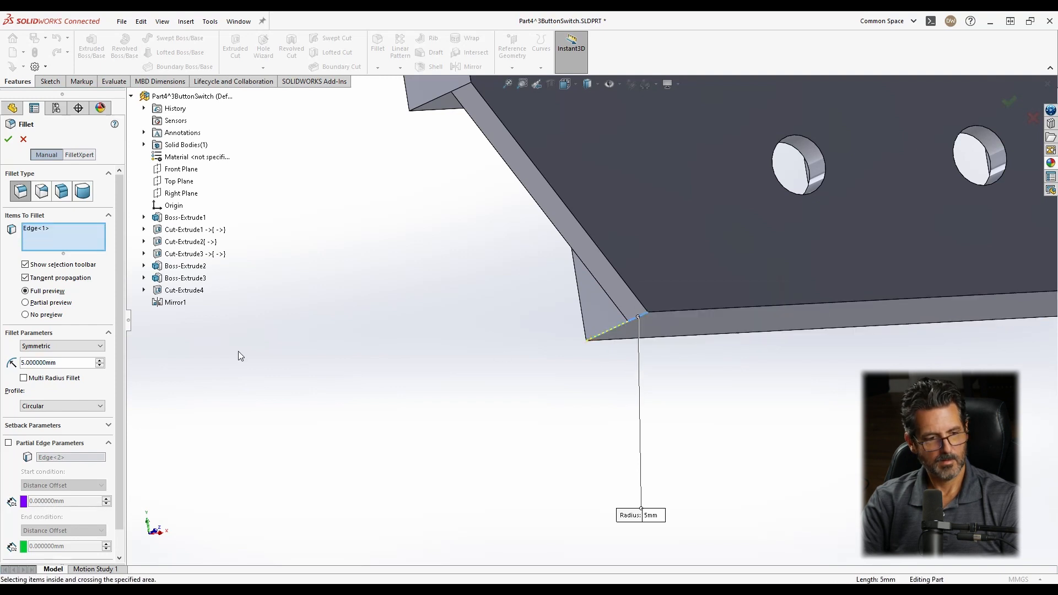
Turn off tangent propagation for the fillet and set its radius to 10 mm.
left_click(41, 279)
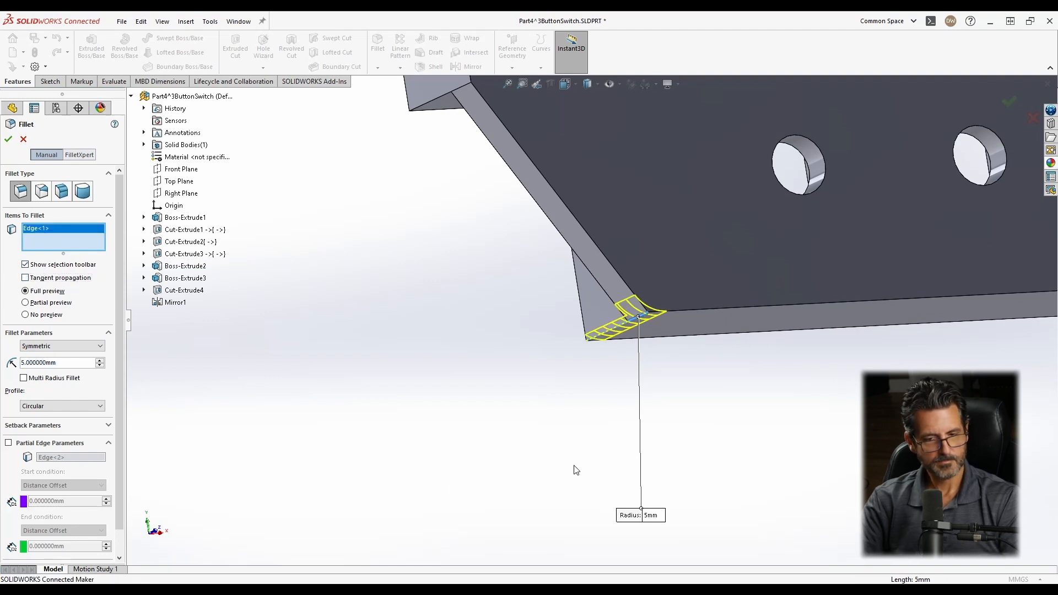
middle_click_drag(625, 386, 595, 401)
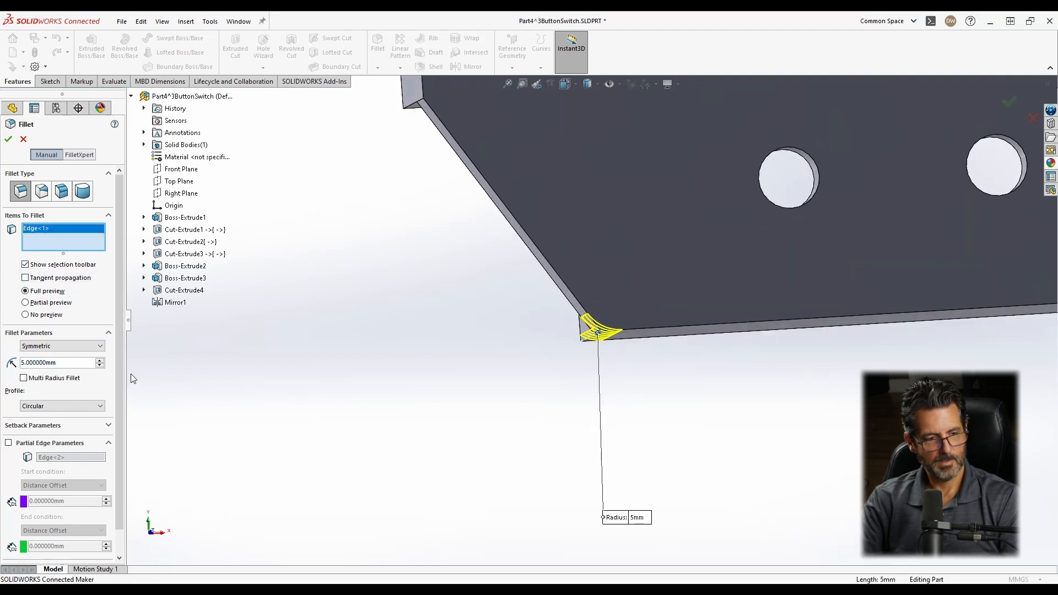
left_click(101, 360)
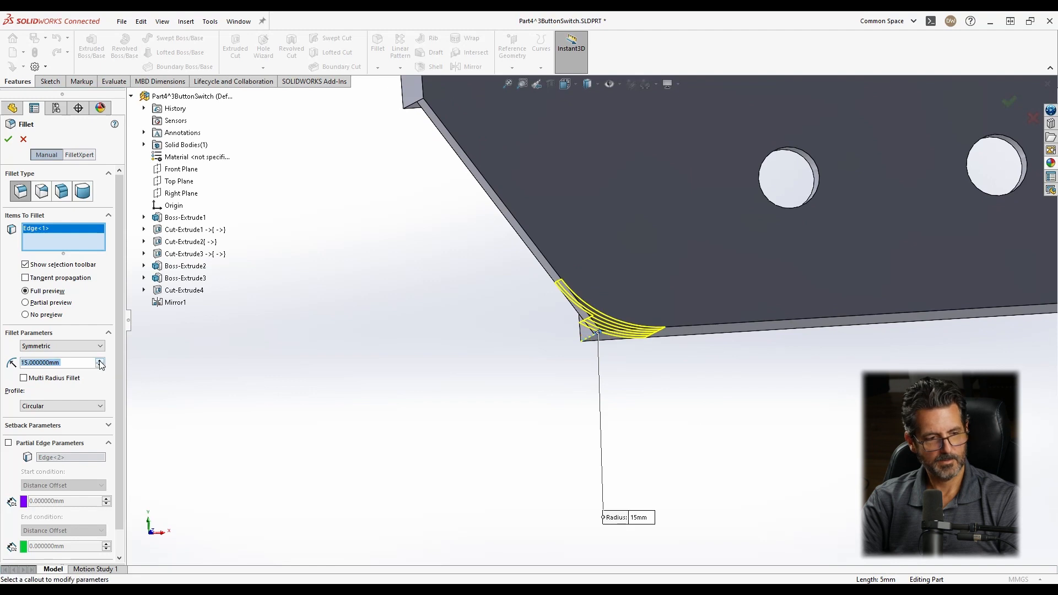
key("Home")
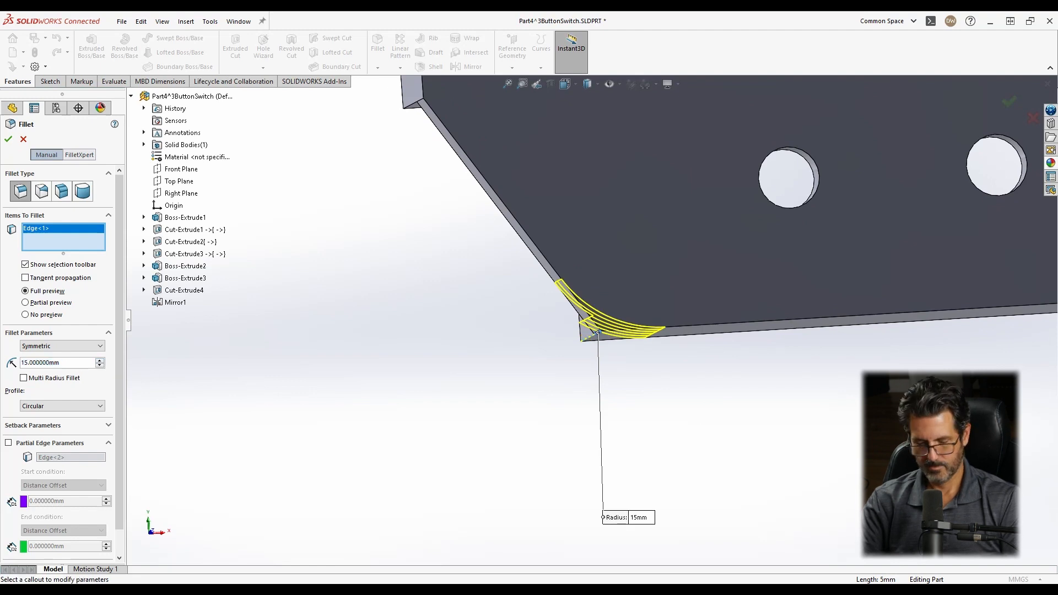
double_click(76, 362)
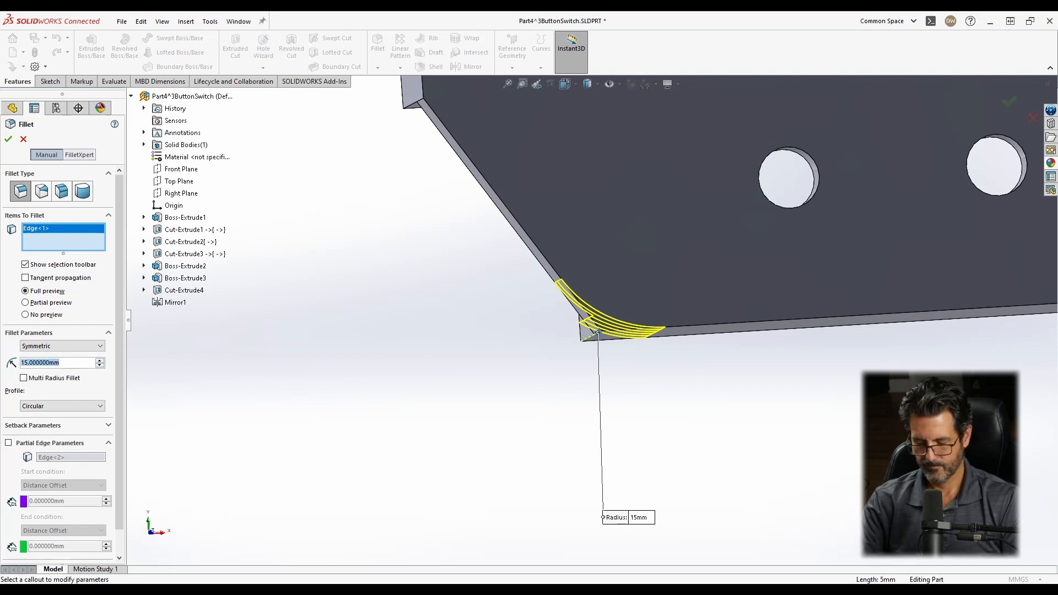
type("10")
key("Tab")
Add the matching rib corner edge at the opposite end of the housing and complete the fillet.
scroll(701, 334, "up", 6)
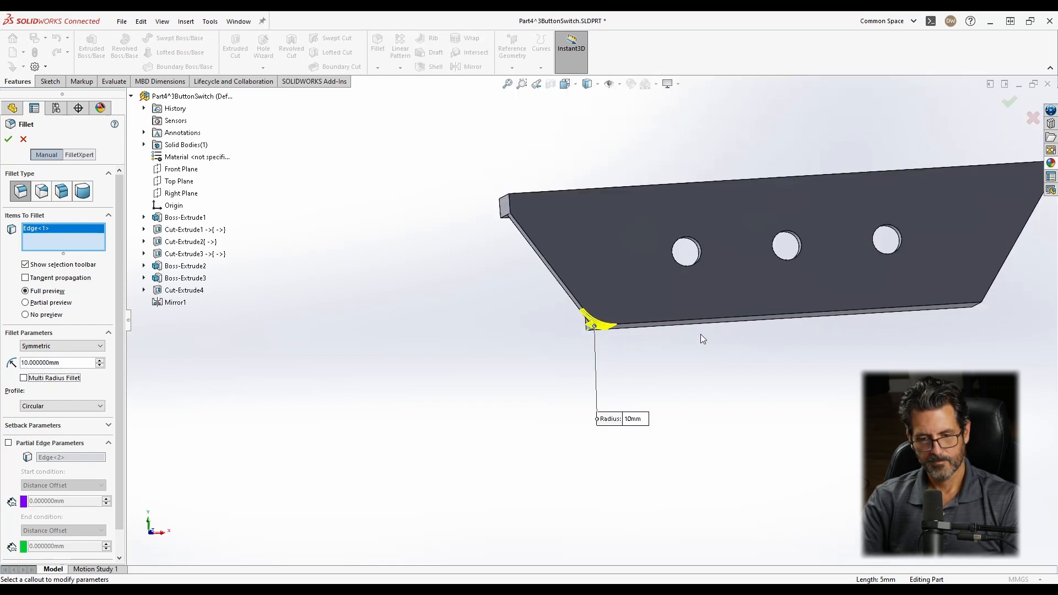
middle_click_drag(694, 327, 687, 343)
scroll(688, 348, "down", 2)
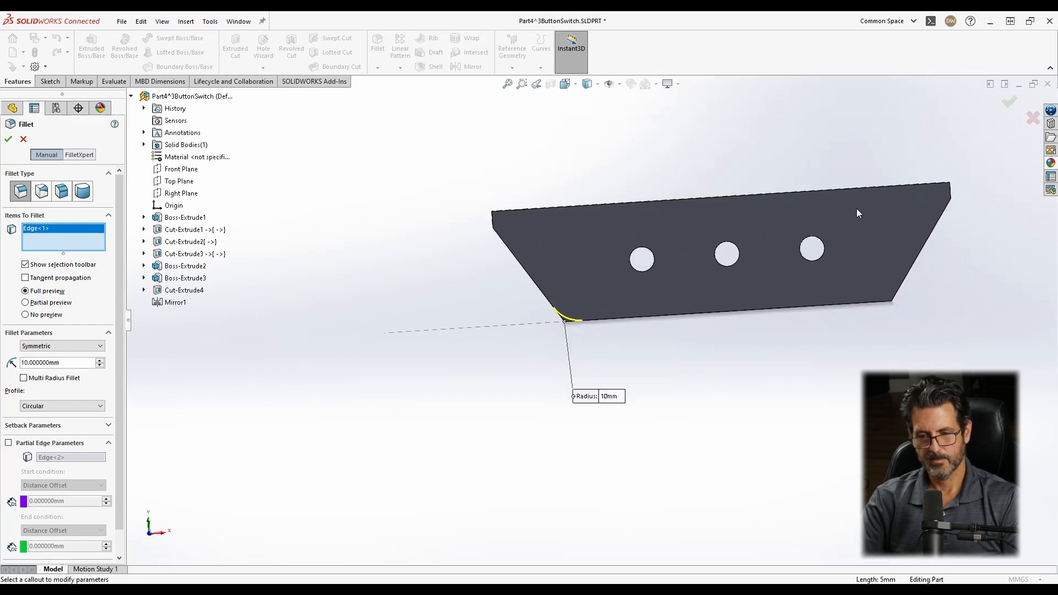
middle_click_drag(914, 297, 857, 306)
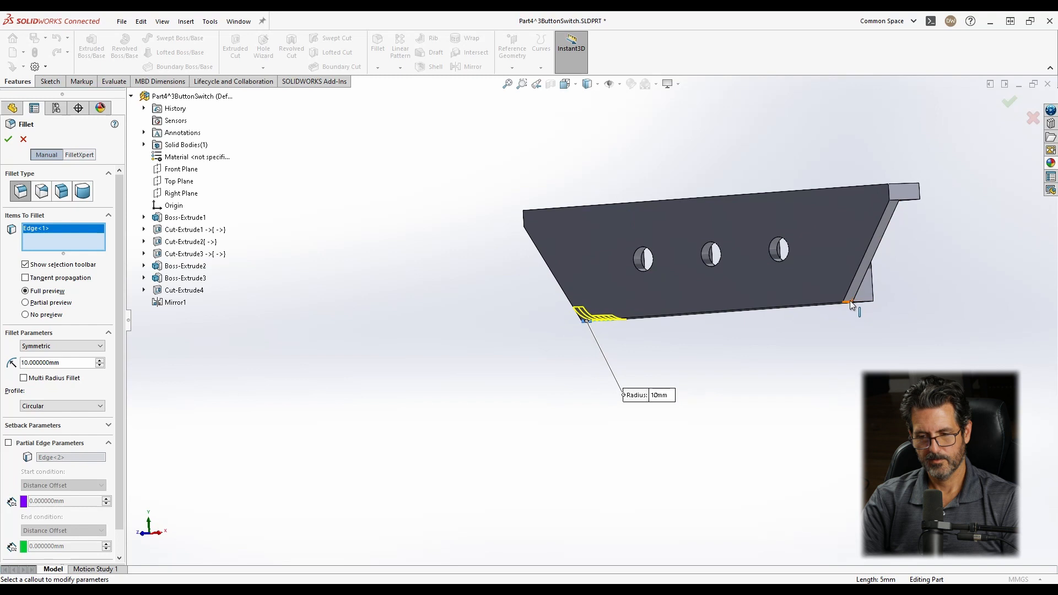
left_click(854, 302)
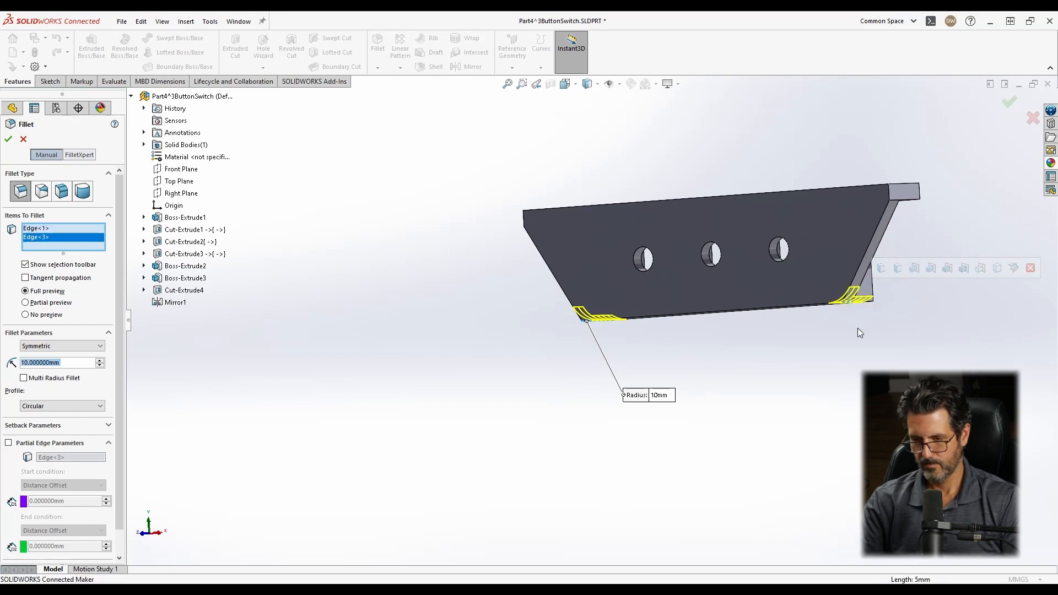
key("Return")
Save the housing part and close its window.
middle_click_drag(858, 328, 916, 318)
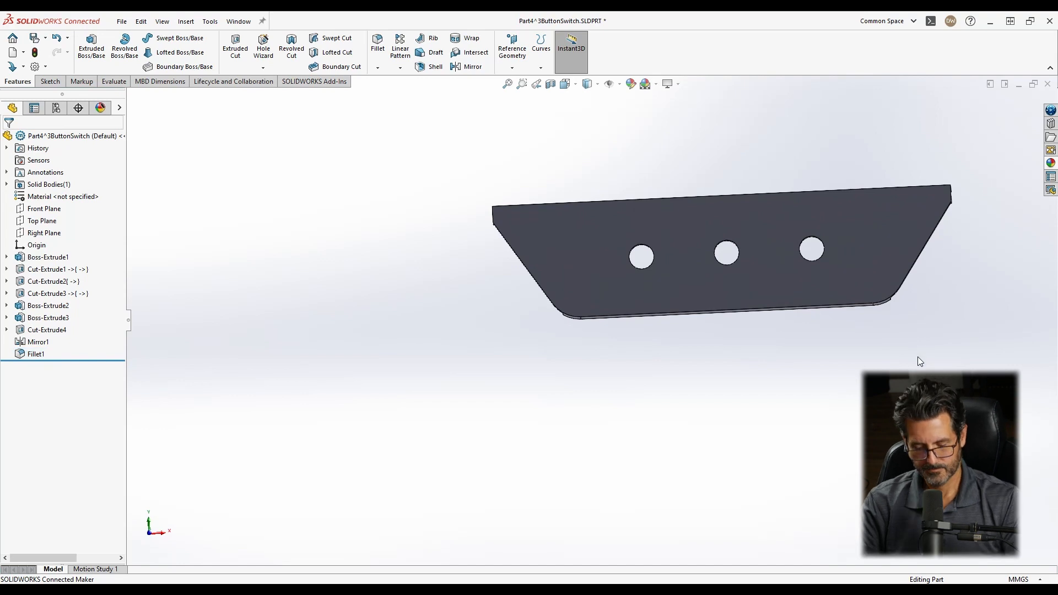
key("ctrl+s")
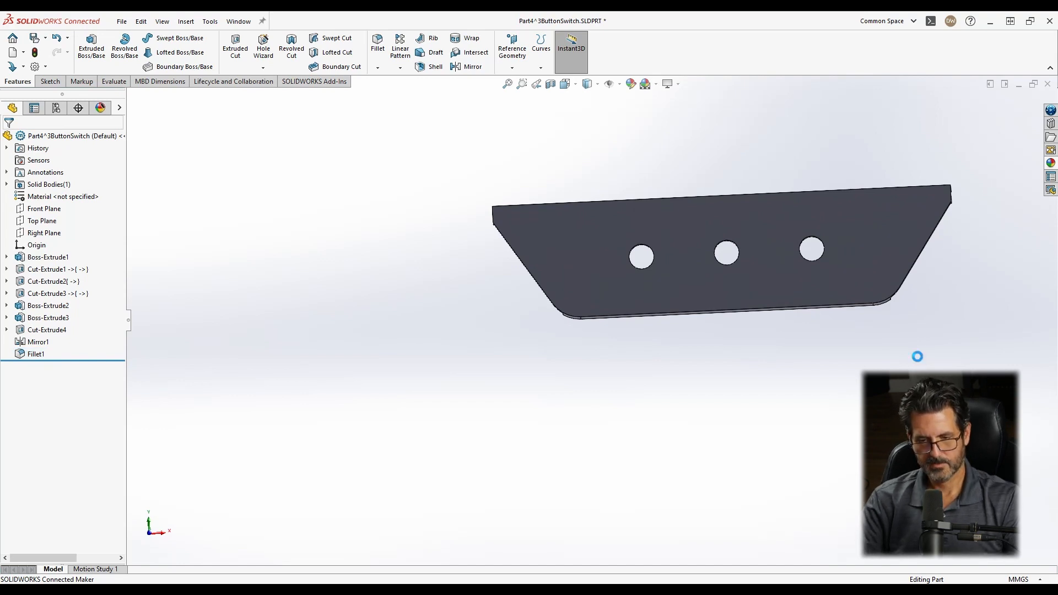
left_click(1048, 85)
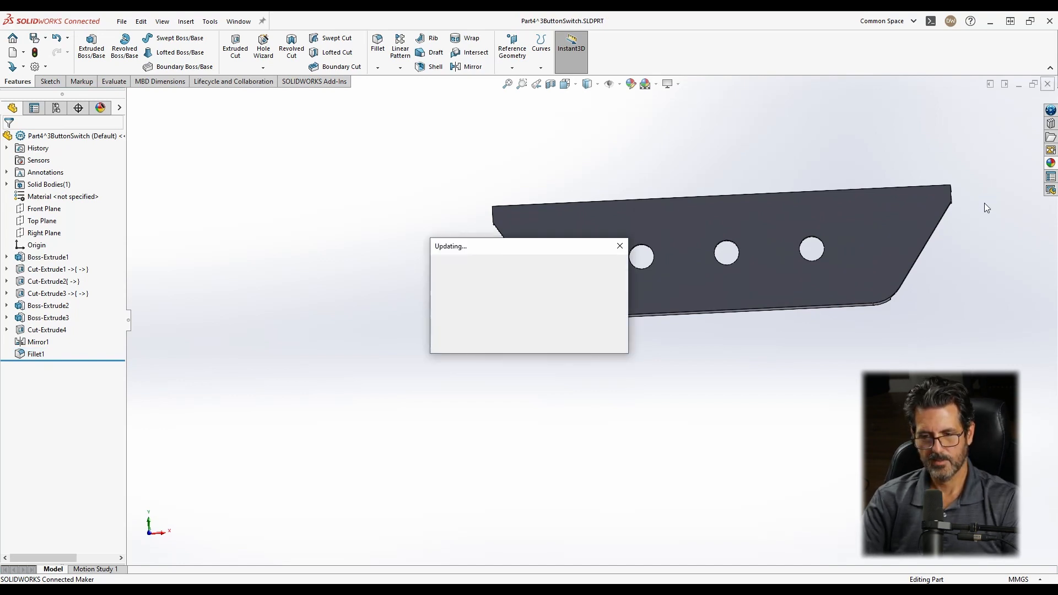
Return to editing the top-level assembly and turn off the housing component's transparency.
middle_click_drag(556, 310, 740, 333)
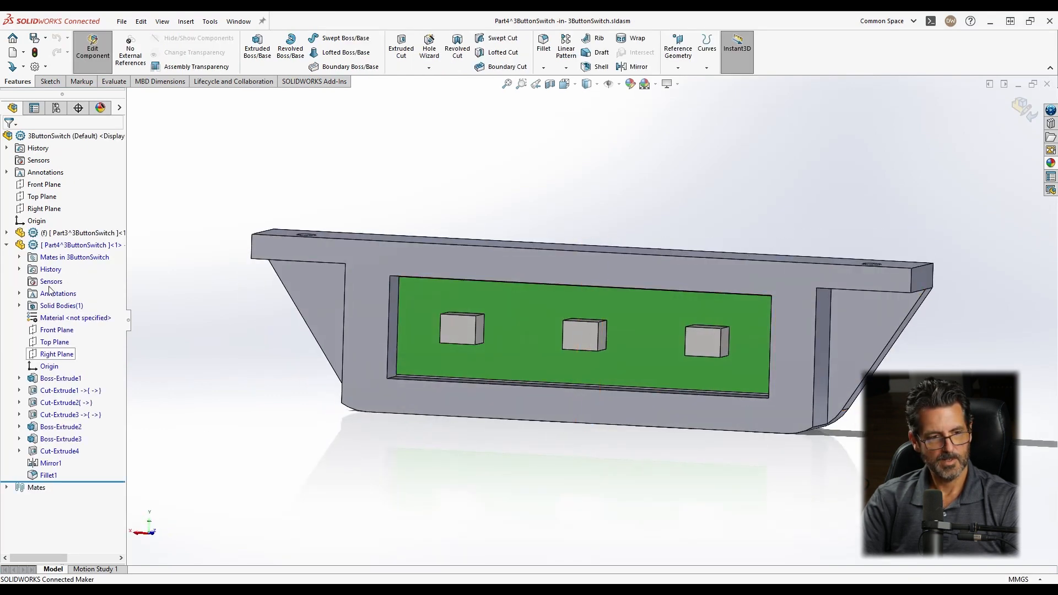
left_click(1022, 109)
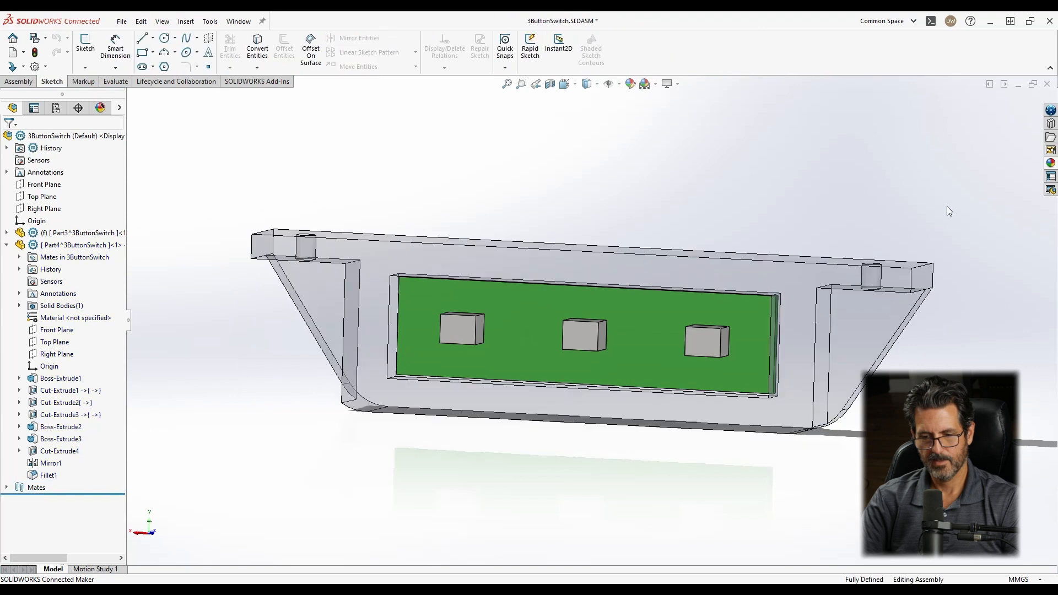
left_click(55, 249)
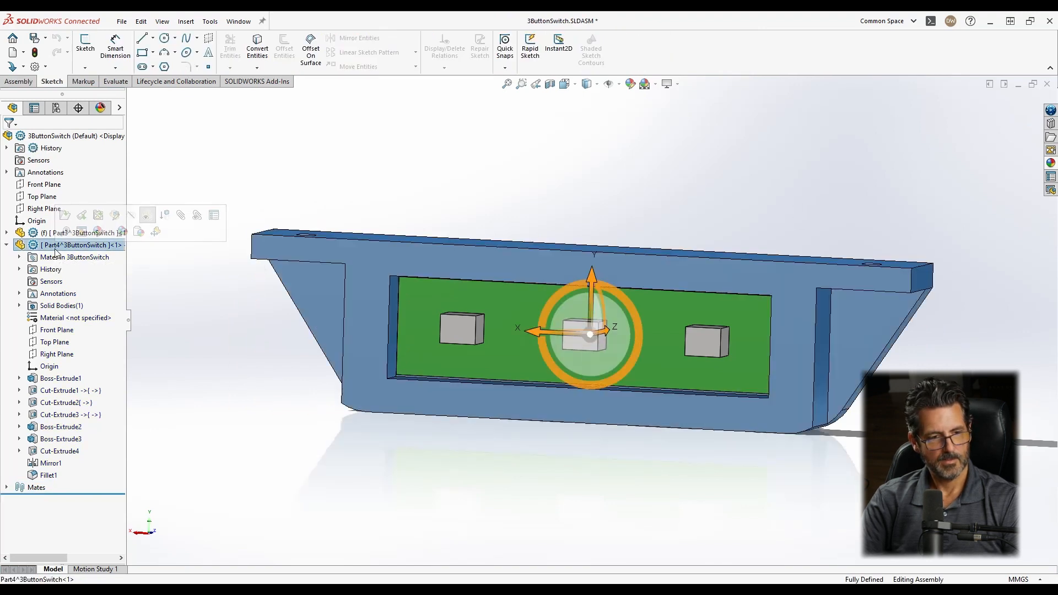
left_click(146, 217)
left_click(560, 187)
Inspect the housing and circuit board fit from both ends and save the 3ButtonSwitch assembly.
middle_click_drag(624, 186, 638, 213)
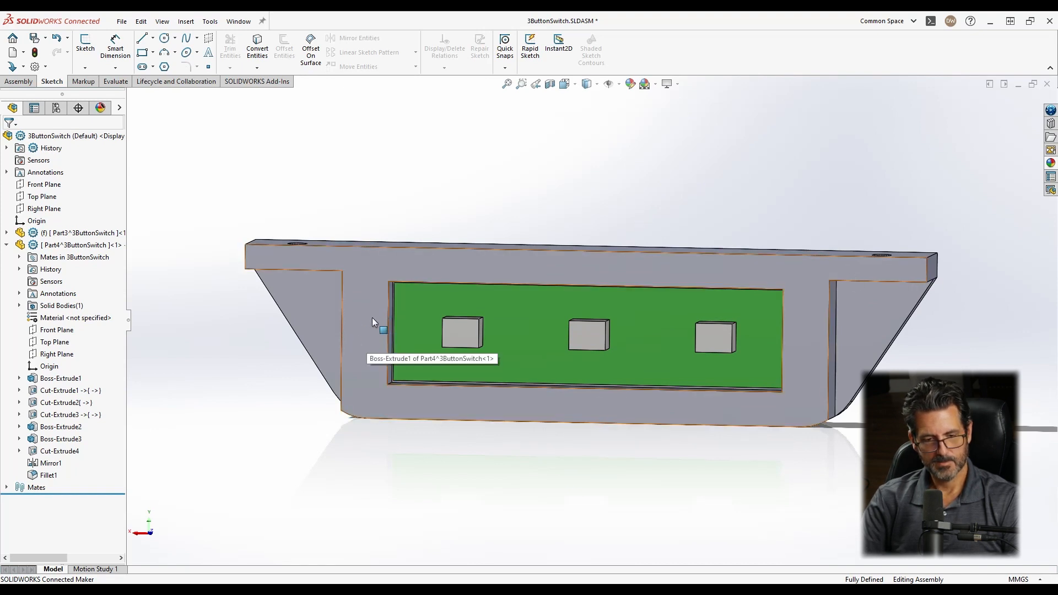
middle_click_drag(382, 335, 319, 279)
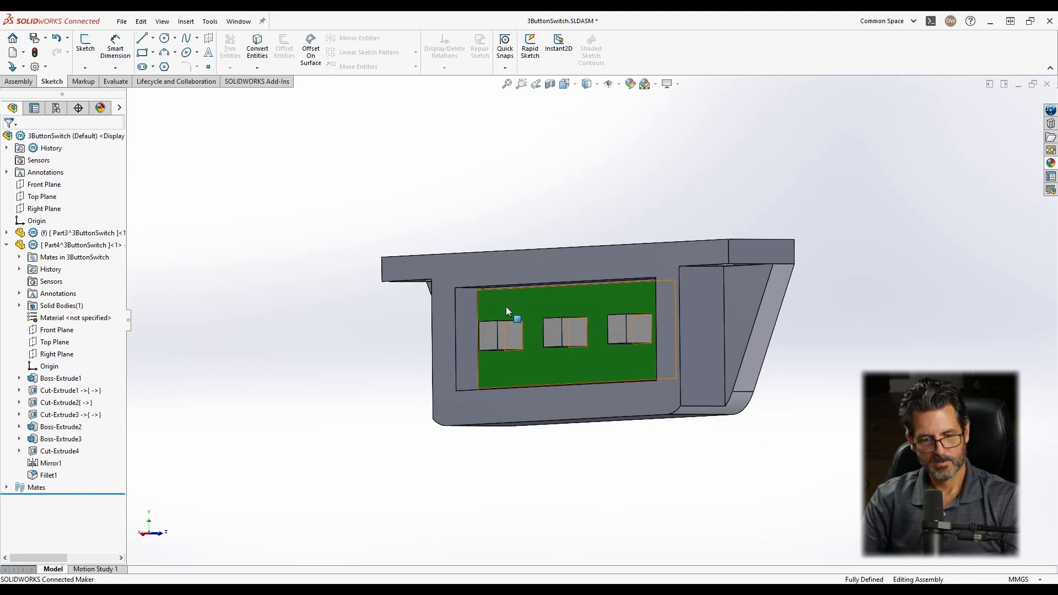
middle_click_drag(513, 301, 665, 309)
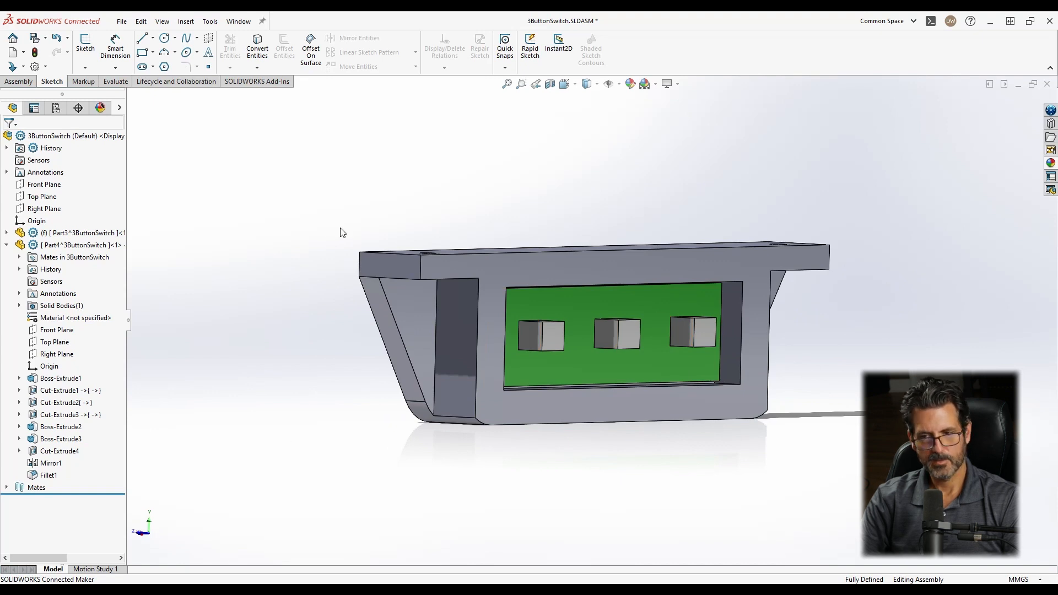
key("ctrl+s")
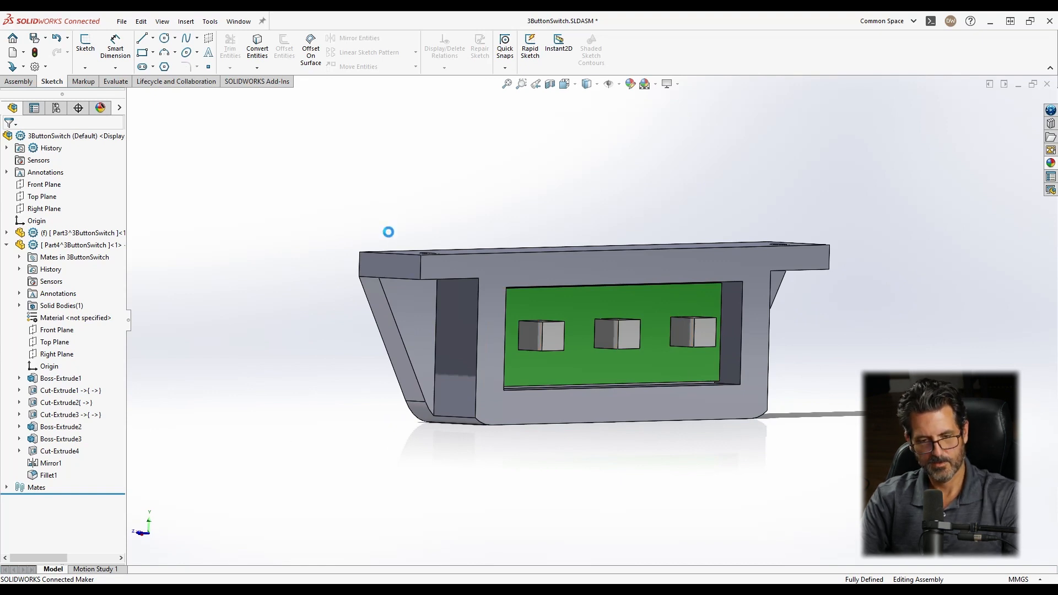
Insert a new part into the assembly, placing it in empty space without picking a face.
left_click(185, 21)
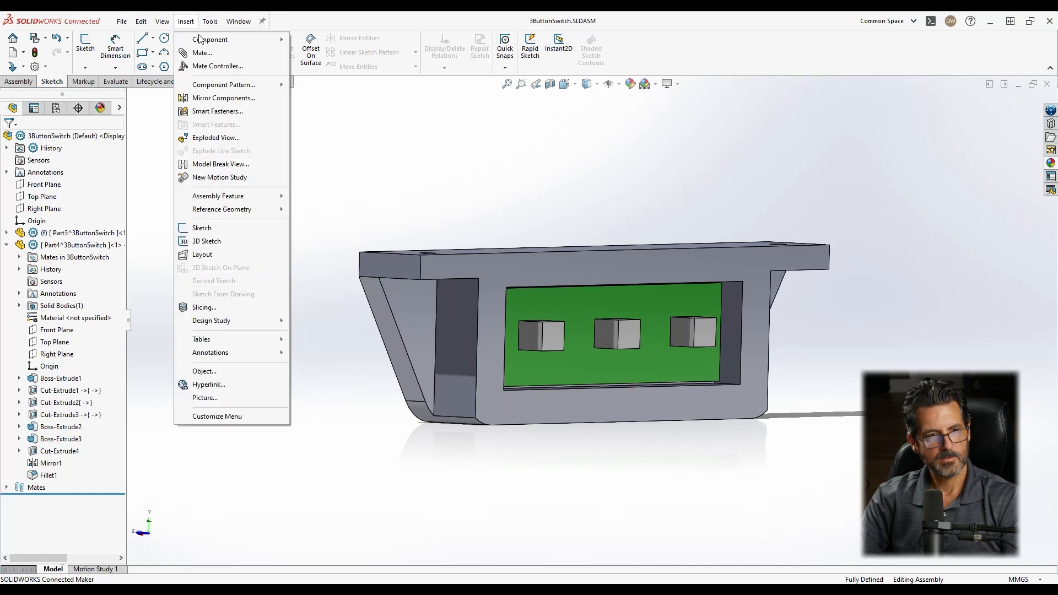
mouse_move(281, 37)
left_click(330, 53)
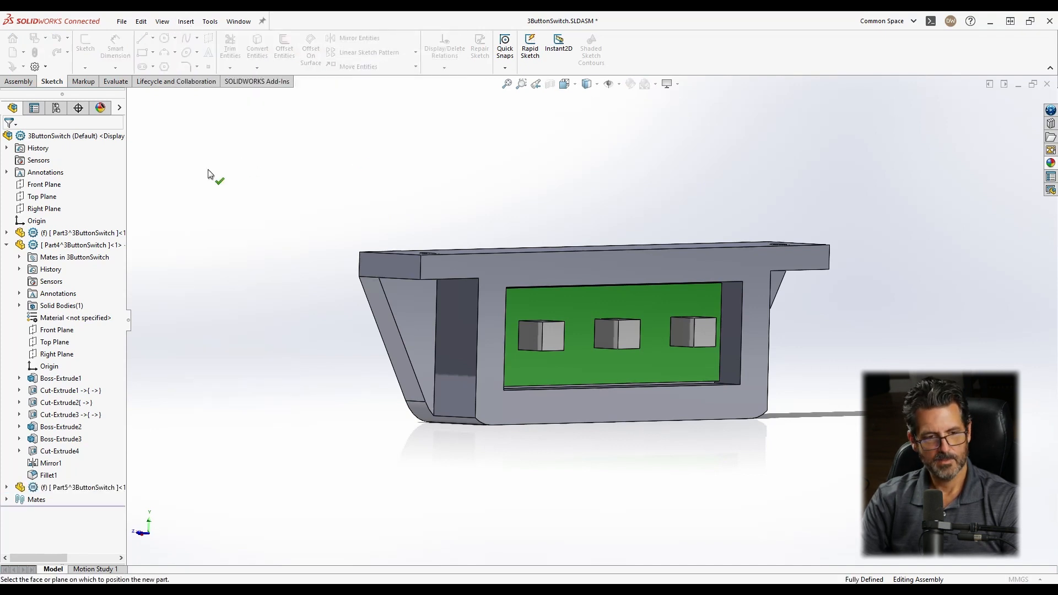
left_click(344, 324)
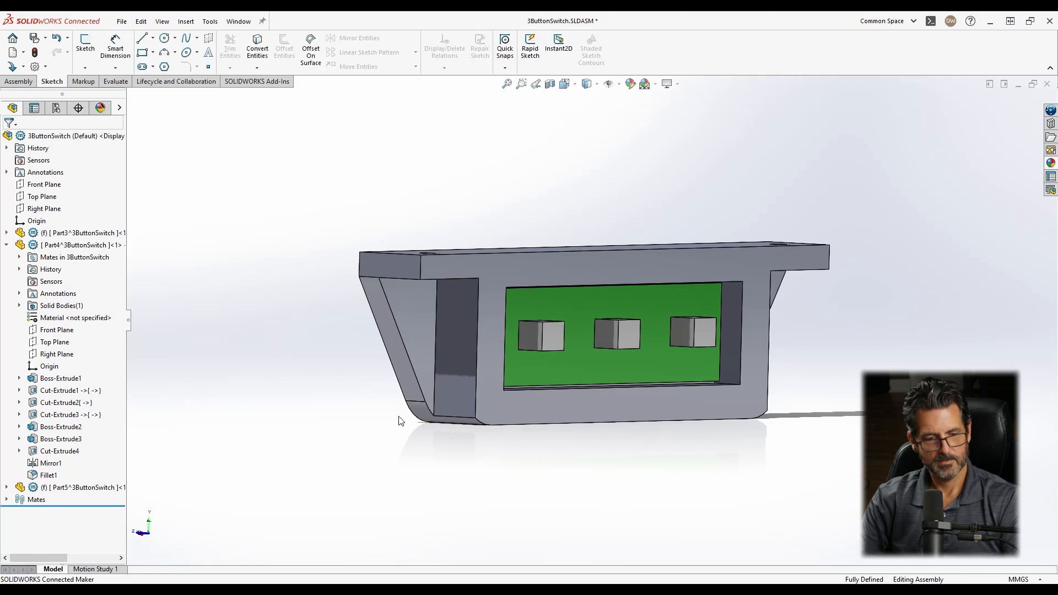
Start editing the newly inserted part in the context of the assembly.
left_click(54, 488)
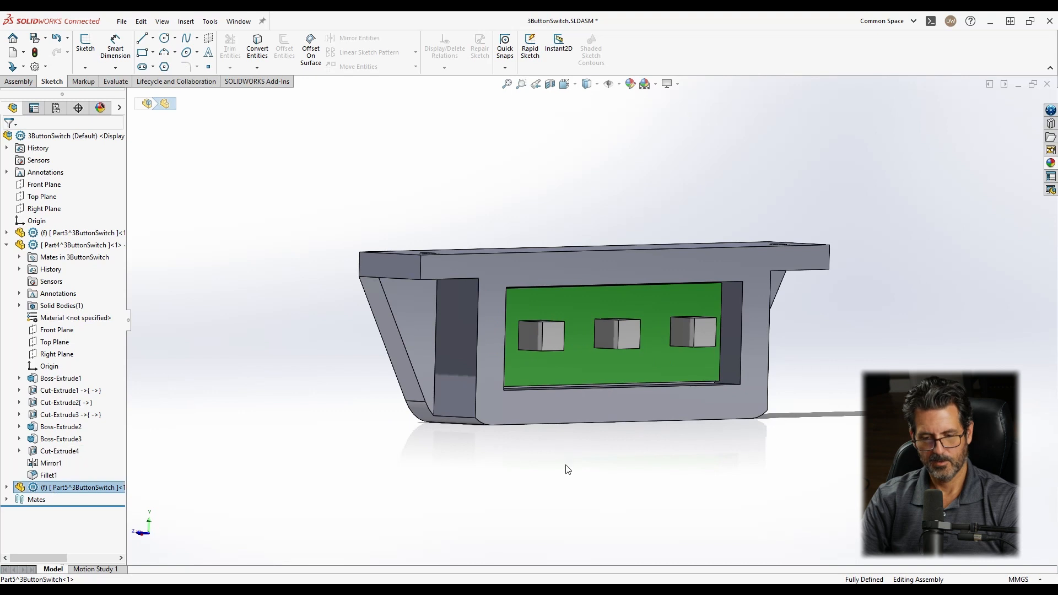
middle_click_drag(600, 462, 531, 459)
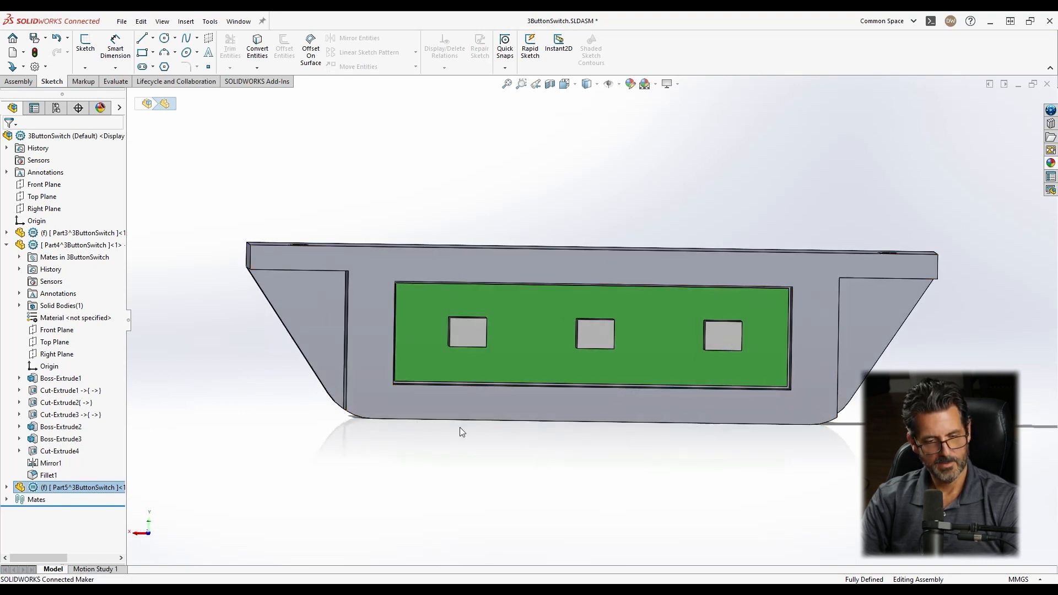
middle_click_drag(460, 428, 400, 421)
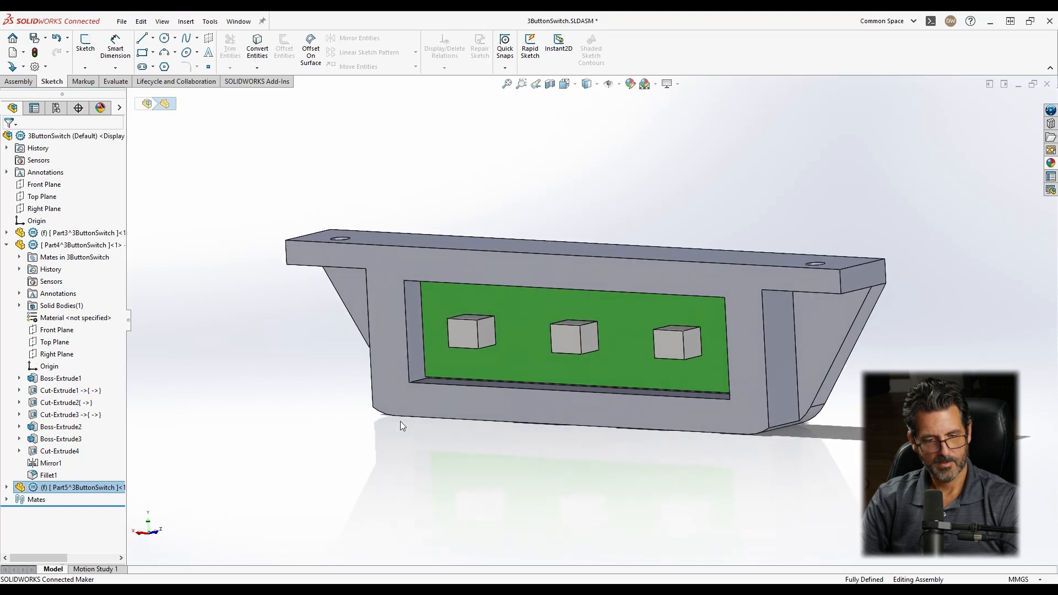
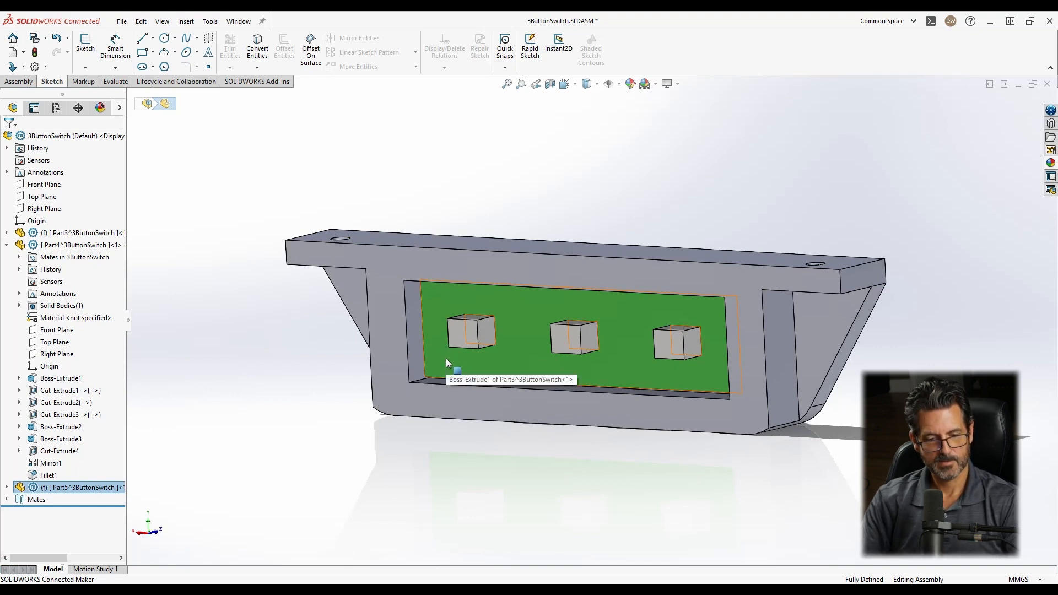
left_click(447, 359)
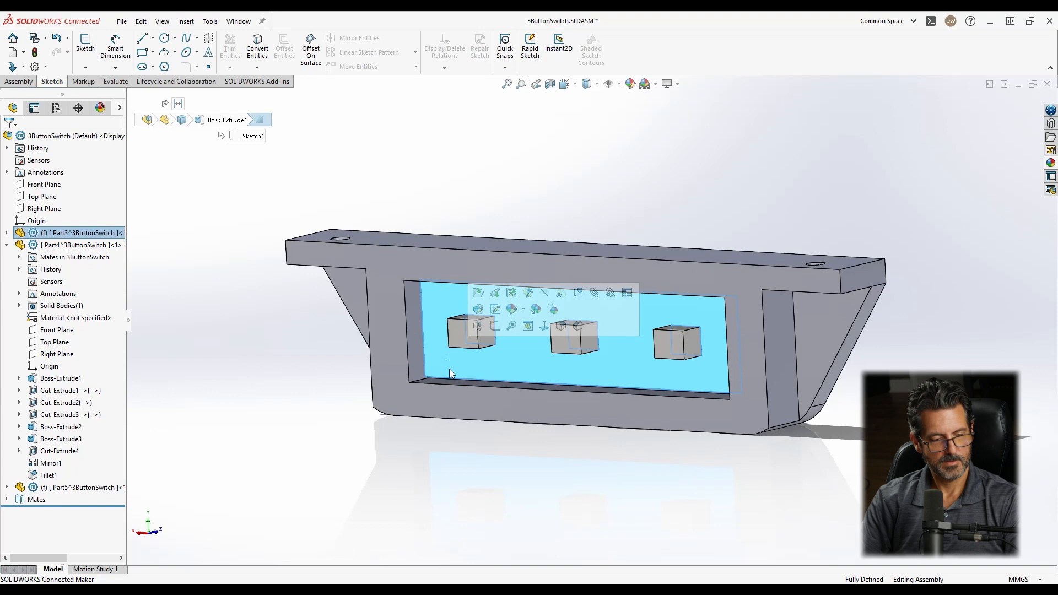
left_click(6, 487)
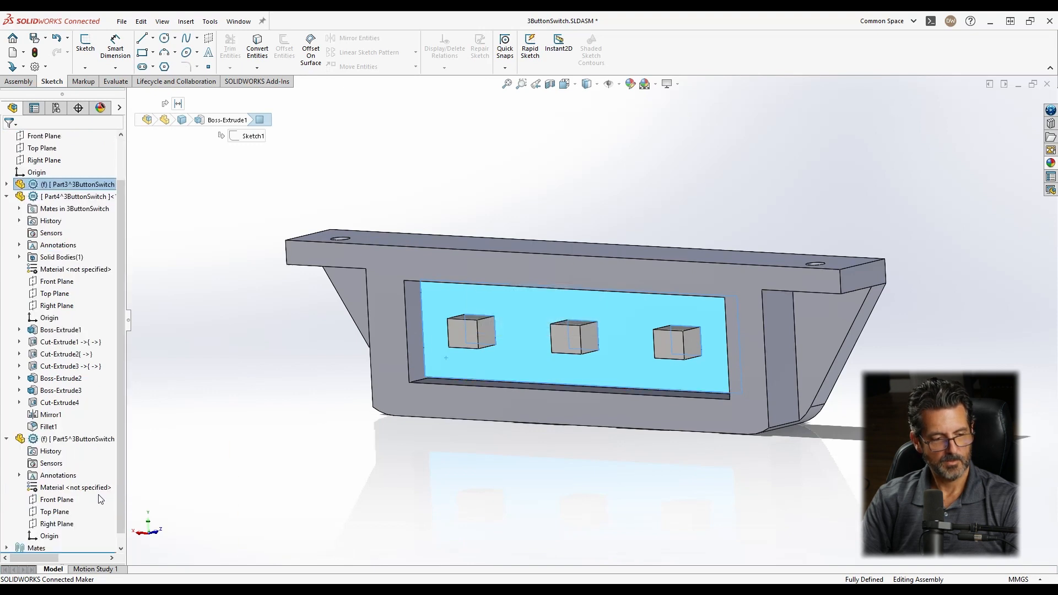
left_click(75, 439)
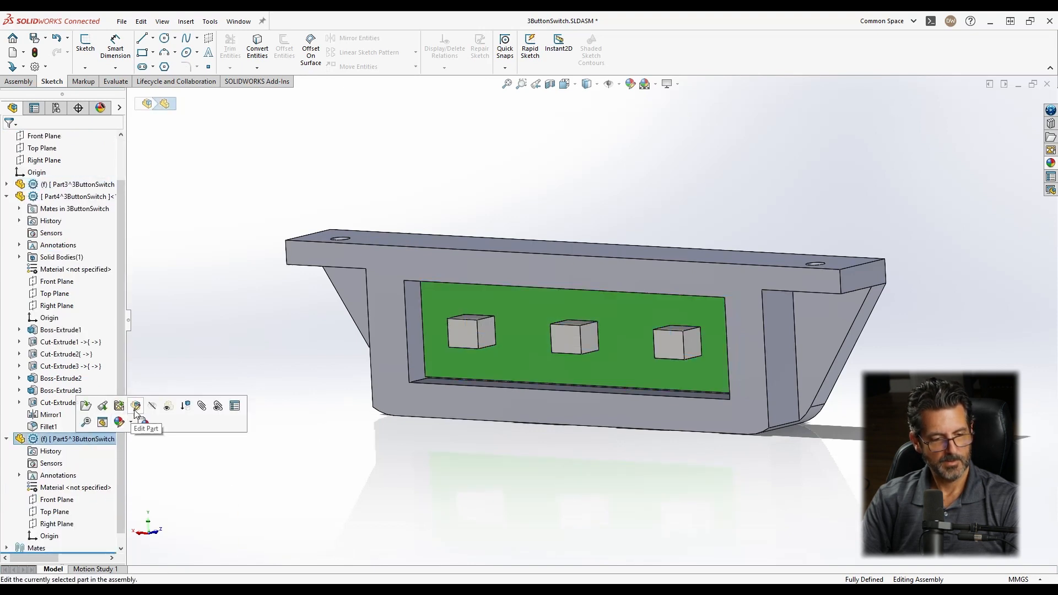
left_click(136, 406)
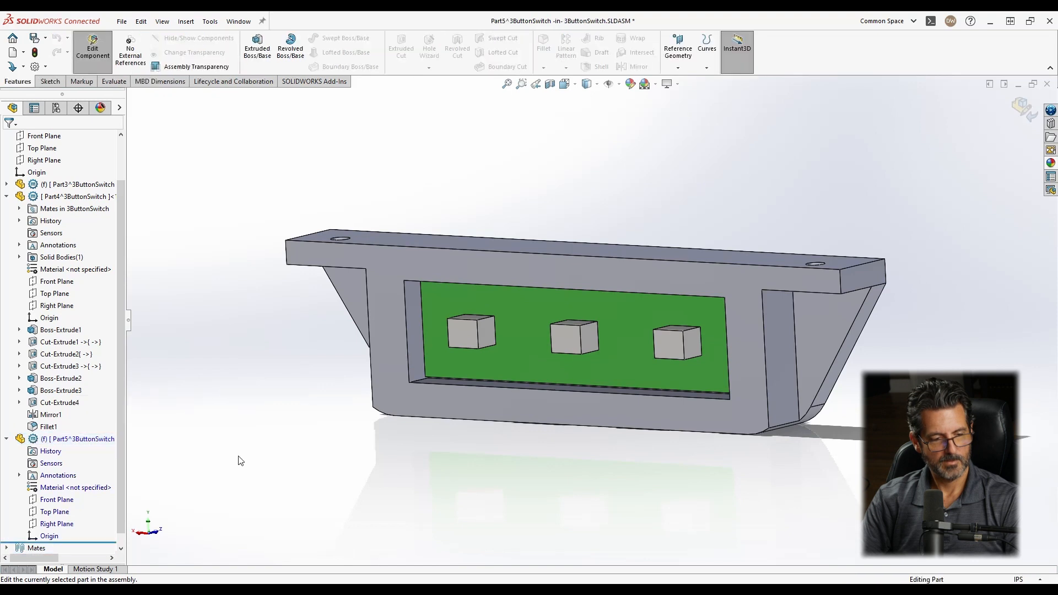
Start a sketch on the green circuit board's front face and convert the face's outline into sketch lines.
left_click(524, 357)
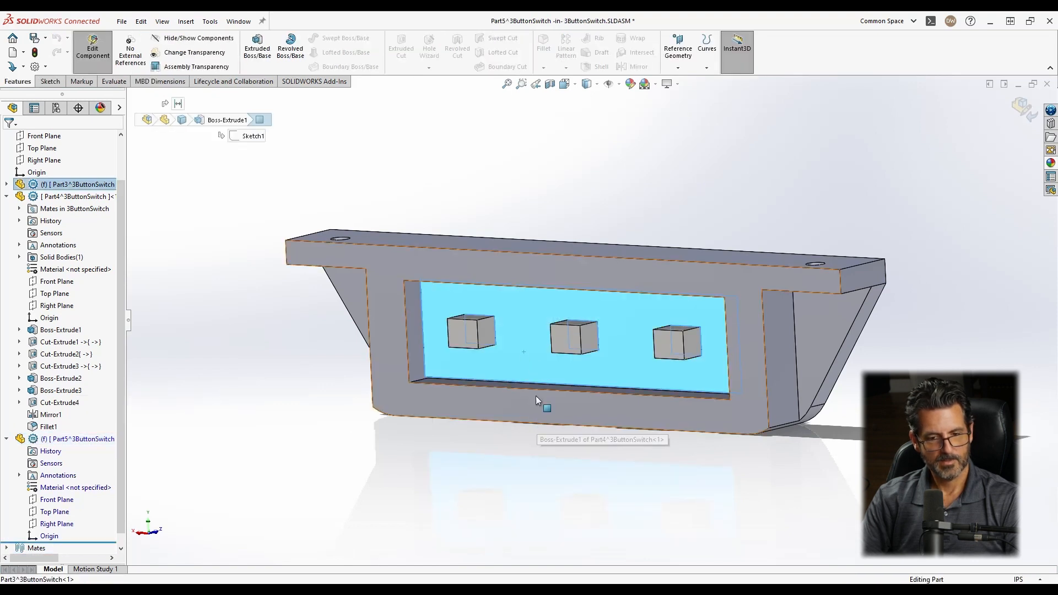
right_click(518, 338)
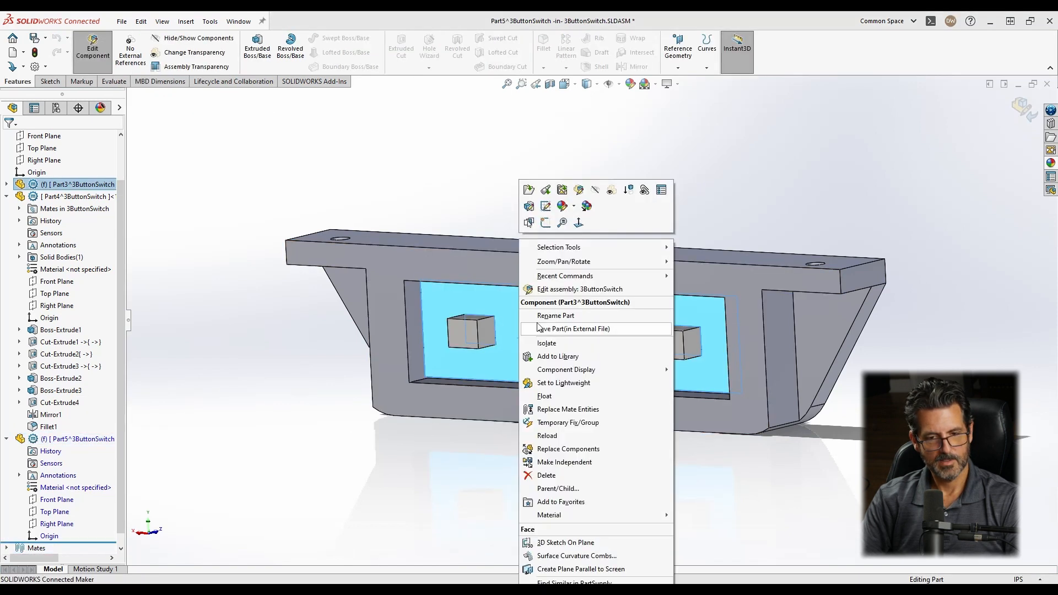
left_click(544, 223)
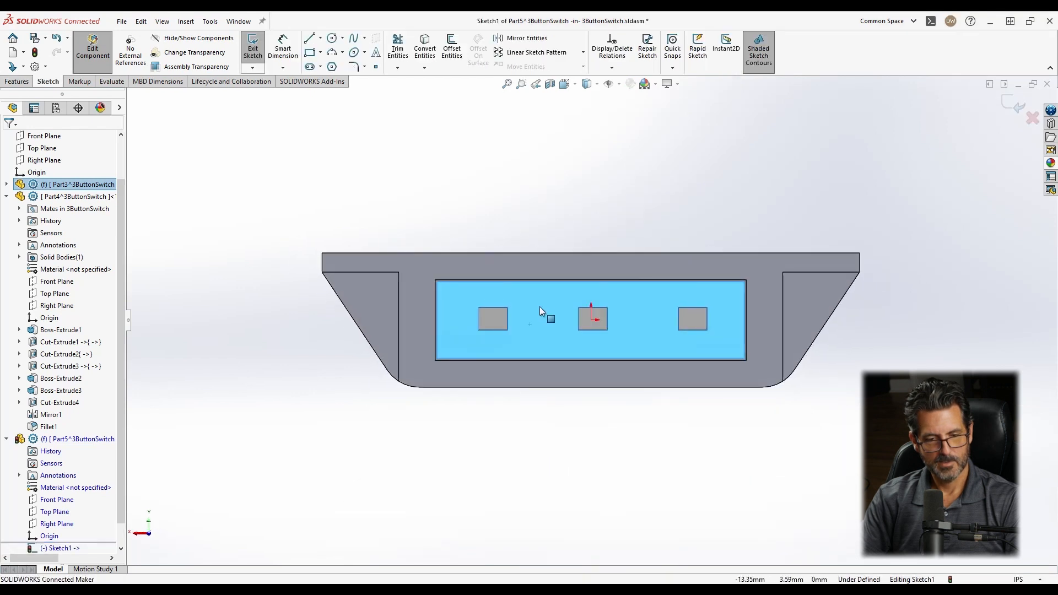
scroll(540, 306, "down", 4)
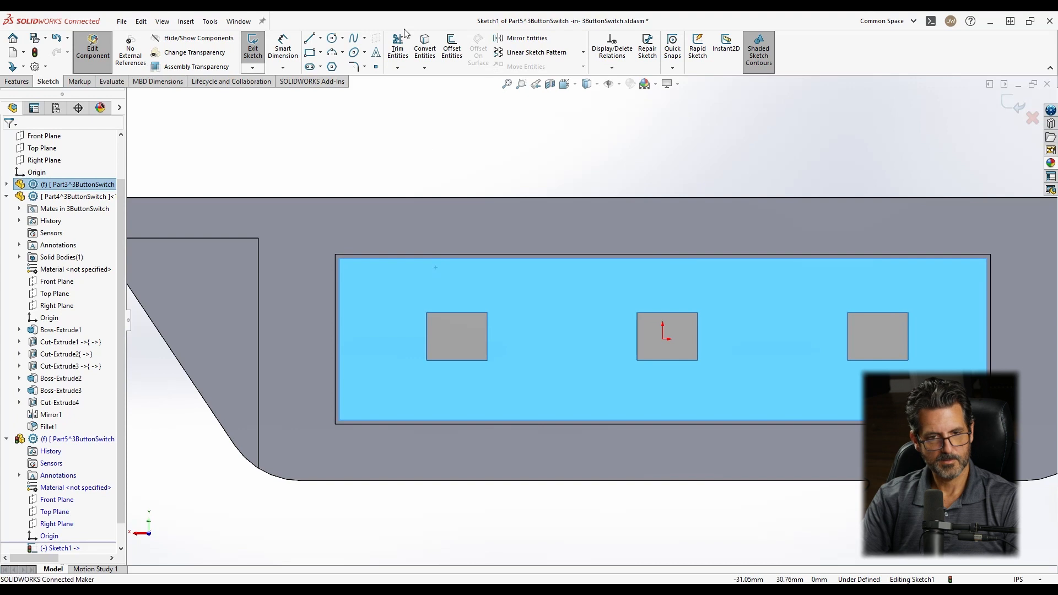
left_click(425, 50)
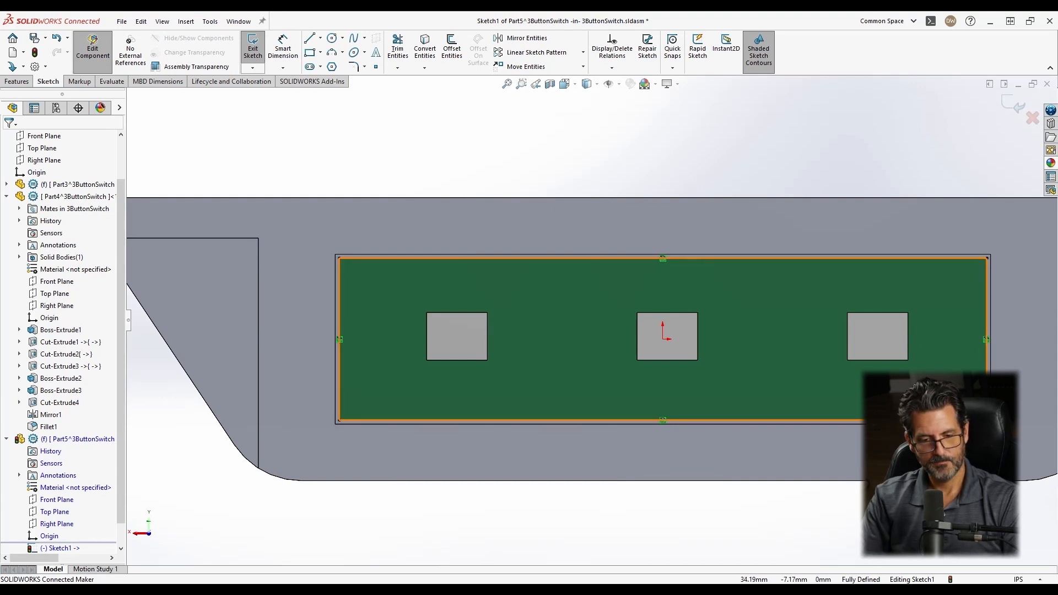
Extrude the converted rectangle Up To Surface, ending at the housing's front face, to form a cover in the pocket.
middle_click_drag(861, 403, 803, 439)
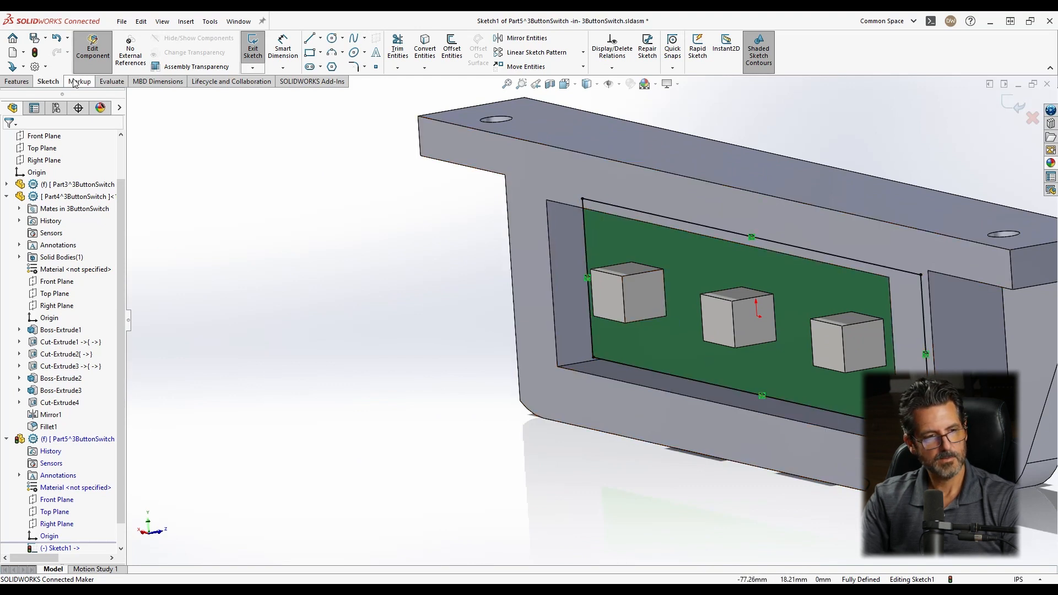
left_click(16, 81)
left_click(268, 57)
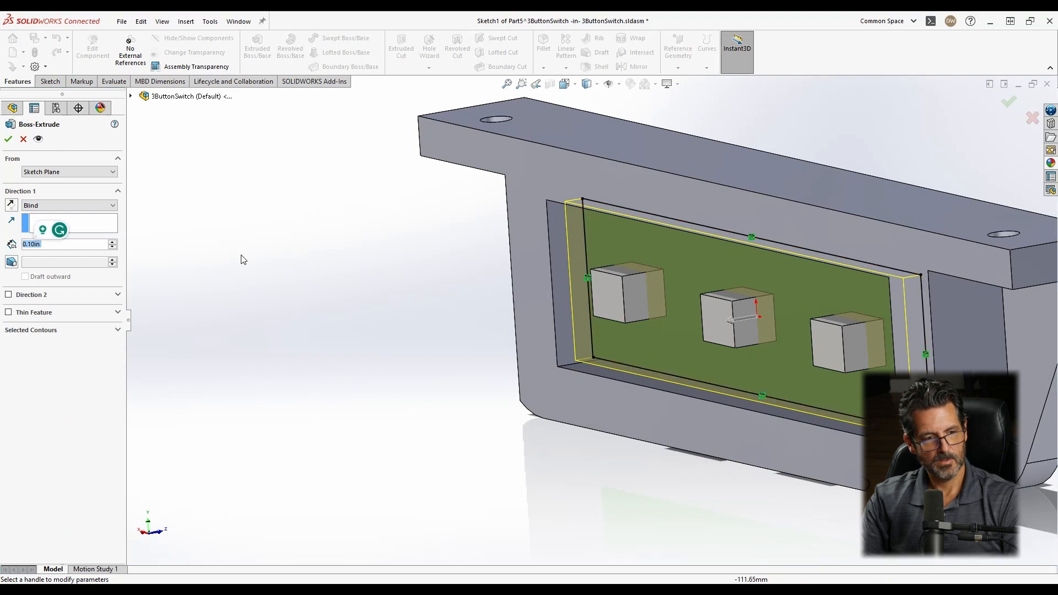
left_click(37, 204)
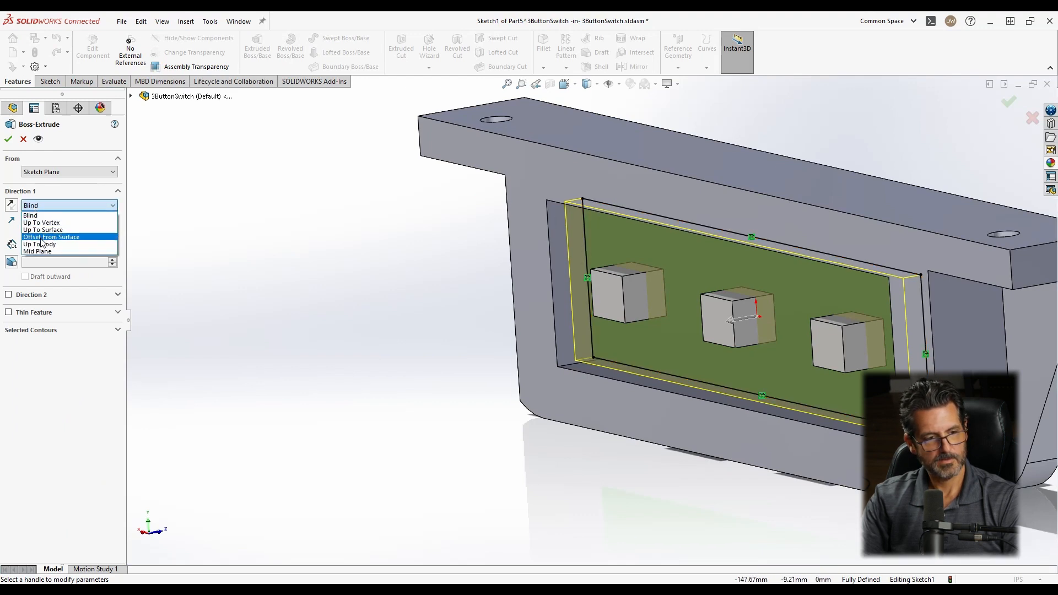
left_click(43, 230)
left_click(518, 179)
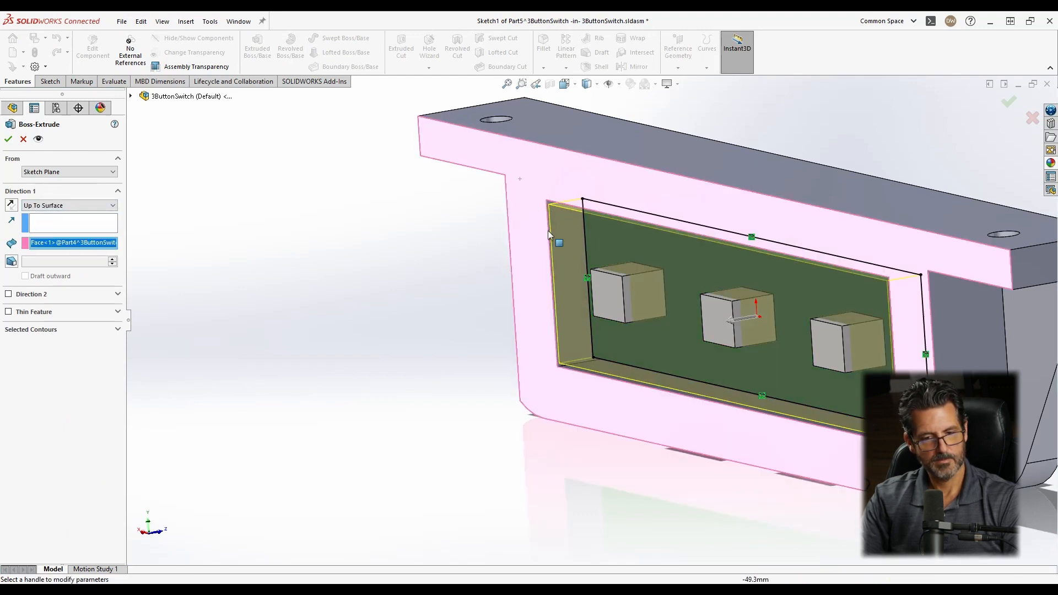
key("Return")
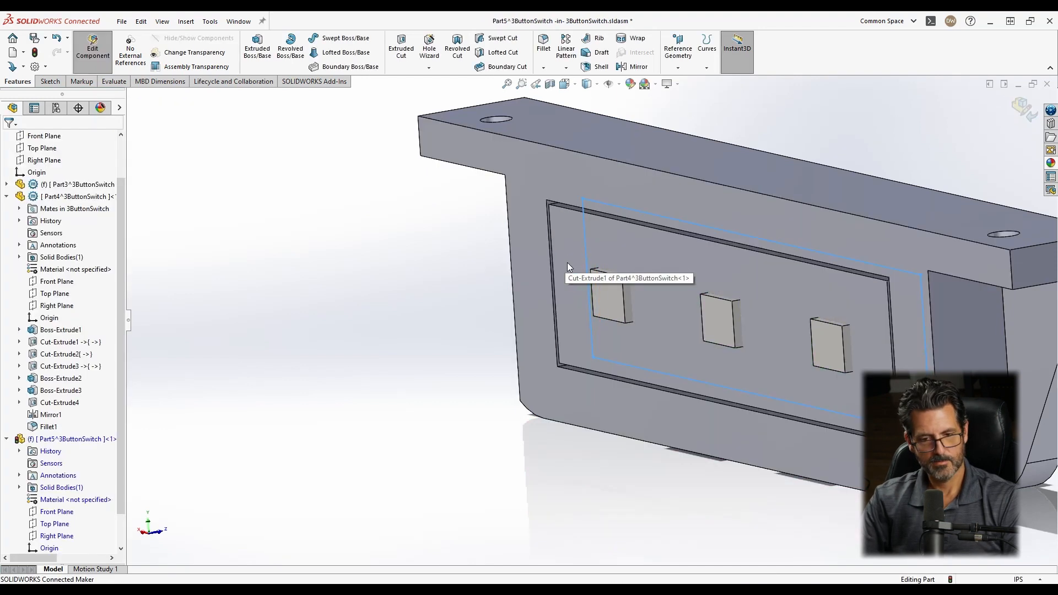
Start a new sketch on the cover's front face.
mouse_move(598, 296)
middle_mouse_down()
mouse_move(680, 233)
mouse_move(600, 311)
middle_mouse_up()
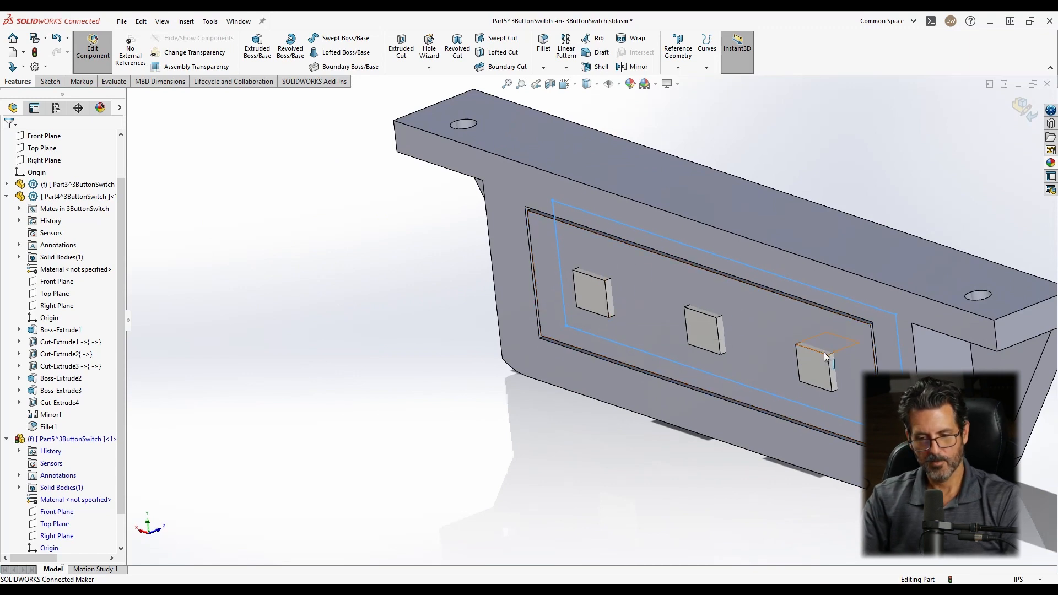
middle_click_drag(791, 334, 828, 305)
scroll(846, 341, "down", 2)
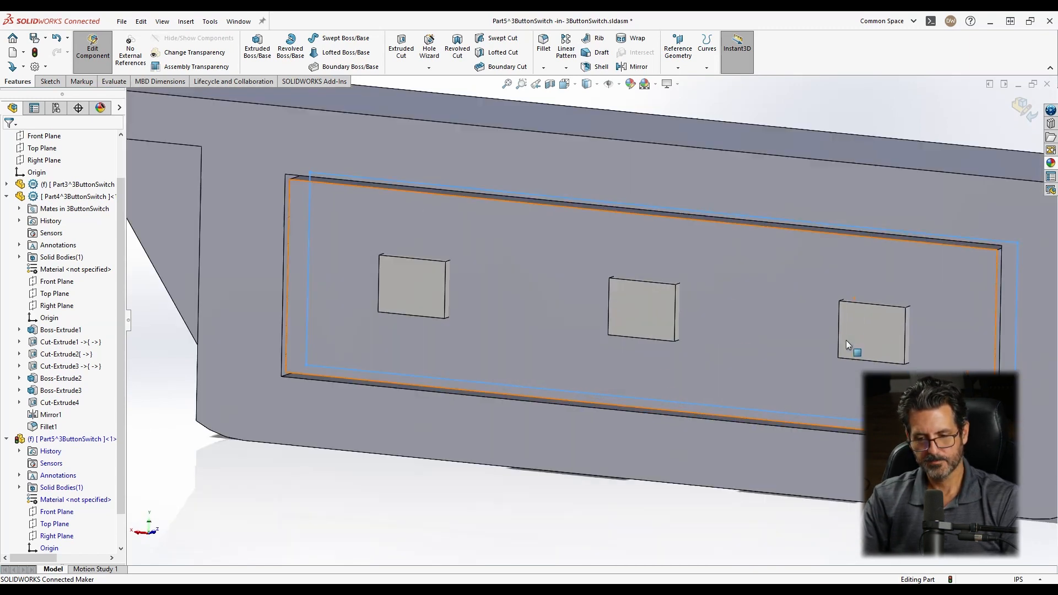
left_click(789, 355)
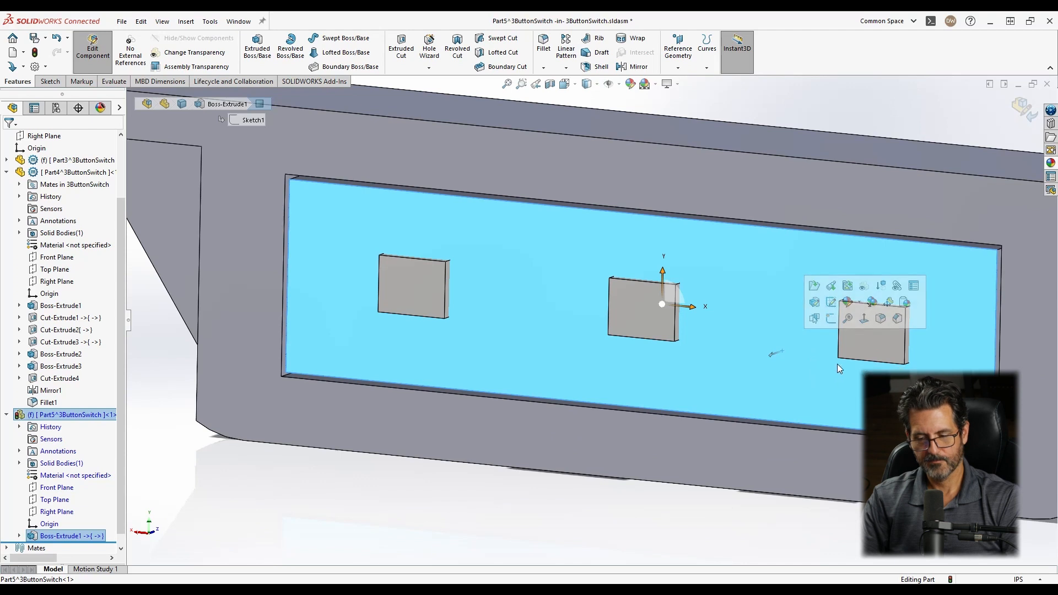
left_click(831, 318)
scroll(684, 322, "down", 3)
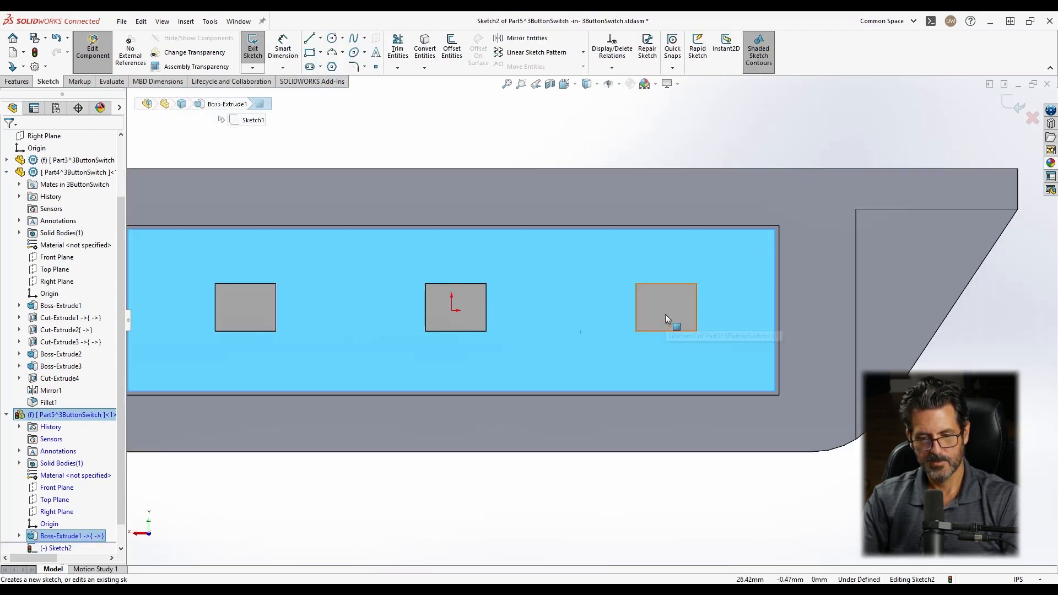
Offset the outline of the button at the cover's right end outward by 0.5 mm.
left_click(671, 322)
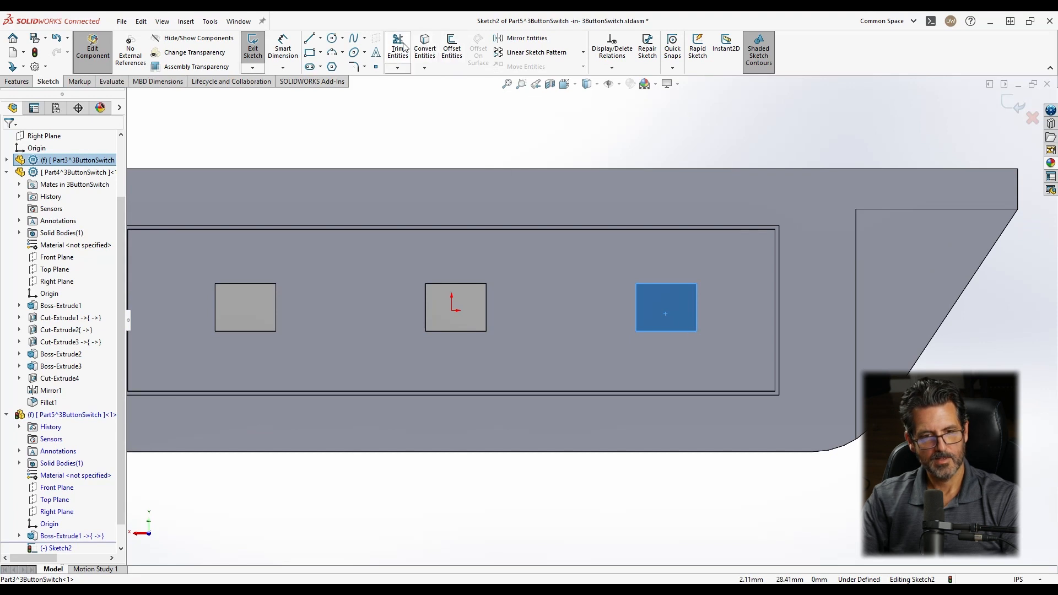
left_click(451, 48)
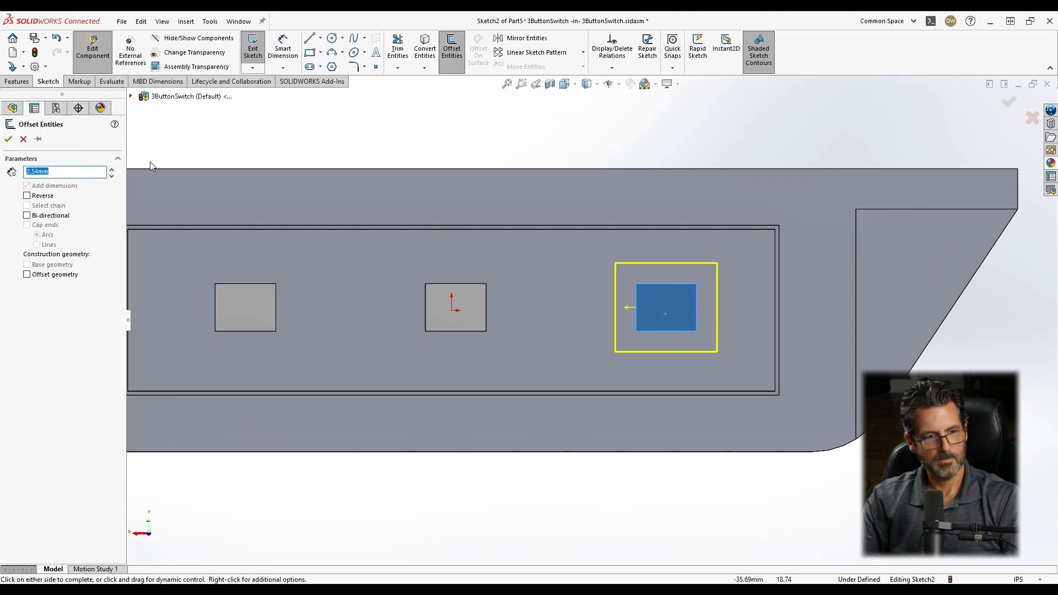
type("0.5")
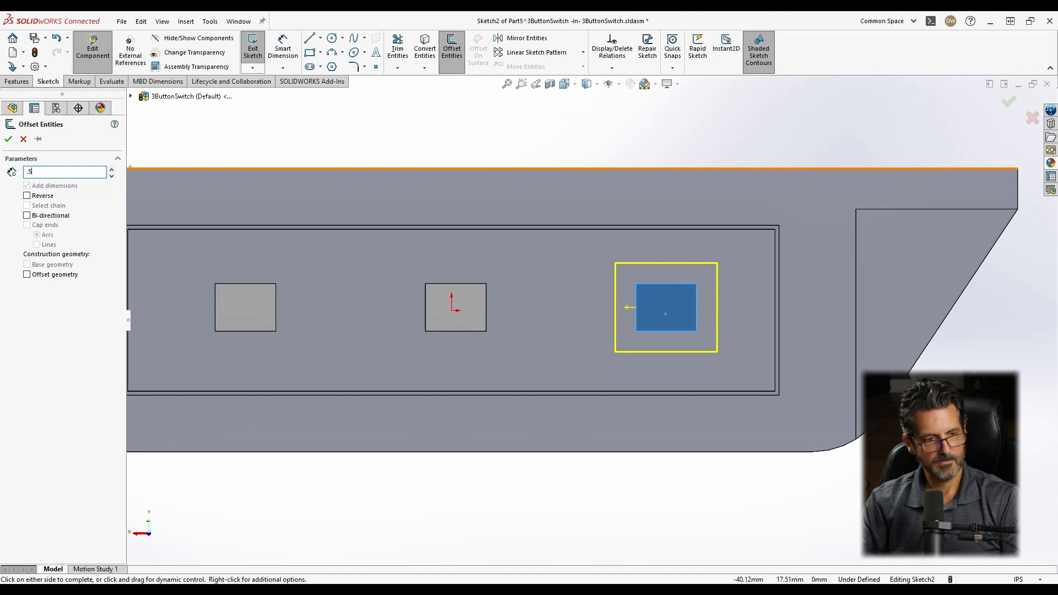
key("Return")
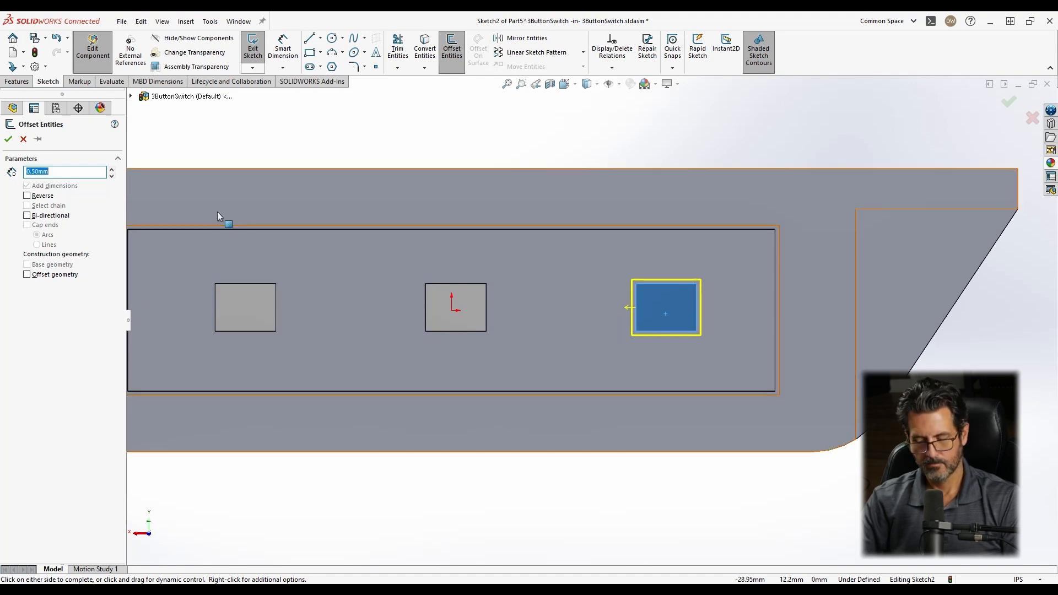
left_click(7, 138)
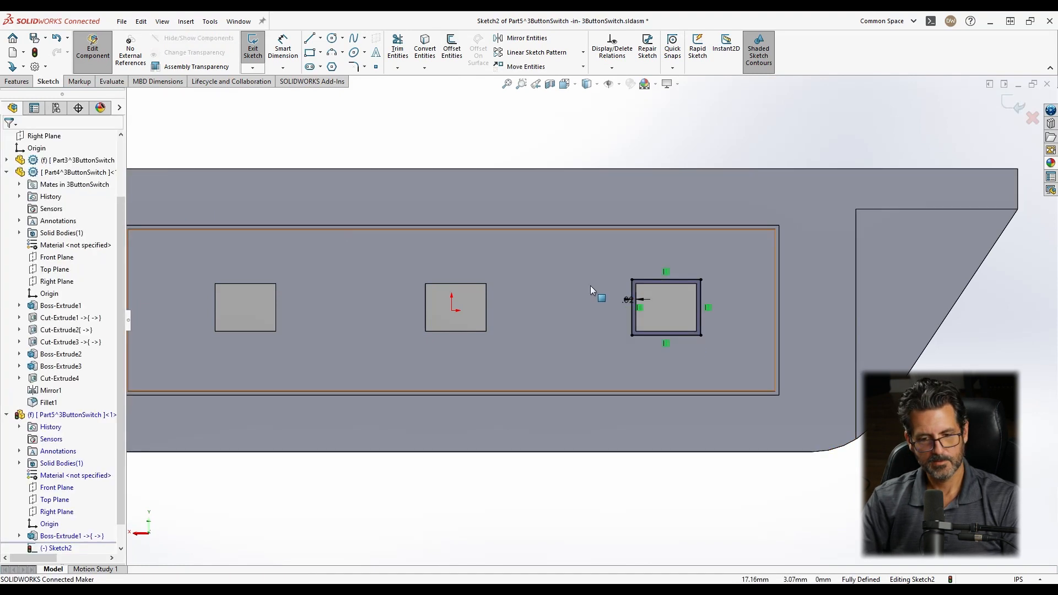
Offset the outlines of the middle button and the left-end button outward by 0.5 mm each.
left_click(465, 308)
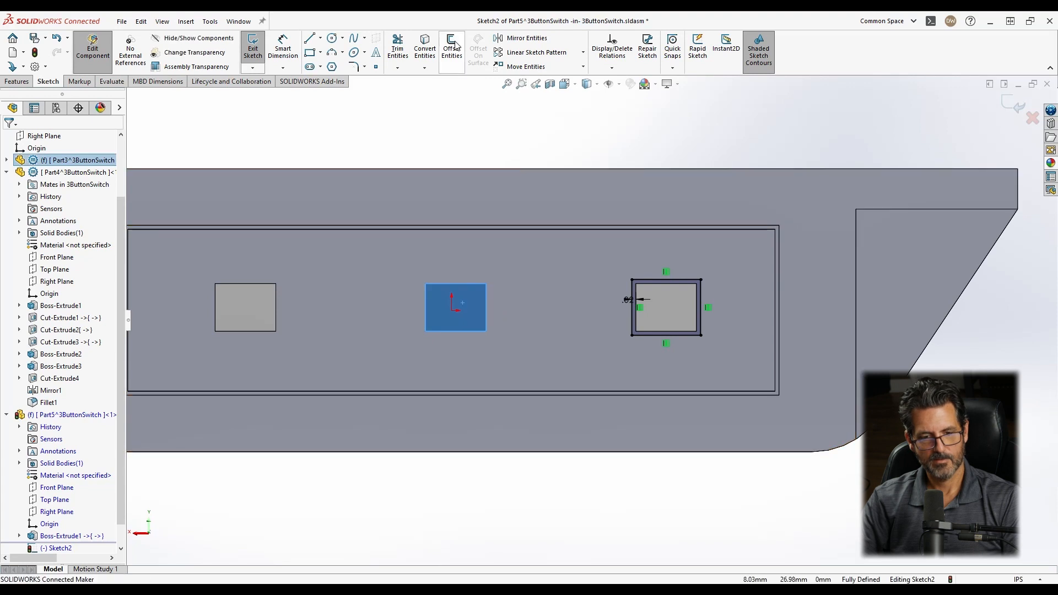
left_click(454, 49)
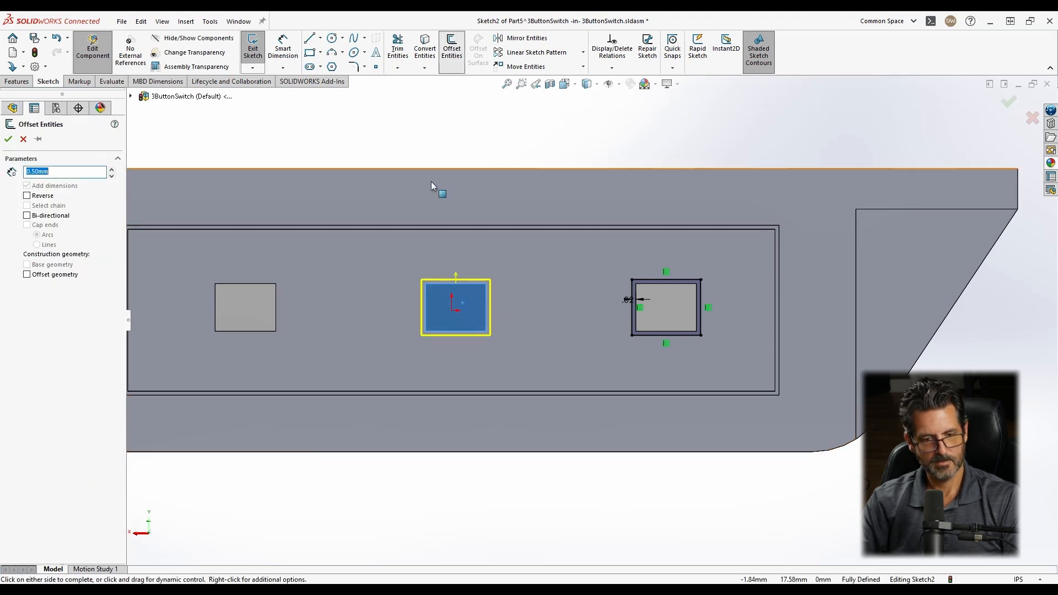
left_click(388, 259)
left_click(259, 306)
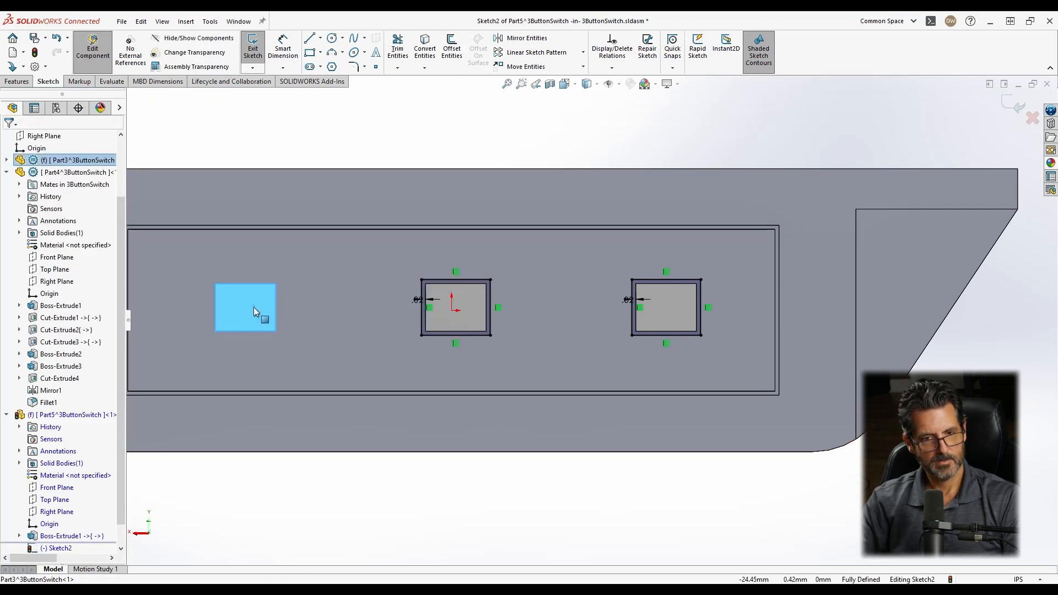
left_click(454, 47)
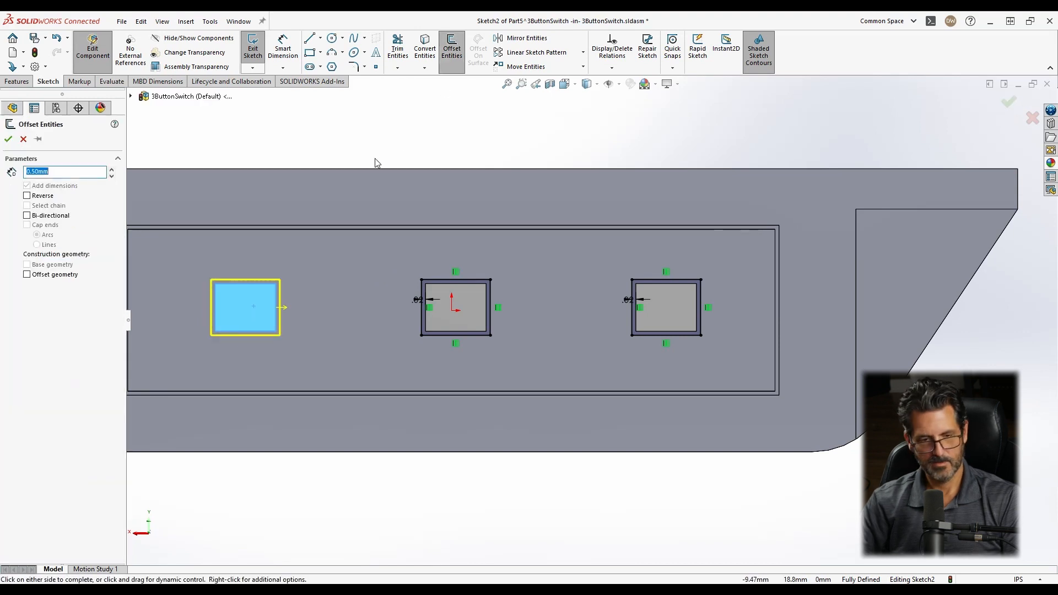
left_click(375, 160)
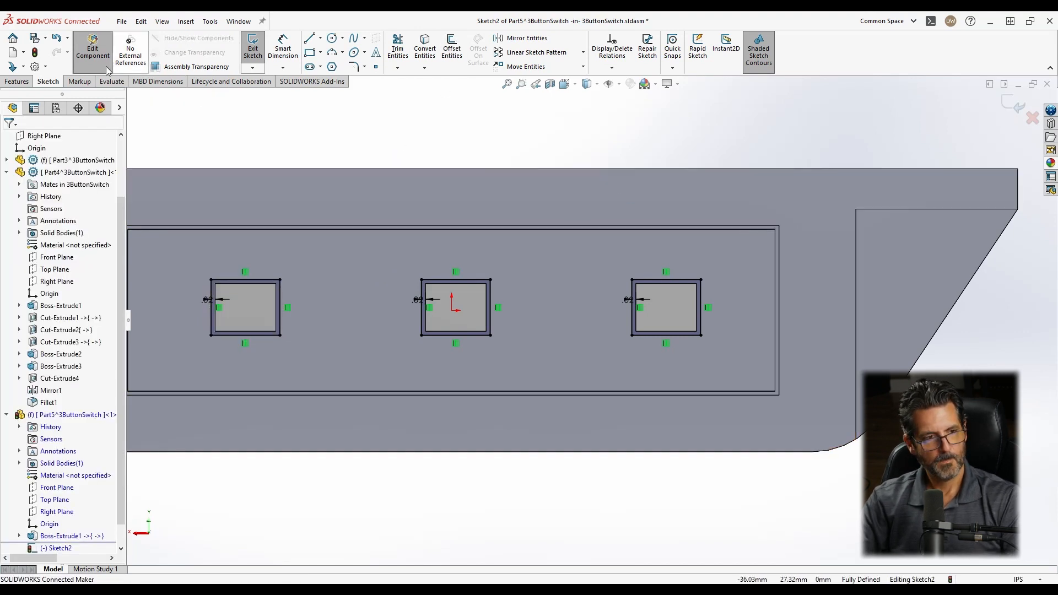
Cut the three offset rectangles Through All to open button clearance holes in the cover.
left_click(17, 82)
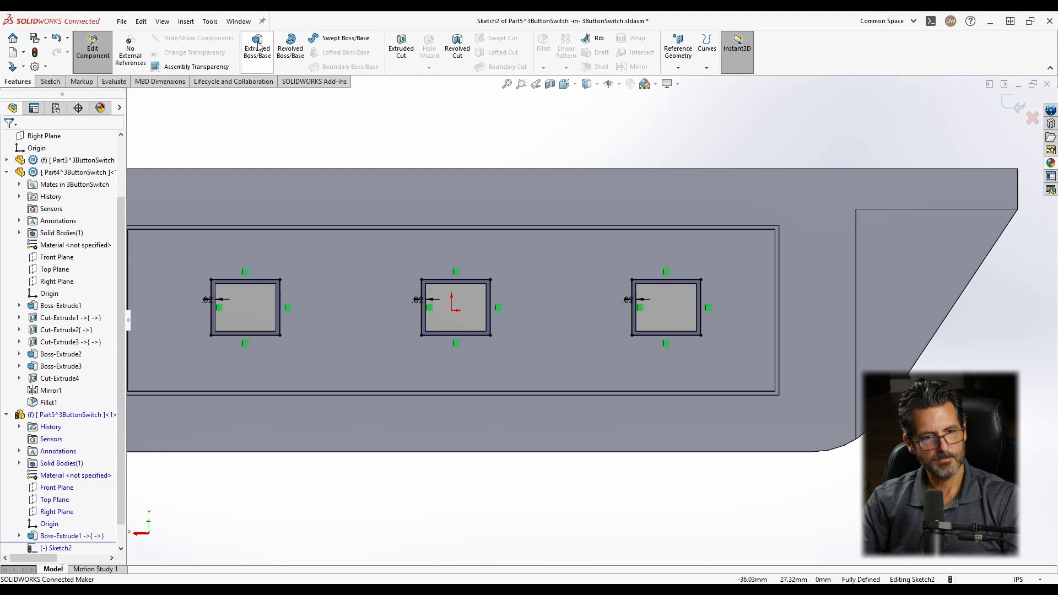
left_click(401, 47)
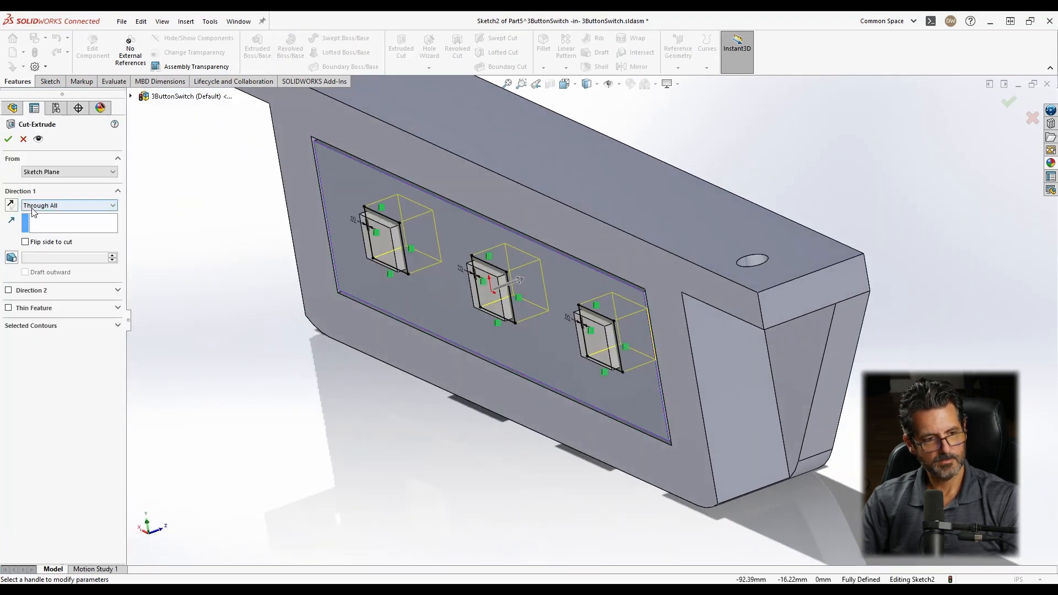
mouse_move(521, 276)
middle_mouse_down()
mouse_move(531, 296)
mouse_move(530, 286)
middle_mouse_up()
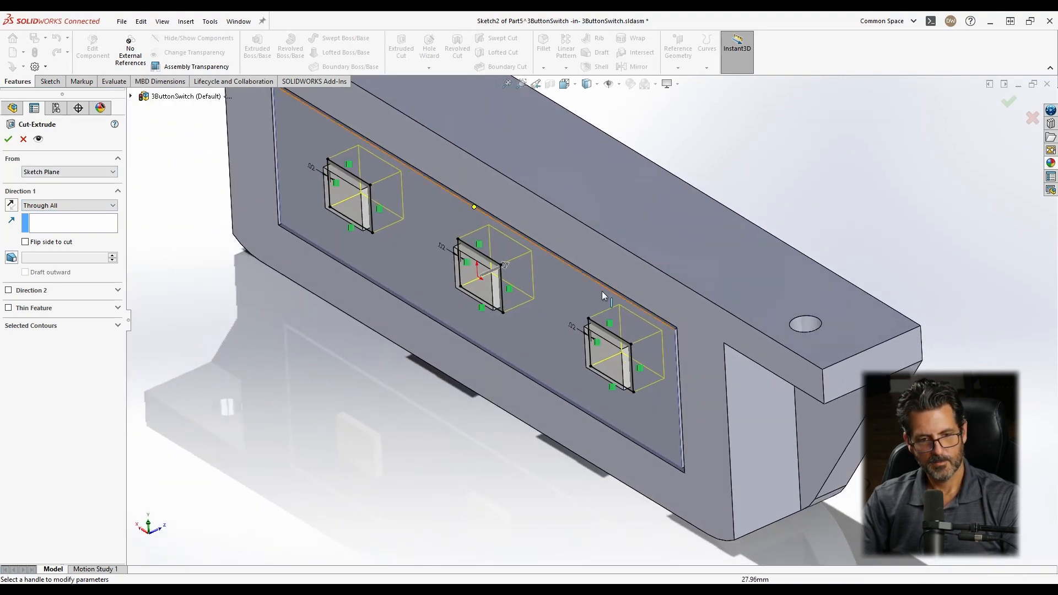
scroll(422, 155, "up", 2)
scroll(422, 155, "down", 2)
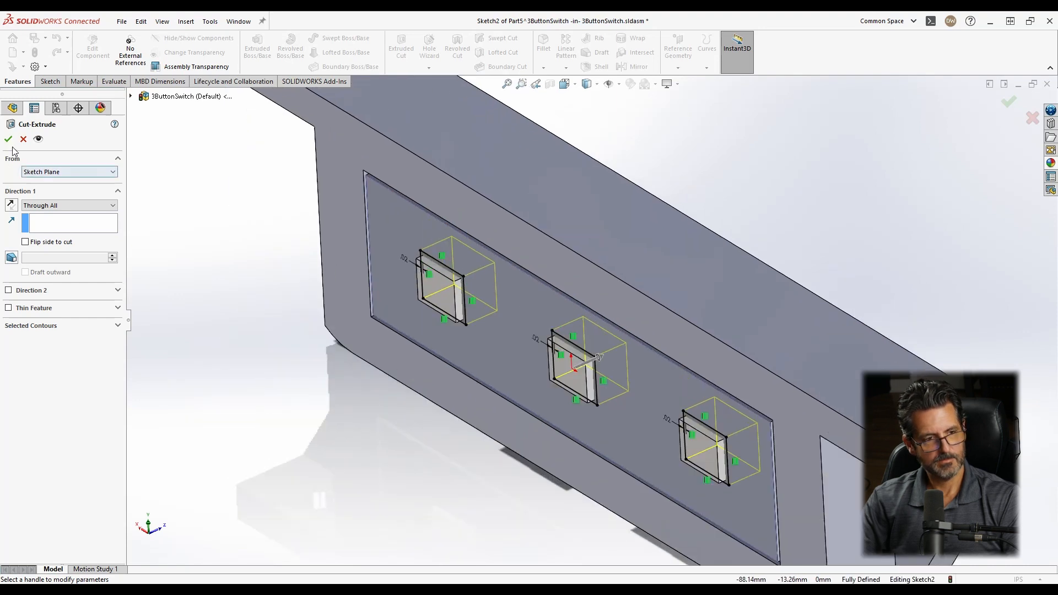
left_click(8, 139)
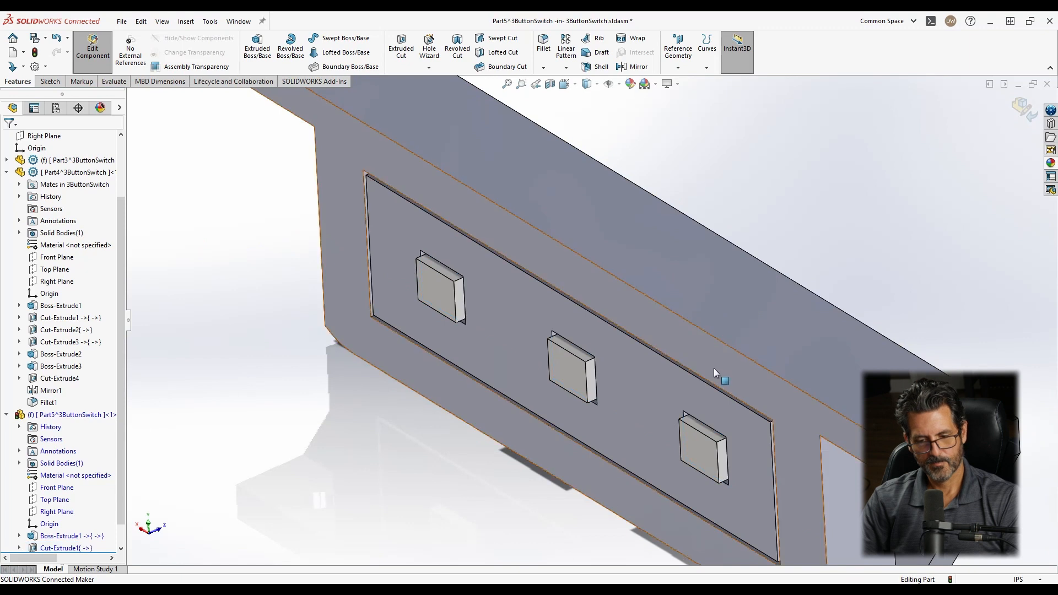
Examine the clearance around the three buttons in the cover openings and the gap around the cover from several angles.
middle_click_drag(721, 378, 763, 338)
scroll(763, 338, "up", 3)
middle_click_drag(723, 379, 696, 355)
scroll(530, 402, "down", 6)
middle_click(444, 334)
mouse_move(444, 334)
middle_mouse_down()
mouse_move(496, 339)
mouse_move(439, 339)
middle_mouse_up()
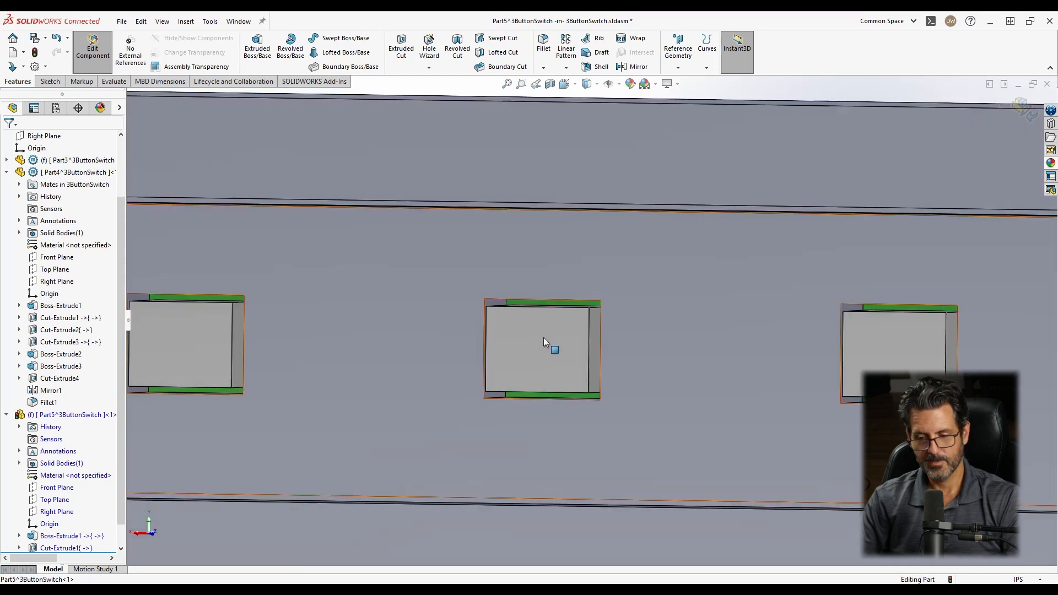
scroll(732, 338, "up", 3)
middle_click_drag(731, 338, 842, 330)
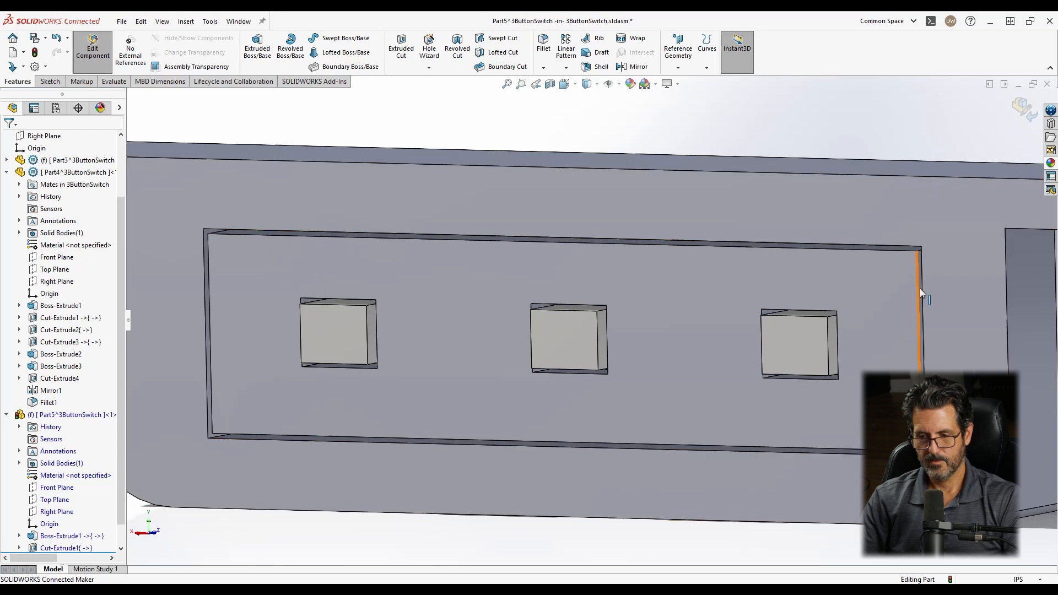
Finish editing the cover part and start editing the housing part in the context of the assembly.
left_click(943, 220)
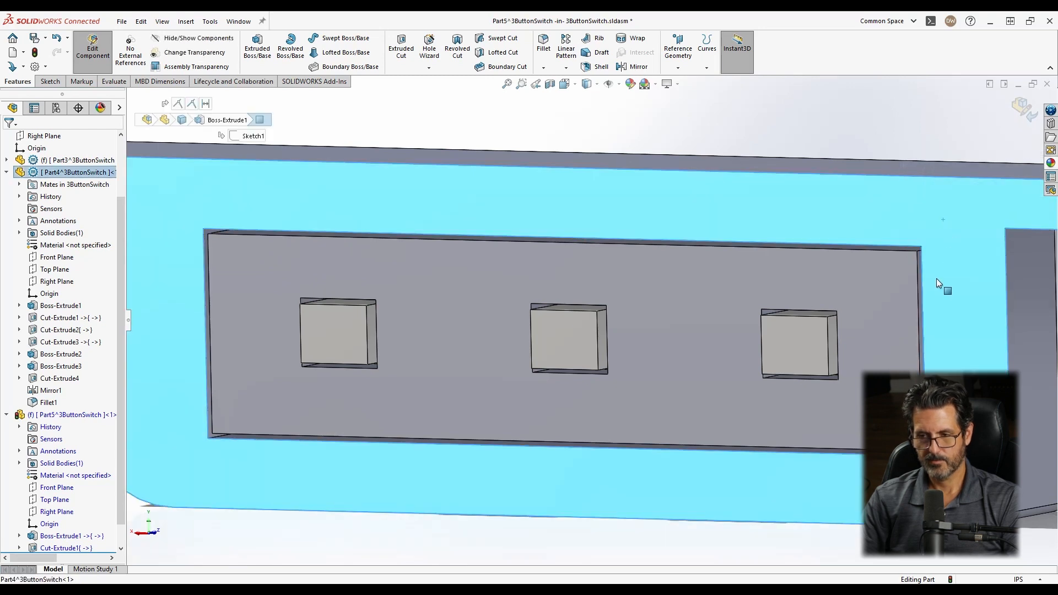
left_click(969, 132)
left_click(1014, 112)
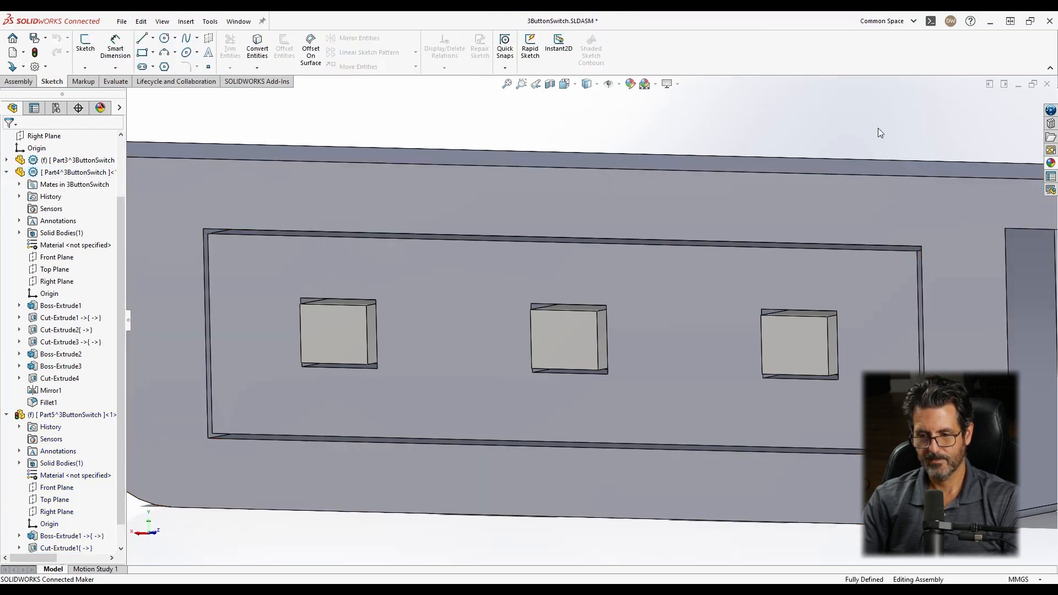
left_click(927, 212)
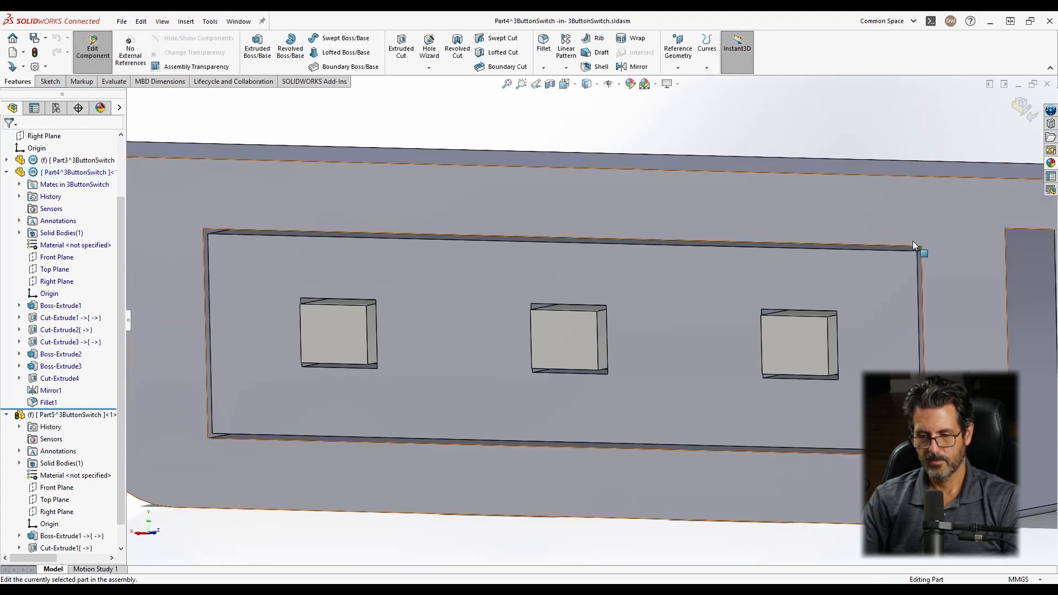
Start a new sketch on the housing's front face around the pocket.
middle_click_drag(921, 246, 938, 232)
left_click(938, 233)
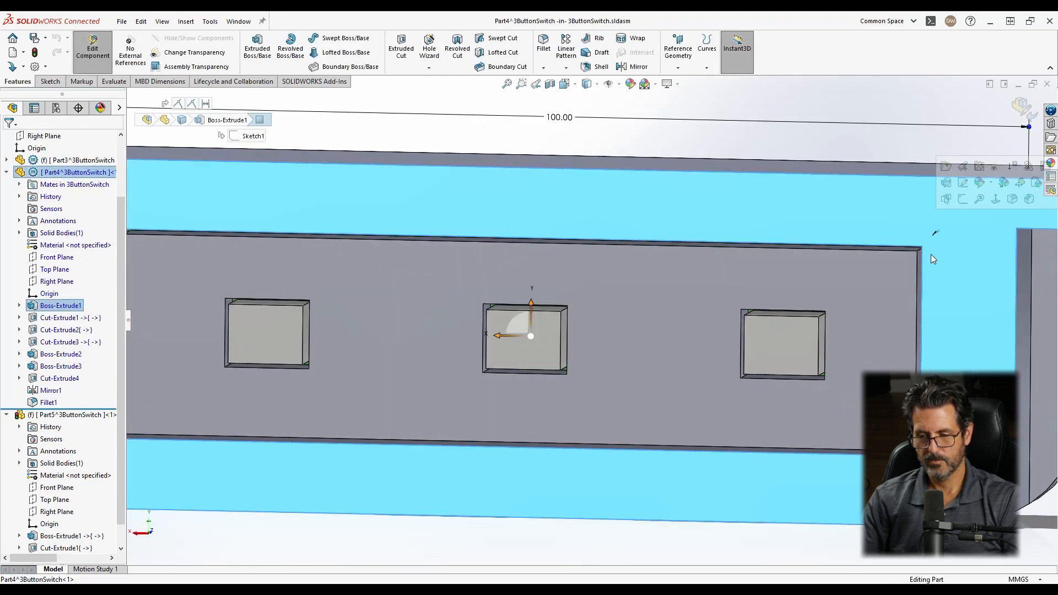
left_click(962, 202)
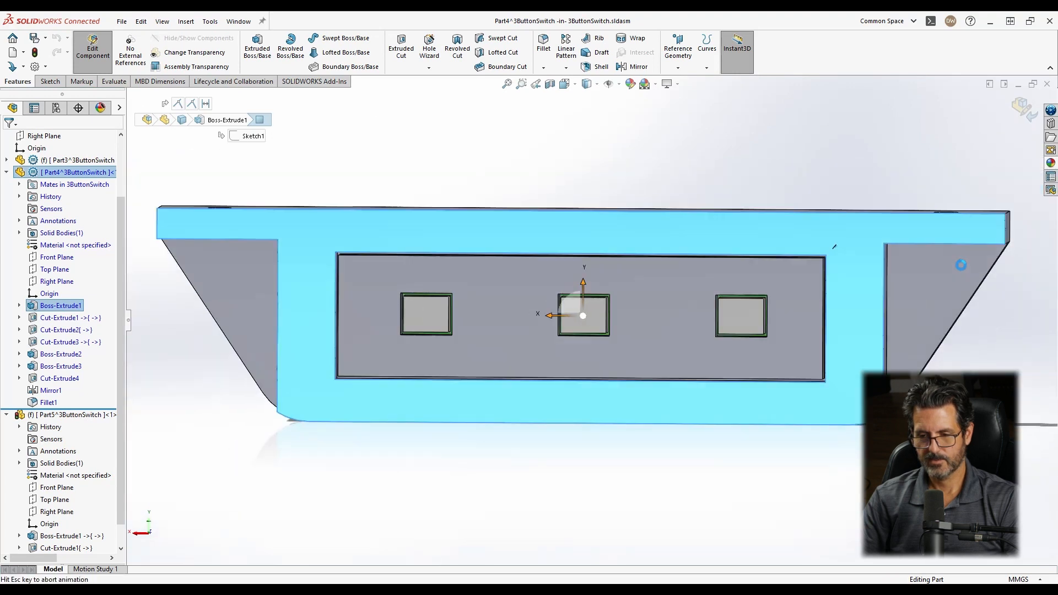
scroll(733, 309, "down", 3)
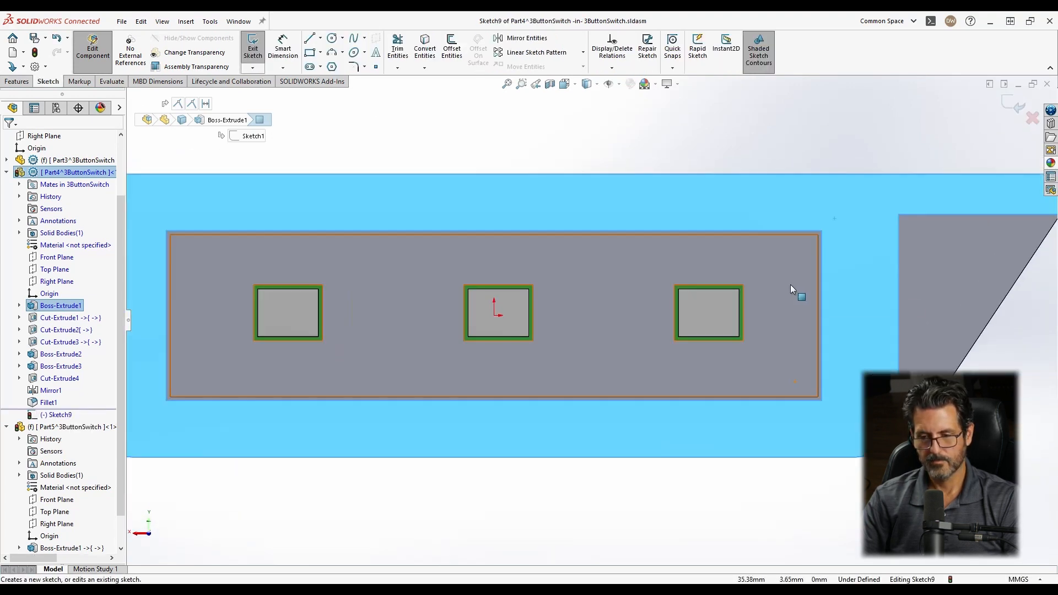
key("f")
scroll(287, 226, "down", 2)
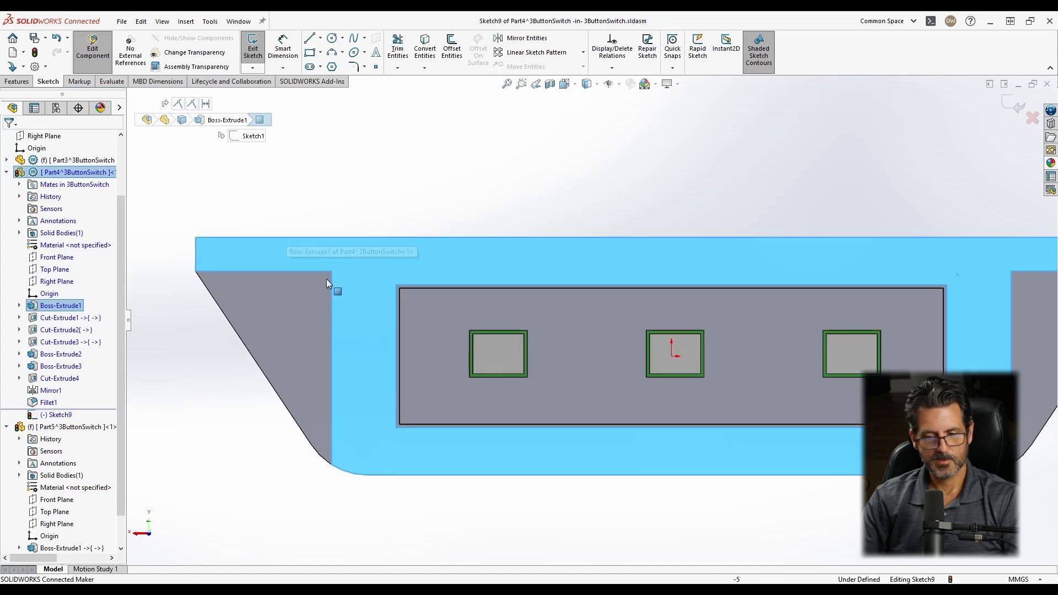
scroll(942, 339, "down", 2)
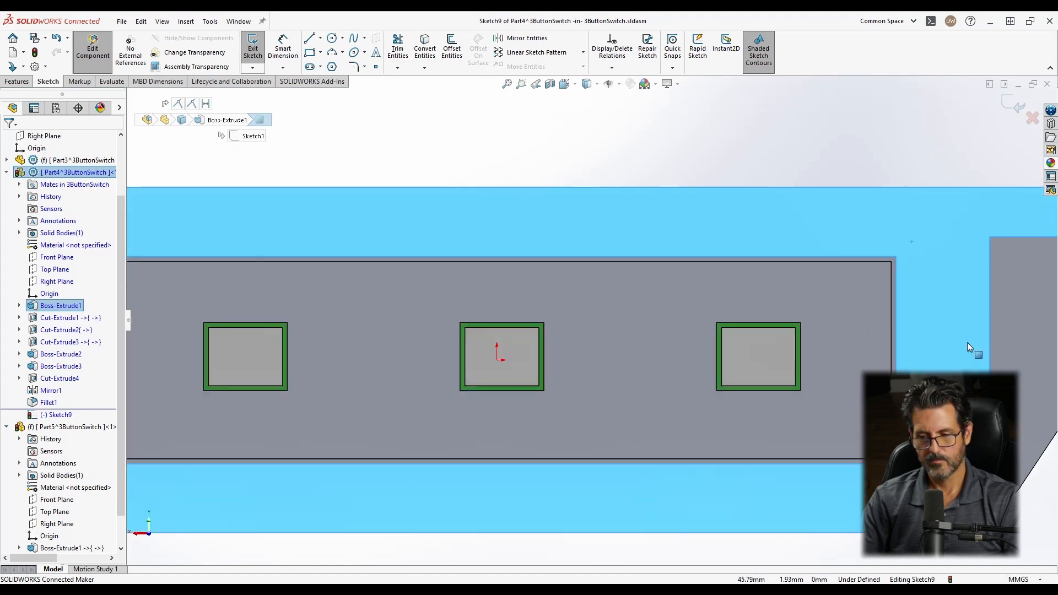
Sketch a 180° three-point arc of about 7.15 mm radius bulging outward from the pocket's right edge.
left_click(332, 55)
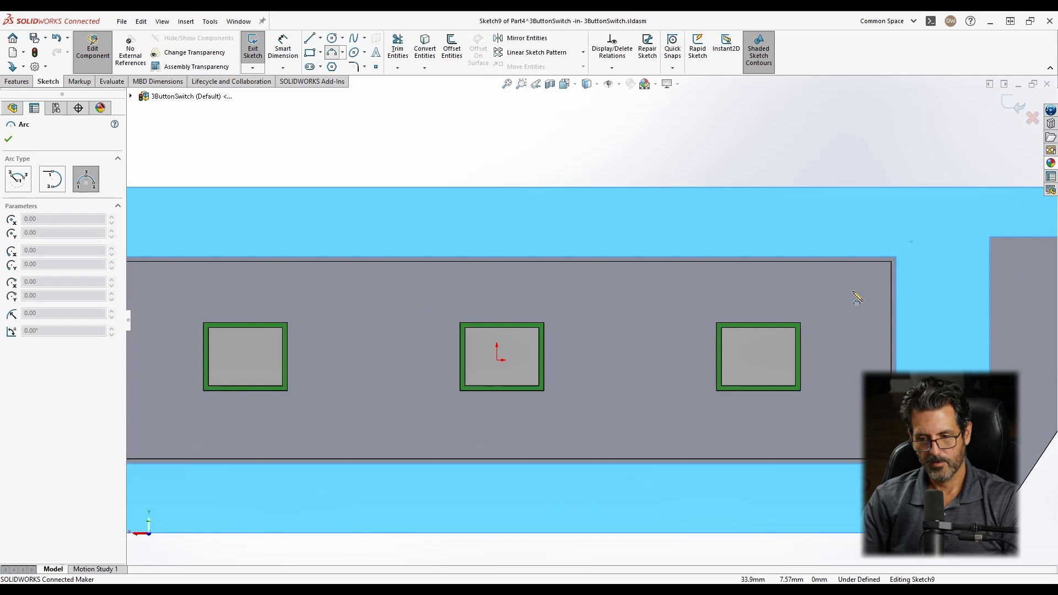
left_click(897, 295)
left_click(897, 360)
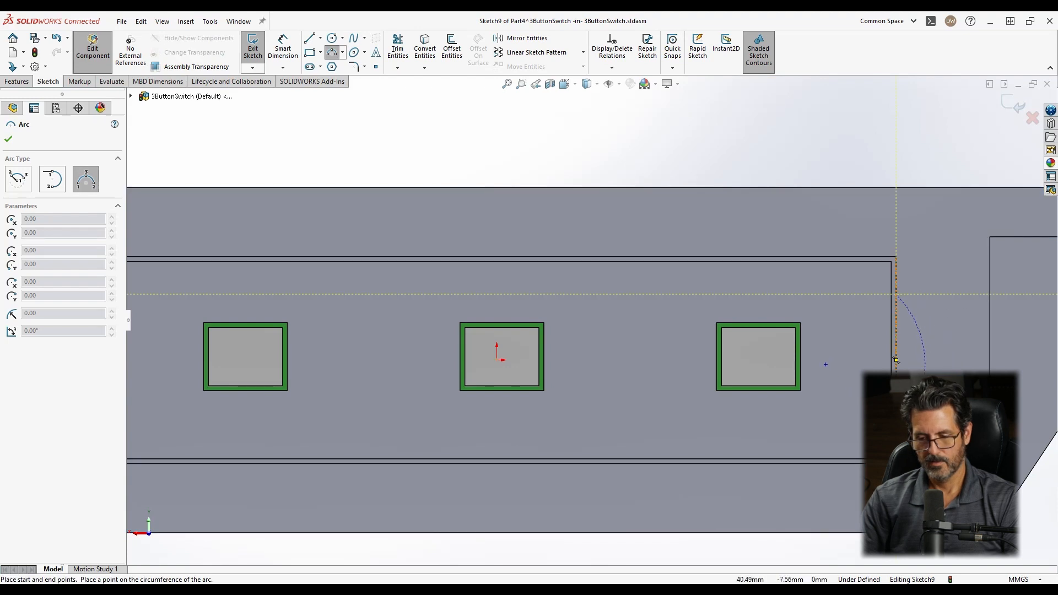
left_click(970, 367)
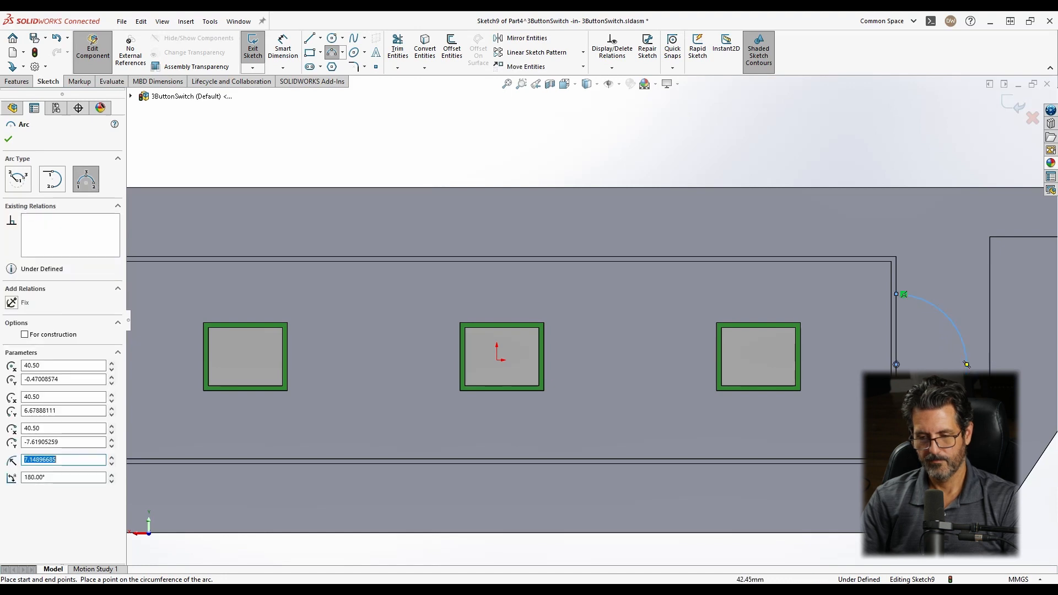
key("Escape")
Reposition the arc by its centre along the pocket's right edge until it is level with the sketch origin.
left_click(897, 364)
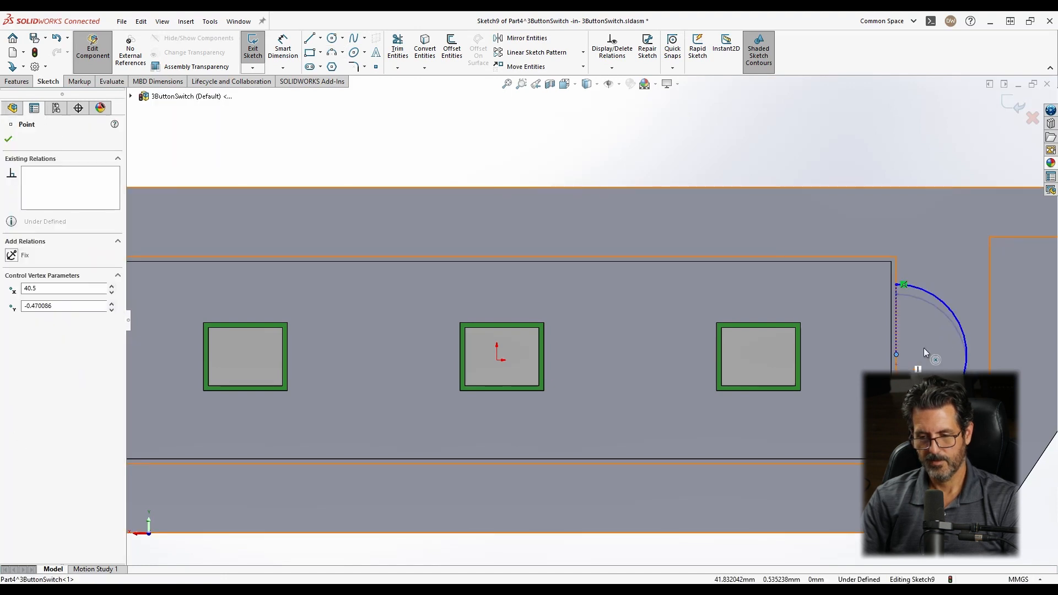
left_click_drag(921, 361, 920, 362)
left_click(902, 145)
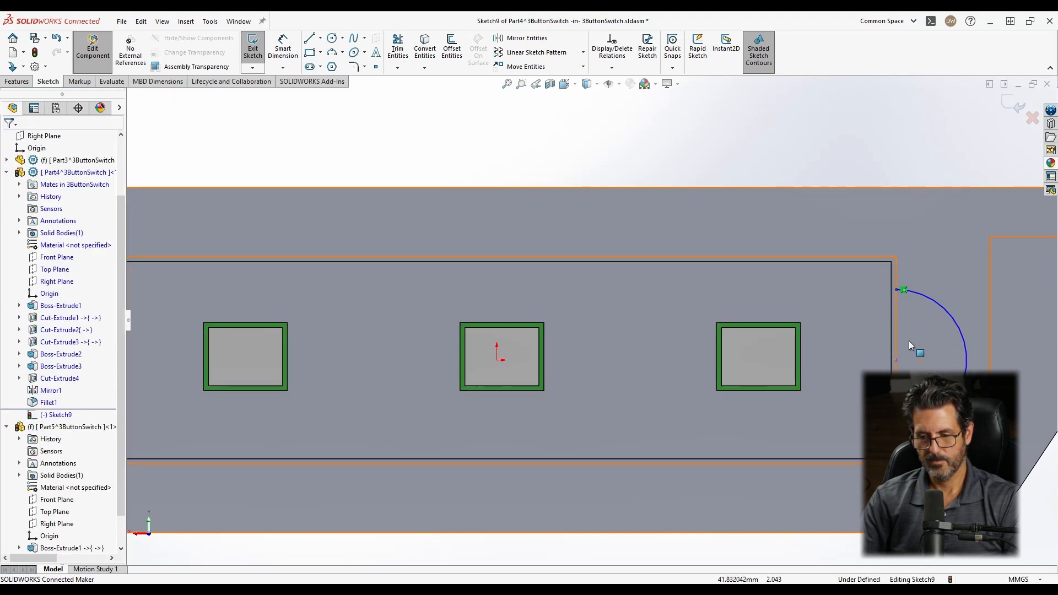
left_click_drag(897, 359, 926, 236)
left_click(815, 147)
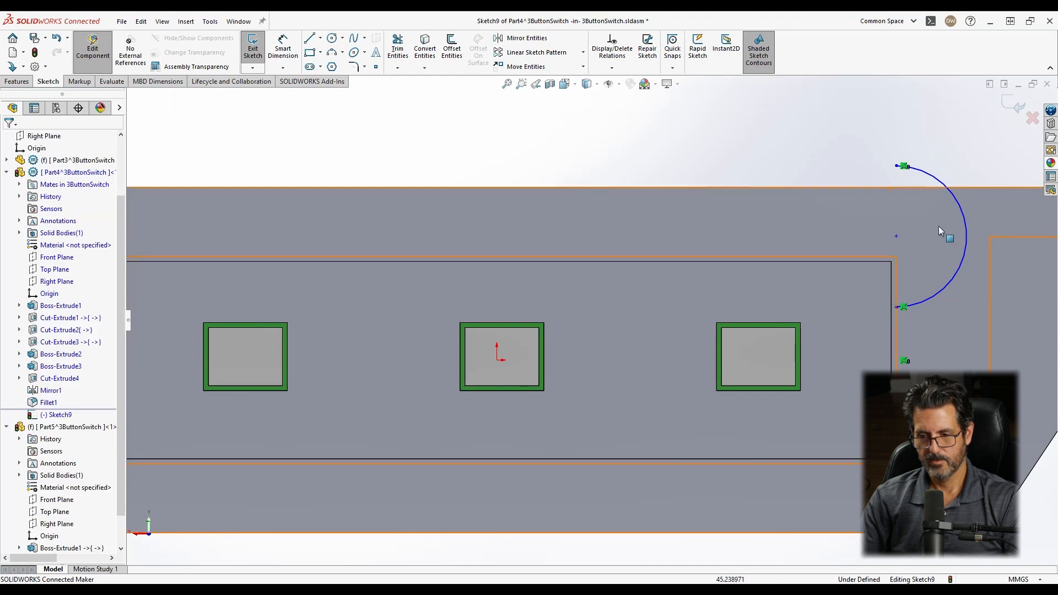
left_click_drag(896, 236, 915, 324)
left_click(887, 165)
left_click(887, 158)
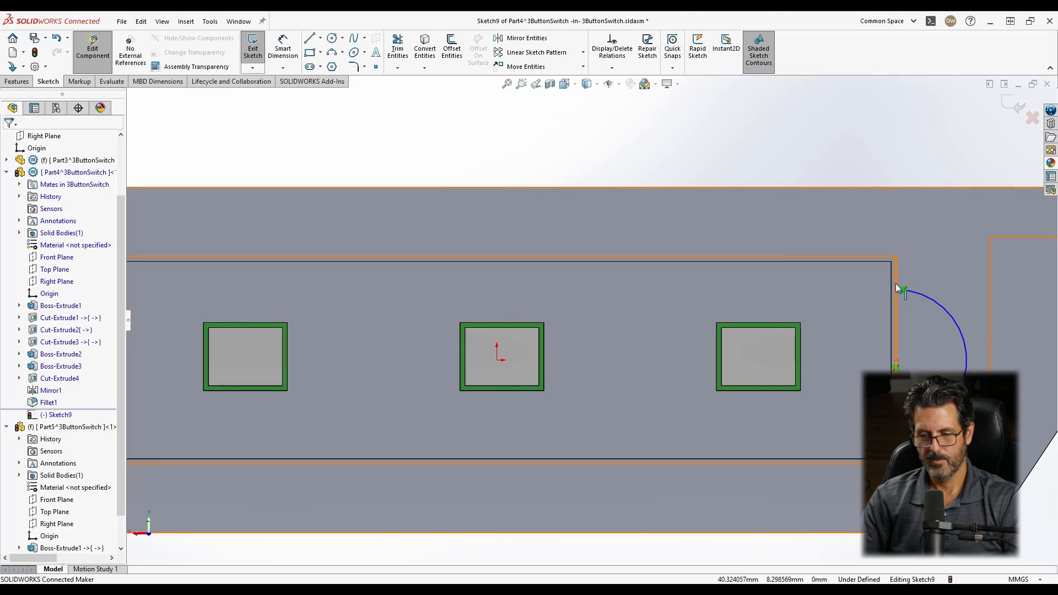
Make the arc's upper endpoint coincident with the pocket's right edge.
mouse_move(897, 289)
left_mouse_down()
mouse_move(907, 250)
mouse_move(905, 333)
mouse_move(885, 292)
mouse_move(905, 291)
left_mouse_up()
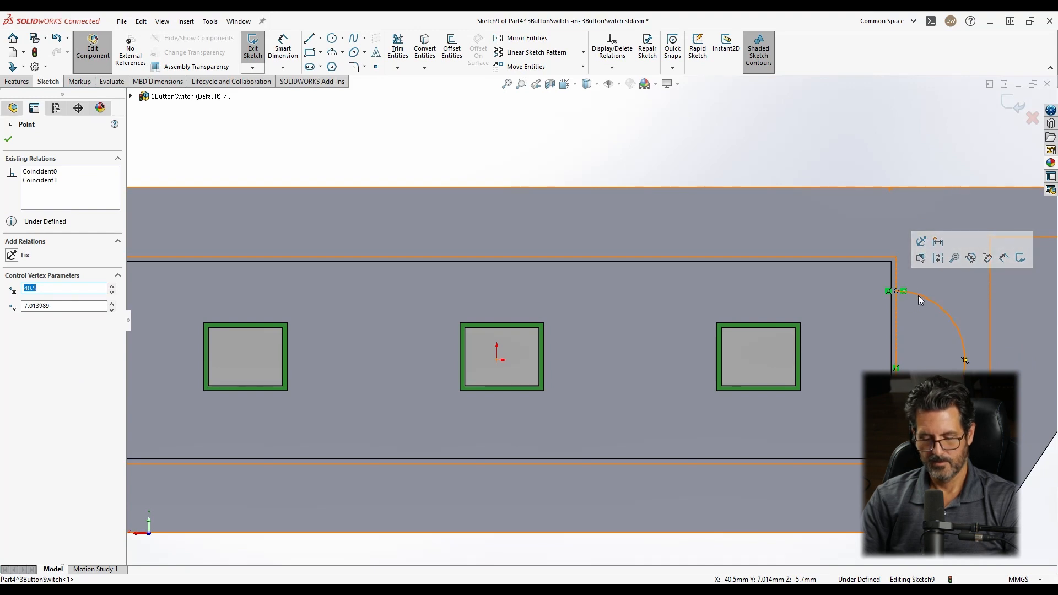
key("d")
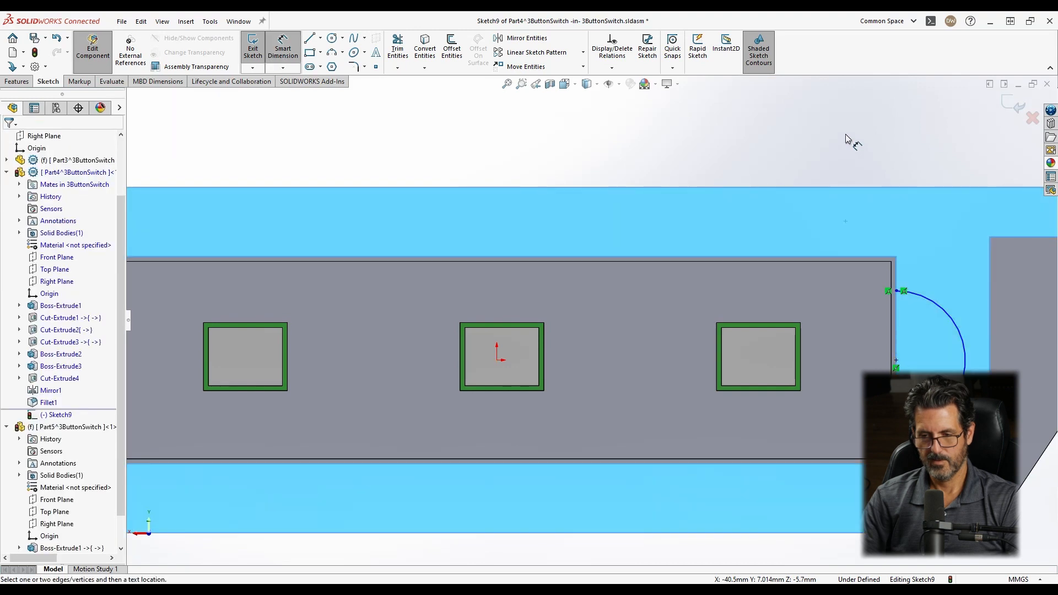
key("Escape")
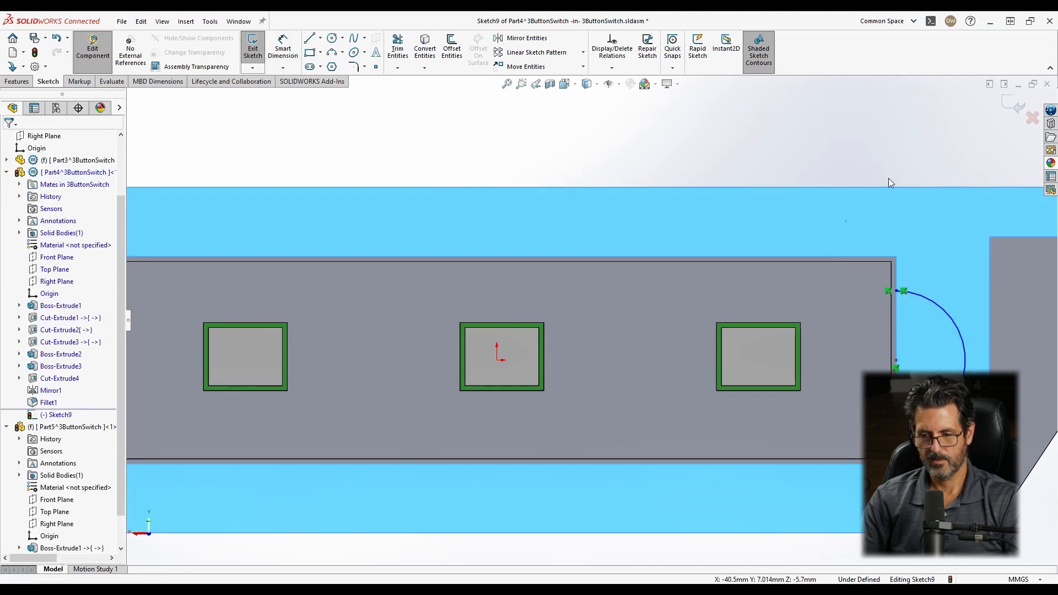
Dimension the arc beside the housing pocket with a 7 mm radius.
left_click(928, 297)
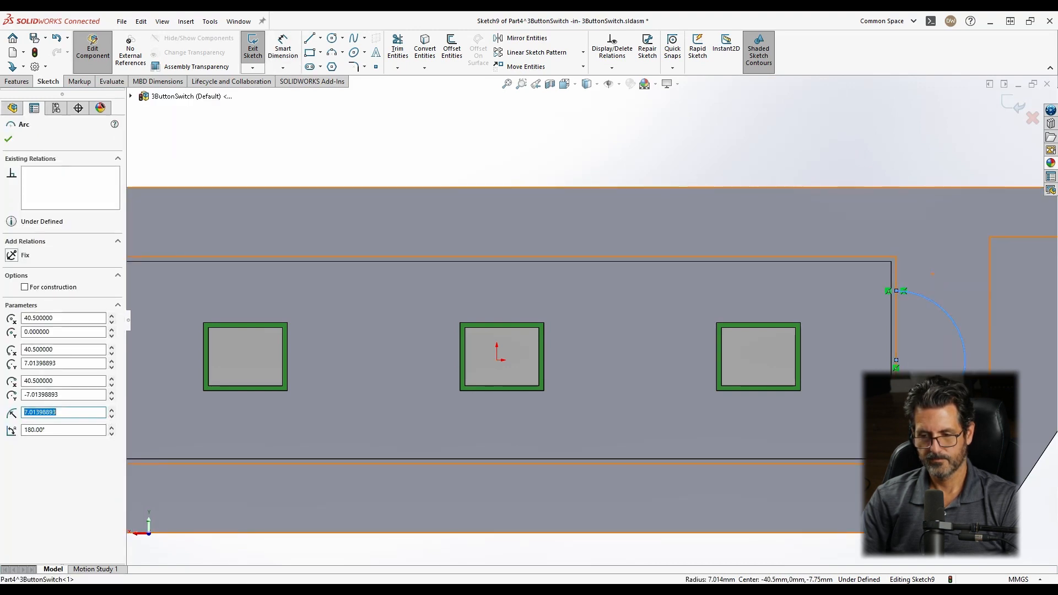
left_click(839, 167)
right_click_drag(836, 170, 843, 110)
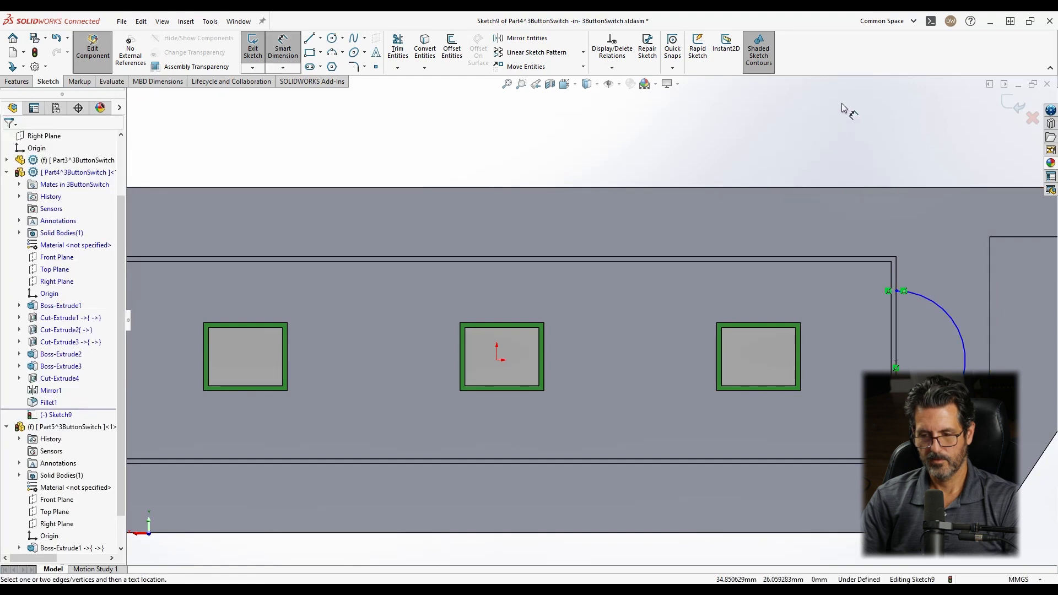
left_click(955, 311)
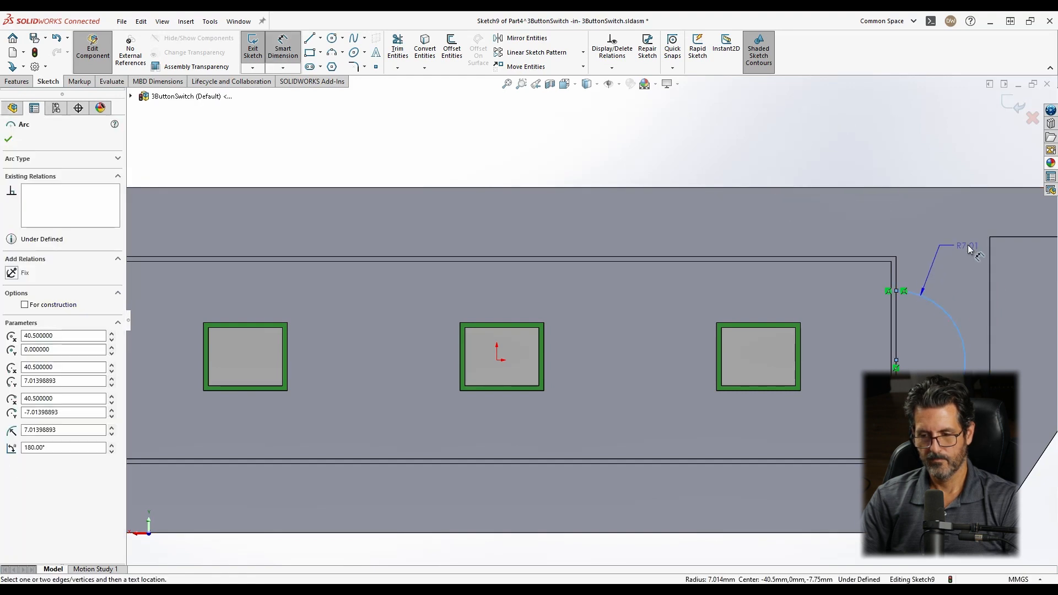
left_click(975, 287)
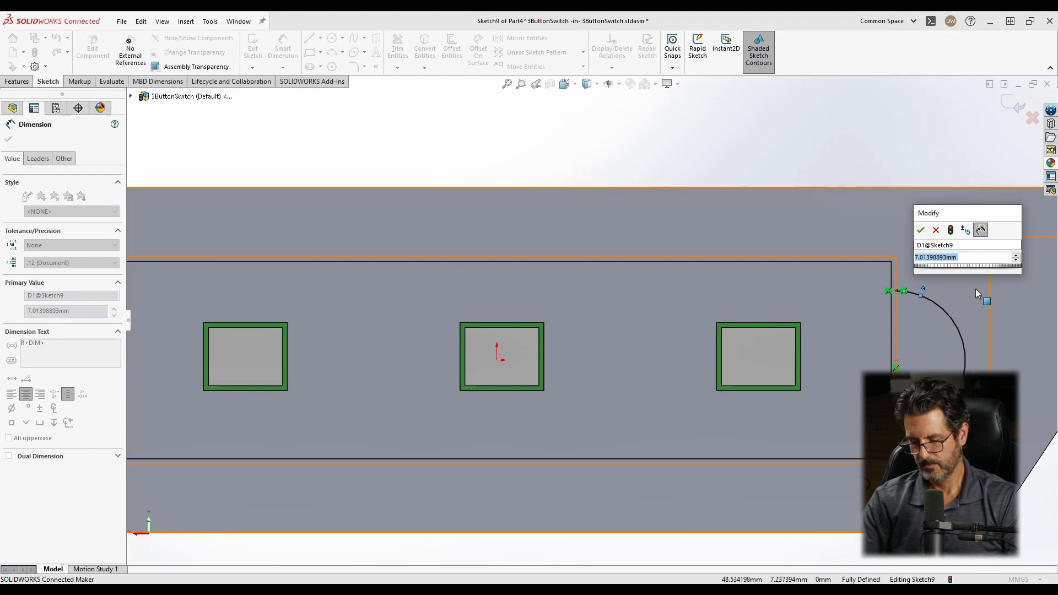
key("Return")
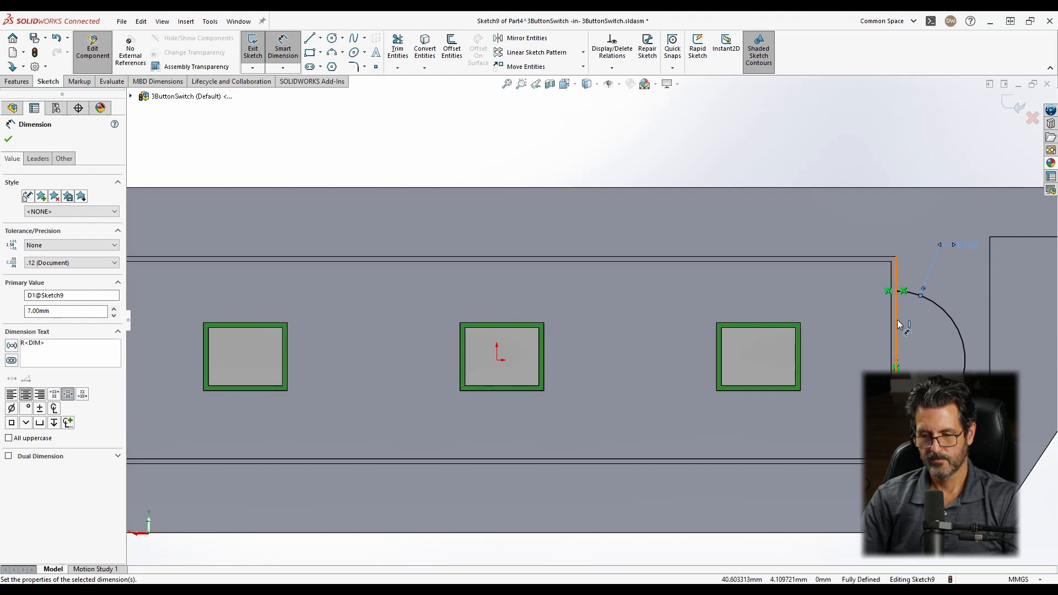
Close the arc profile with a vertical line between its two endpoints along the pocket's right edge.
left_click(311, 39)
left_click(896, 291)
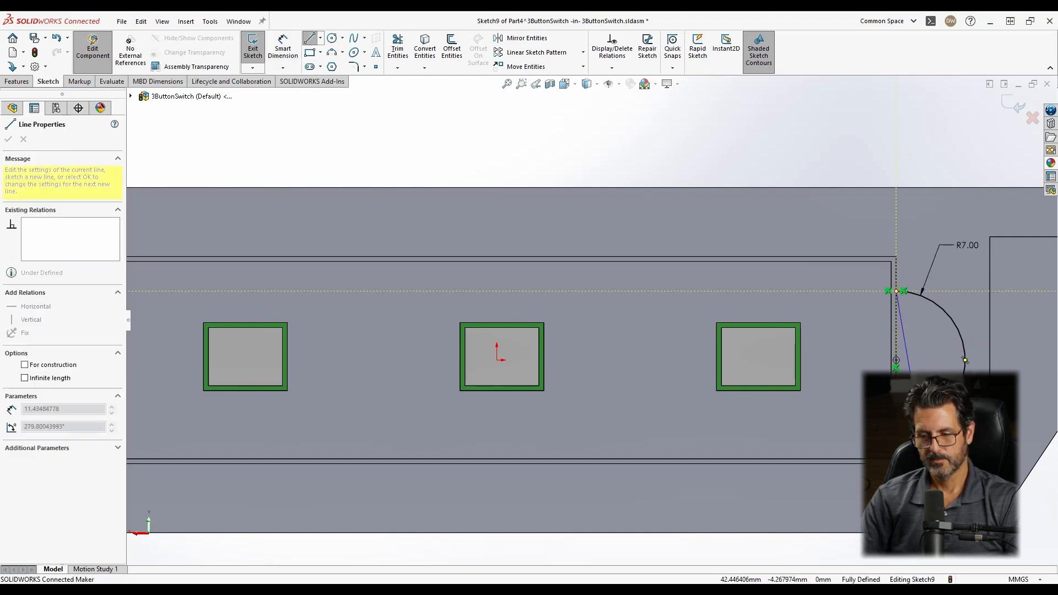
left_click(896, 429)
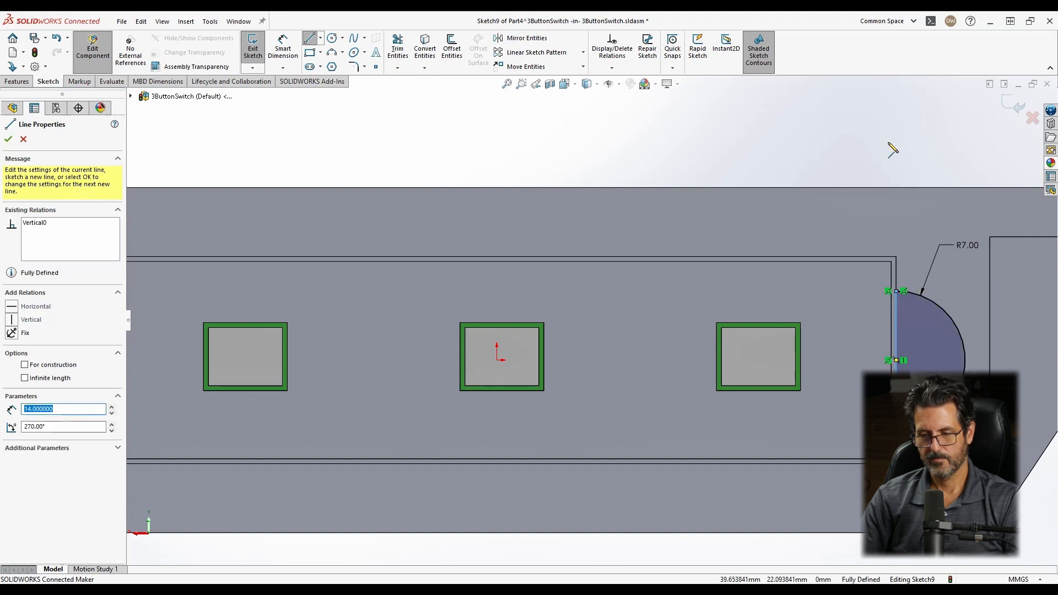
Cut-extrude the half-circle profile into the housing with a Blind depth of 4 mm.
left_click(30, 82)
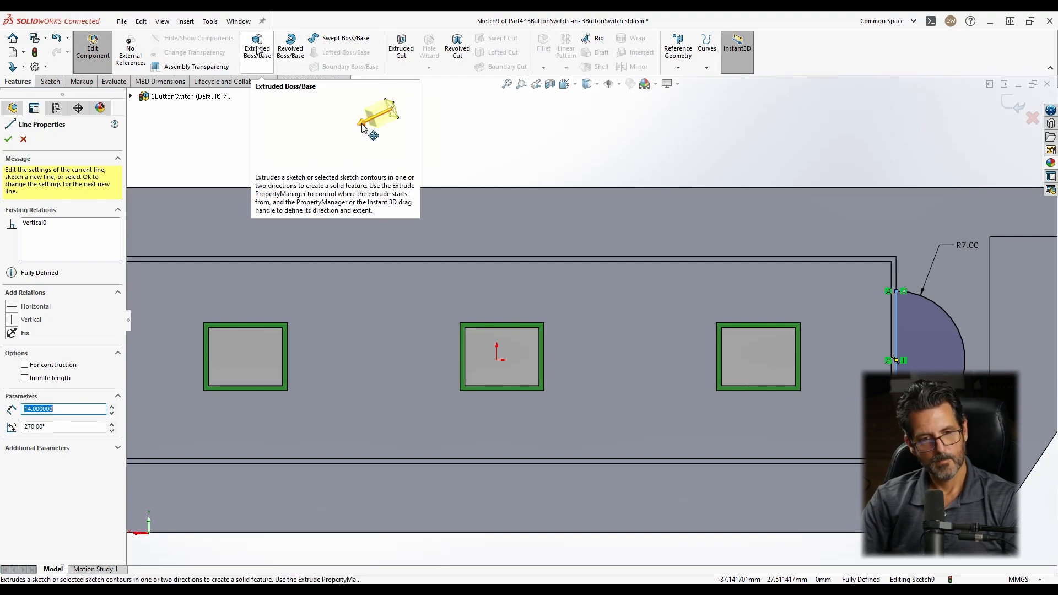
left_click(401, 48)
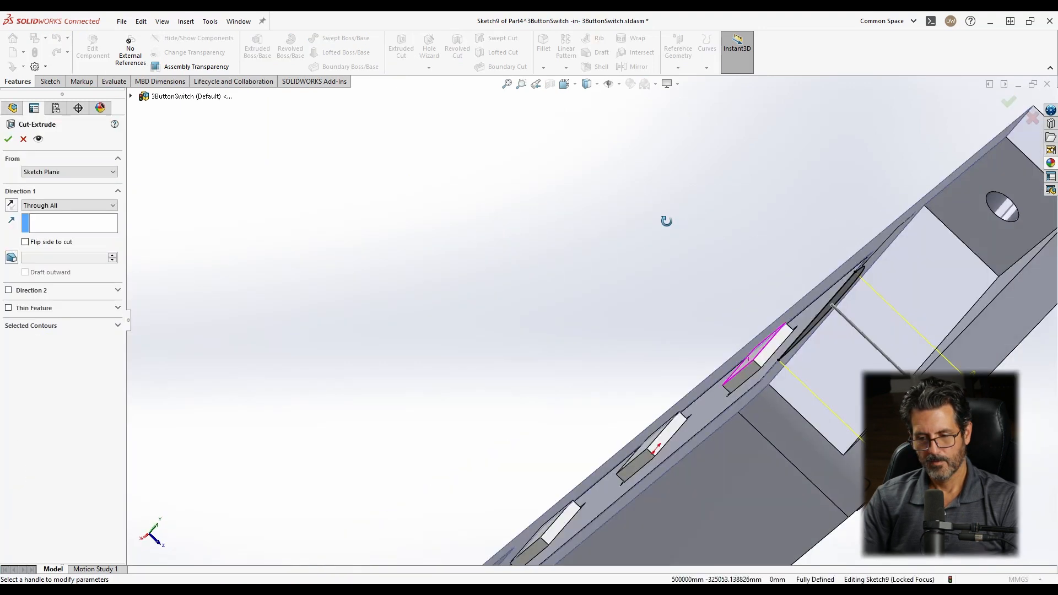
middle_click_drag(666, 221, 711, 228)
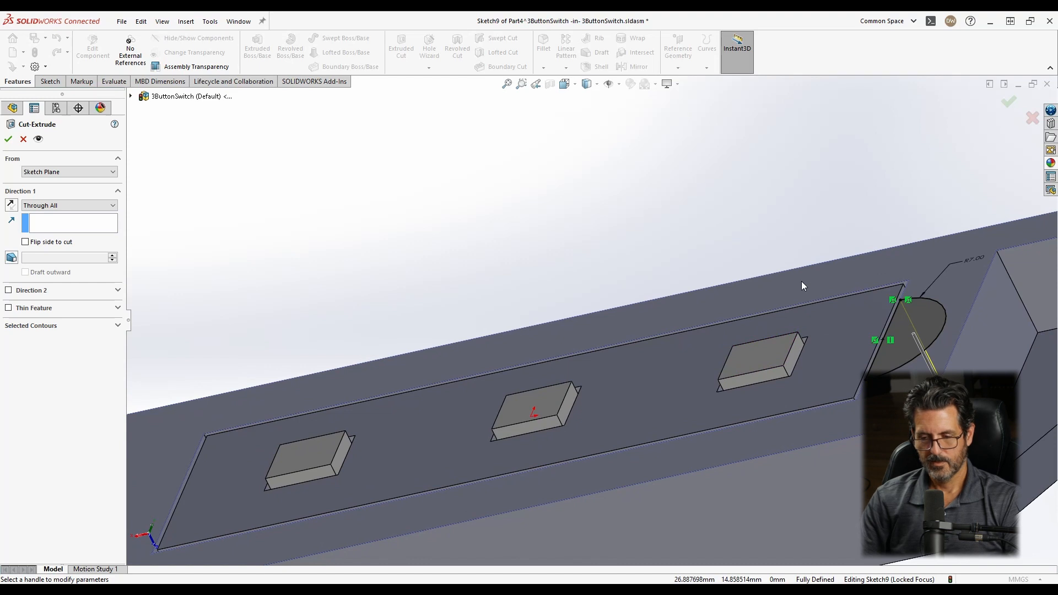
middle_click_drag(896, 355, 909, 333)
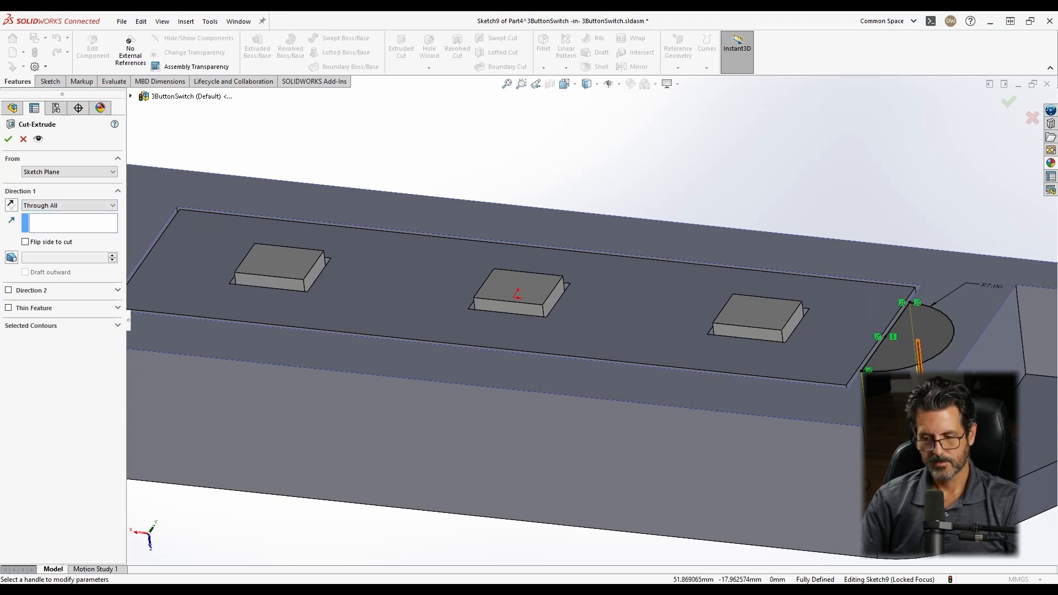
left_click(918, 355)
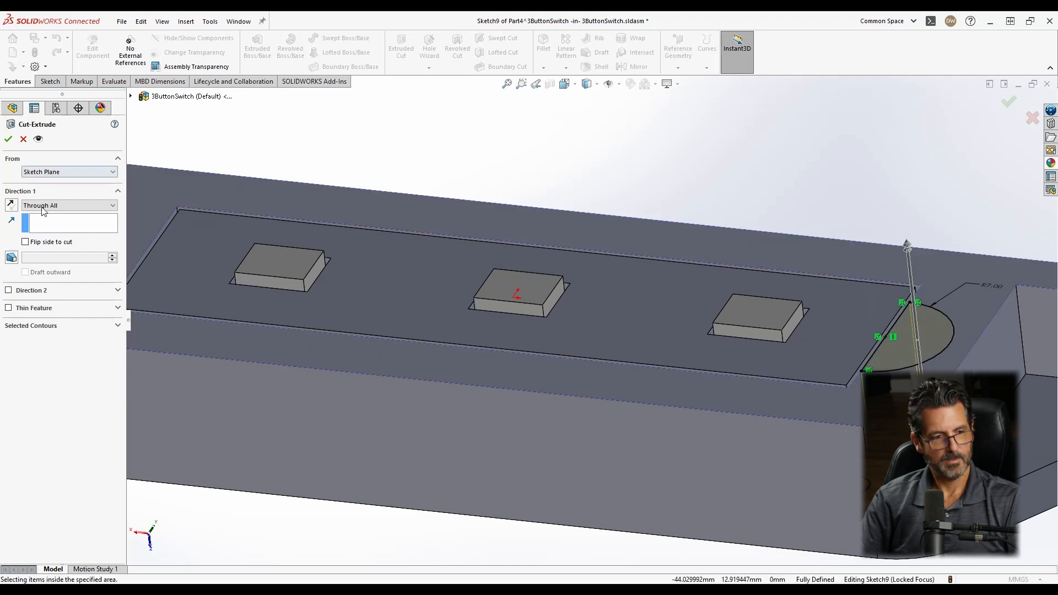
left_click(59, 206)
left_click(59, 208)
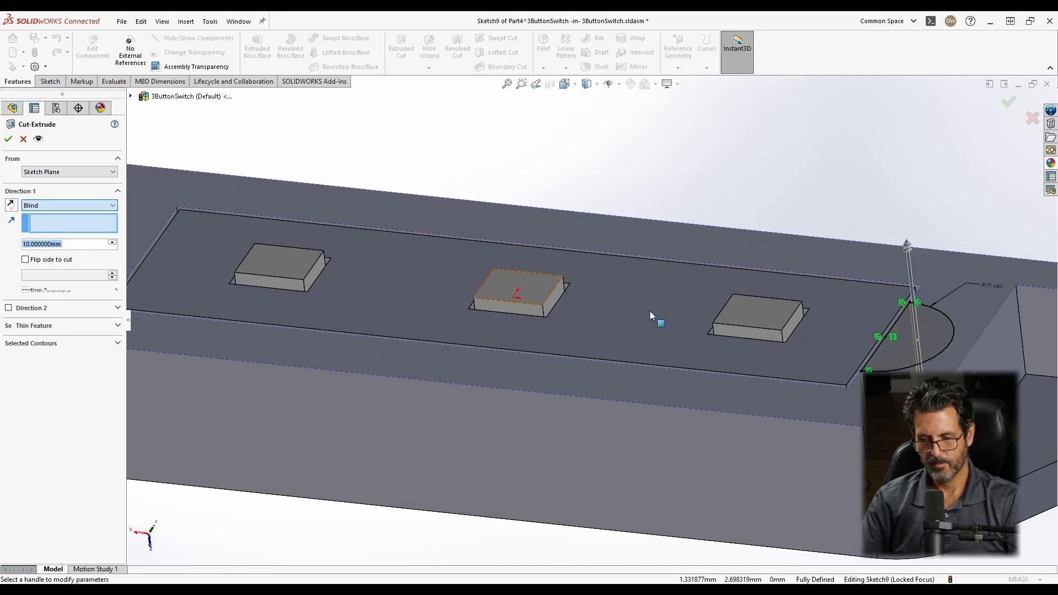
left_click_drag(930, 431, 907, 352)
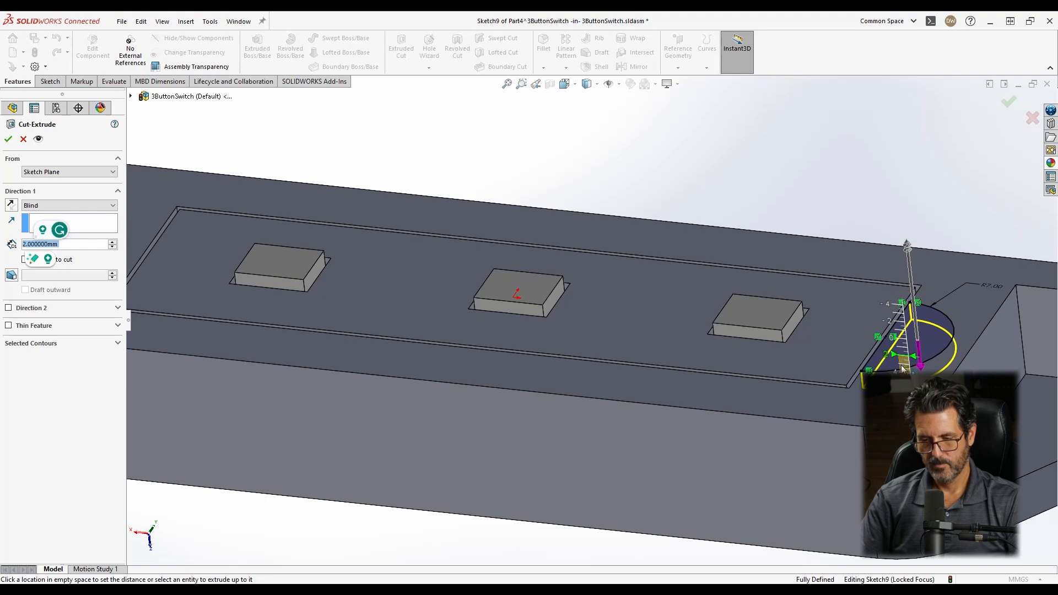
left_click_drag(903, 368, 903, 372)
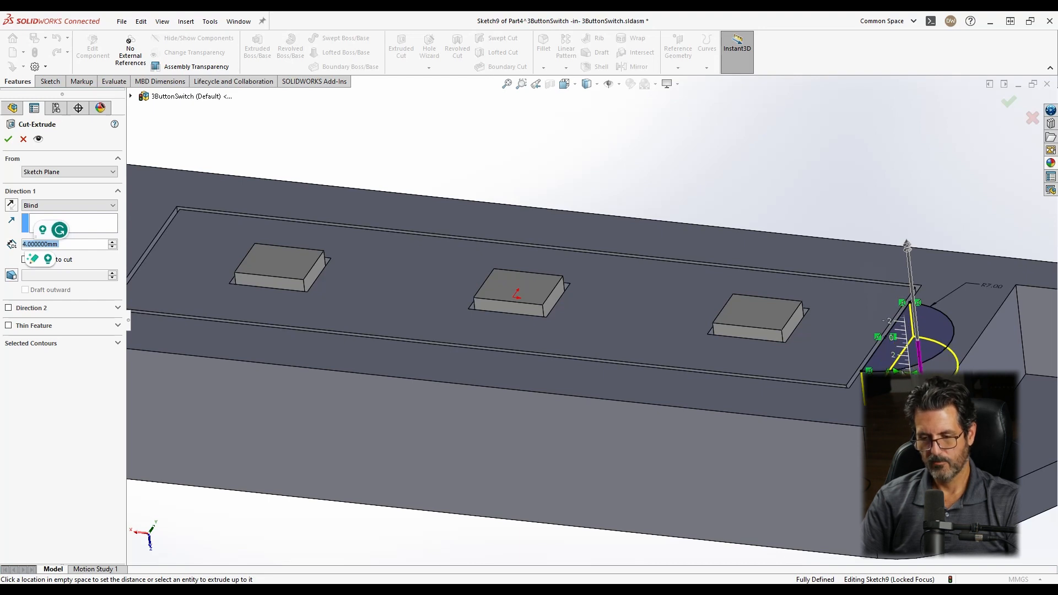
mouse_move(954, 331)
middle_mouse_down()
mouse_move(944, 324)
mouse_move(961, 345)
middle_mouse_up()
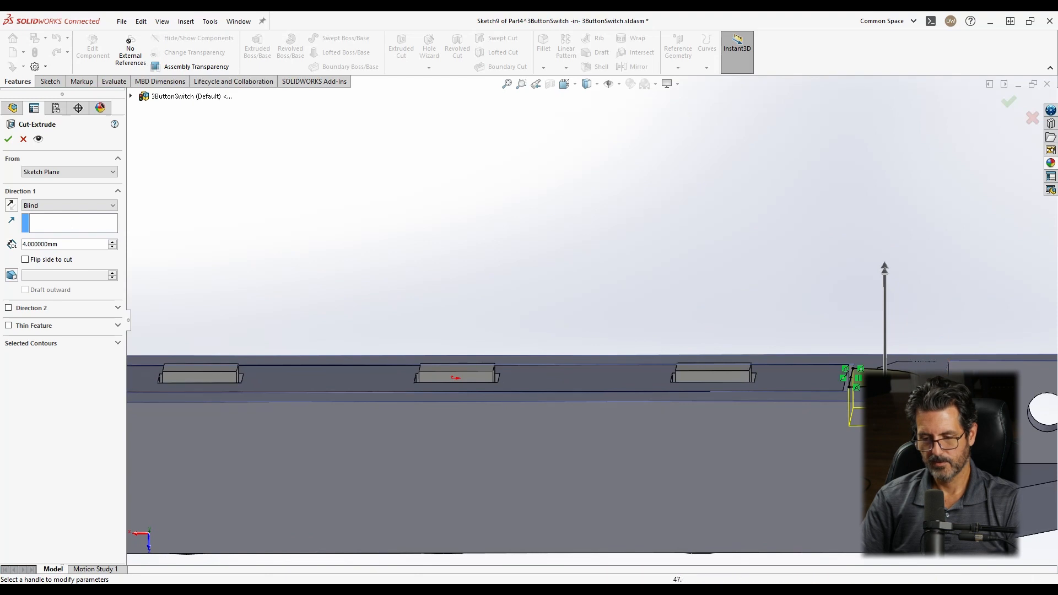
middle_click_drag(909, 421, 910, 455)
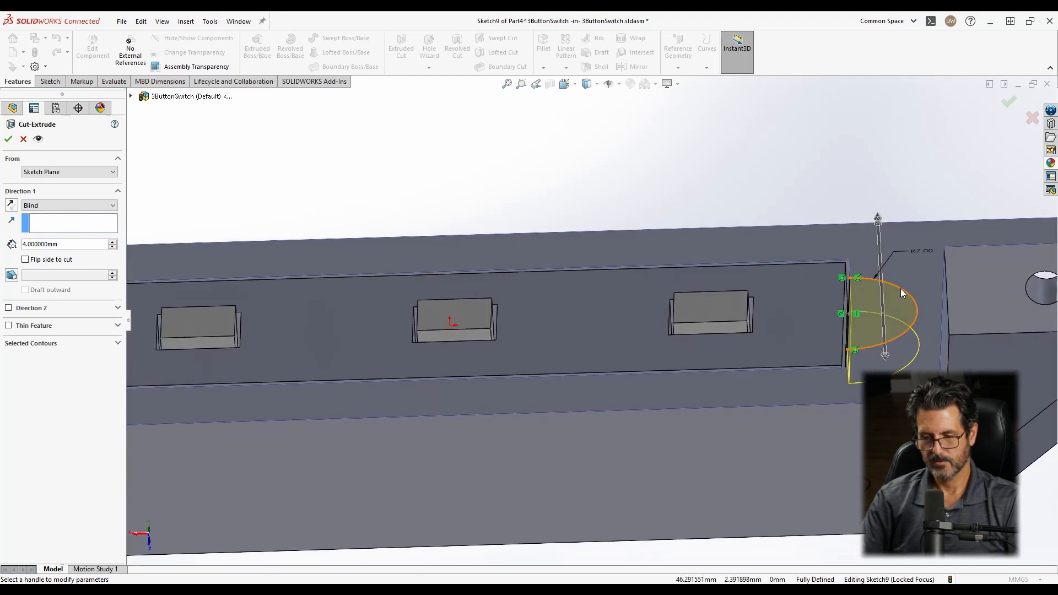
left_click(1008, 103)
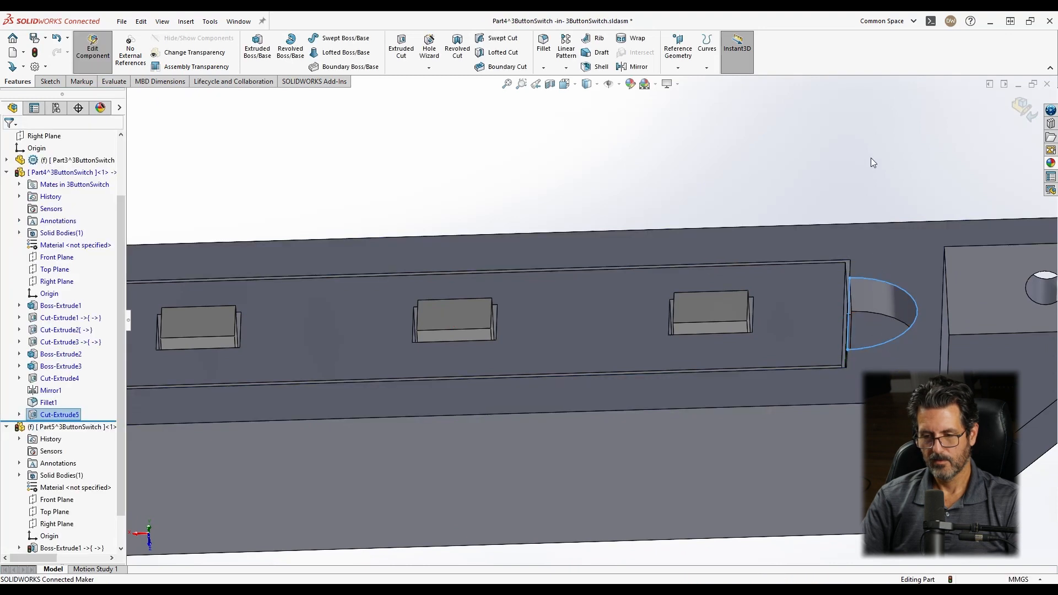
Mirror the half-circle cut about the housing's Right Plane to the other end of the pocket.
key("f")
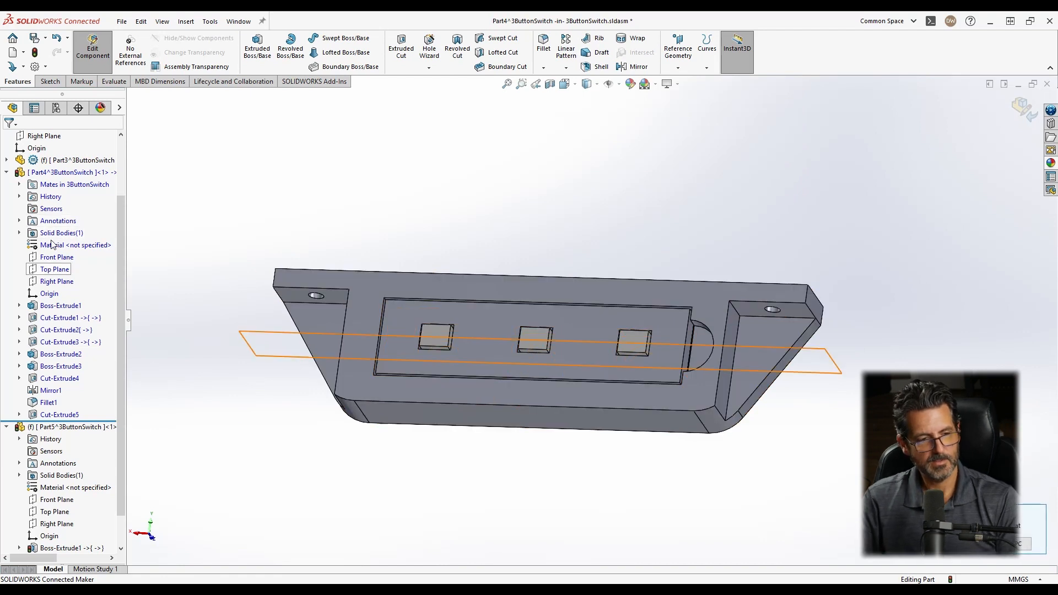
left_click(56, 283)
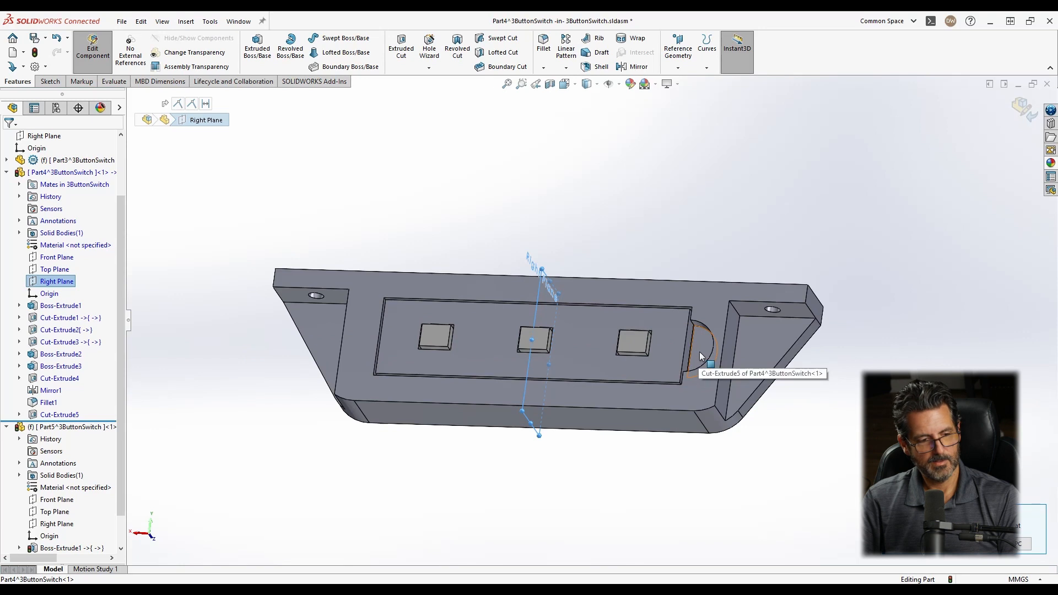
left_click(68, 416, "ctrl")
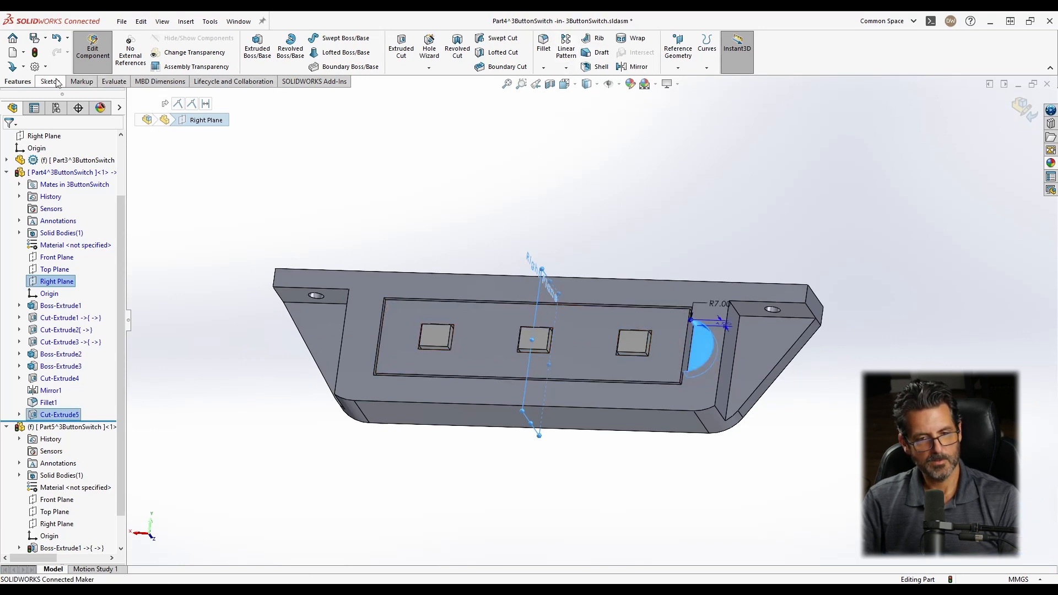
left_click(629, 67)
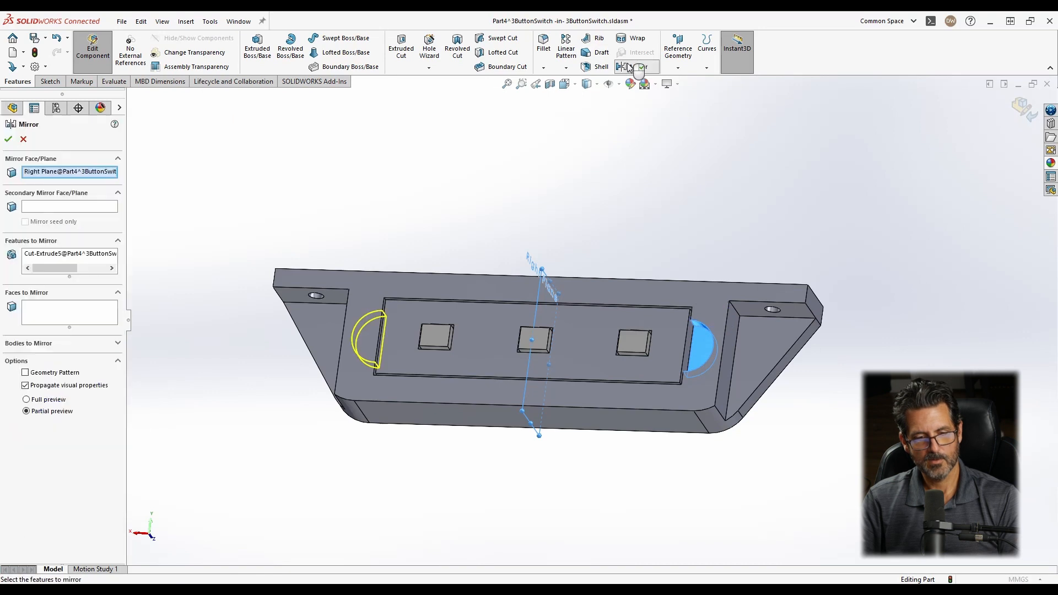
key("Return")
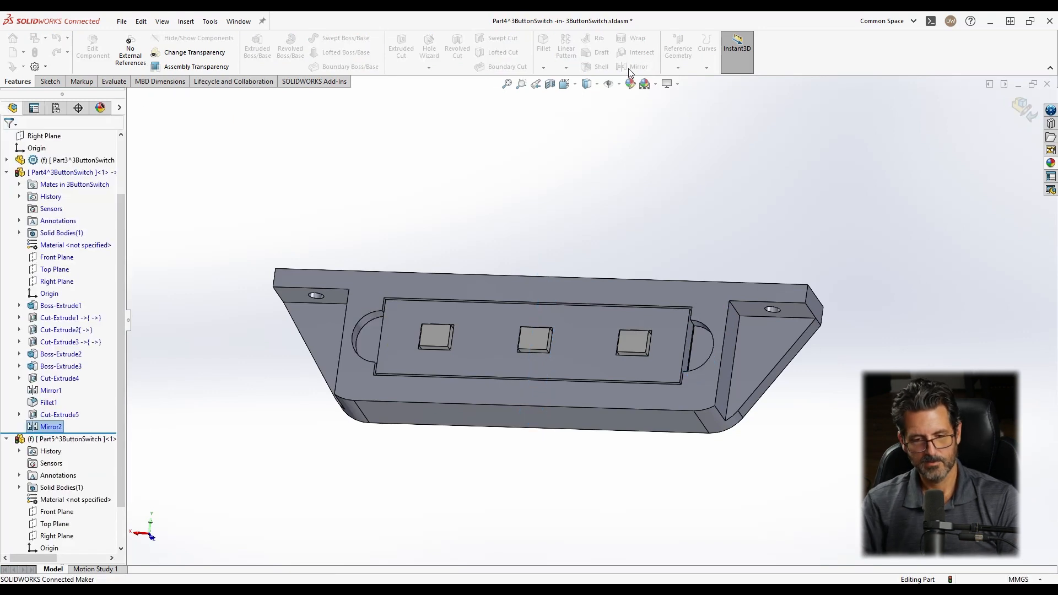
Finish editing the housing and start editing the cover part in the context of the assembly.
middle_click_drag(361, 325, 470, 331)
left_click(609, 248)
scroll(684, 341, "down", 4)
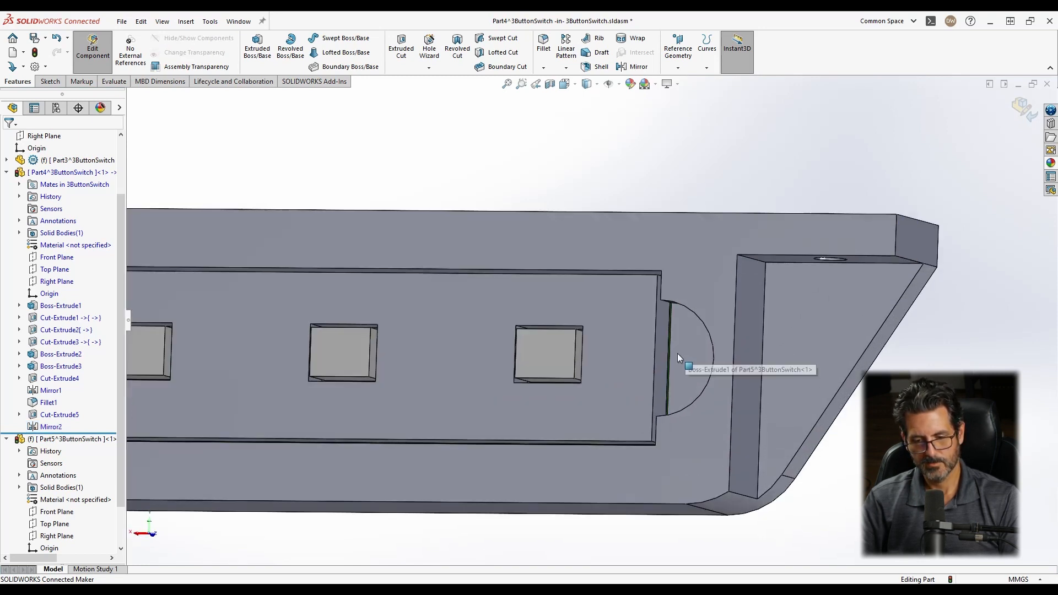
scroll(678, 357, "down", 2)
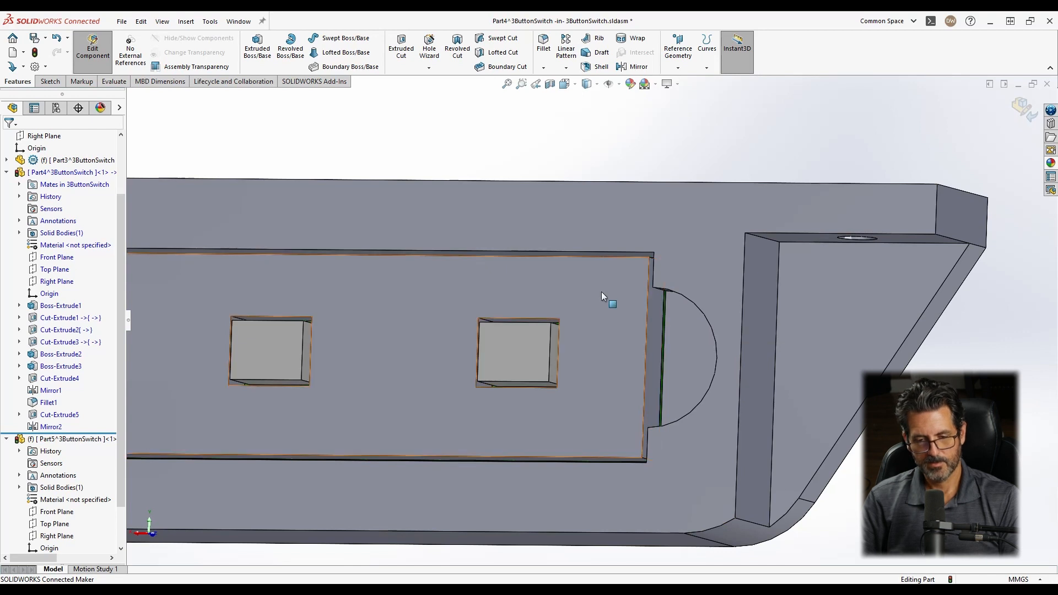
scroll(602, 296, "up", 5)
left_click(610, 341)
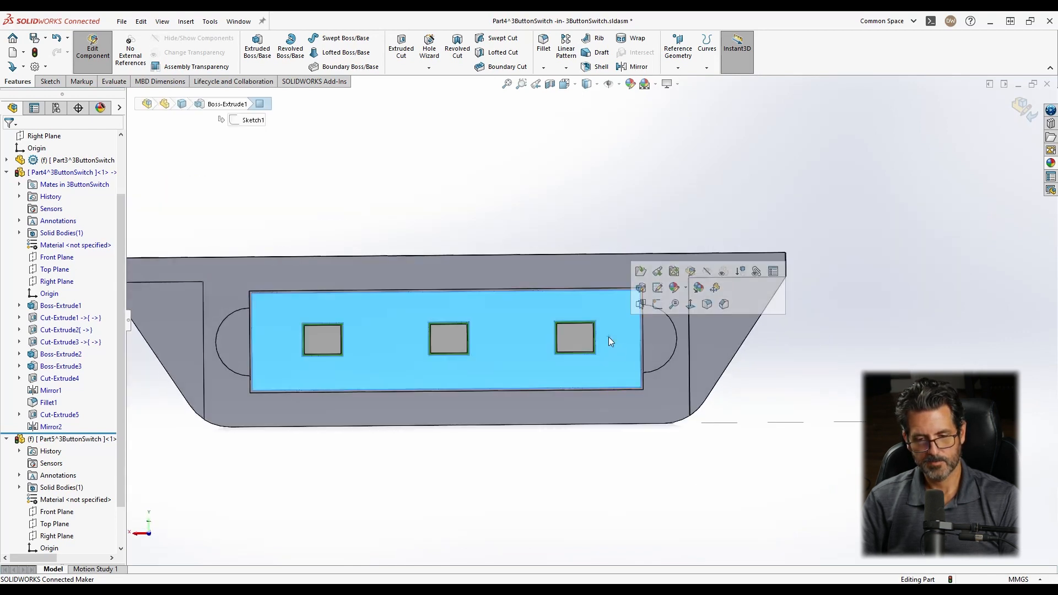
left_click(668, 174)
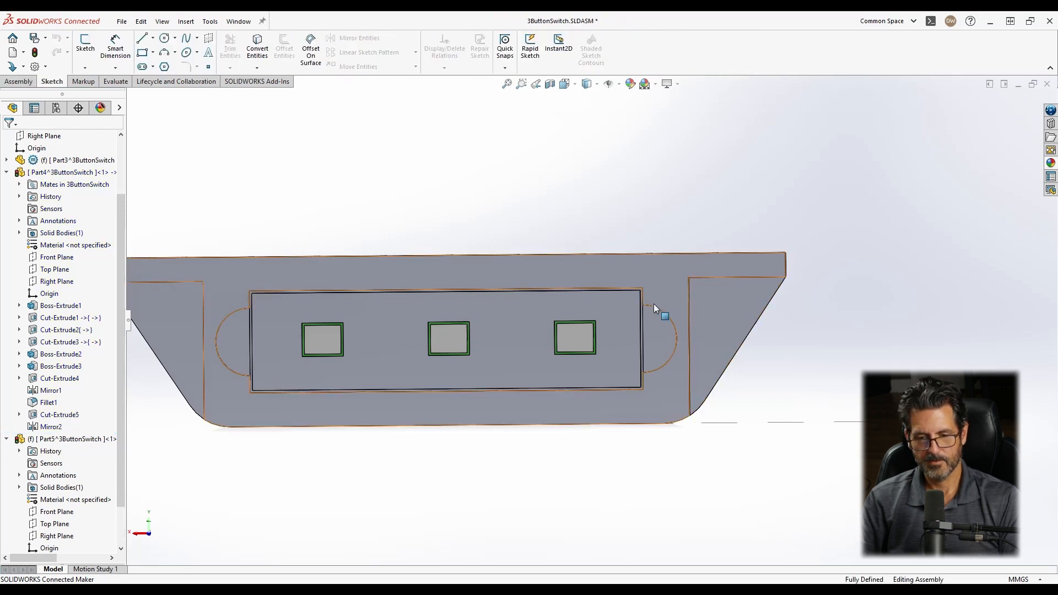
left_click(620, 306)
right_click(619, 306)
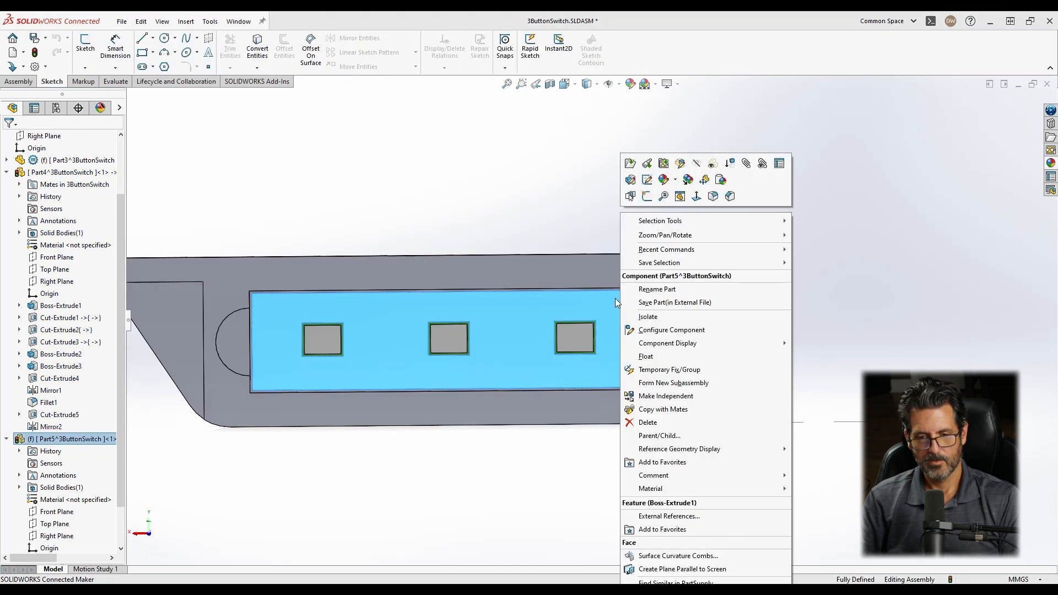
left_click(680, 164)
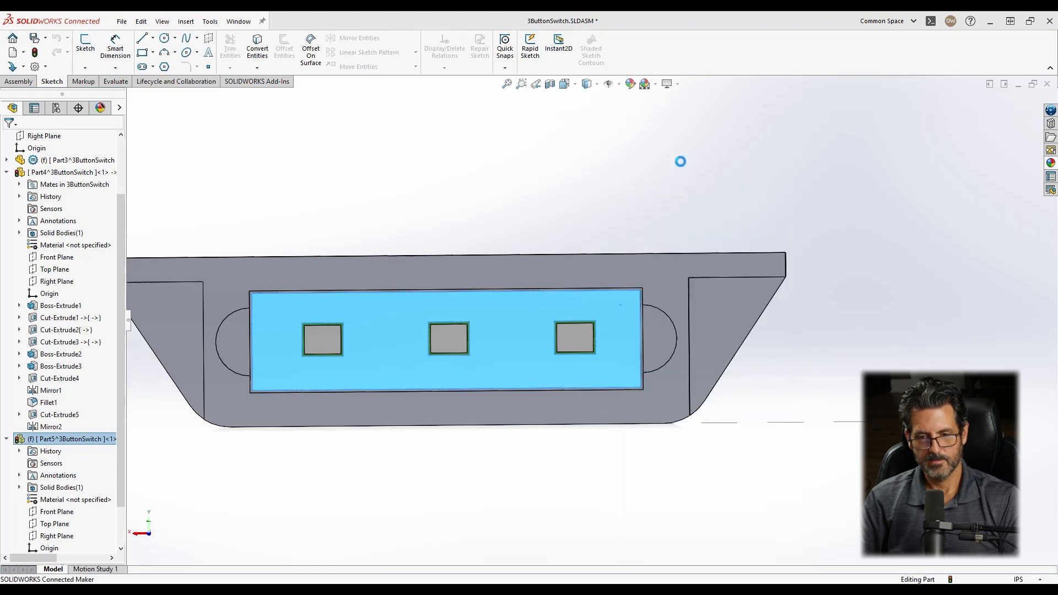
left_click(620, 307)
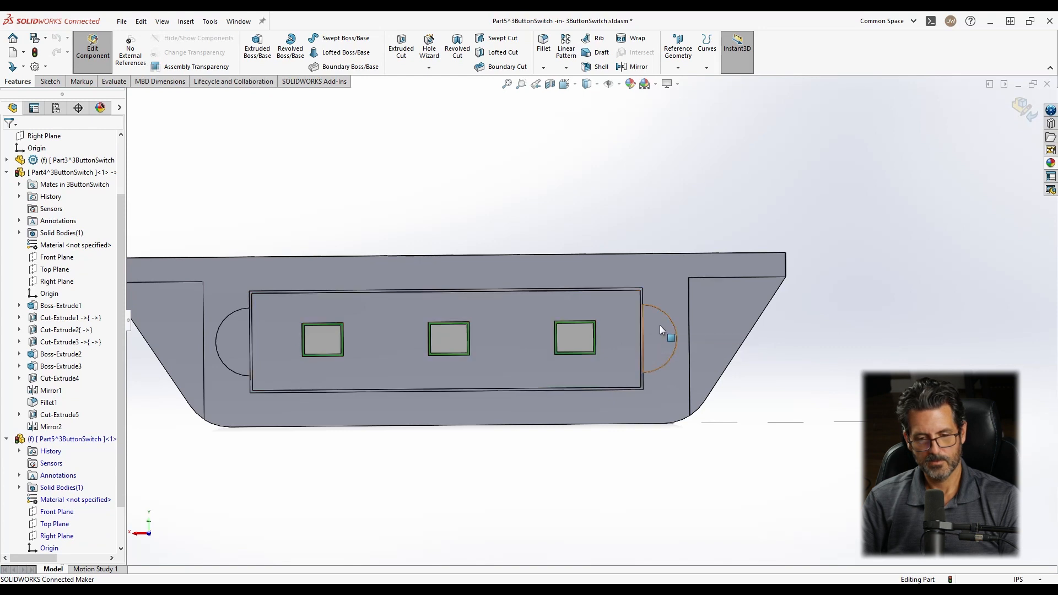
Start a new cover sketch on the floor face of the housing's right half-circle recess.
scroll(616, 326, "down", 5)
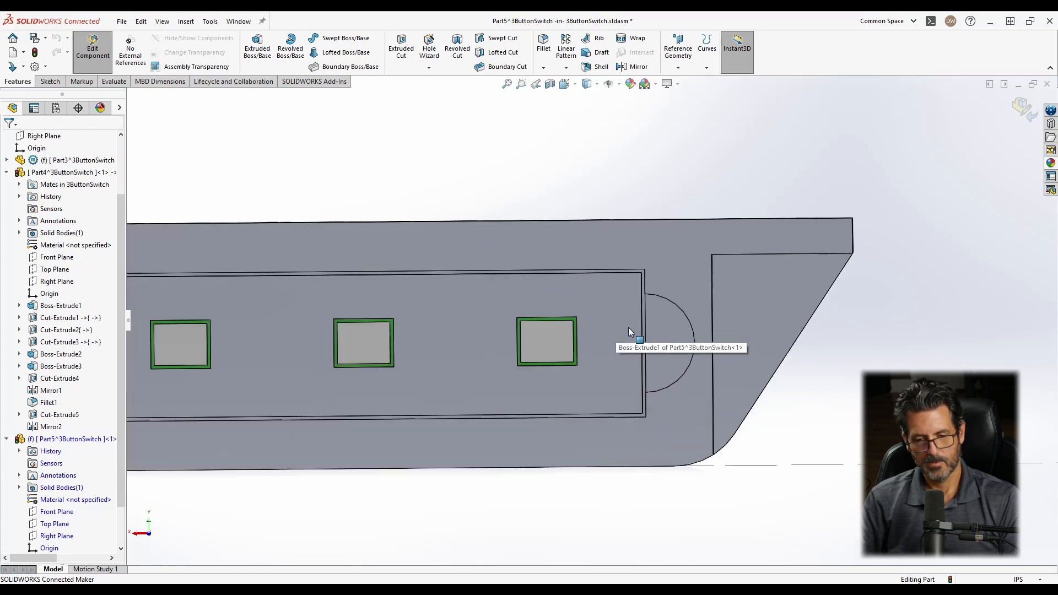
left_click(683, 312)
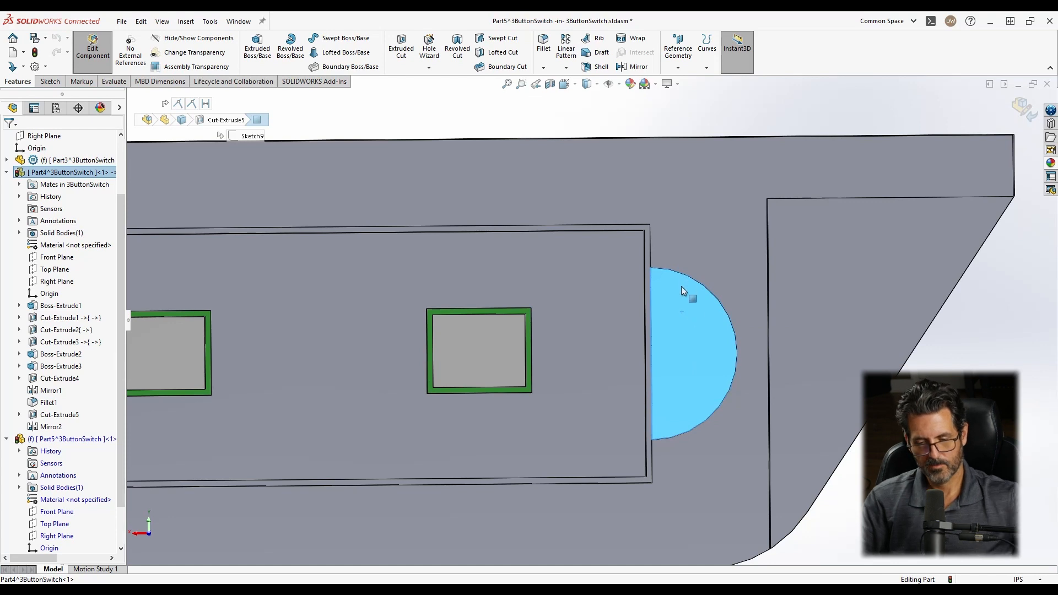
right_click(679, 326)
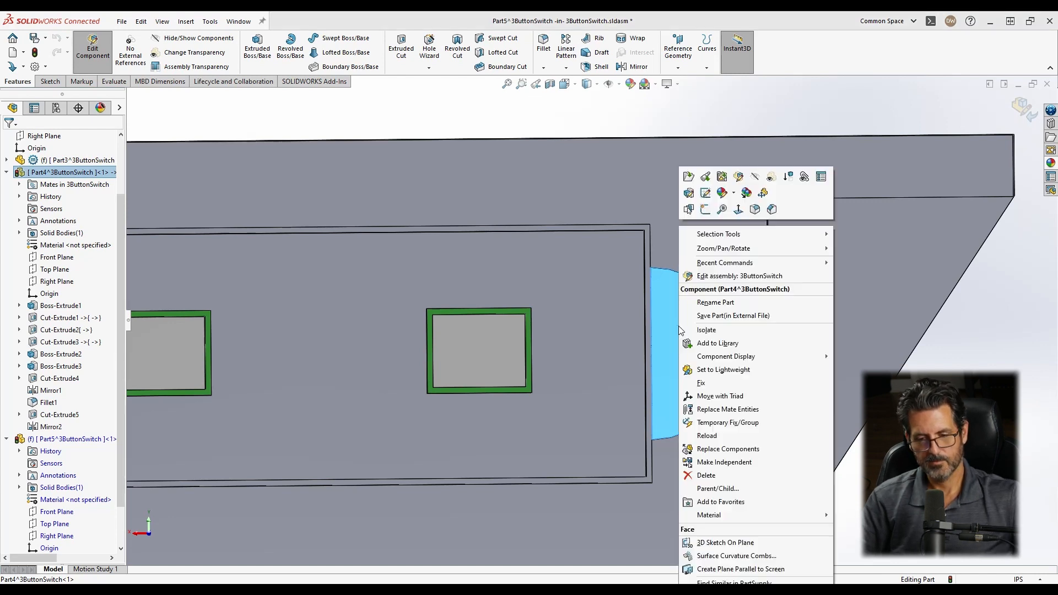
left_click(701, 212)
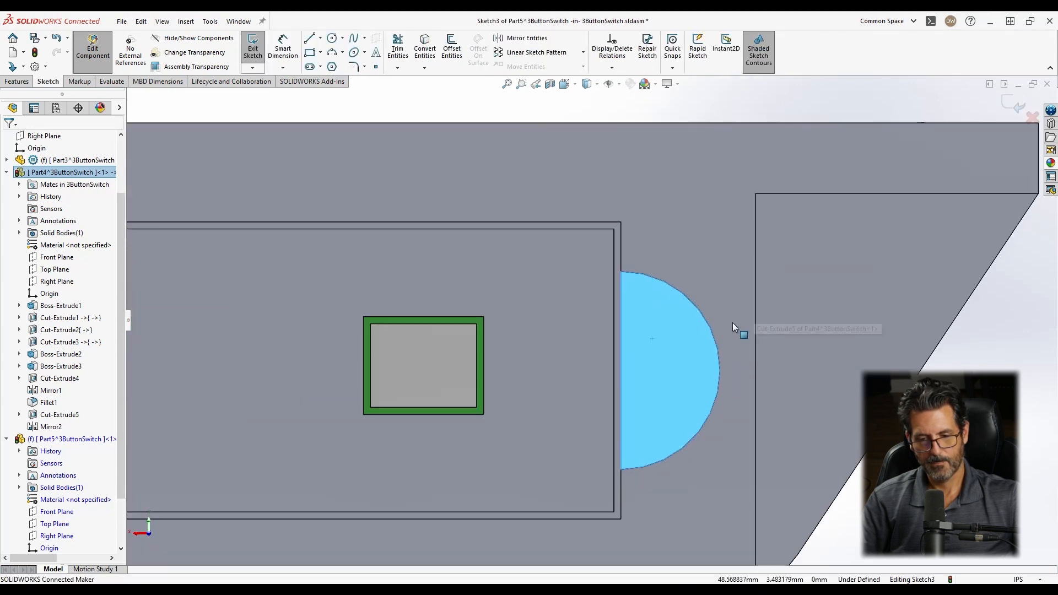
Offset the recess floor's outline inward by 0.5 mm using the reversed direction.
scroll(732, 327, "down", 2)
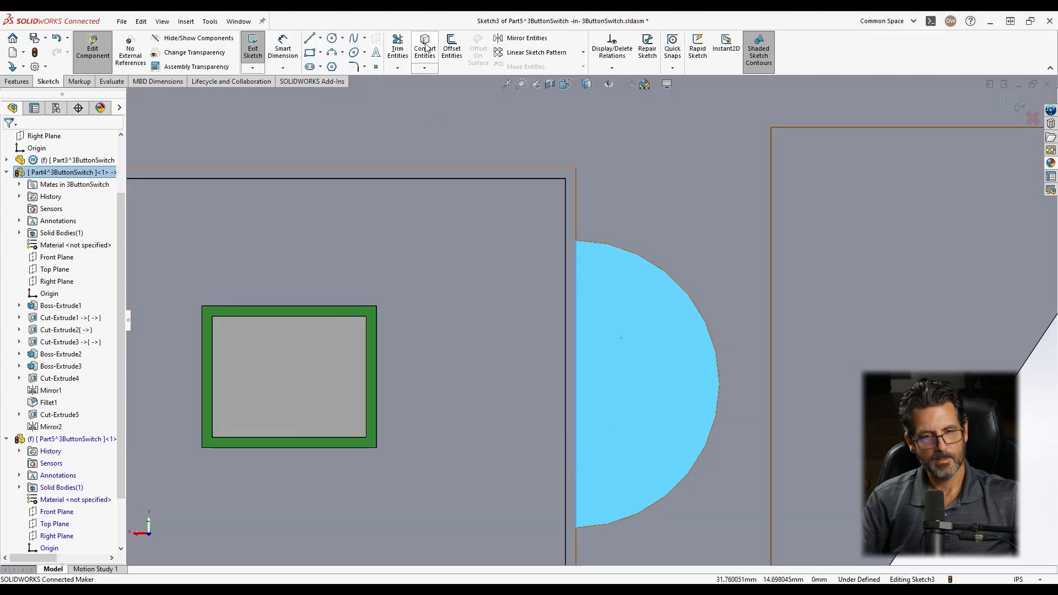
left_click(452, 48)
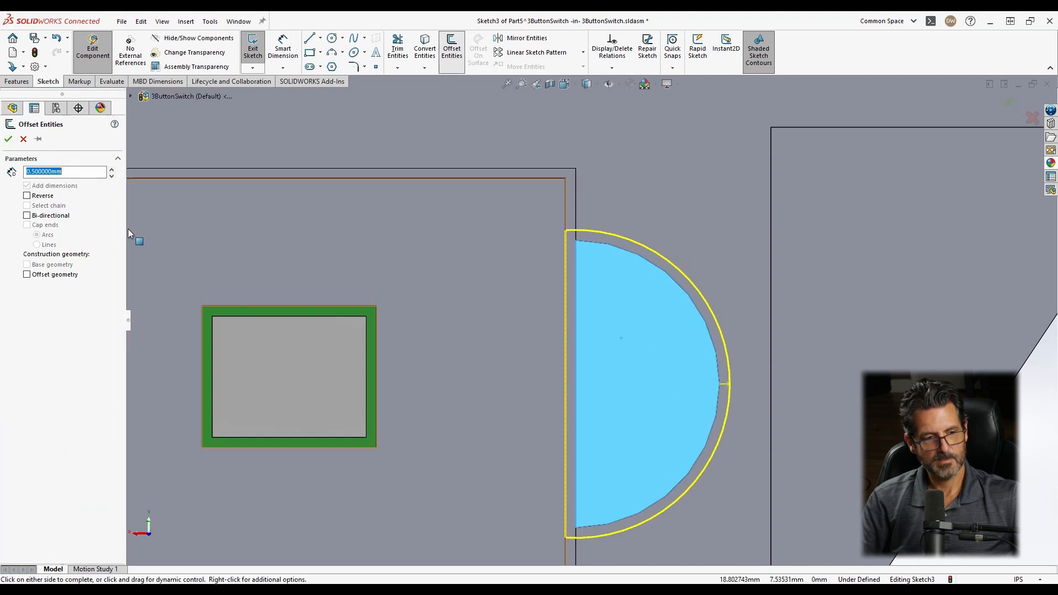
left_click(27, 196)
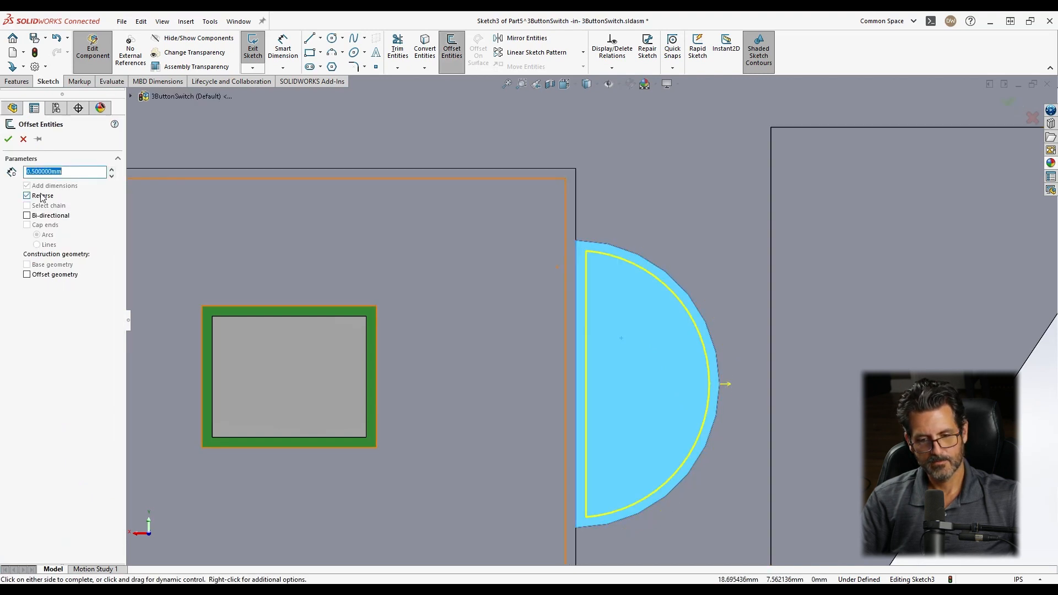
left_click(8, 140)
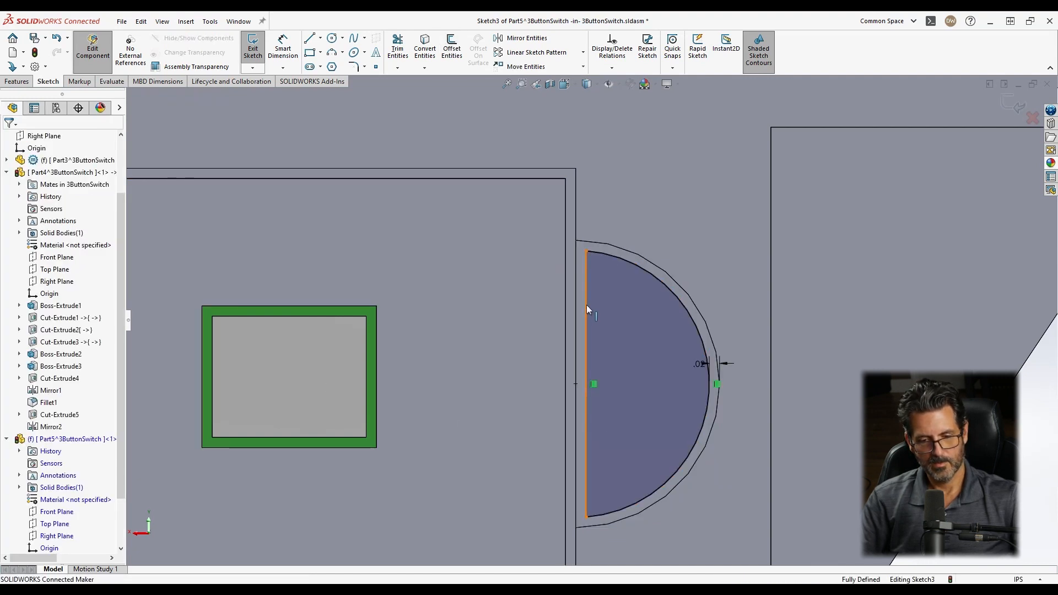
Replace the half-round profile's straight closing line with short horizontal lines from both arc ends to the recess edge and a vertical line joining them.
left_click(587, 336)
key("Delete")
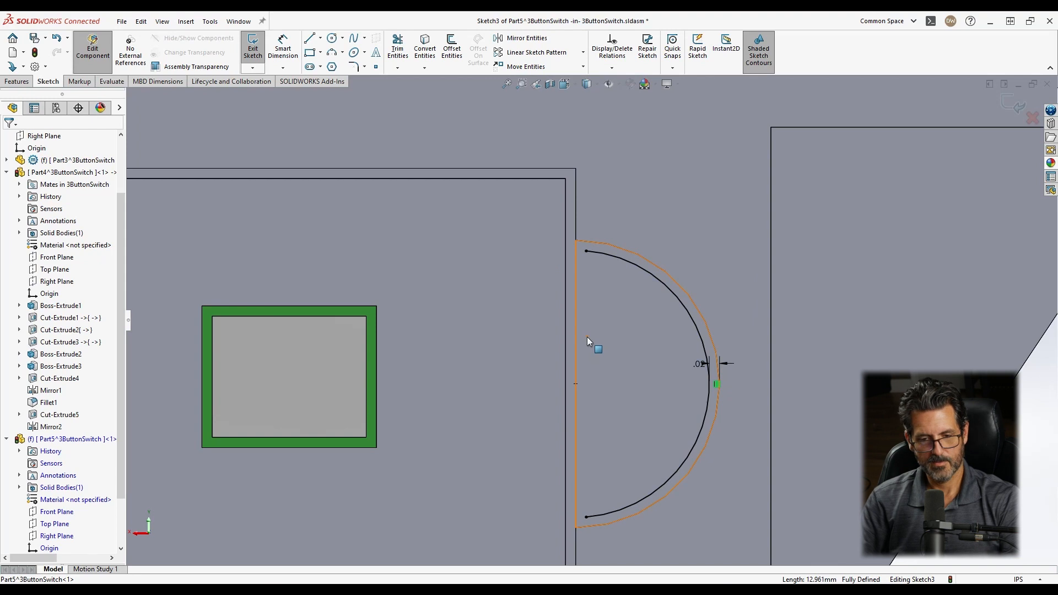
left_click(309, 39)
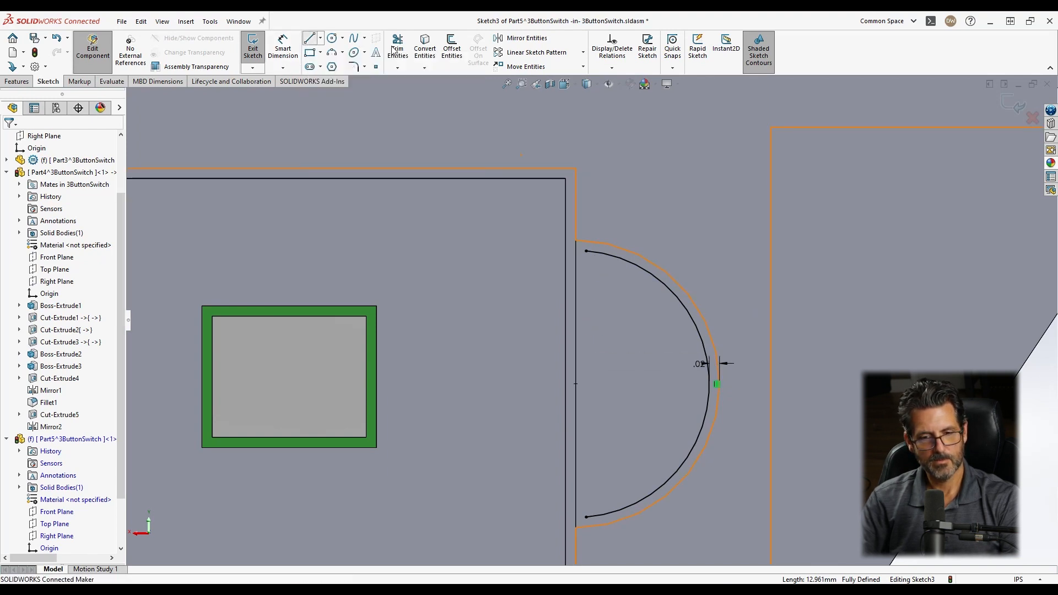
left_click(587, 251)
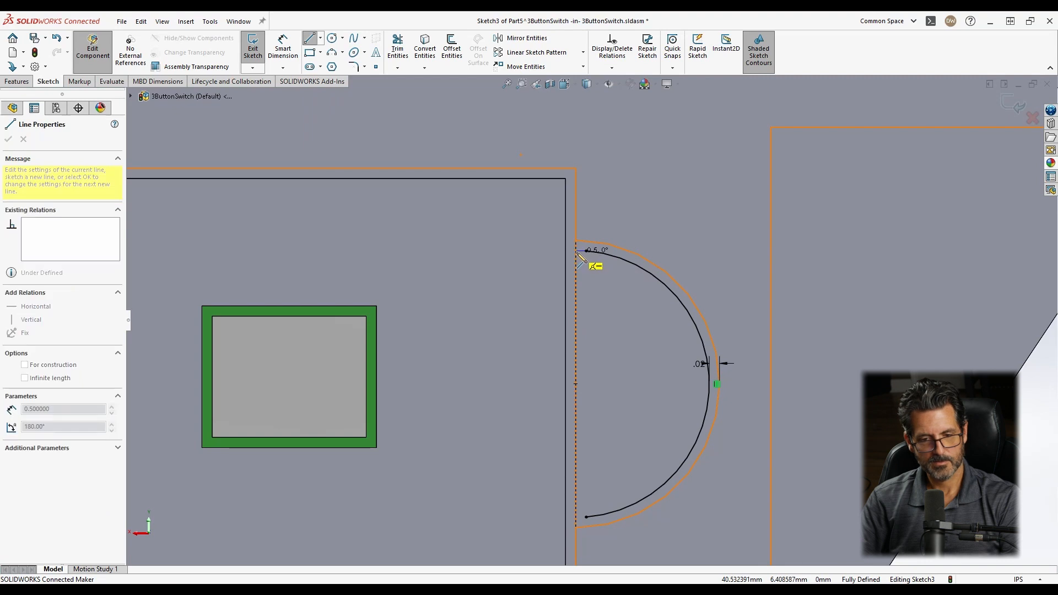
left_click(577, 518)
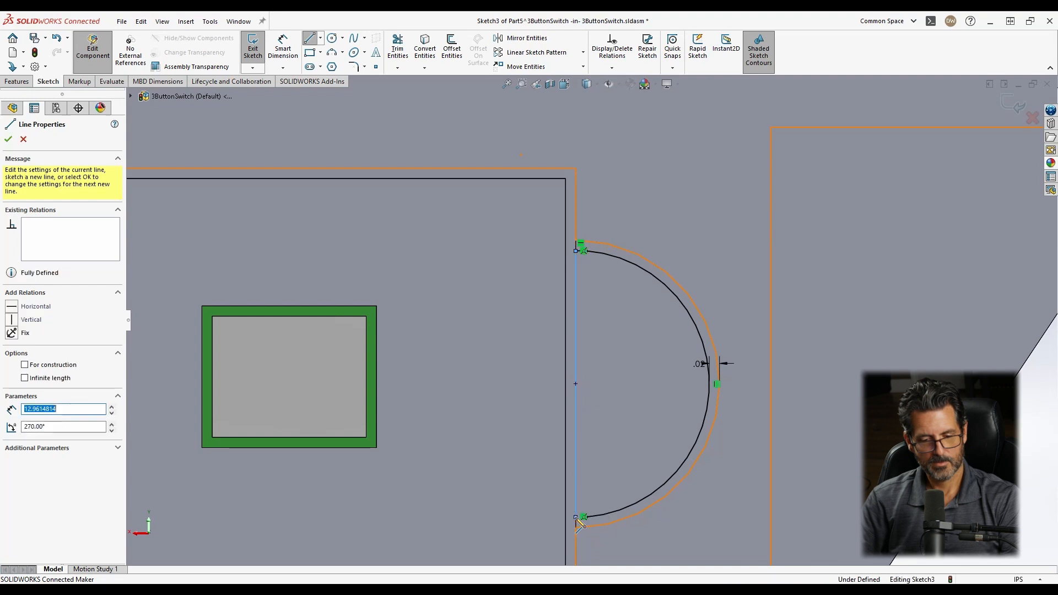
left_click(587, 520)
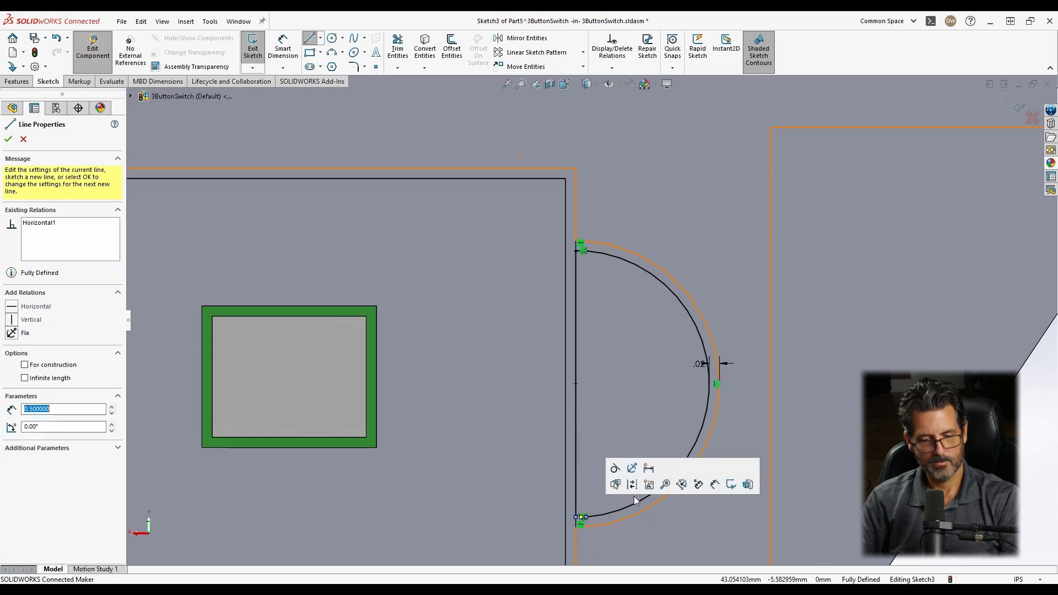
scroll(594, 521, "down", 4)
scroll(594, 521, "down", 3)
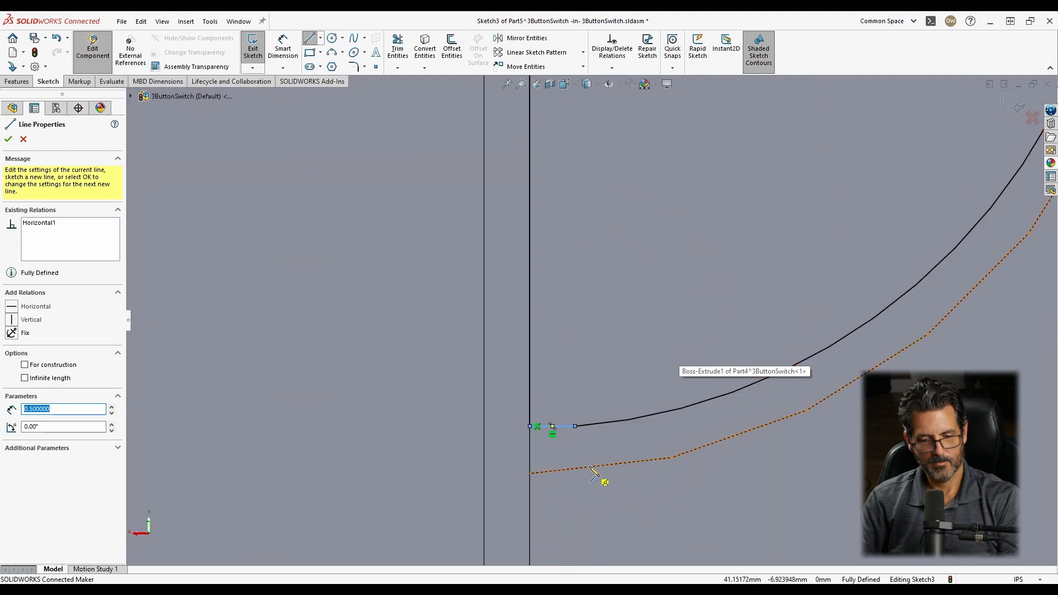
key("Escape")
key("Escape")
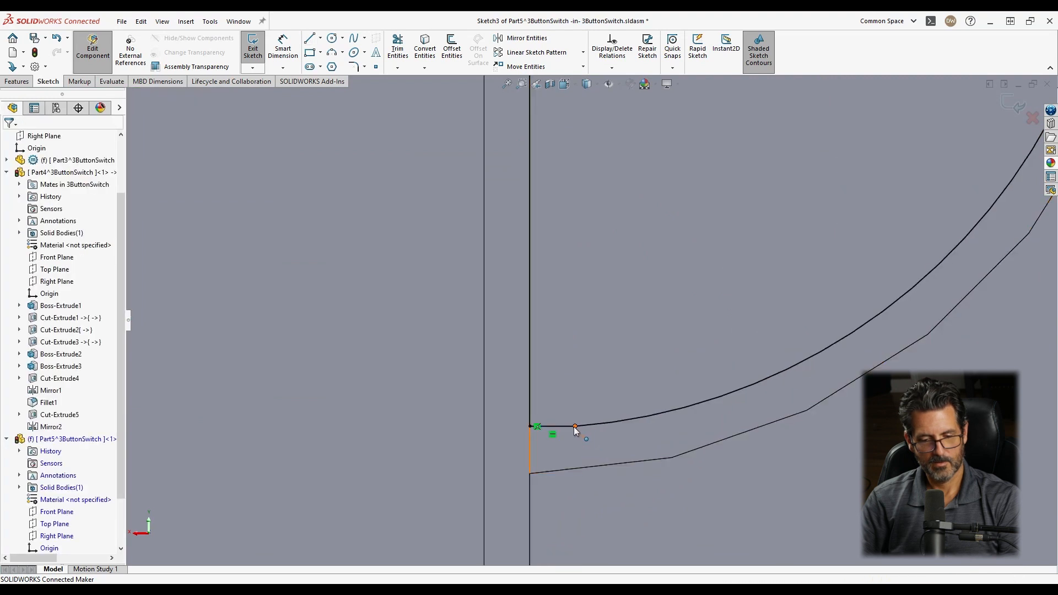
Try to reposition the arc's lower endpoint near the recess edge, and undo the move.
left_click_drag(574, 427, 558, 372)
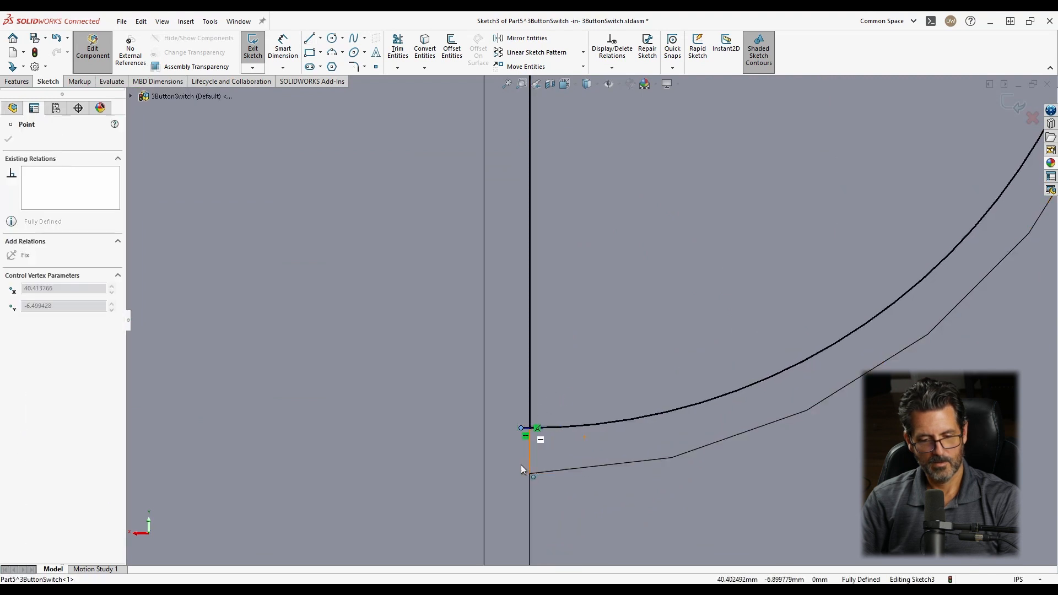
left_click_drag(470, 472, 766, 474)
key("ctrl+z")
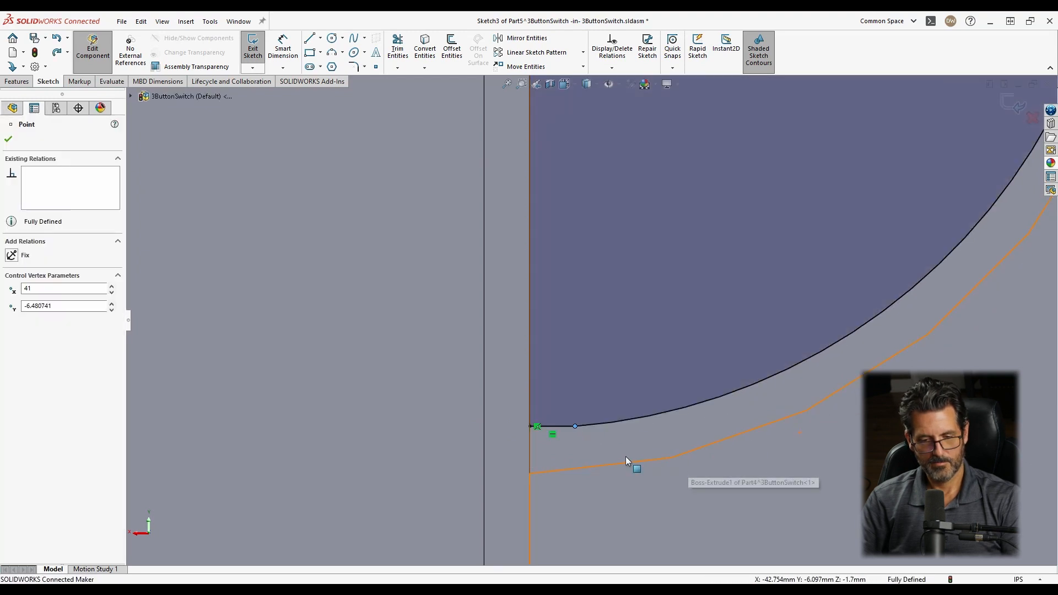
Try a tangent relation between the lower short line and the arc, and delete that relation.
left_click(561, 427)
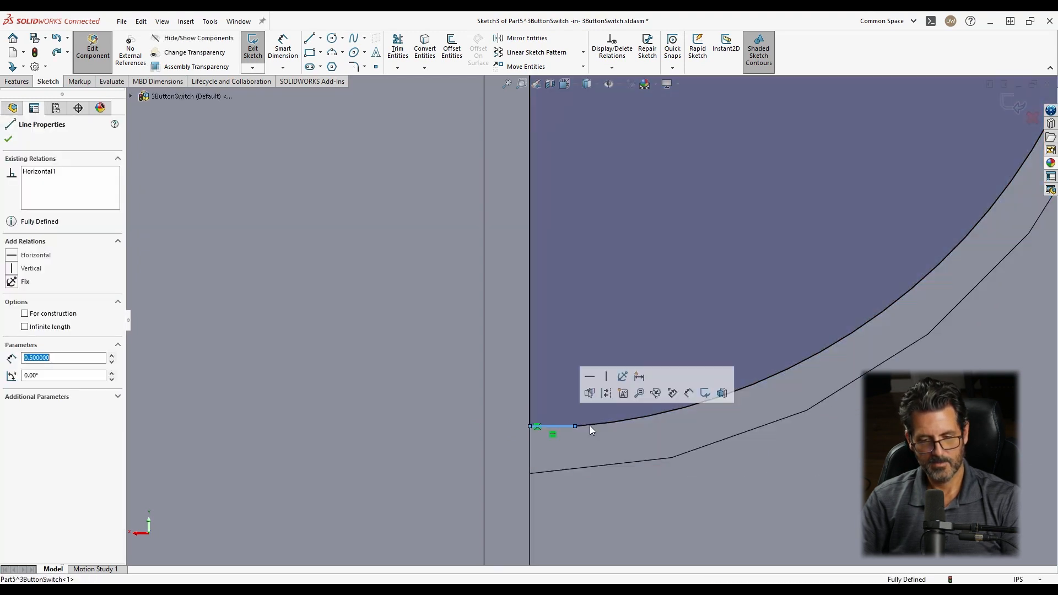
left_click(594, 425, "ctrl")
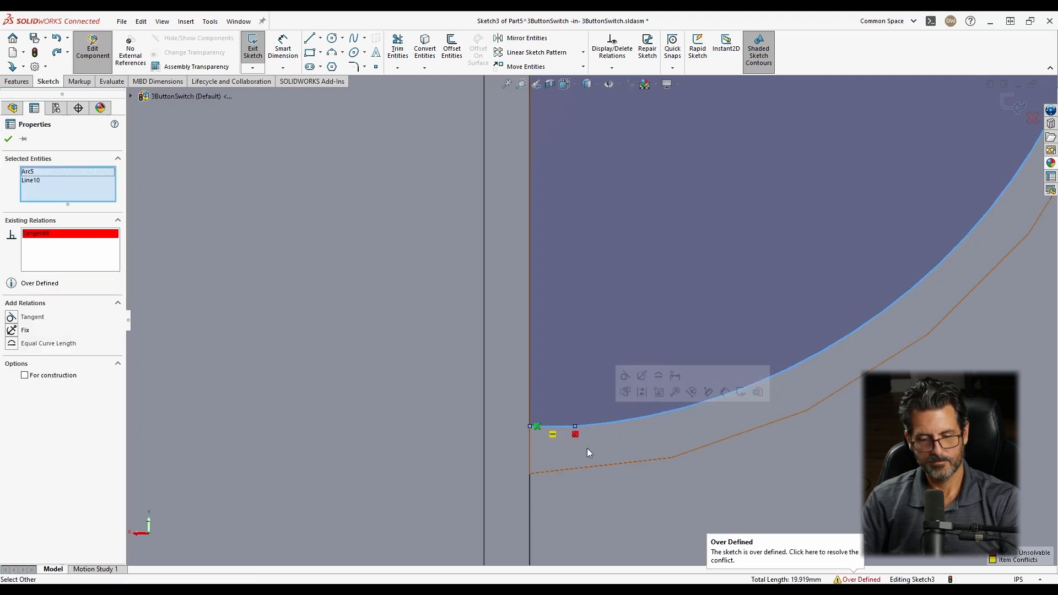
scroll(604, 437, "up", 3)
scroll(620, 319, "up", 4)
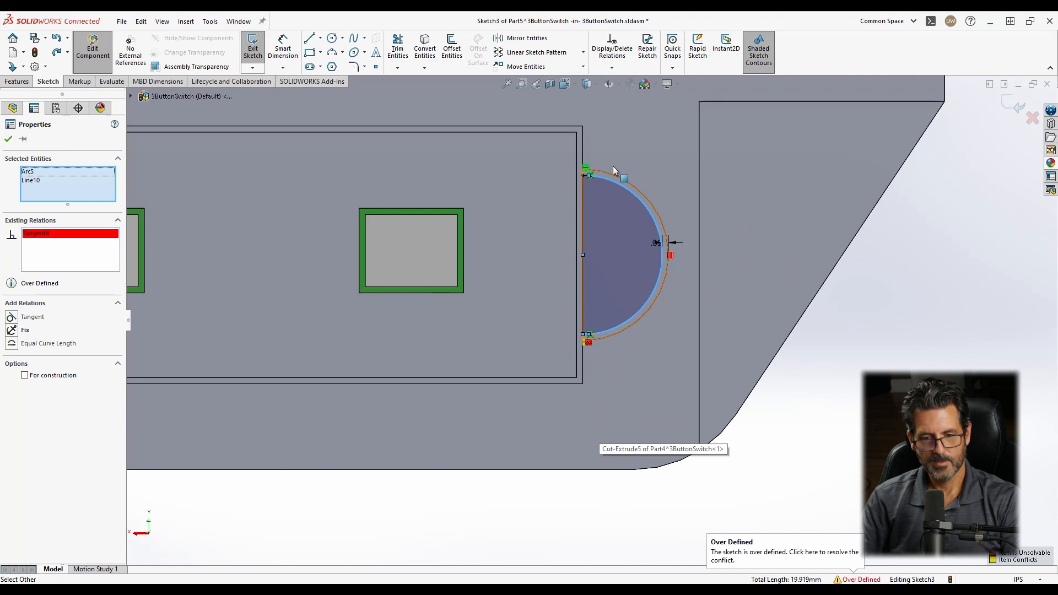
scroll(612, 166, "down", 5)
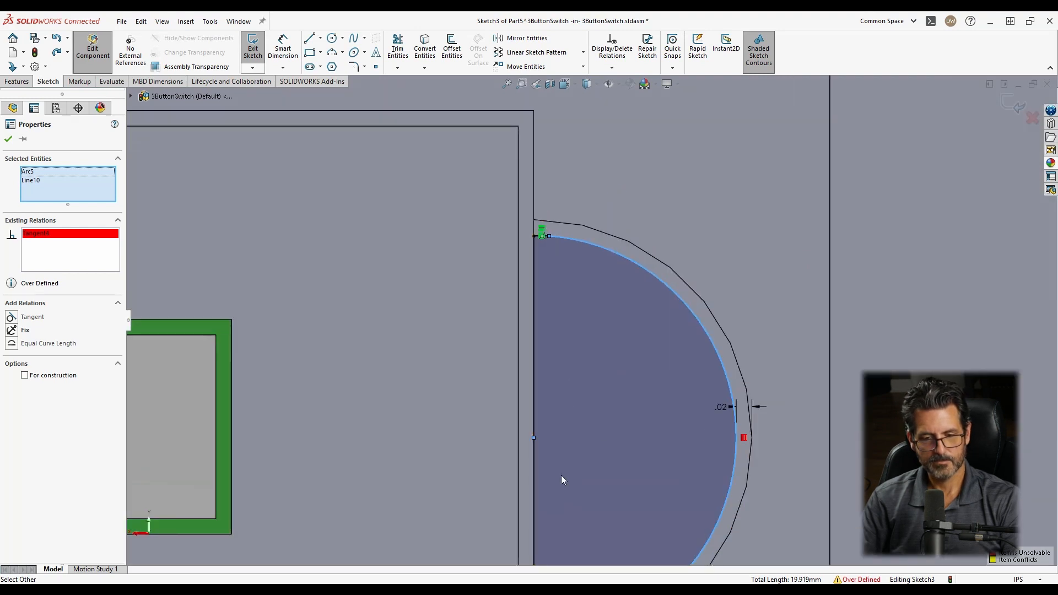
scroll(561, 475, "up", 3)
scroll(567, 475, "down", 5)
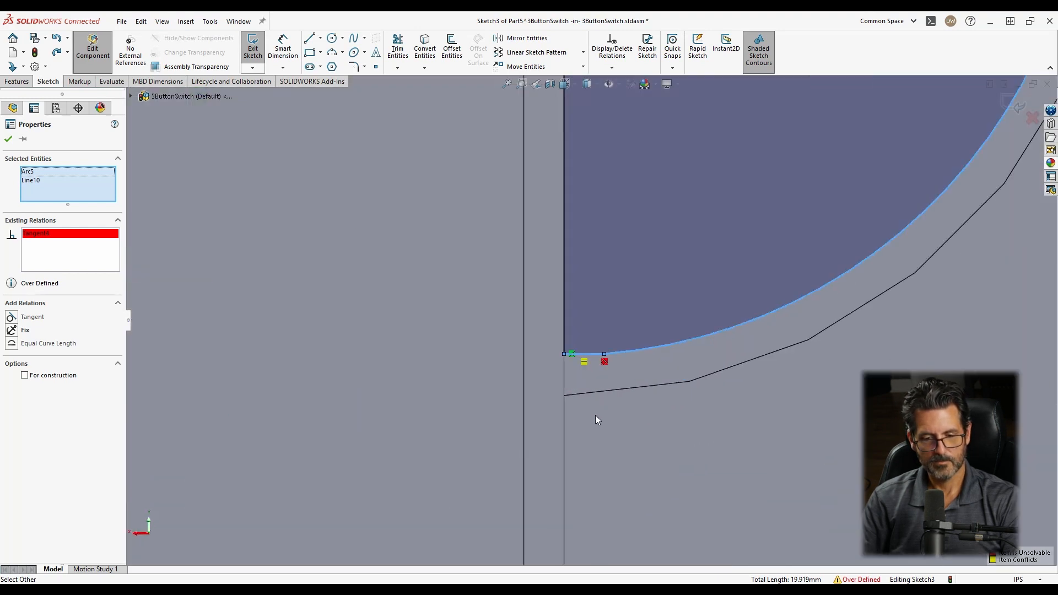
left_click(606, 361)
key("Delete")
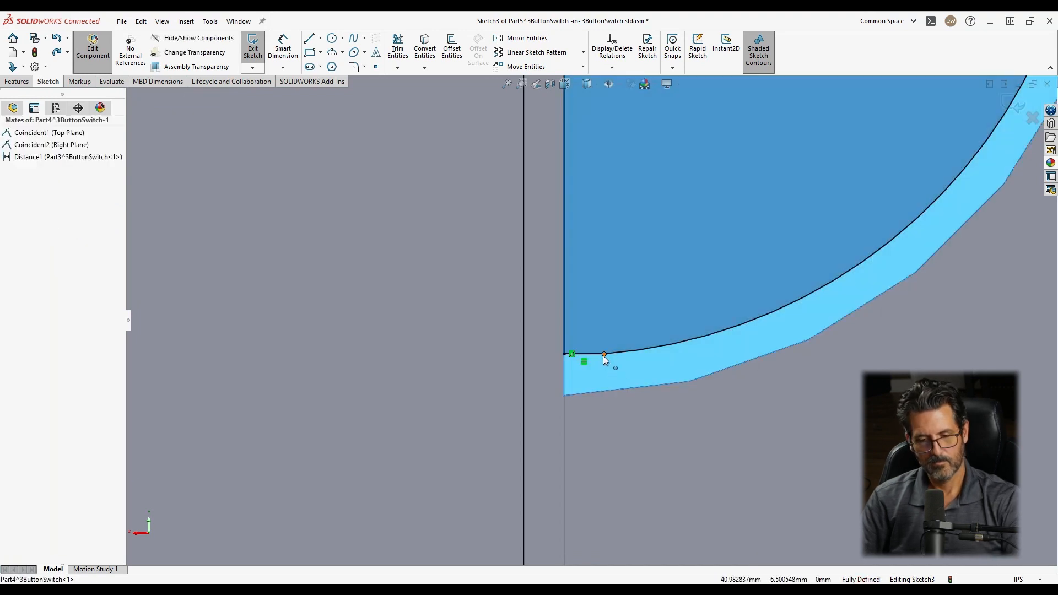
Move the arc's lower endpoint closer to the recess edge, to about X 40.78, Y -6.49.
left_click(565, 355)
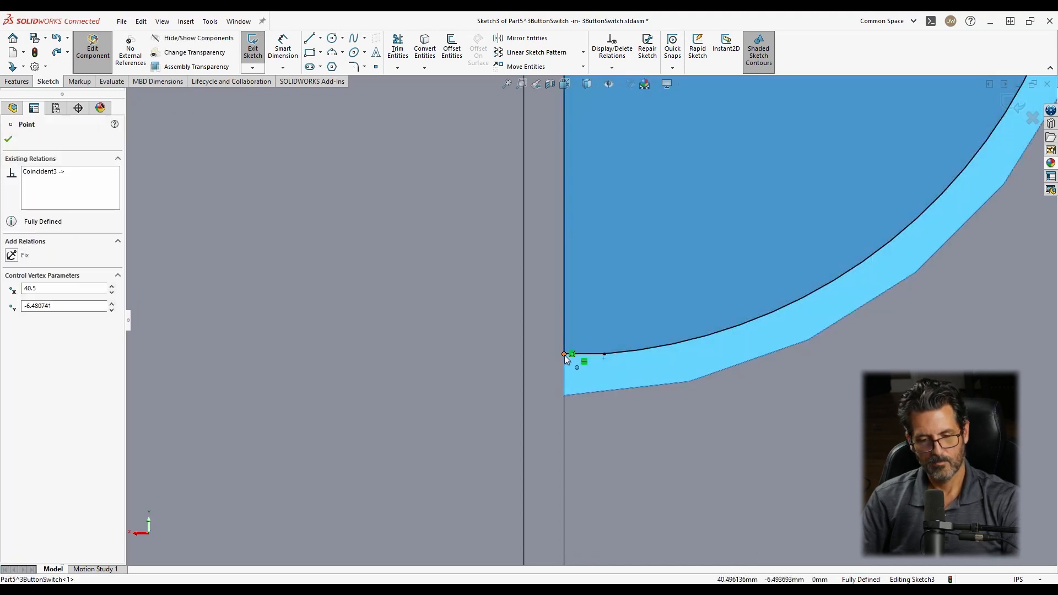
left_click(604, 354)
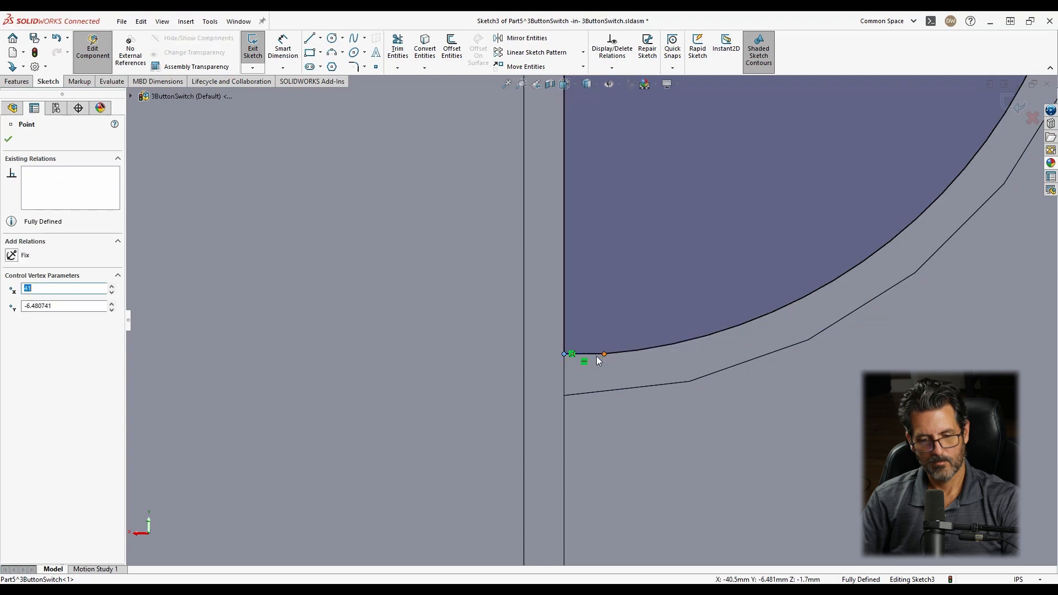
left_click_drag(604, 355, 590, 357)
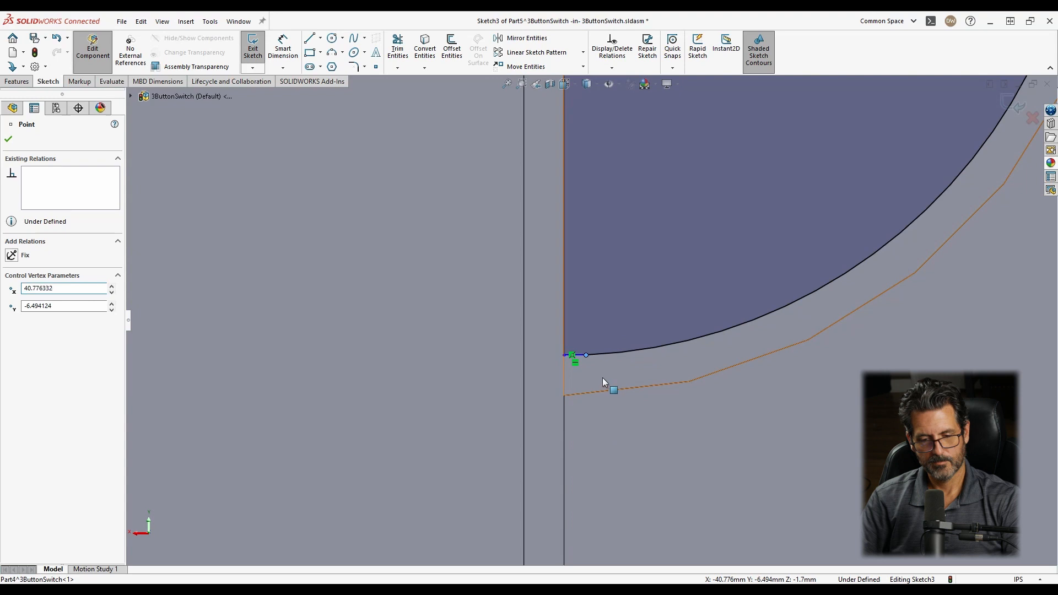
left_click(603, 377)
Try to make the shortened lower line tangent to the arc, and undo the relation.
scroll(587, 363, "up", 2)
scroll(589, 347, "down", 3)
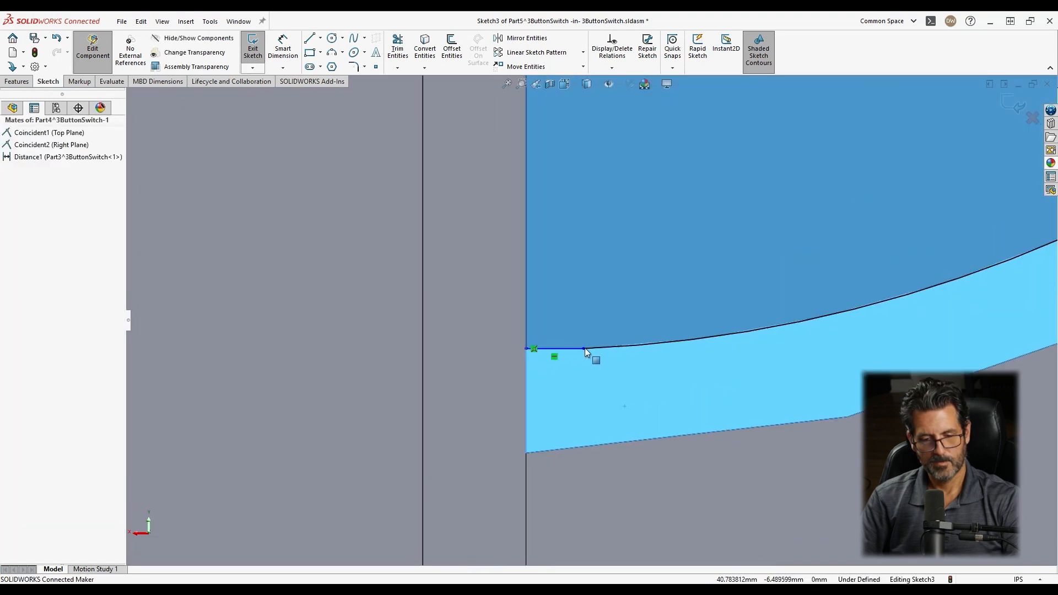
left_click(573, 349)
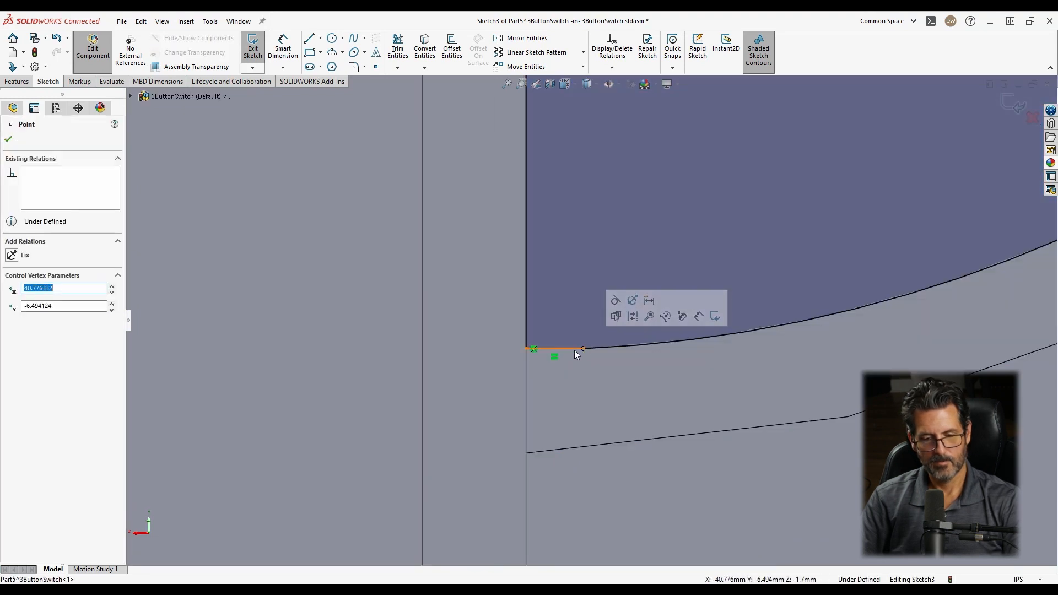
left_click(580, 349)
left_click(597, 353, "ctrl")
left_click(629, 300)
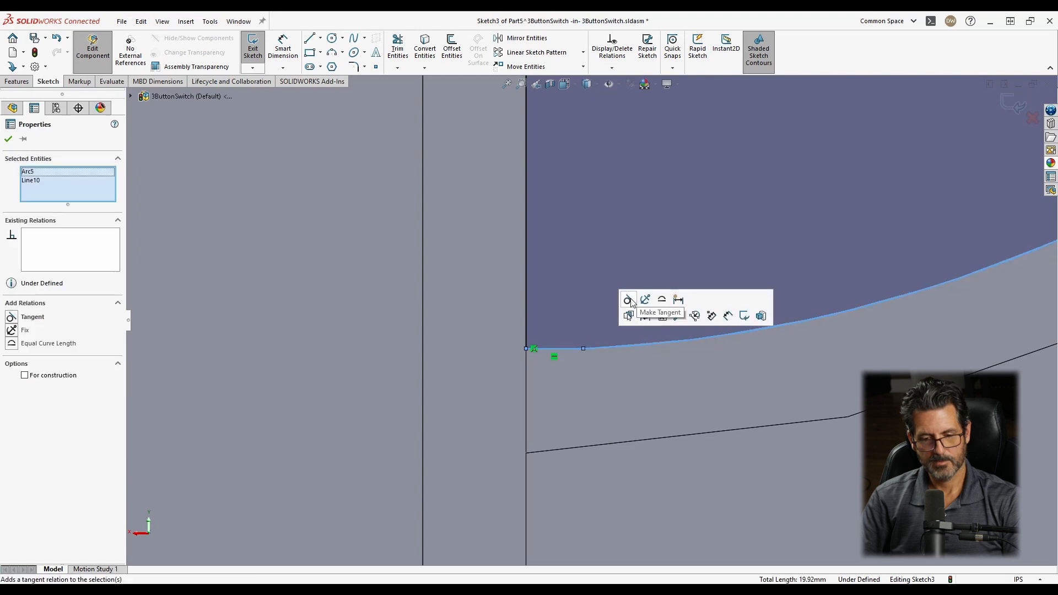
key("ctrl+z")
left_click(596, 394)
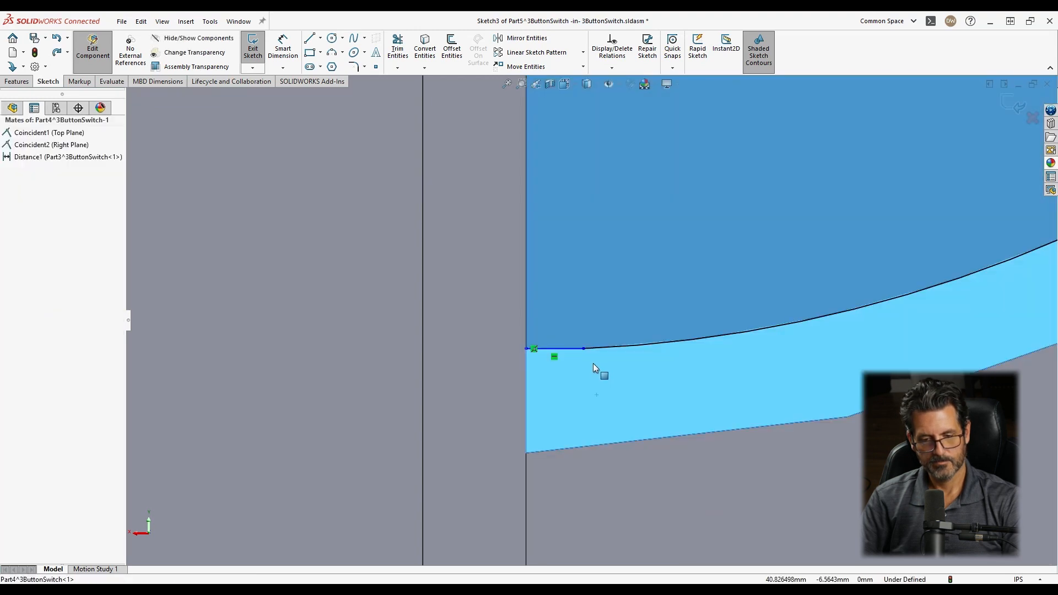
Try stretching the upper short line to about X 42.06 and making it tangent to the arc, and undo the relation.
scroll(592, 321, "up", 5)
scroll(621, 207, "up", 5)
scroll(583, 272, "down", 8)
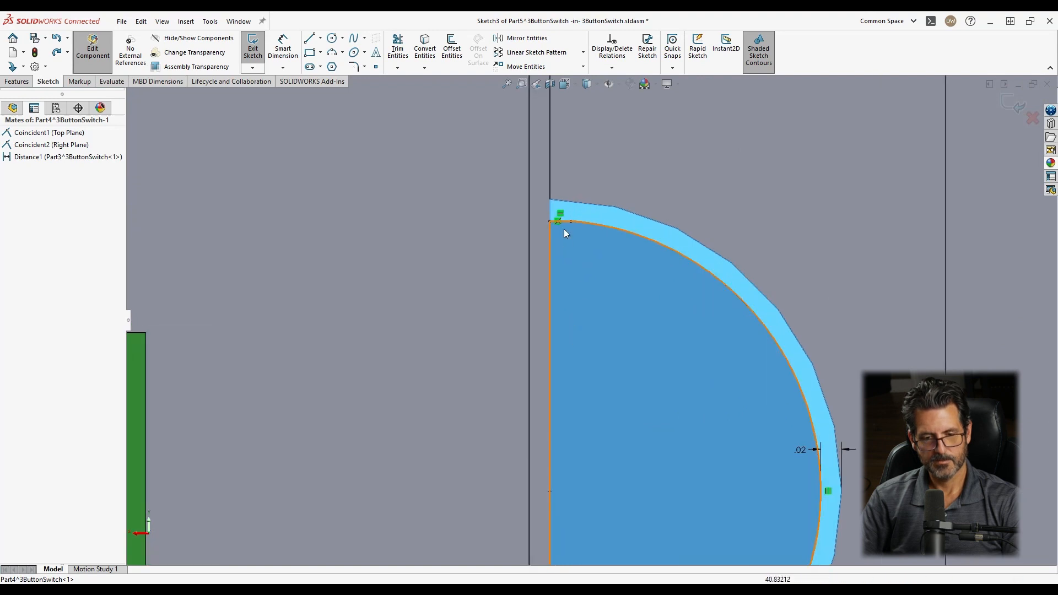
scroll(570, 298, "up", 3)
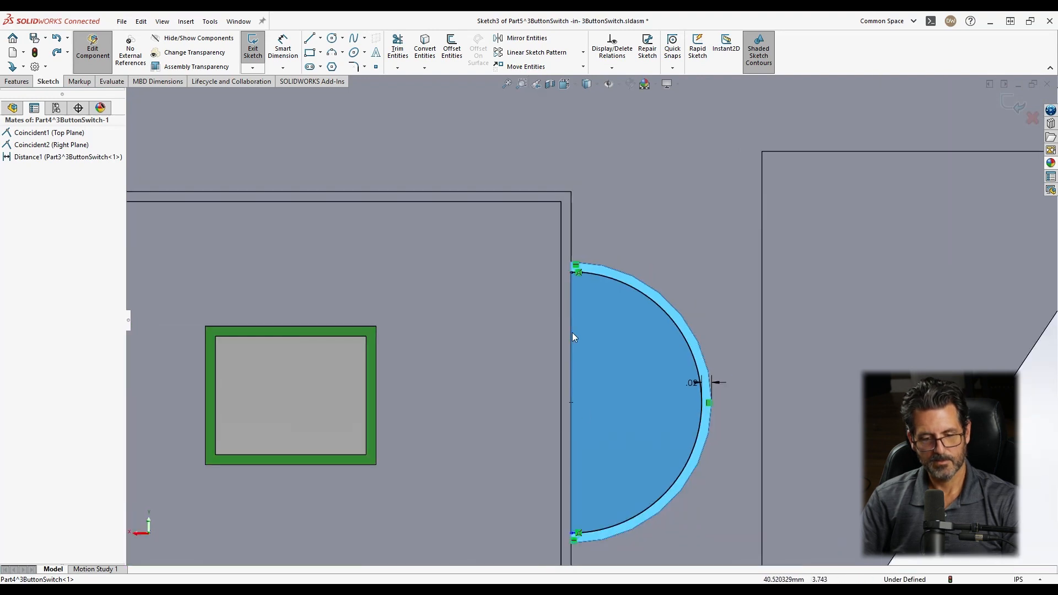
scroll(575, 265, "down", 5)
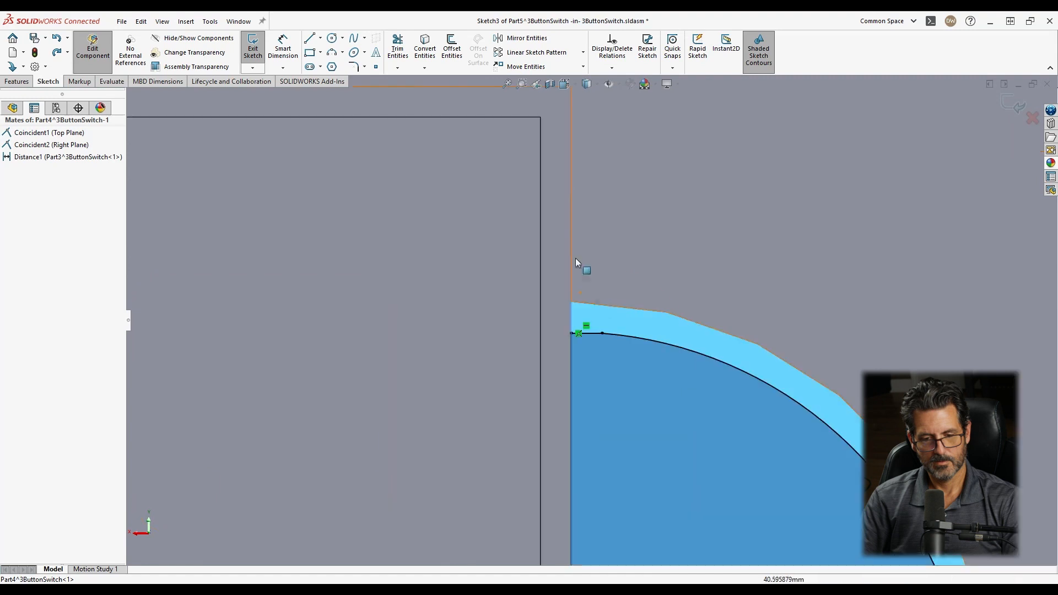
mouse_move(597, 304)
left_mouse_down()
mouse_move(571, 292)
mouse_move(573, 269)
left_mouse_up()
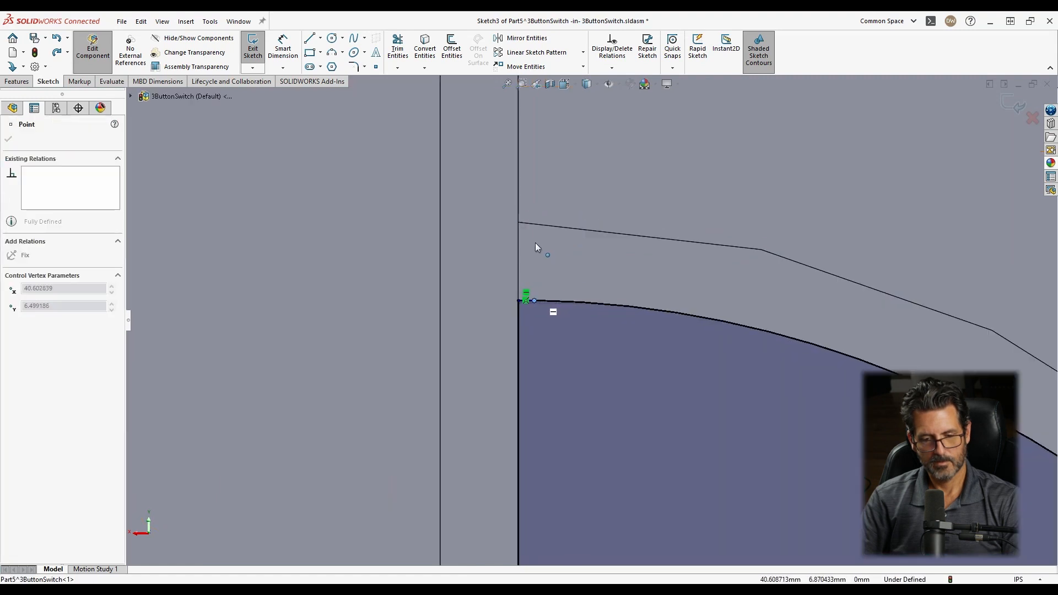
left_click_drag(535, 242, 776, 270)
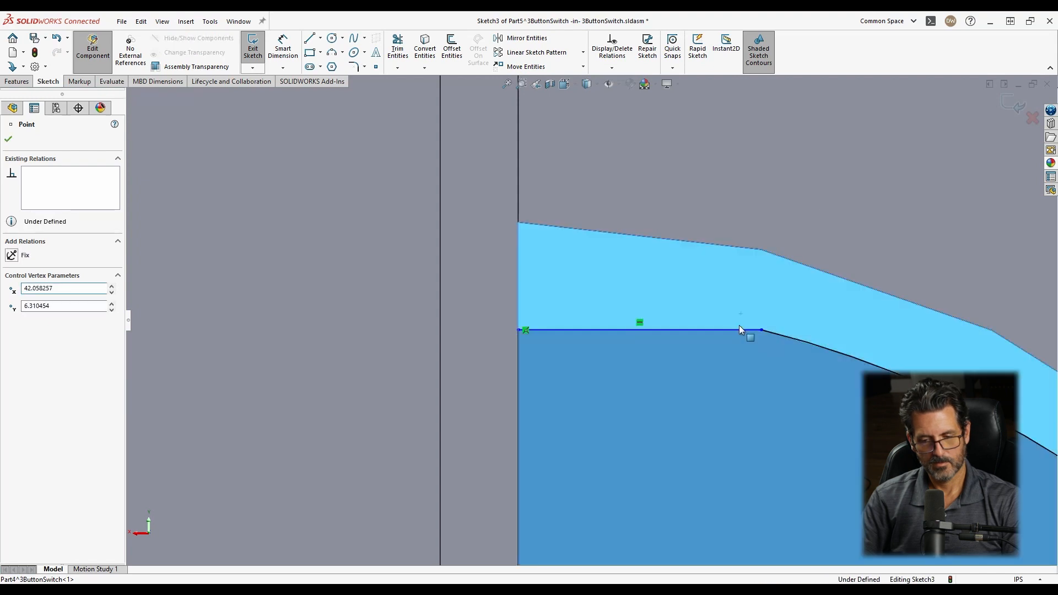
left_click(739, 329)
left_click(779, 337, "ctrl")
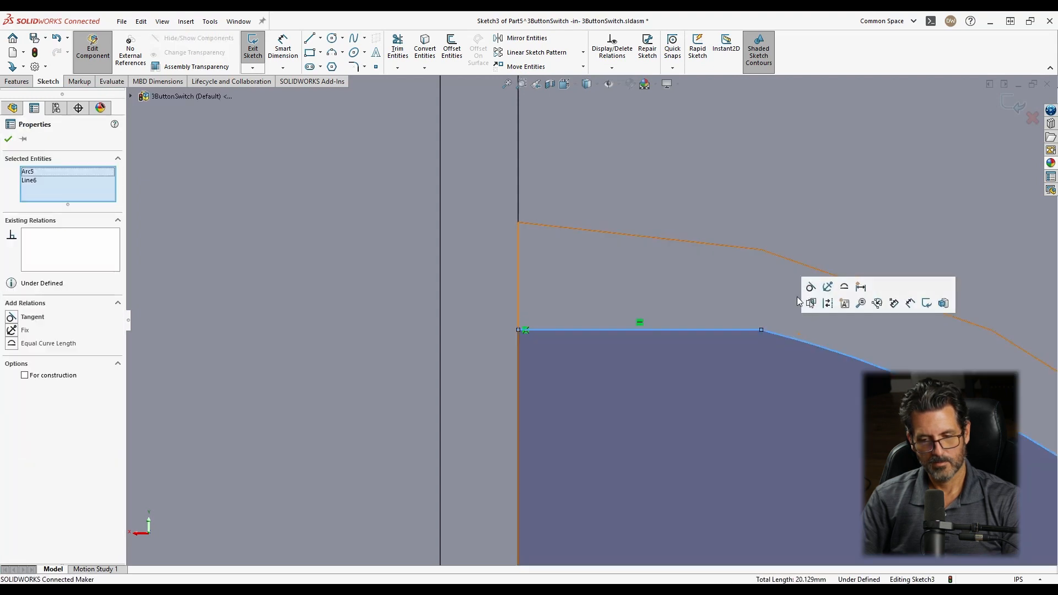
left_click(808, 288)
key("ctrl+z")
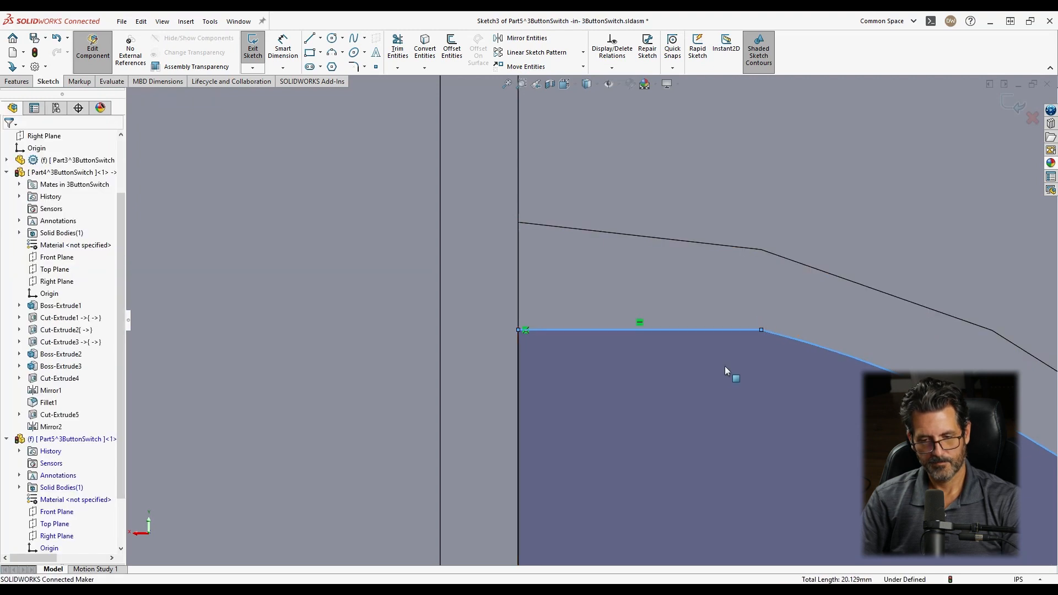
Move the arc's upper endpoint back toward the recess edge, to about X 40.92, Y 6.49.
left_click_drag(762, 330, 615, 316)
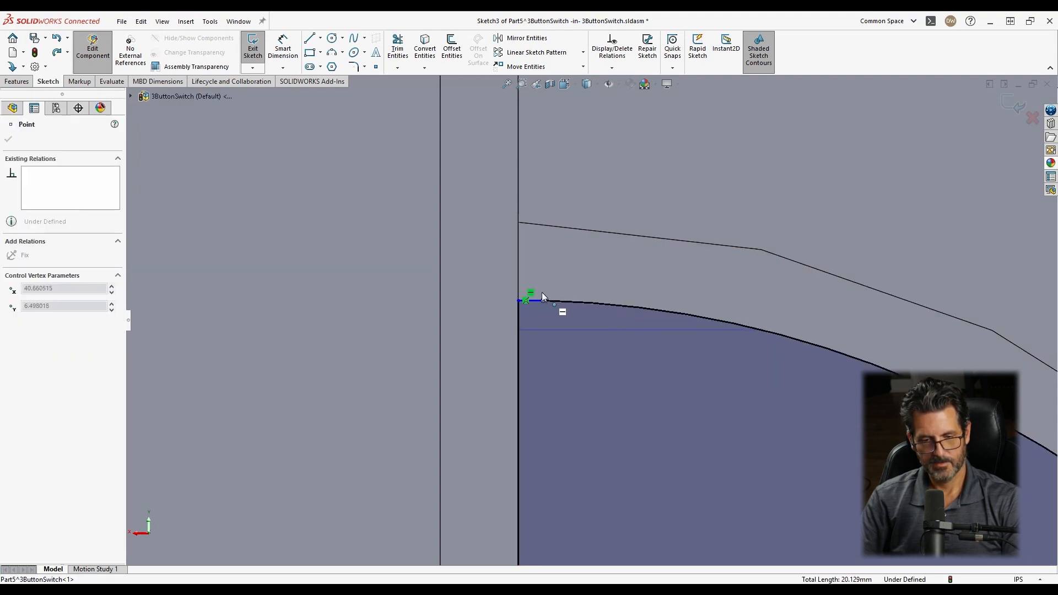
mouse_move(542, 297)
left_mouse_down()
mouse_move(525, 282)
mouse_move(558, 286)
mouse_move(518, 280)
left_mouse_up()
Delete the straight vertical line that closes the half-round sketch along the recess edge.
scroll(604, 383, "up", 5)
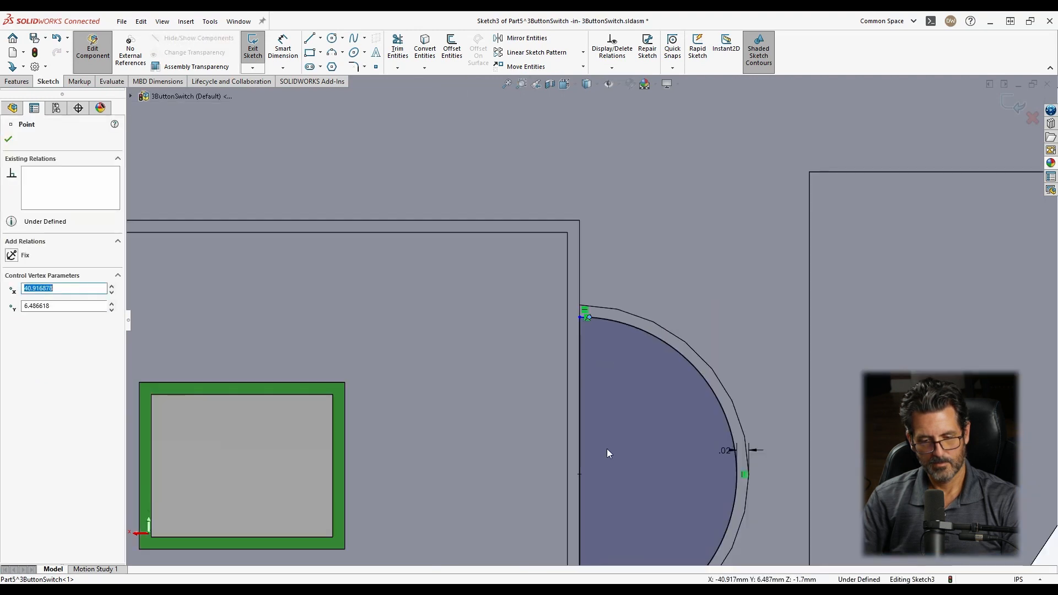
scroll(608, 453, "up", 1)
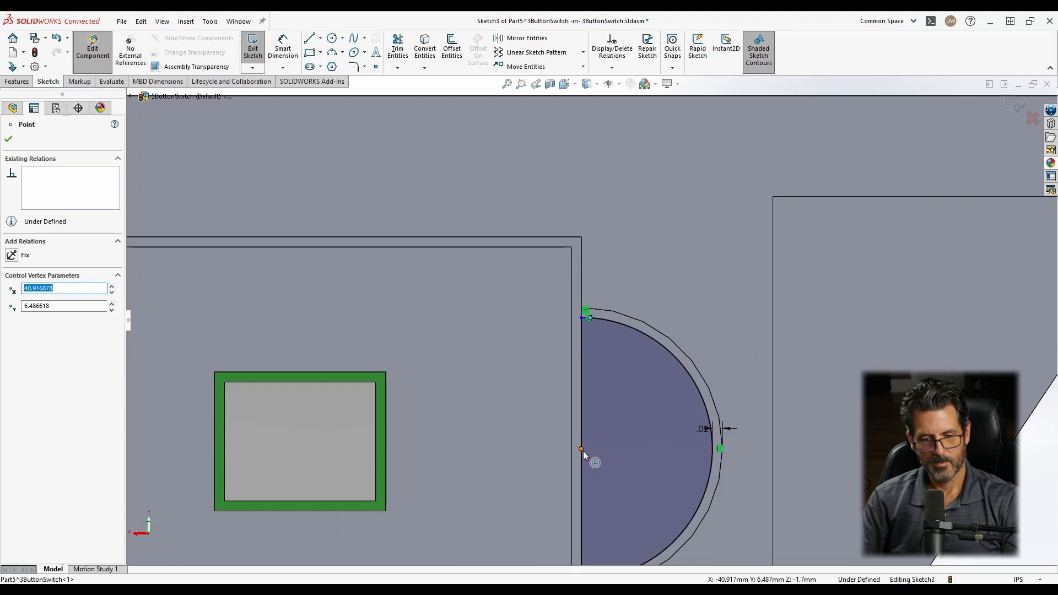
scroll(599, 359, "down", 2)
scroll(593, 378, "up", 2)
scroll(590, 392, "up", 1)
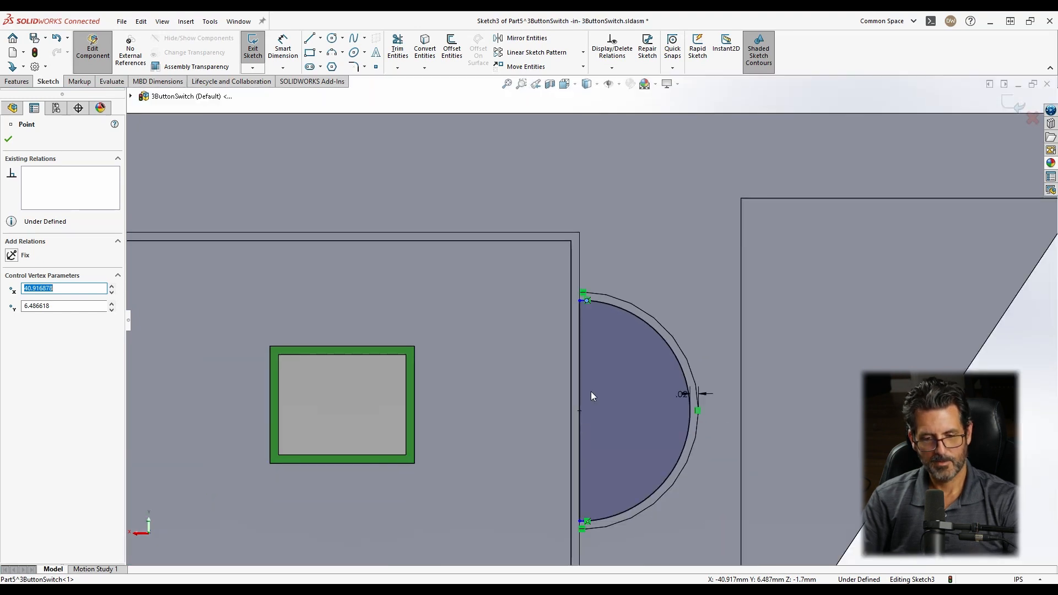
scroll(584, 360, "down", 1)
scroll(574, 408, "up", 1)
scroll(581, 398, "down", 1)
scroll(581, 398, "up", 1)
scroll(590, 448, "down", 1)
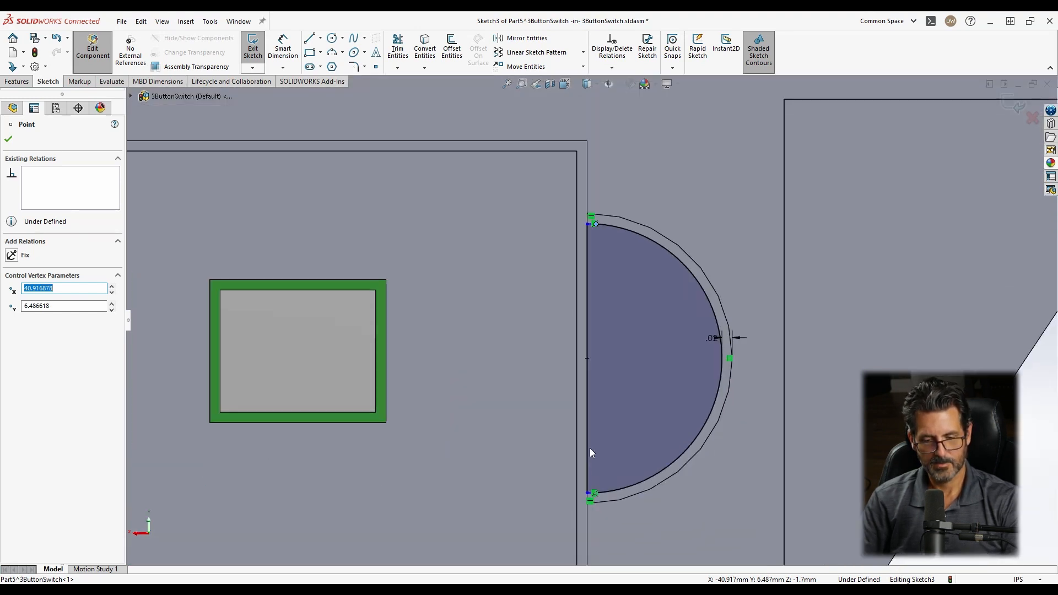
key("Escape")
left_click(586, 318)
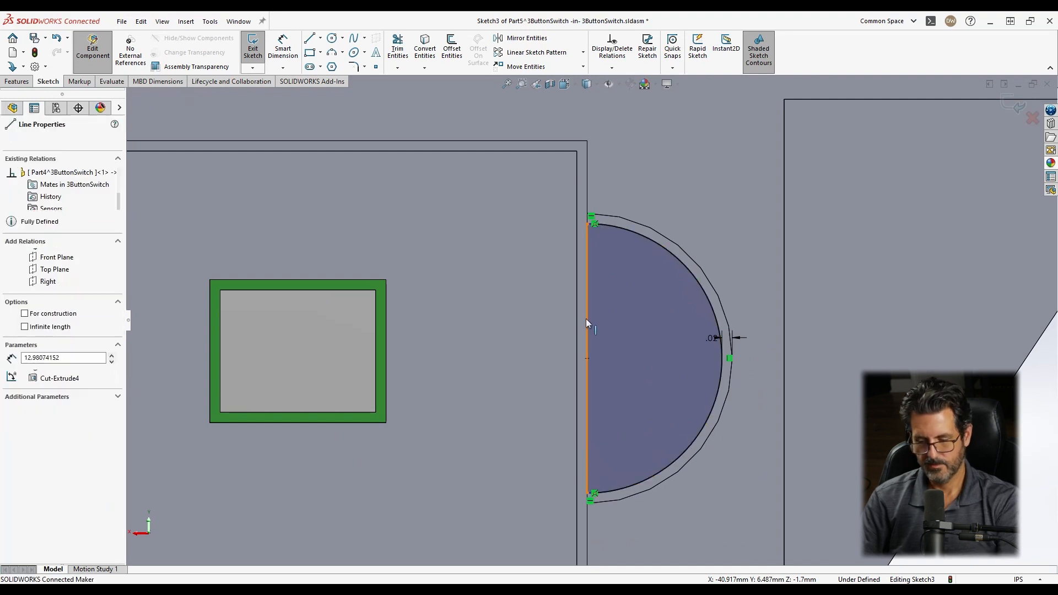
key("Delete")
Delete the short horizontal lines at the arc's upper and lower endpoints.
scroll(579, 237, "down", 3)
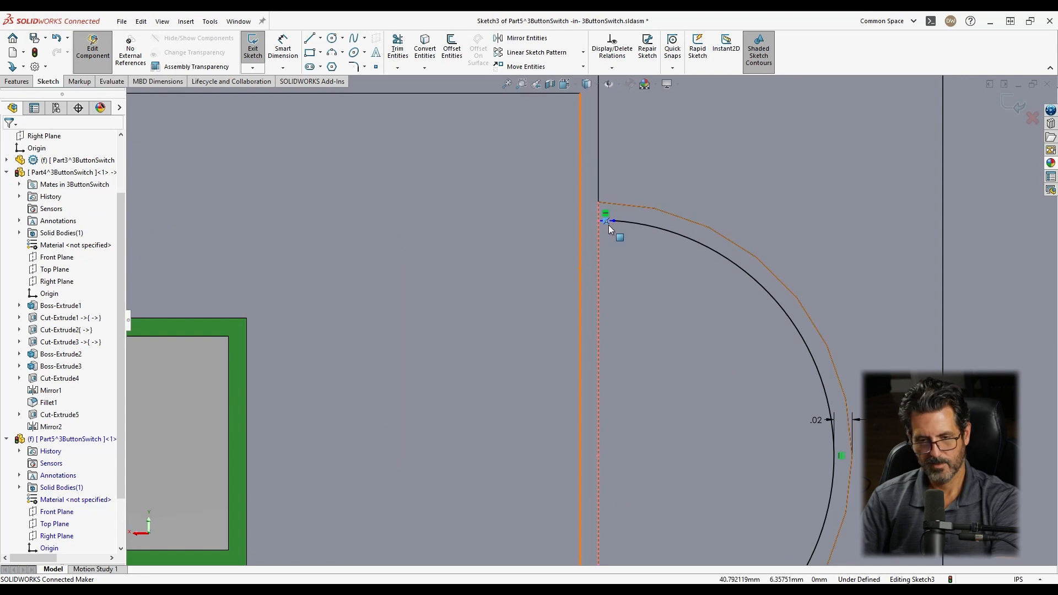
scroll(609, 229, "down", 3)
left_click(607, 237)
key("Delete")
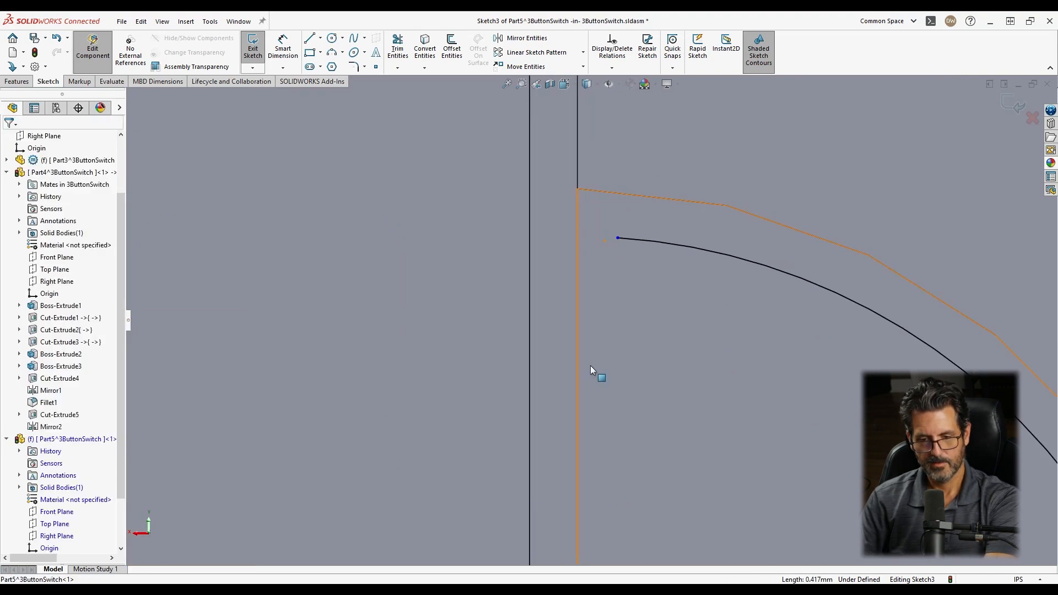
scroll(590, 366, "up", 7)
scroll(589, 508, "down", 6)
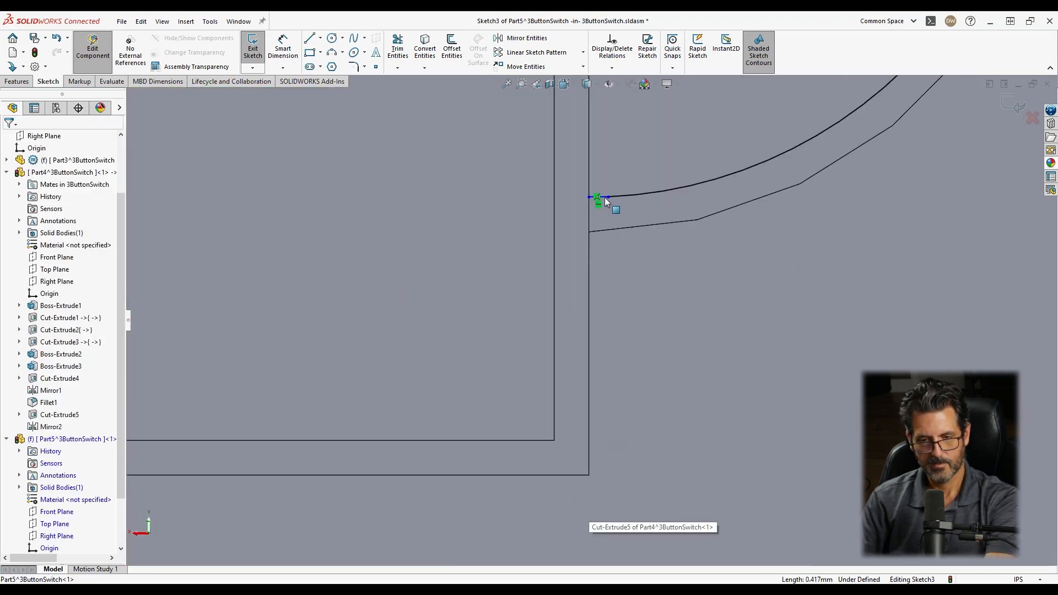
scroll(605, 201, "up", 5)
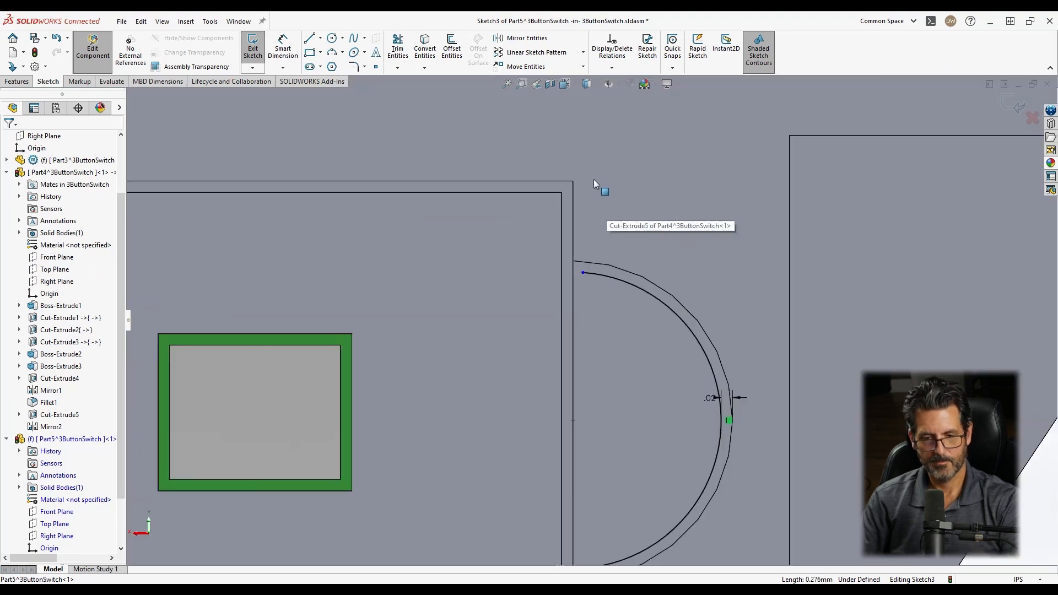
Close the arc with three lines: horizontal to the plate's end edge, about 12.98 mm down along it, and about 0.78 mm horizontally to the lower endpoint.
scroll(576, 300, "down", 3)
key("l")
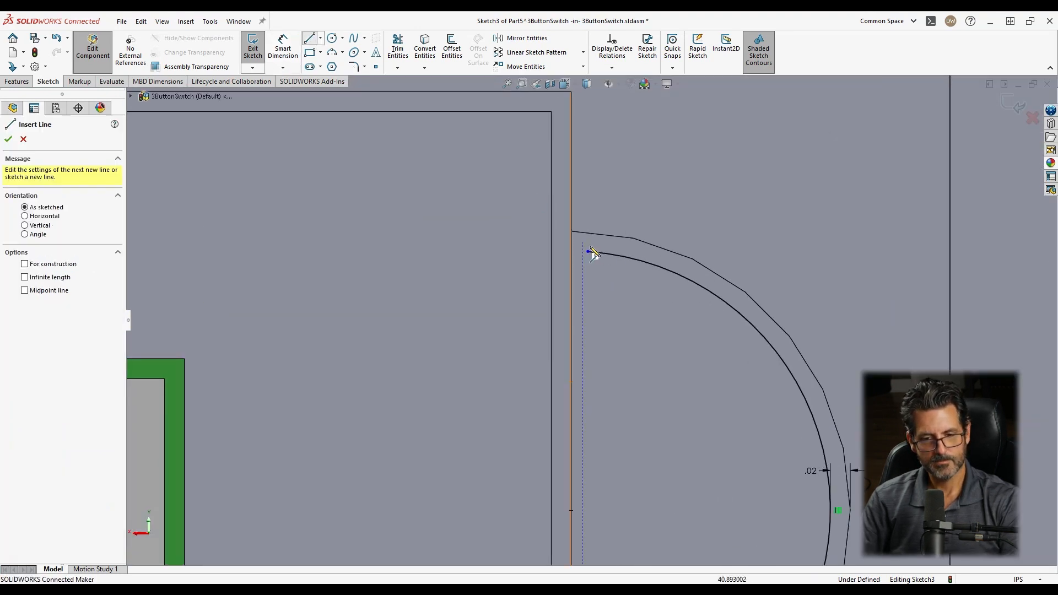
left_click(589, 252)
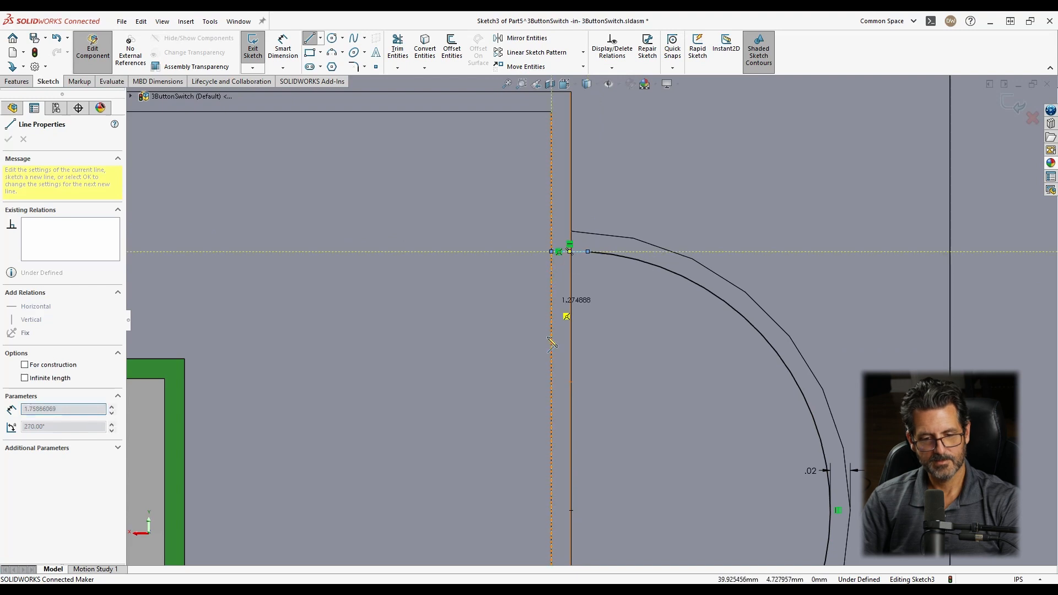
scroll(566, 307, "up", 5)
scroll(592, 445, "down", 5)
scroll(585, 438, "down", 3)
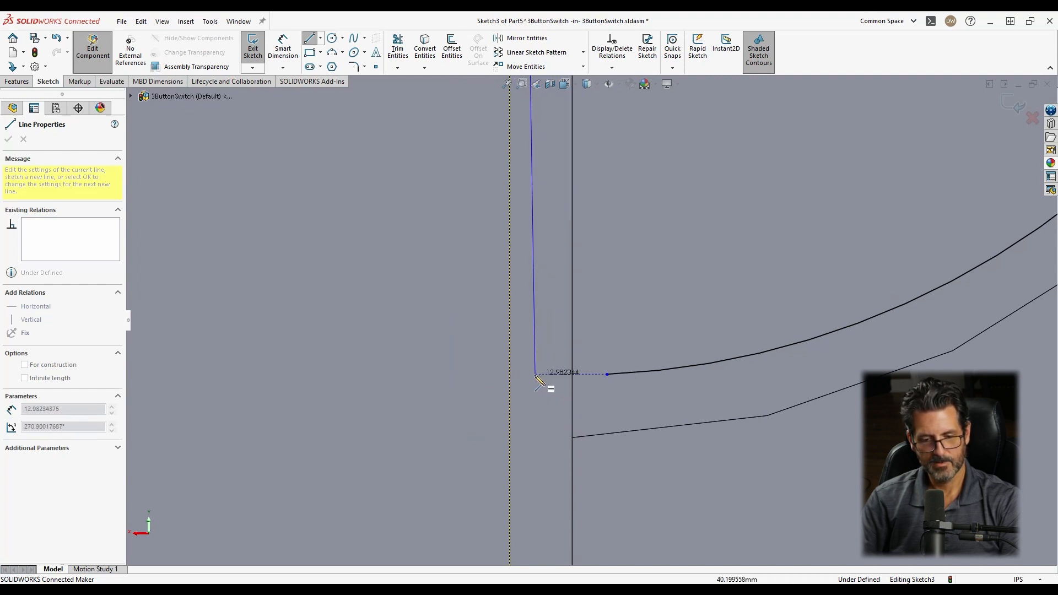
left_click(509, 374)
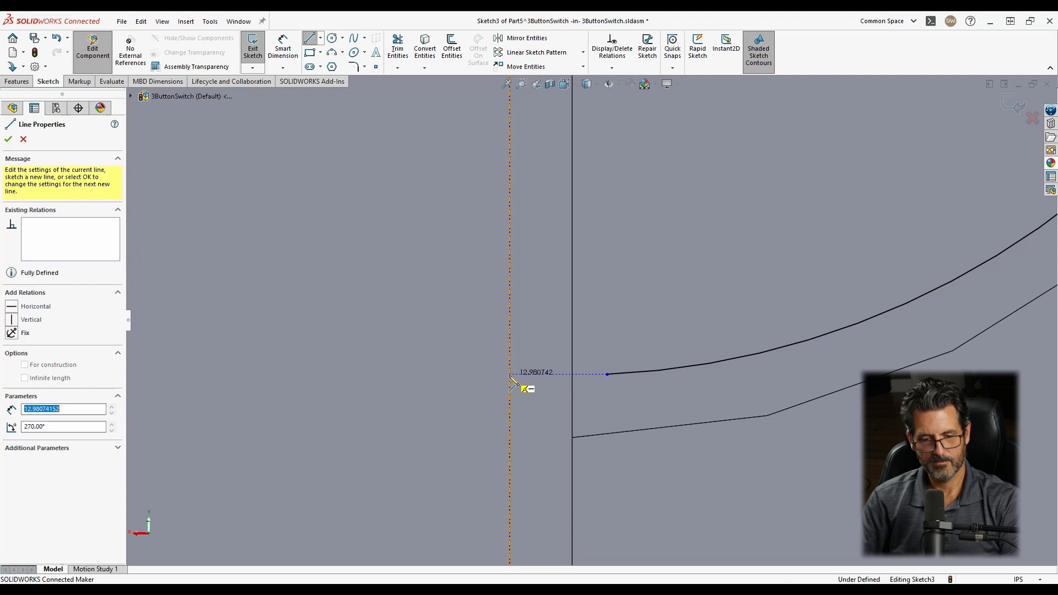
left_click(607, 374)
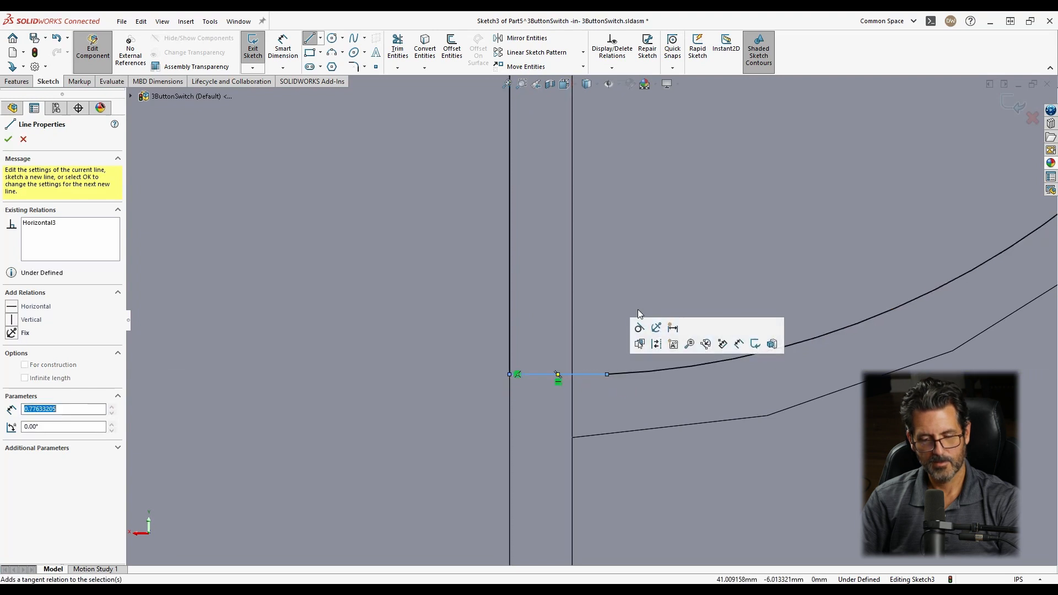
key("Escape")
Add tangent relations between the arc and both the lower and upper short horizontal lines.
left_click(598, 374)
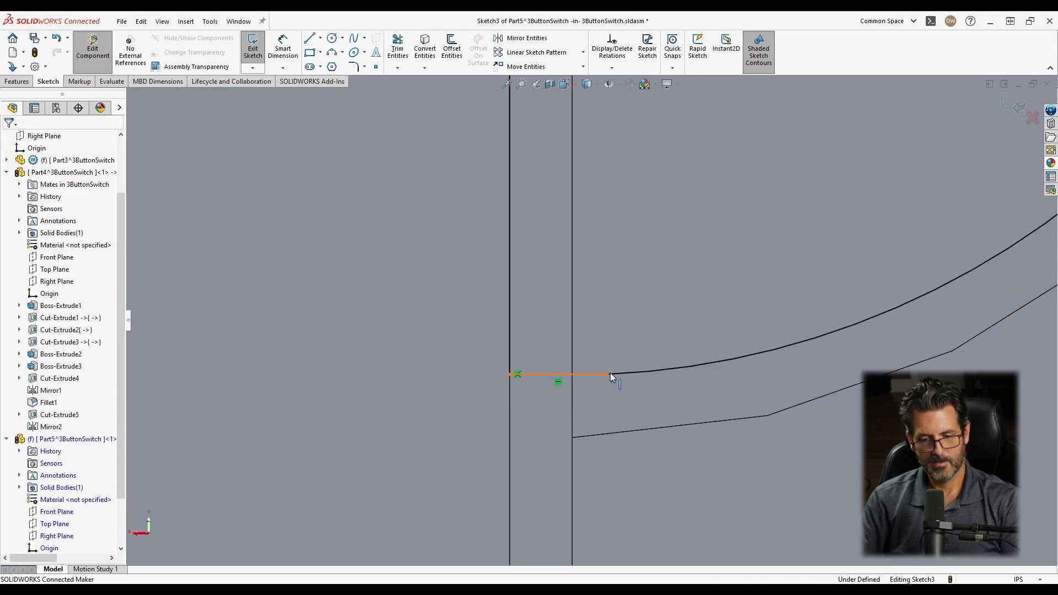
left_click(620, 372, "ctrl")
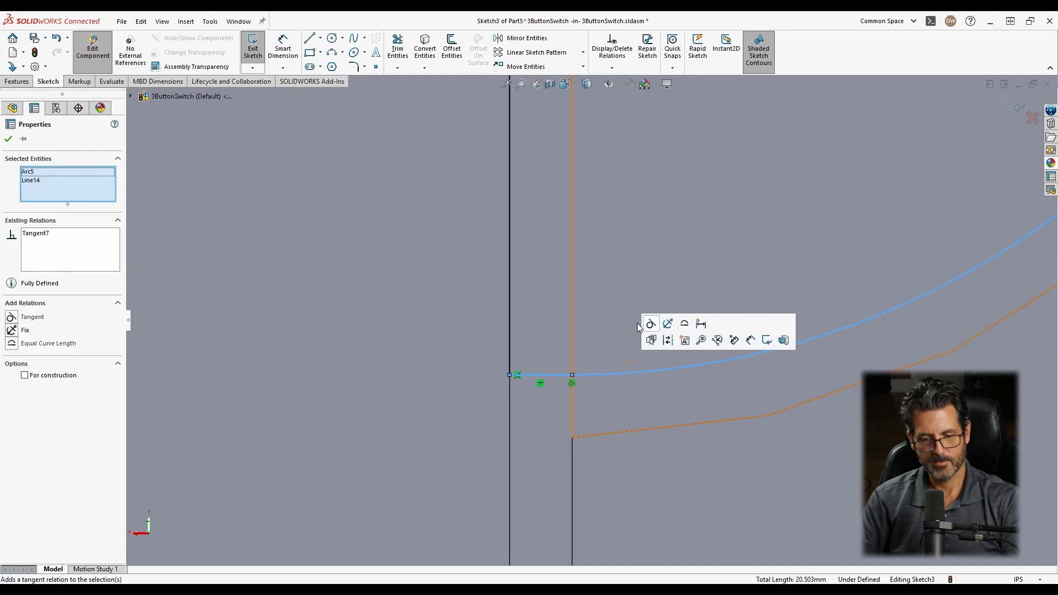
scroll(601, 270, "up", 5)
scroll(539, 499, "down", 8)
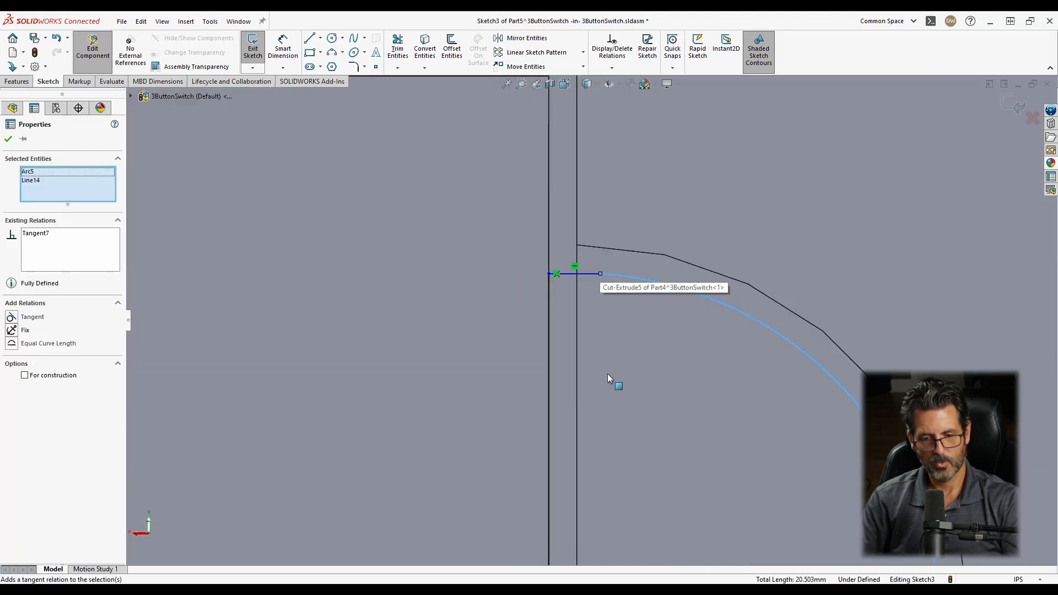
scroll(606, 369, "down", 5)
scroll(559, 190, "up", 2)
scroll(561, 178, "down", 4)
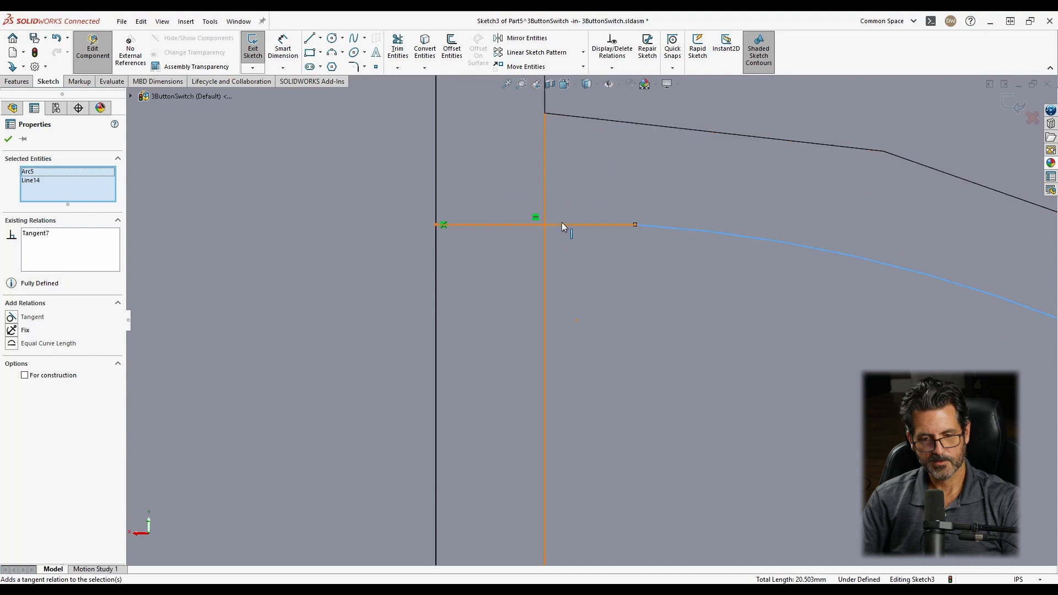
left_click(561, 225)
left_click(650, 227)
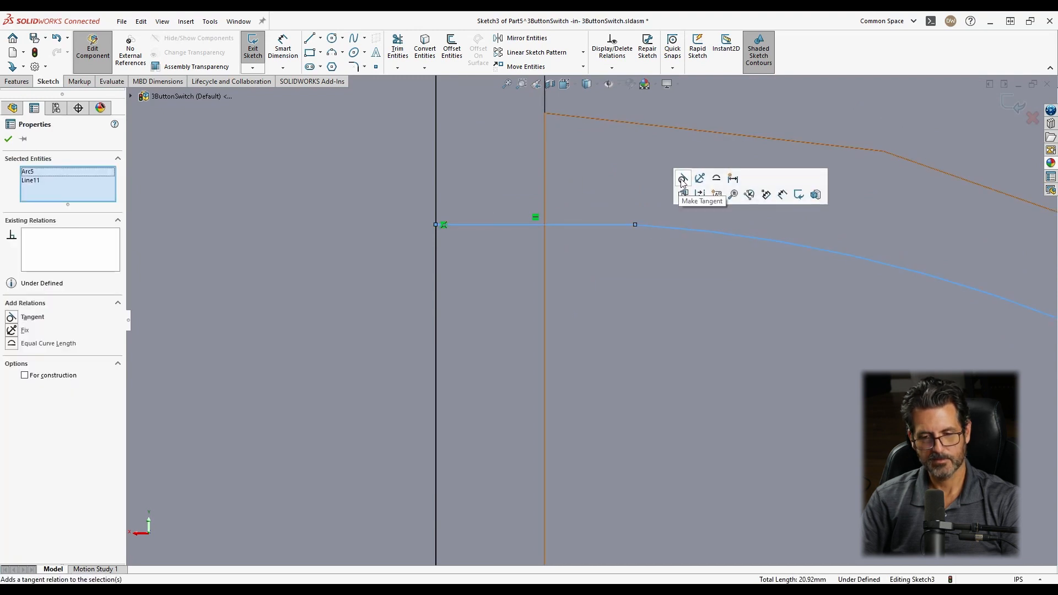
left_click(683, 181)
left_click(655, 273)
scroll(660, 323, "up", 5)
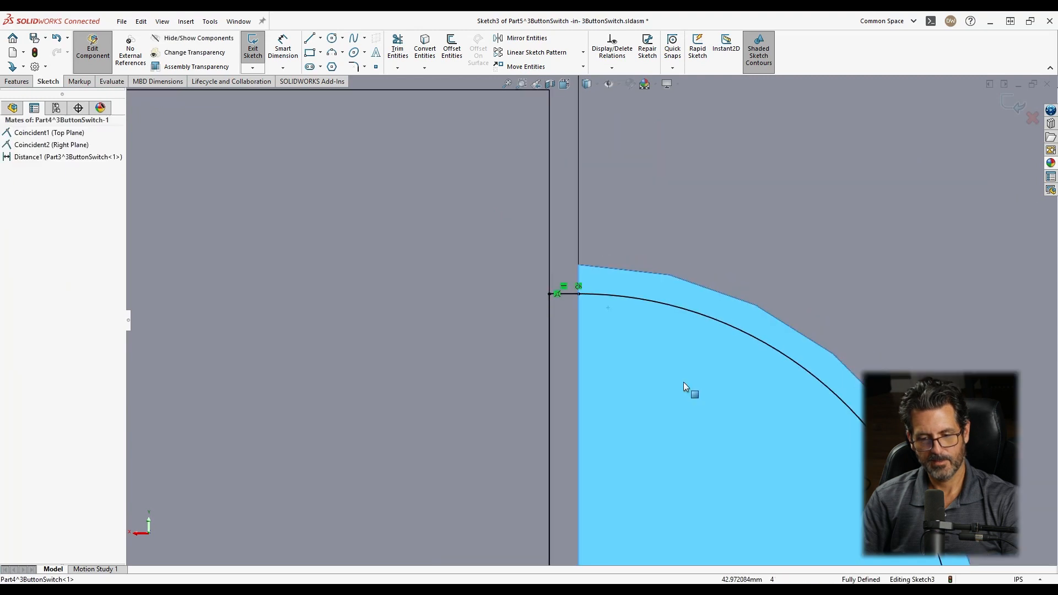
Extrude the closed half-round profile as a boss with the Through All end condition, merging it with the plate.
scroll(683, 386, "up", 3)
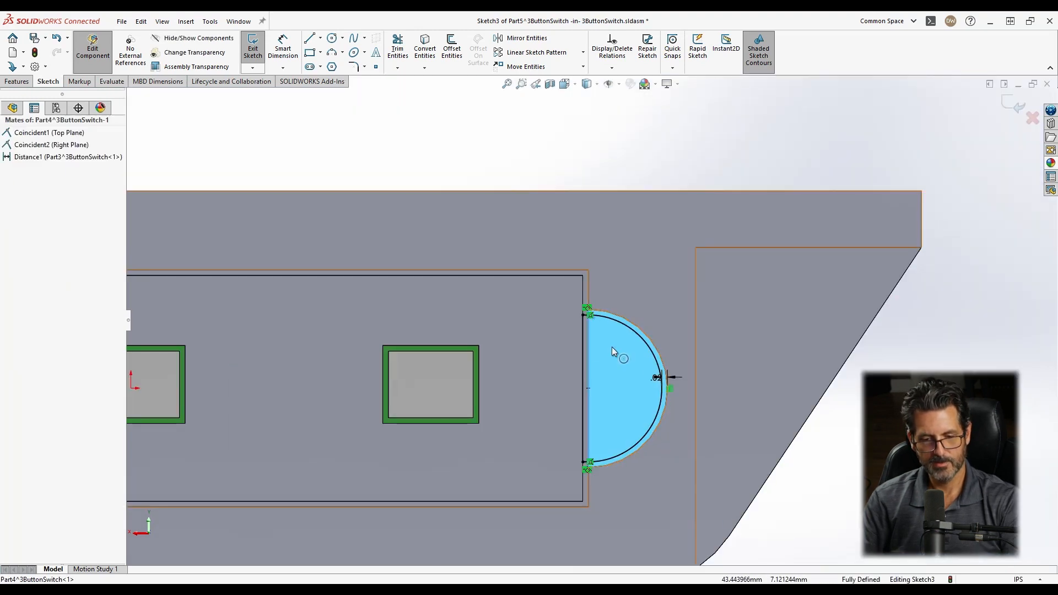
scroll(612, 351, "up", 3)
scroll(586, 412, "down", 5)
scroll(590, 259, "down", 1)
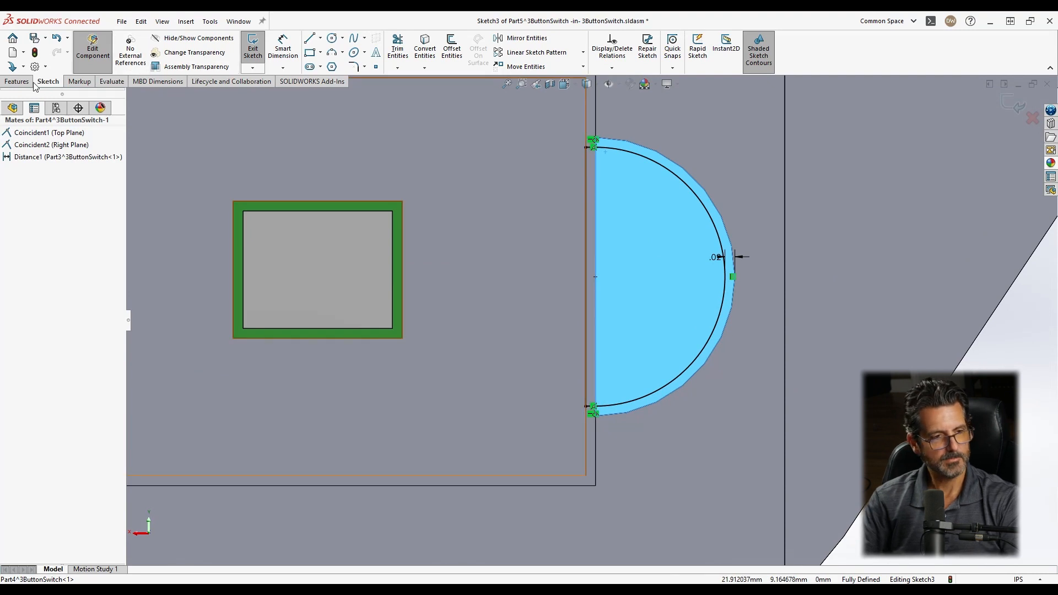
left_click(16, 82)
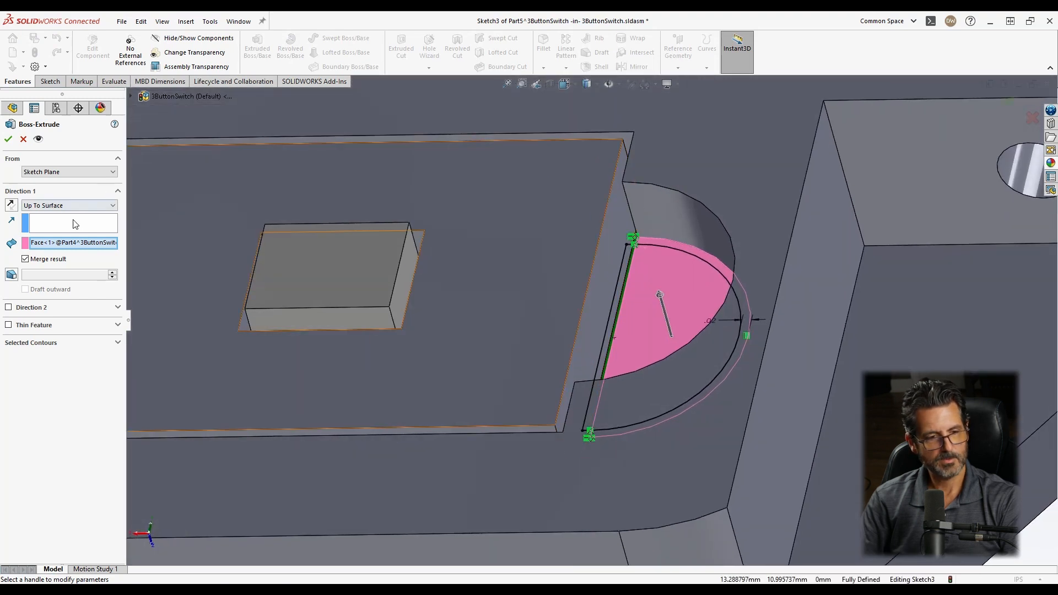
left_click(547, 246)
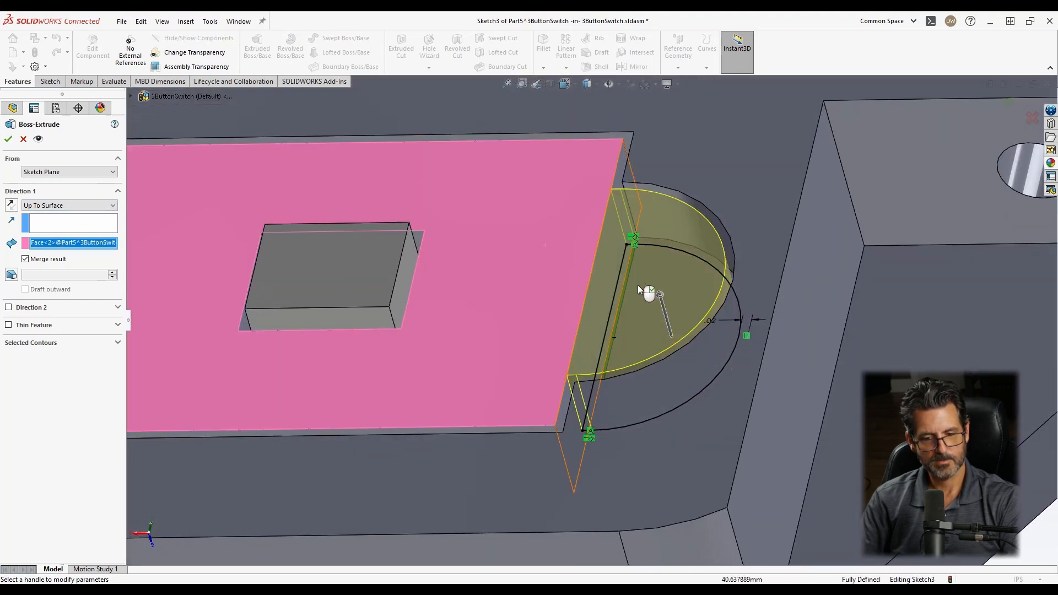
left_click(61, 205)
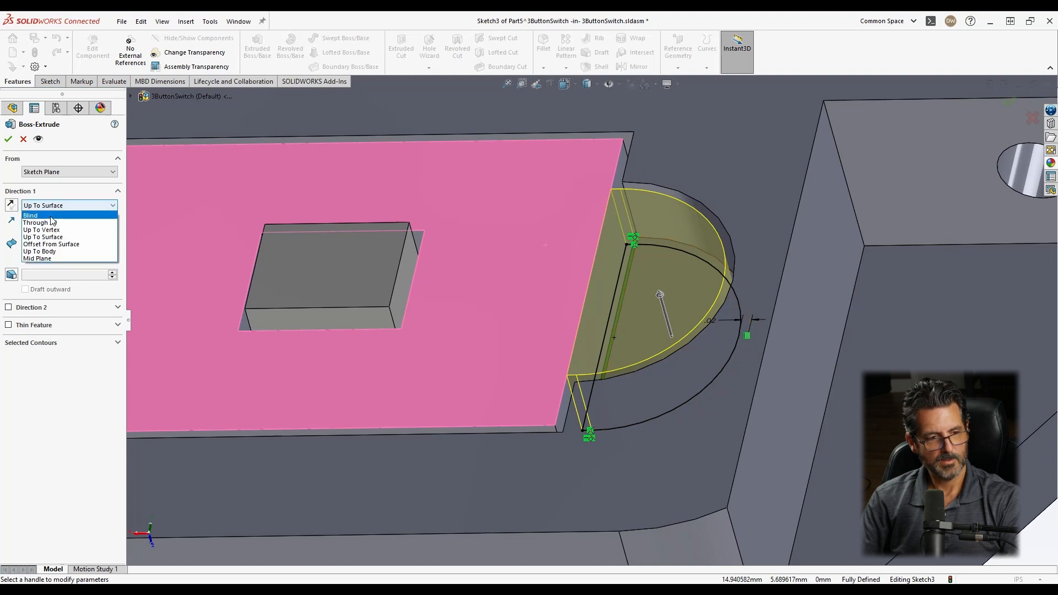
left_click(44, 223)
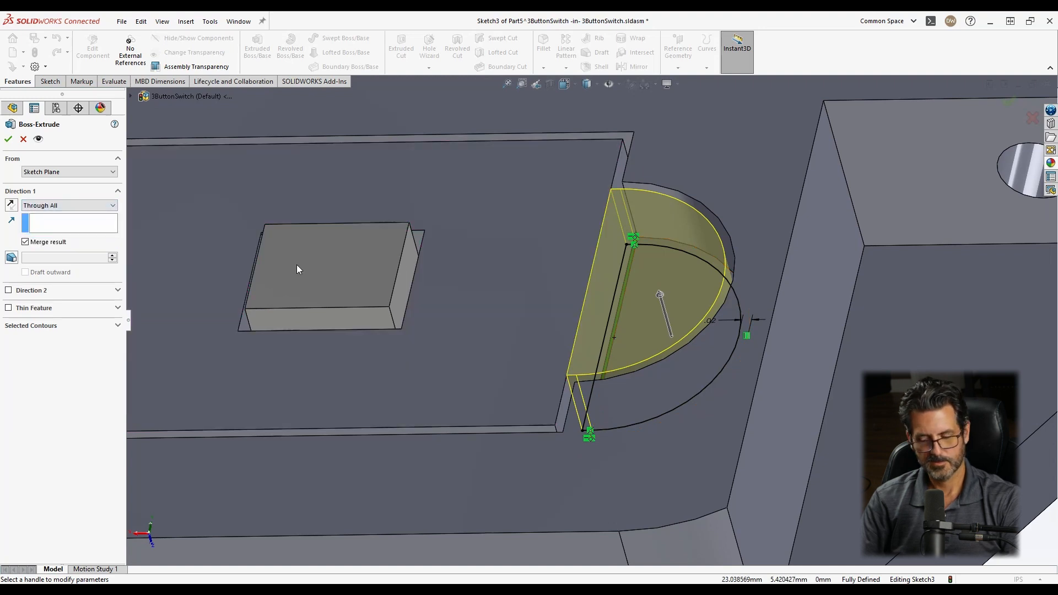
key("Escape")
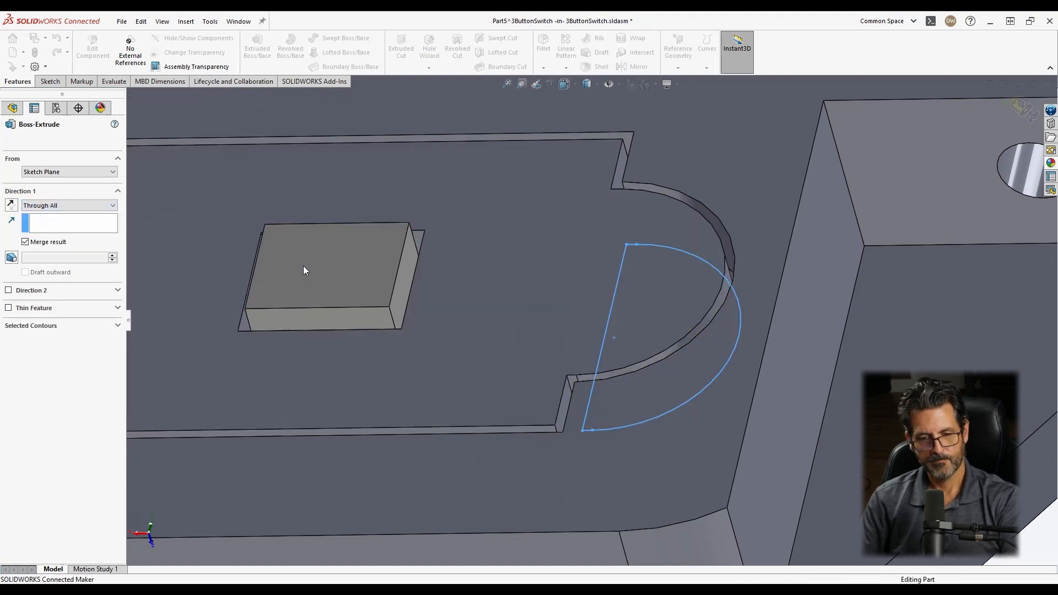
Mirror the half-round boss Boss-Extrude2 about Part5's Right Plane to the plate's opposite end.
scroll(494, 330, "up", 2)
scroll(494, 330, "up", 5)
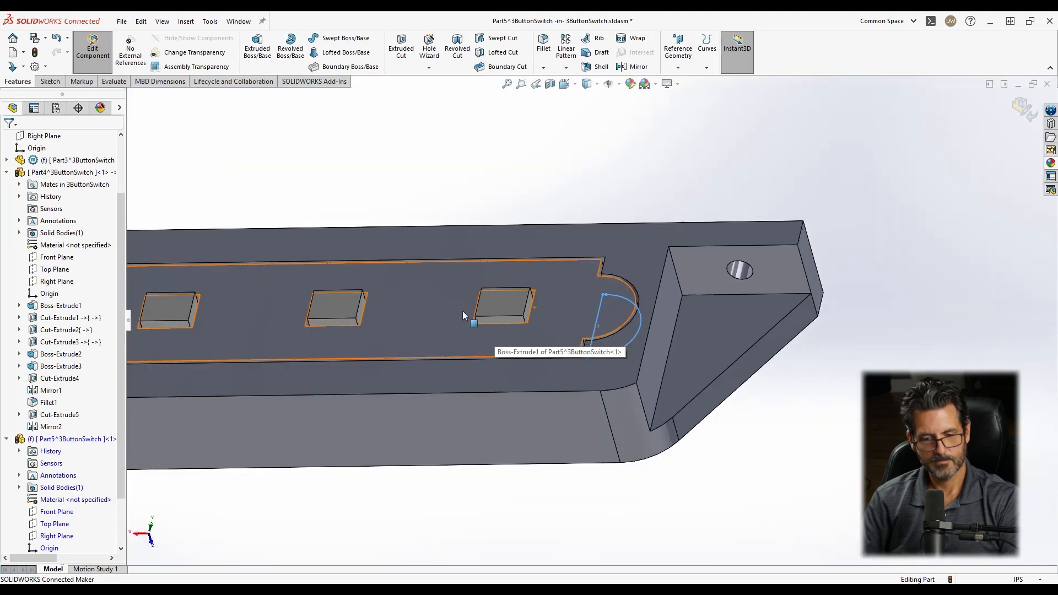
middle_click_drag(462, 311, 537, 295)
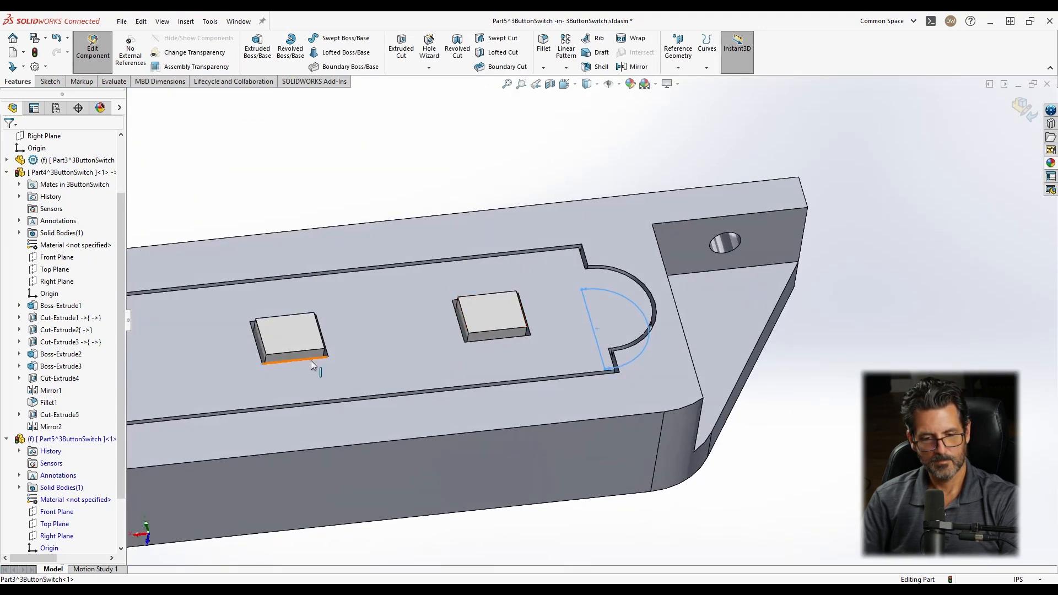
scroll(311, 361, "up", 4)
scroll(283, 337, "down", 3)
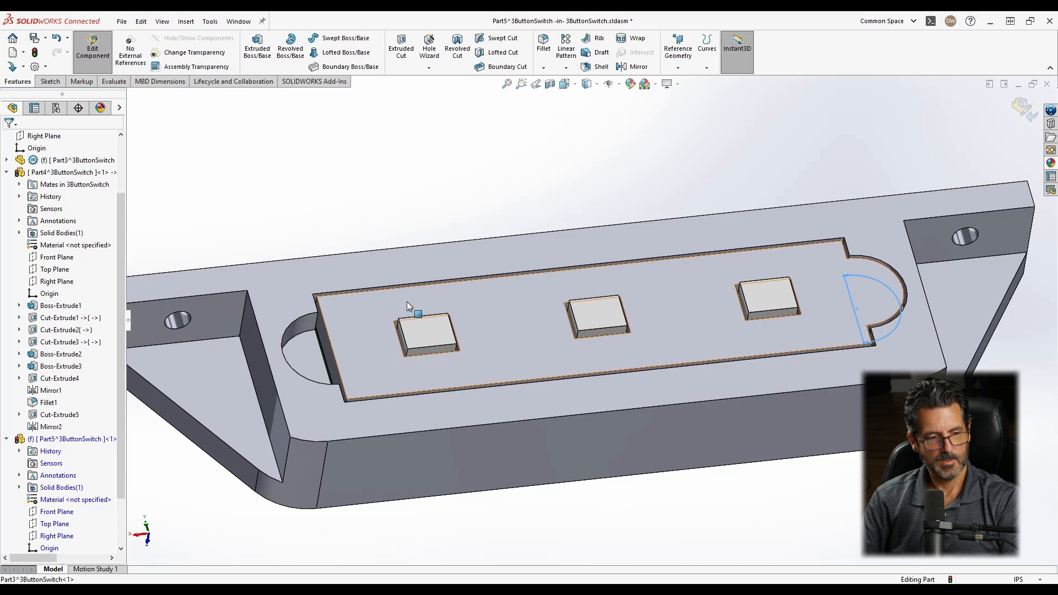
left_click(57, 536)
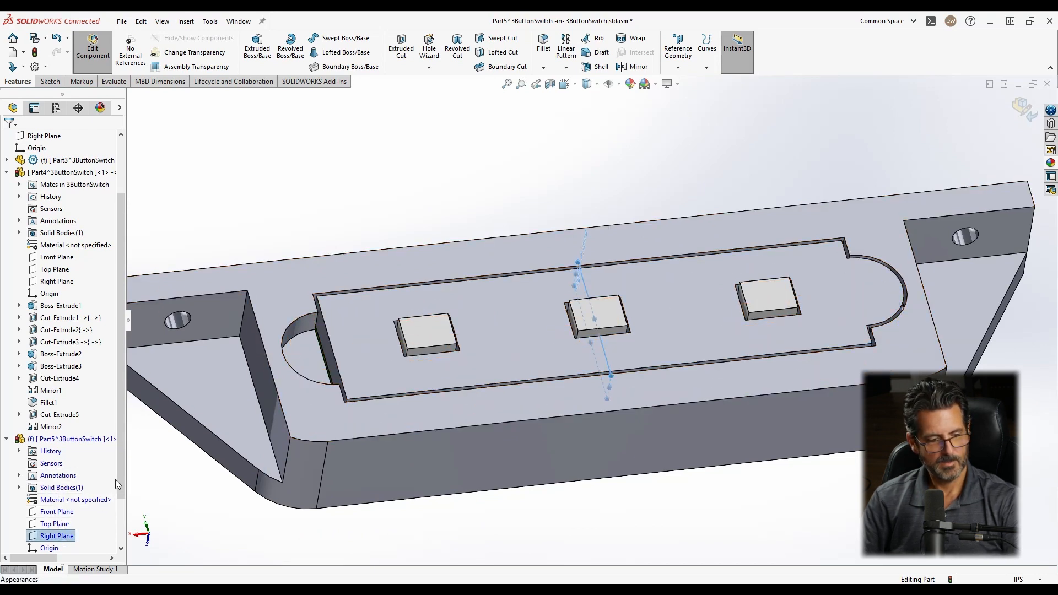
scroll(71, 513, "down", 2)
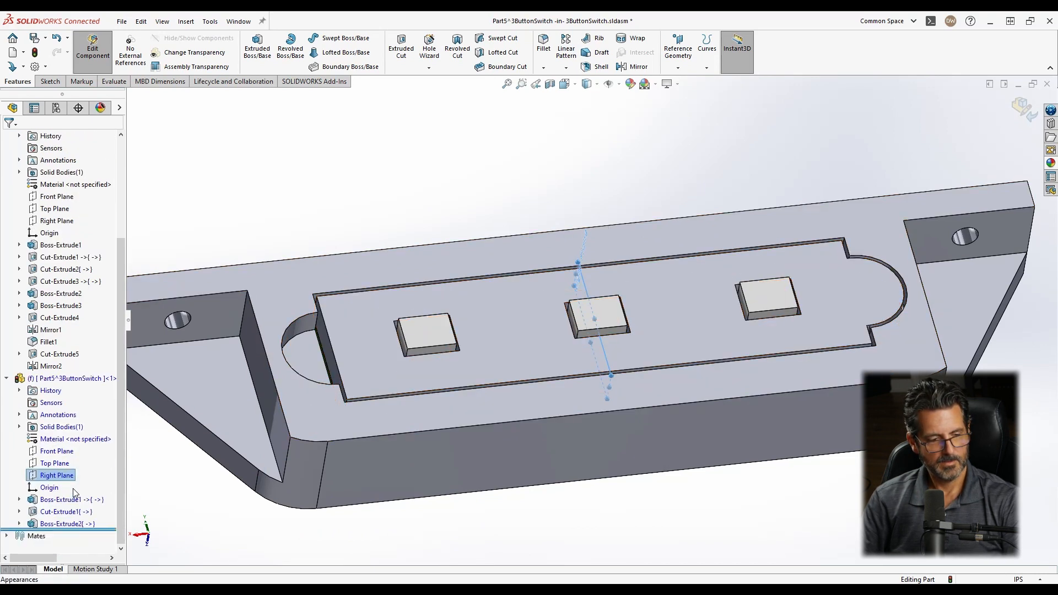
left_click(63, 526)
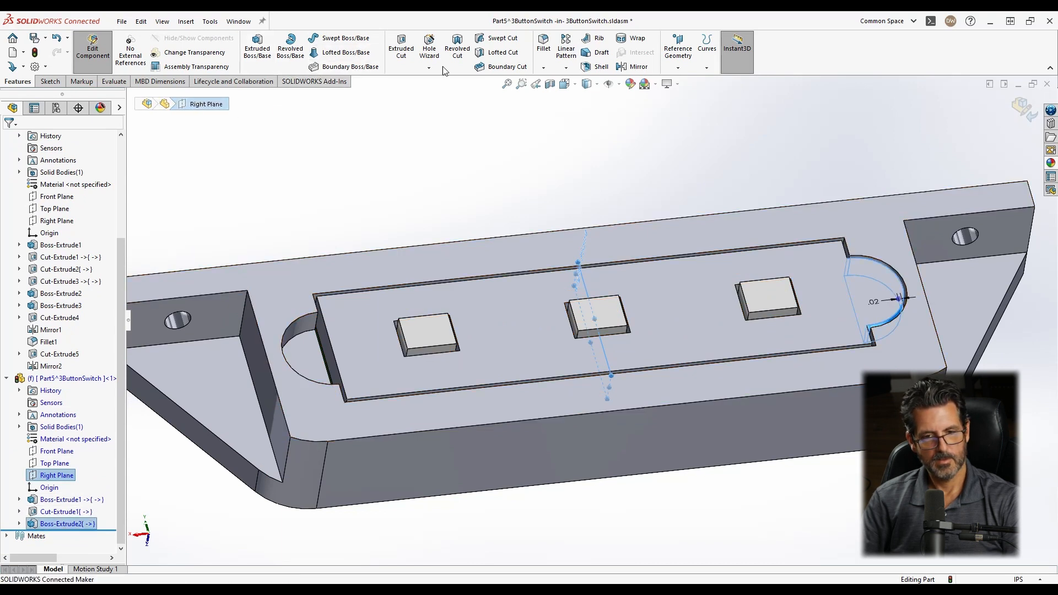
left_click(628, 67)
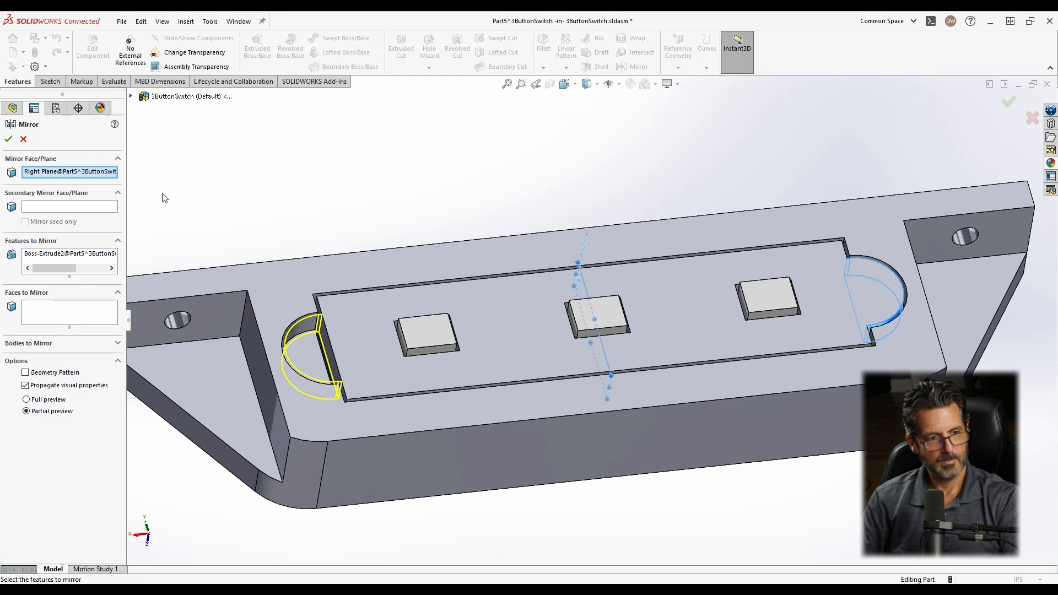
left_click(7, 140)
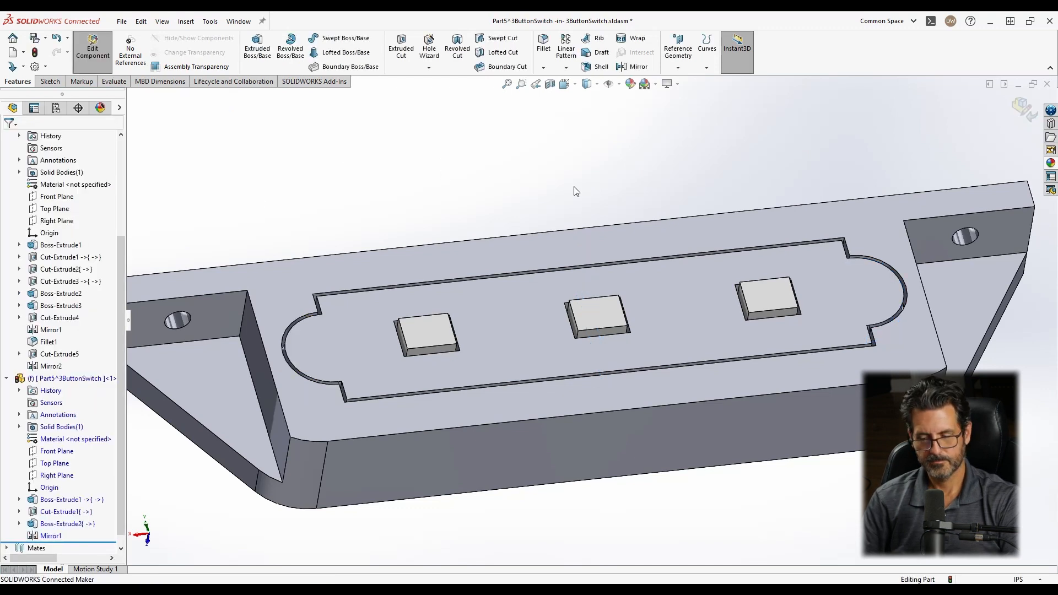
Confirm the mirror of the half-round boss and view both rounded ends of the plate.
middle_click_drag(553, 160, 553, 239)
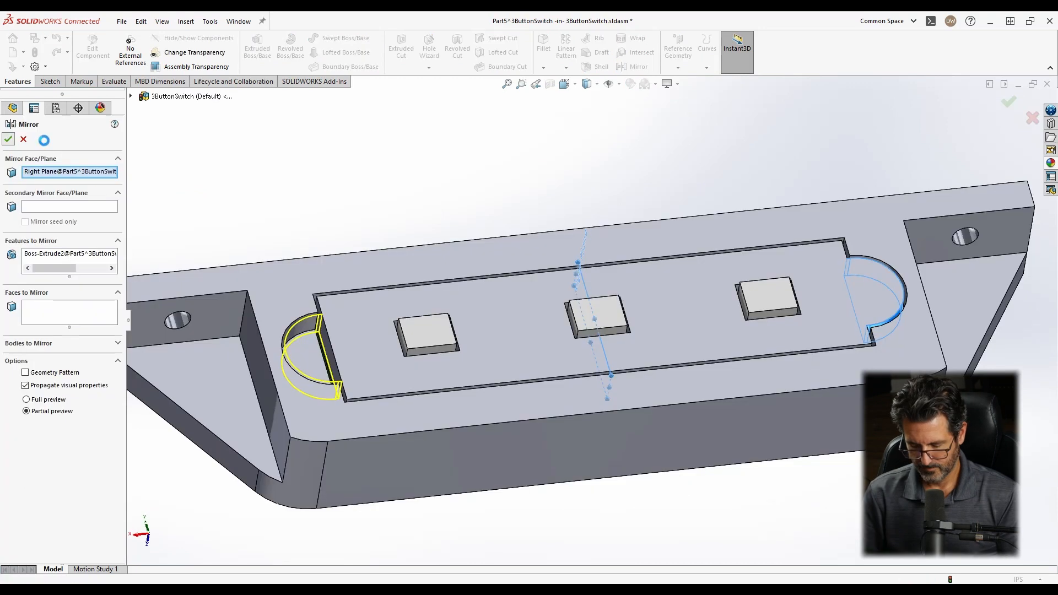
key("Return")
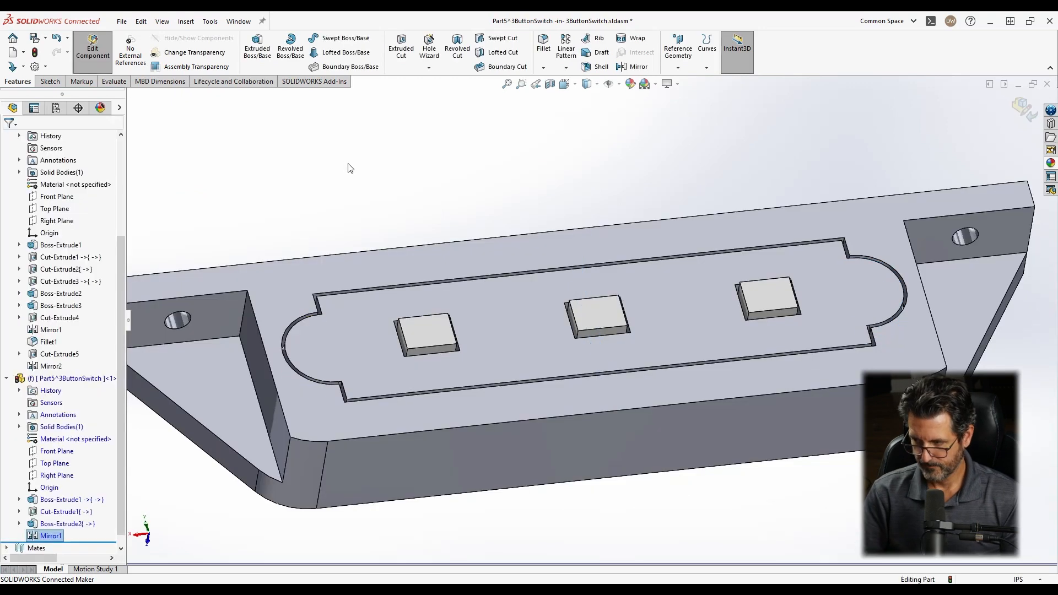
middle_click_drag(573, 193, 551, 222)
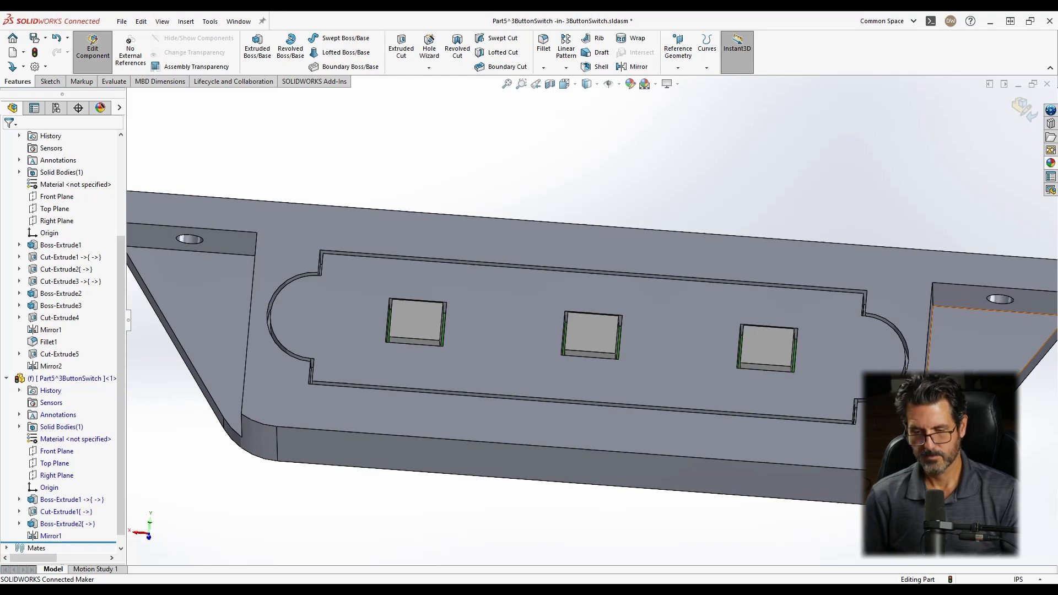
Start a sketch on the button plate's face and draw a circle of about 2.05 mm radius inside the half-round end.
left_click(882, 361)
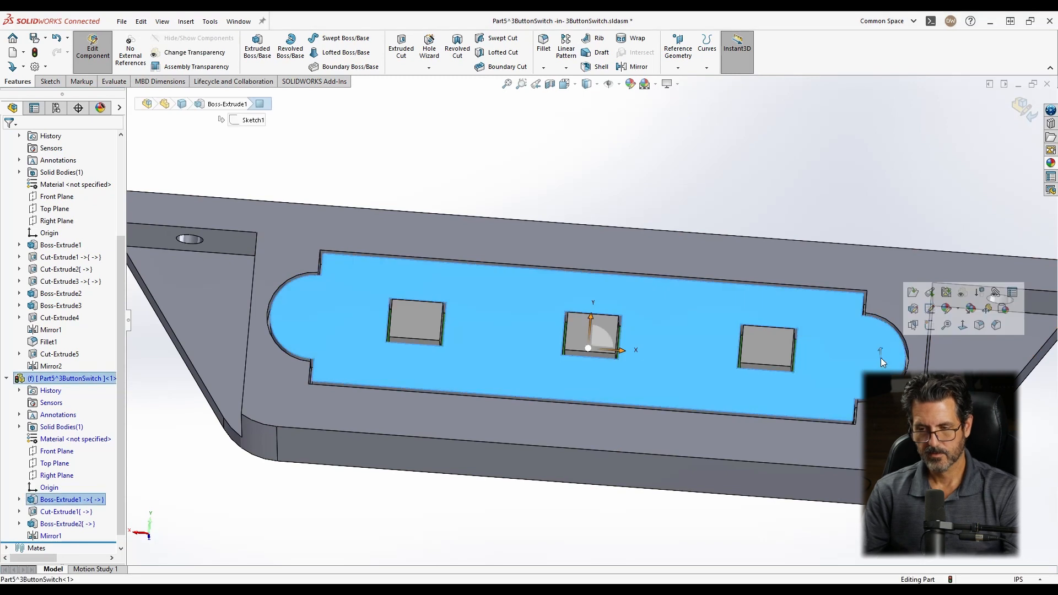
right_click(871, 363)
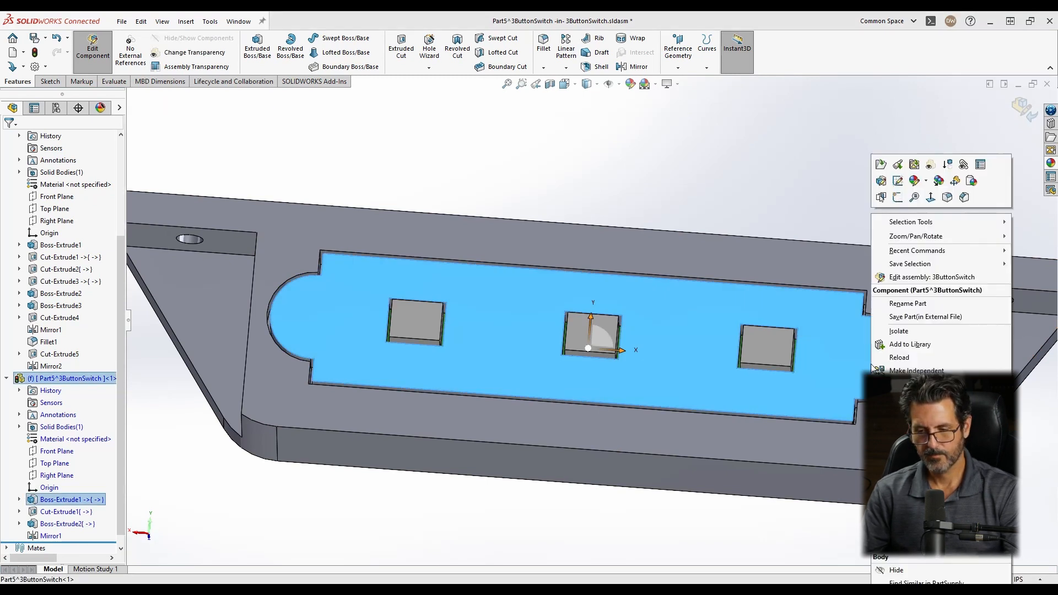
left_click(897, 197)
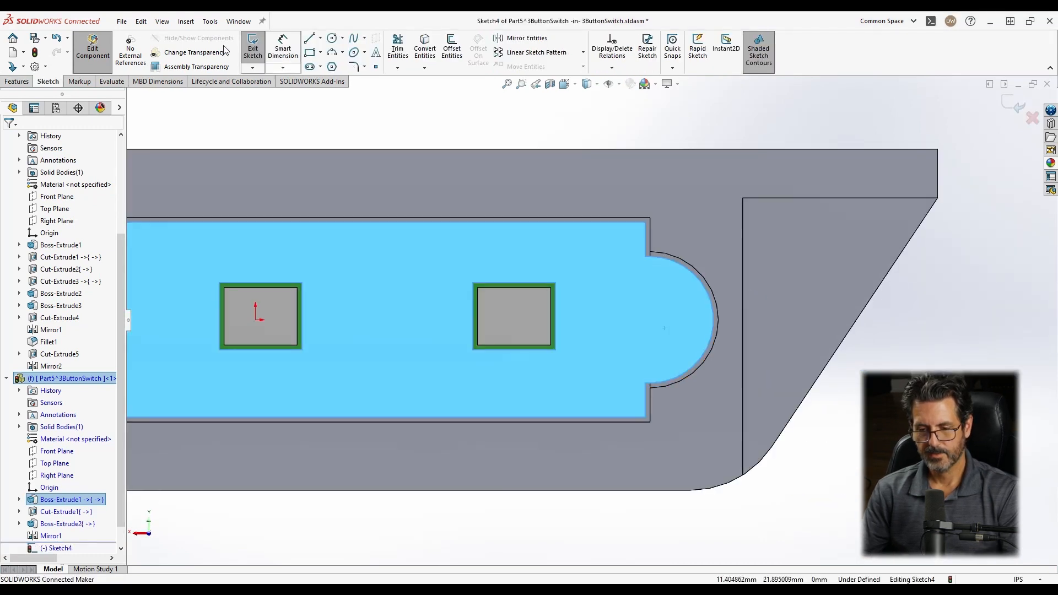
left_click(332, 38)
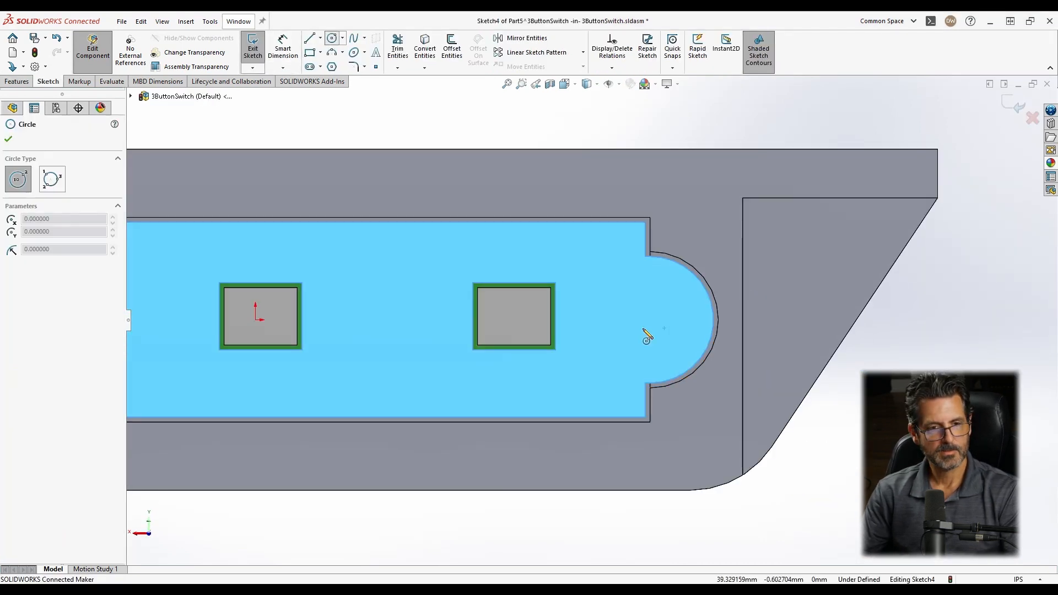
left_click_drag(673, 312, 687, 325)
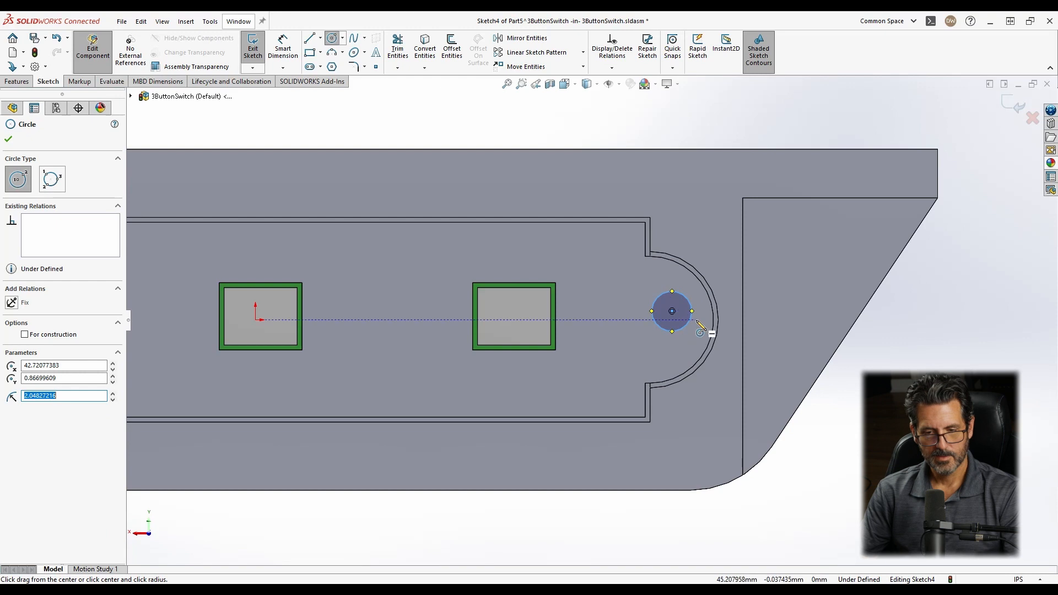
key("Escape")
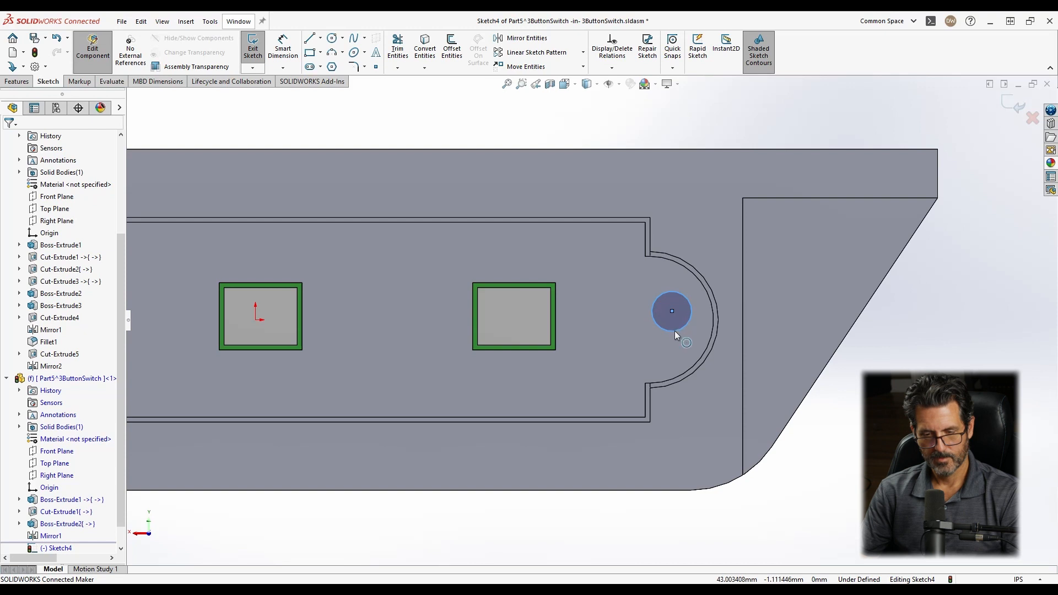
Dimension the circle's diameter as 6 in the current inch-based units and view the whole circle.
right_click_drag(704, 247, 708, 131)
left_click(685, 295)
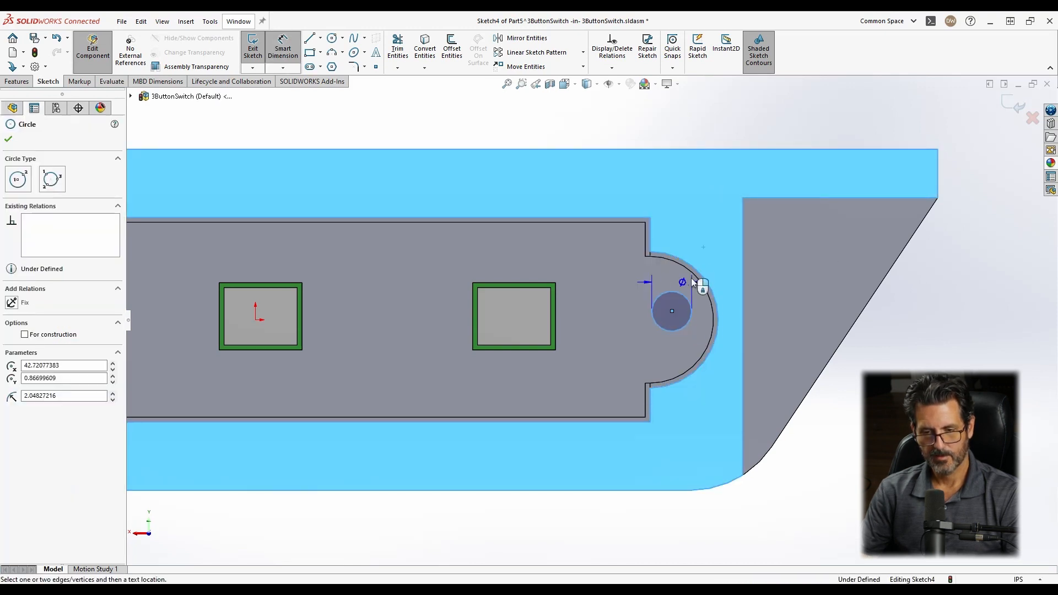
left_click(713, 239)
type("6")
key("Return")
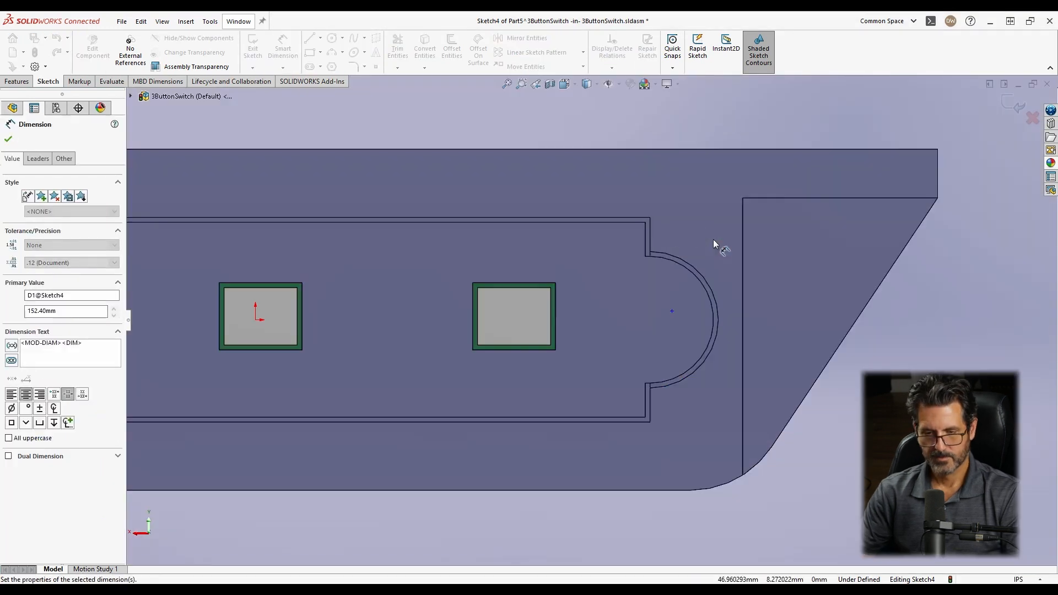
key("f")
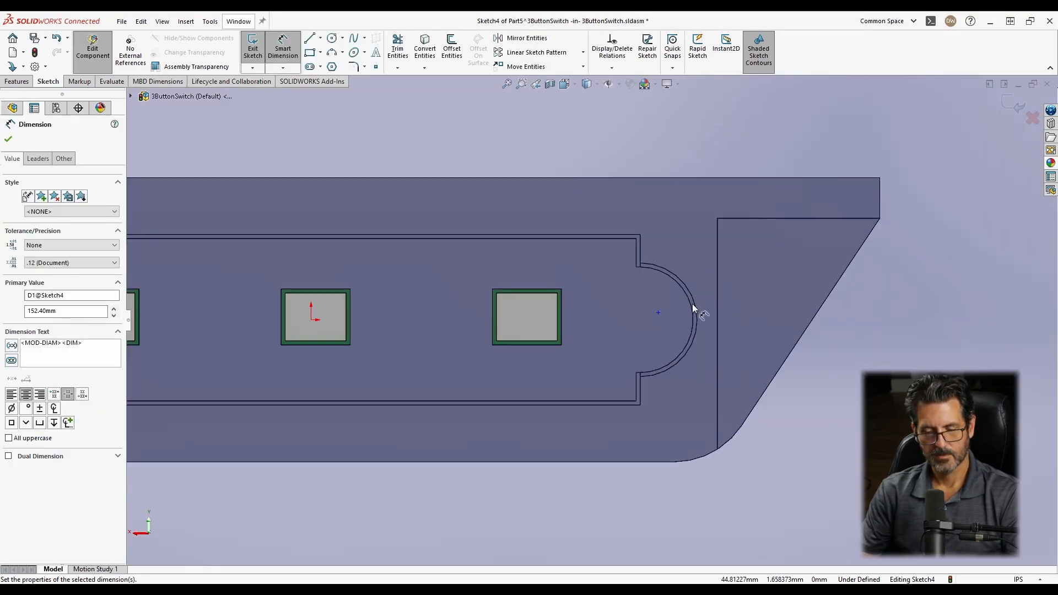
key("Escape")
key("Escape")
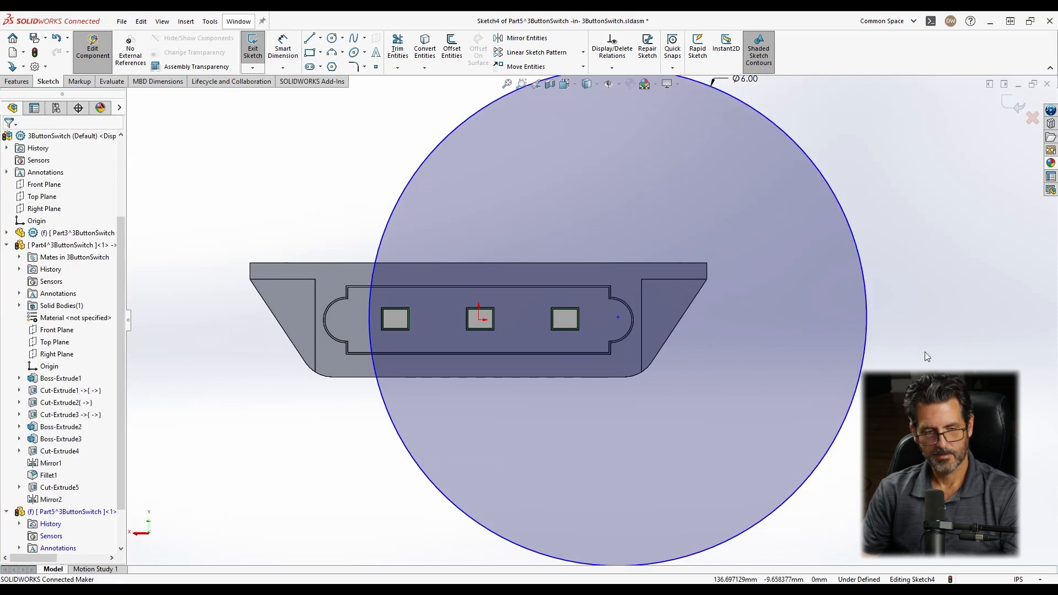
Exit the sketch and delete the oversized circle sketch from Part5.
left_click(607, 329)
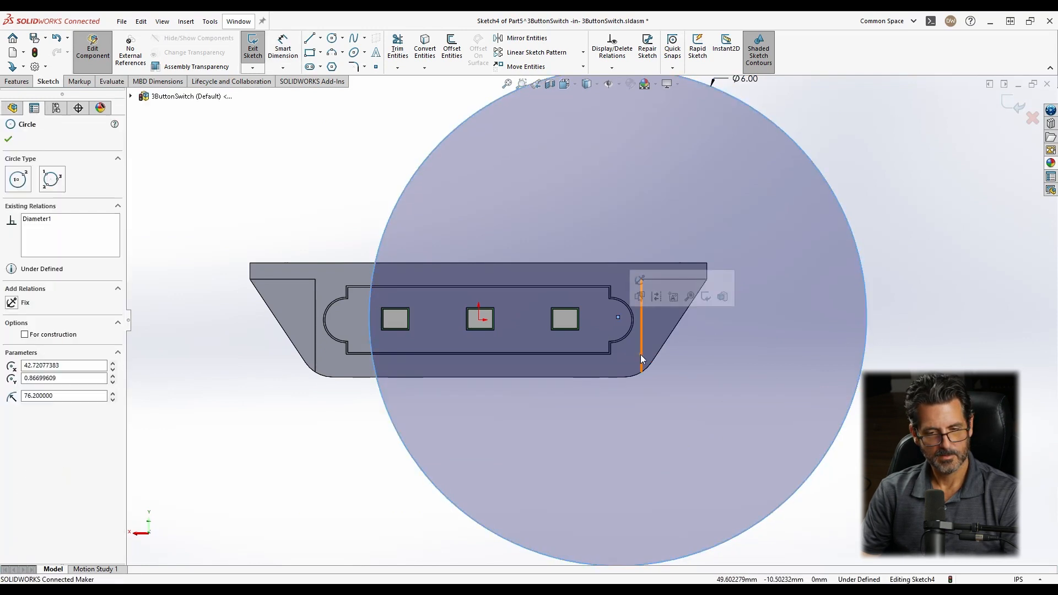
left_click(959, 188)
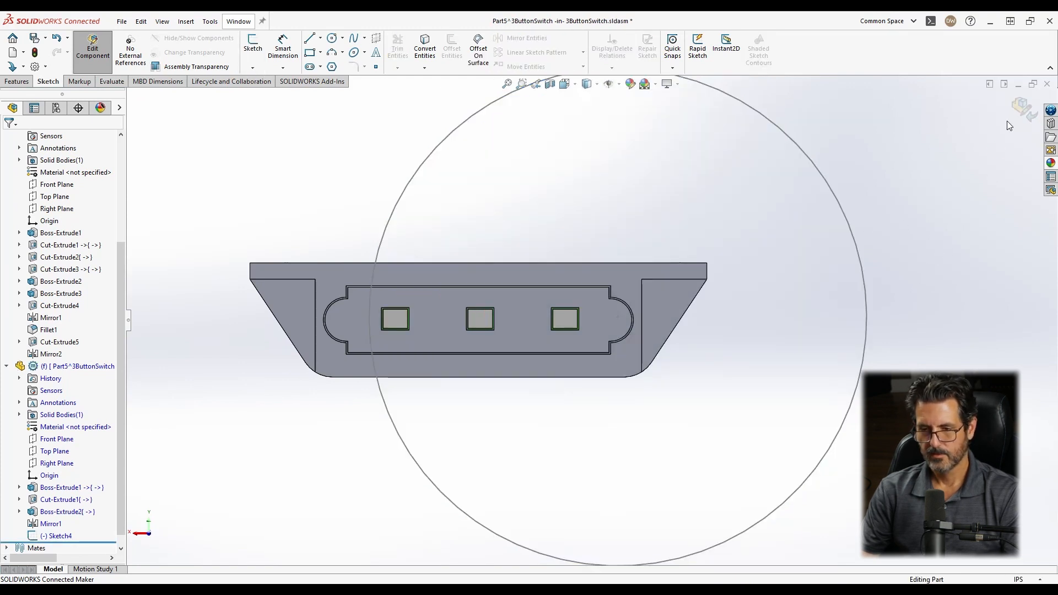
left_click(825, 182)
key("Delete")
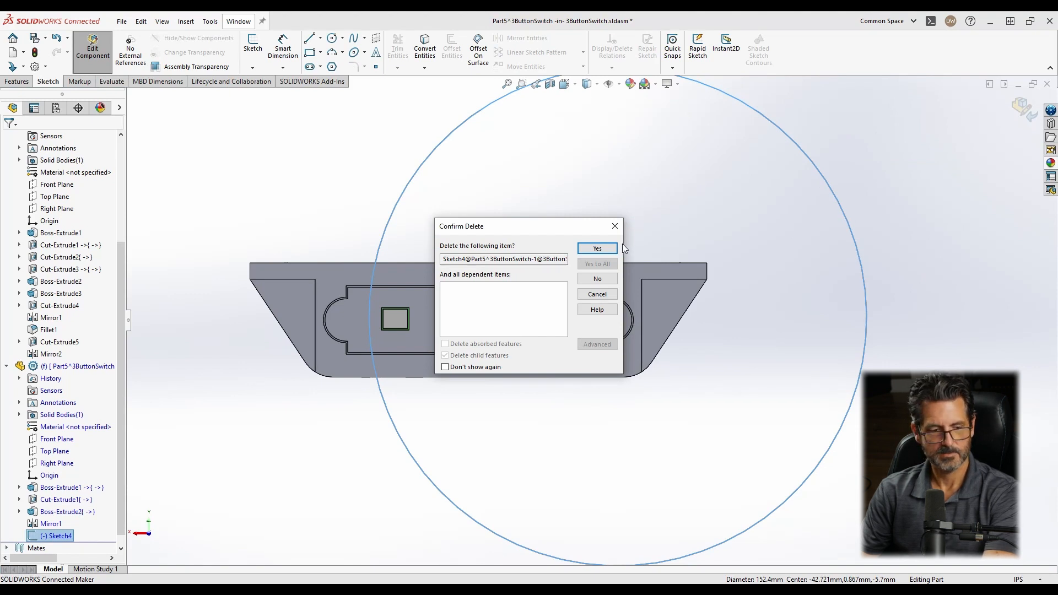
left_click(598, 249)
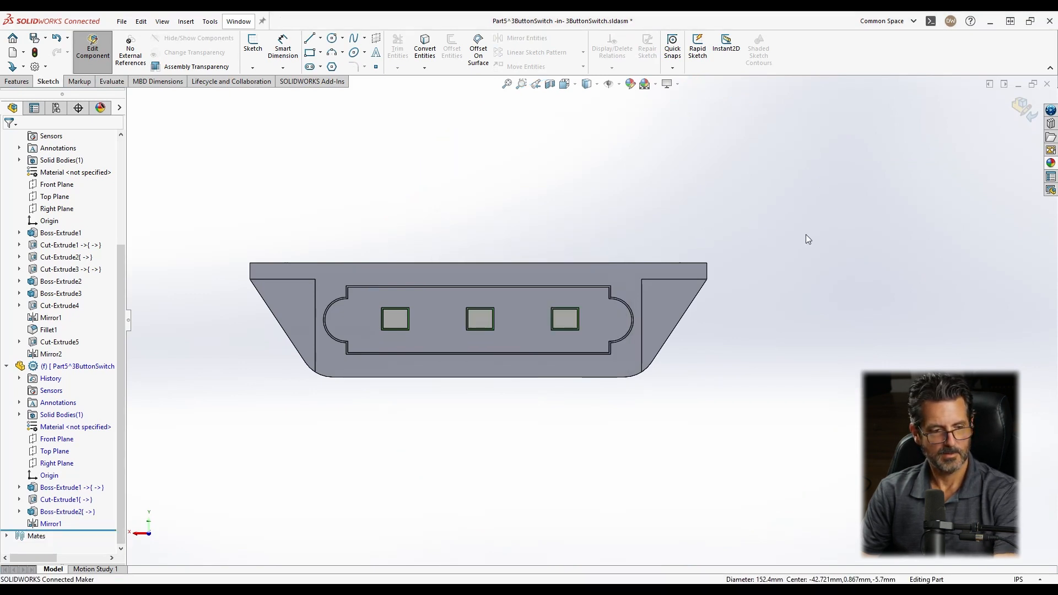
Change Part5's unit system to MMGS.
left_click(72, 366)
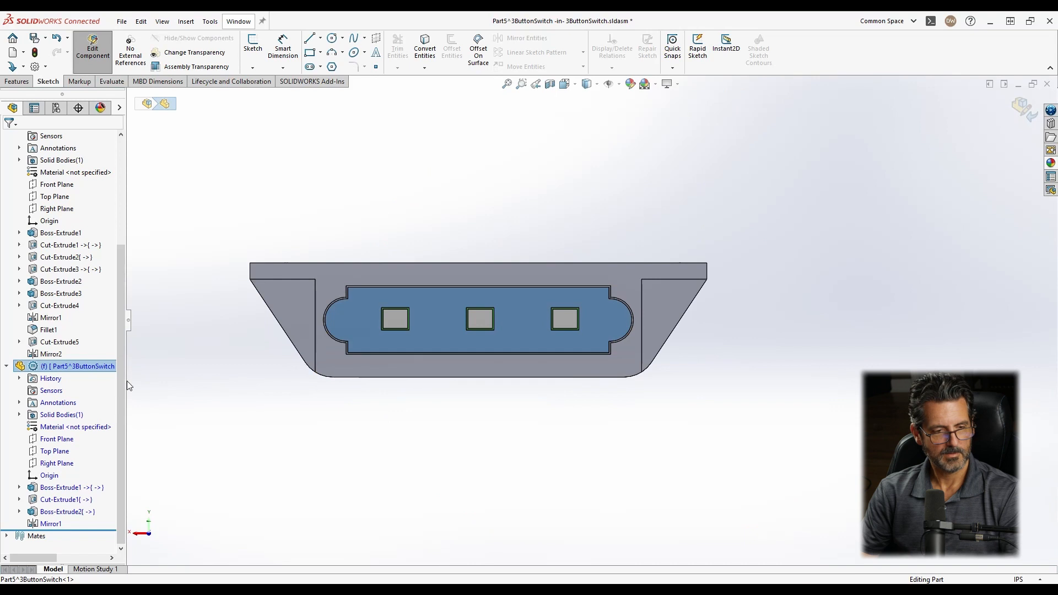
left_click(1018, 579)
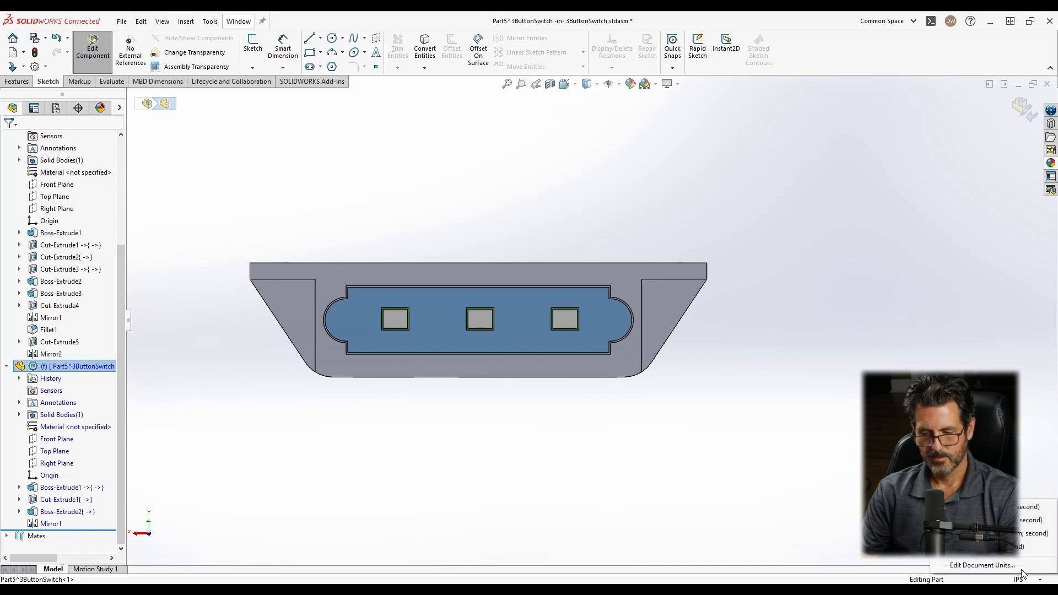
left_click(981, 533)
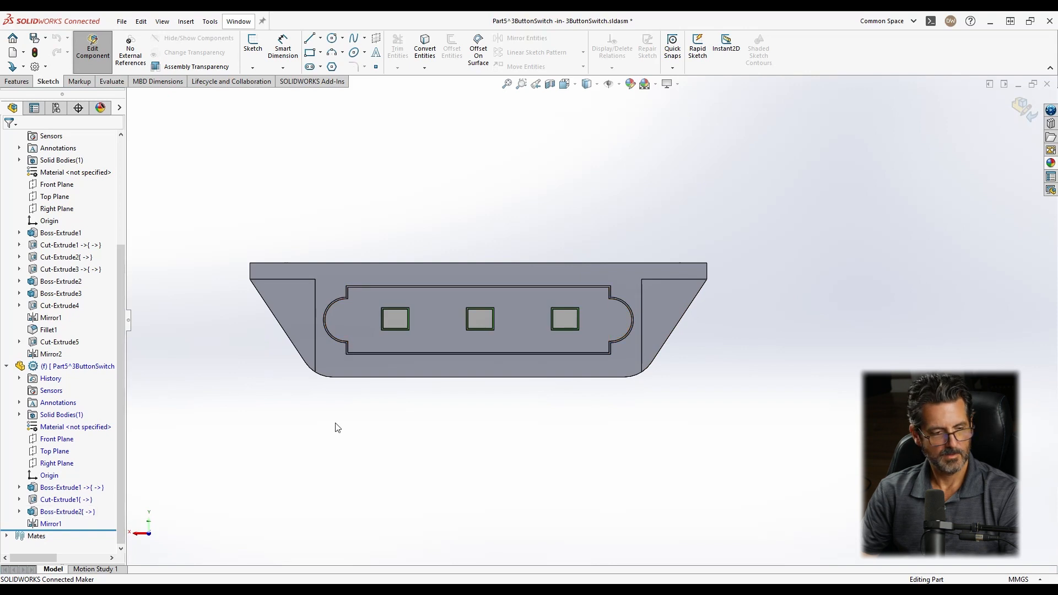
Start a new sketch on the button plate's face and draw a circle of about 1.79 mm radius inside the half-round end.
scroll(594, 316, "down", 1)
scroll(595, 316, "down", 2)
right_click(627, 339)
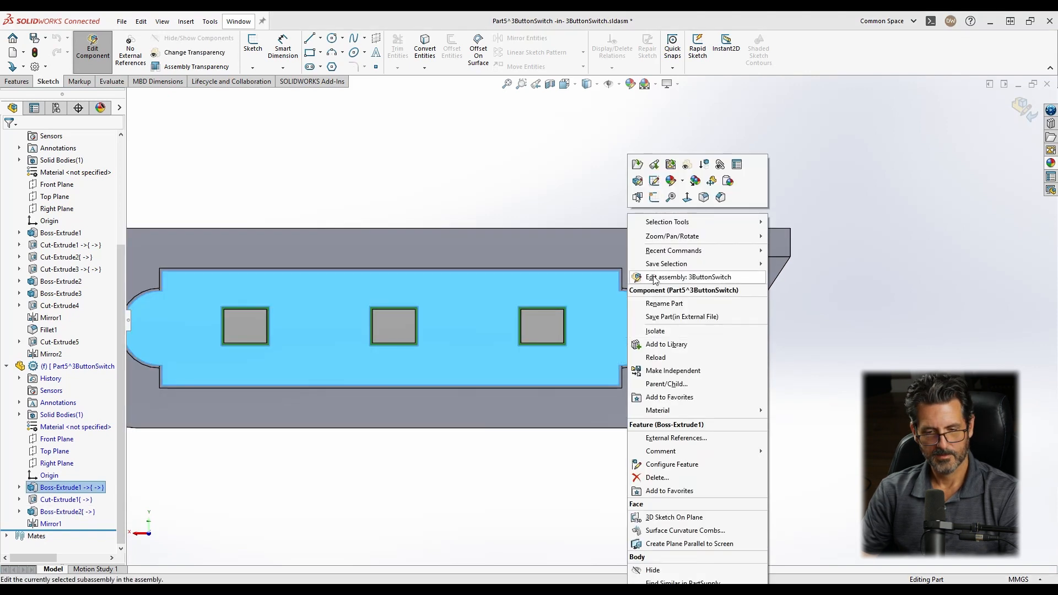
left_click(654, 198)
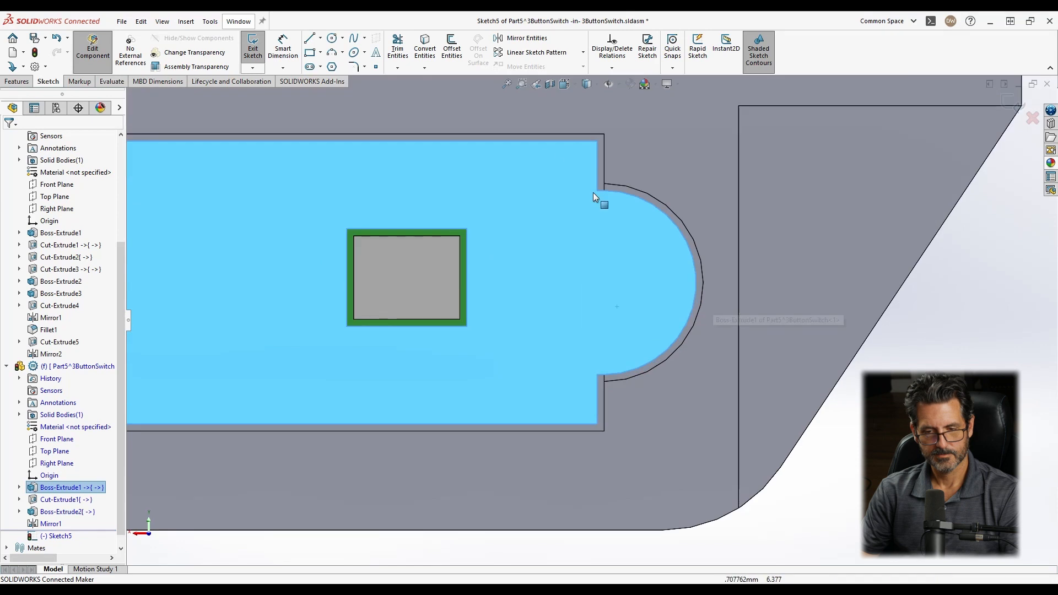
left_click(332, 37)
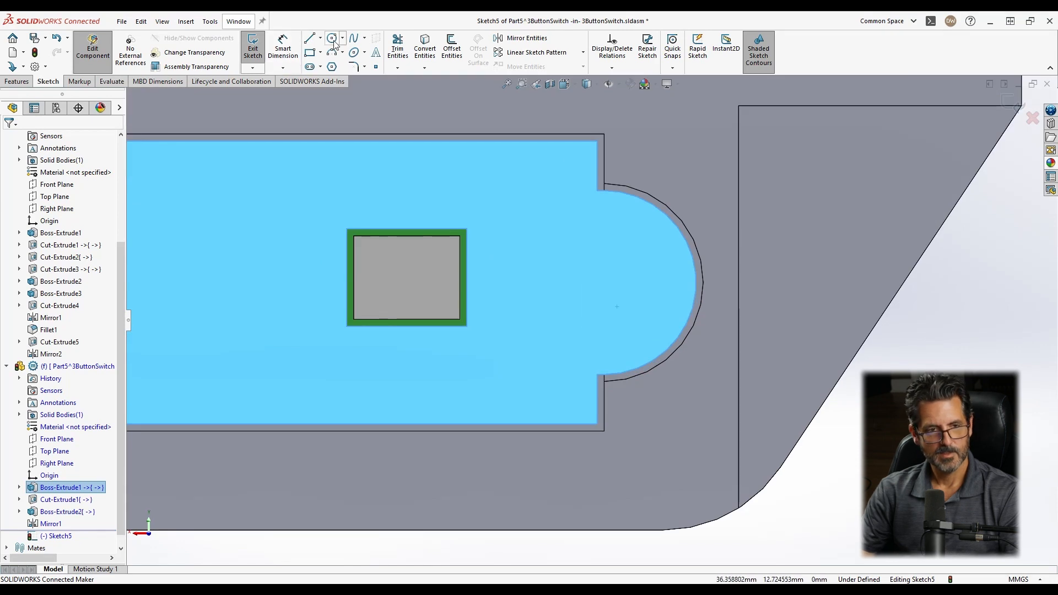
left_click_drag(622, 277, 646, 273)
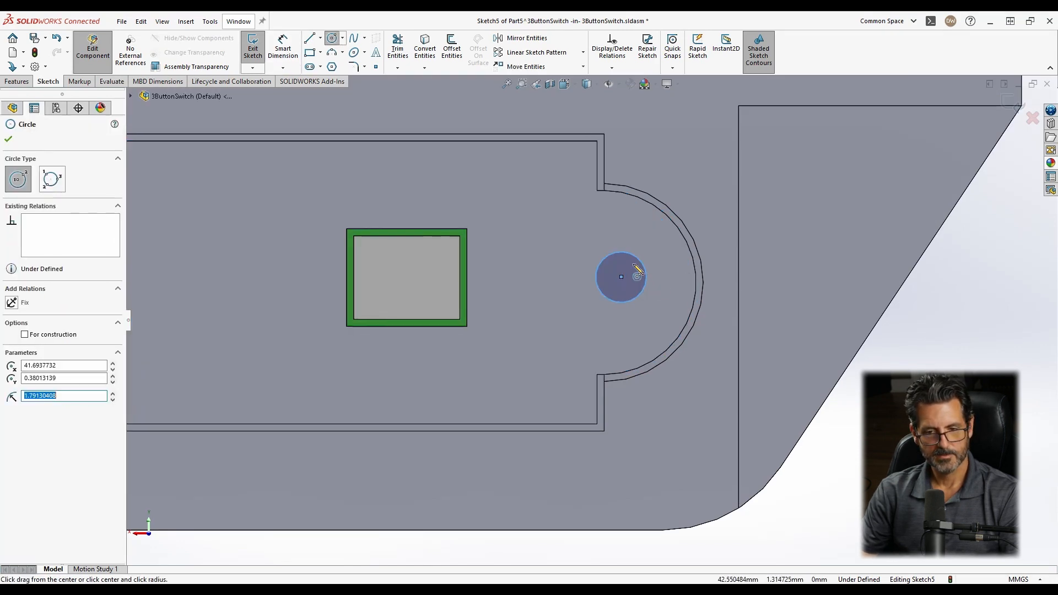
Dimension the circle's diameter as 6 mm.
right_click_drag(633, 256, 647, 175)
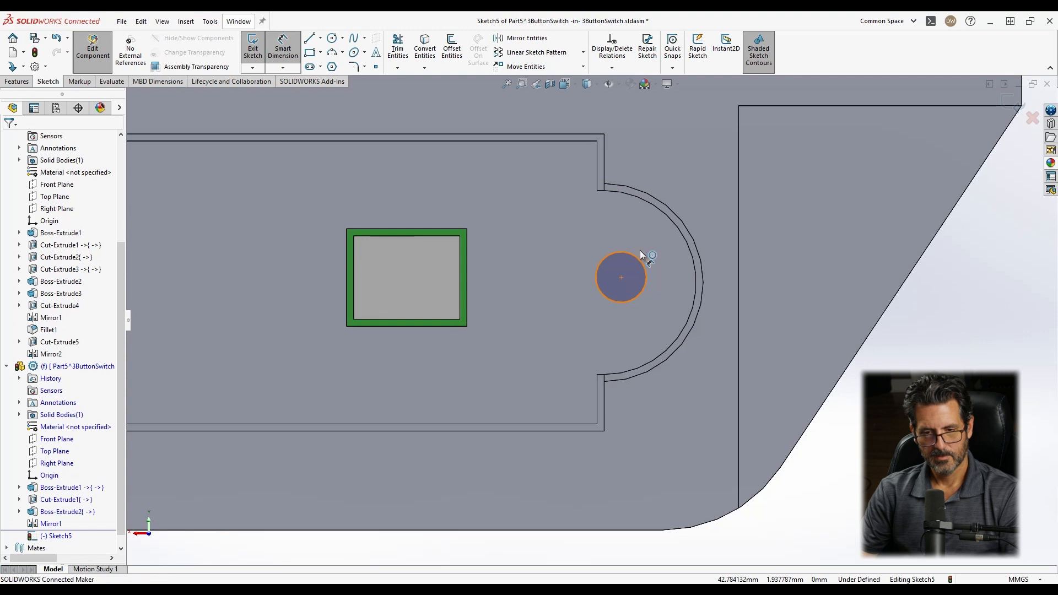
left_click(636, 255)
left_click(730, 204)
type("6")
key("Return")
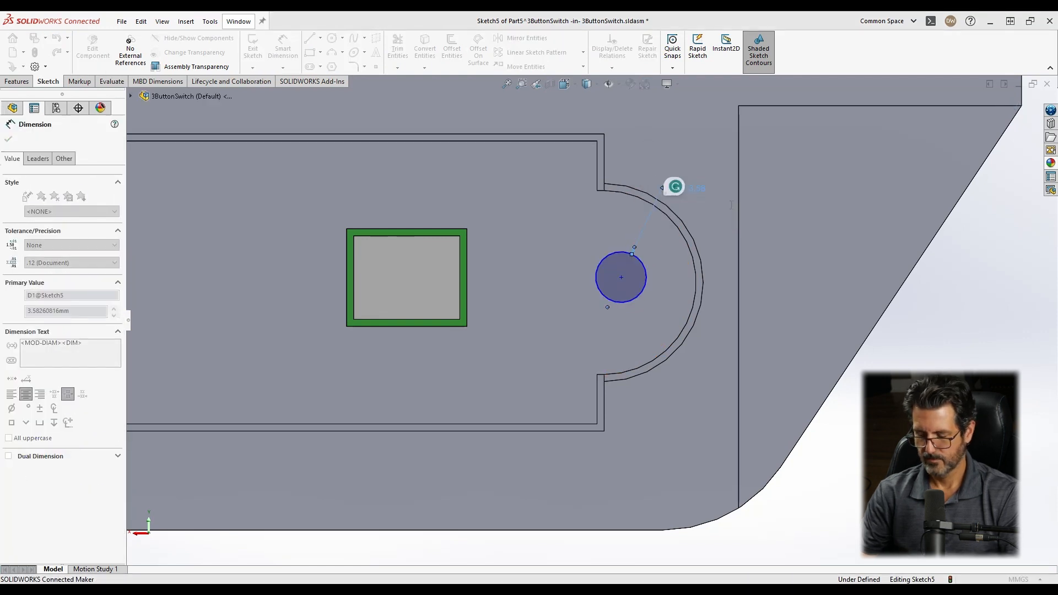
key("Escape")
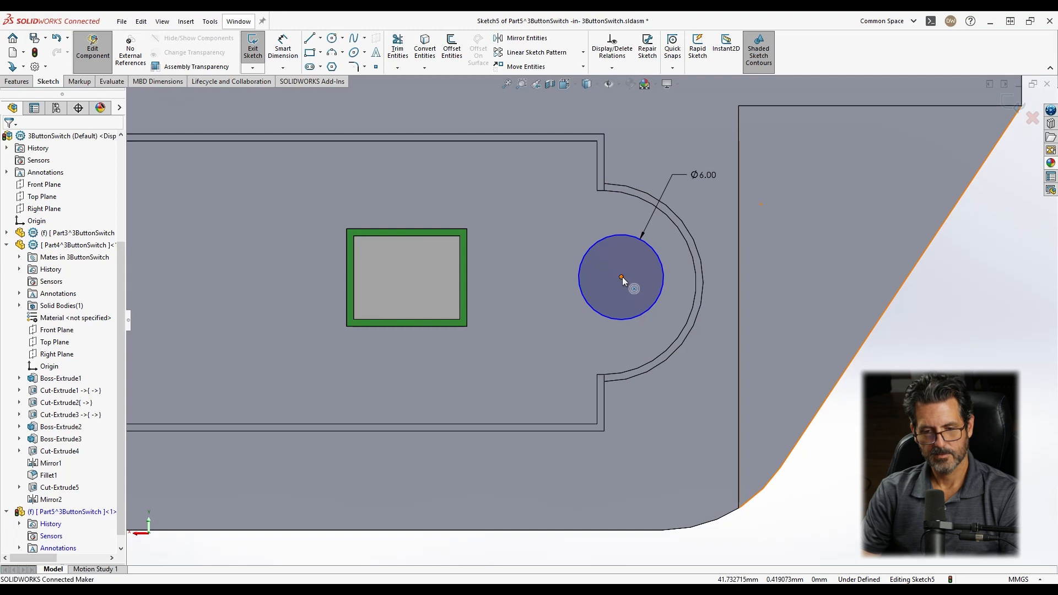
Move the circle's center level with Part5's origin and add a horizontal relation between the center and that origin.
left_click_drag(622, 278, 636, 283)
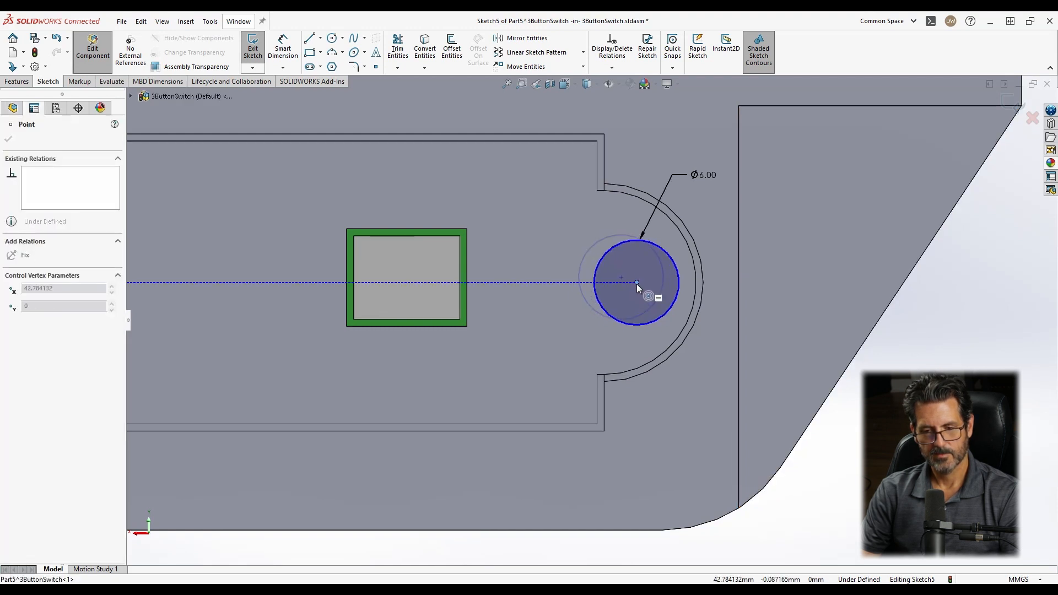
left_click_drag(636, 284, 637, 283)
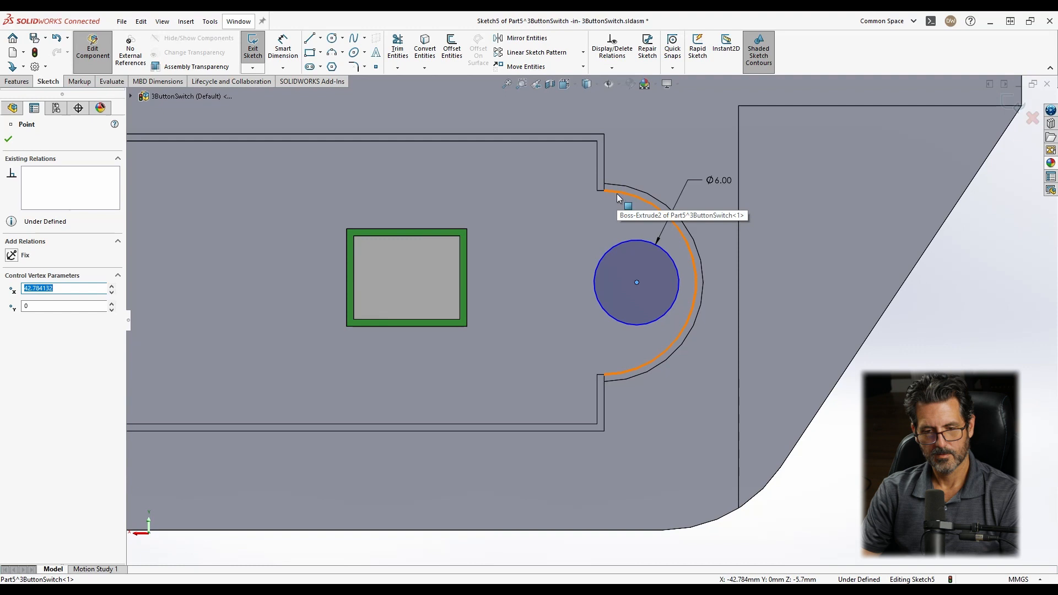
scroll(530, 291, "up", 2)
left_click(202, 294, "ctrl")
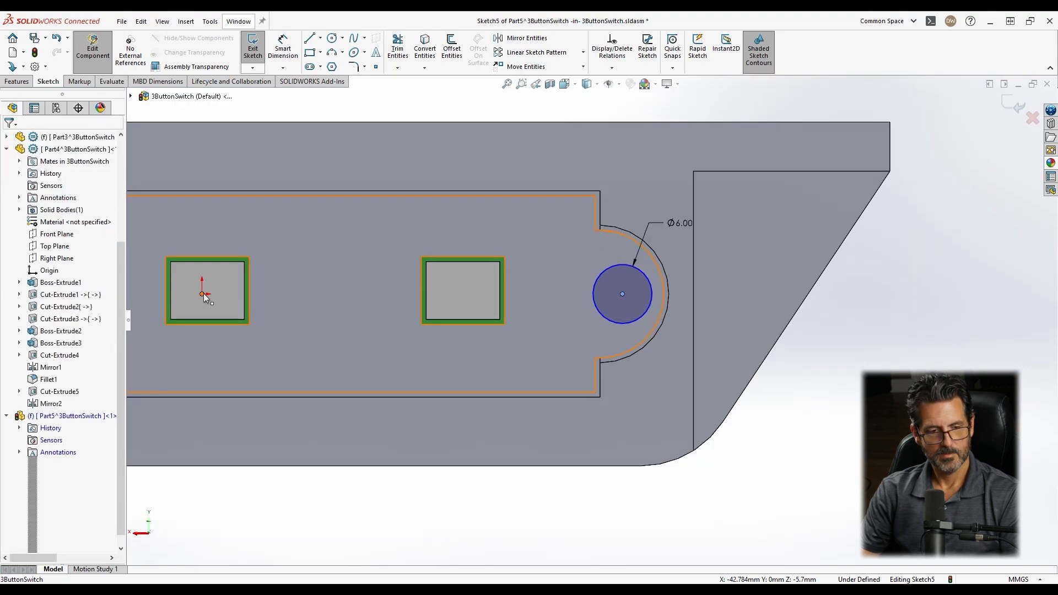
scroll(62, 453, "down", 1)
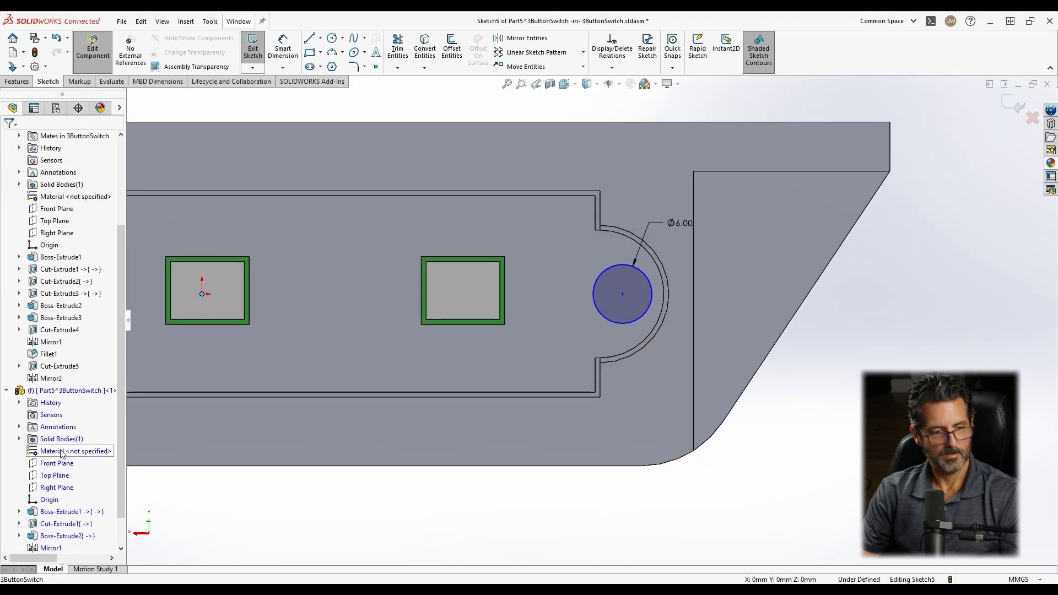
left_click(49, 500)
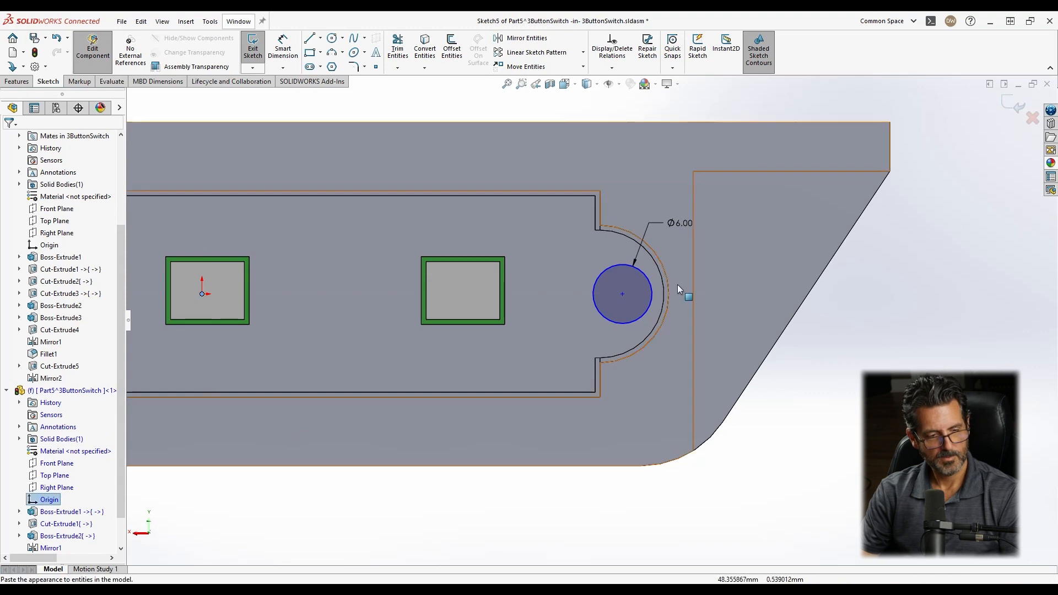
left_click(623, 294, "ctrl")
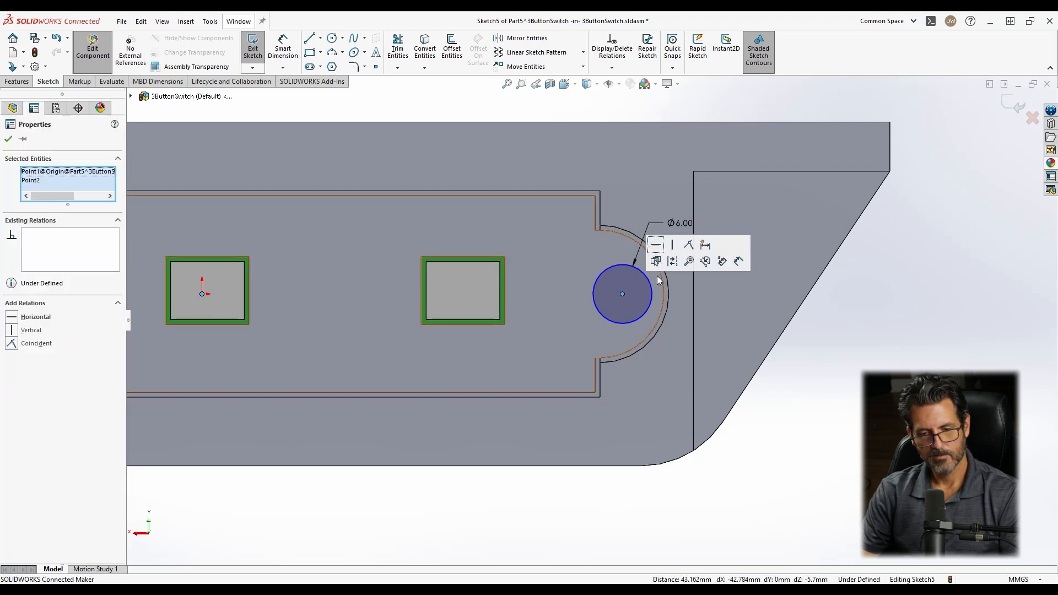
left_click(657, 246)
left_click(828, 403)
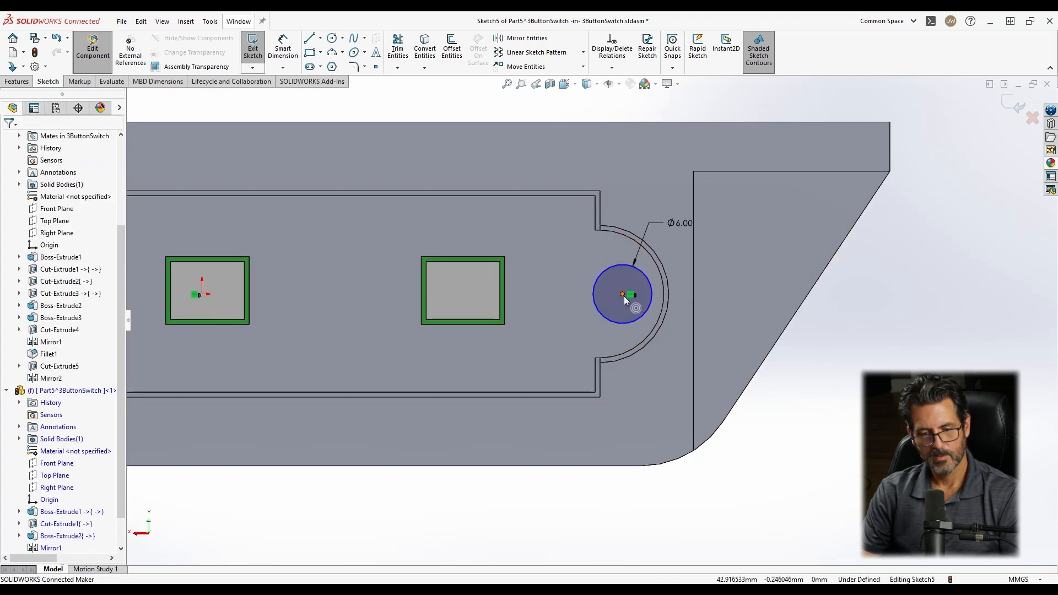
Shift the circle along its horizontal relation so its center is about 42.69 mm from the origin.
mouse_move(623, 296)
left_mouse_down()
mouse_move(583, 296)
mouse_move(649, 309)
mouse_move(566, 307)
mouse_move(622, 304)
left_mouse_up()
scroll(647, 314, "down", 2)
scroll(598, 182, "down", 2)
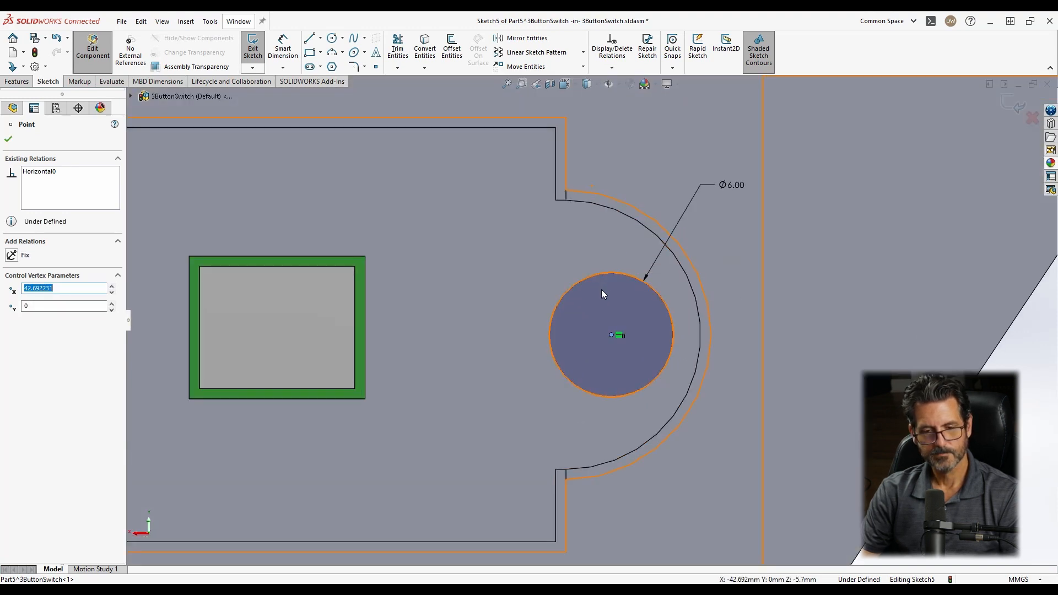
key("d")
key("Escape")
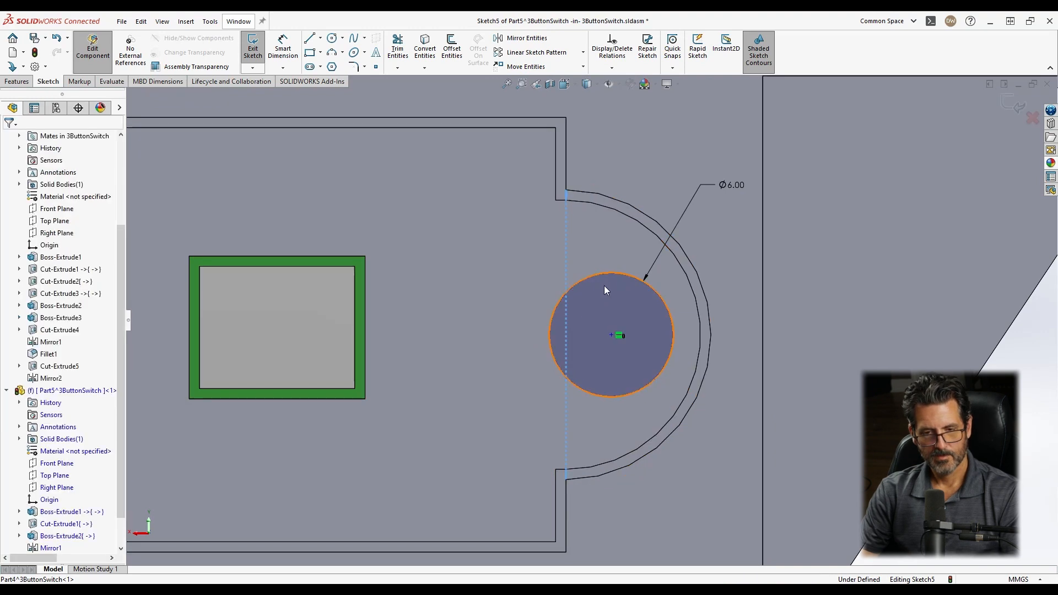
left_click(606, 273)
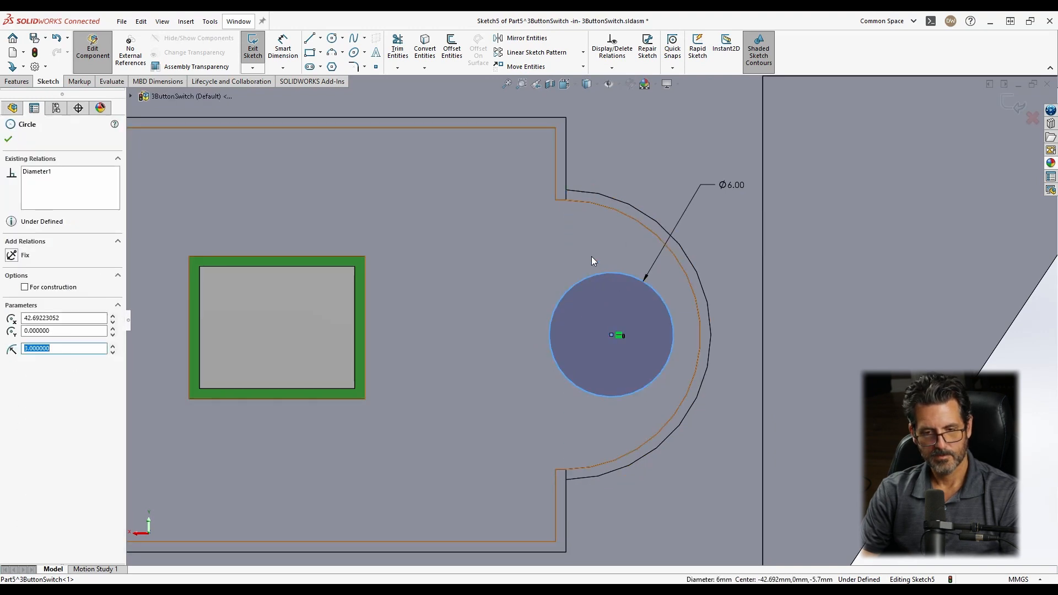
right_click_drag(591, 256, 611, 121)
key("Escape")
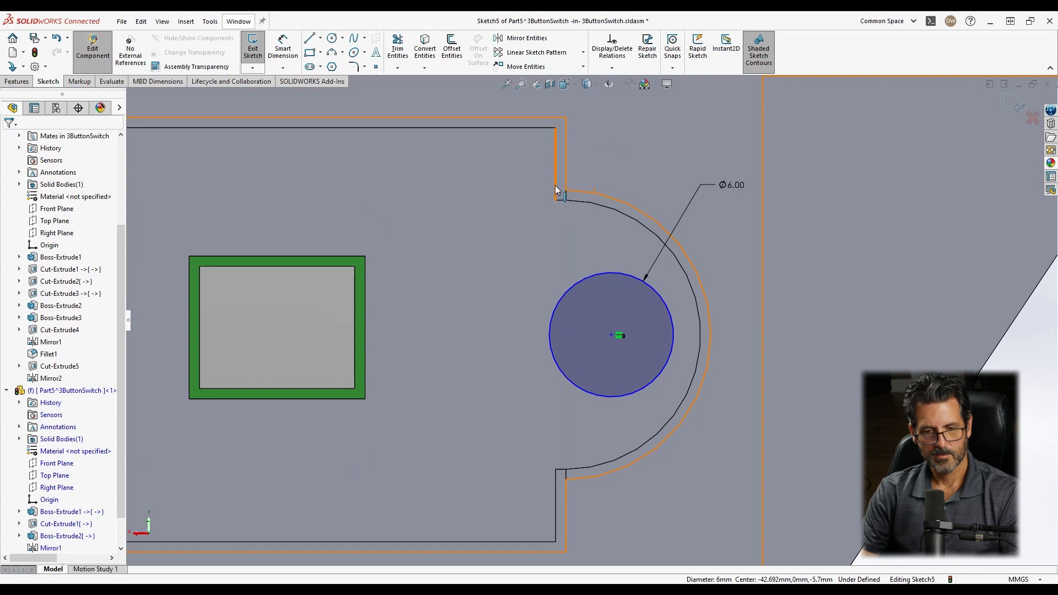
Dimension the 6 mm circle's center 2.6 mm horizontally from the plate's vertical shoulder edge beside the half-round end.
left_click(603, 274)
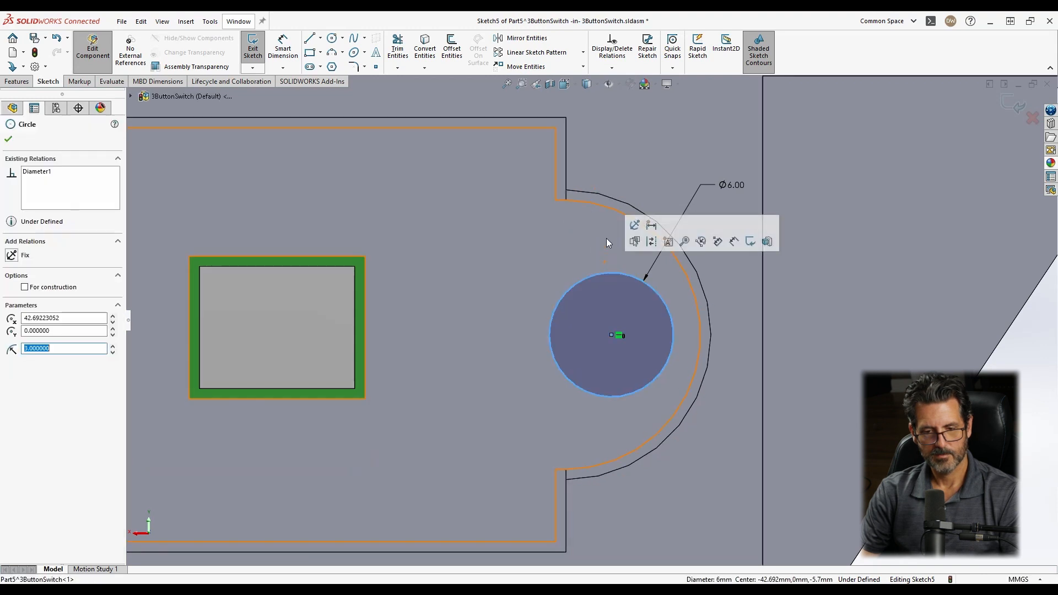
right_click_drag(630, 175, 626, 100)
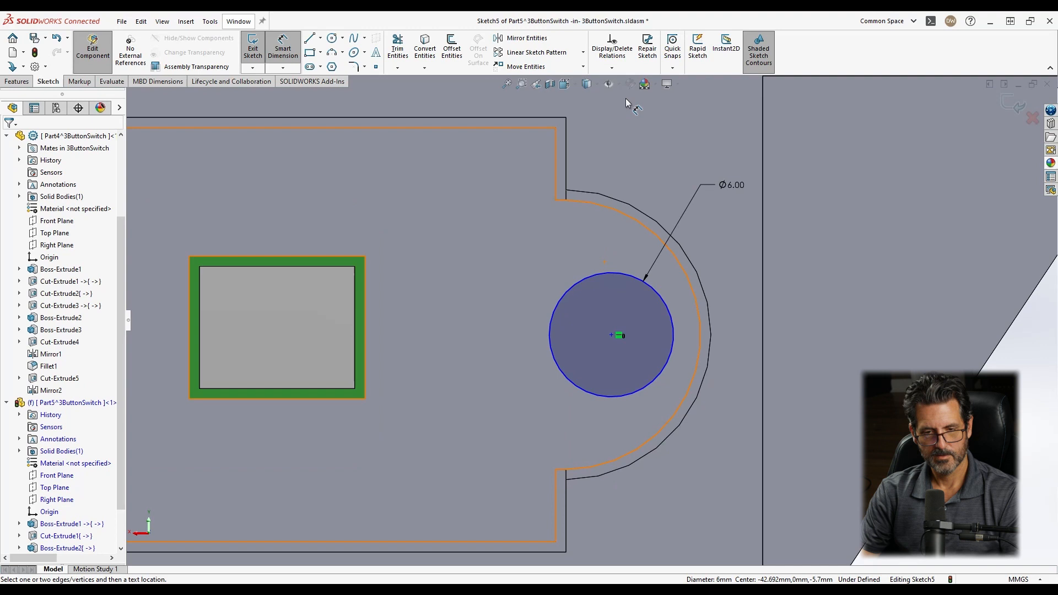
left_click(555, 175)
left_click(600, 274)
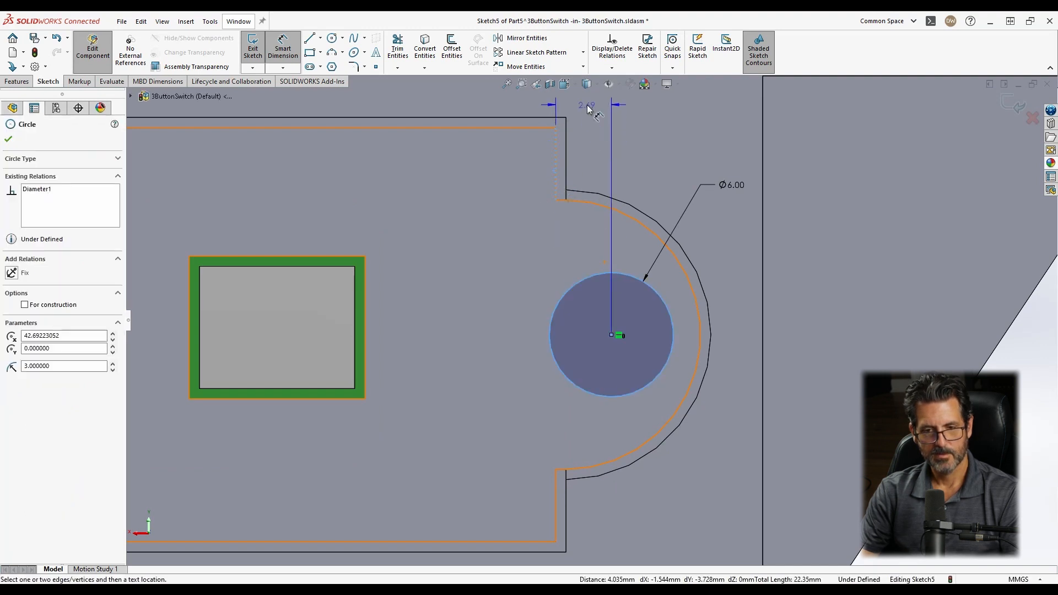
scroll(587, 108, "up", 1)
left_click(584, 114)
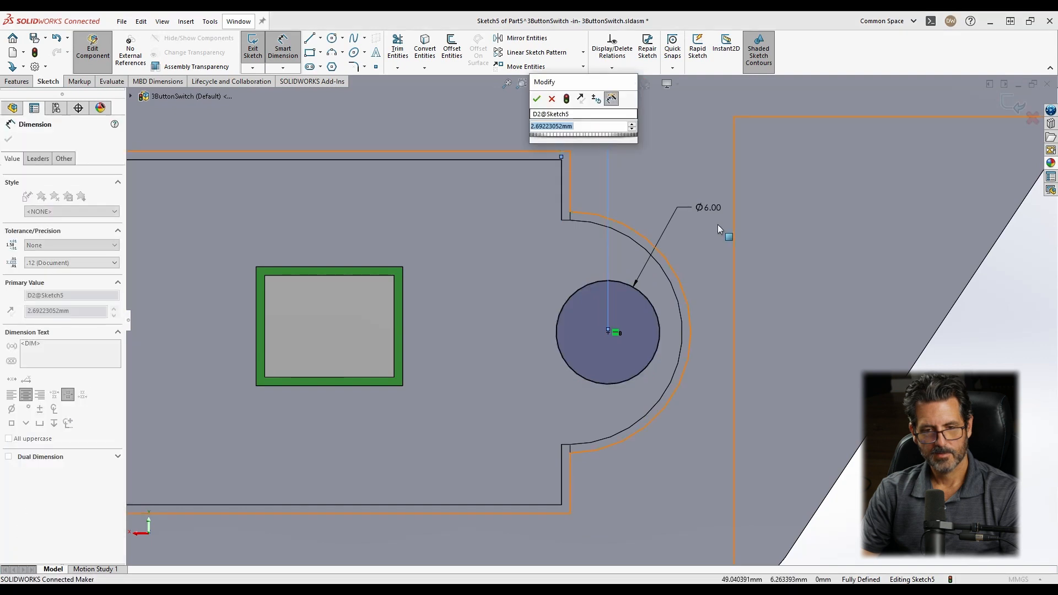
type("2.6")
key("Return")
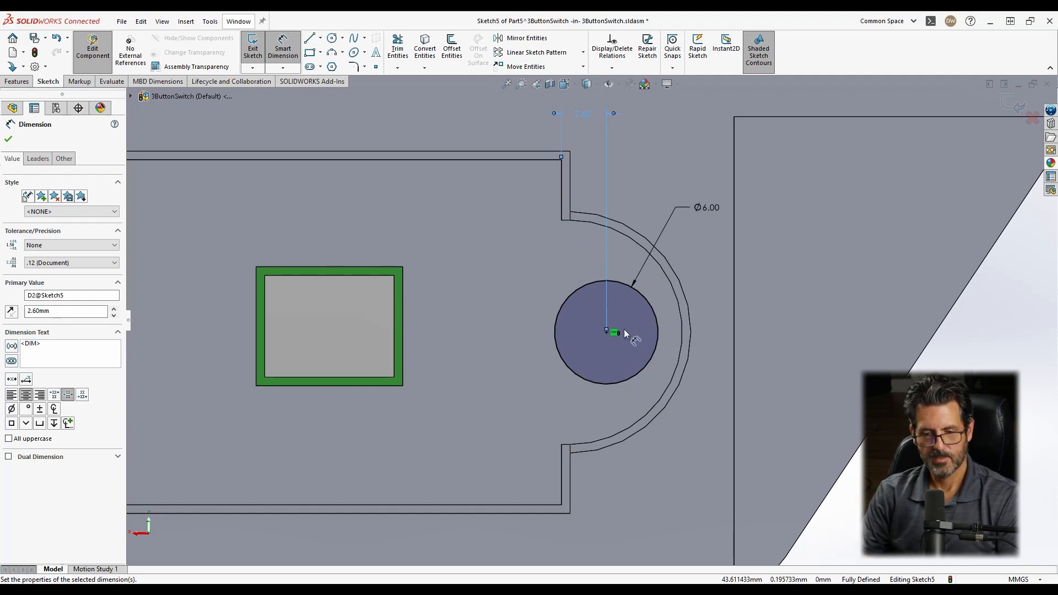
key("Escape")
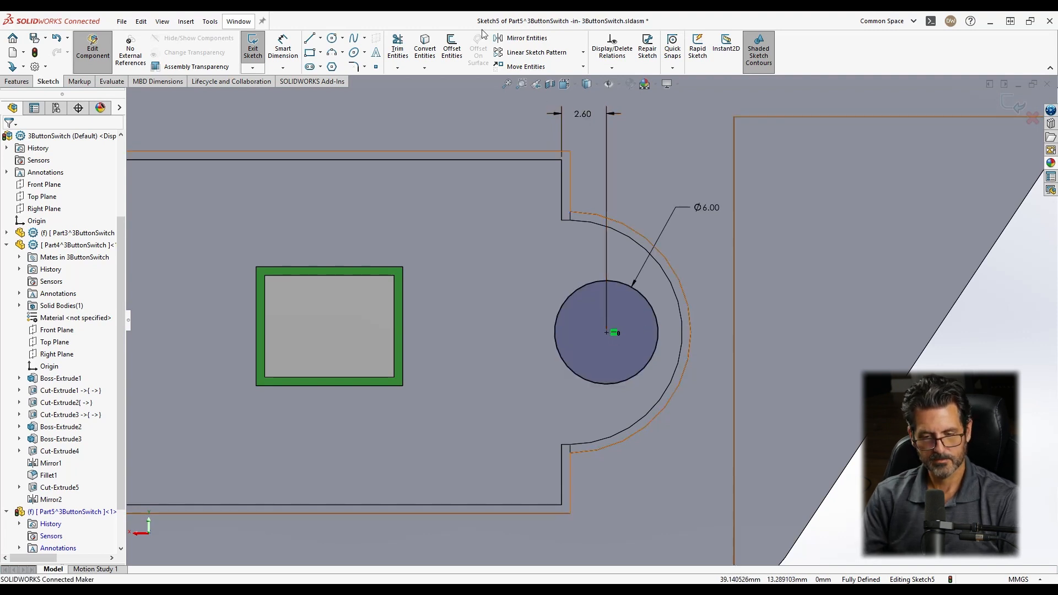
Draw a smaller circle of about 1.66 mm radius concentric with the 6 mm circle.
left_click(332, 38)
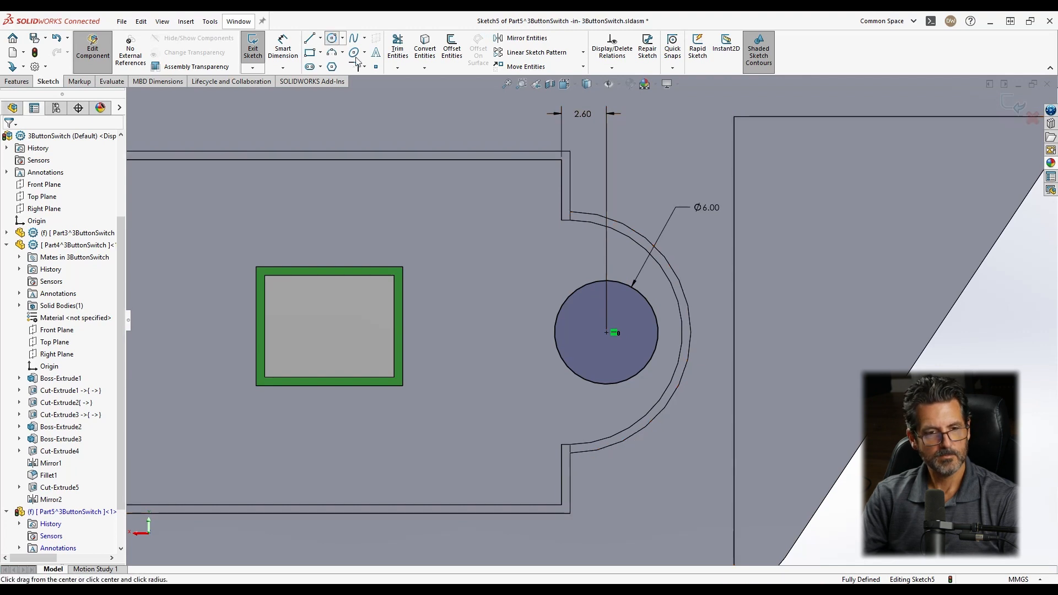
left_click(607, 332)
left_click(636, 328)
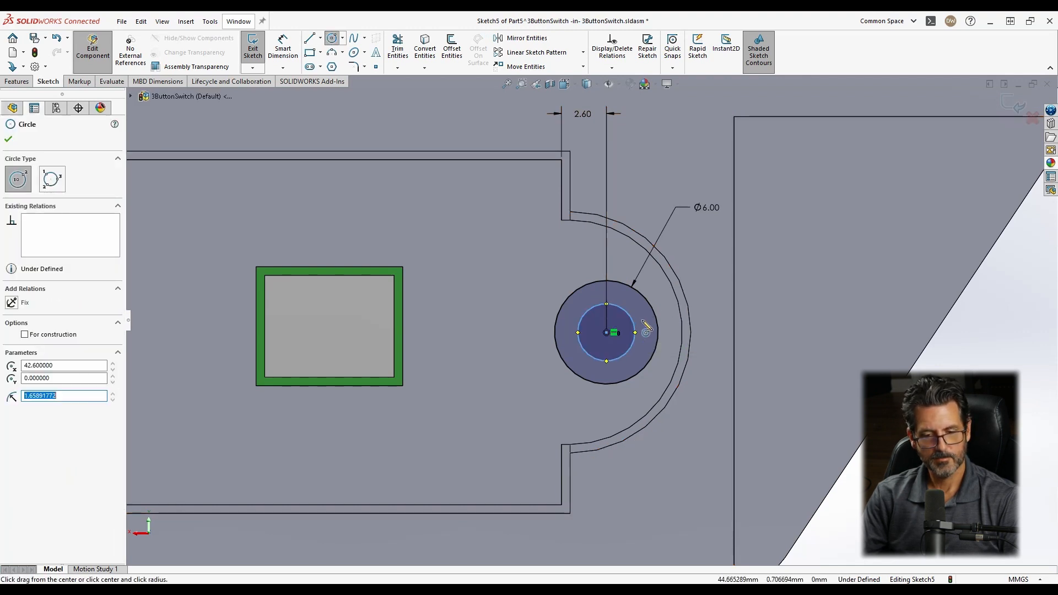
key("Escape")
Dimension the inner circle's diameter as 3 mm.
right_click_drag(634, 319, 636, 149)
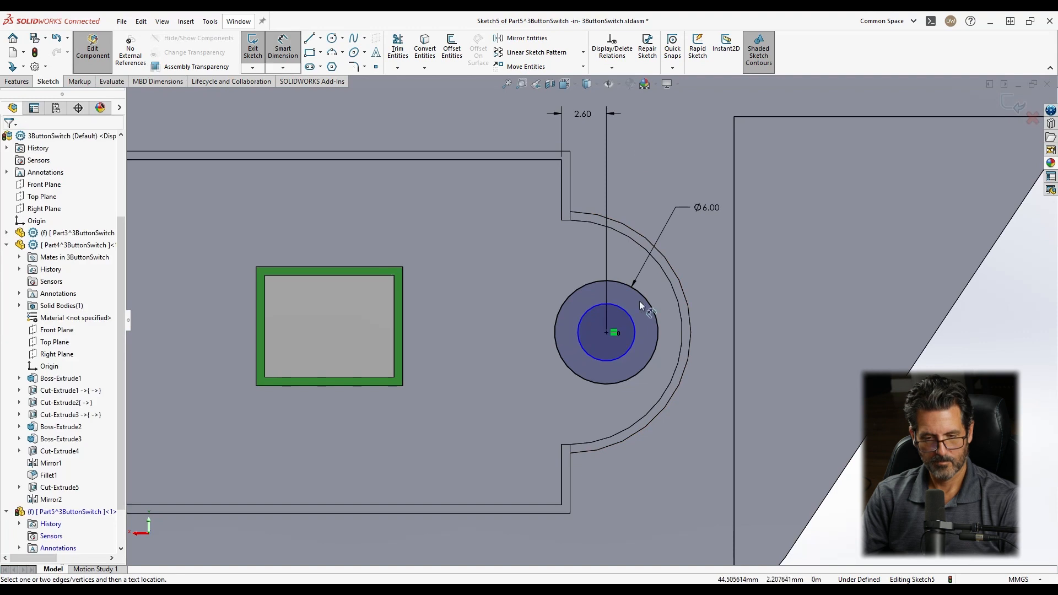
left_click(635, 325)
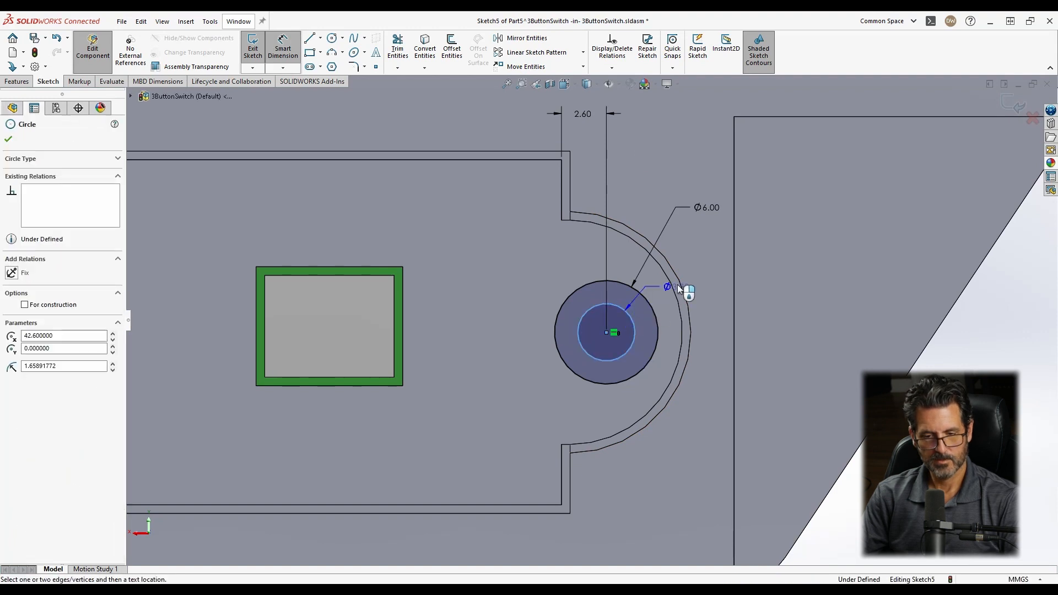
left_click(700, 267)
type("3.00mm")
key("Return")
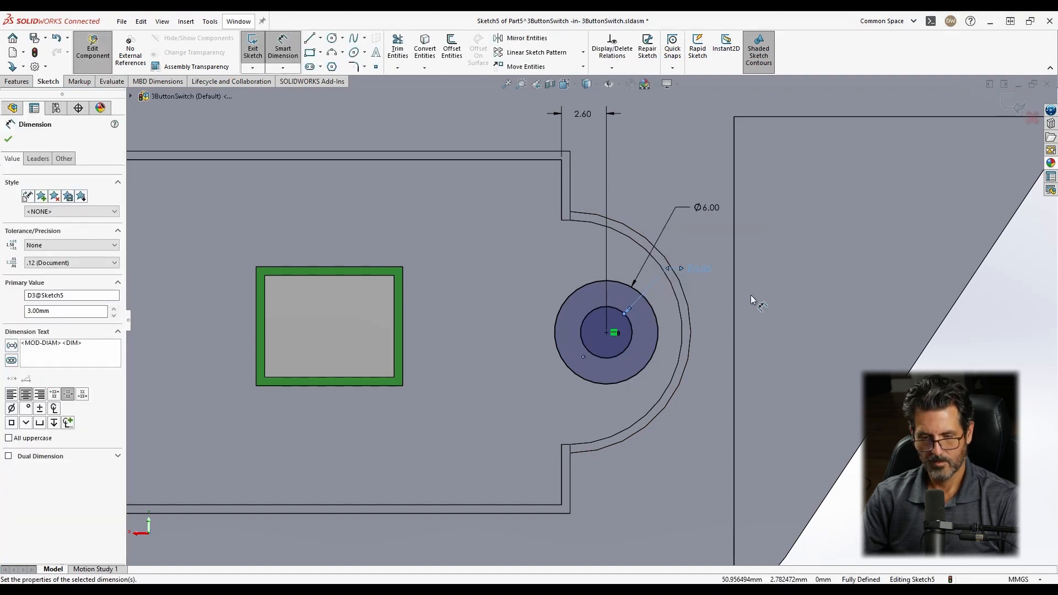
key("Escape")
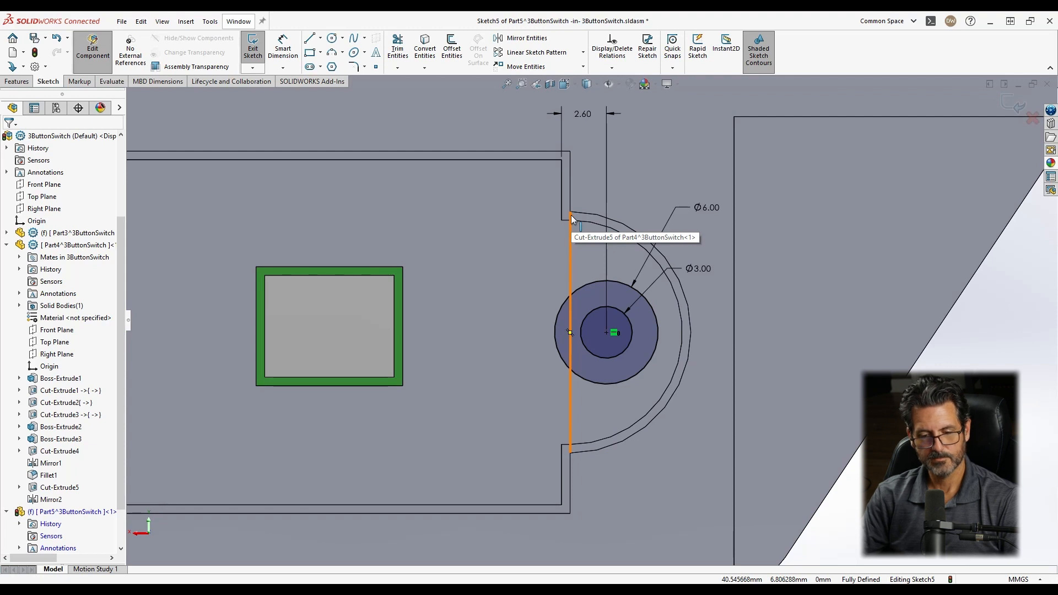
Delete the inner 3 mm circle together with its dimension, keeping only the 6 mm circle in the sketch.
mouse_move(640, 317)
middle_mouse_down()
mouse_move(617, 335)
mouse_move(639, 329)
middle_mouse_up()
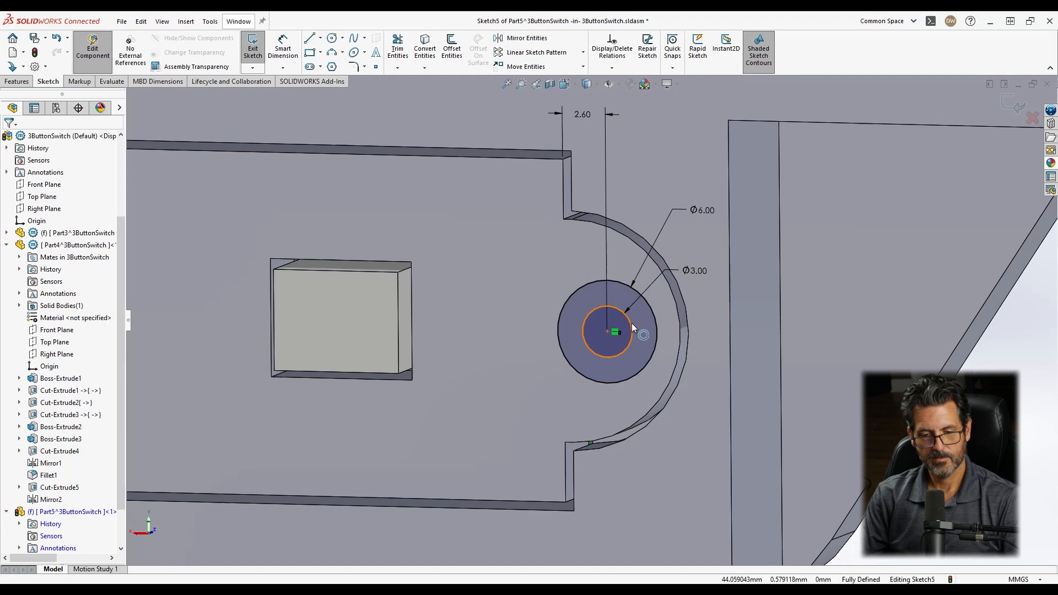
left_click(632, 325)
key("Delete")
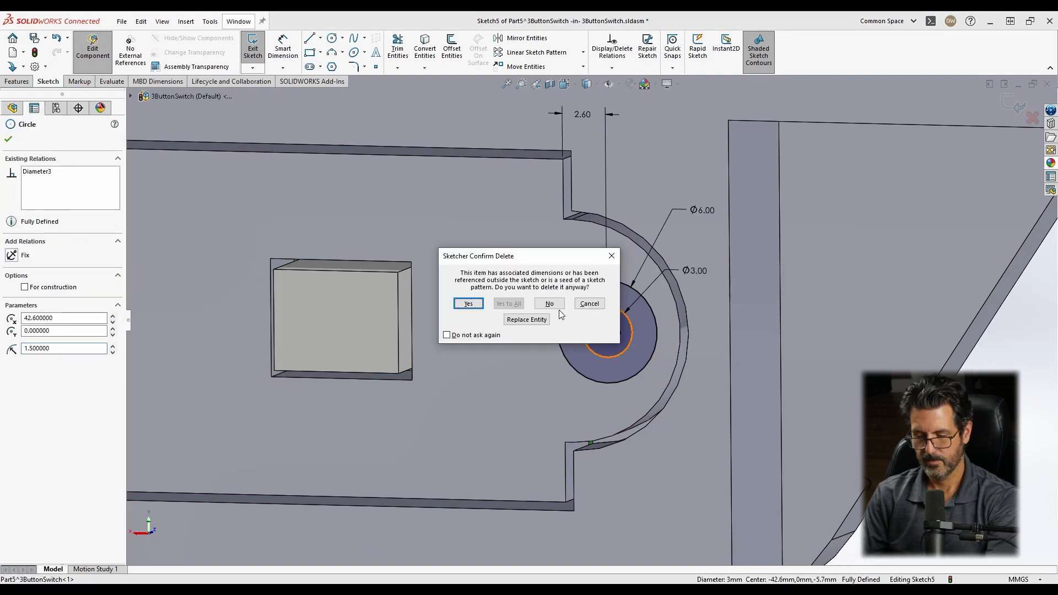
key("Return")
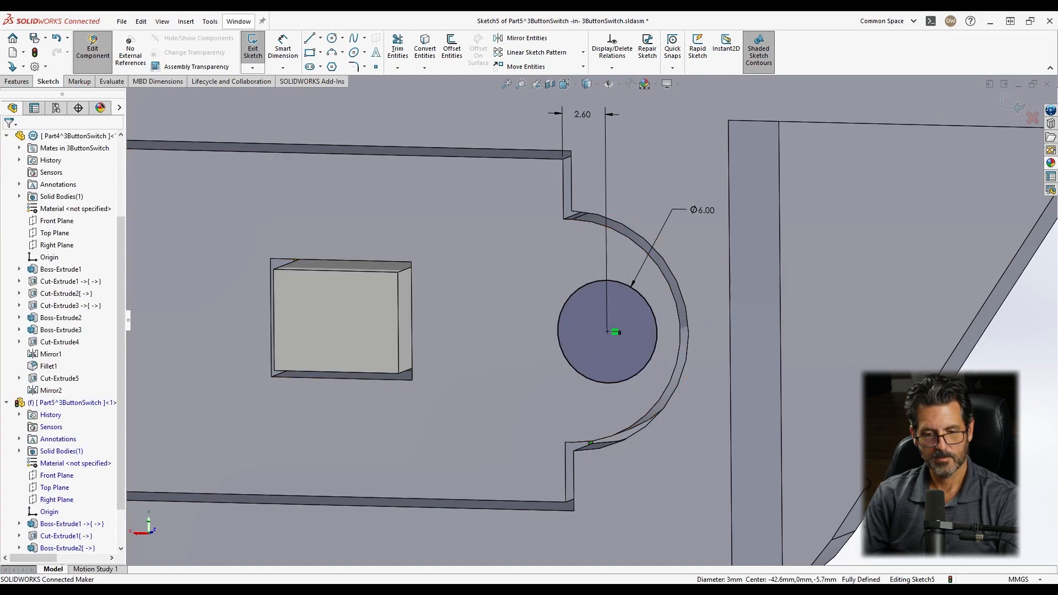
Cut-extrude the 6 mm circle to a blind depth of 2 mm into the button plate.
left_click(15, 83)
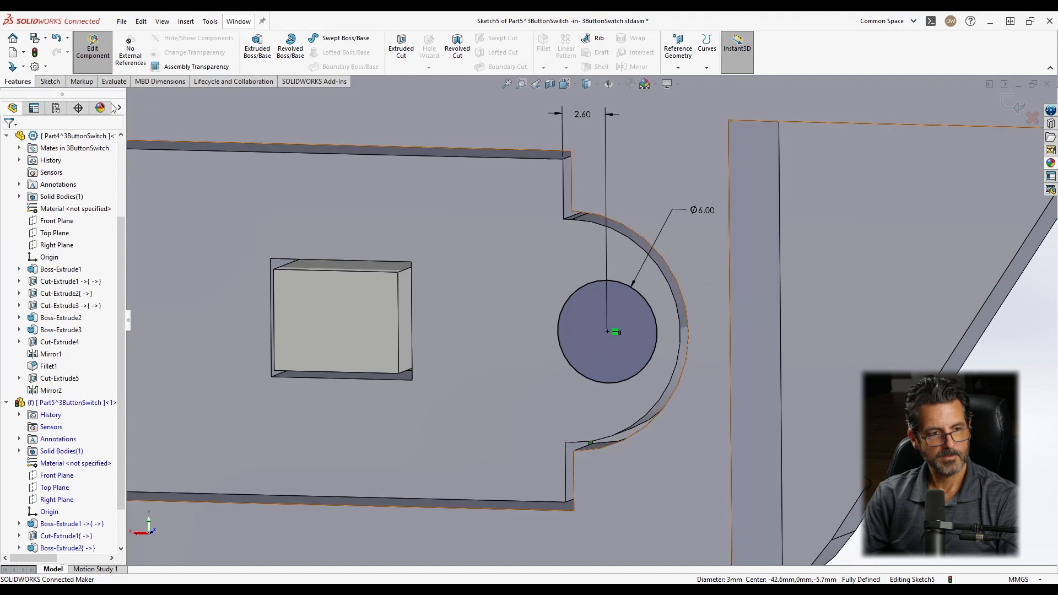
left_click(401, 55)
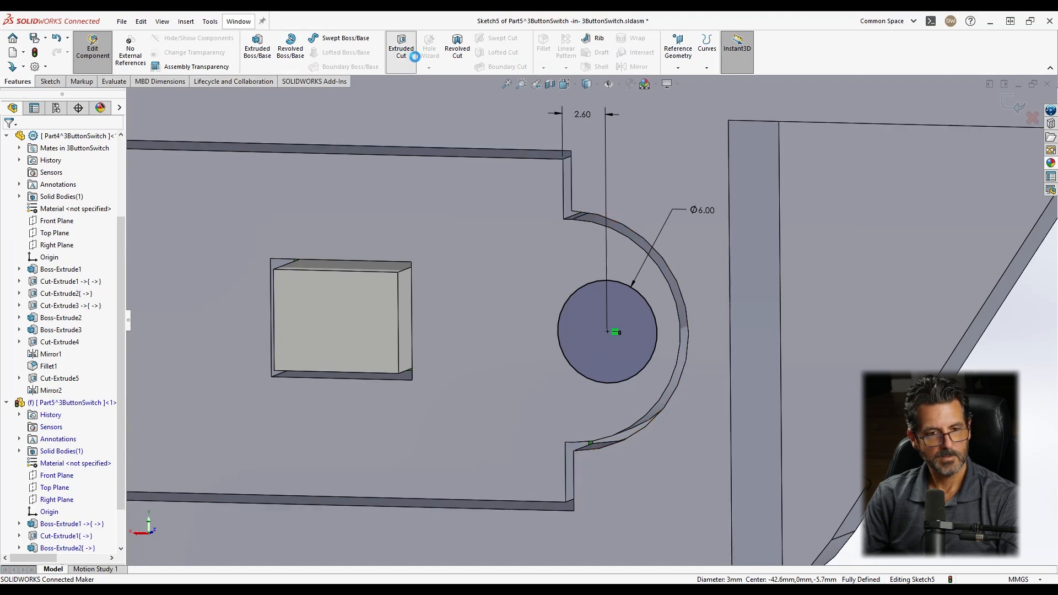
middle_click_drag(623, 302, 570, 270)
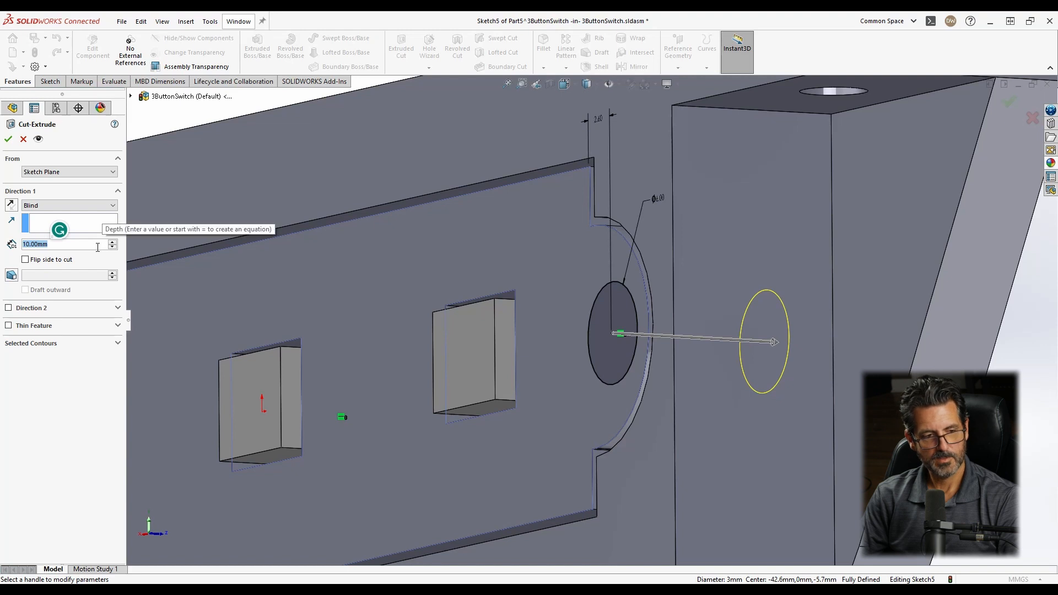
type("2")
key("Return")
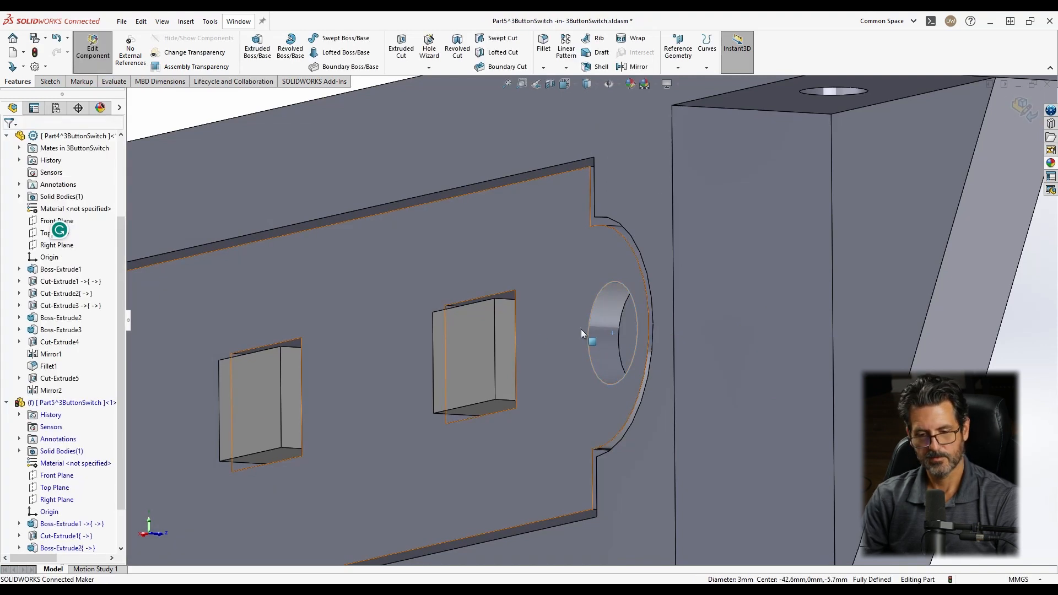
Start a new sketch on the round pocket's floor and draw a concentric circle of about 1.4 mm radius.
mouse_move(581, 329)
middle_mouse_down()
mouse_move(618, 348)
mouse_move(637, 343)
middle_mouse_up()
left_click(637, 343)
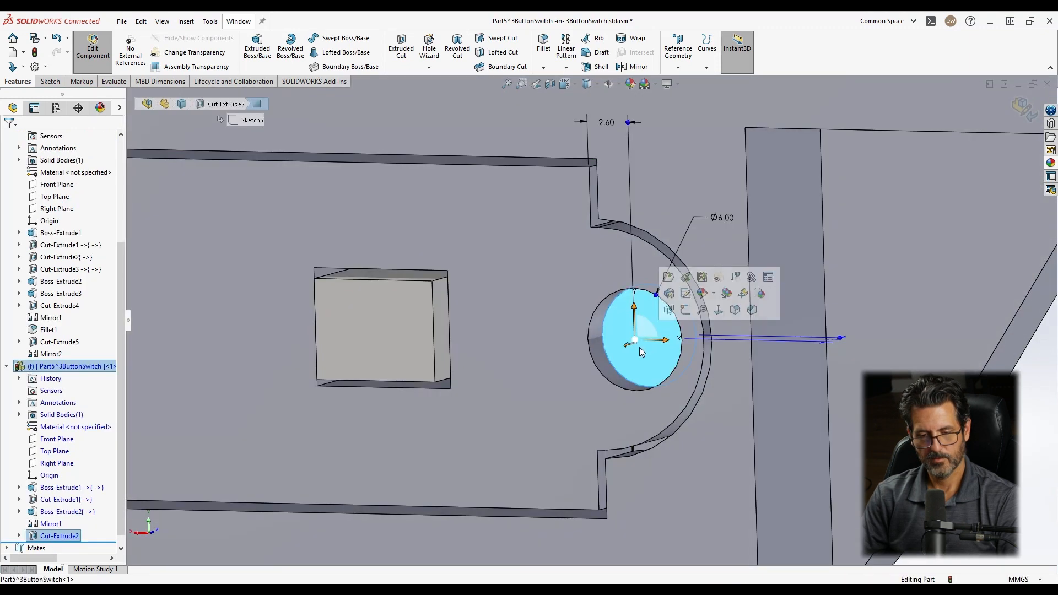
left_click(686, 311)
scroll(751, 316, "down", 6)
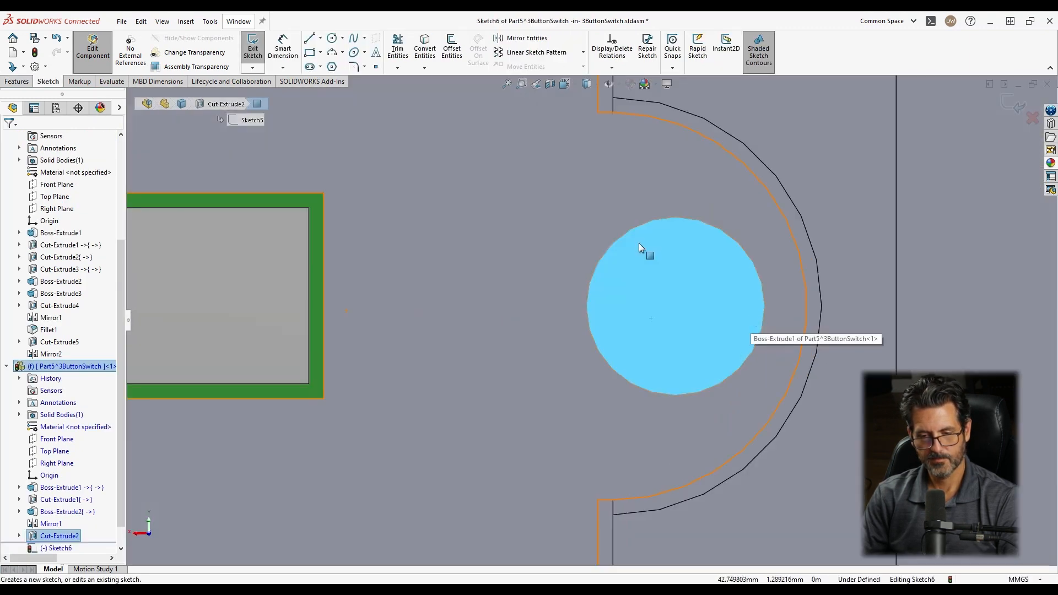
left_click(332, 39)
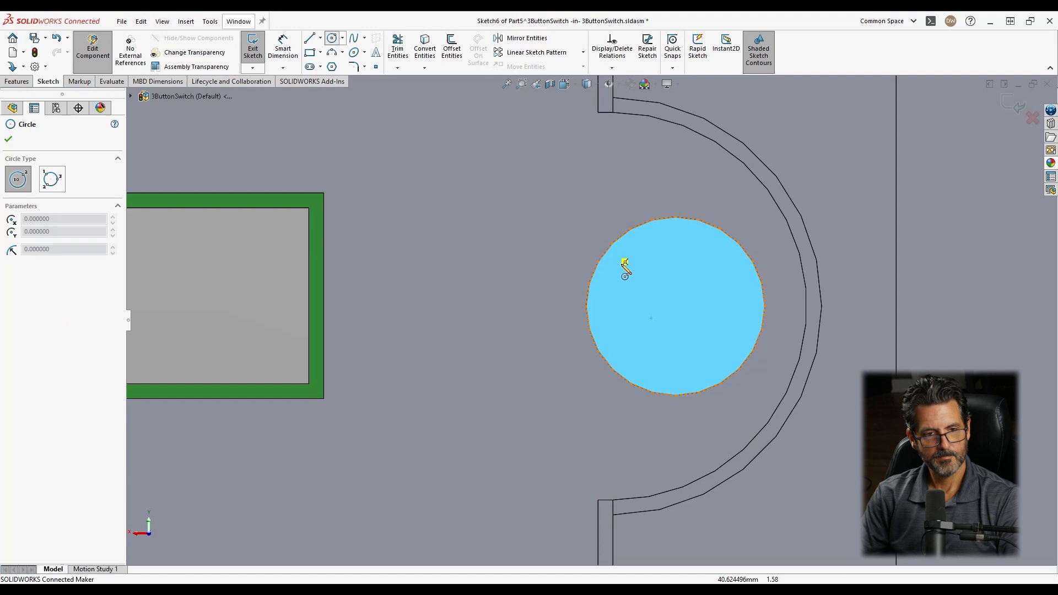
left_click(676, 306)
left_click(706, 280)
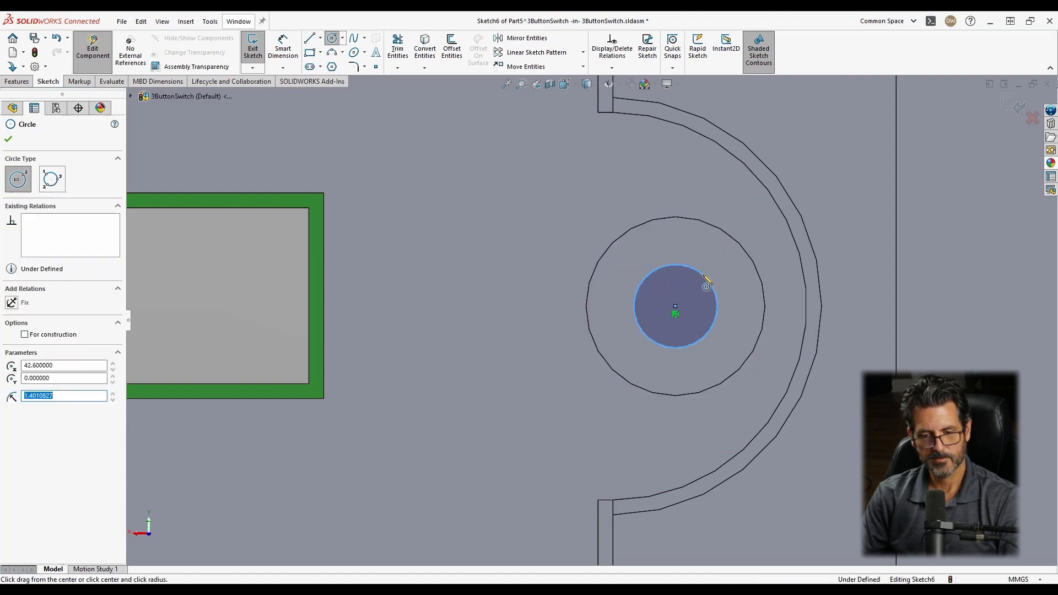
key("Escape")
Dimension the diameter of the circle on the pocket floor as 3 mm.
left_click(700, 273)
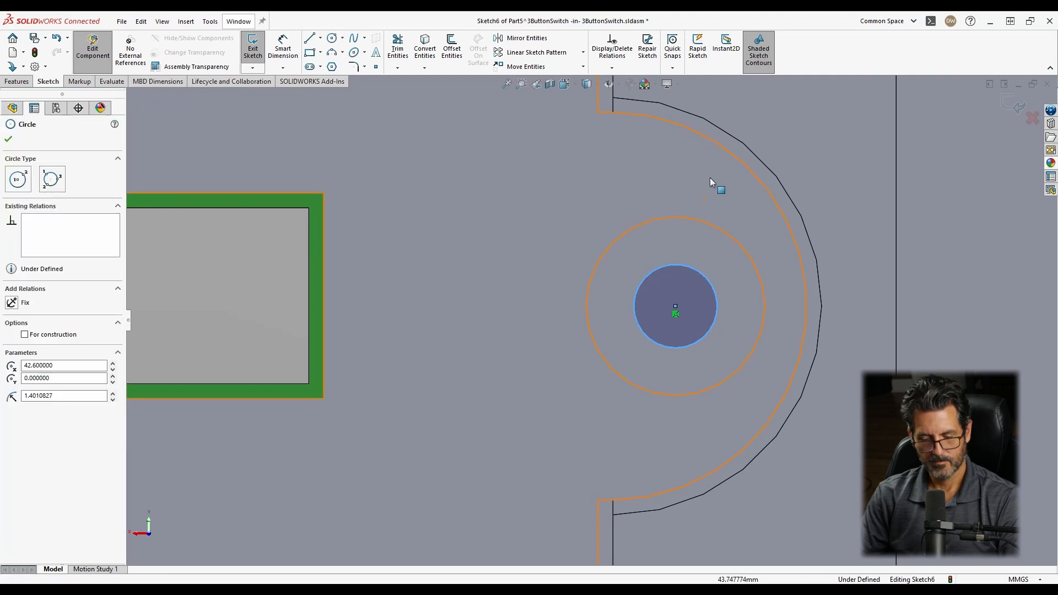
right_click_drag(740, 272, 755, 128)
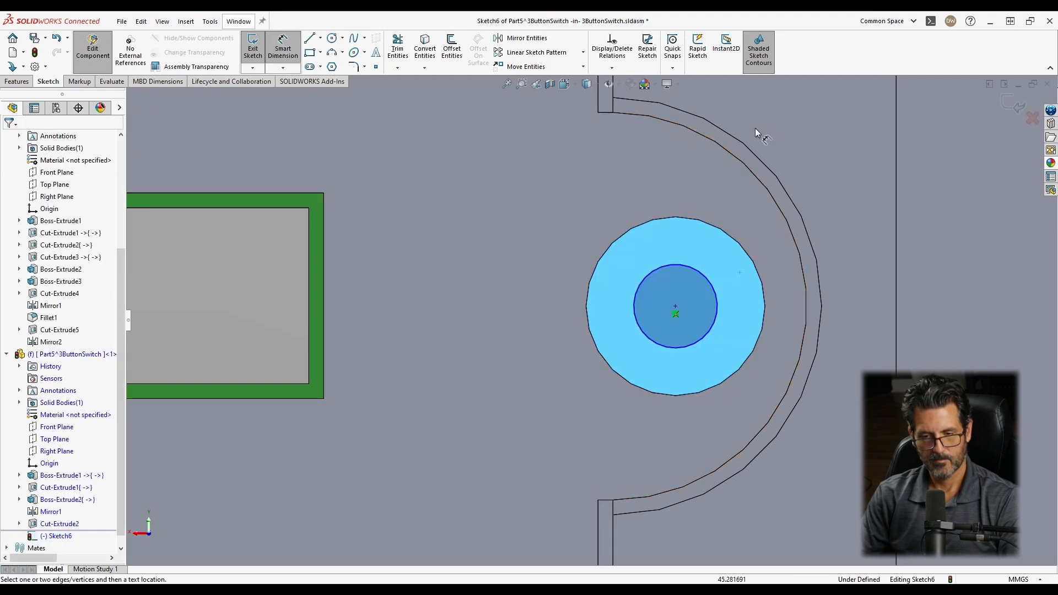
left_click(707, 281)
left_click(765, 210)
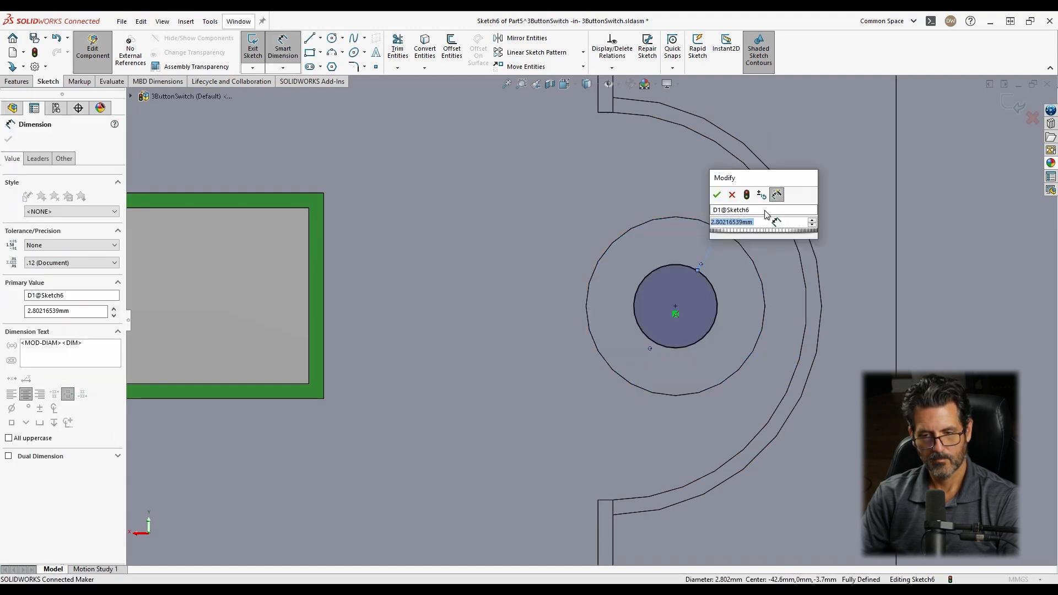
key("Return")
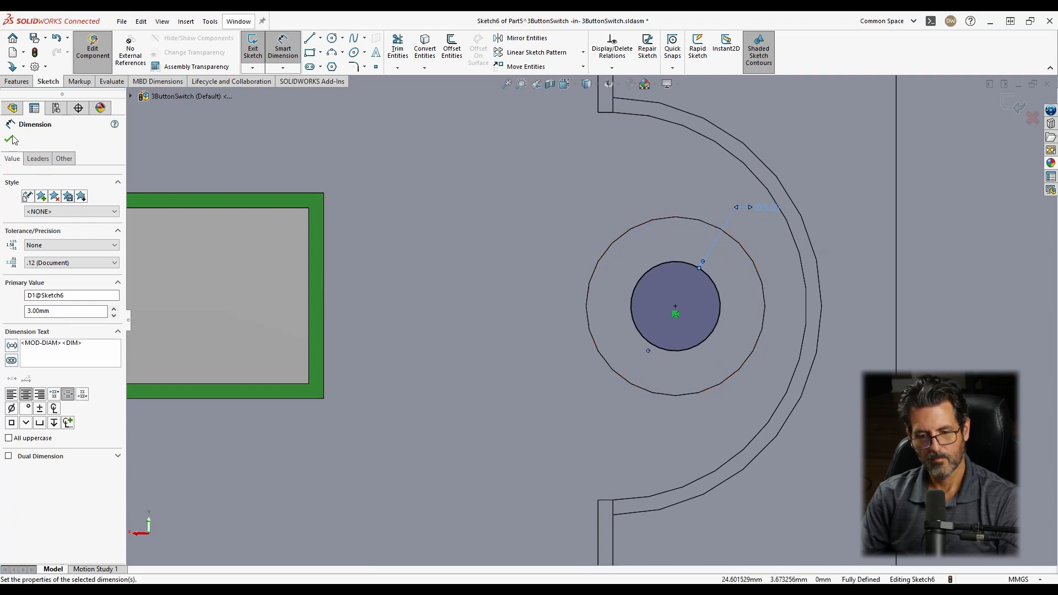
Cut-extrude the 3 mm circle with the Through All end condition to complete the counterbored hole.
left_click(8, 83)
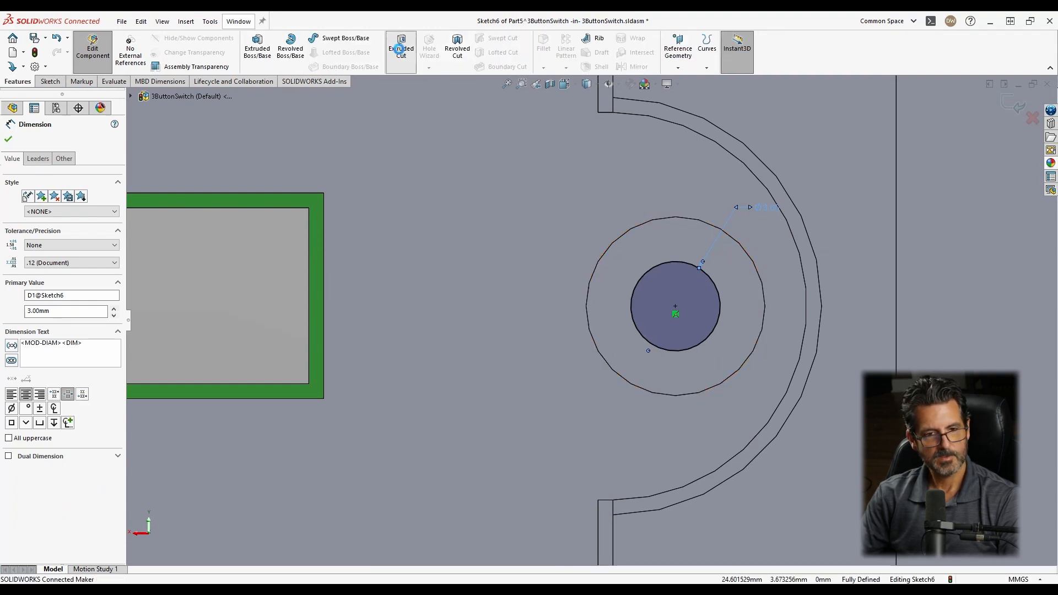
left_click(402, 47)
left_click(40, 207)
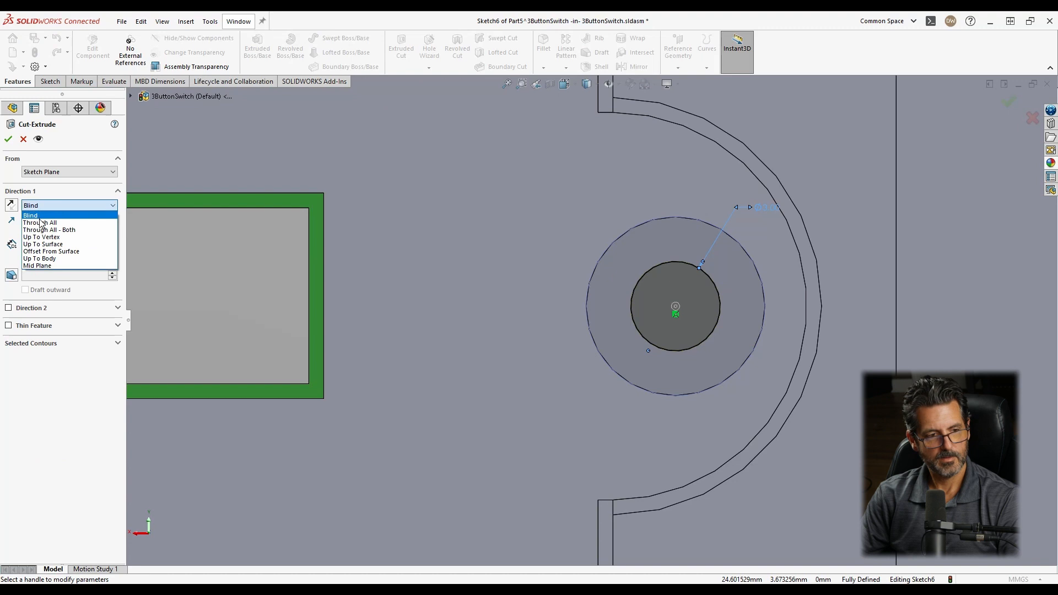
left_click(41, 222)
middle_click_drag(516, 262, 491, 262)
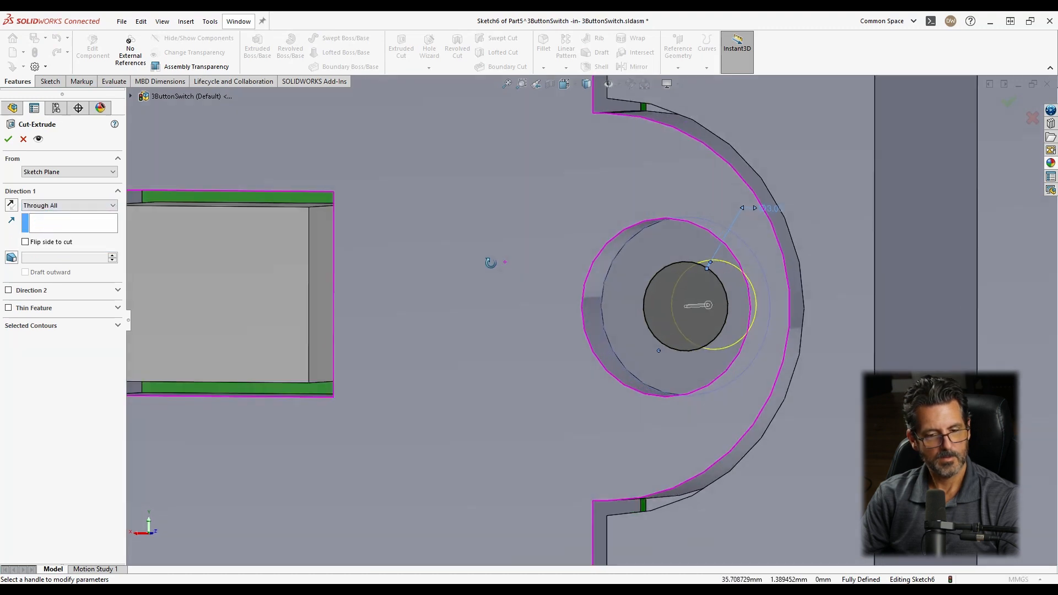
left_click(9, 140)
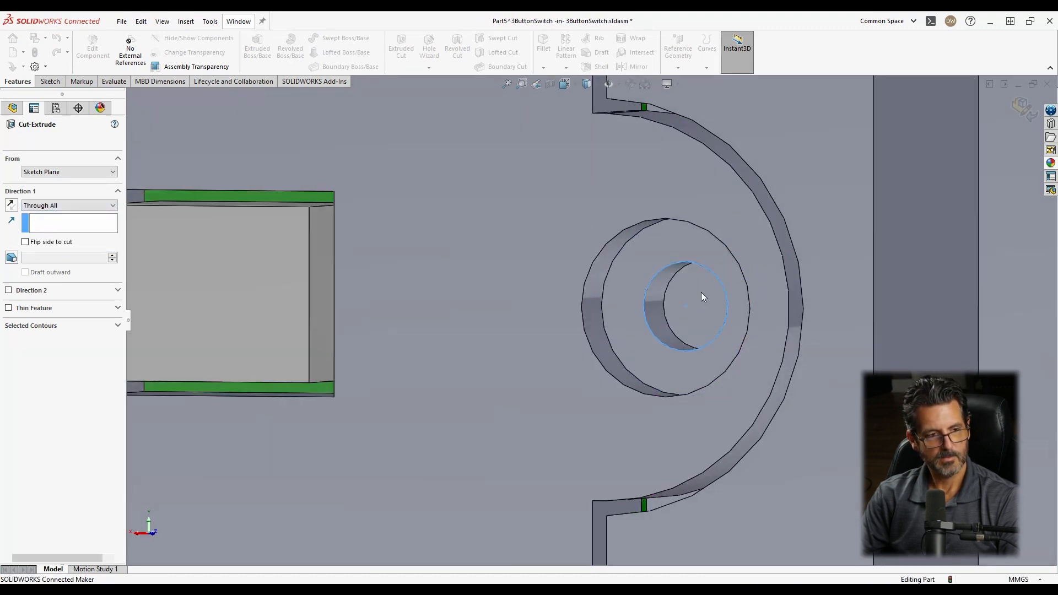
scroll(728, 303, "up", 3)
mouse_move(674, 303)
middle_mouse_down()
mouse_move(564, 300)
mouse_move(689, 295)
middle_mouse_up()
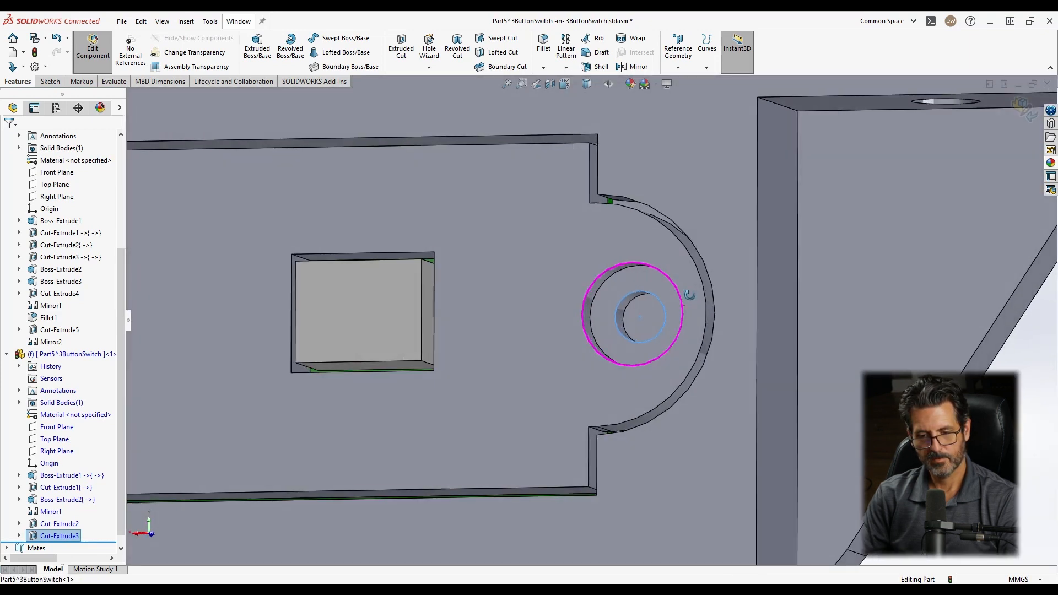
Open the button plate part in its own window and reorder Mirror1 to follow Cut-Extrude3 in the feature tree.
left_click(504, 233)
left_click(536, 169)
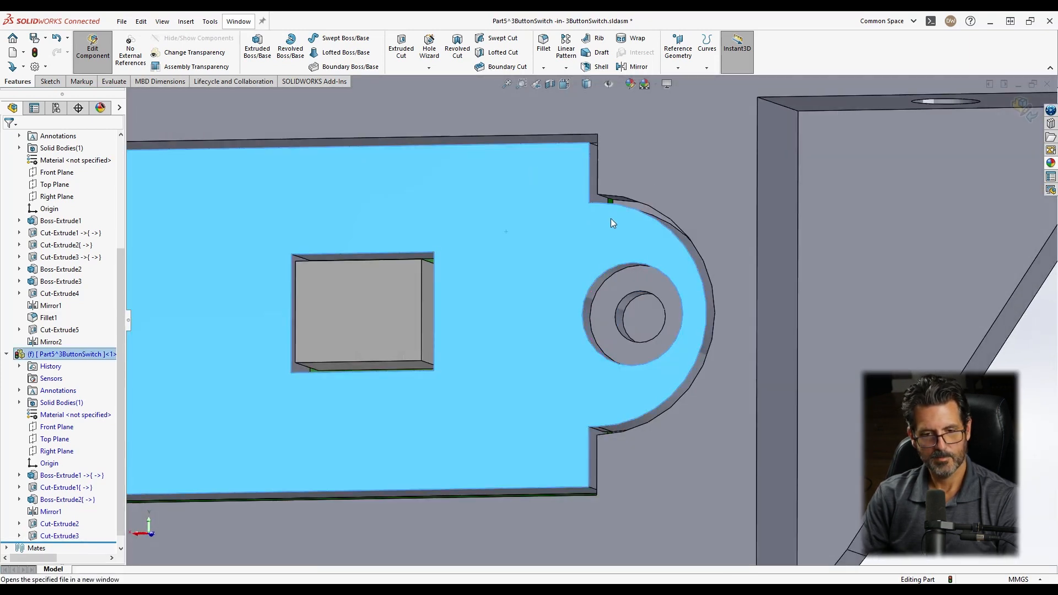
scroll(502, 312, "down", 10)
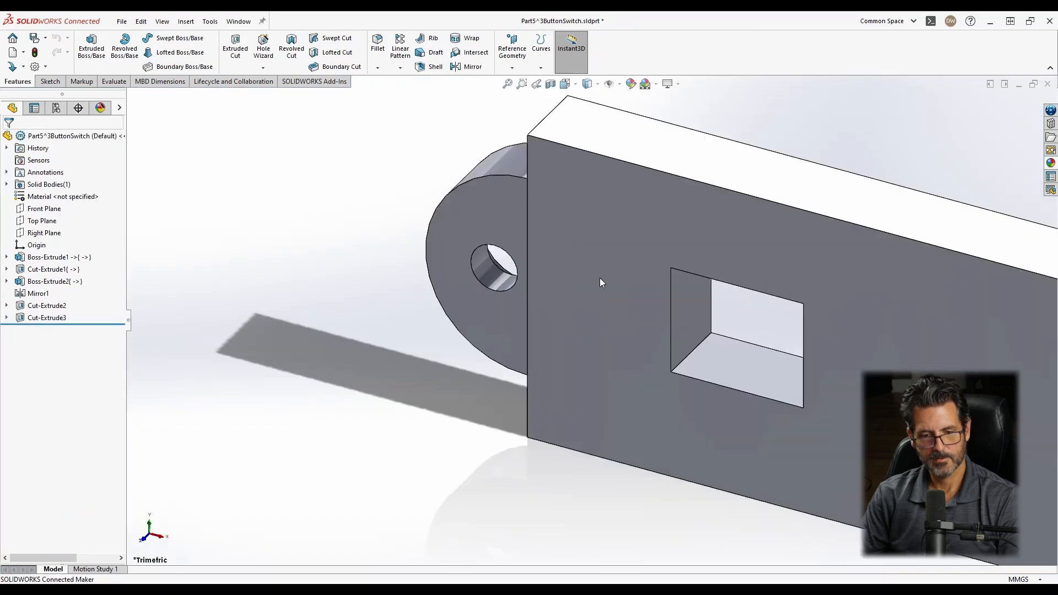
middle_click_drag(600, 278, 682, 295)
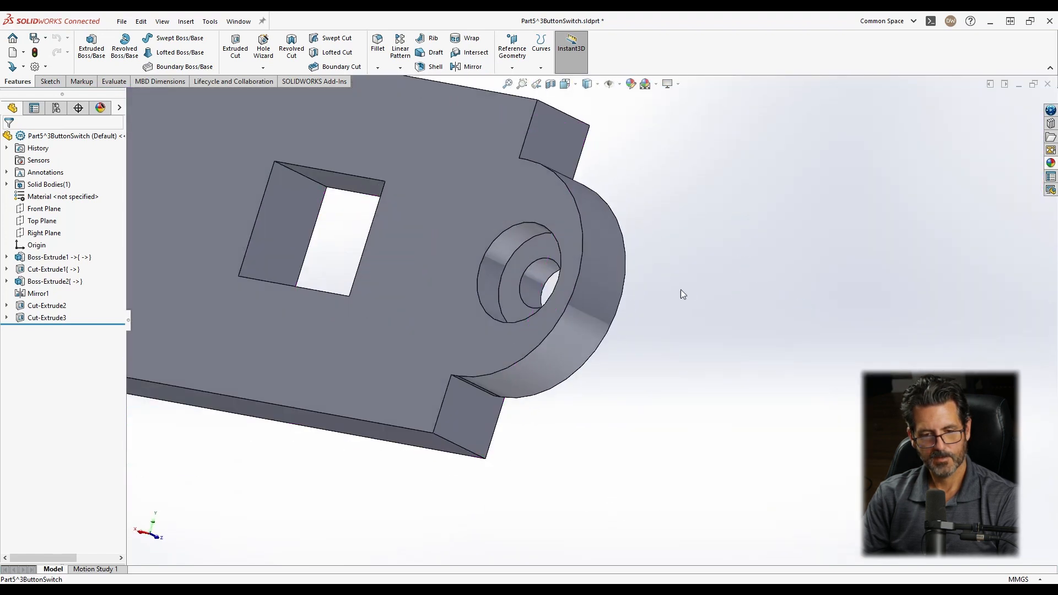
key("f")
scroll(378, 268, "down", 2)
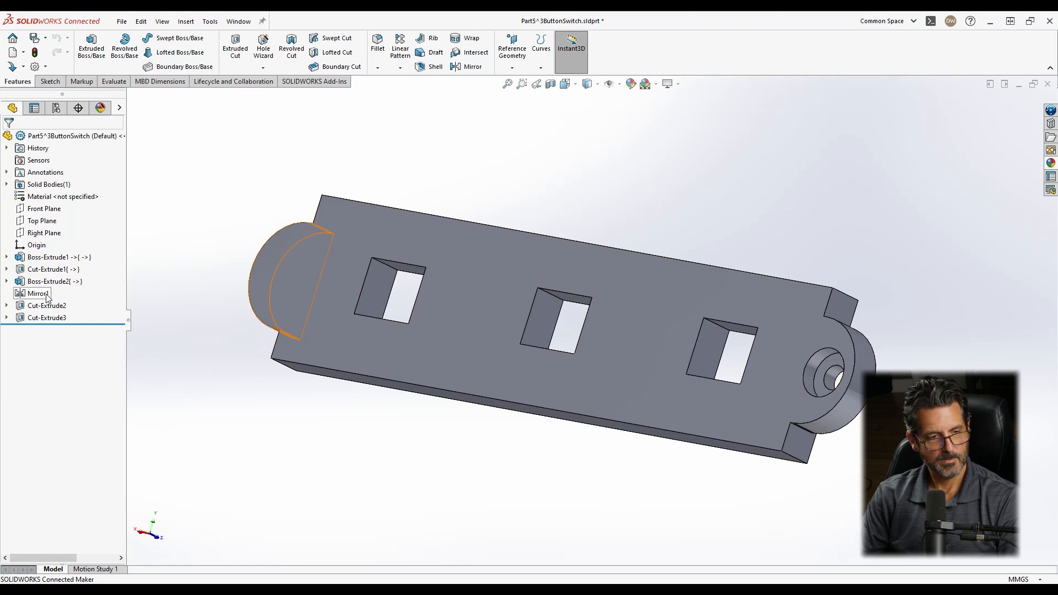
left_click_drag(47, 297, 110, 327)
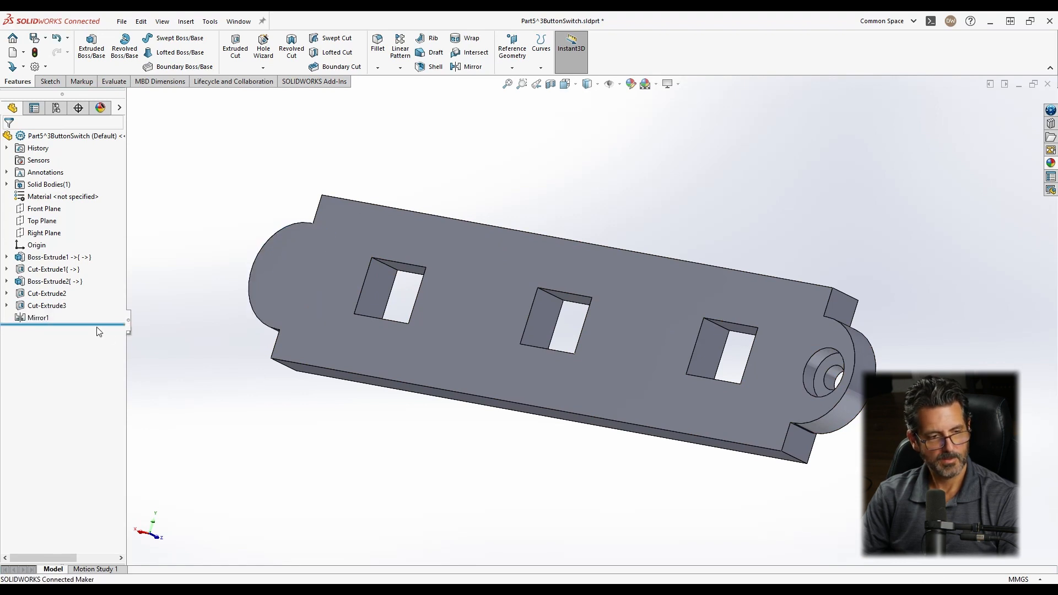
Edit Mirror1 to also mirror Cut-Extrude2 and Cut-Extrude3 about the Right Plane.
right_click(44, 318)
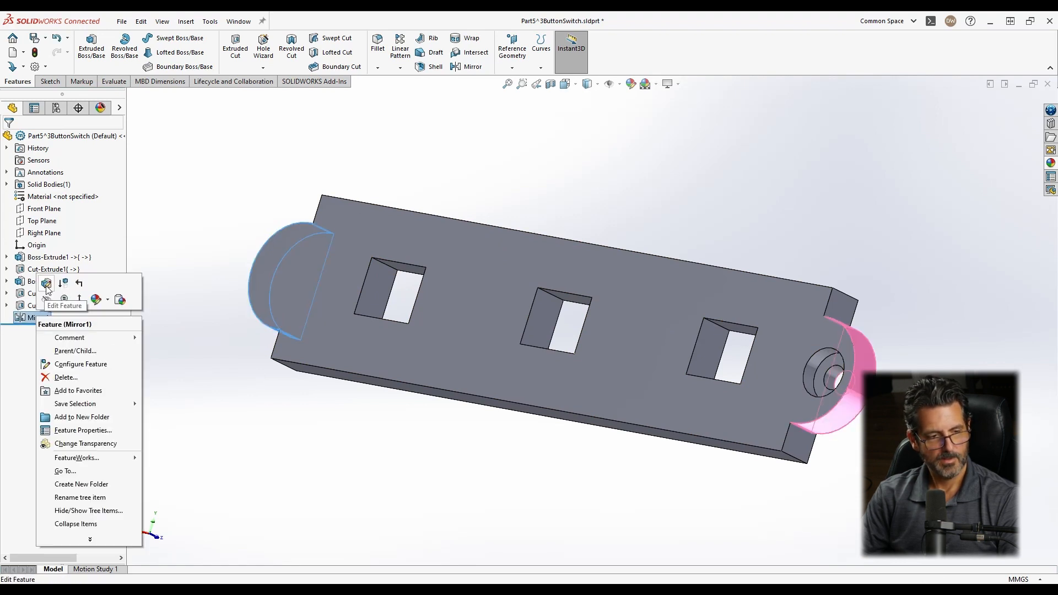
left_click(47, 295)
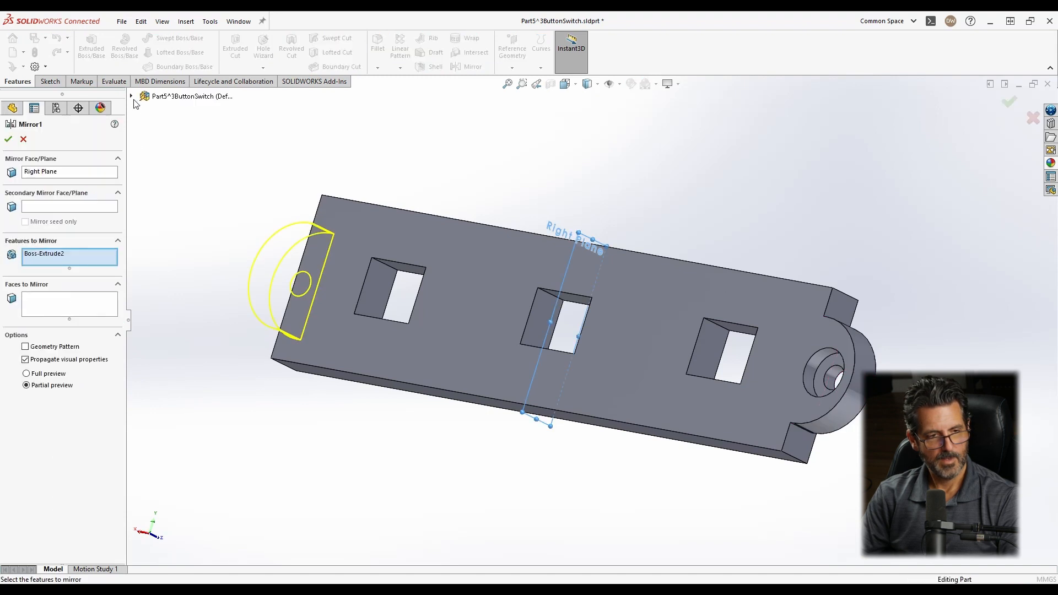
left_click(131, 96)
left_click(183, 253)
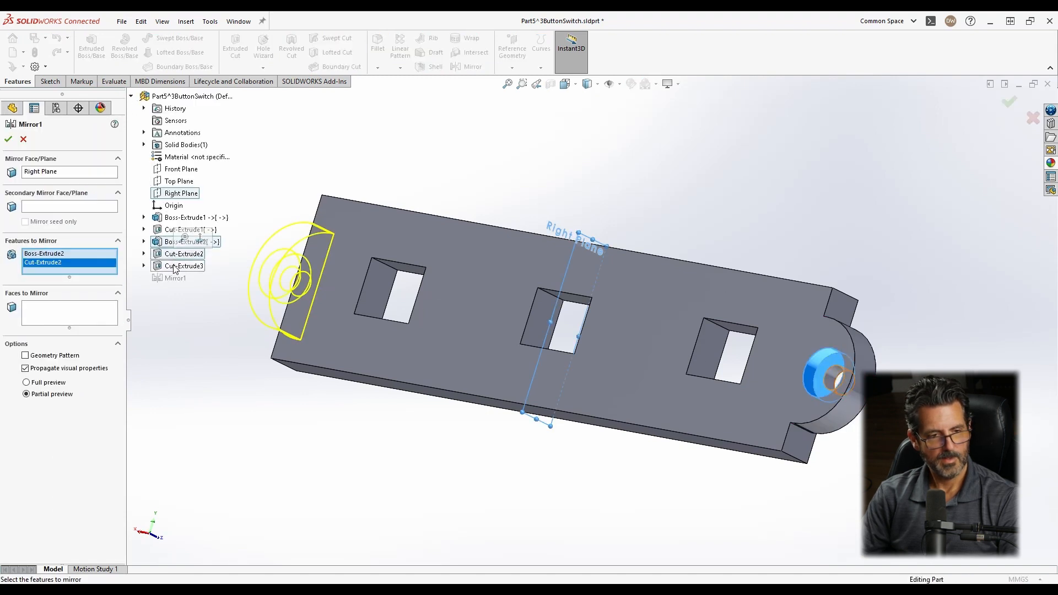
left_click(175, 266)
left_click(10, 139)
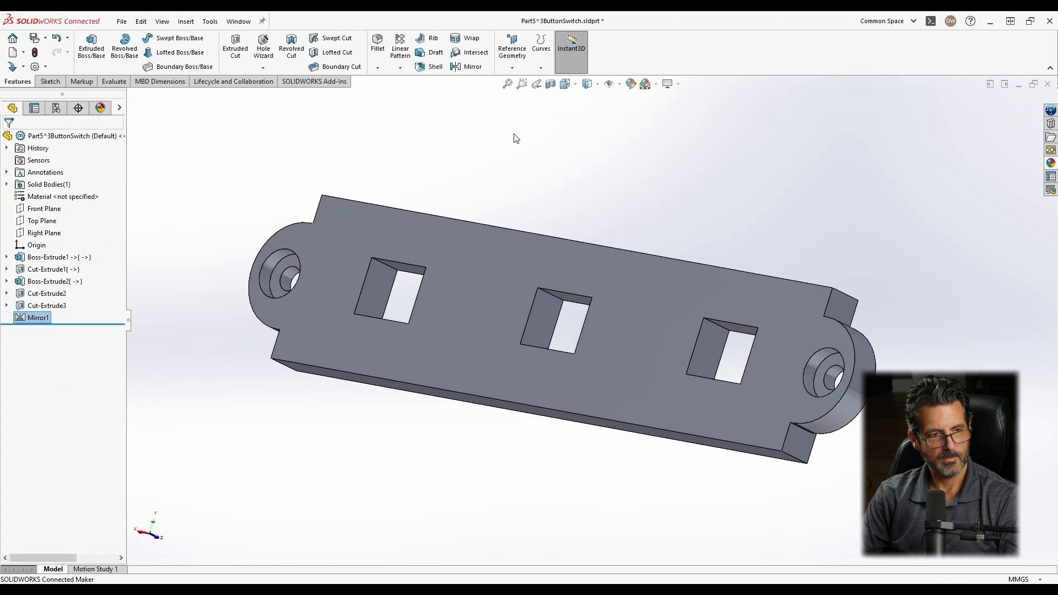
Close the button plate's part window and return to the 3ButtonSwitch assembly.
middle_click_drag(551, 252, 580, 277)
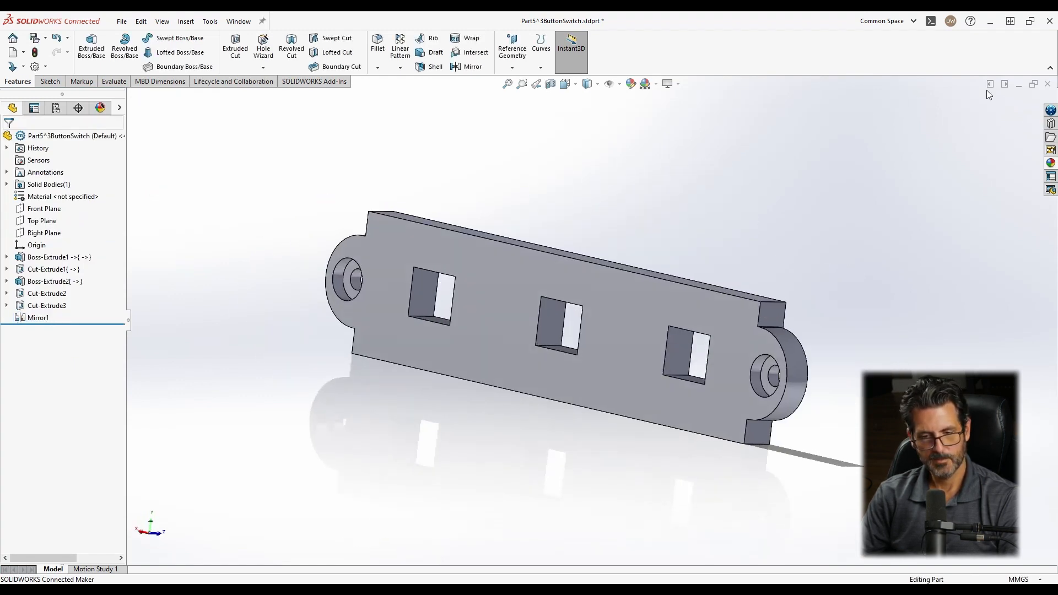
left_click(1047, 85)
left_click(520, 259)
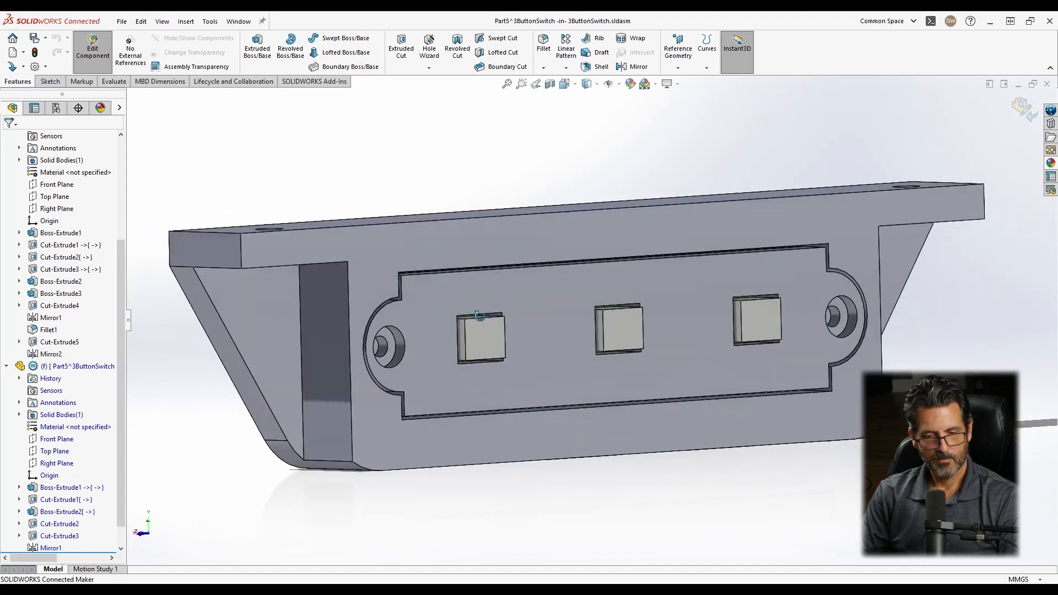
left_click(287, 342)
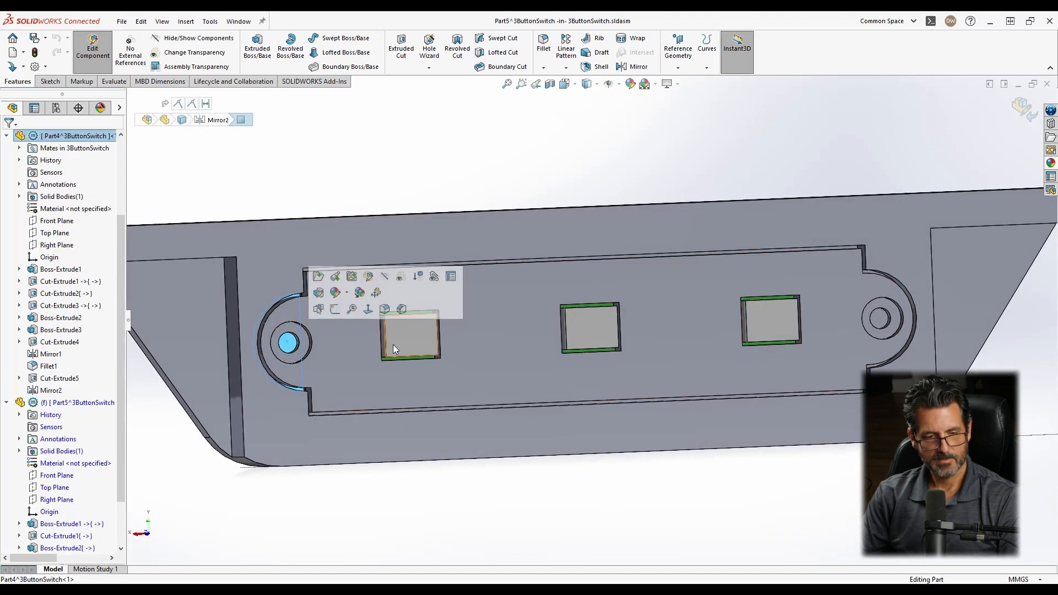
middle_click_drag(393, 350, 365, 351)
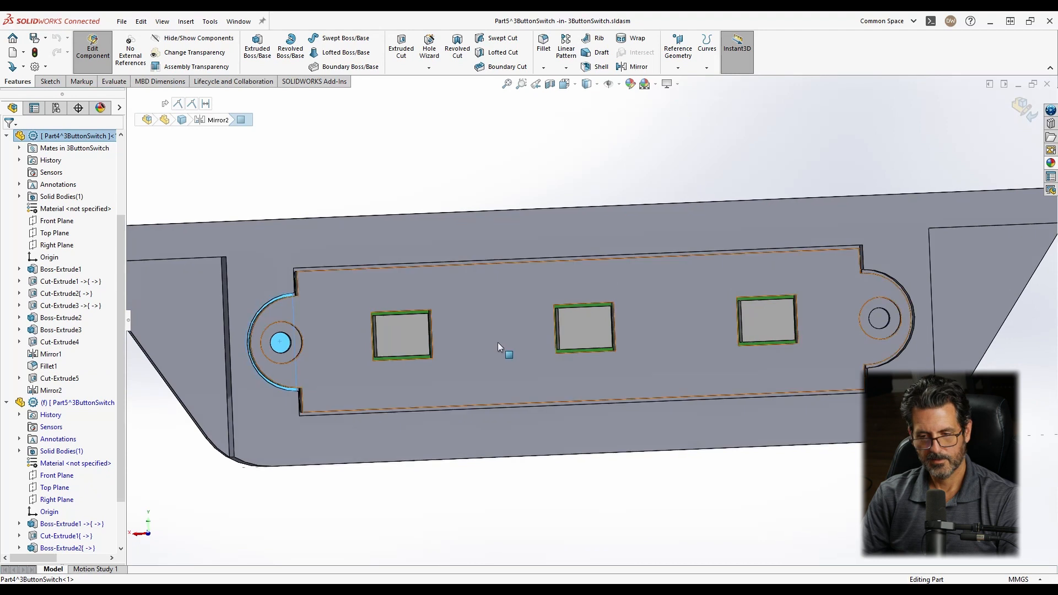
Finish editing the button plate and switch to editing Part4, the housing behind it, within the assembly.
left_click(883, 321)
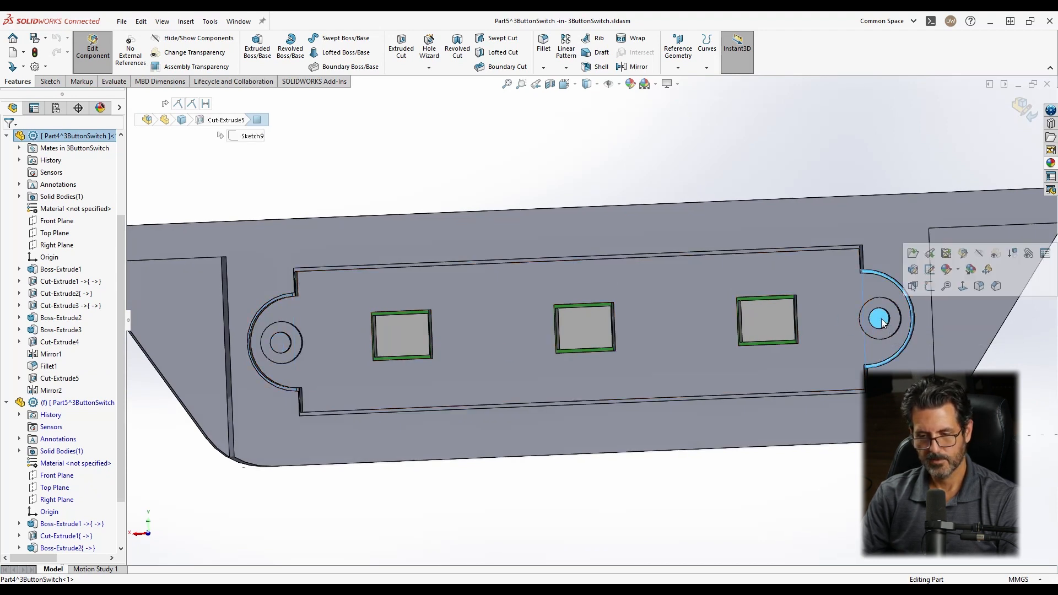
right_click(883, 322)
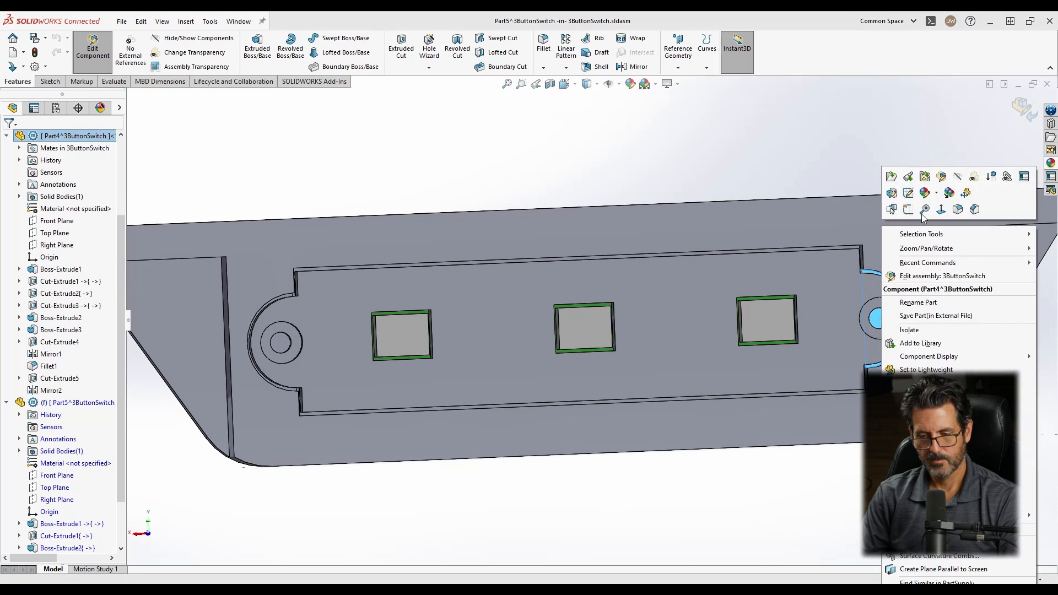
left_click(942, 275)
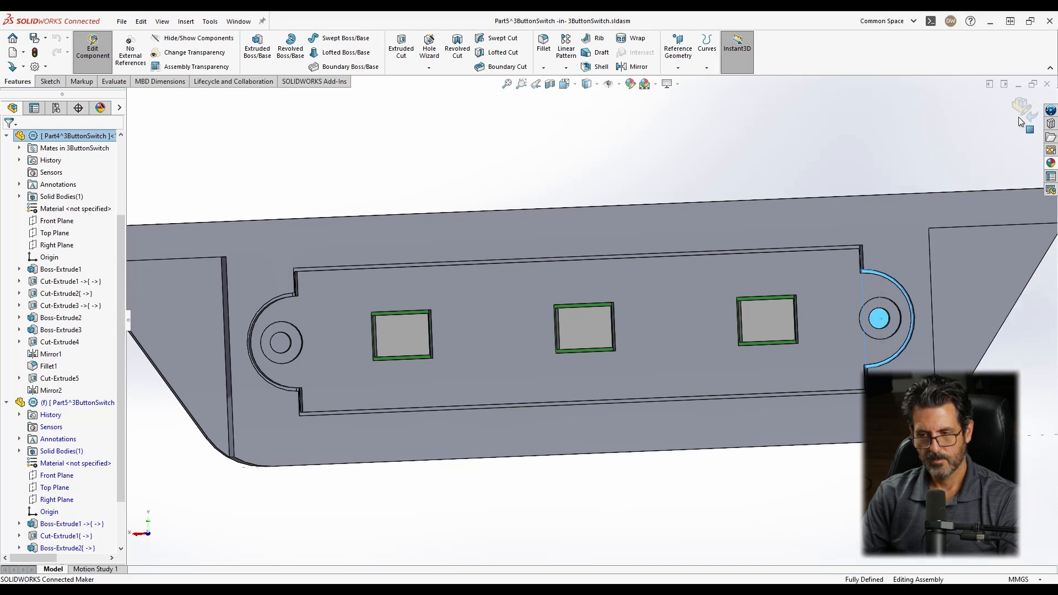
right_click(880, 319)
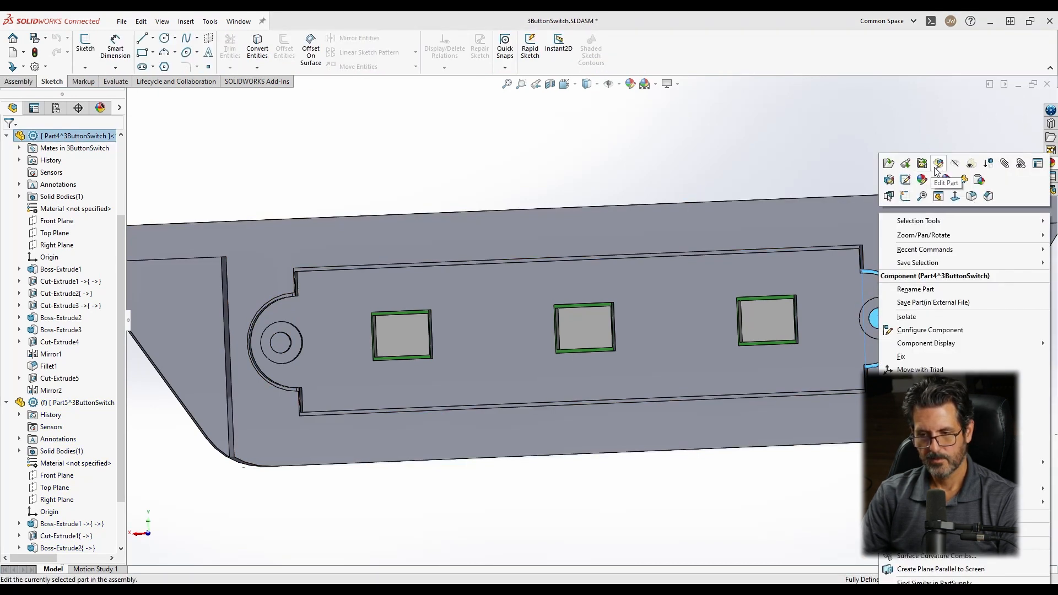
left_click(938, 164)
Start a sketch on the housing face inside the 3 mm hole and draw a concentric circle of about 0.55 mm radius.
scroll(877, 326, "down", 5)
left_click(755, 301)
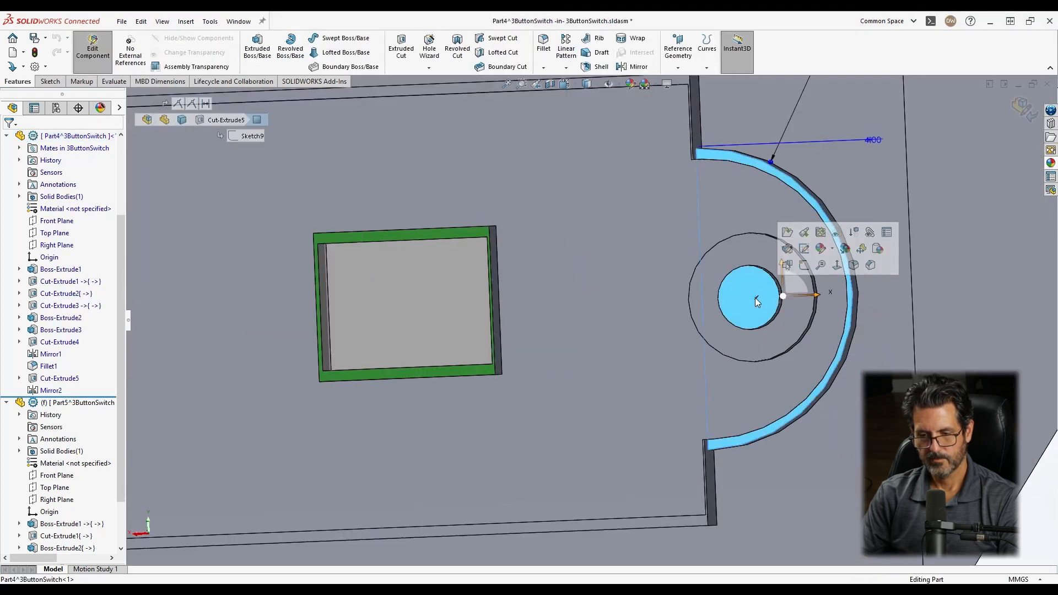
left_click(804, 248)
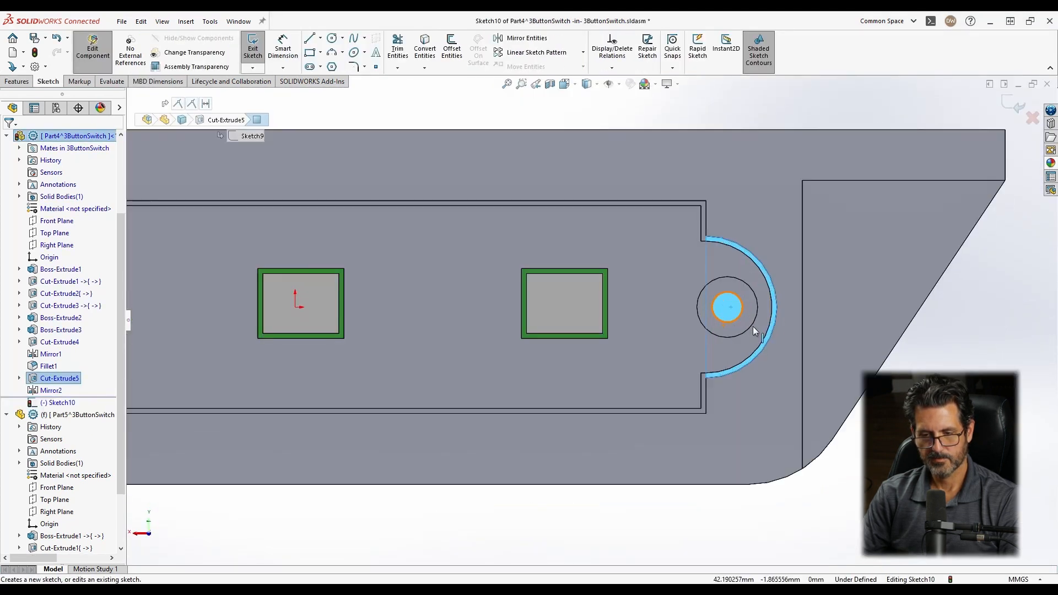
scroll(755, 331, "down", 3)
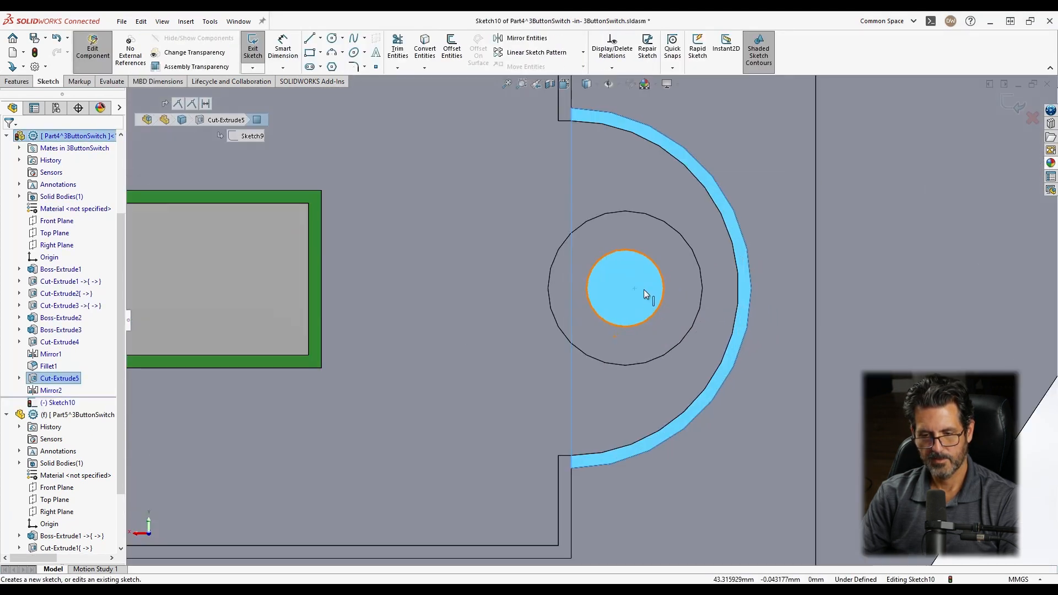
left_click(332, 39)
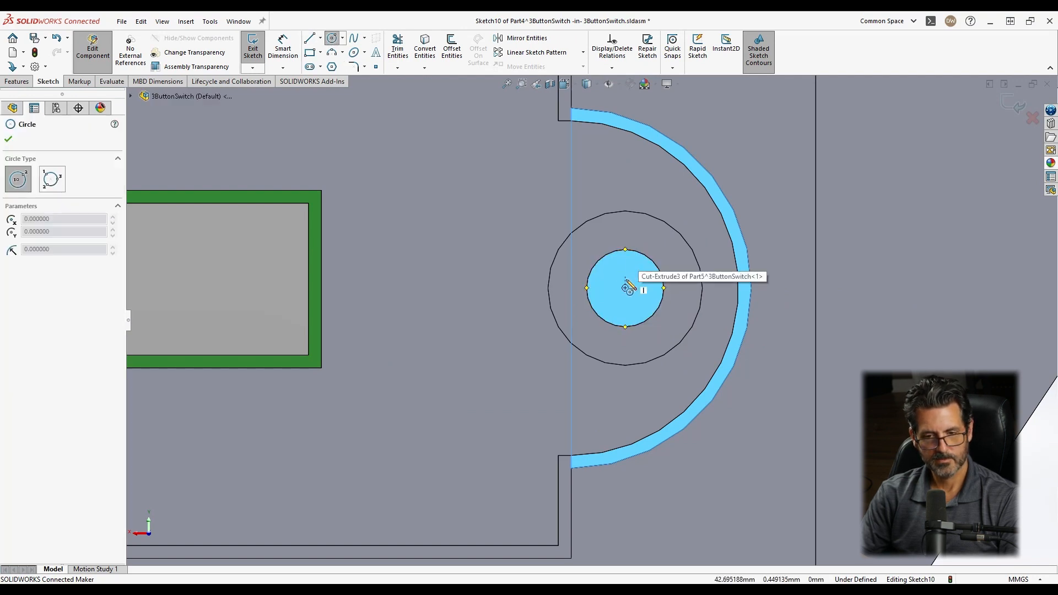
left_click(625, 288)
left_click(638, 287)
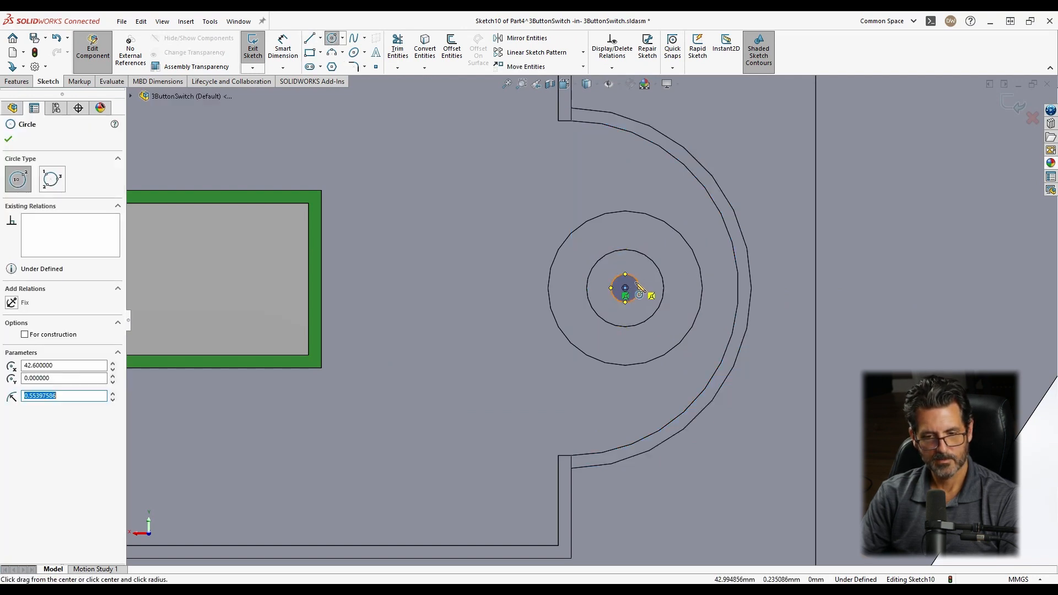
Dimension the diameter of the new circle on the housing as 1.9 mm.
right_click_drag(655, 278, 642, 140)
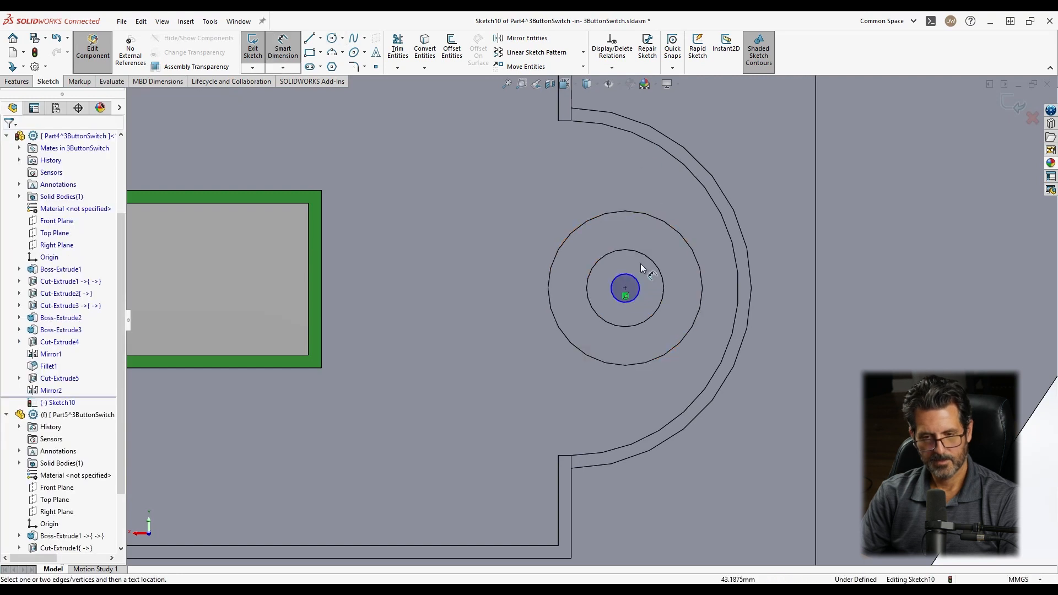
left_click(636, 280)
left_click(689, 206)
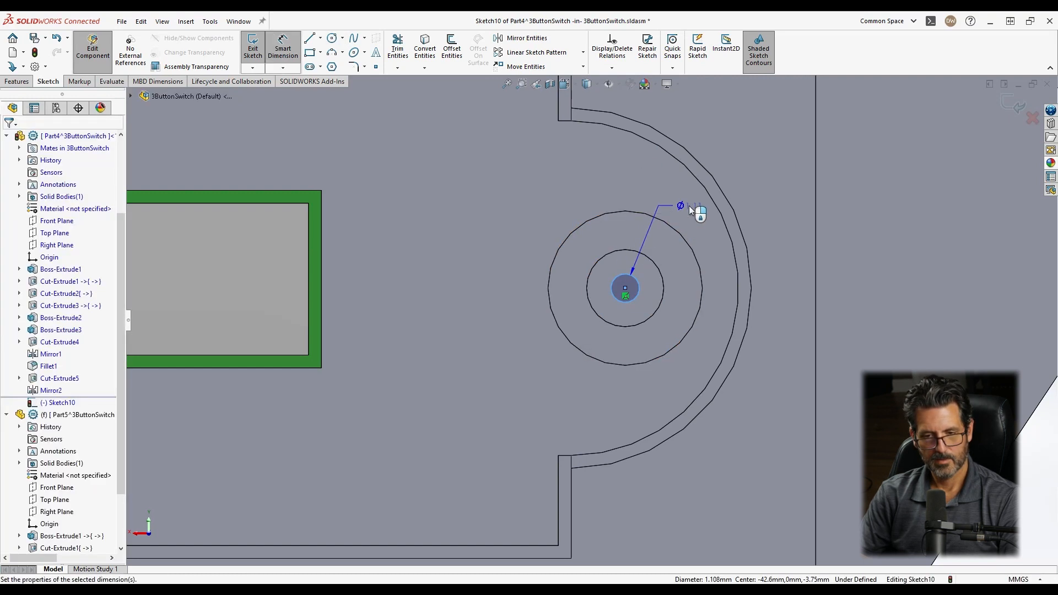
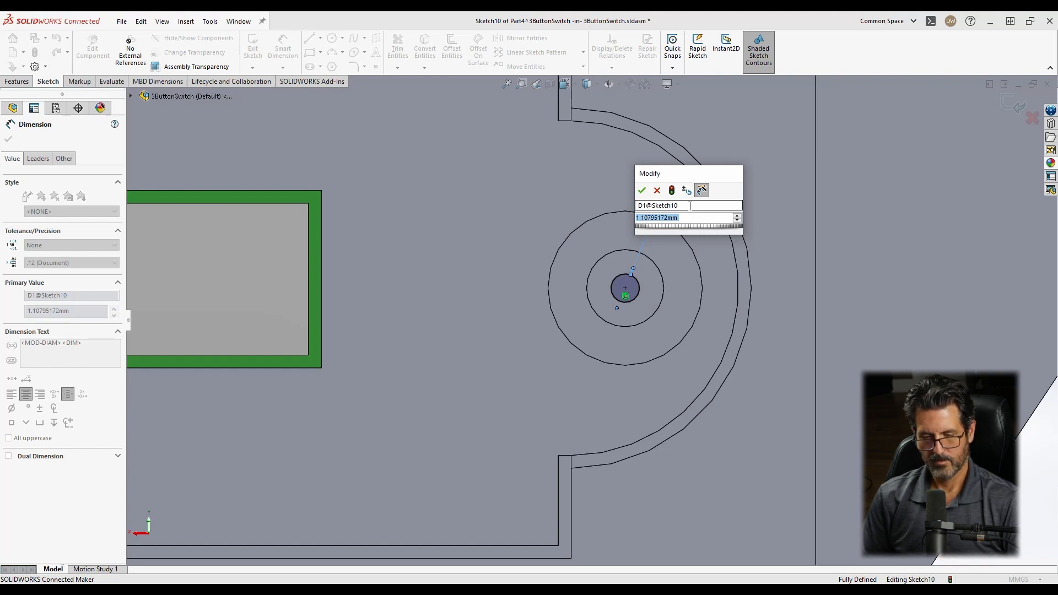
type("1.")
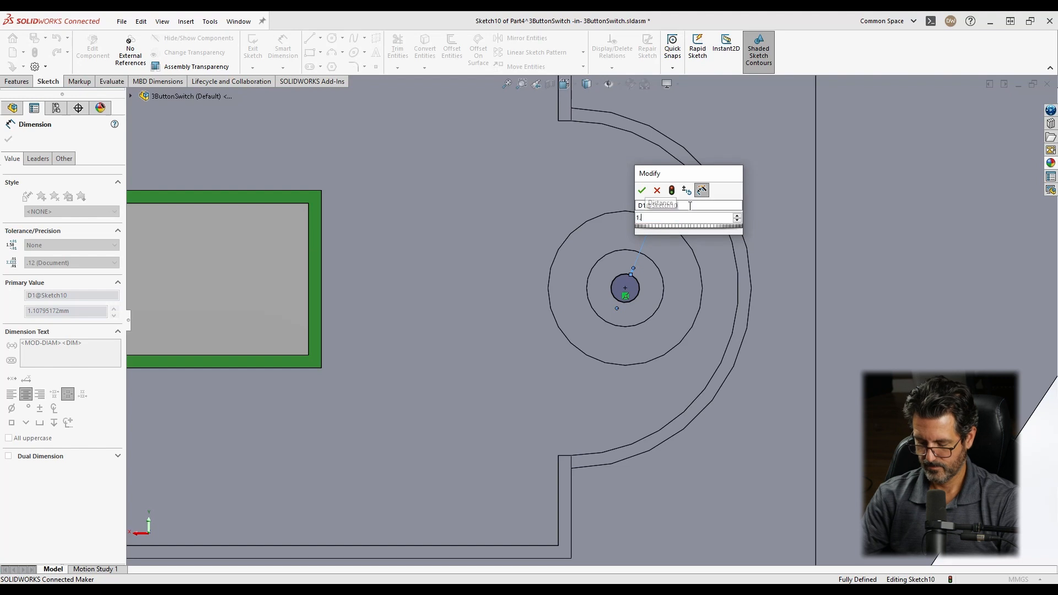
type("9")
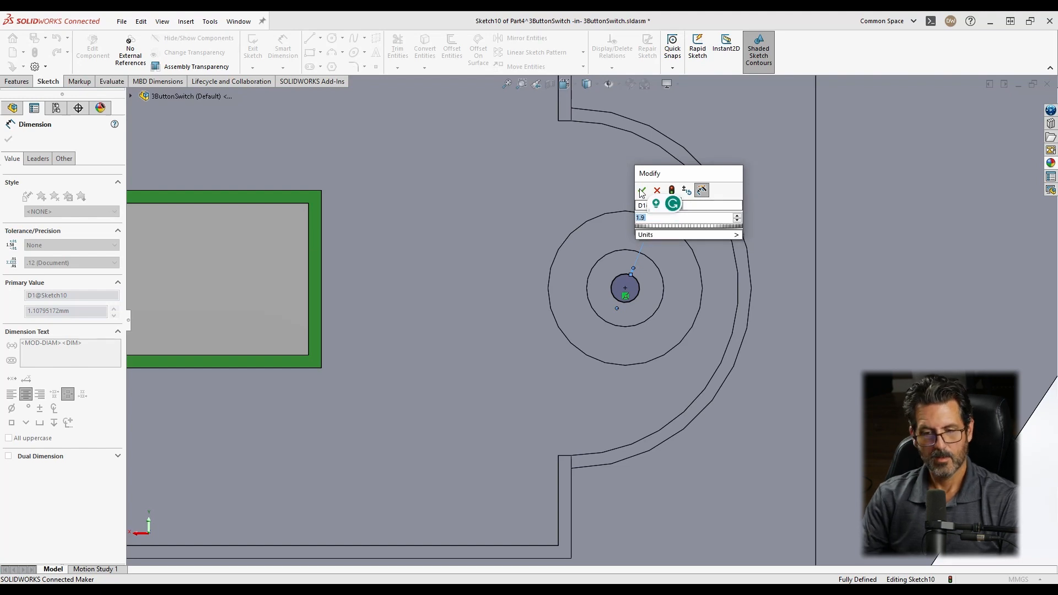
left_click(642, 192)
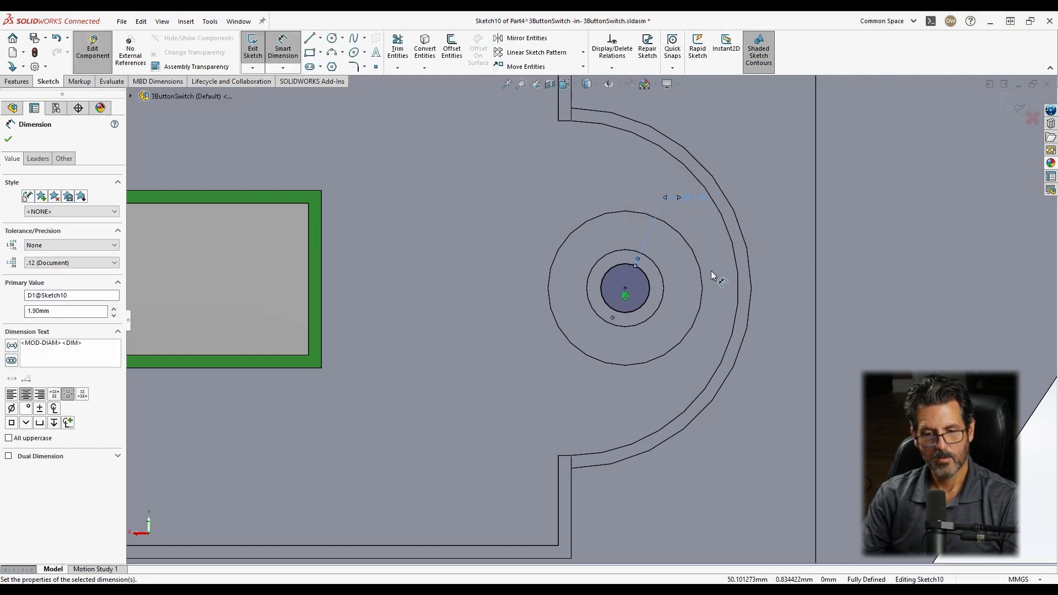
Cut the 1.9 mm circle into the Part4 housing as a blind extruded cut 3 mm deep.
scroll(661, 283, "up", 6)
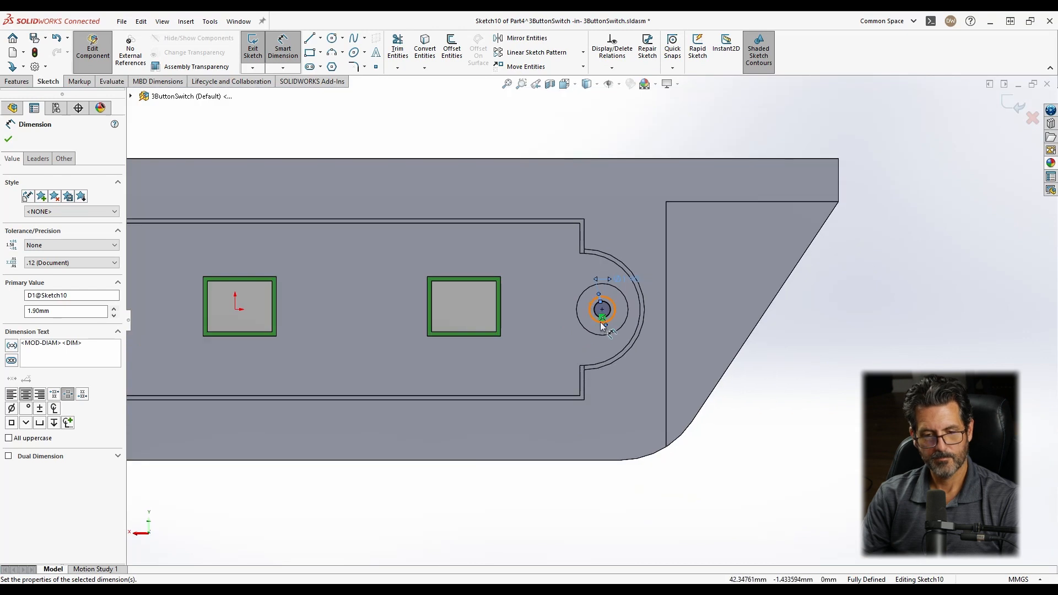
scroll(602, 325, "down", 3)
middle_click_drag(568, 318, 405, 178)
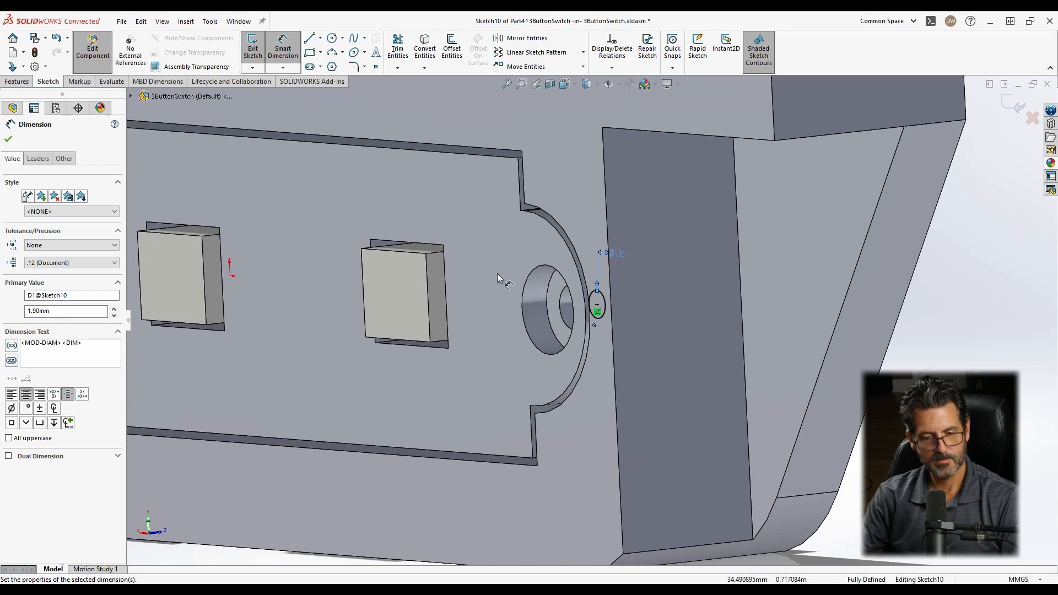
left_click(12, 109)
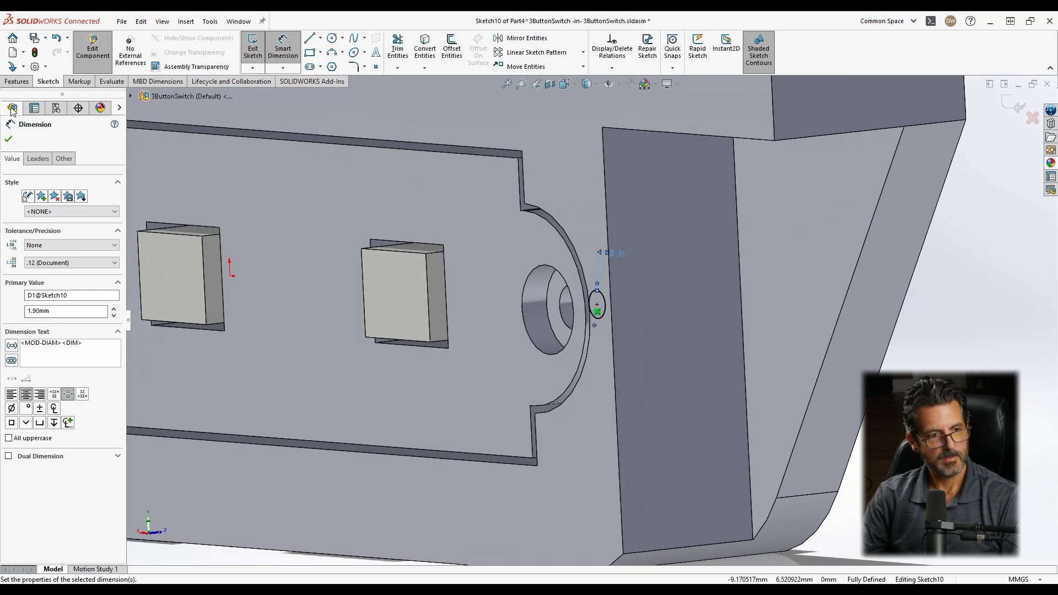
left_click(34, 109)
left_click(12, 109)
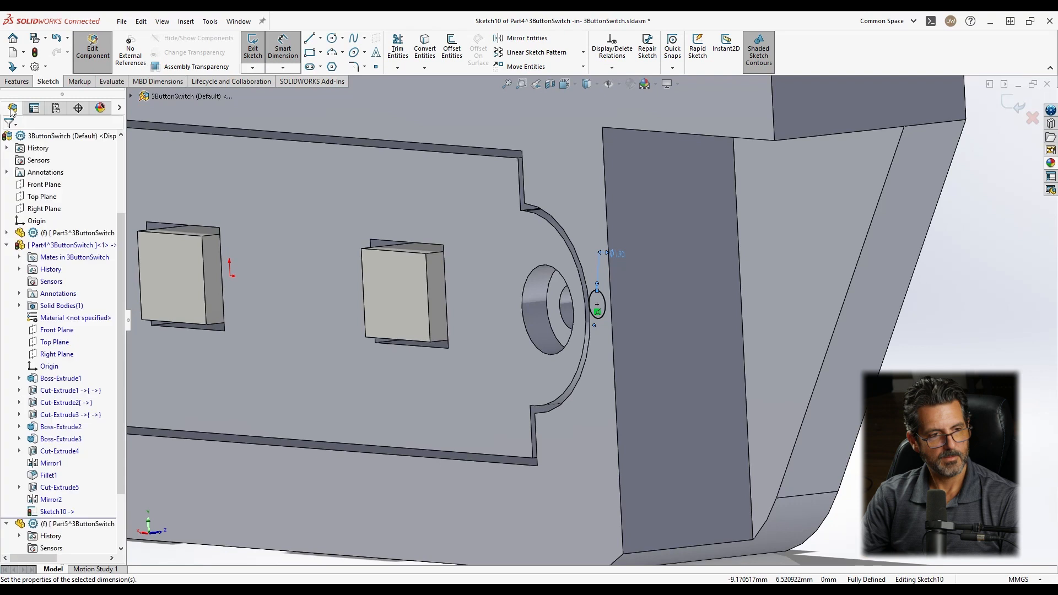
left_click(19, 81)
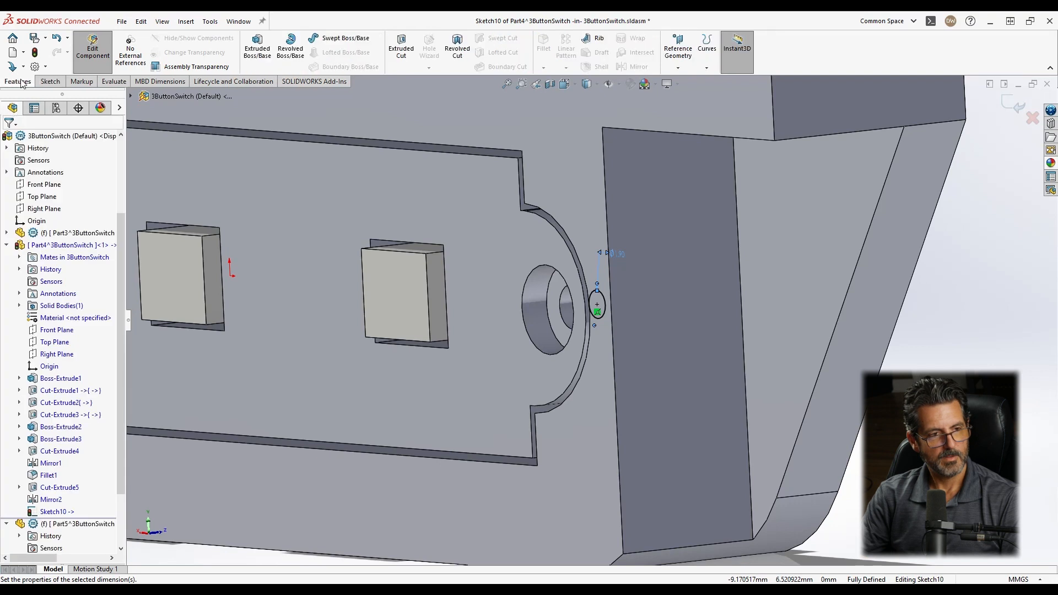
left_click(410, 51)
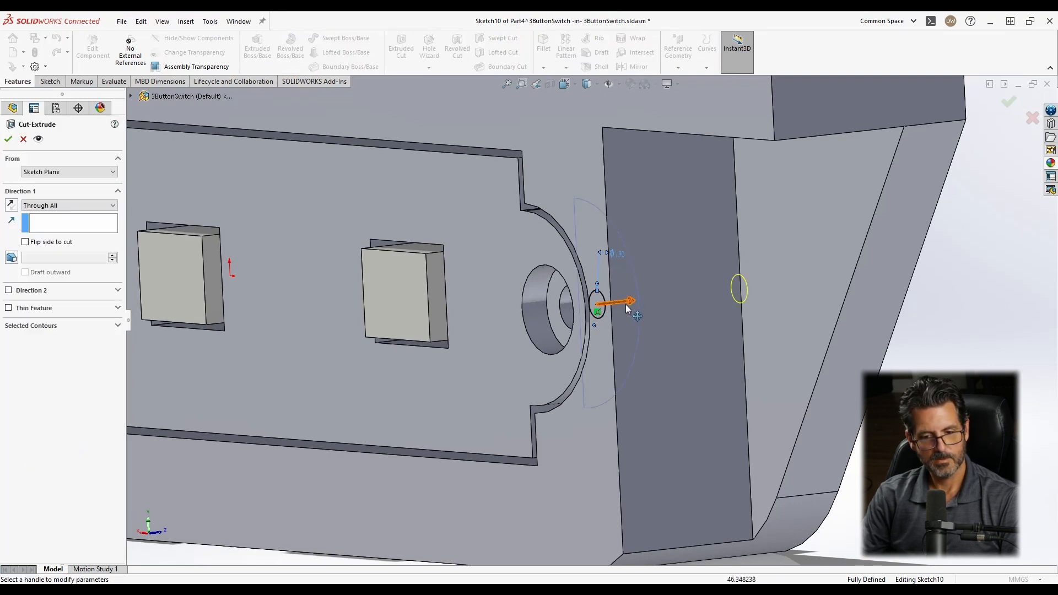
left_click(48, 205)
left_click(38, 214)
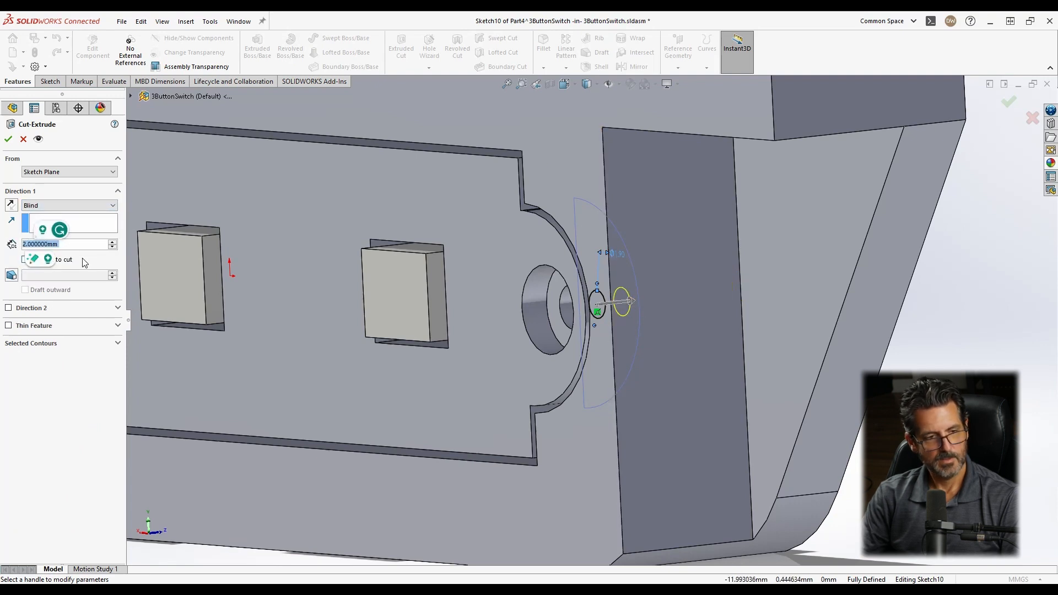
type("3")
key("Return")
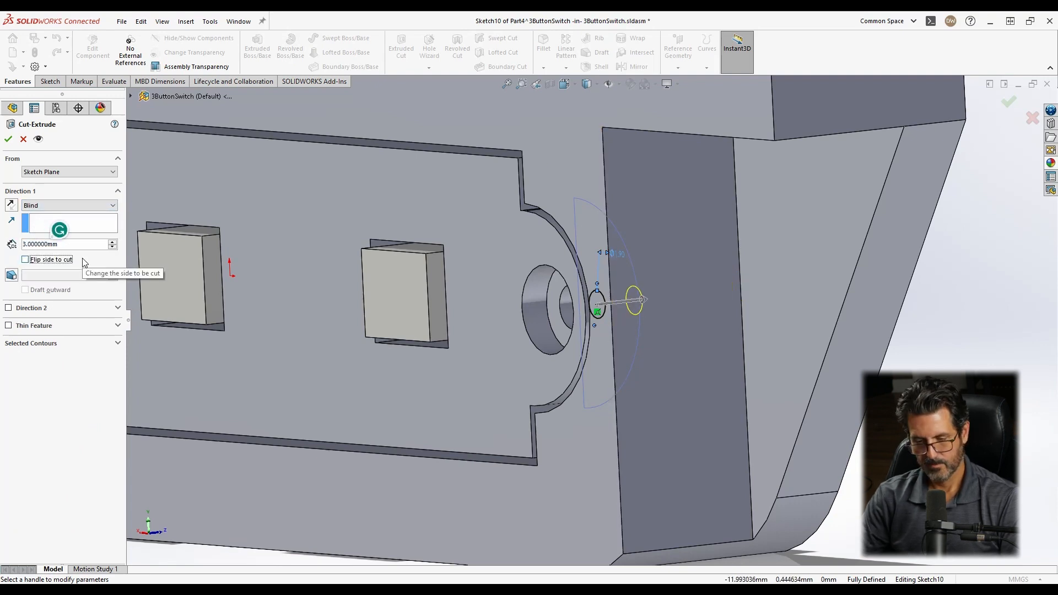
left_click(9, 141)
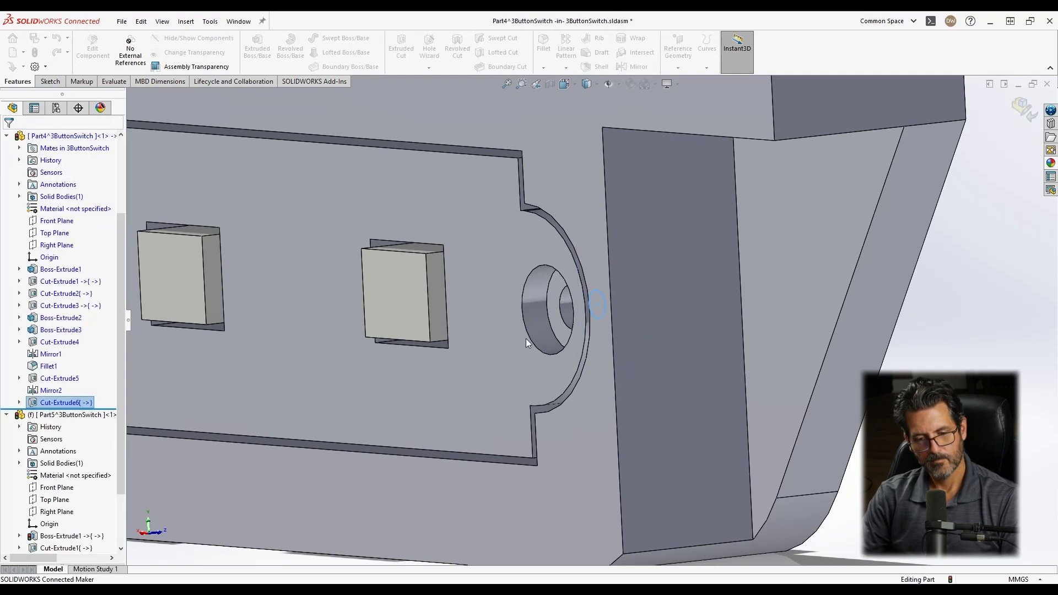
Measure the distance between the button plate's counterbore floor and the housing face around the 1.9 mm hole.
scroll(573, 306, "up", 4)
scroll(595, 312, "up", 3)
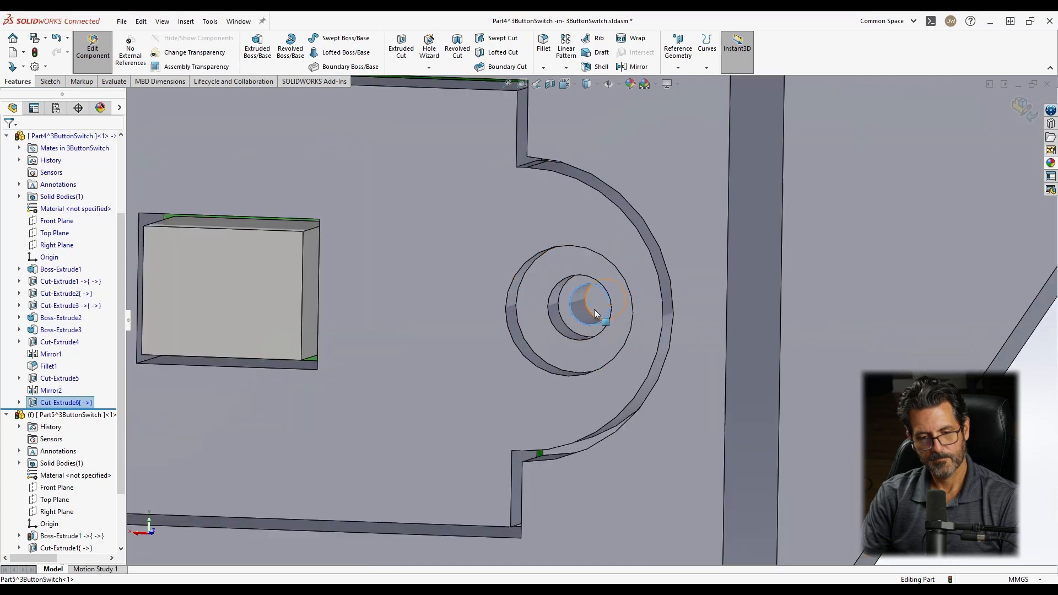
middle_click_drag(575, 325, 534, 292)
left_click(534, 285)
left_click(561, 297)
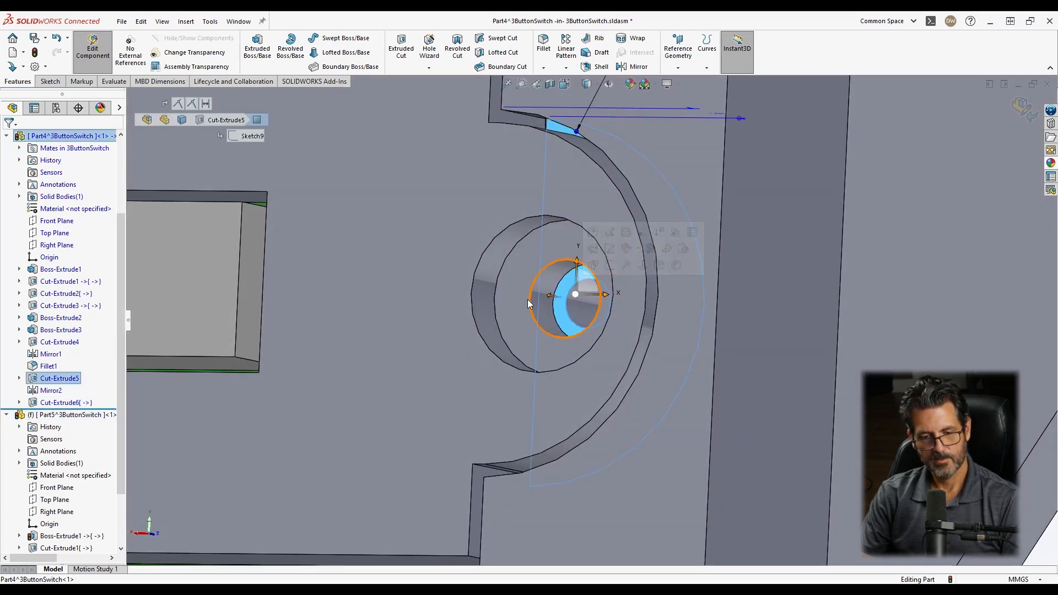
left_click(521, 303)
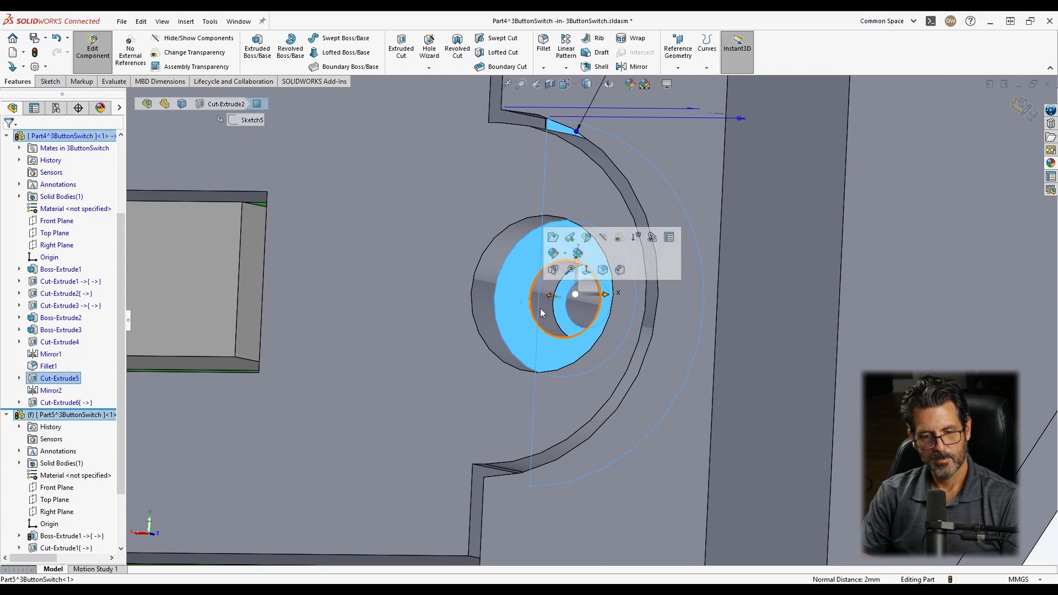
left_click(560, 316)
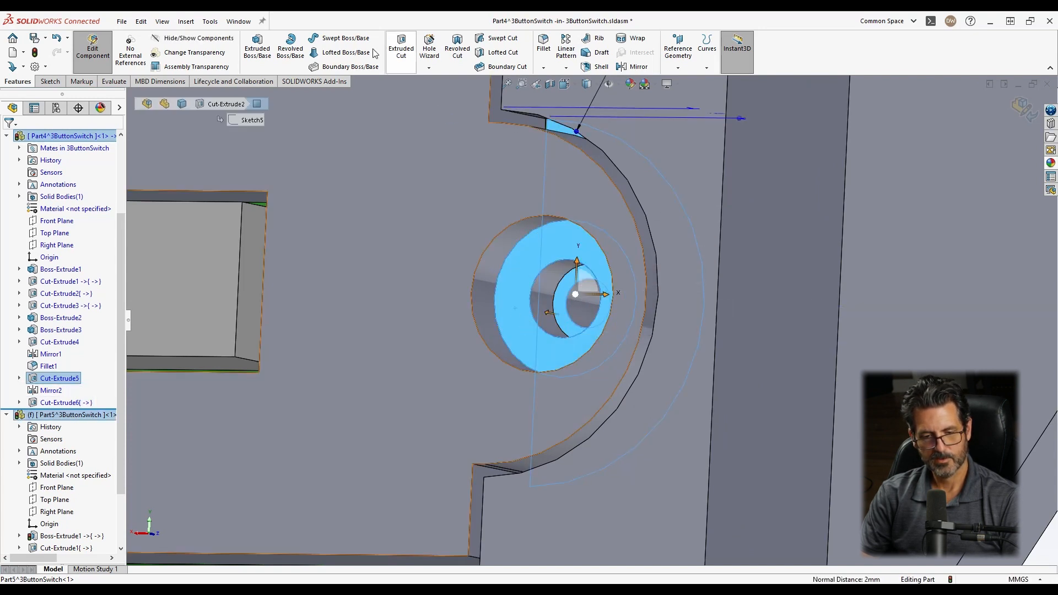
left_click(112, 82)
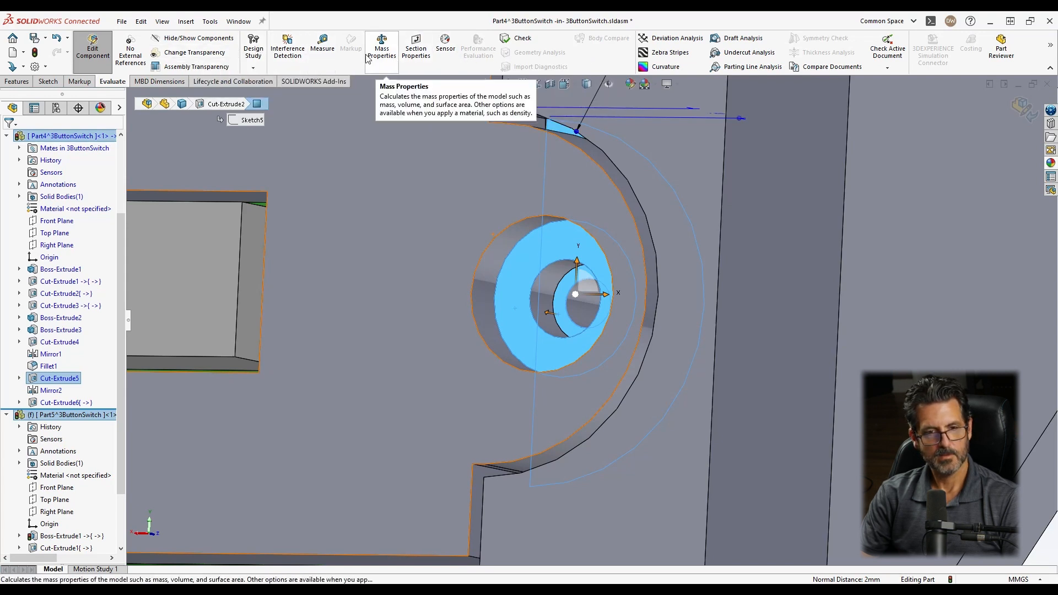
left_click(323, 52)
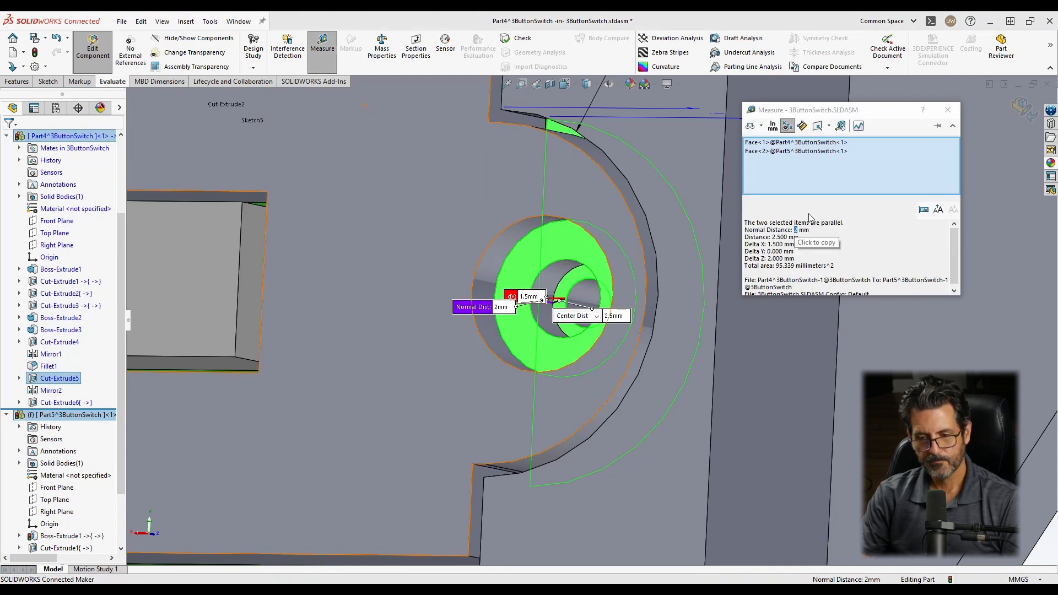
left_click(947, 111)
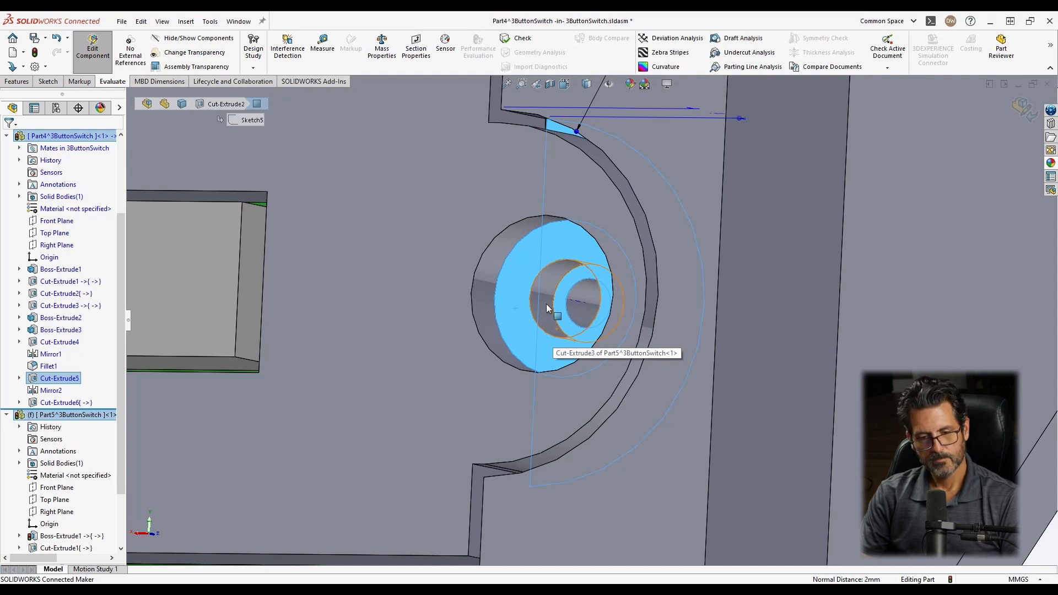
scroll(547, 303, "up", 5)
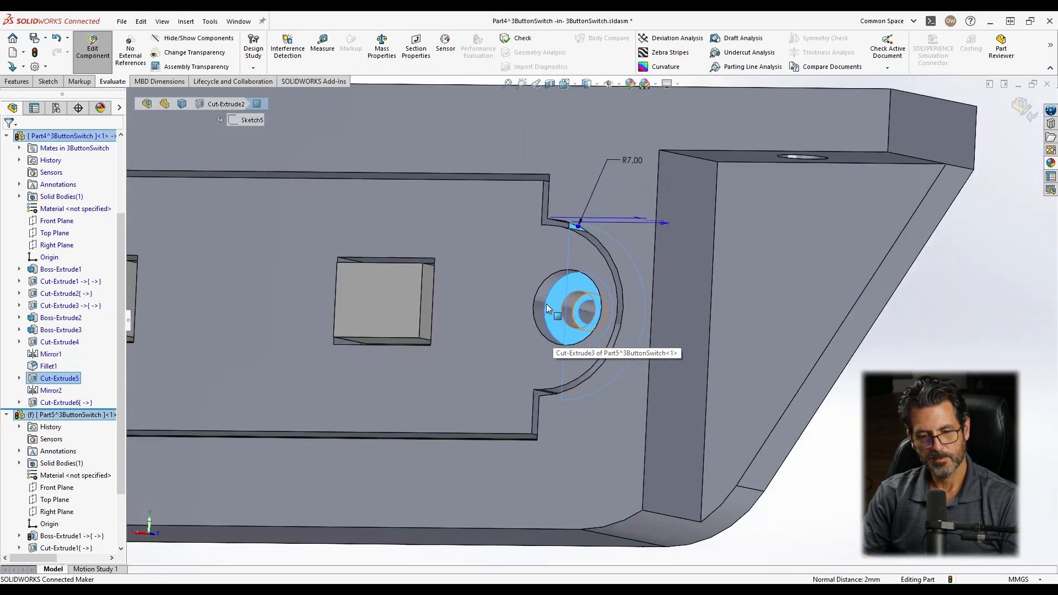
left_click(828, 414)
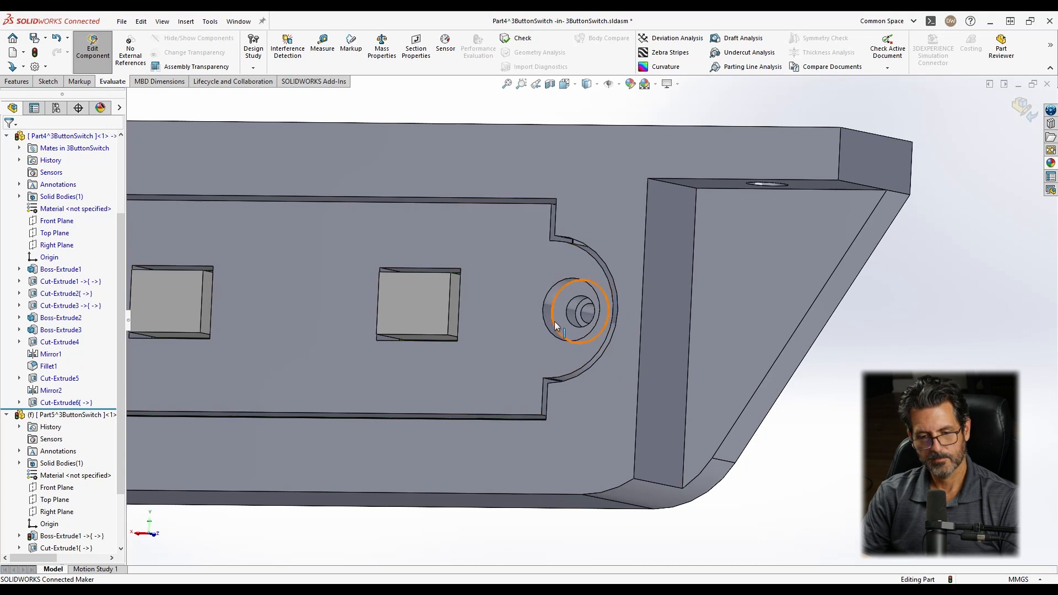
Open the Part4 housing in its own window from the assembly.
scroll(568, 319, "up", 4)
scroll(300, 309, "down", 1)
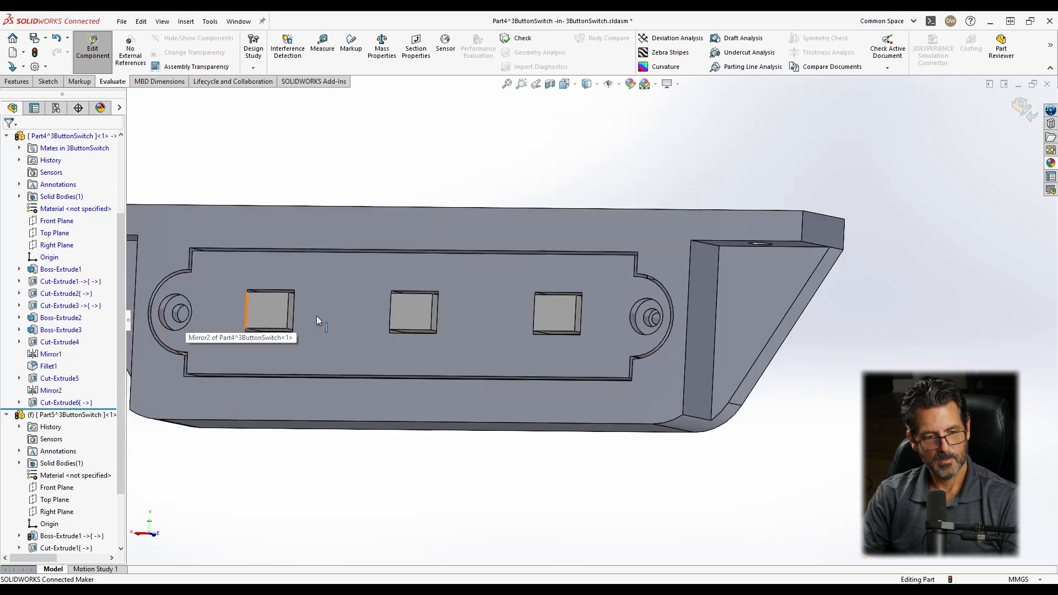
scroll(649, 318, "down", 5)
scroll(648, 324, "down", 1)
left_click(643, 326)
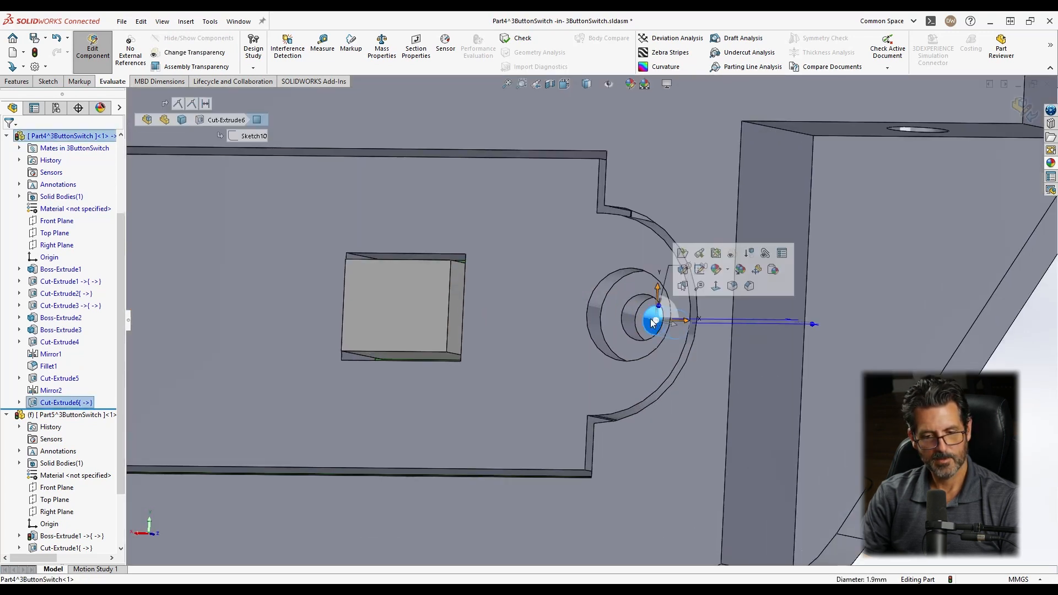
right_click(839, 227)
left_click(846, 176)
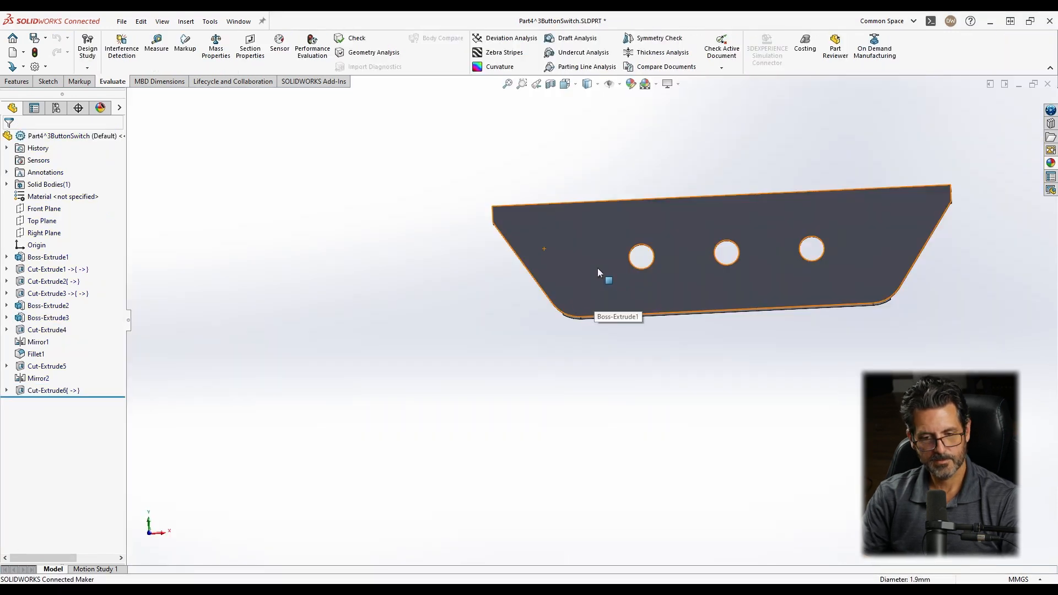
Move Mirror2 below Cut-Extrude6 in the feature order and add Cut-Extrude6 to its features to mirror.
middle_click_drag(598, 269, 792, 252)
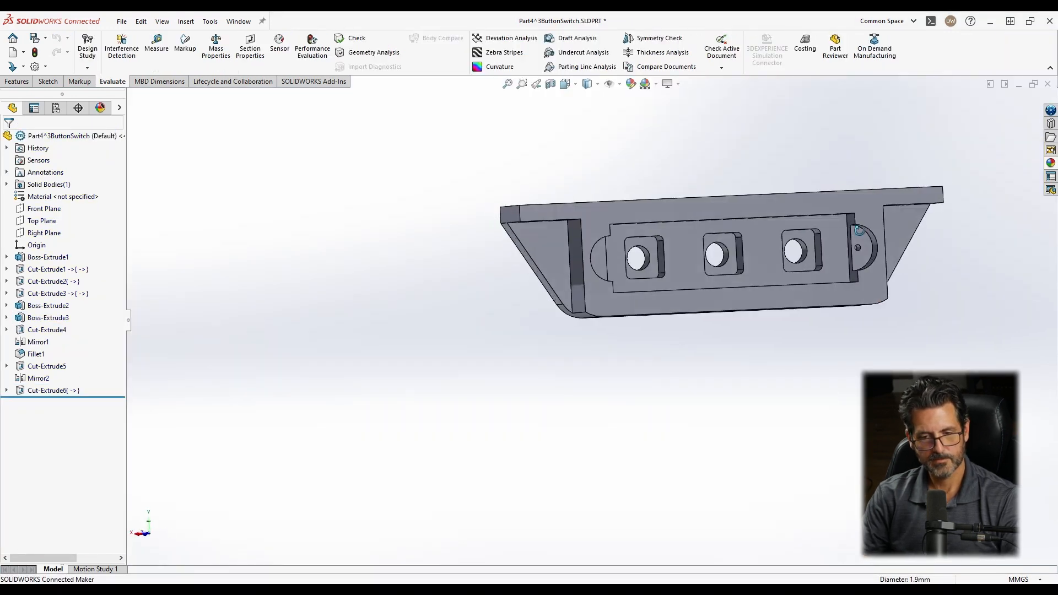
scroll(857, 242, "down", 4)
left_click_drag(47, 378, 38, 394)
right_click(37, 391)
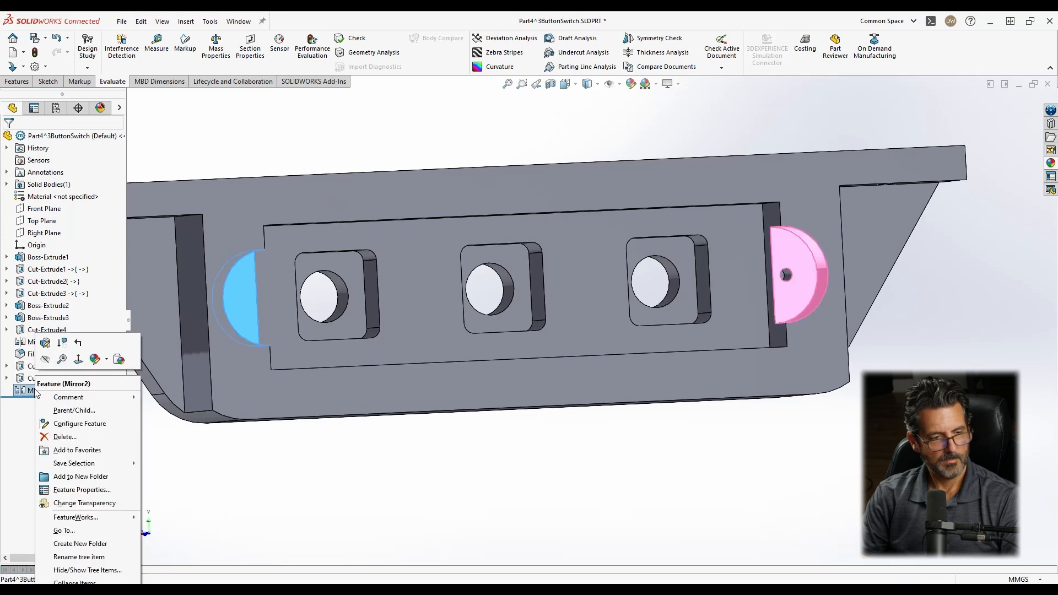
left_click(45, 344)
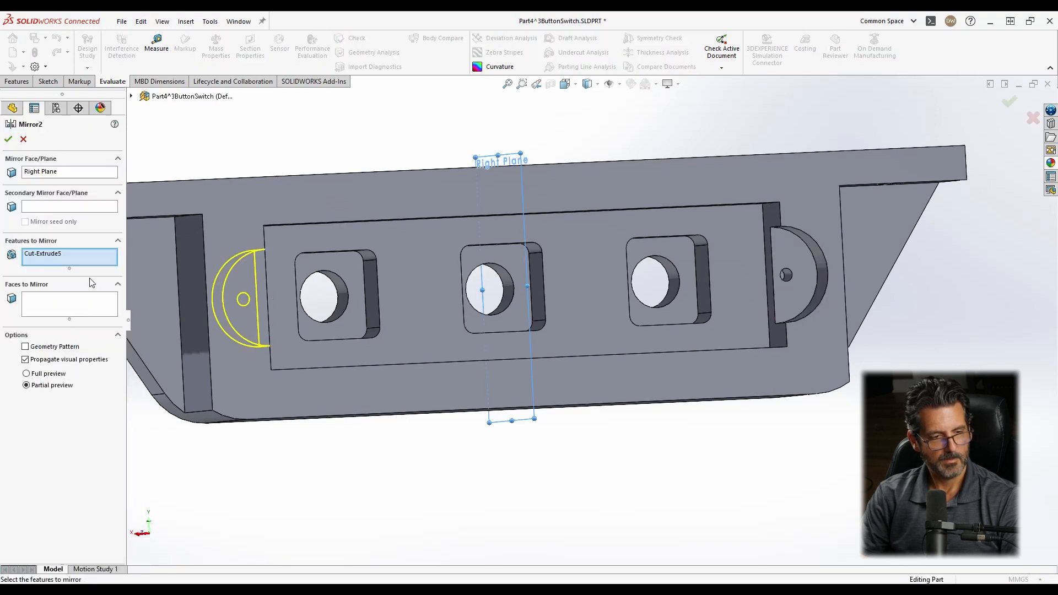
left_click(131, 97)
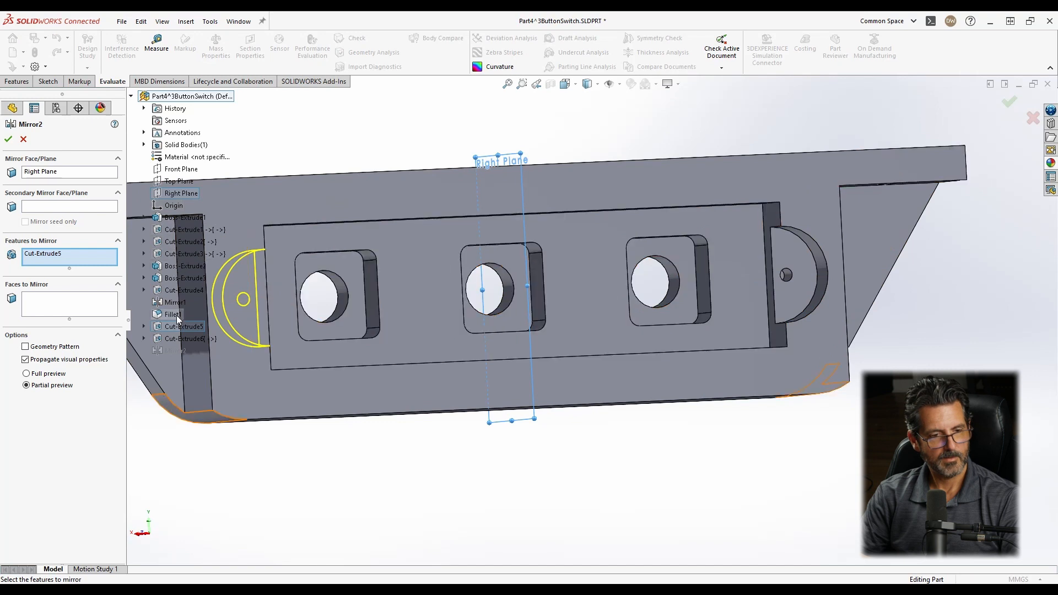
left_click(172, 339)
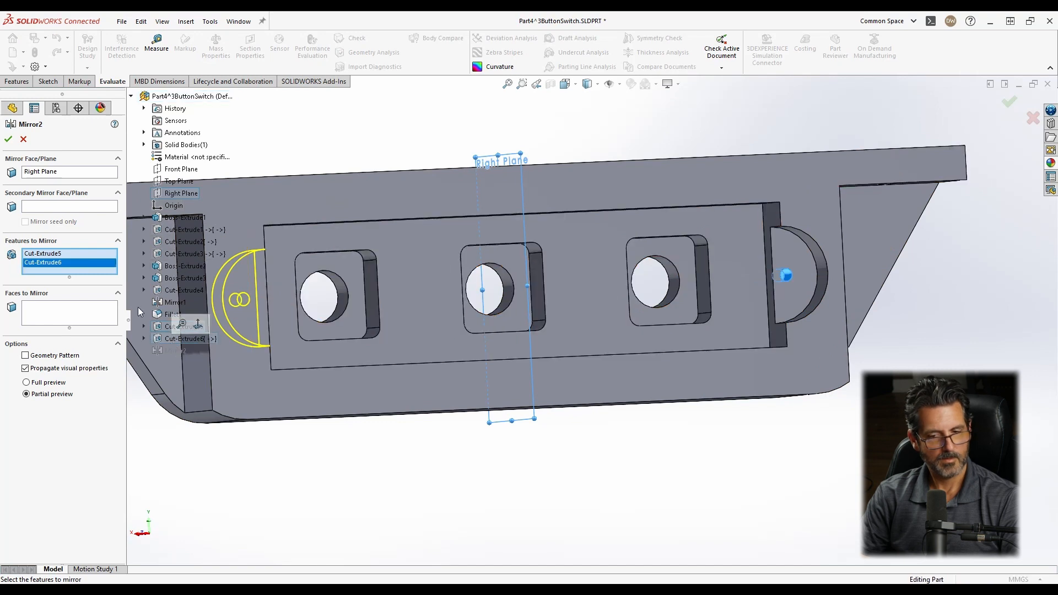
key("Return")
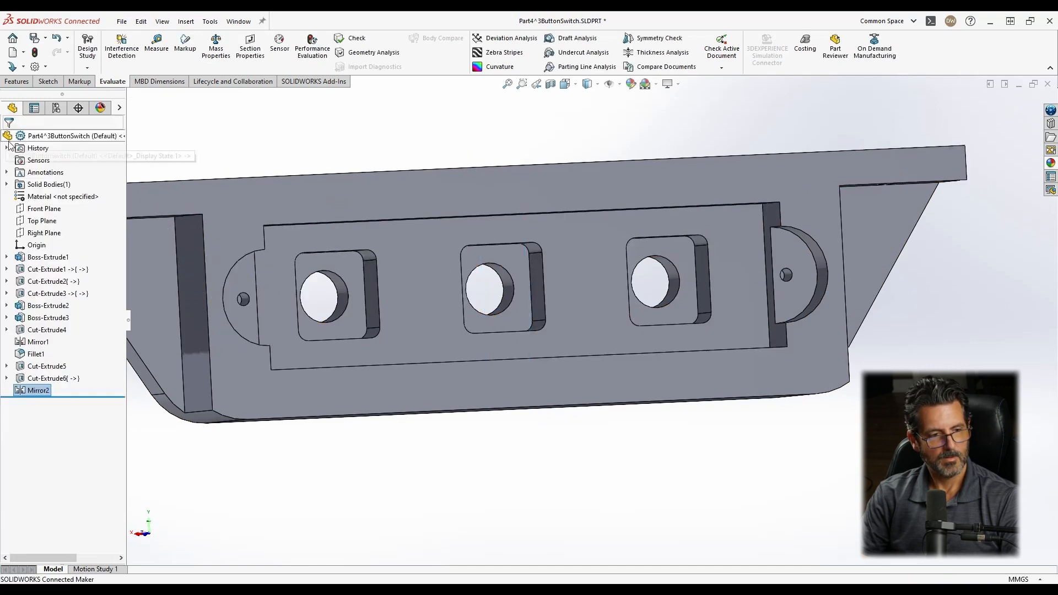
Check the mirrored housing from several sides, then close the Part4 window and save its changes to this PC.
middle_click_drag(370, 366, 405, 359)
scroll(405, 358, "up", 5)
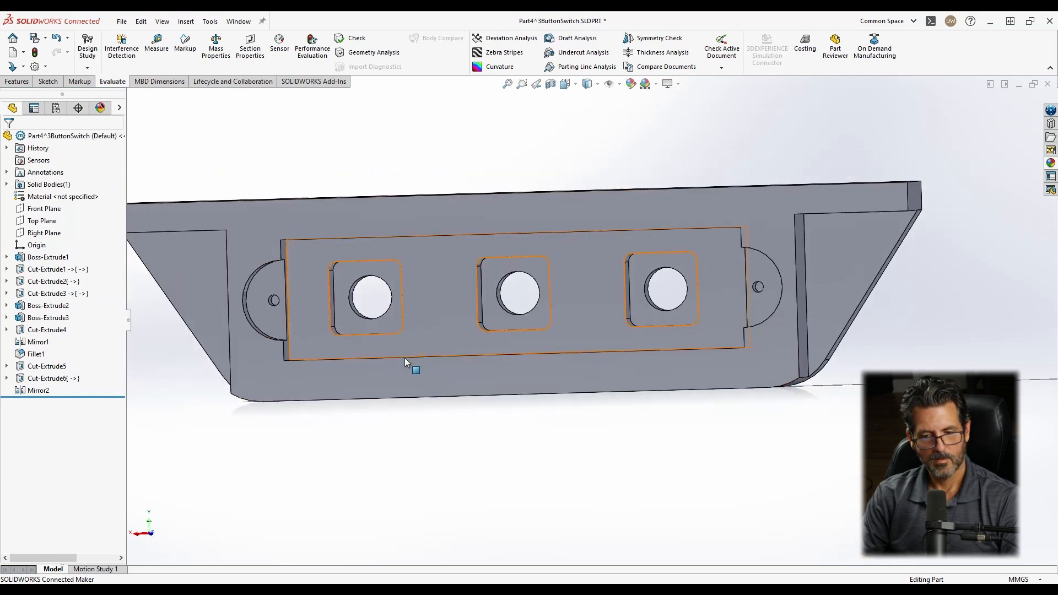
middle_click_drag(567, 319, 455, 379)
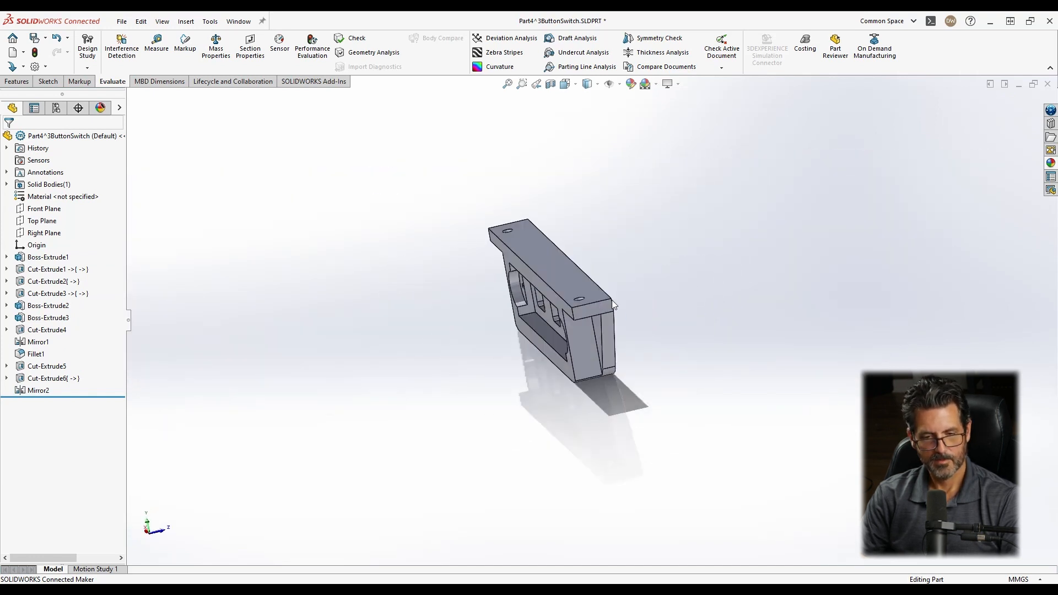
middle_click_drag(612, 299, 518, 286)
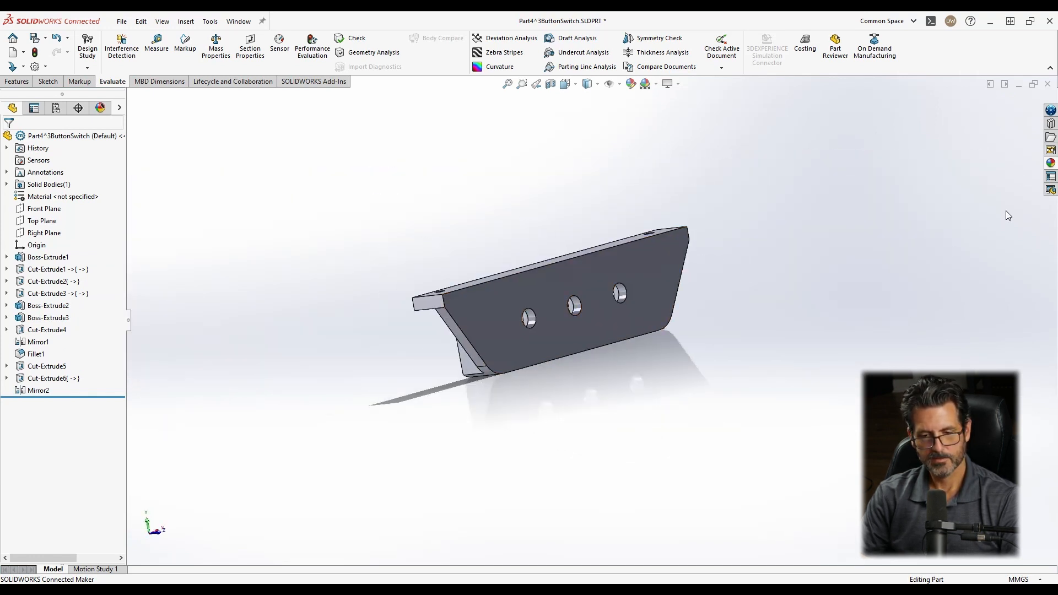
left_click(1047, 84)
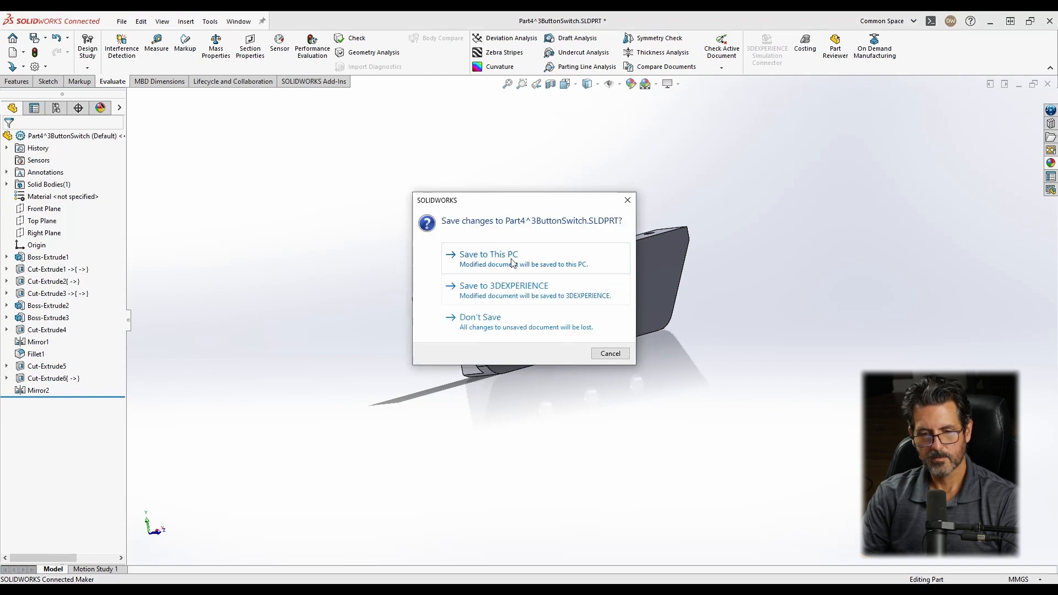
left_click(513, 263)
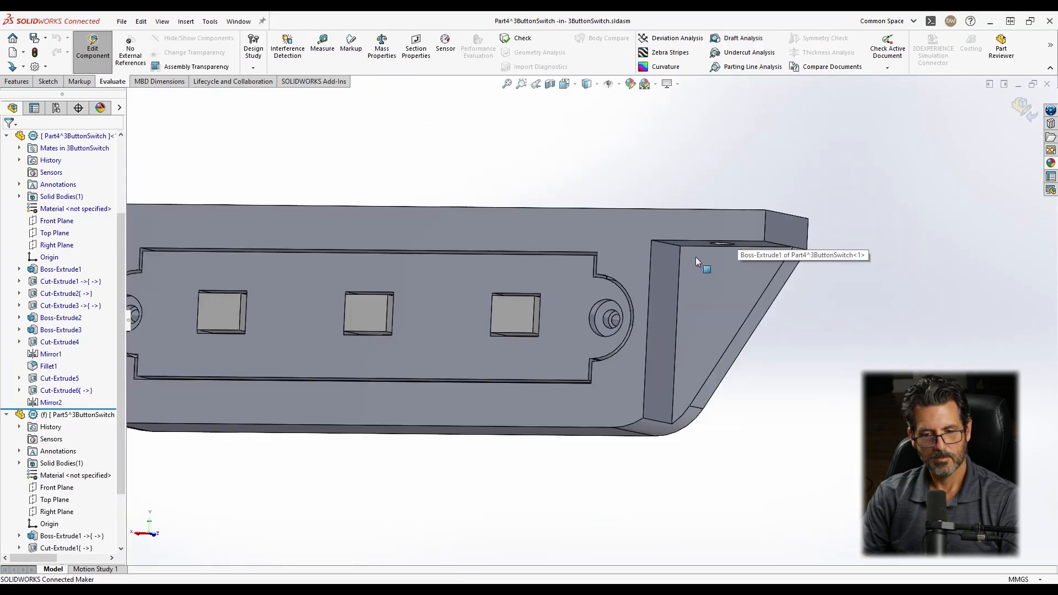
Finish editing the housing within the assembly and save the 3ButtonSwitch assembly.
scroll(696, 257, "up", 4)
middle_click_drag(695, 257, 413, 330)
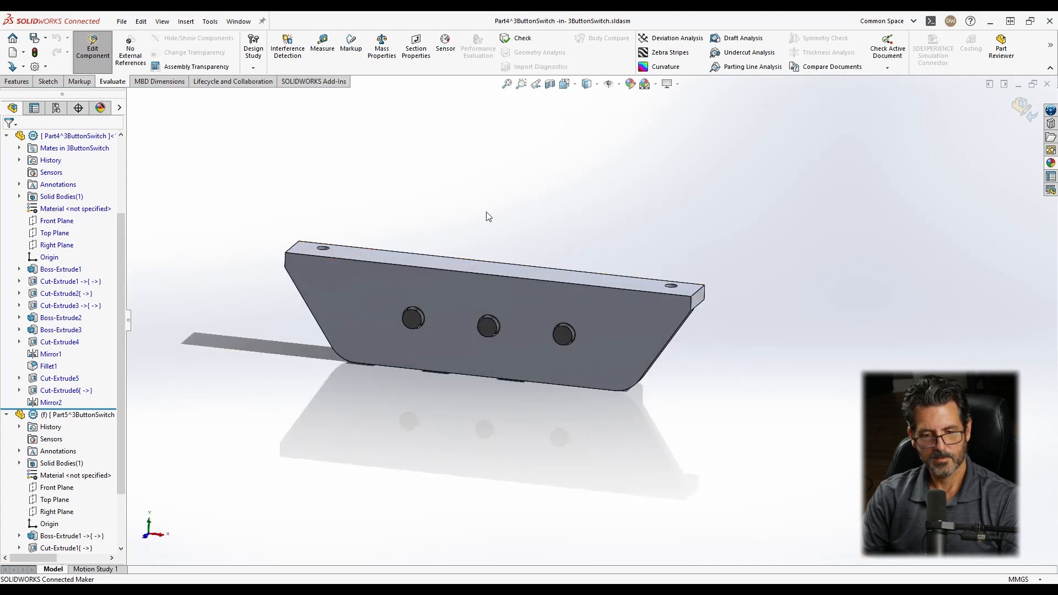
left_click(1023, 109)
key("ctrl+s")
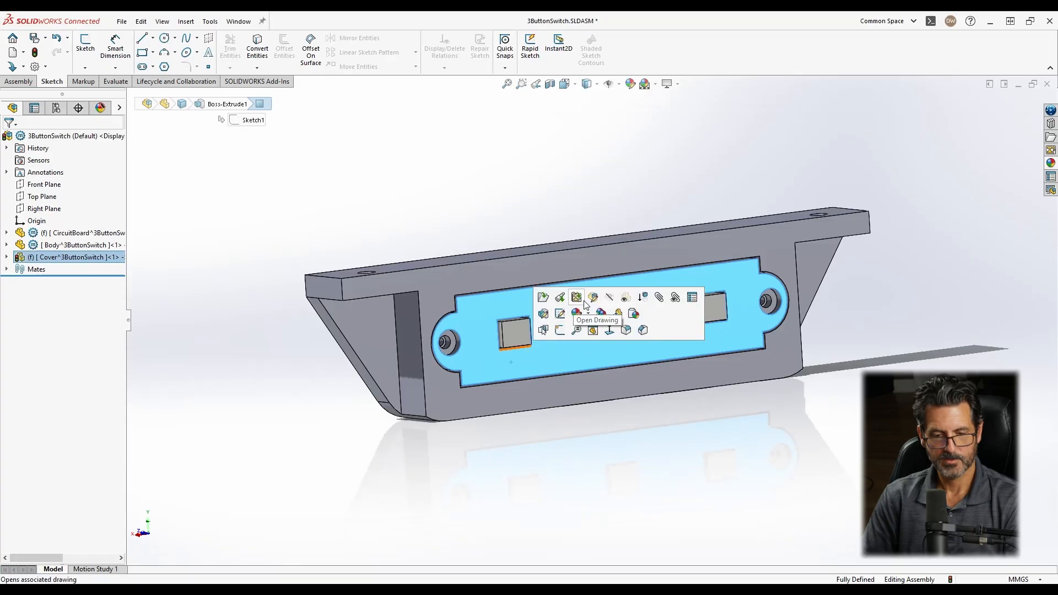
Start editing the Cover within the assembly and hide the Body housing to expose the circuit board side.
left_click(560, 298)
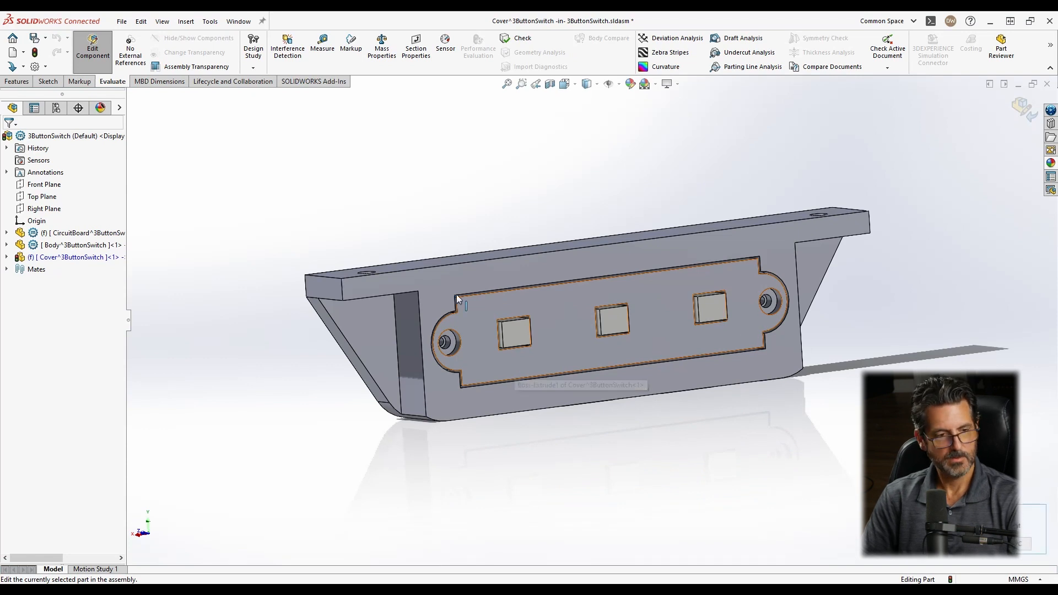
scroll(695, 331, "down", 3)
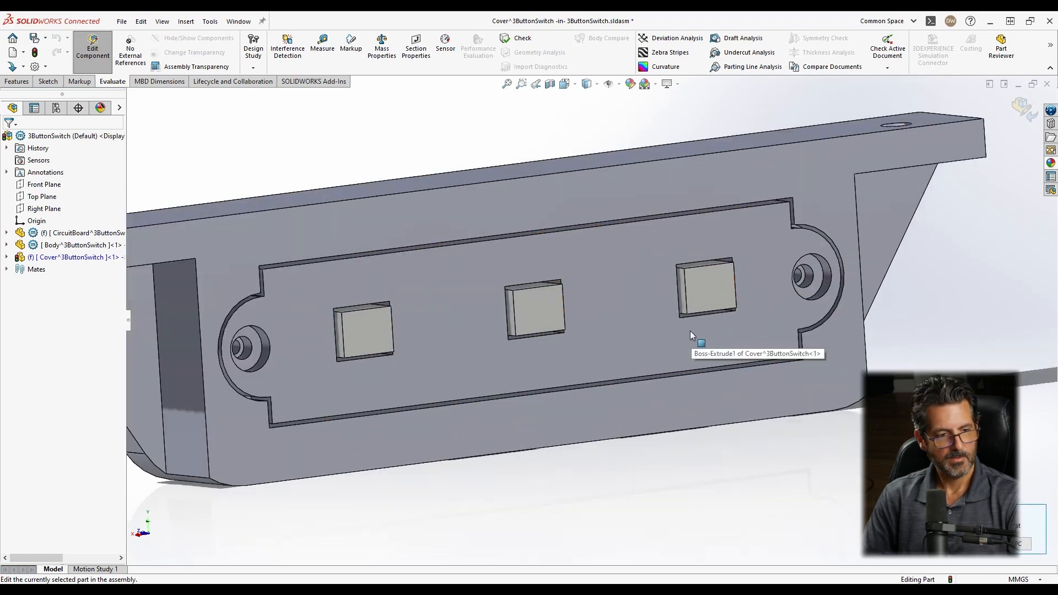
left_click(7, 257)
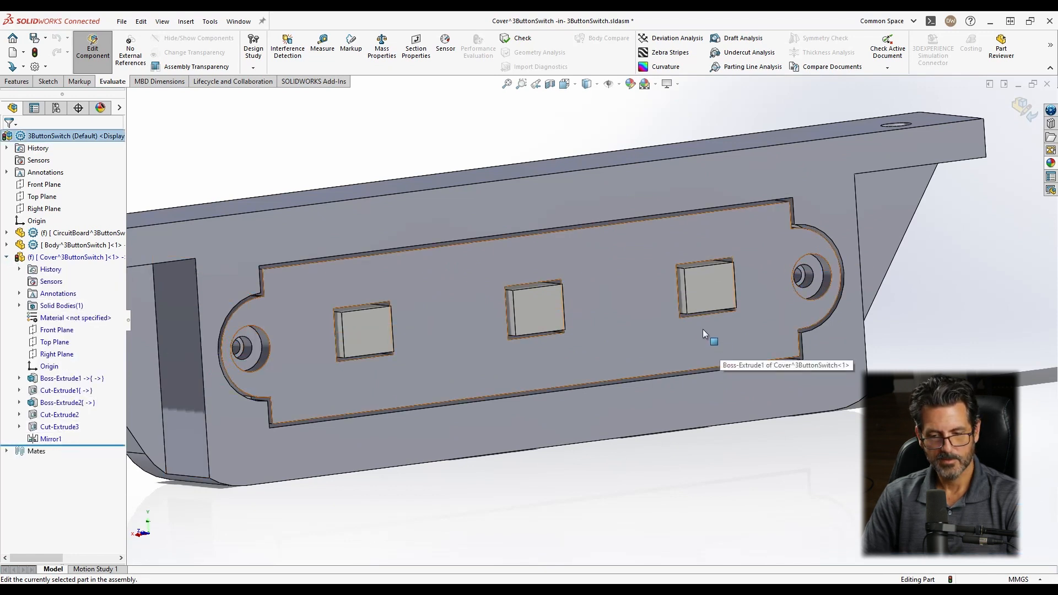
middle_click_drag(699, 329, 854, 323)
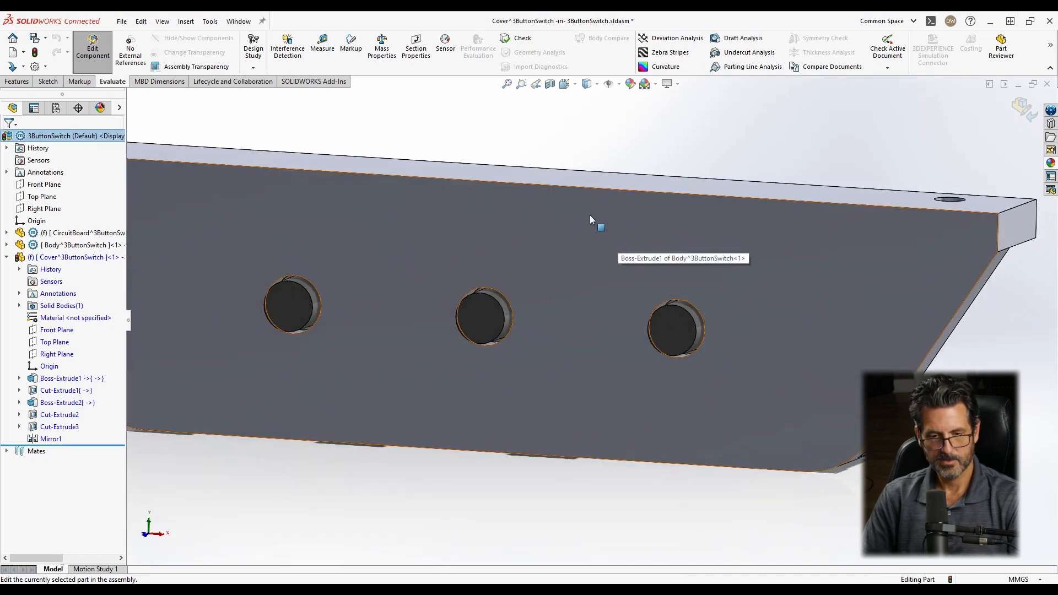
key("Tab")
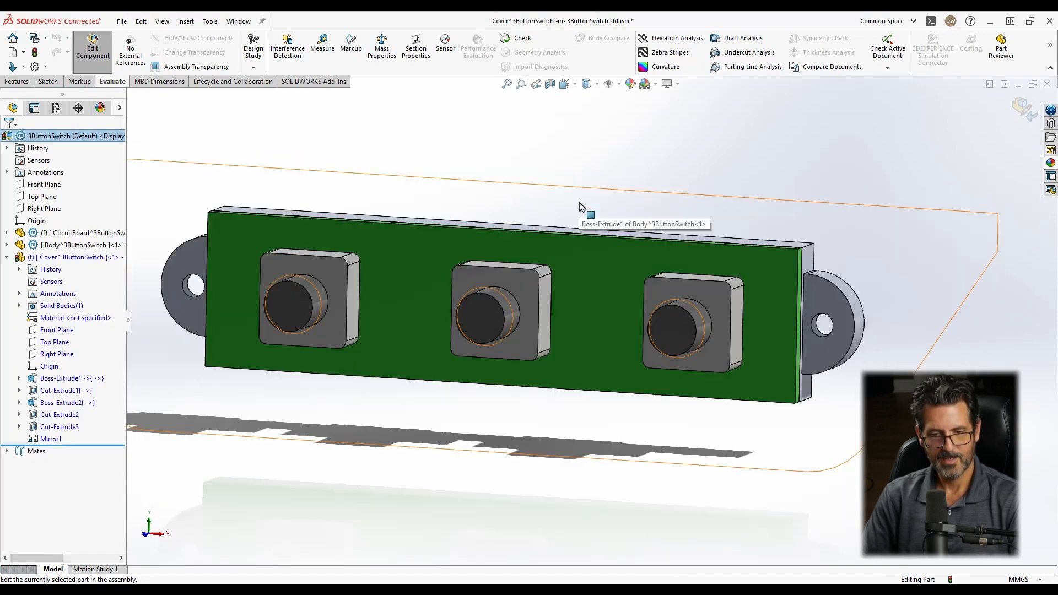
key("ctrl+1")
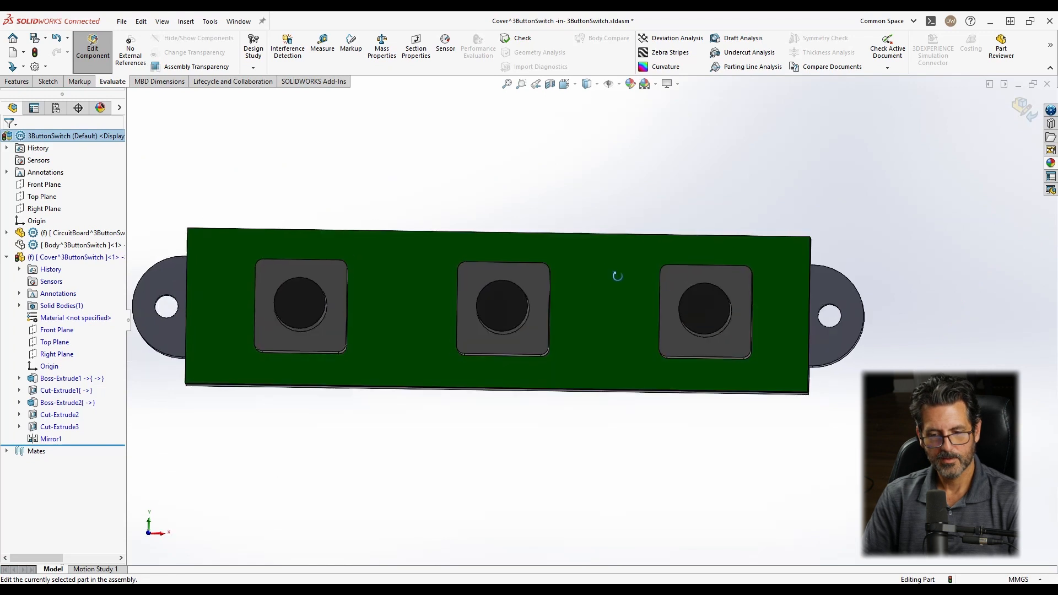
middle_click_drag(618, 276, 584, 325)
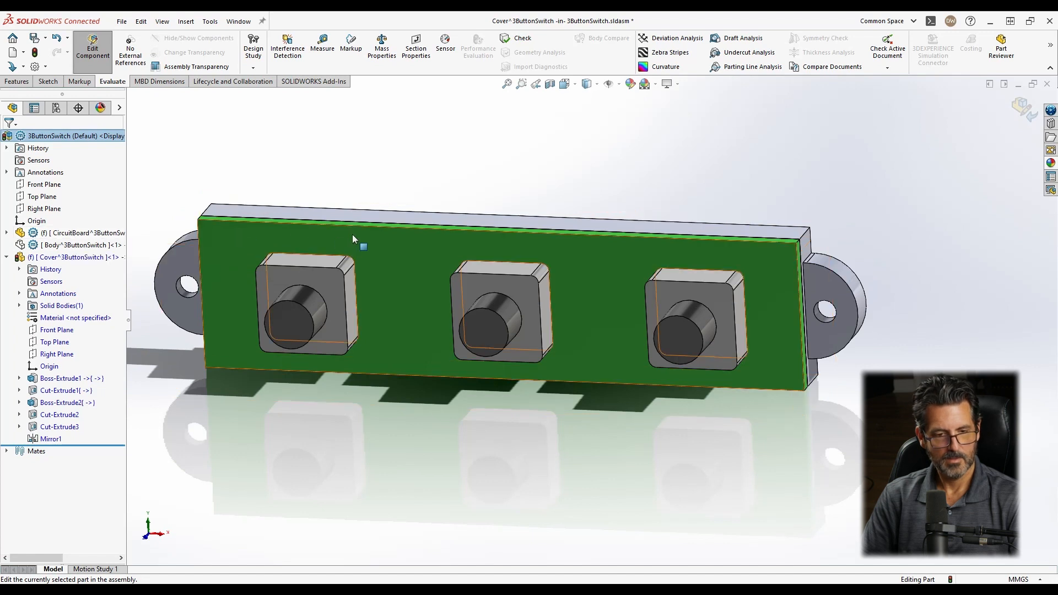
key("Tab")
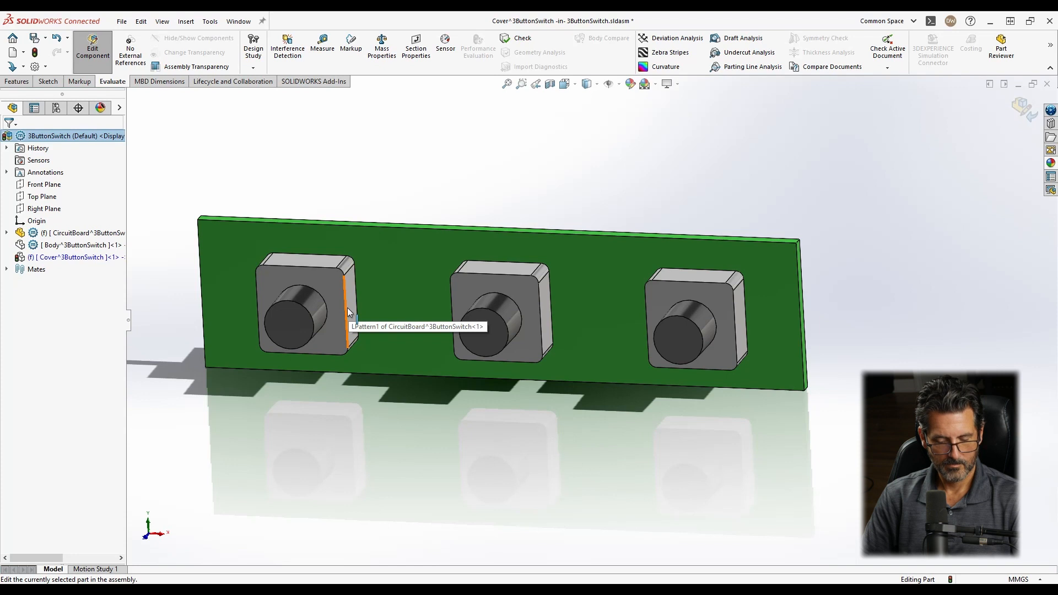
key("ctrl+z")
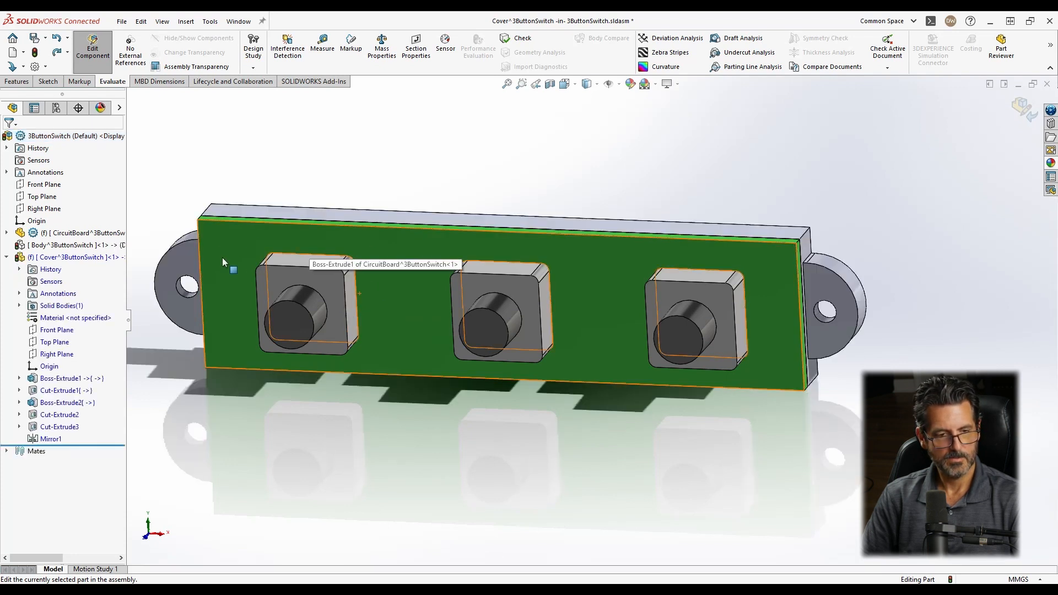
key("ctrl+y")
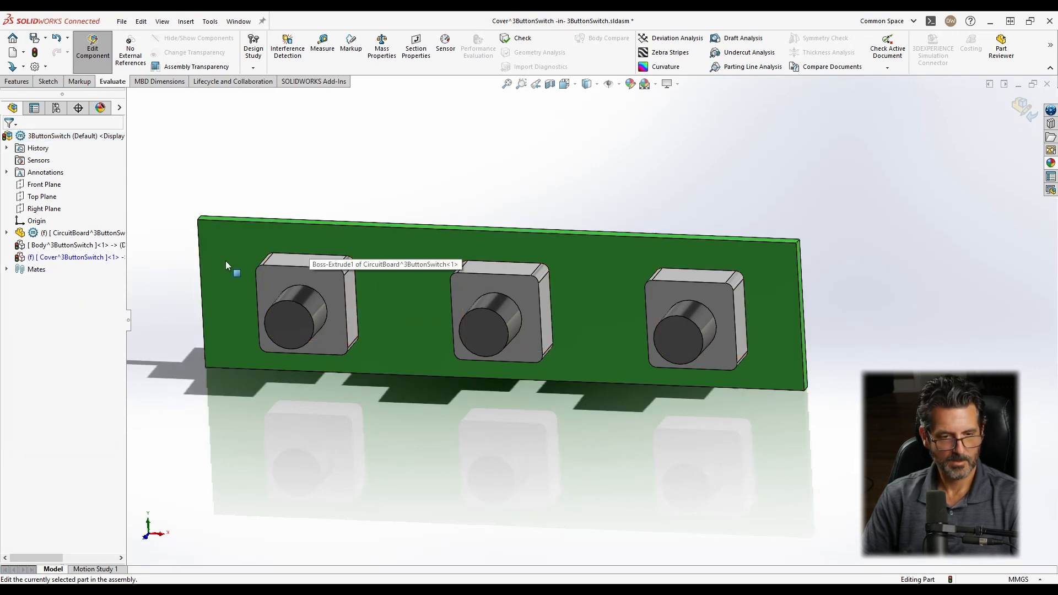
key("ctrl+z")
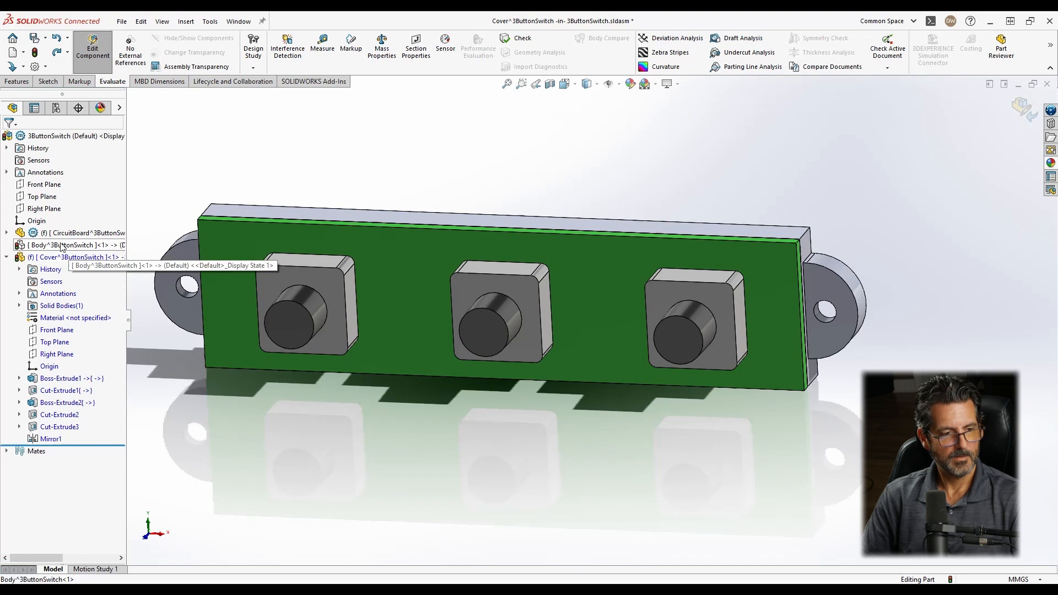
Examine how the circuit board sits against the cover's edge and mounting tab.
left_click(62, 246)
left_click(120, 210)
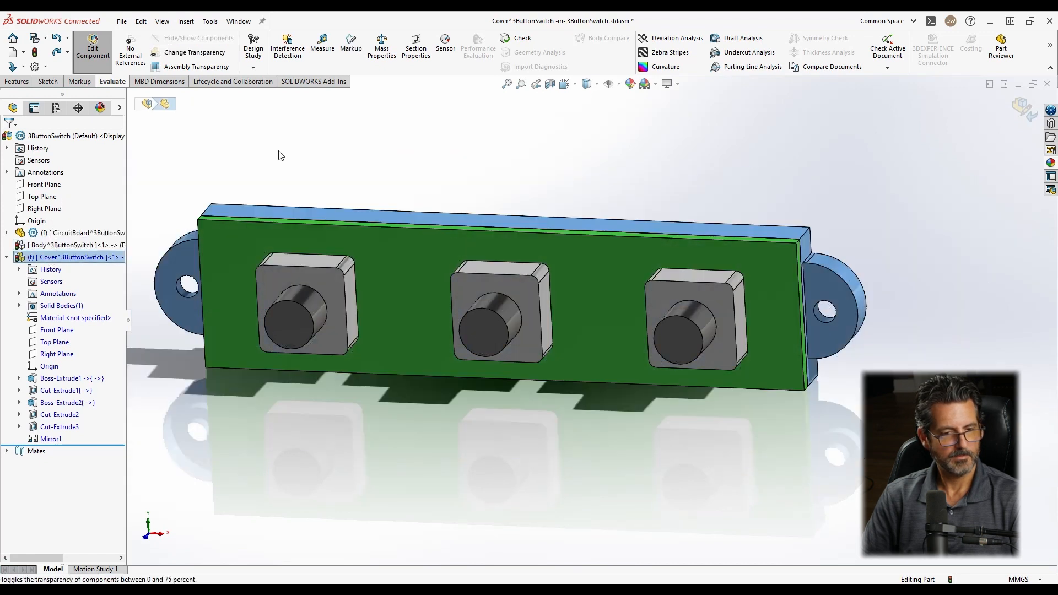
middle_click_drag(395, 241, 449, 149)
scroll(398, 362, "down", 5)
scroll(449, 337, "down", 3)
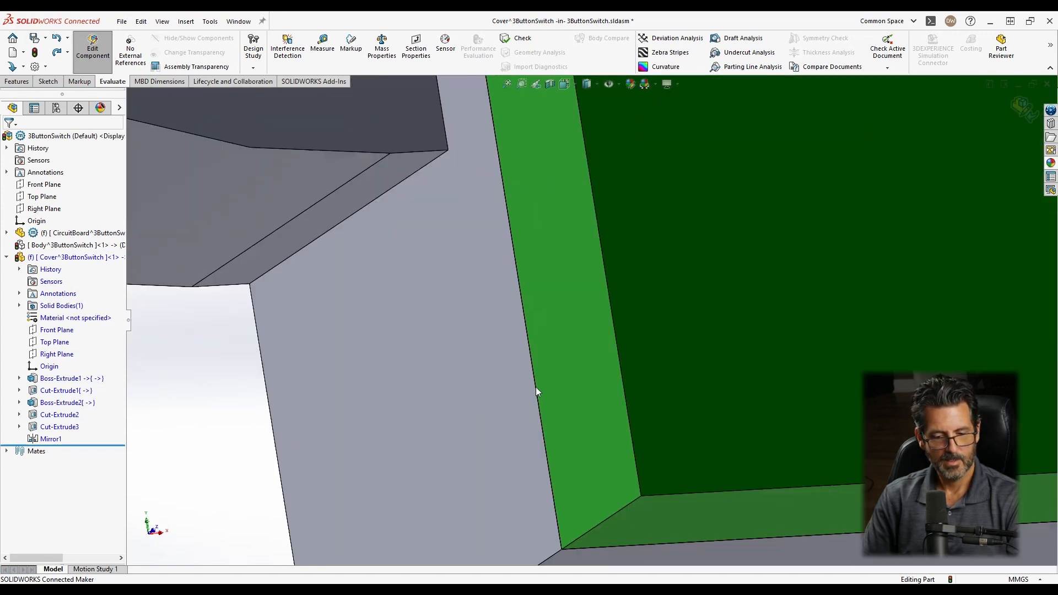
scroll(536, 388, "up", 5)
scroll(570, 338, "up", 2)
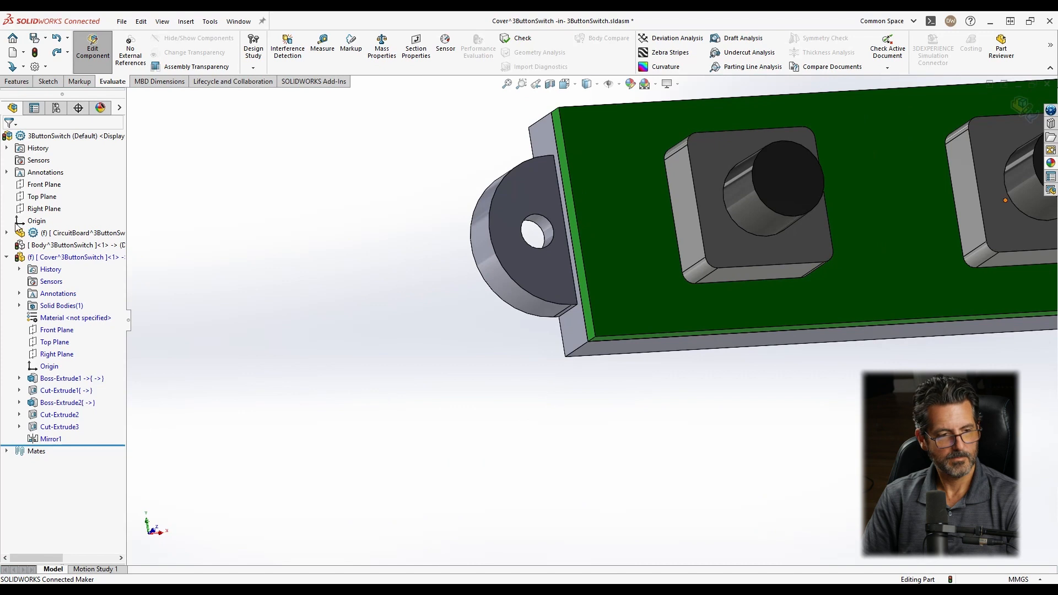
scroll(717, 245, "up", 6)
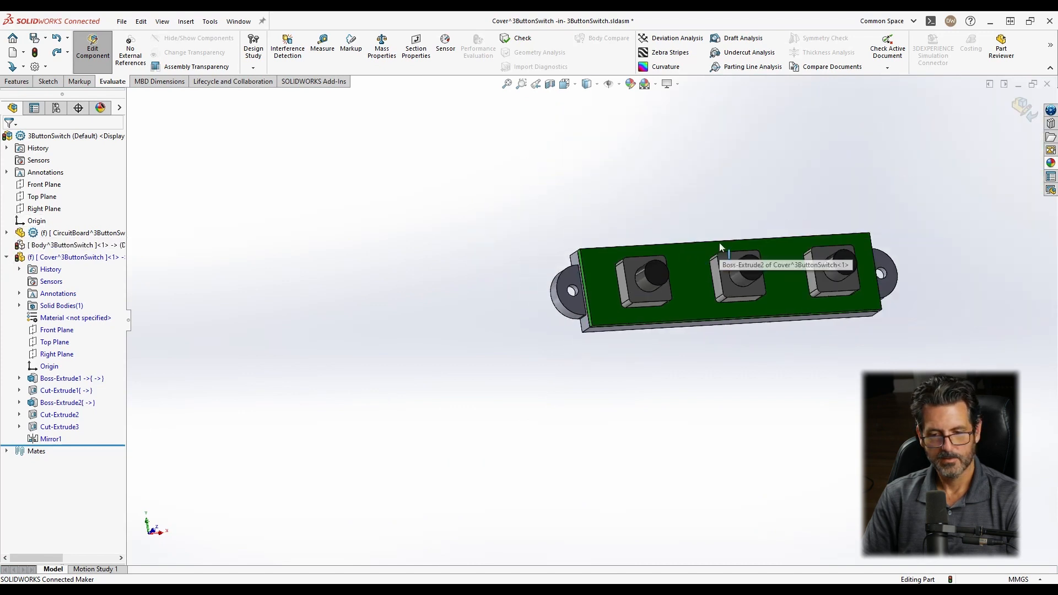
Hide the CircuitBoard component at assembly level and resume editing the Cover in place.
left_click(1039, 110)
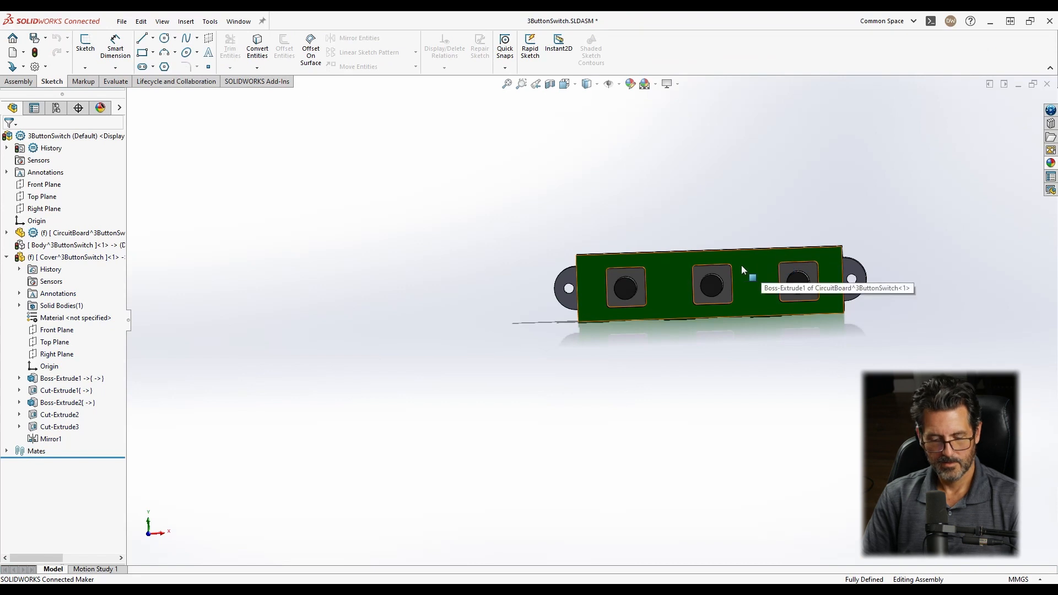
right_click(56, 232)
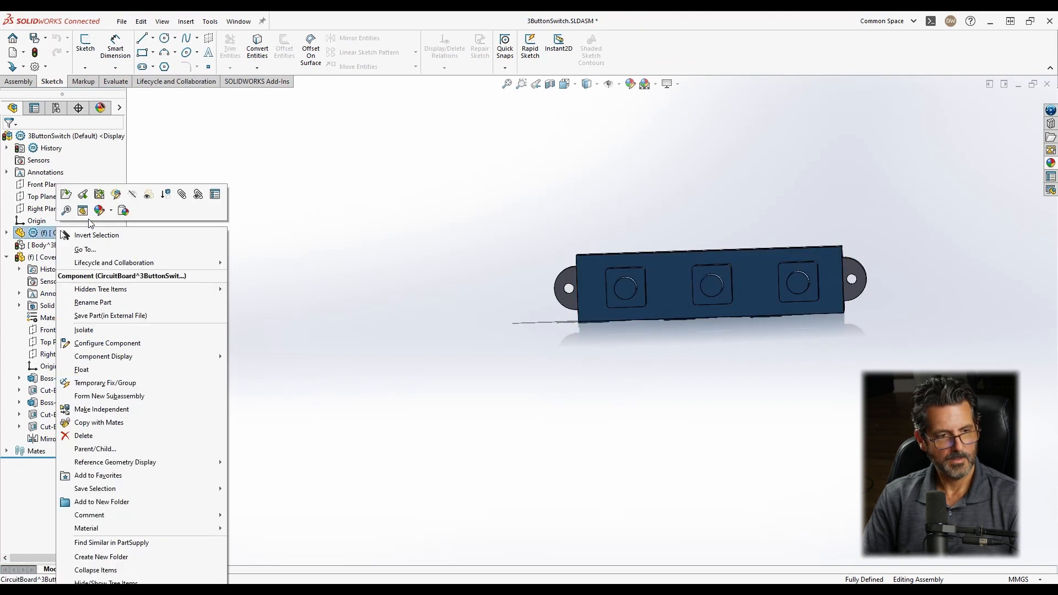
left_click(149, 197)
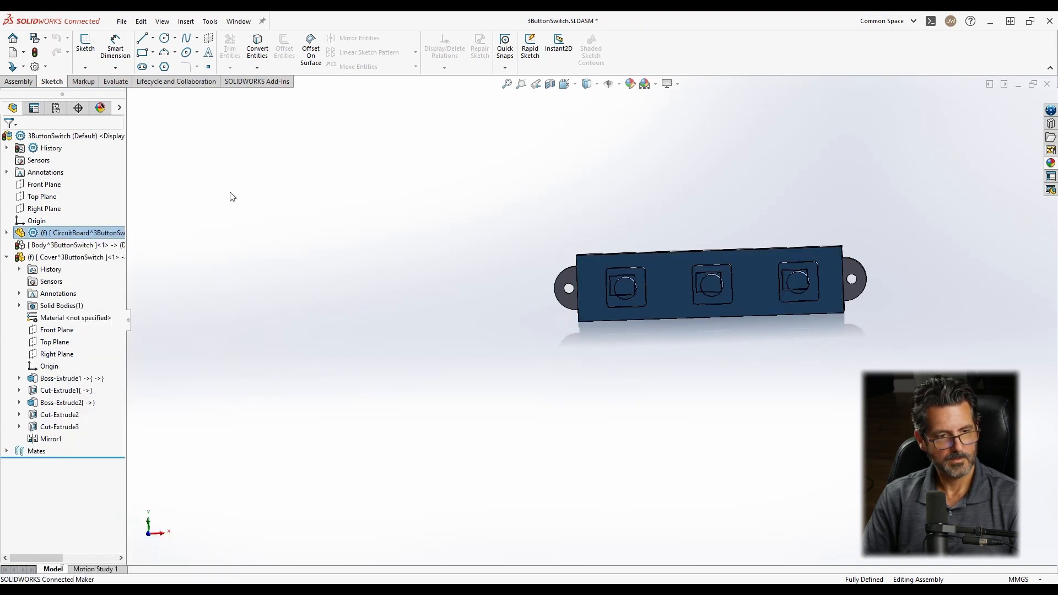
right_click(53, 259)
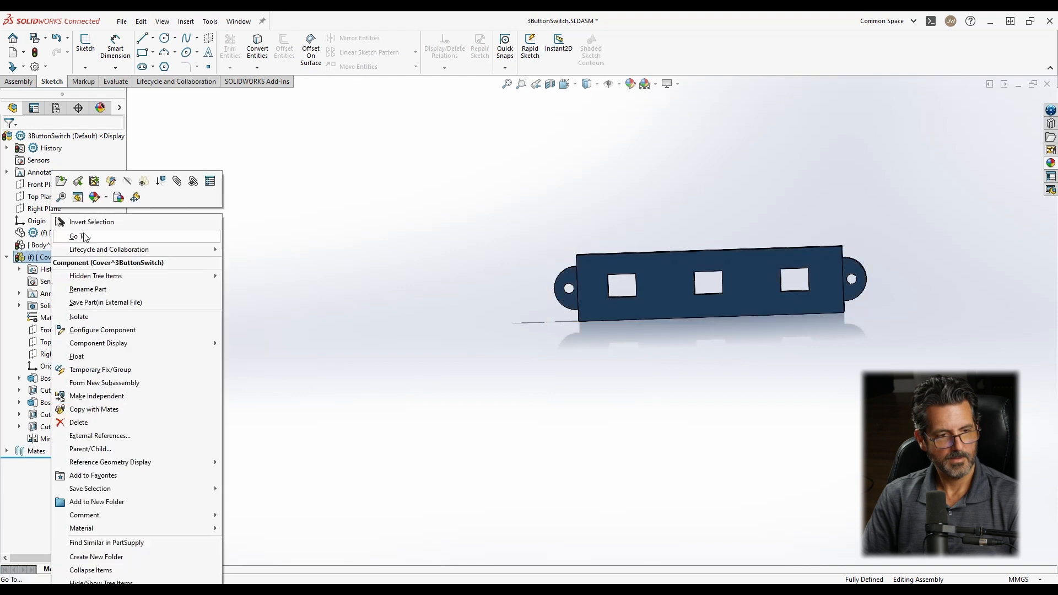
left_click(110, 182)
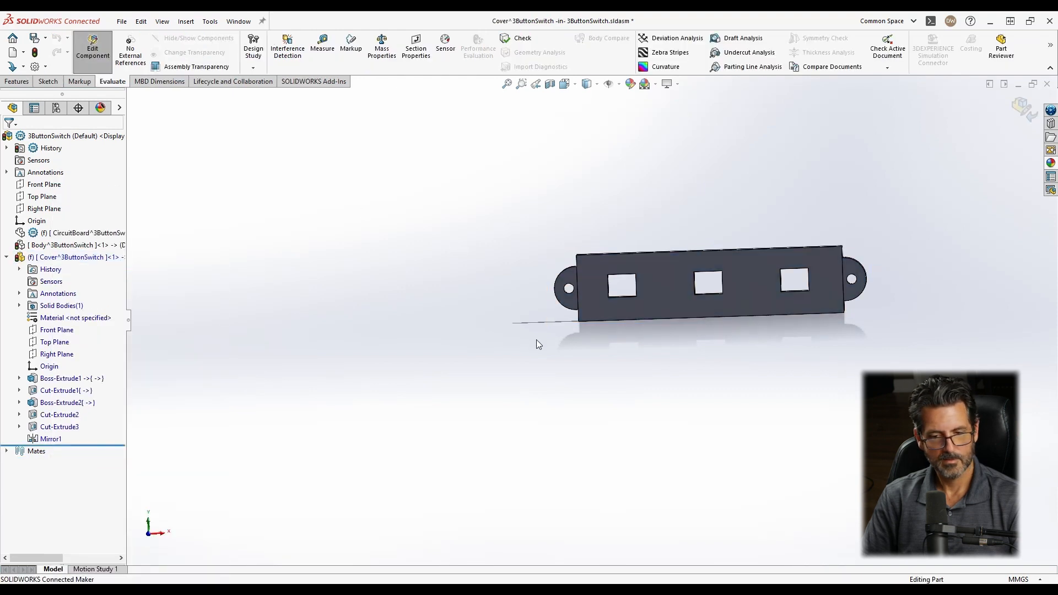
Sketch a corner rectangle about 9.4 by 6.9 mm on the cover's inner face, from the first window's lower corner to the plate's bottom edge.
scroll(759, 305, "down", 5)
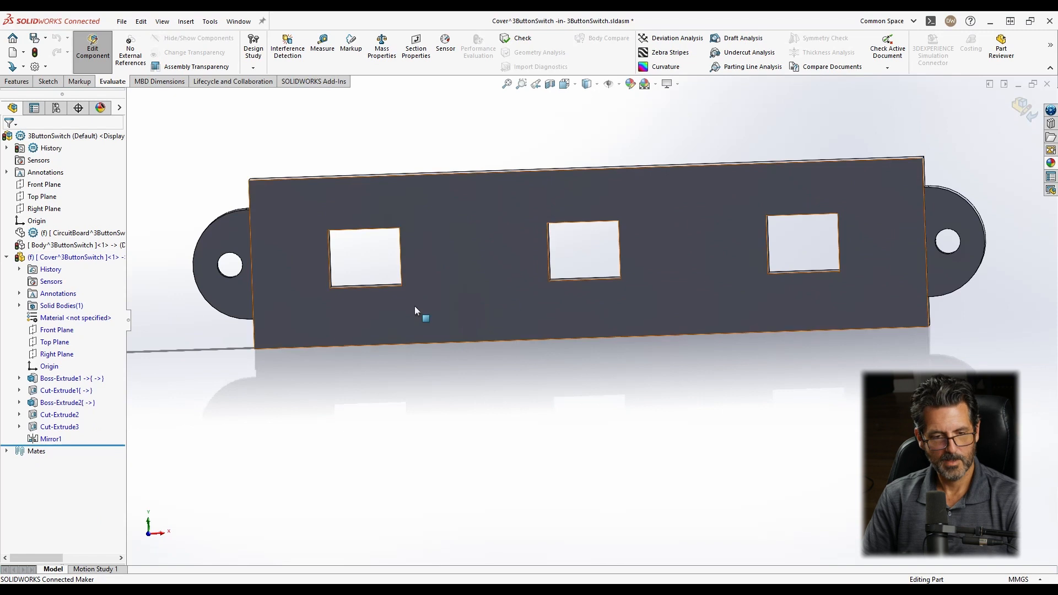
left_click(359, 318)
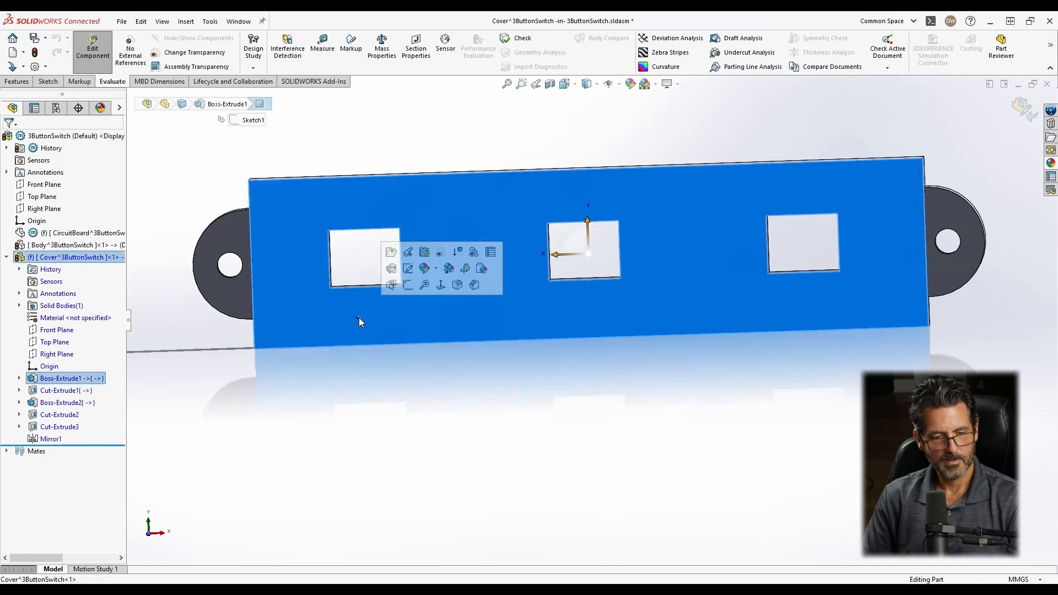
left_click(408, 287)
scroll(434, 350, "down", 3)
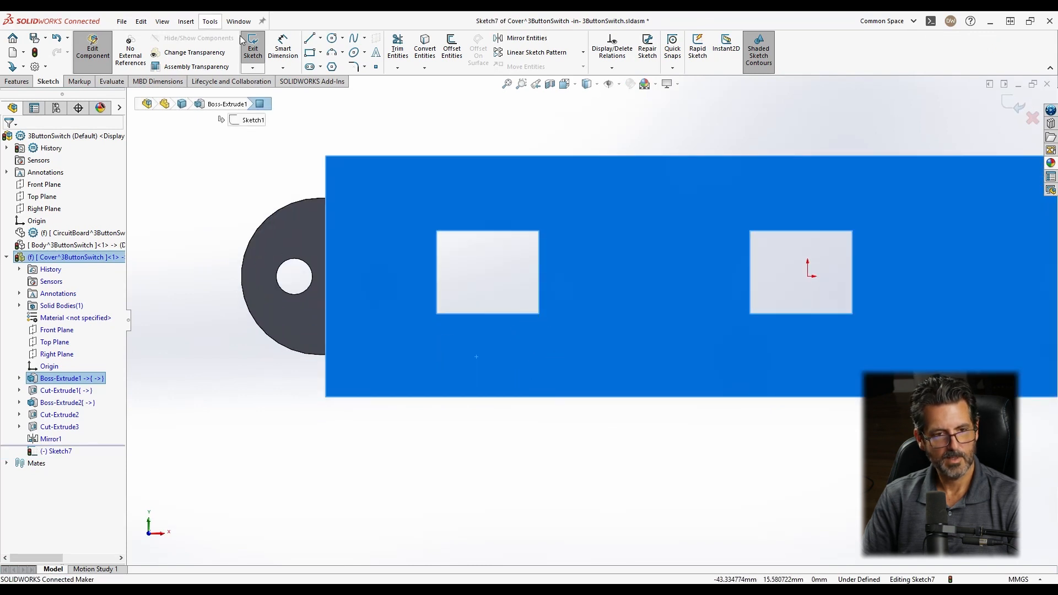
left_click(310, 53)
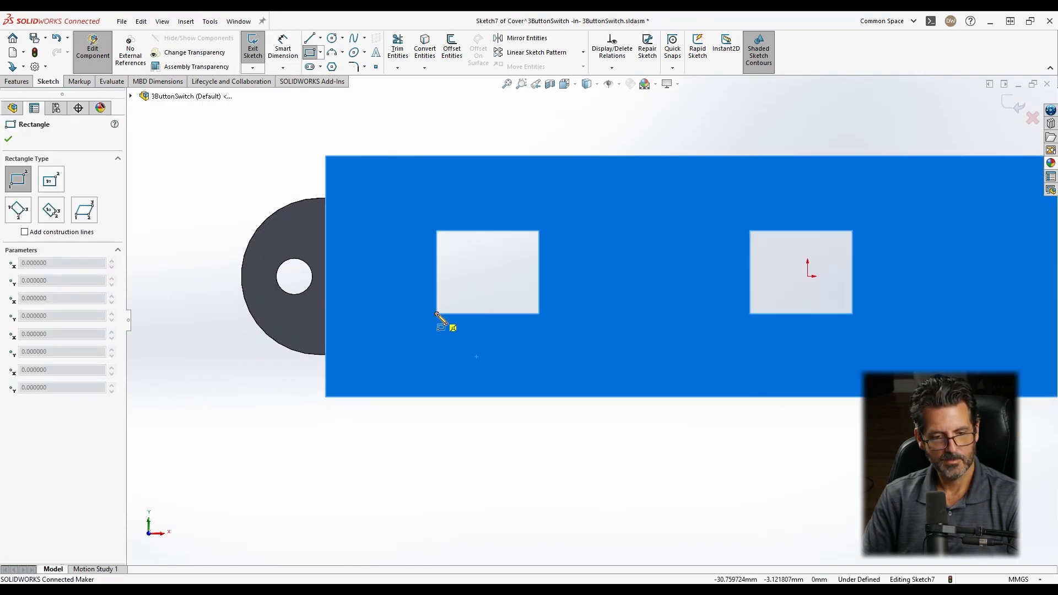
left_click(437, 314)
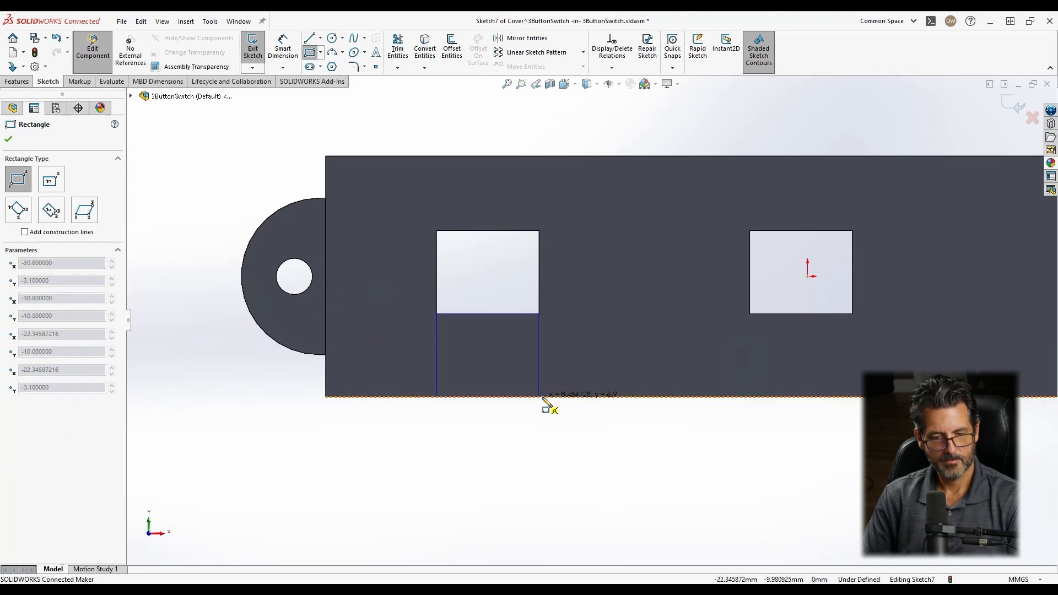
left_click(551, 396)
key("Escape")
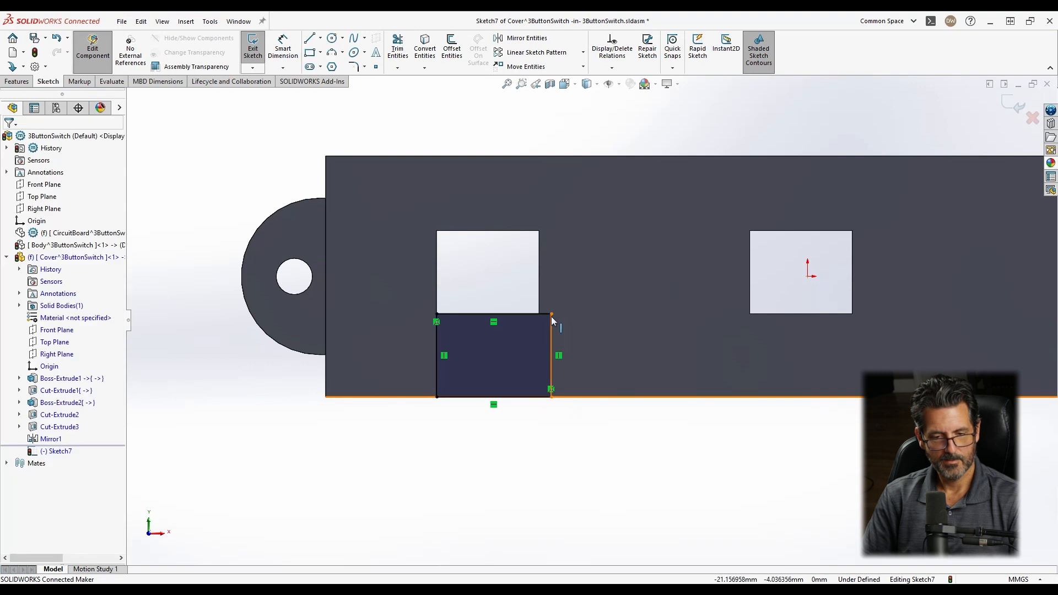
Make the rectangle's free vertical side collinear with the adjacent side edge of the window.
left_click(551, 319)
left_click(540, 285, "ctrl")
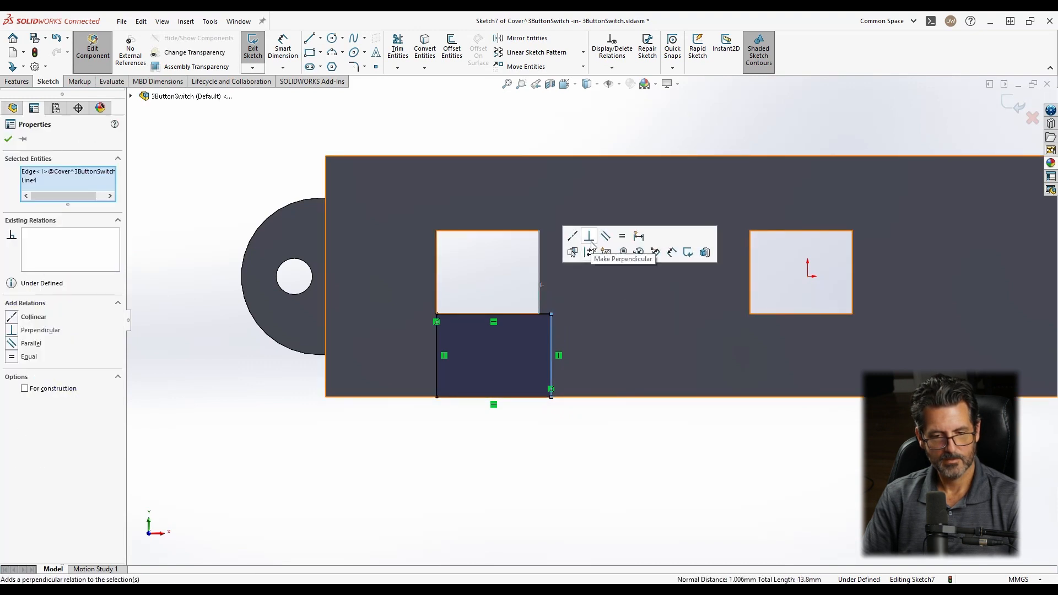
left_click(572, 236)
left_click(562, 425)
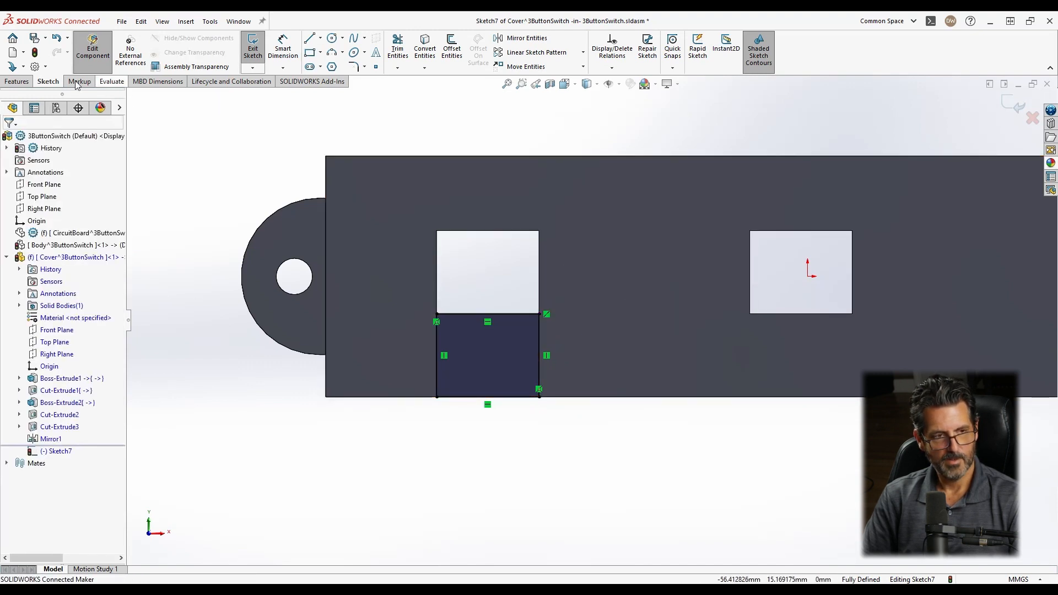
Cut the rectangle into the cover with a blind Extruded Cut 1.5 mm deep.
left_click(18, 83)
left_click(392, 49)
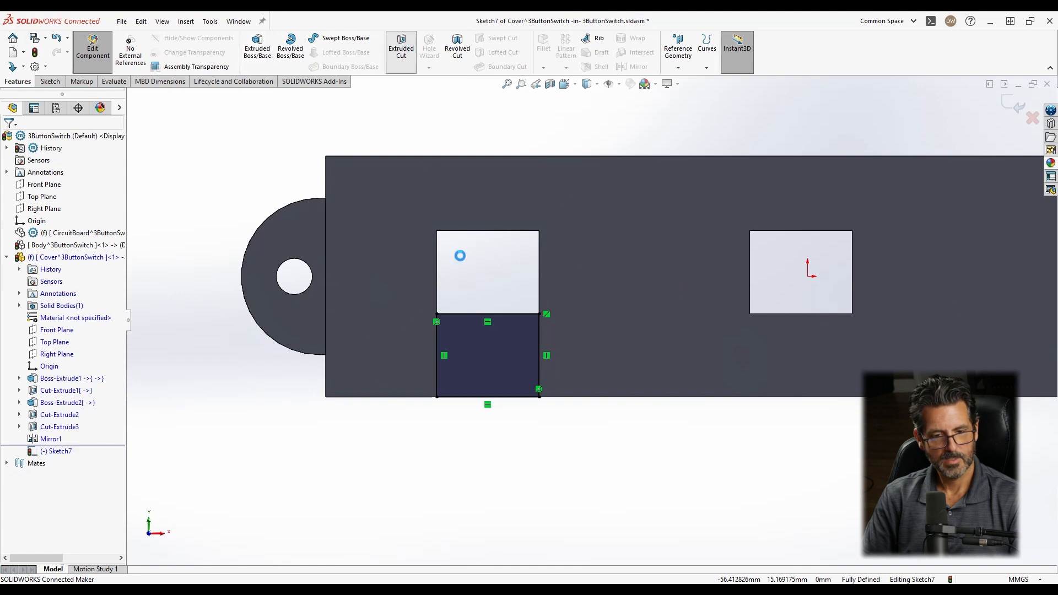
left_click(474, 338)
middle_click_drag(526, 326, 550, 356)
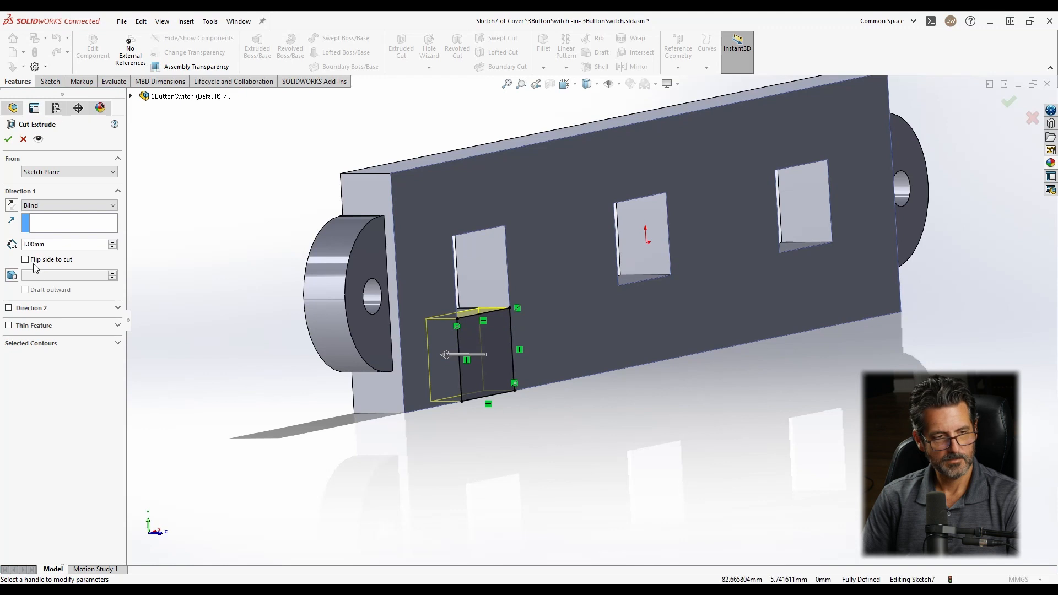
double_click(42, 246)
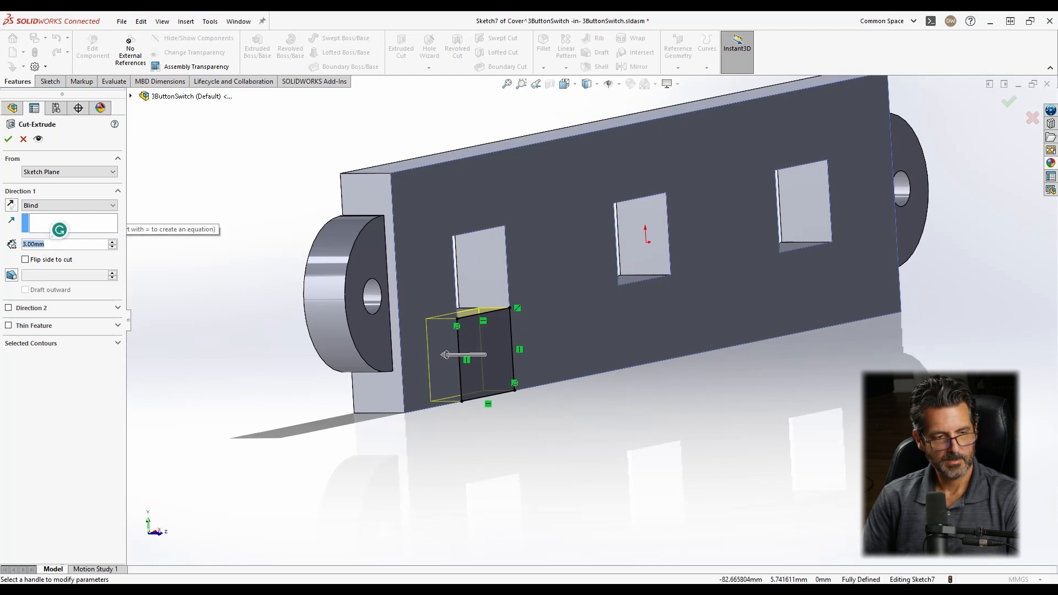
type("1.5")
key("Tab")
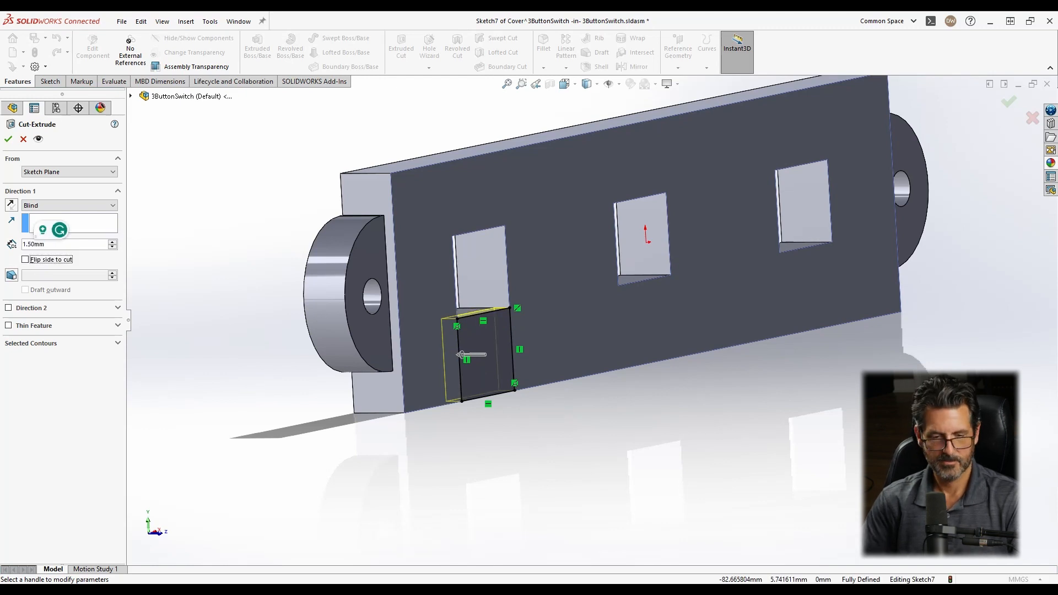
key("Return")
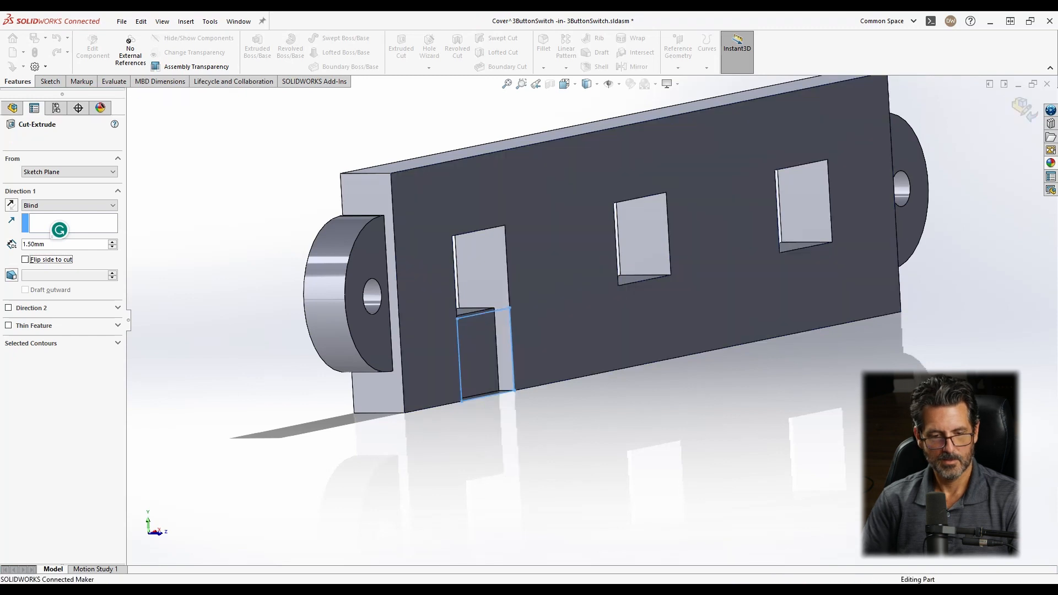
left_click(454, 428)
middle_click_drag(509, 366, 463, 388)
scroll(304, 312, "up", 4)
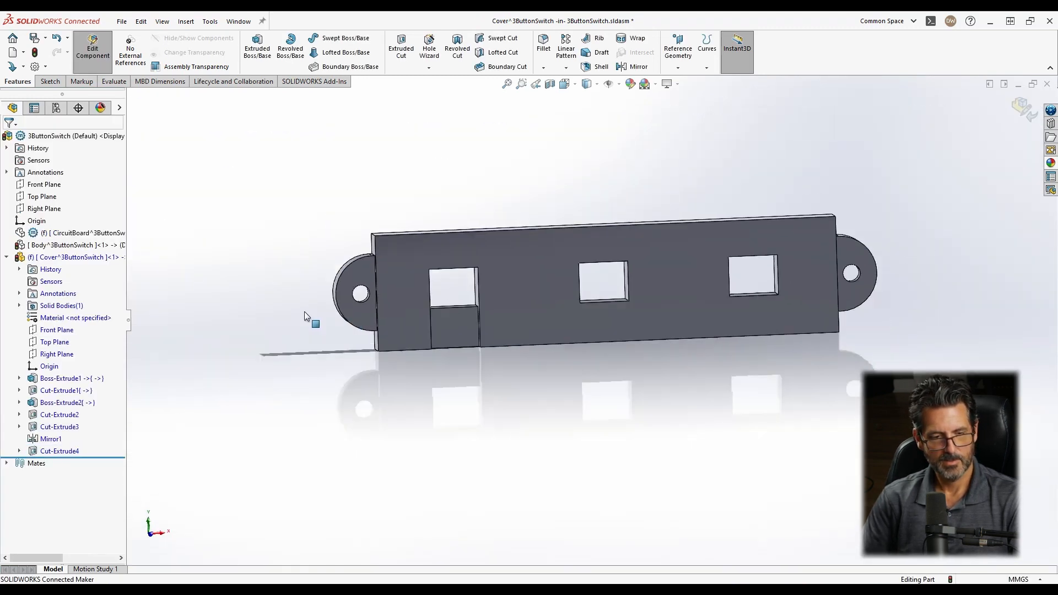
scroll(495, 331, "down", 4)
left_click(513, 345)
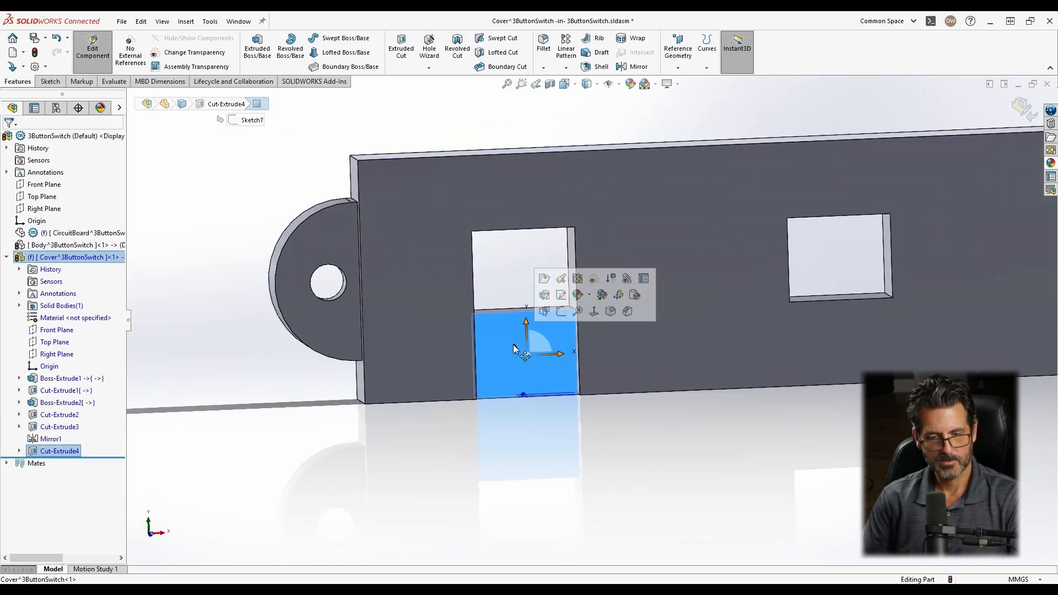
left_click(561, 312)
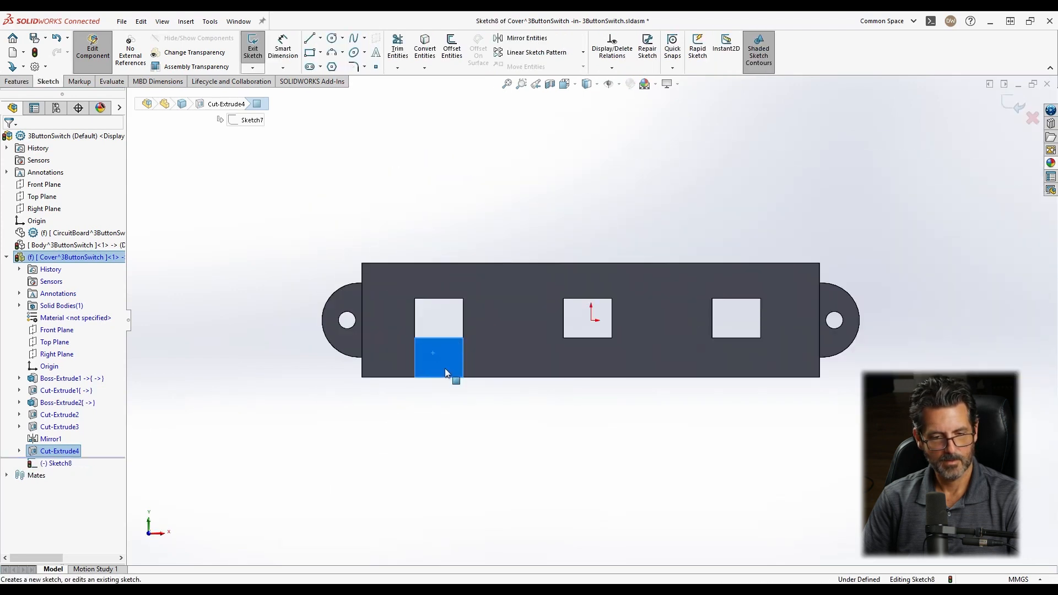
left_click(417, 426)
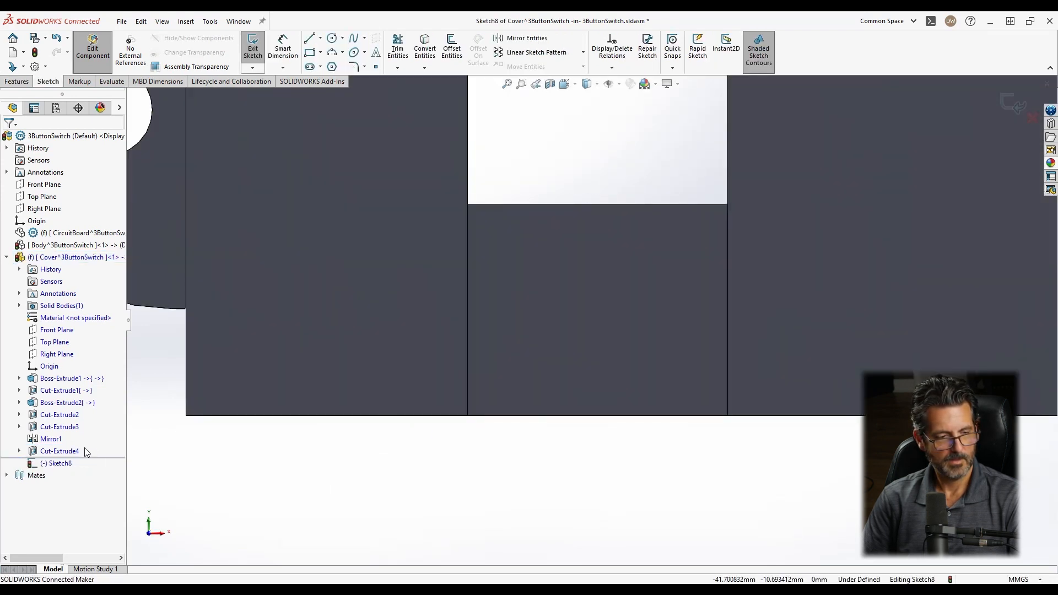
key("ctrl+z")
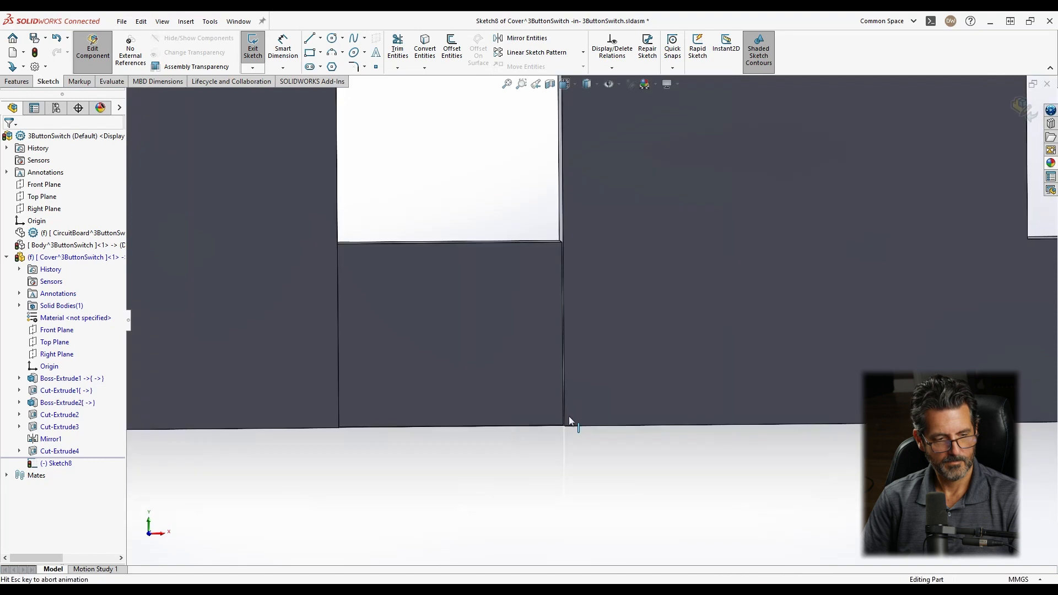
Edit the sketch of the recess cut below the first window and delete its existing rectangle.
right_click(63, 451)
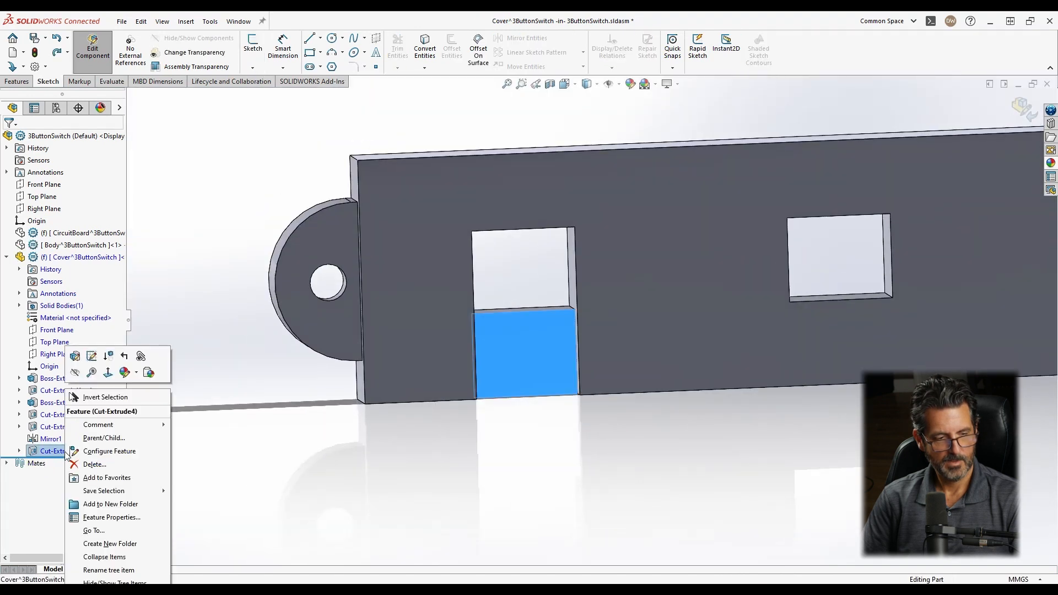
left_click(91, 357)
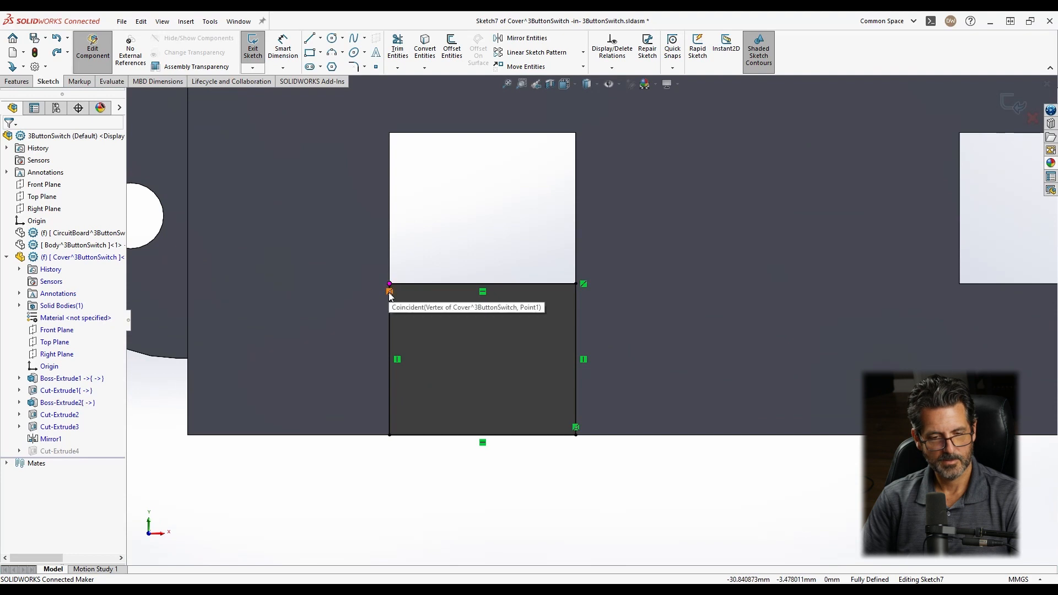
left_click_drag(624, 485, 279, 270)
key("Delete")
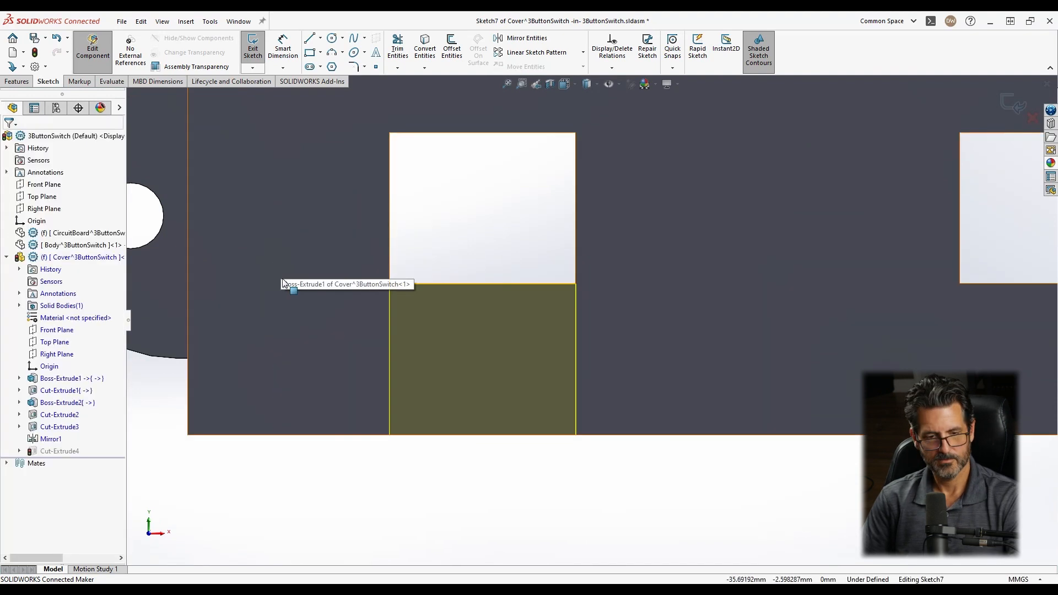
Sketch a corner rectangle about 12.5 by 7.5 mm, from beside the first window's lower edge to the plate's bottom edge and wider than the window.
left_click(310, 53)
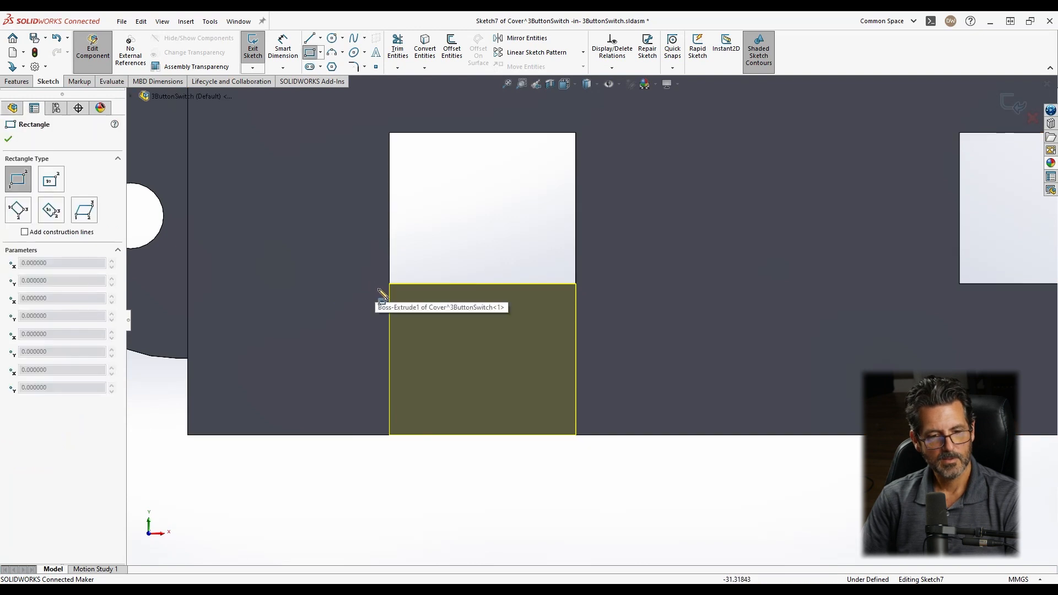
left_click(343, 272)
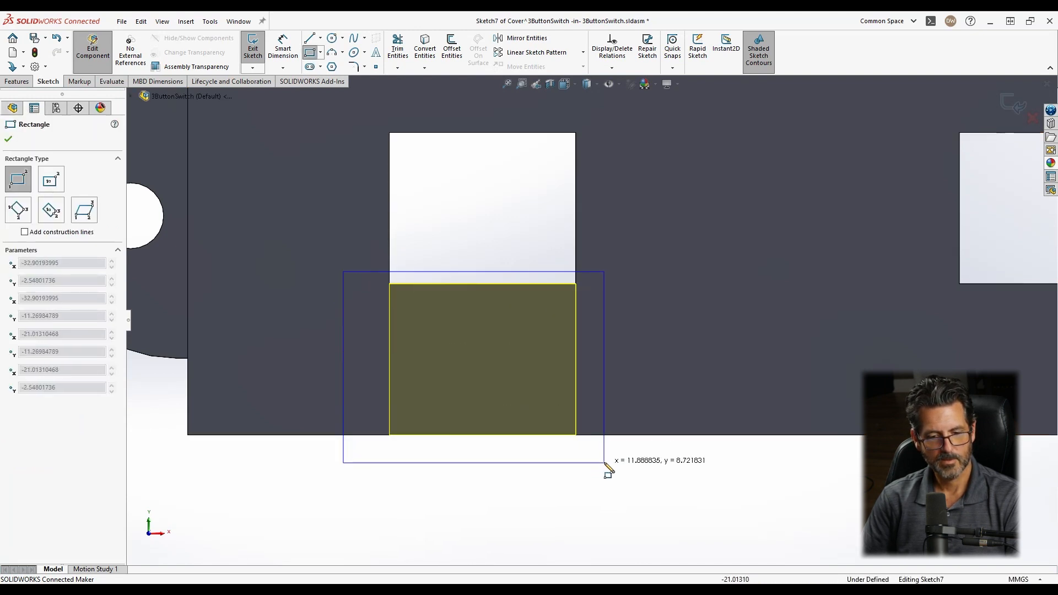
left_click(618, 435)
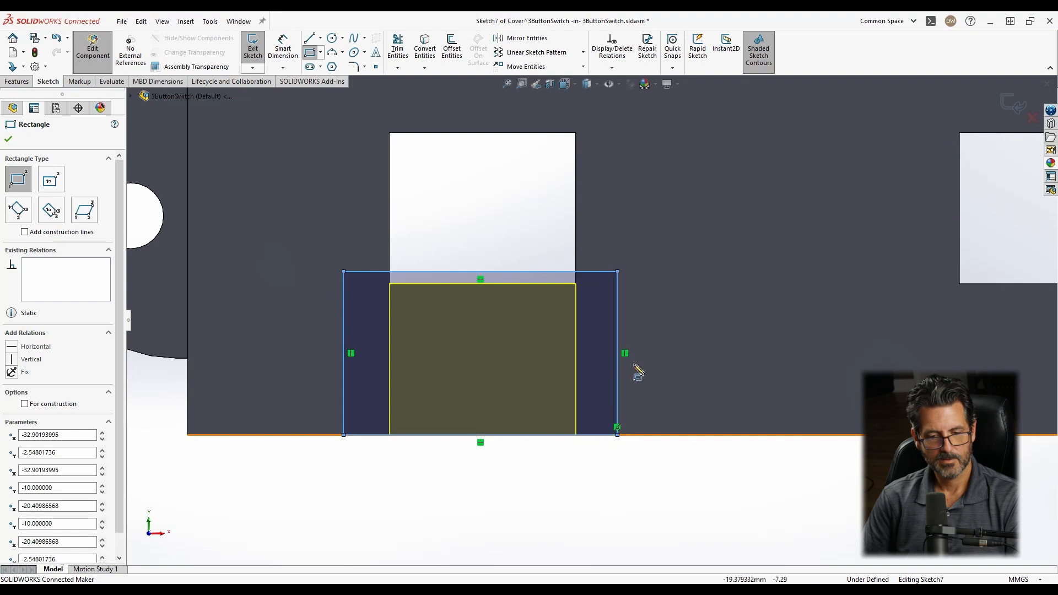
key("Escape")
Make the rectangle's upper side collinear with the window's lower edge.
left_click(553, 284)
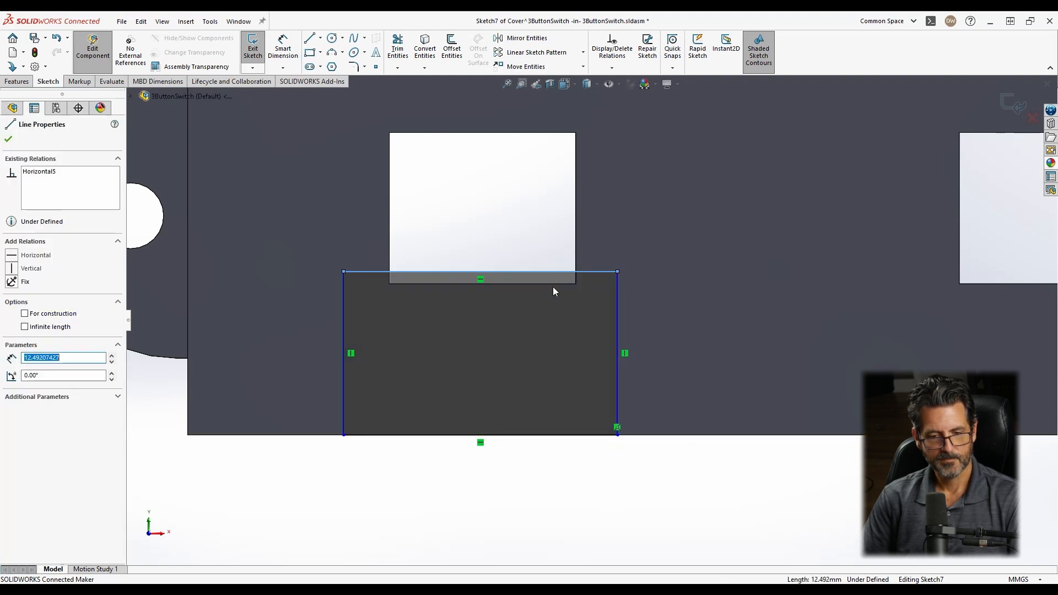
left_click(551, 284, "ctrl")
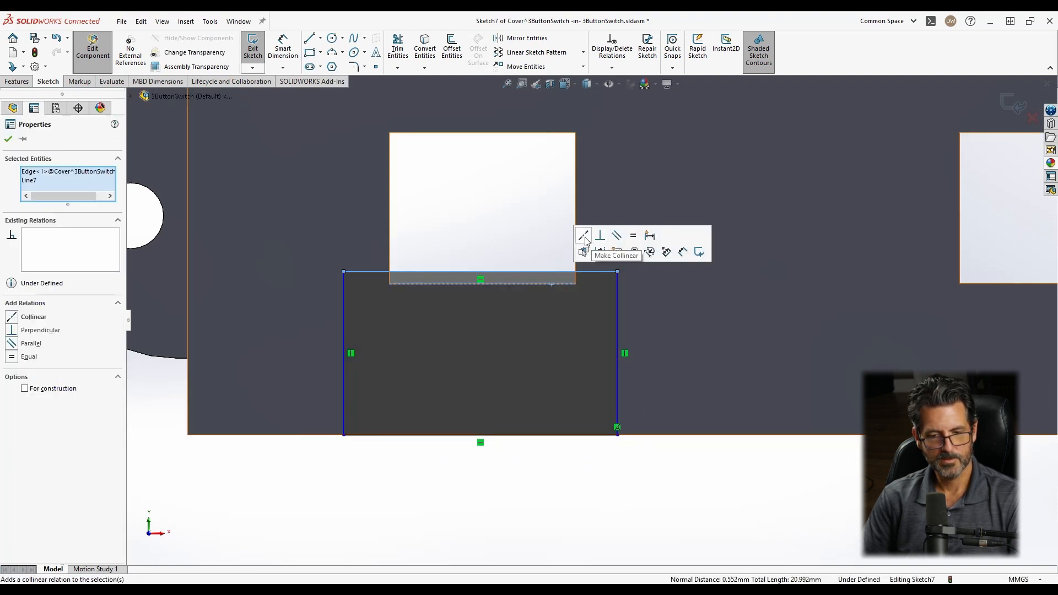
left_click(584, 236)
Try to pick the midpoint of the rectangle's upper side for aligning it with the window.
left_click(593, 285)
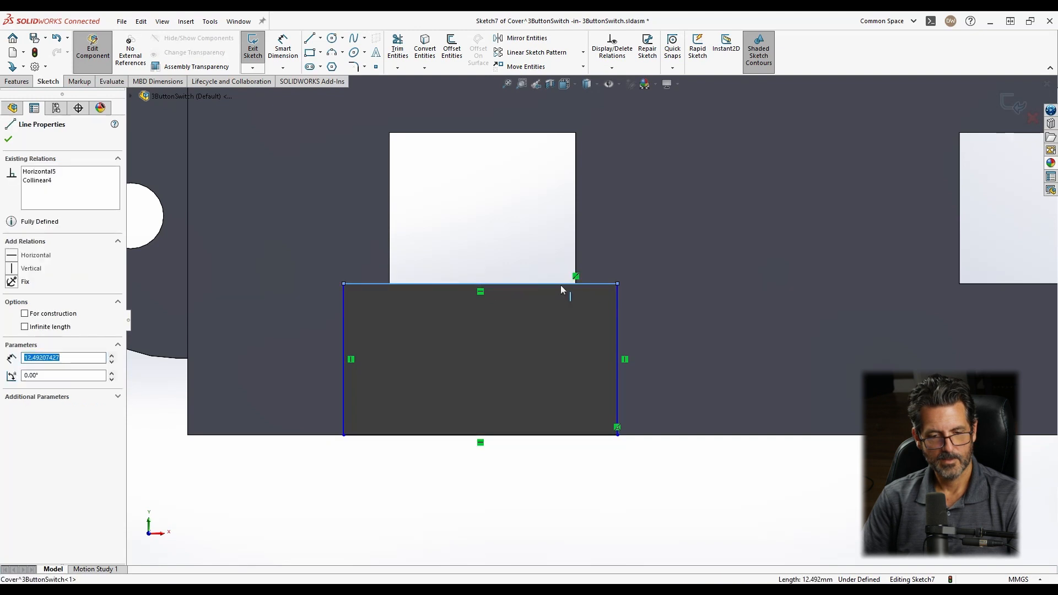
right_click(586, 283)
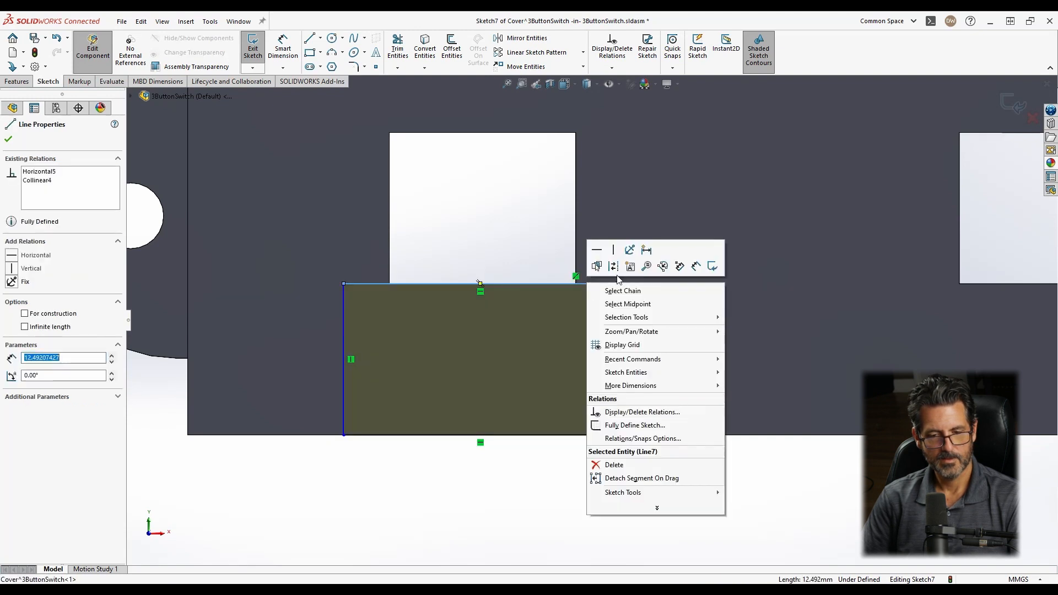
left_click(628, 305)
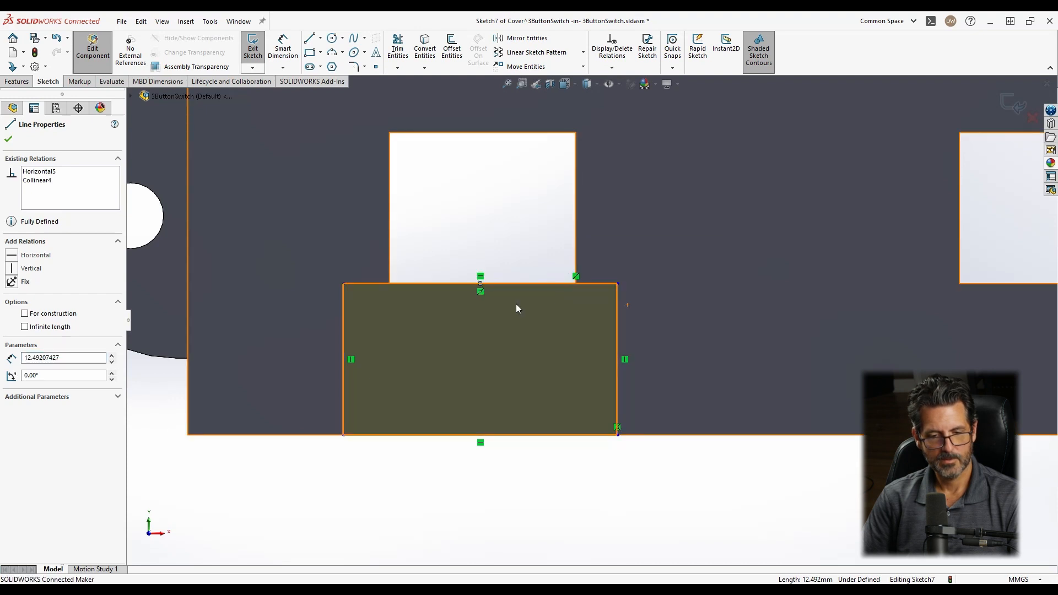
left_click(580, 418)
left_click(576, 464)
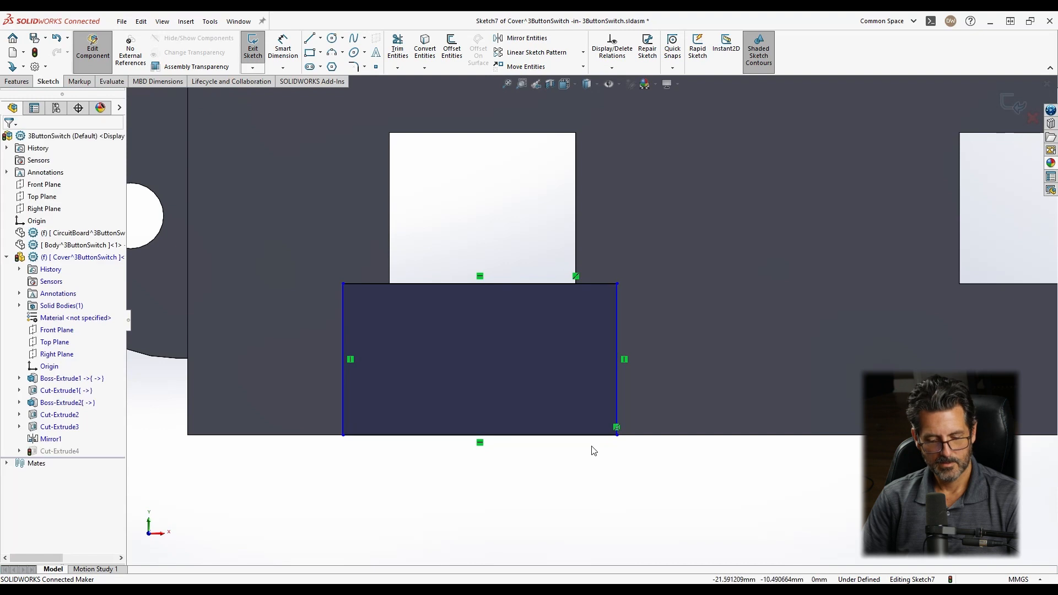
Remove the collinear relation from the rectangle's upper side and lower that side clear of the window edge.
left_click(495, 287)
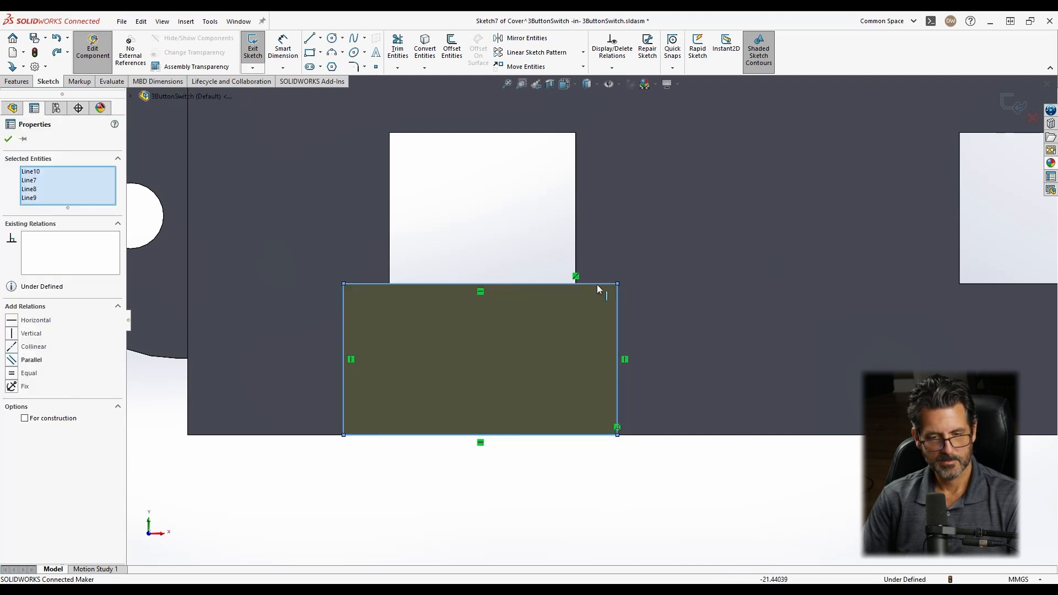
left_click(616, 283)
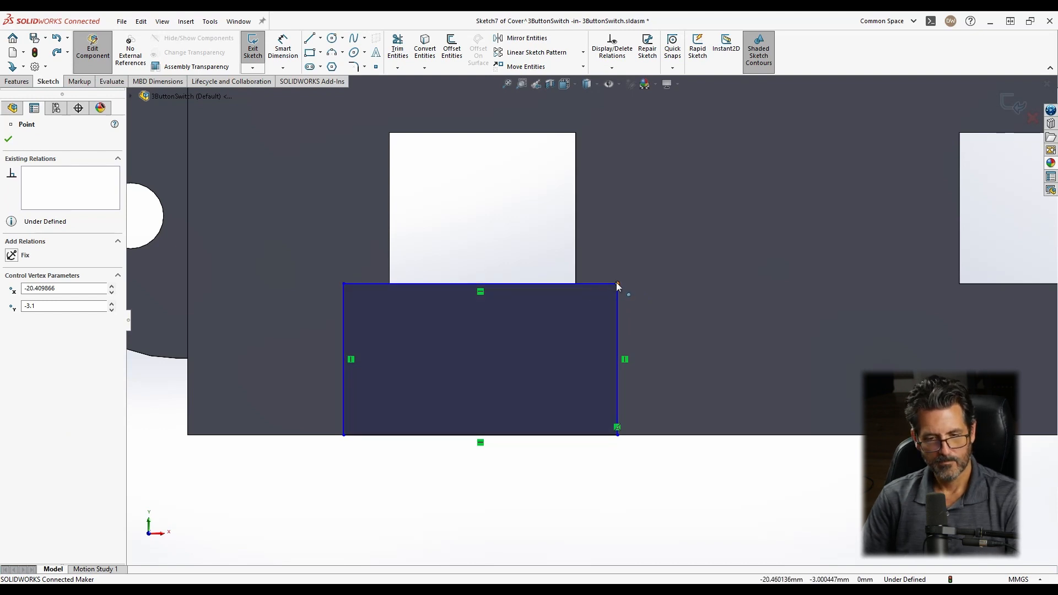
left_click_drag(617, 283, 618, 317)
left_click(513, 487)
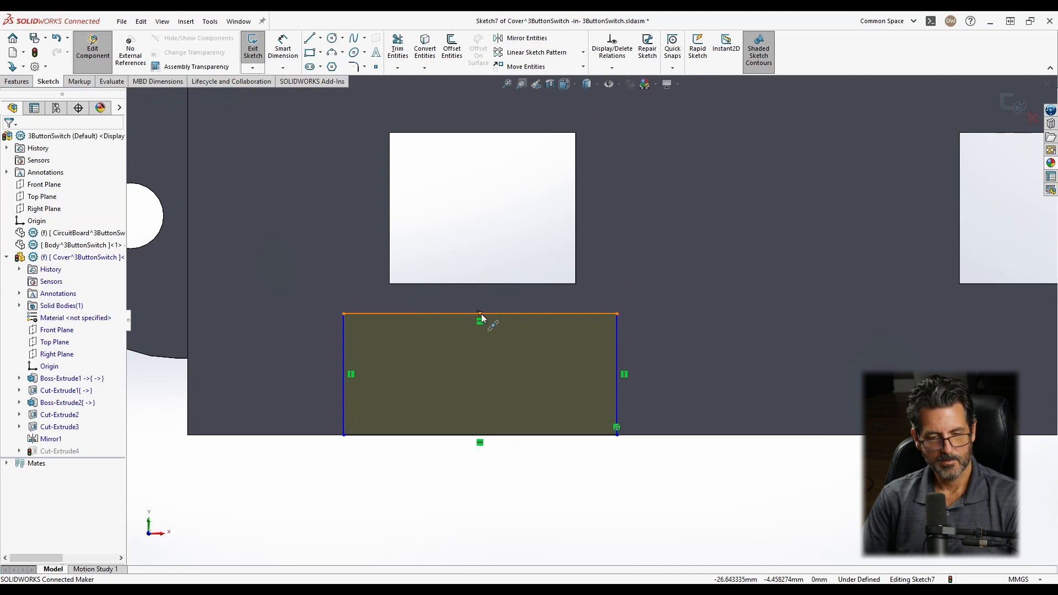
Try to select the midpoints of the window's lower edge and the rectangle's upper side together for a relation.
mouse_move(491, 314)
left_mouse_down()
mouse_move(507, 285)
mouse_move(496, 309)
left_mouse_up()
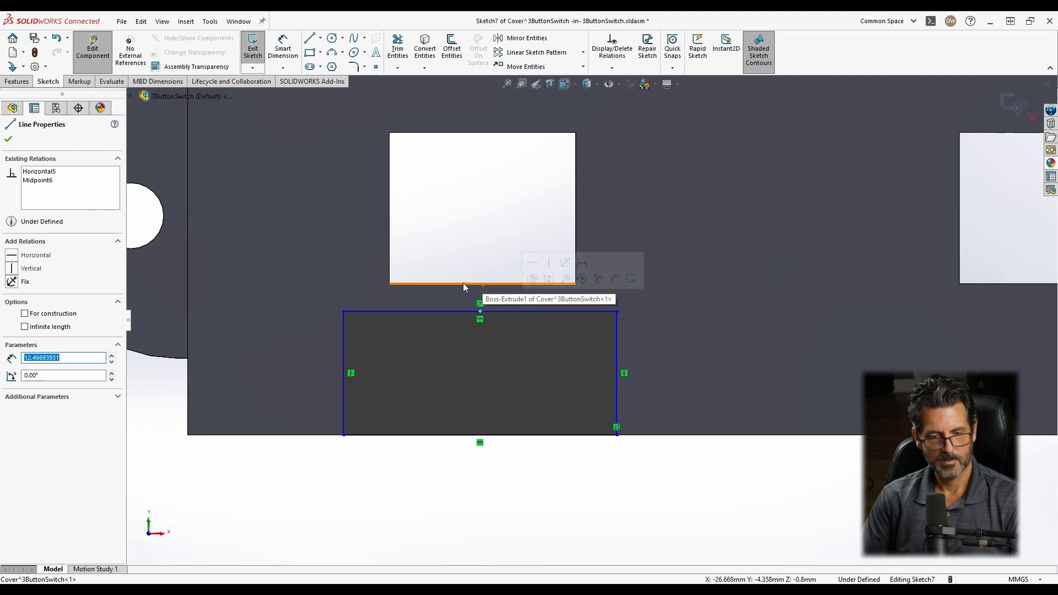
right_click(461, 284)
left_click(483, 294)
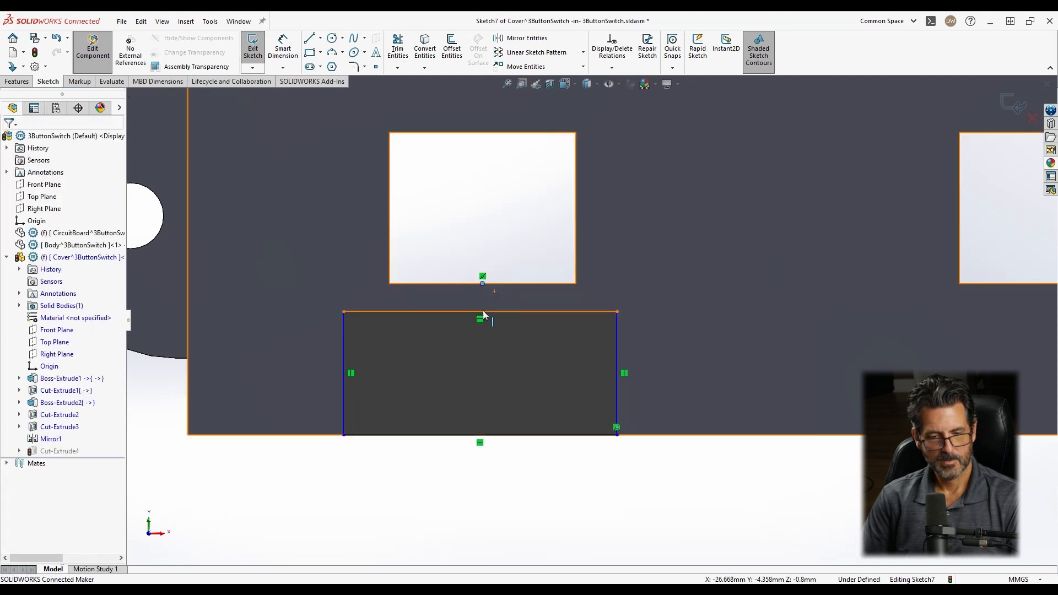
right_click(483, 319)
left_click(510, 320)
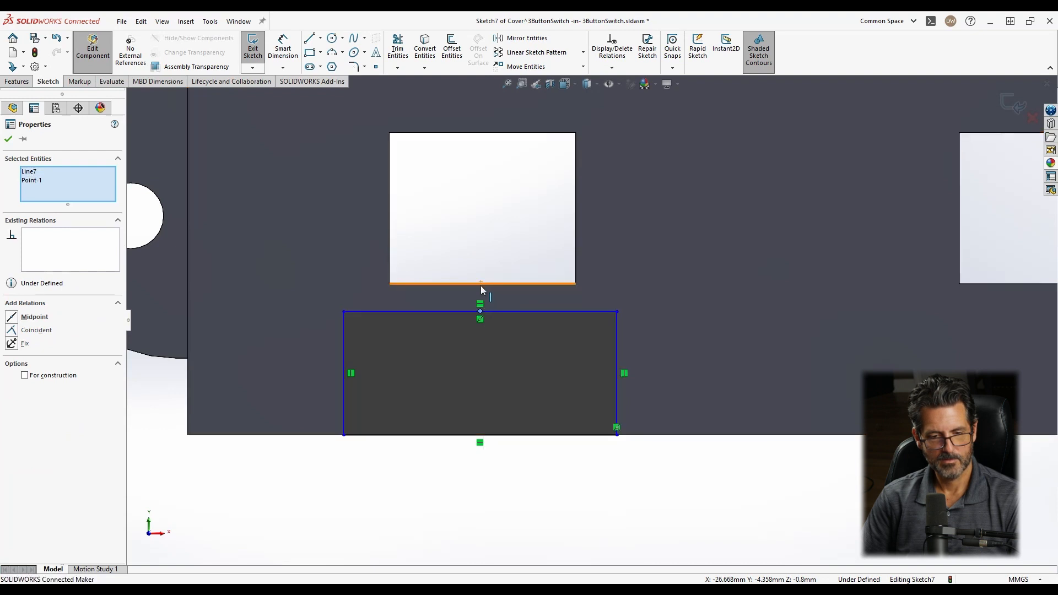
left_click(495, 326)
left_click(481, 312)
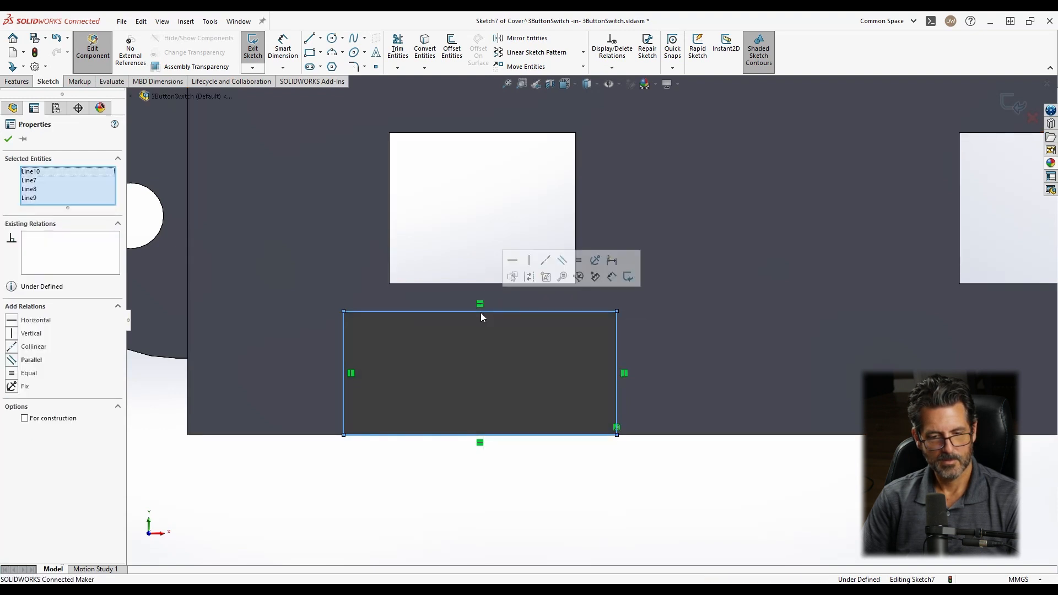
left_click_drag(480, 312, 534, 326)
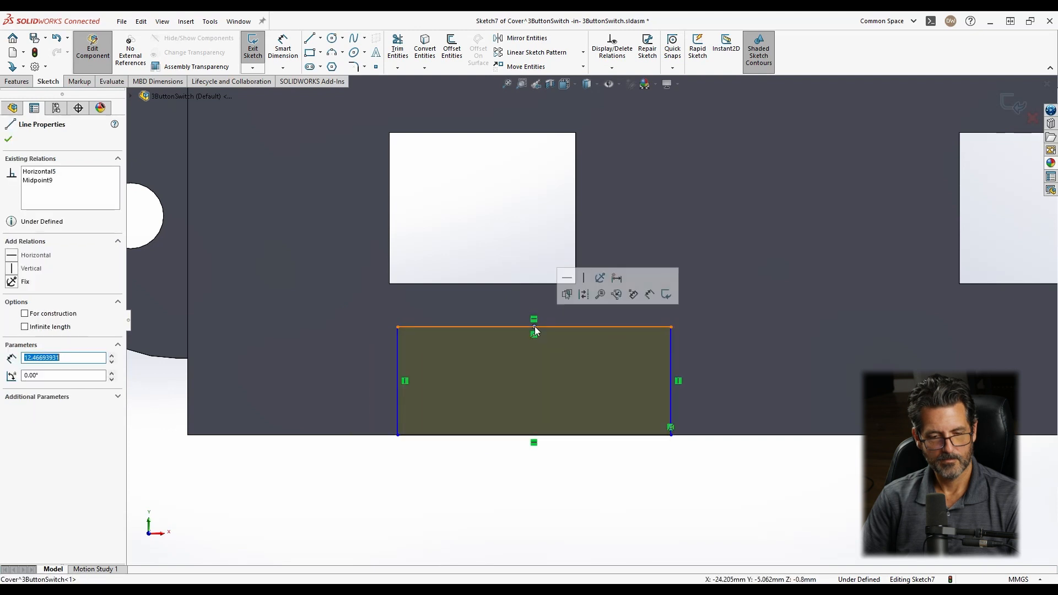
left_click(480, 284)
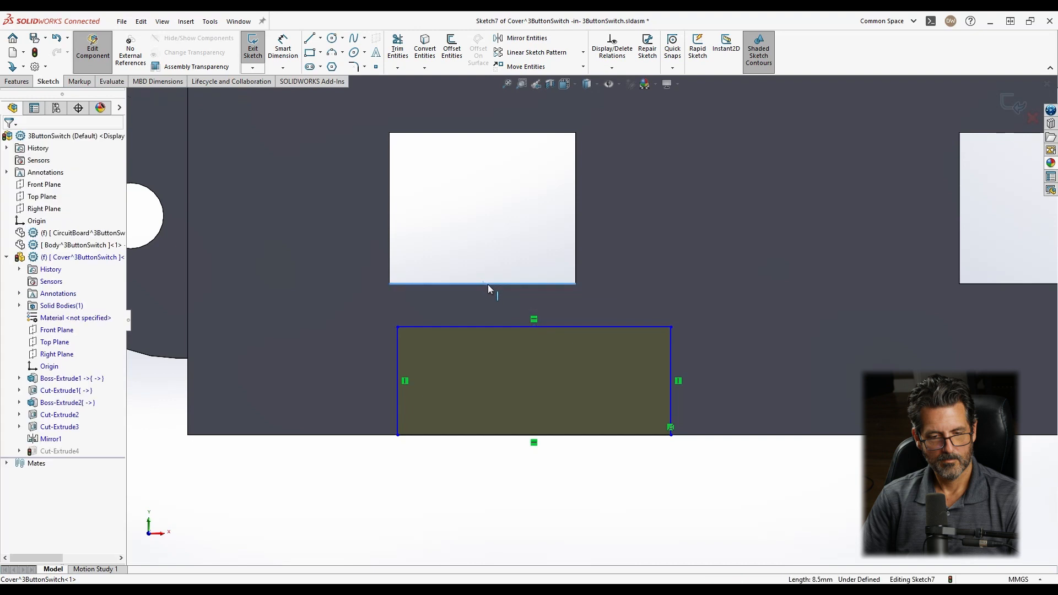
left_click(437, 464)
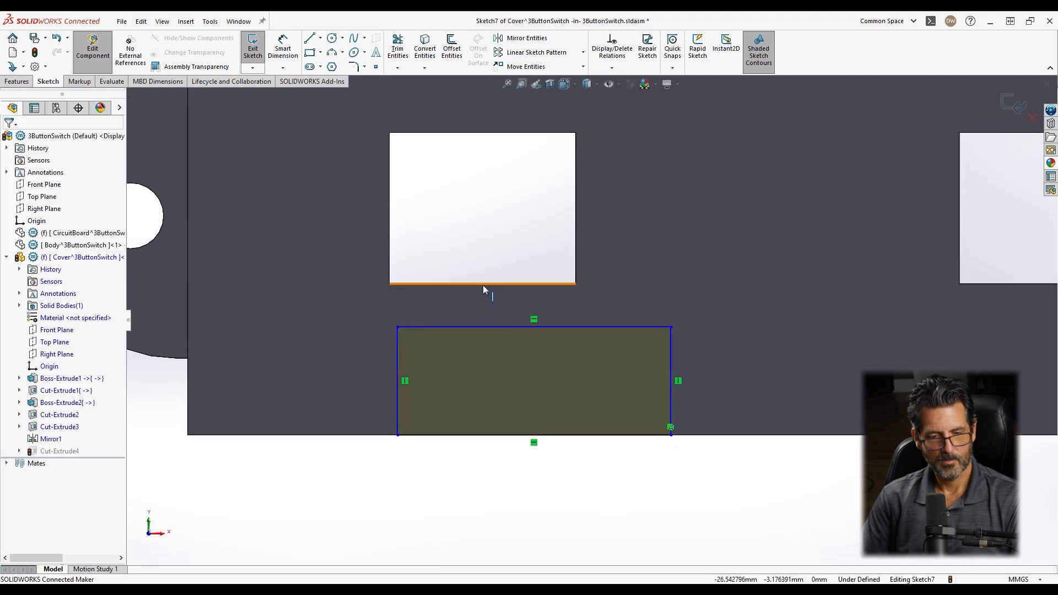
Place a sketch point at the midpoint of the window's lower edge.
left_click(375, 67)
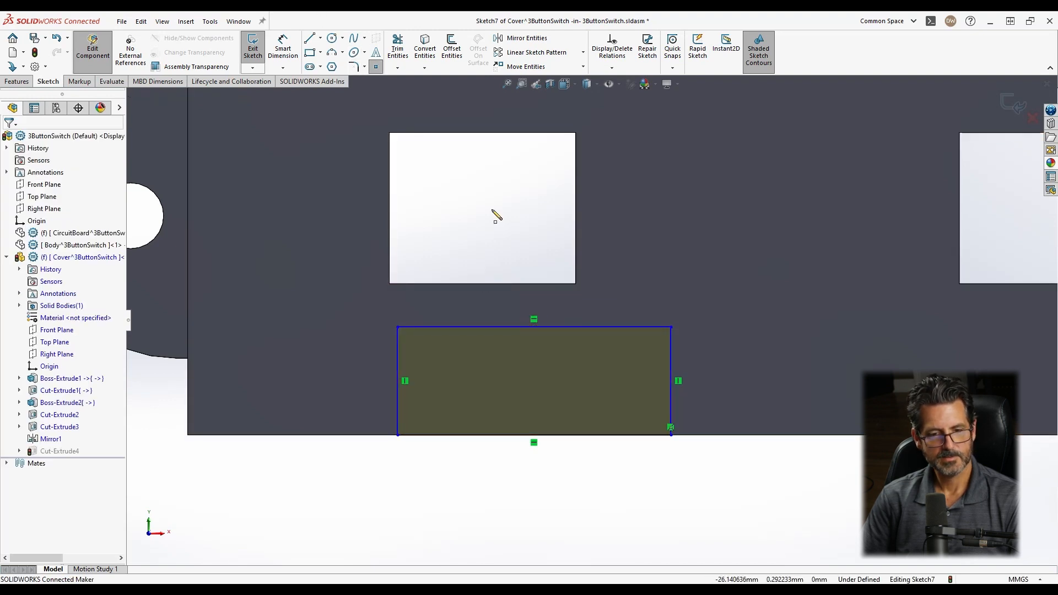
left_click(481, 283)
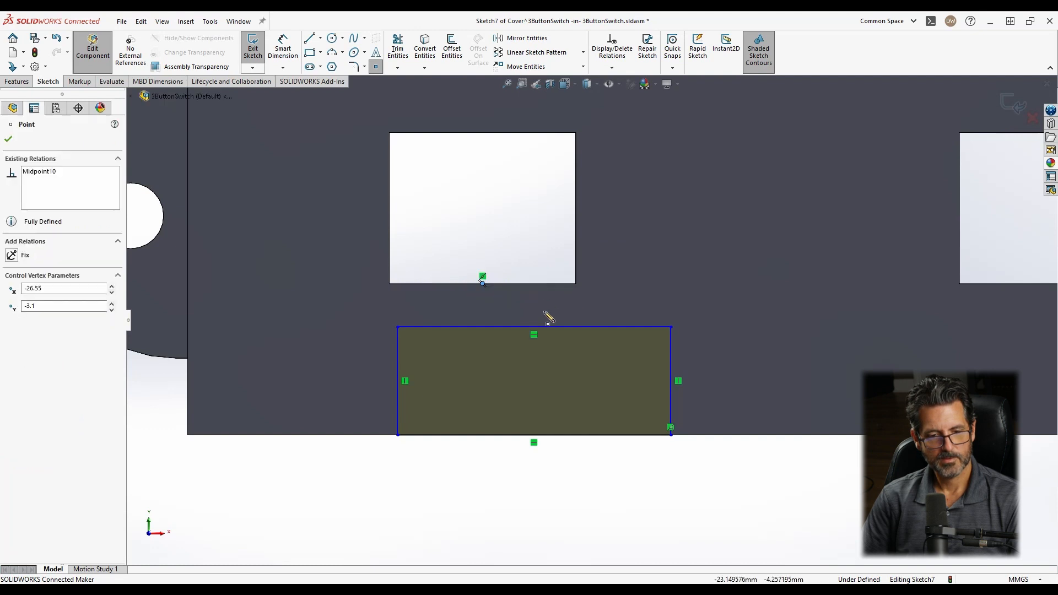
key("Escape")
Make the midpoint of the rectangle's upper side coincident with the sketch point and widen the rectangle to about 10.4 mm.
left_click(482, 283)
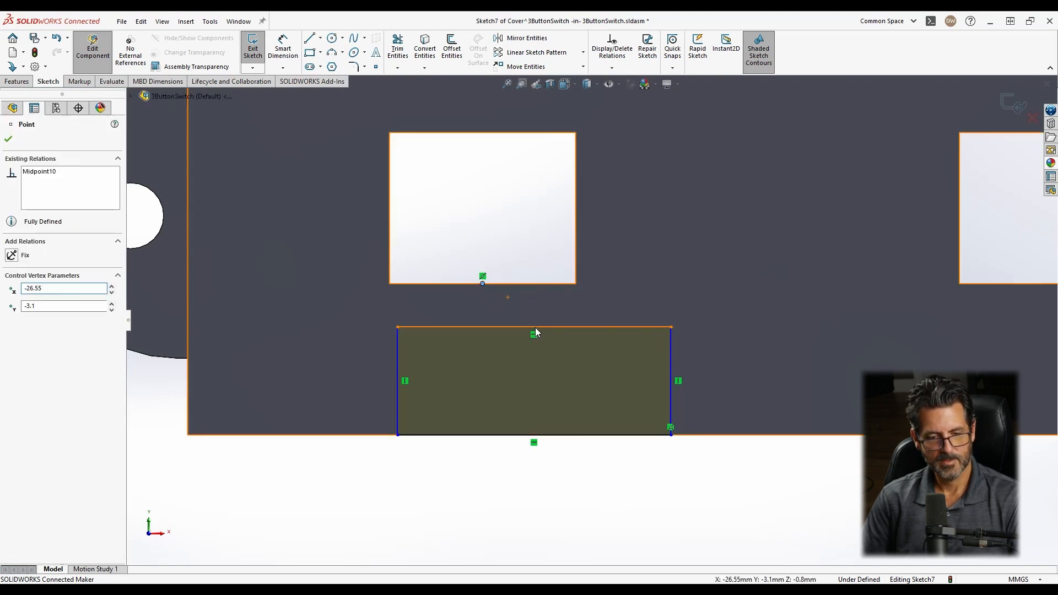
right_click(534, 327)
left_click(579, 351)
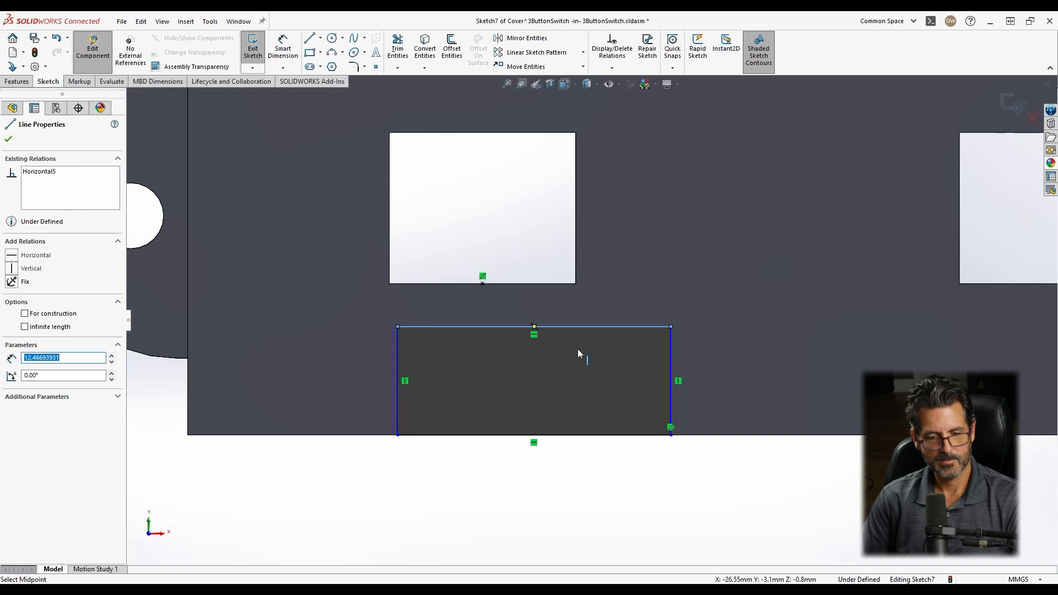
left_click(484, 283)
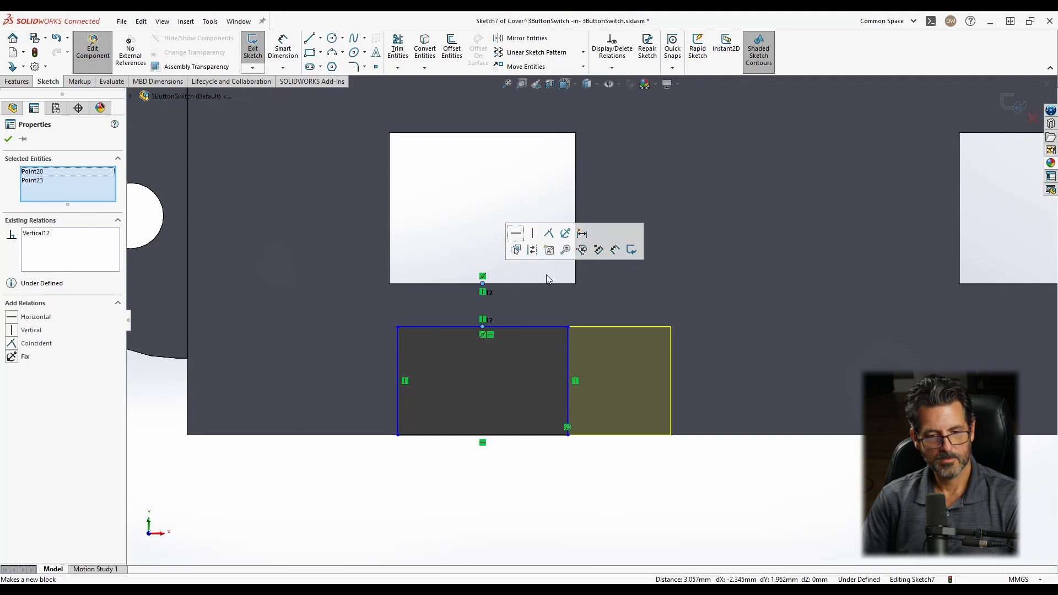
mouse_move(526, 268)
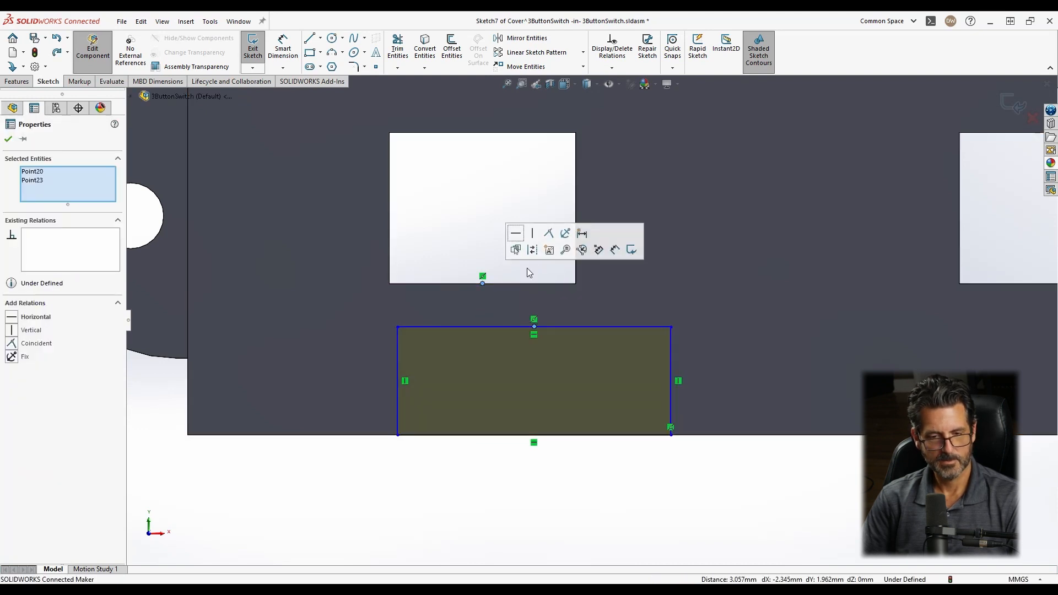
left_click(549, 238)
left_click(497, 469)
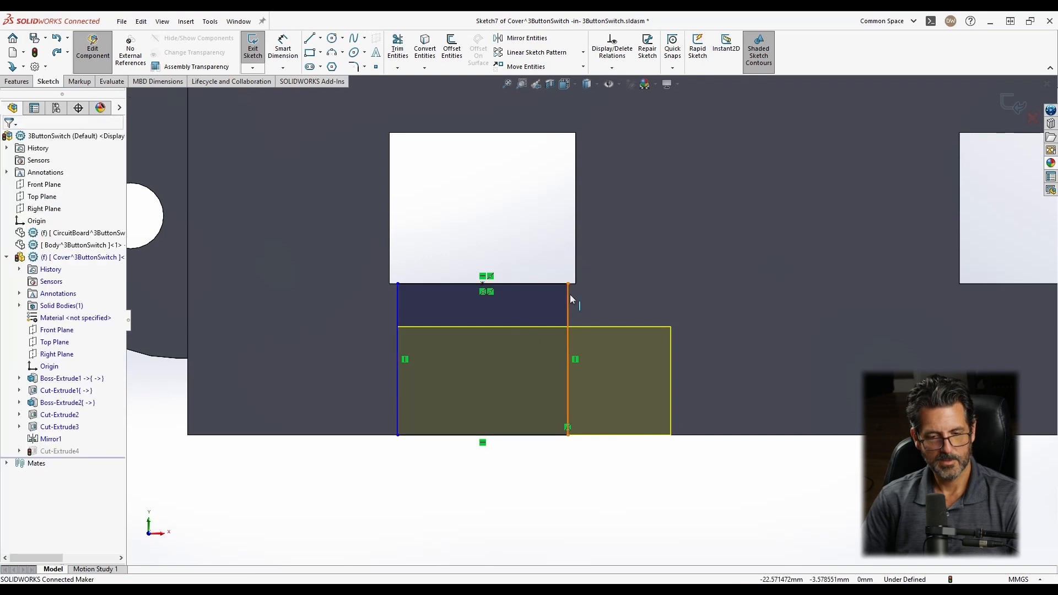
mouse_move(569, 287)
left_mouse_down()
mouse_move(687, 232)
mouse_move(512, 268)
mouse_move(597, 272)
left_mouse_up()
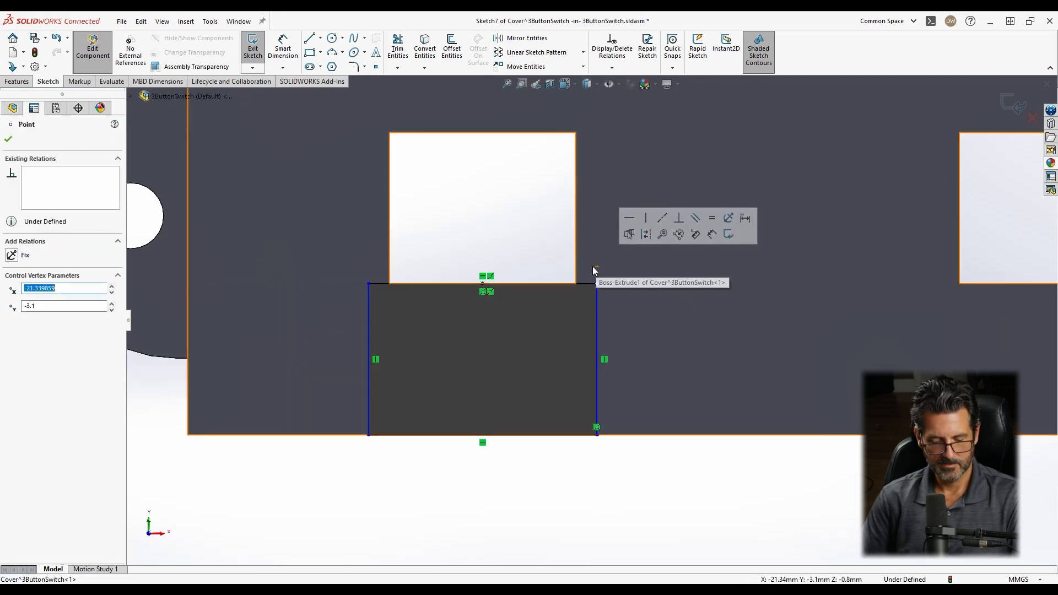
Dimension the rectangle's lower side to 10.5 mm and exit the sketch to rebuild the recess cut.
left_click(577, 246)
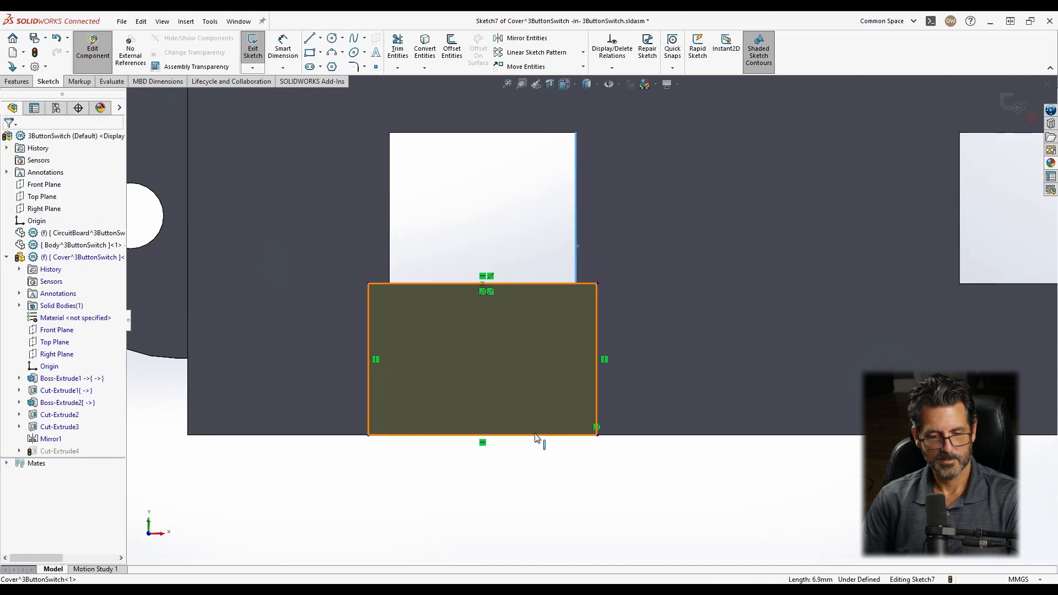
key("d")
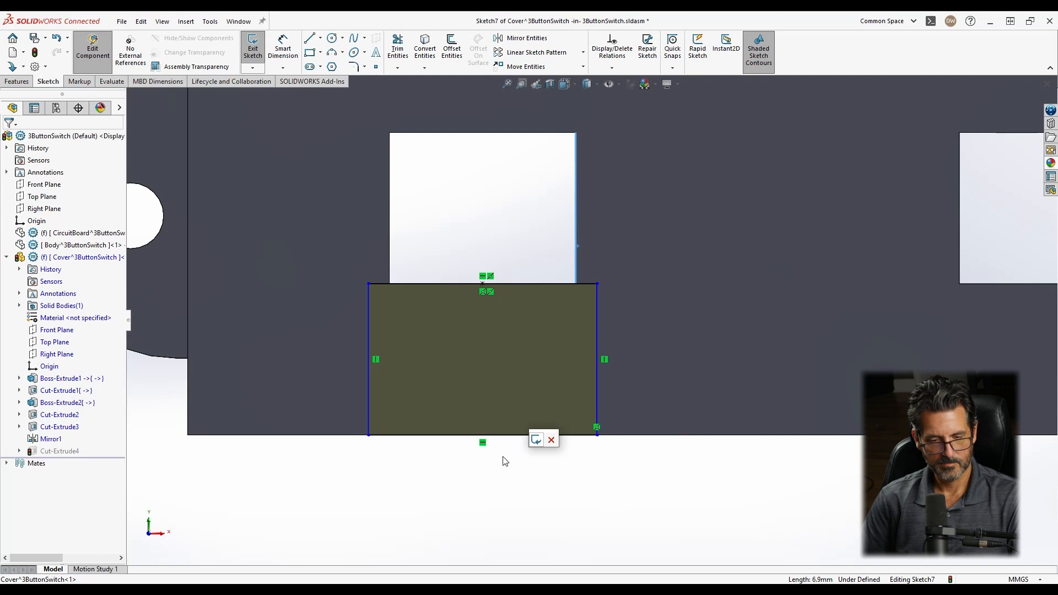
right_click_drag(502, 457, 512, 322)
left_click(504, 436)
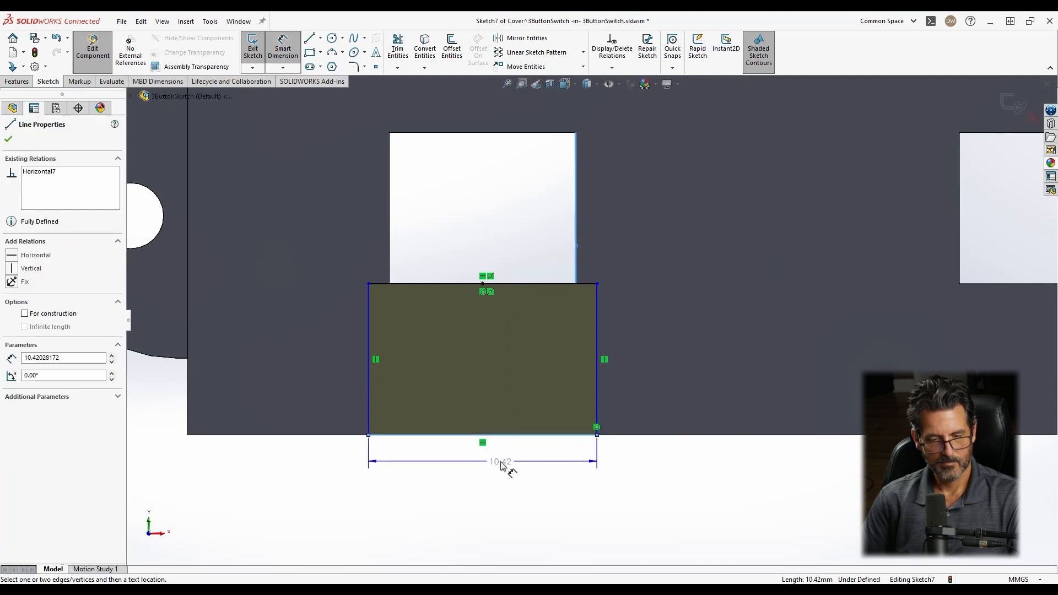
left_click(503, 462)
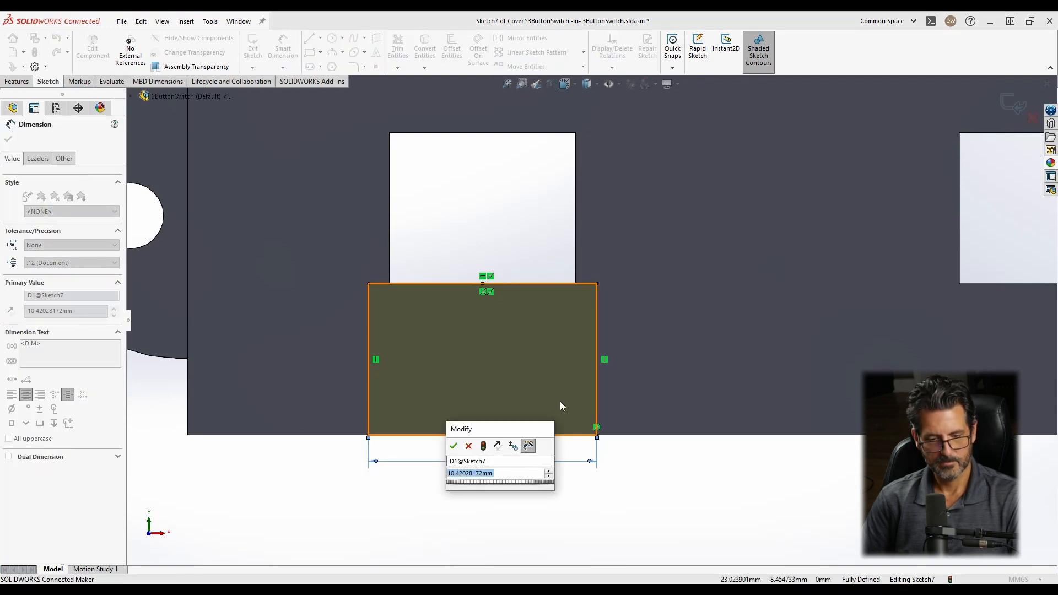
type("1.5")
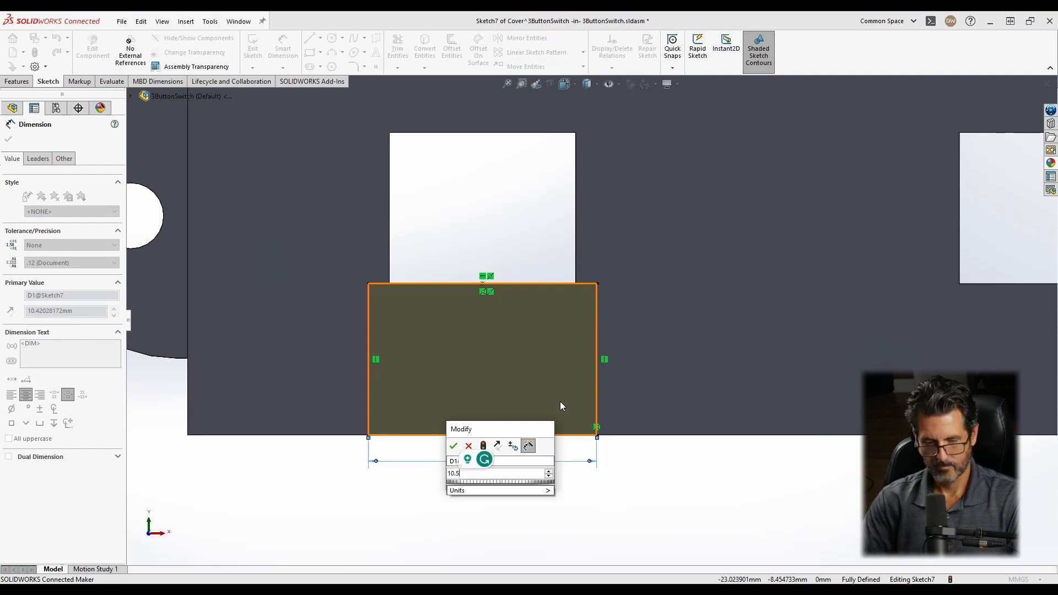
key("Escape")
scroll(556, 336, "up", 4)
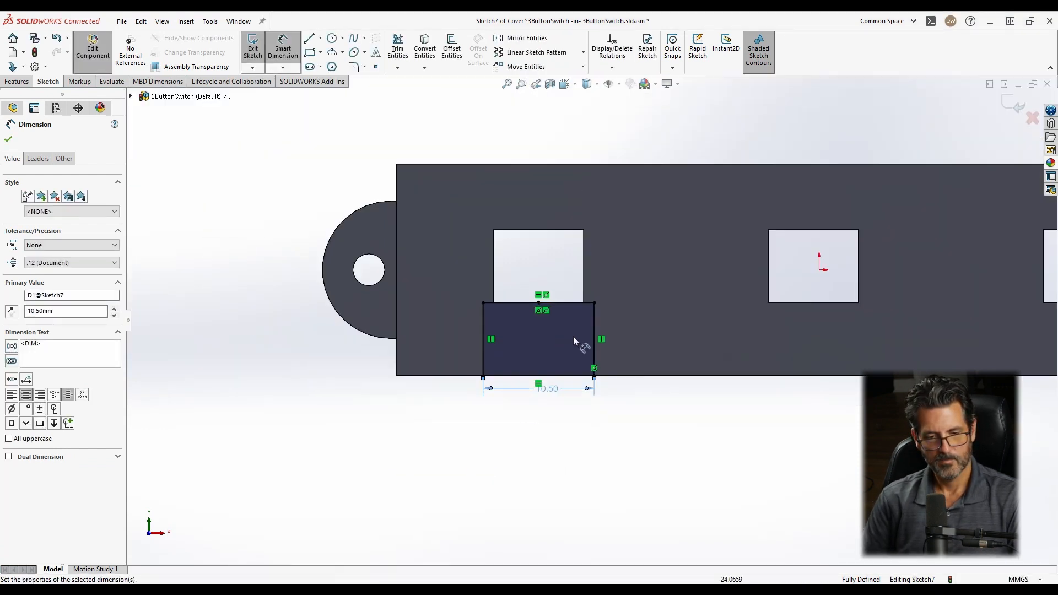
scroll(711, 310, "down", 1)
left_click(1013, 101)
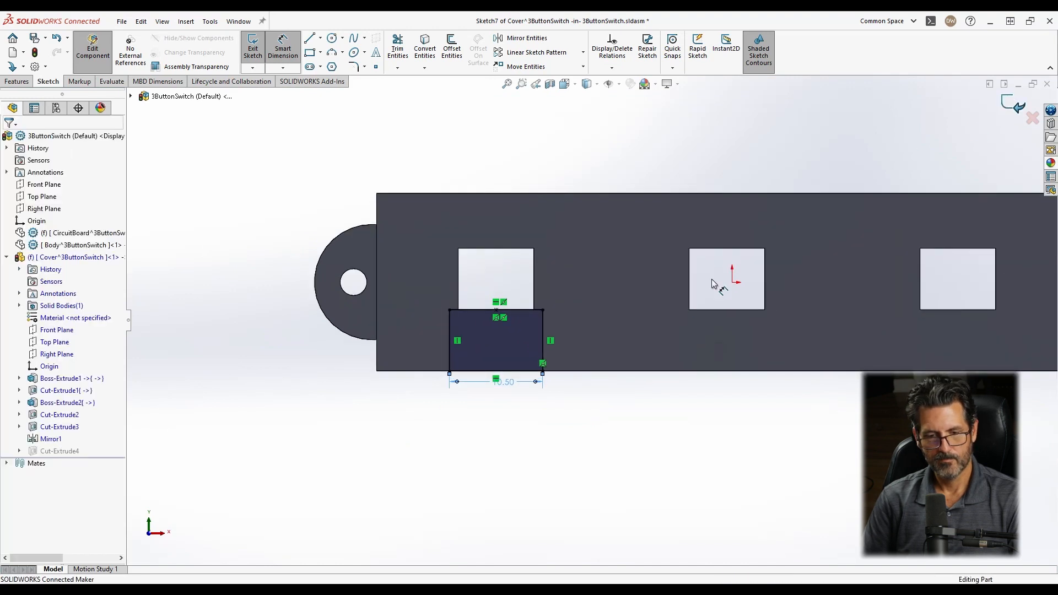
Linear-pattern the recess cut along the Cover's lower edge with 3 instances spaced 26 mm apart.
middle_click_drag(554, 308, 634, 309)
scroll(770, 301, "up", 1)
scroll(765, 304, "down", 2)
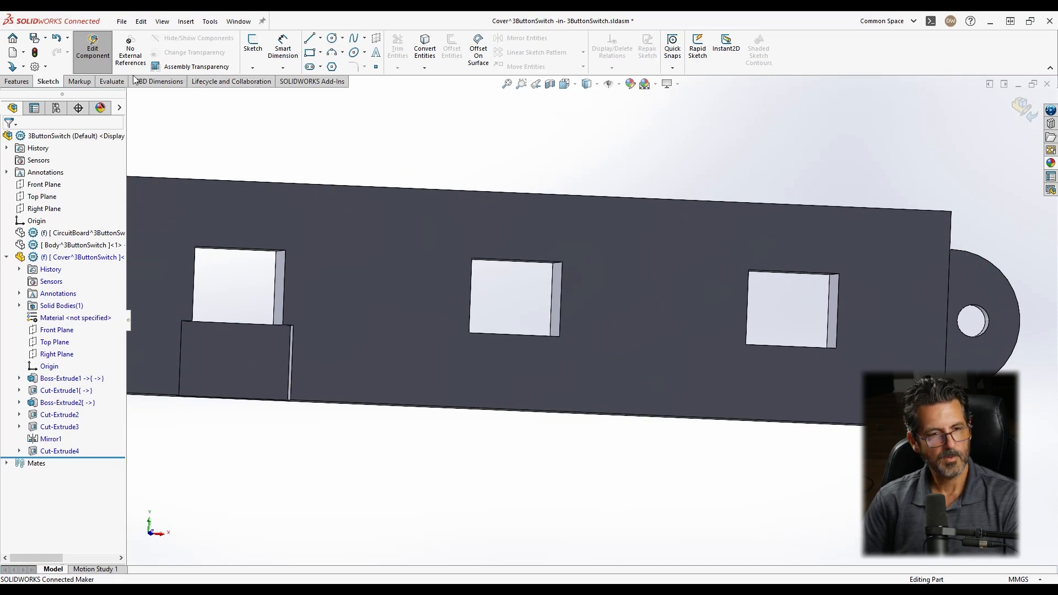
left_click(18, 82)
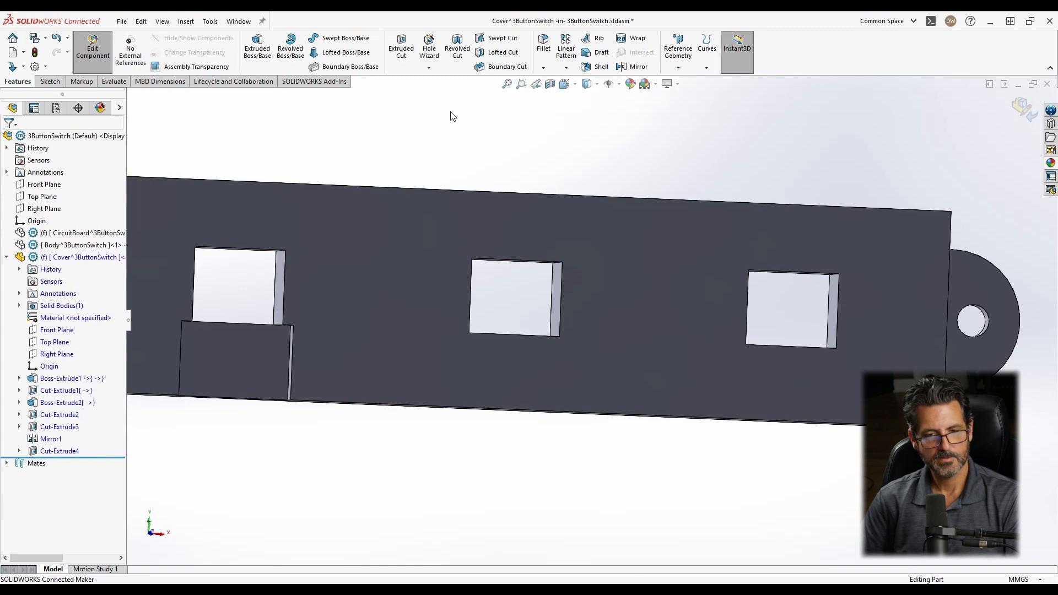
left_click(566, 48)
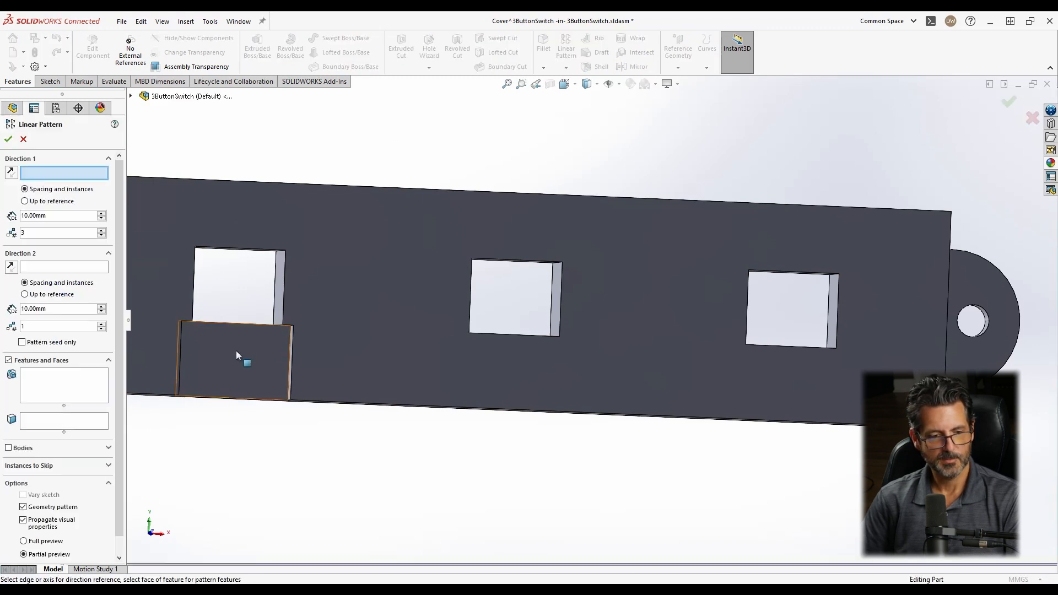
left_click(376, 407)
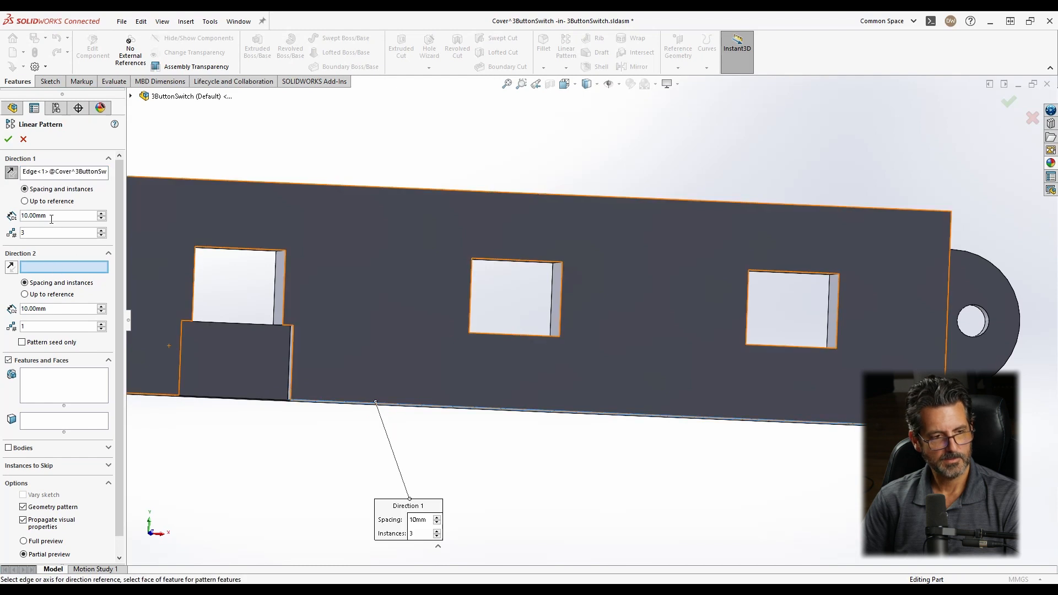
left_click_drag(52, 216, 20, 215)
type("26")
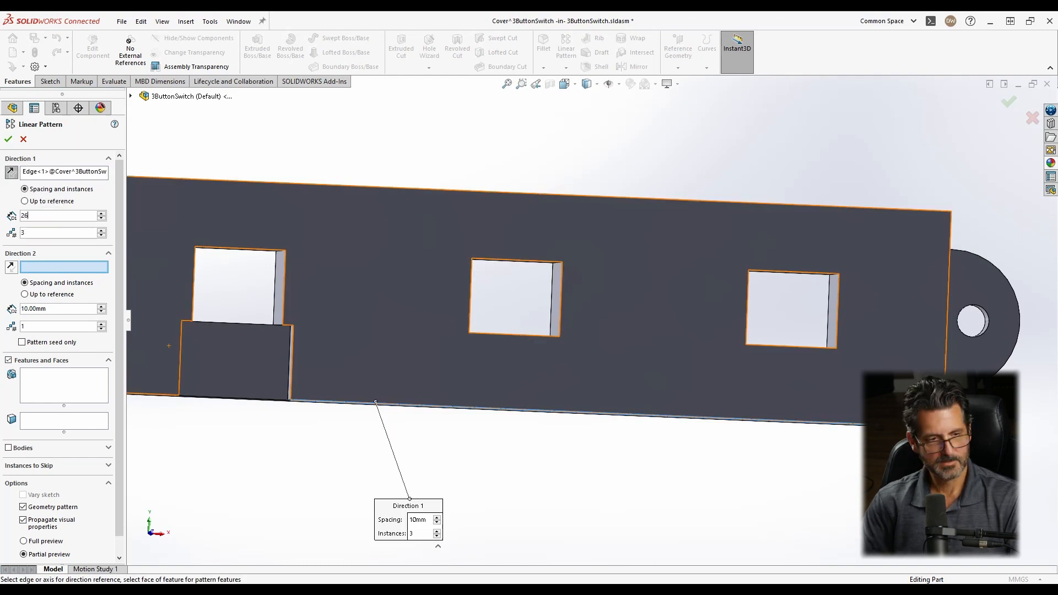
left_click(49, 382)
left_click(207, 364)
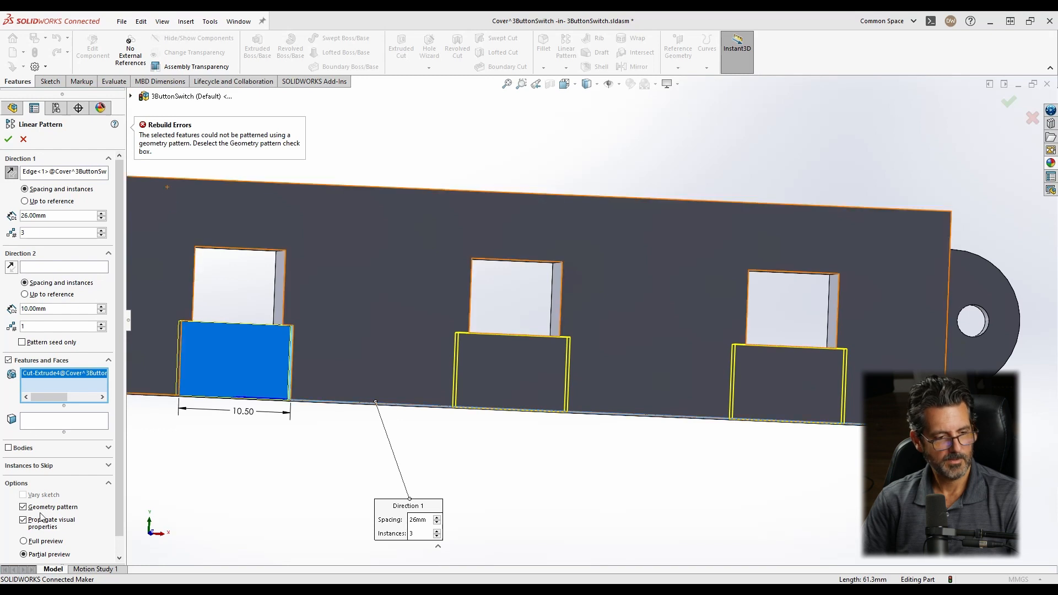
left_click(8, 139)
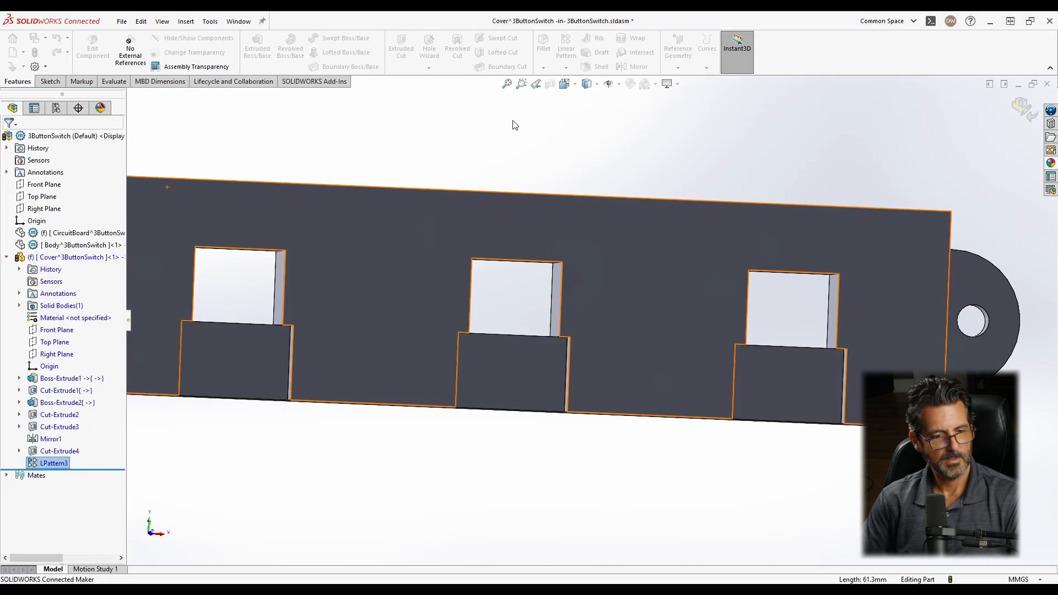
left_click(494, 136)
Finish editing the Cover in the assembly and show the hidden CircuitBoard and Body components.
scroll(581, 329, "up", 3)
middle_click_drag(581, 330, 484, 369)
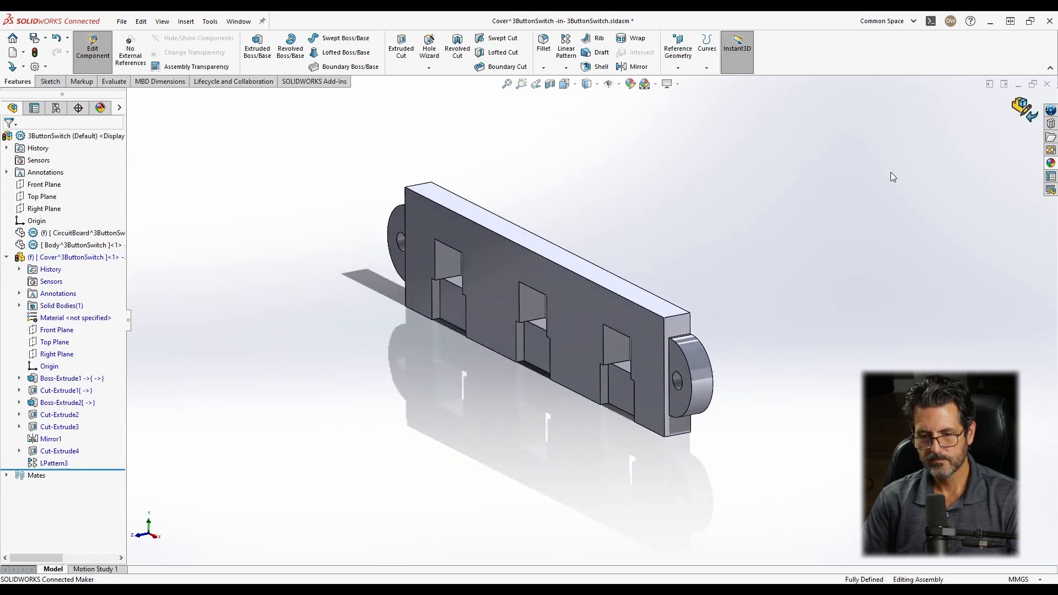
left_click(1024, 107)
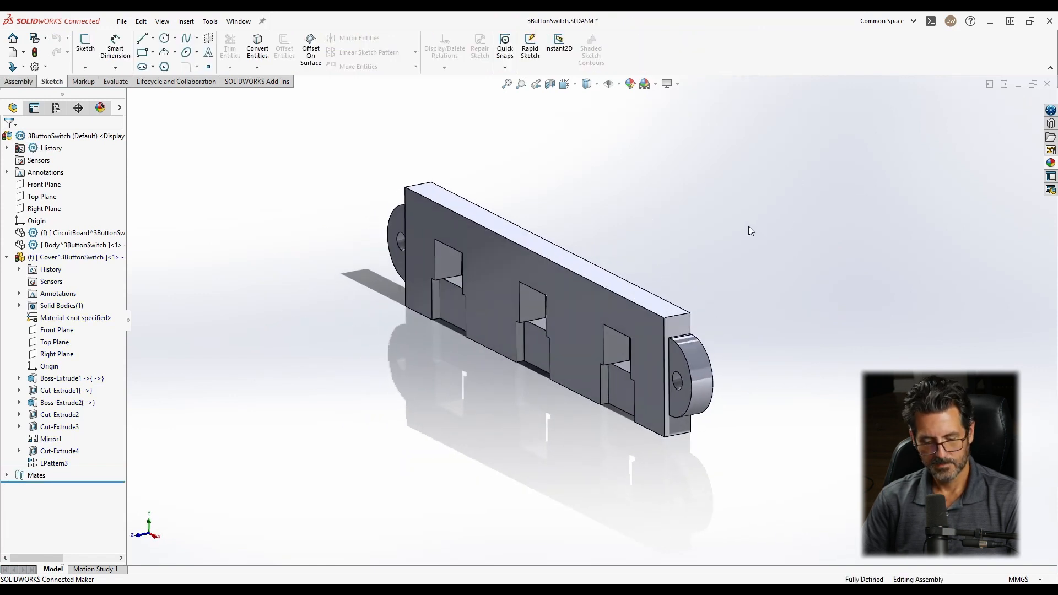
right_click(61, 232)
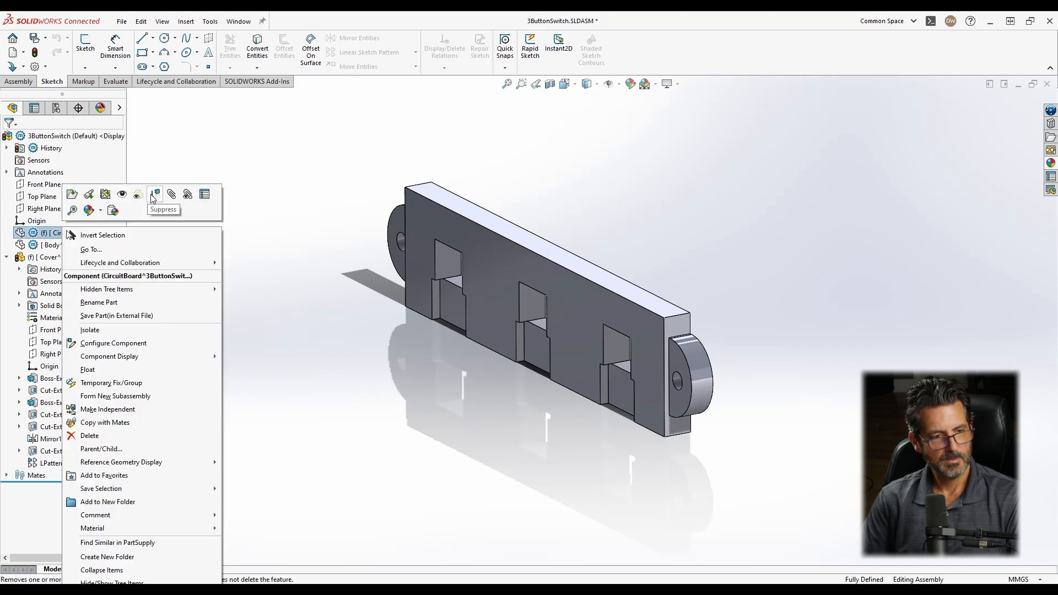
left_click(122, 194)
right_click(66, 247)
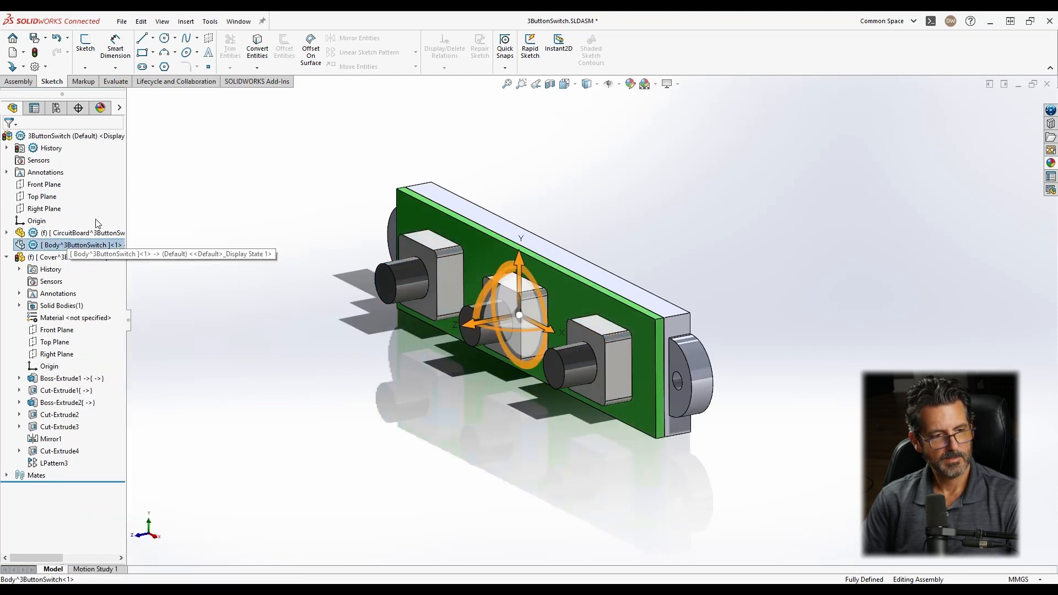
left_click(121, 179)
left_click(637, 119)
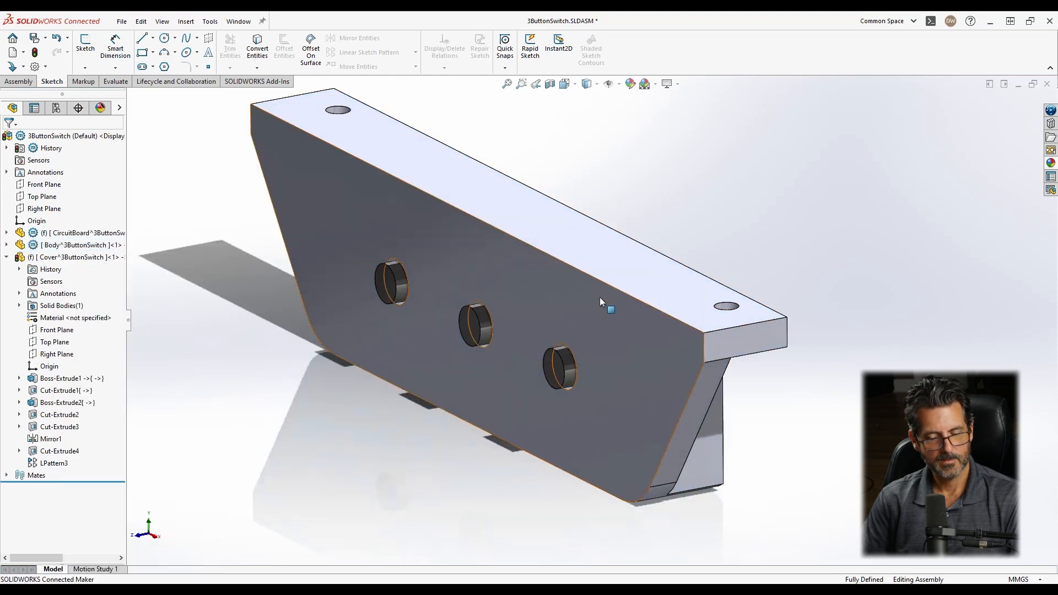
Save the assembly together with all its modified parts and collapse the Cover's feature list.
middle_click_drag(538, 303, 488, 303)
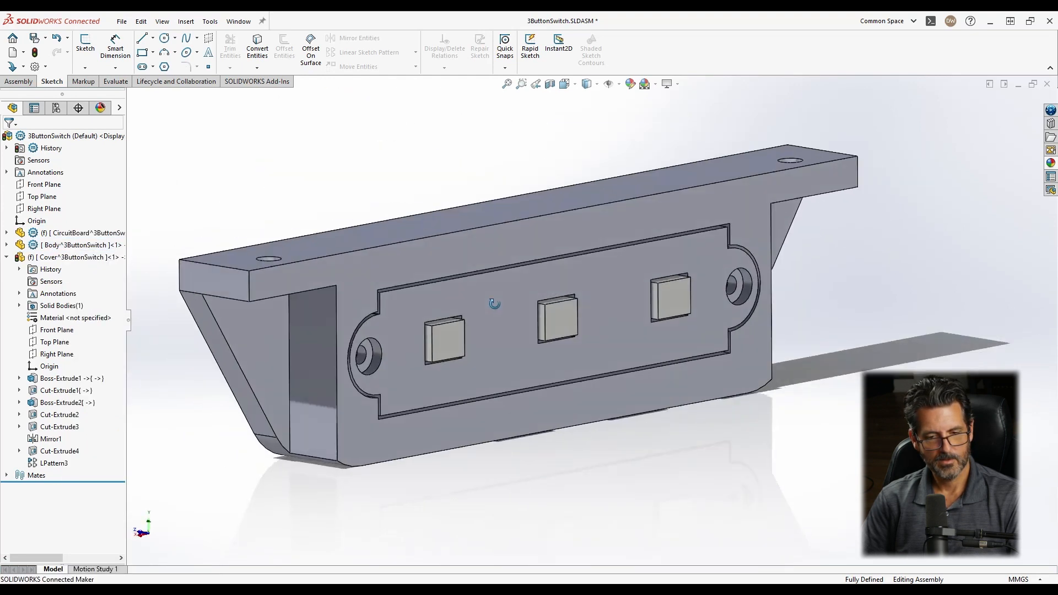
key("ctrl+s")
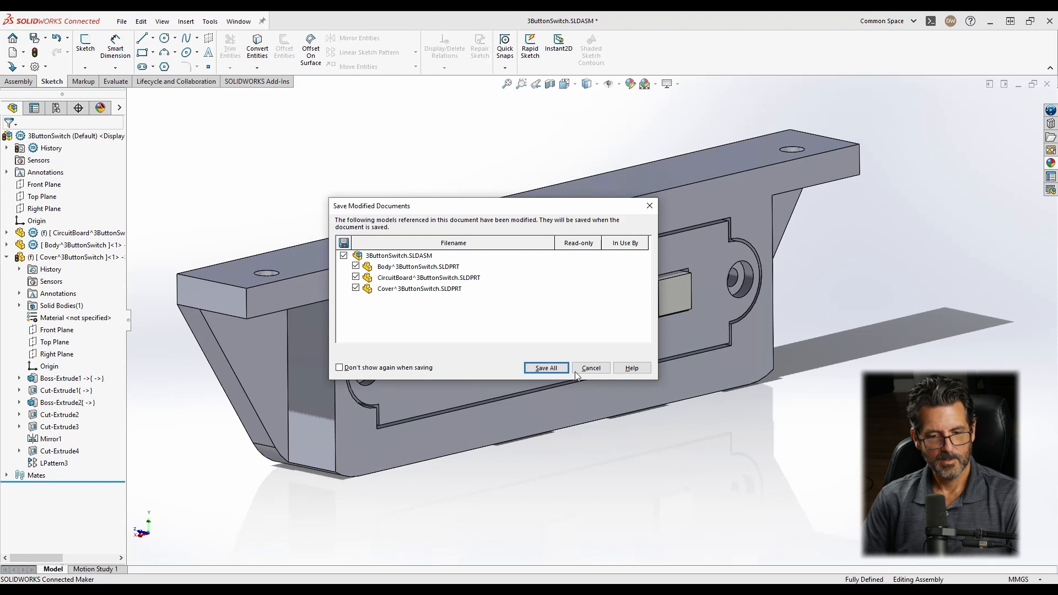
left_click(545, 368)
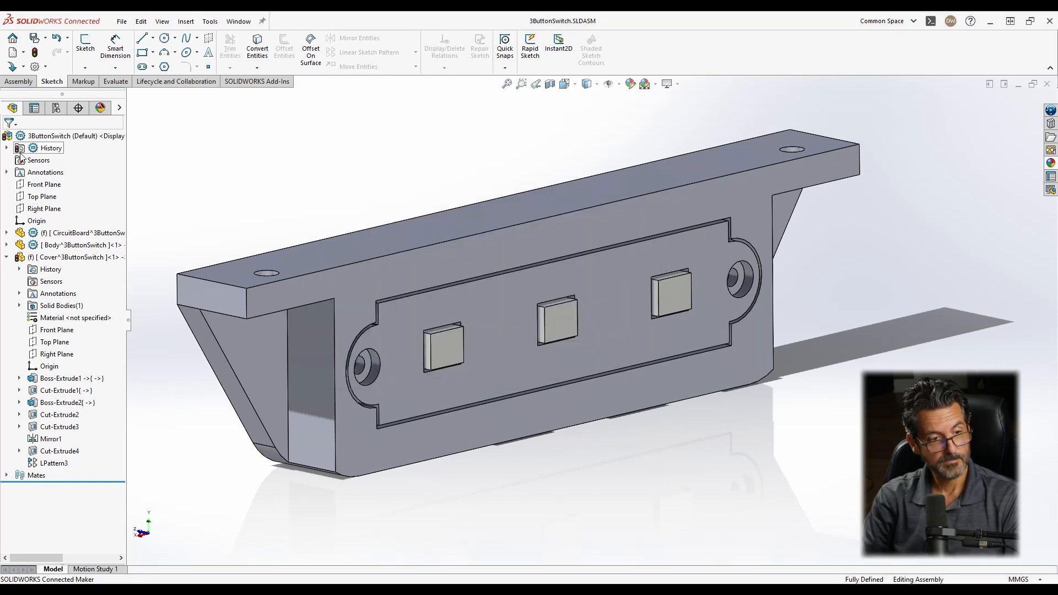
left_click(6, 257)
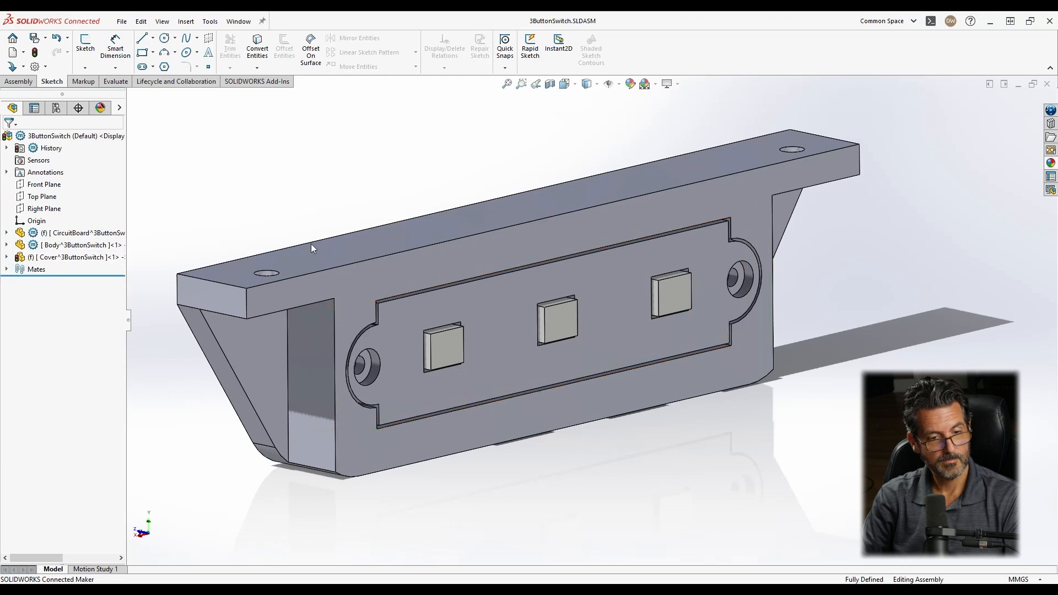
middle_click_drag(339, 242, 411, 269)
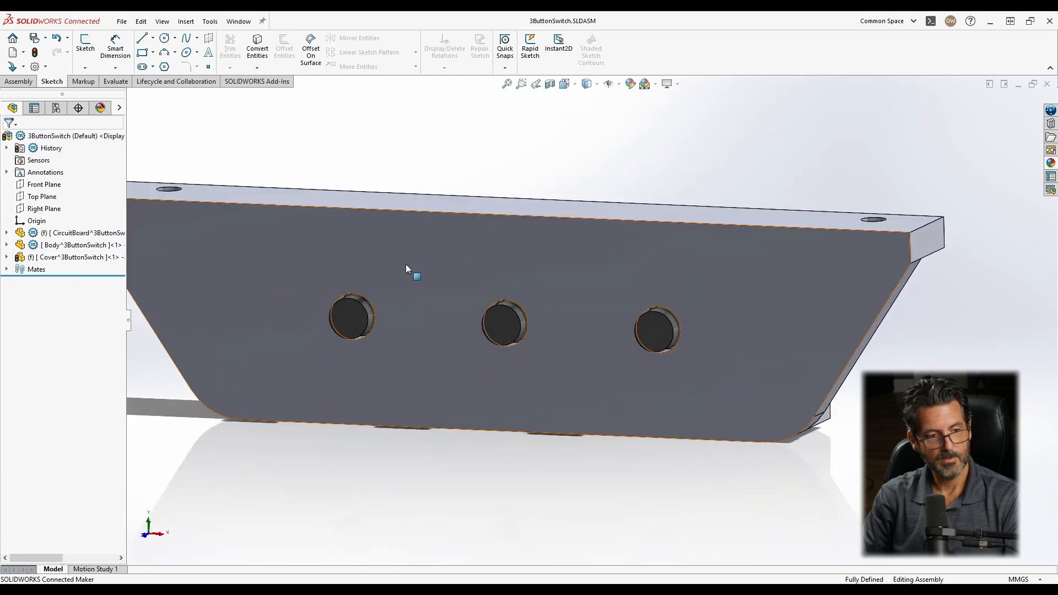
left_click(54, 247)
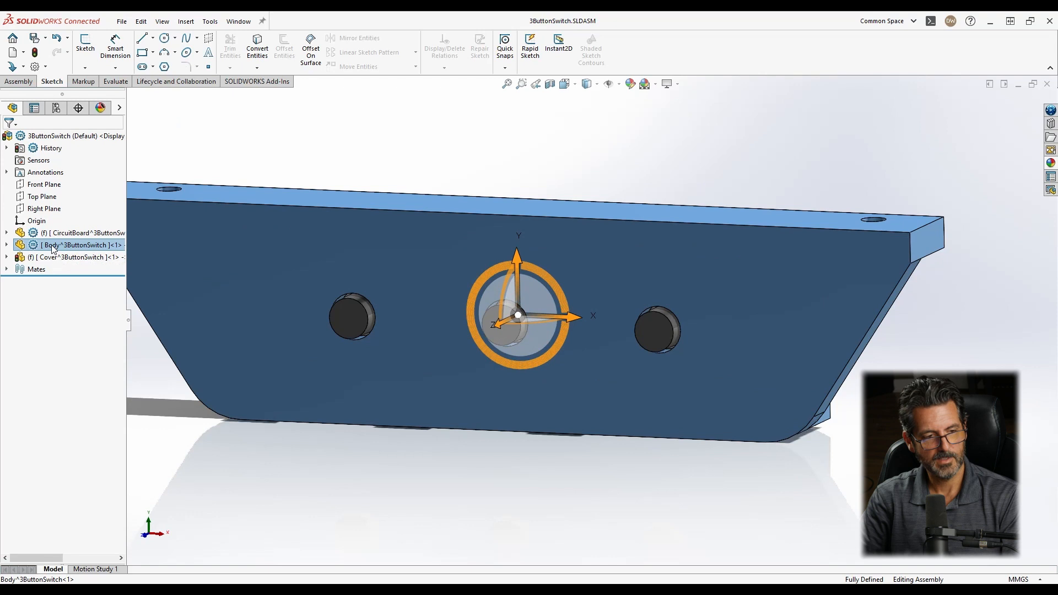
left_click(53, 246)
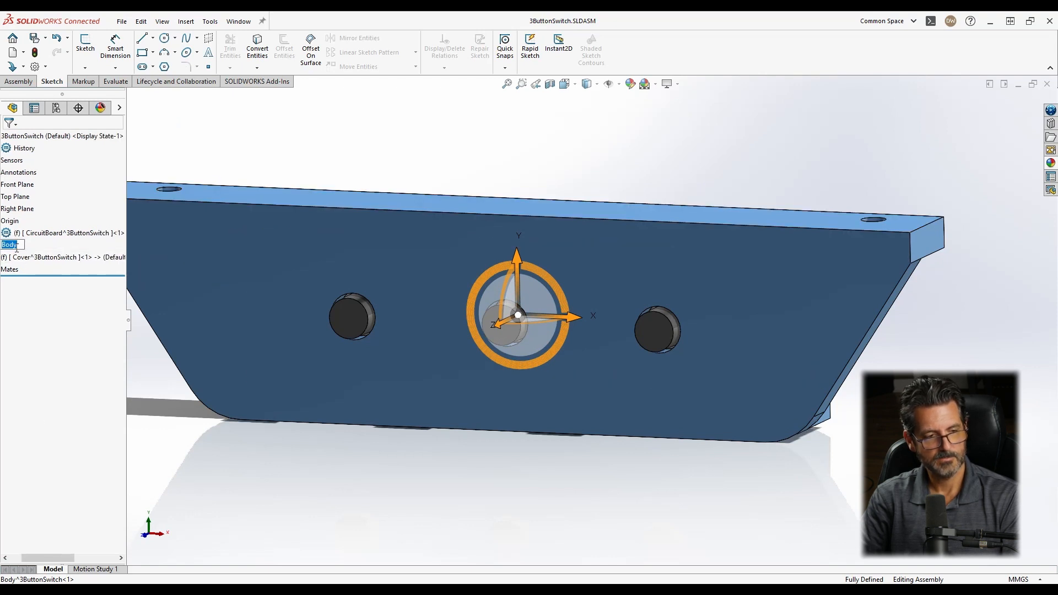
left_click(265, 152)
right_click(57, 247)
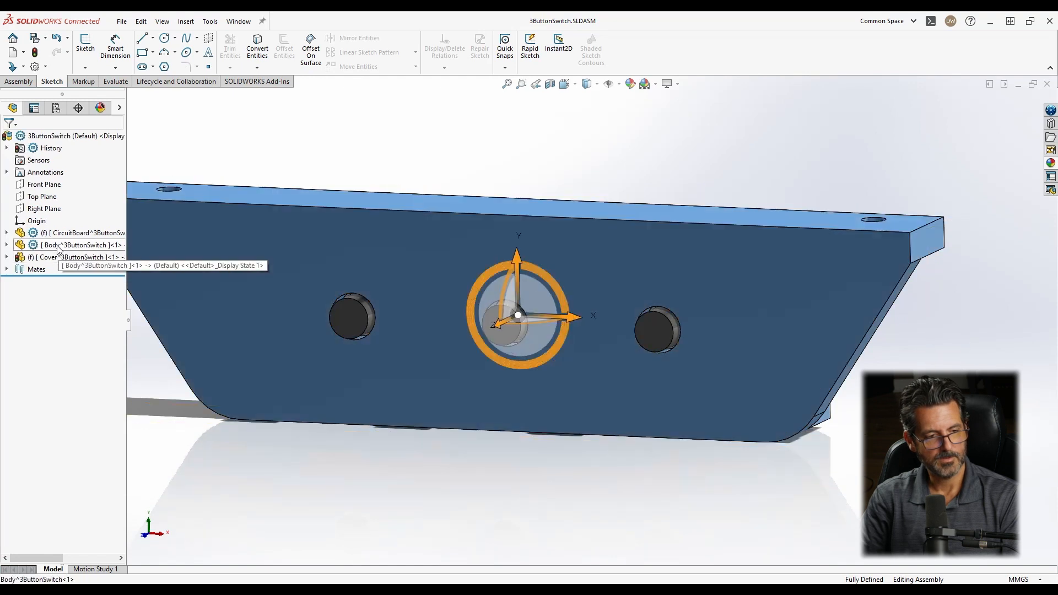
left_click(89, 291)
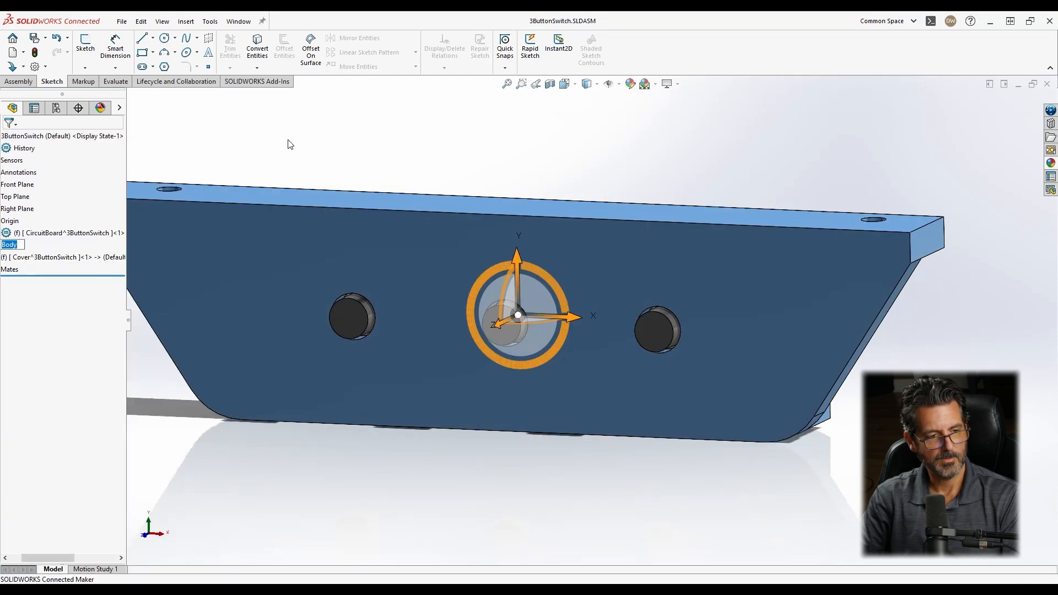
left_click(246, 147)
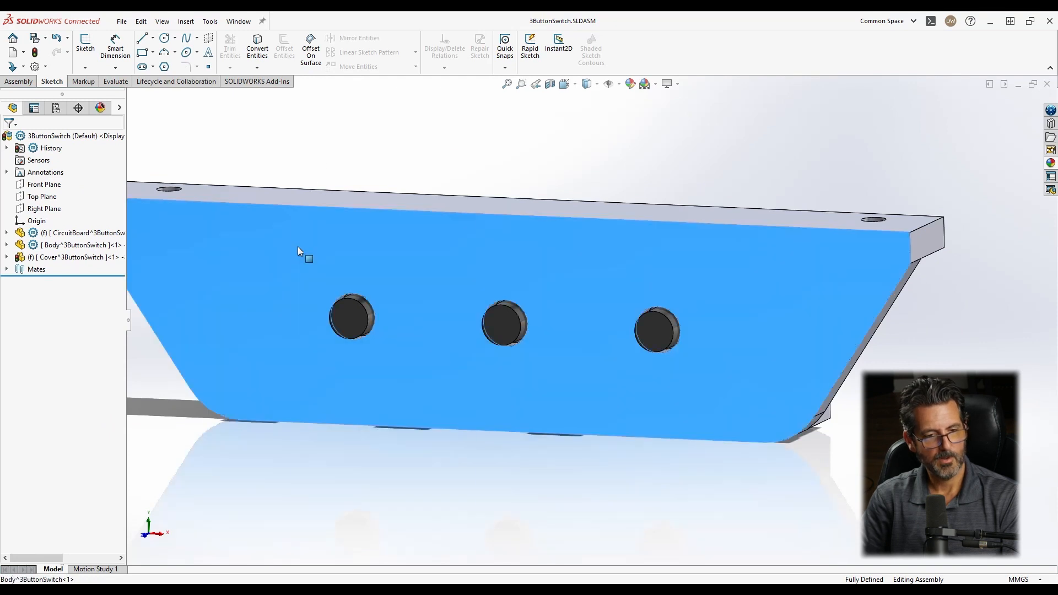
Open the Body part from the assembly, export it as Body^3ButtonSwitch.STL to the Documents\3SwitchModule folder, and close the part.
right_click(297, 247)
left_click(306, 167)
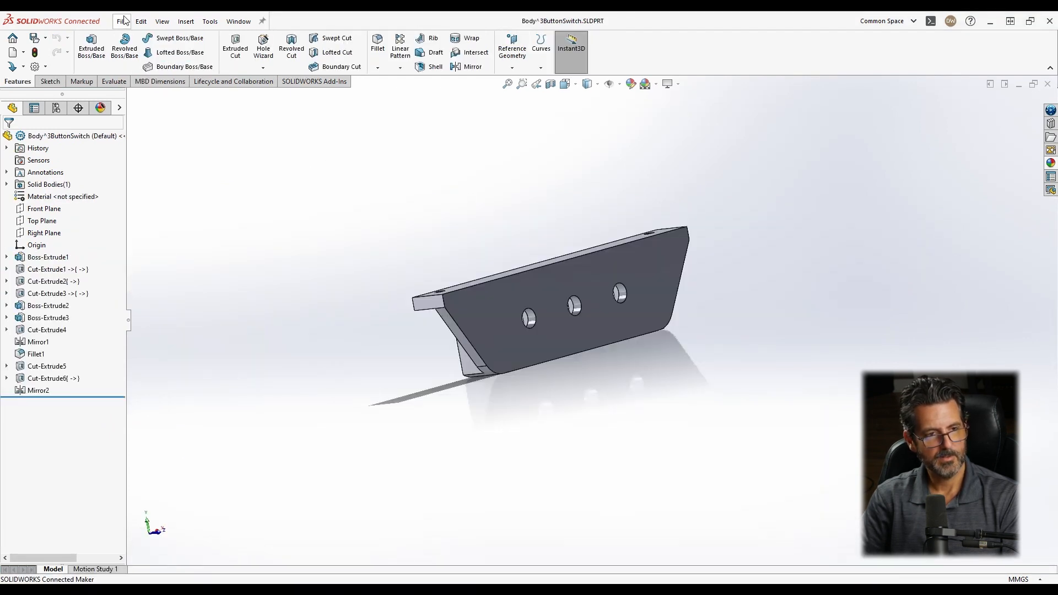
left_click(123, 21)
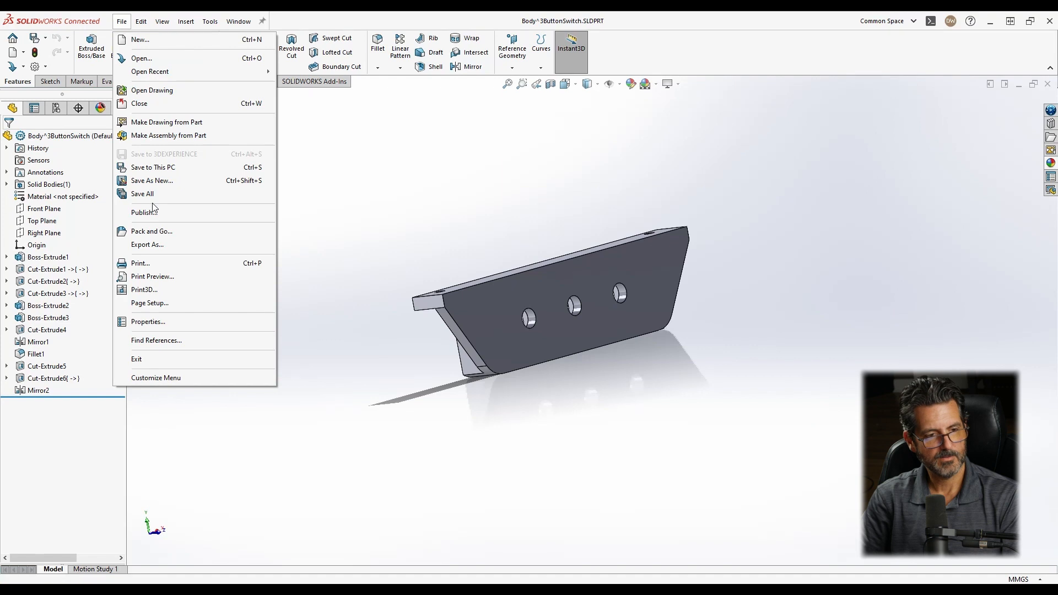
left_click(149, 244)
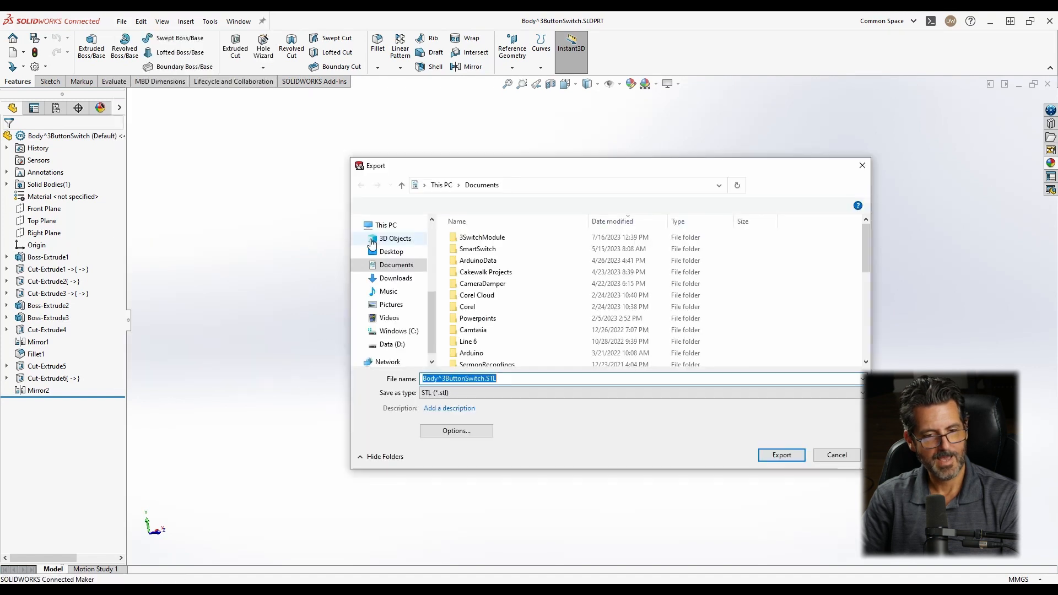
double_click(475, 237)
double_click(453, 380)
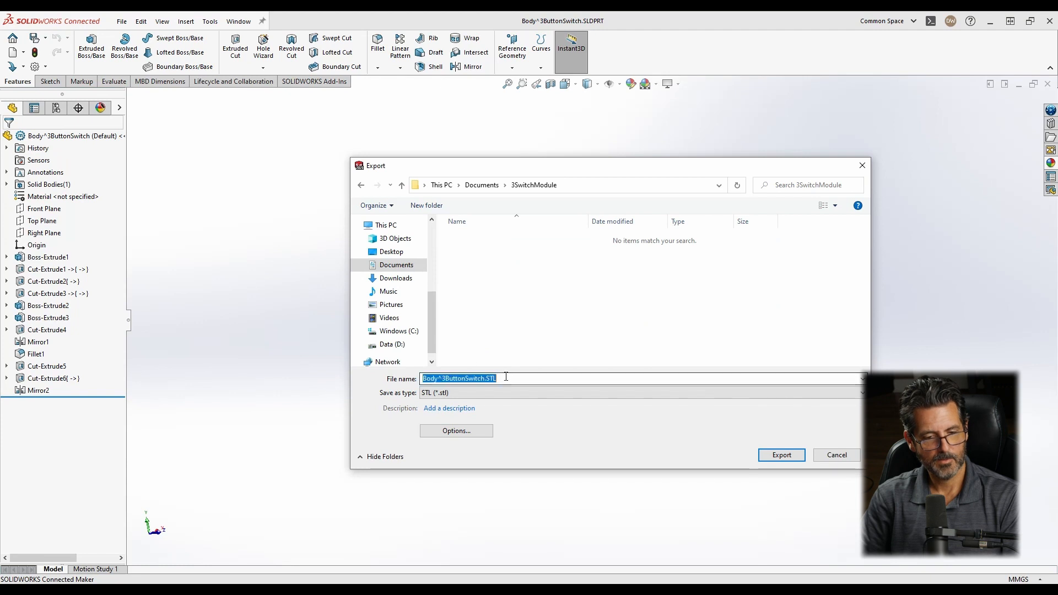
left_click(442, 378)
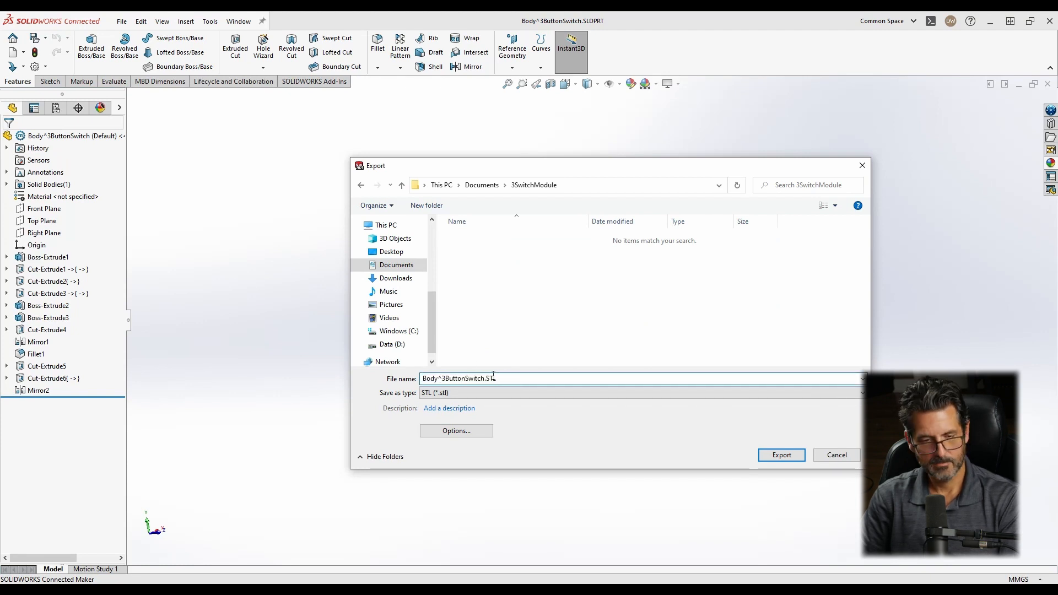
left_click(781, 455)
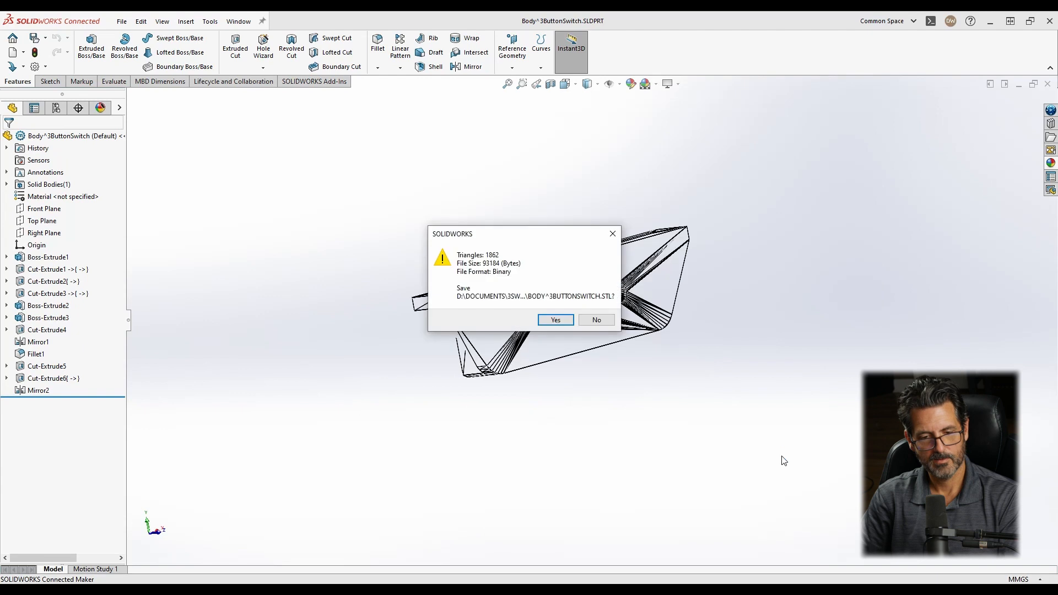
left_click(555, 321)
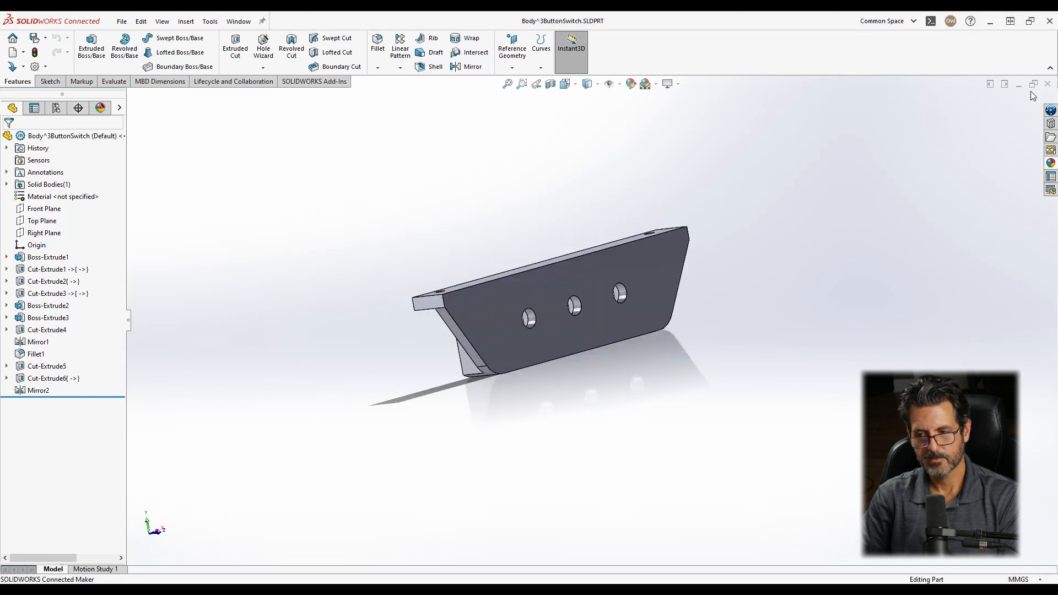
left_click(1047, 85)
Open the Cover part from the assembly and export it as Cover^3ButtonSwitch.STL to the 3SwitchModule folder.
middle_click_drag(514, 300, 469, 286)
right_click(471, 284)
left_click(484, 163)
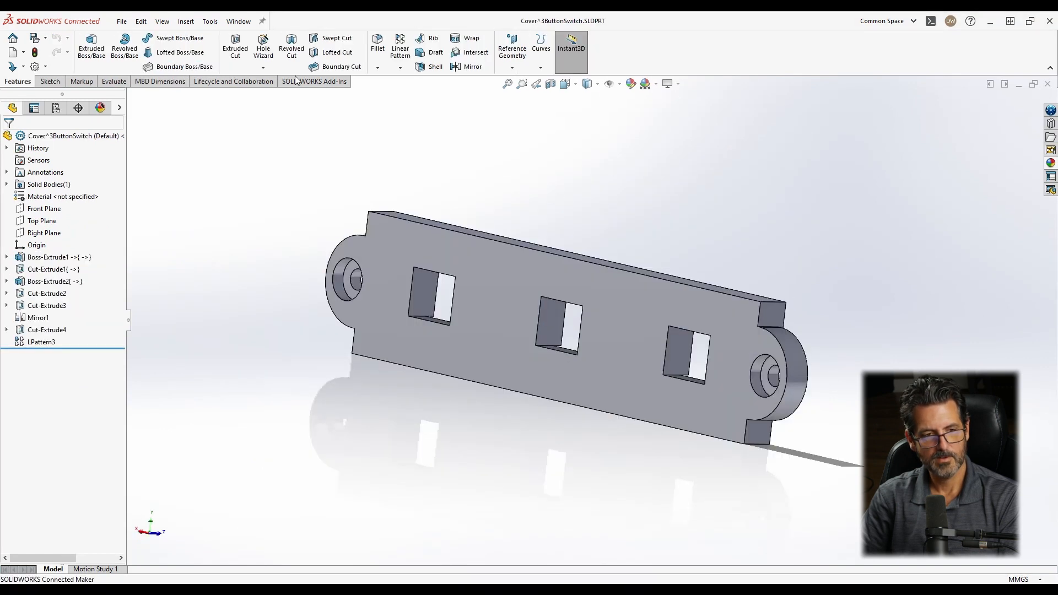
left_click(122, 22)
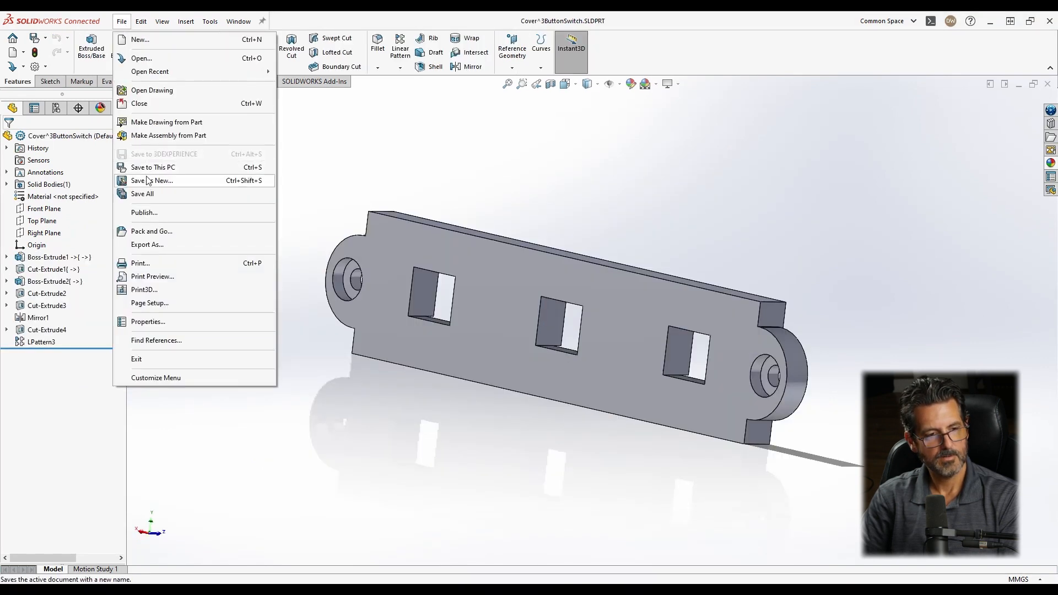
left_click(147, 244)
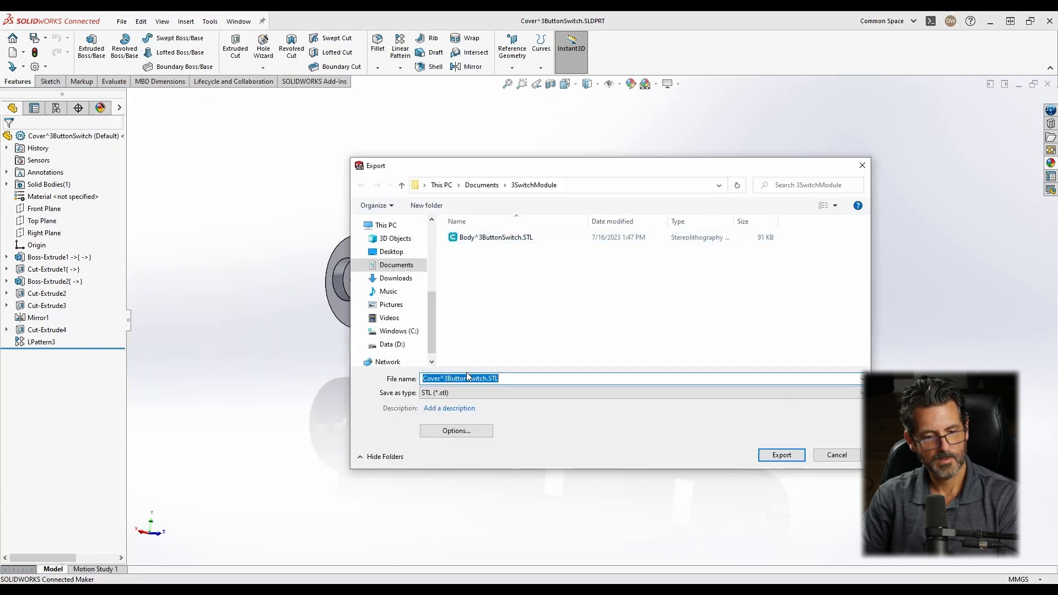
left_click(781, 454)
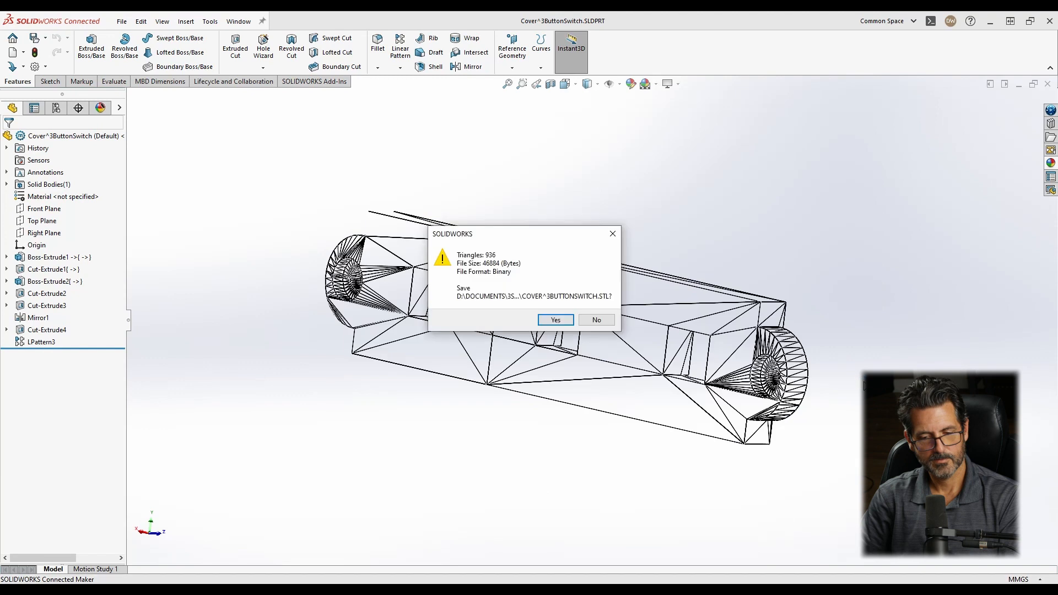
left_click(555, 320)
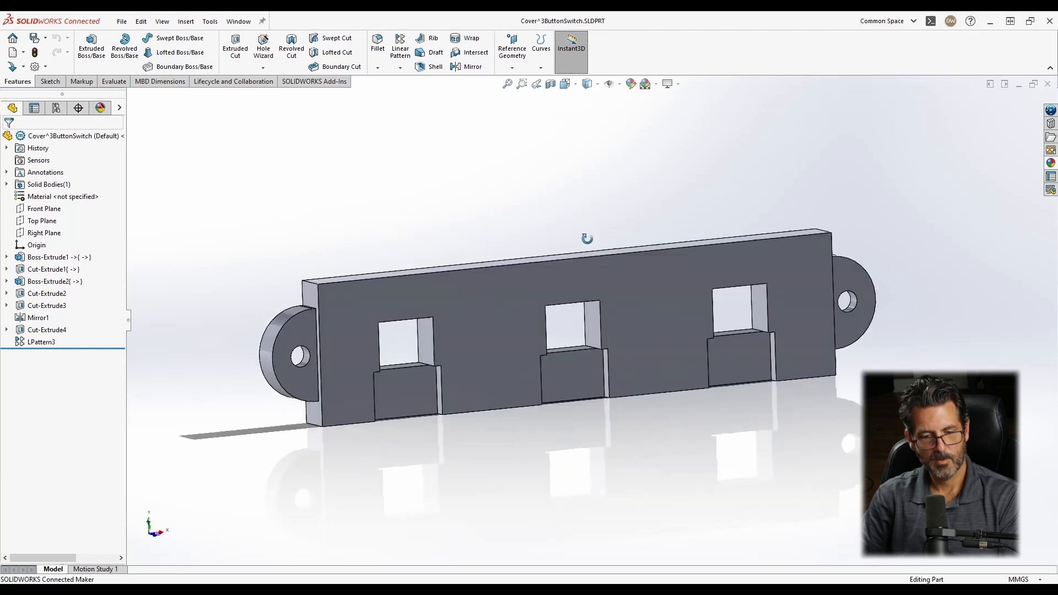